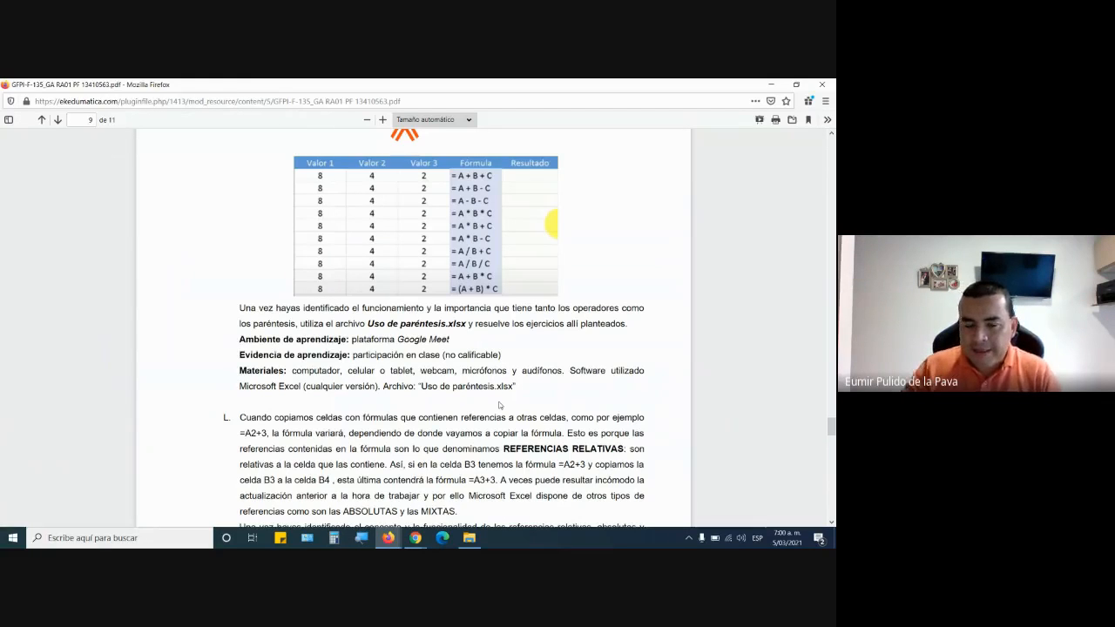
Switch to the Google Meet call and admit the participant waiting to join.
drag(245, 307, 442, 323)
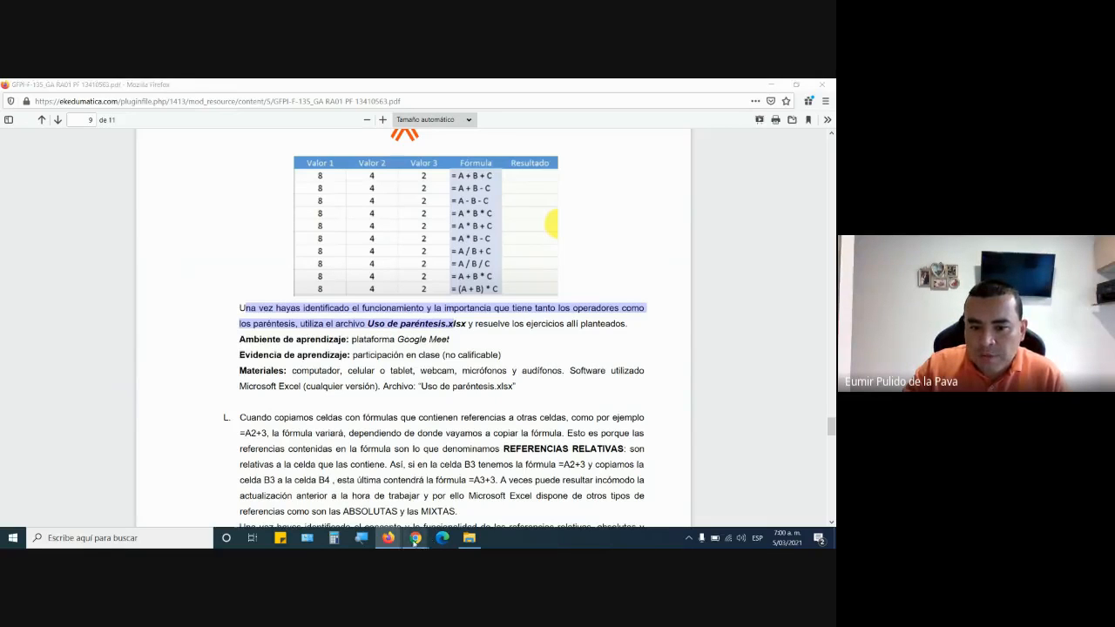
mouse_move(415, 537)
click(355, 487)
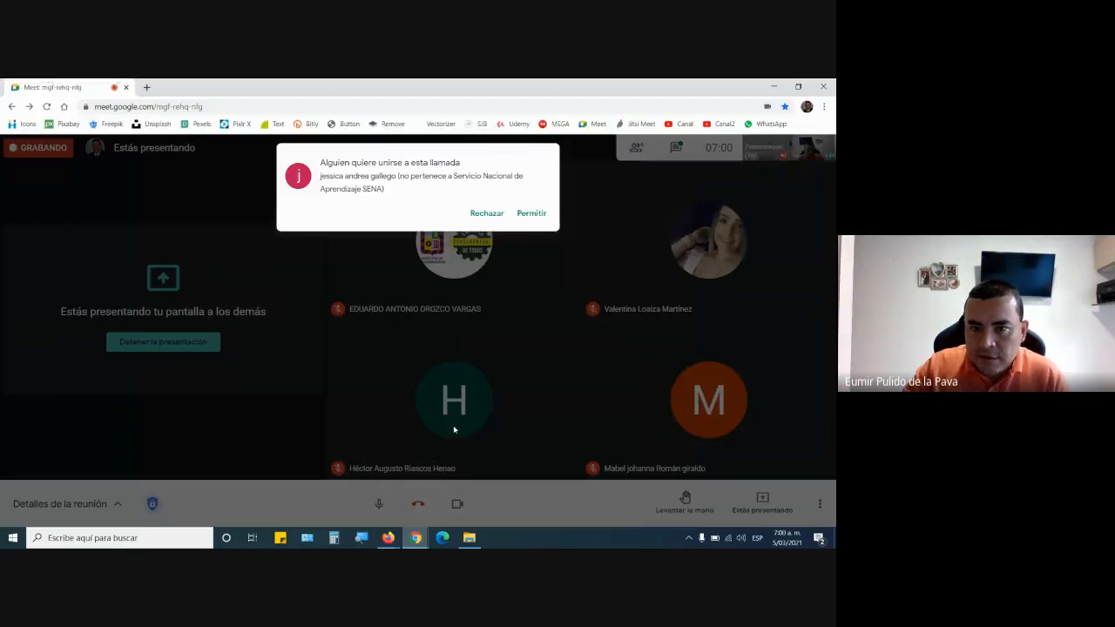
click(532, 213)
Return to the course site in Firefox and open Uso de paréntesis.xlsx from the RA-01 downloads folder with Excel.
click(329, 498)
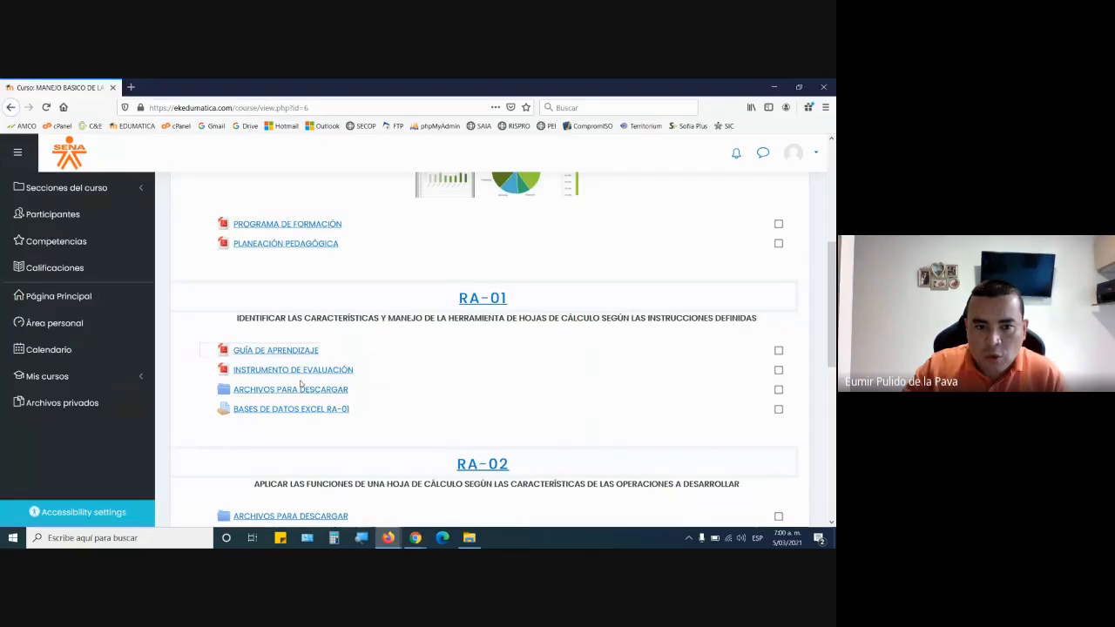
click(377, 376)
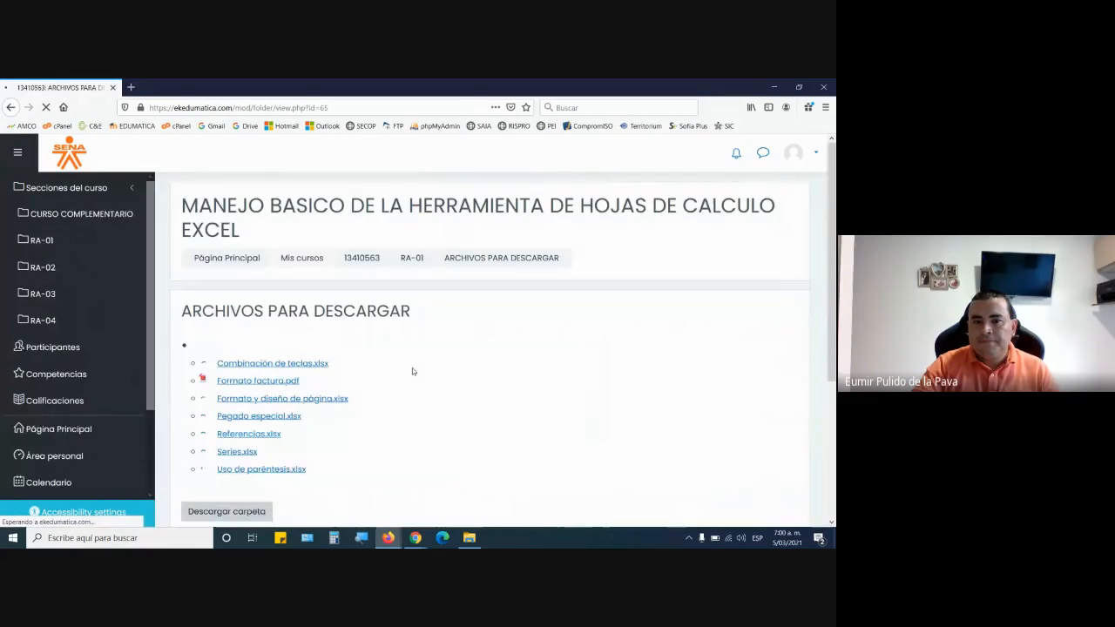
click(257, 474)
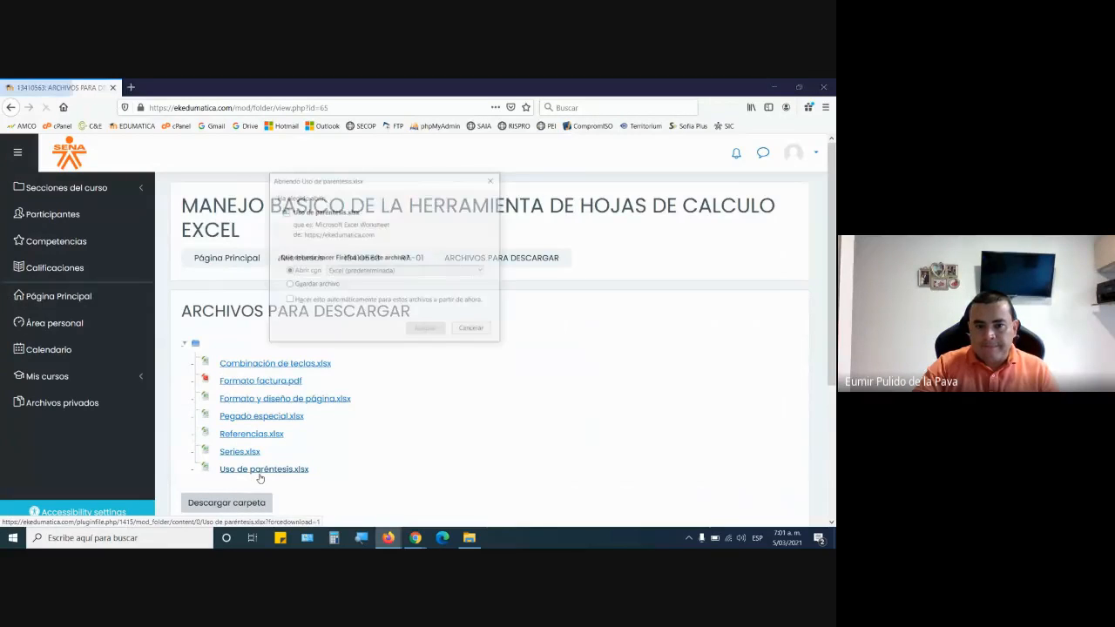
click(426, 331)
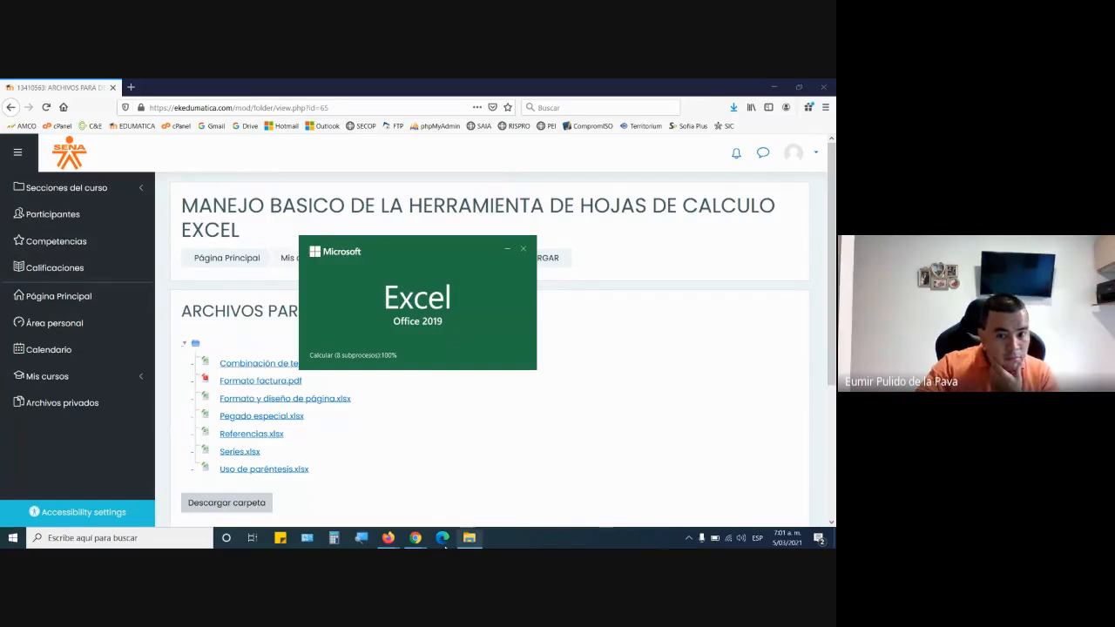
Go back to the Google Meet call and allow the next waiting participant to join.
click(417, 539)
click(457, 493)
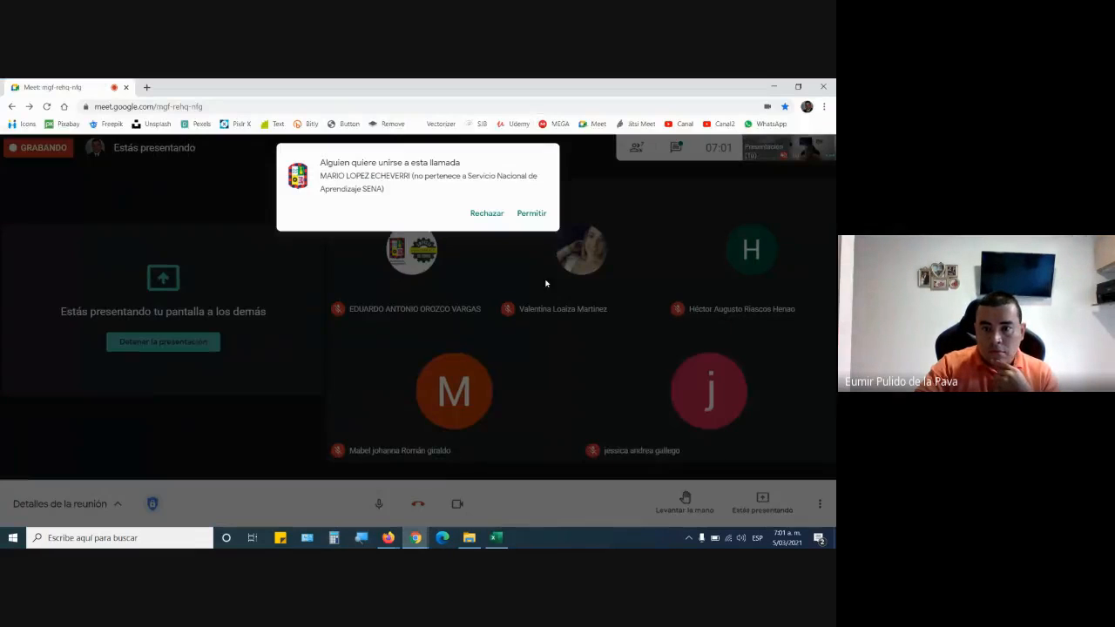
click(531, 212)
Switch to the Uso de paréntesis.xlsx workbook in Excel and enable editing.
click(496, 538)
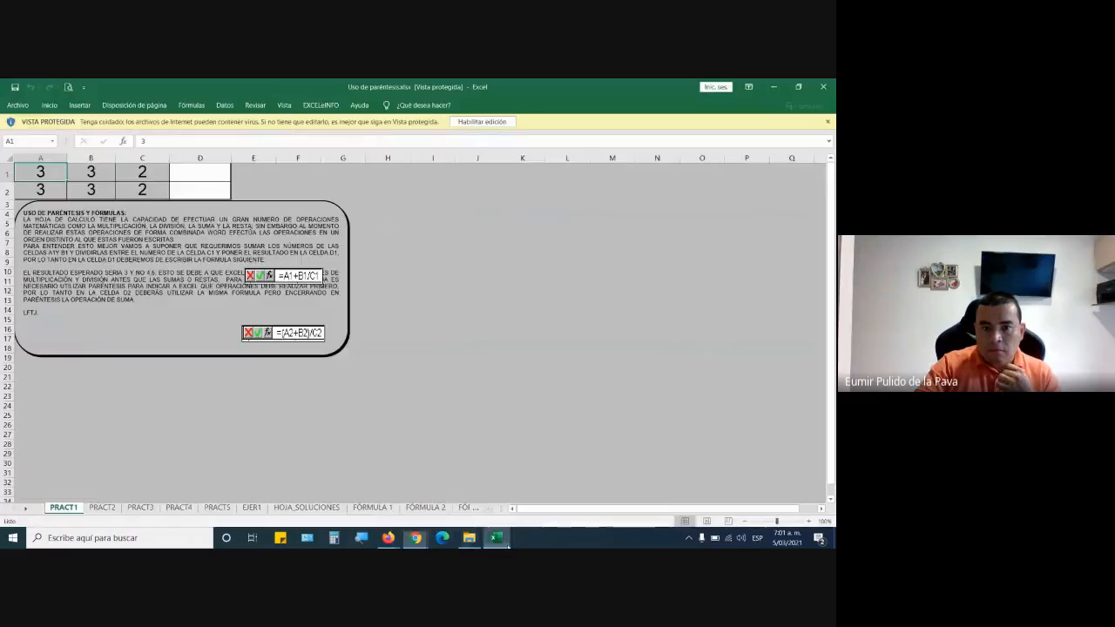
click(470, 122)
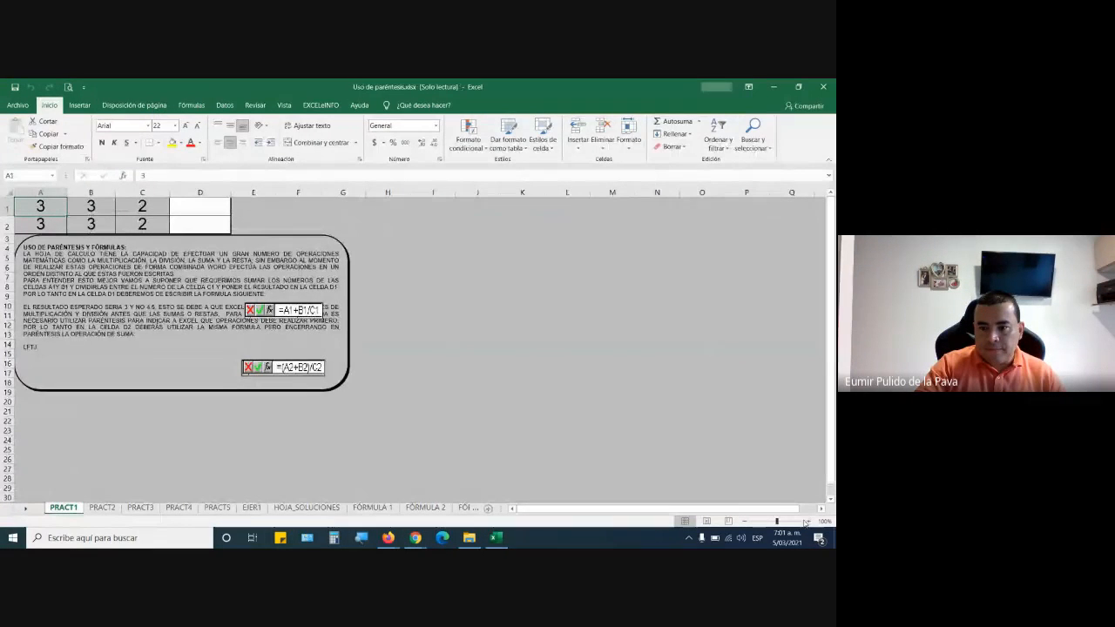
click(808, 521)
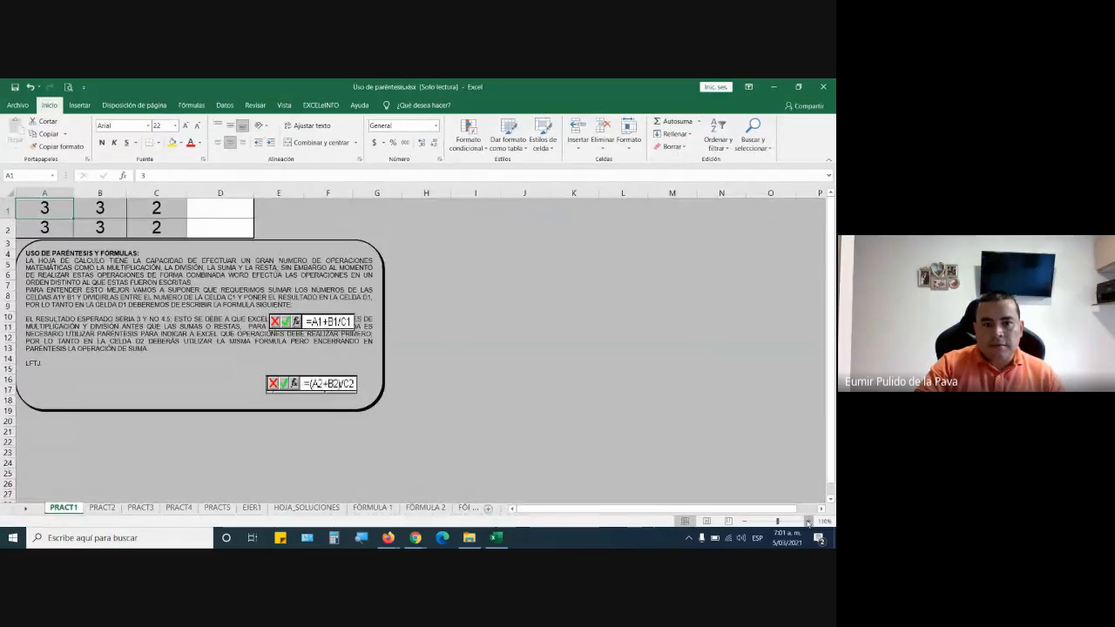
click(809, 521)
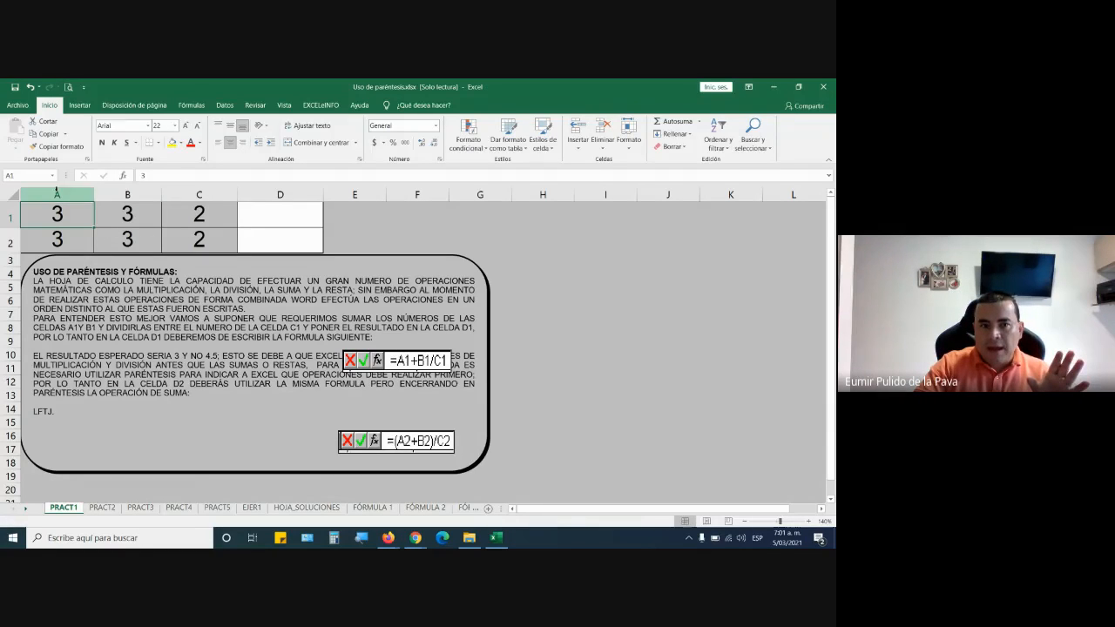
Examine the operands in cells A1, B1 and C1 and the result cell D1 on the PRACT1 sheet.
click(123, 216)
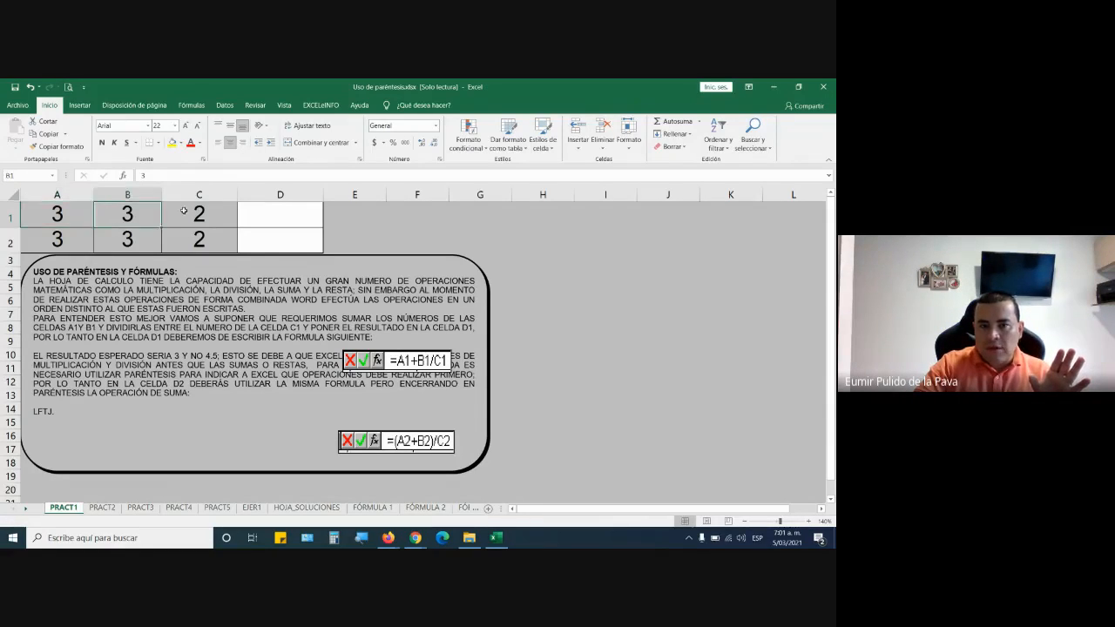
click(194, 212)
click(304, 226)
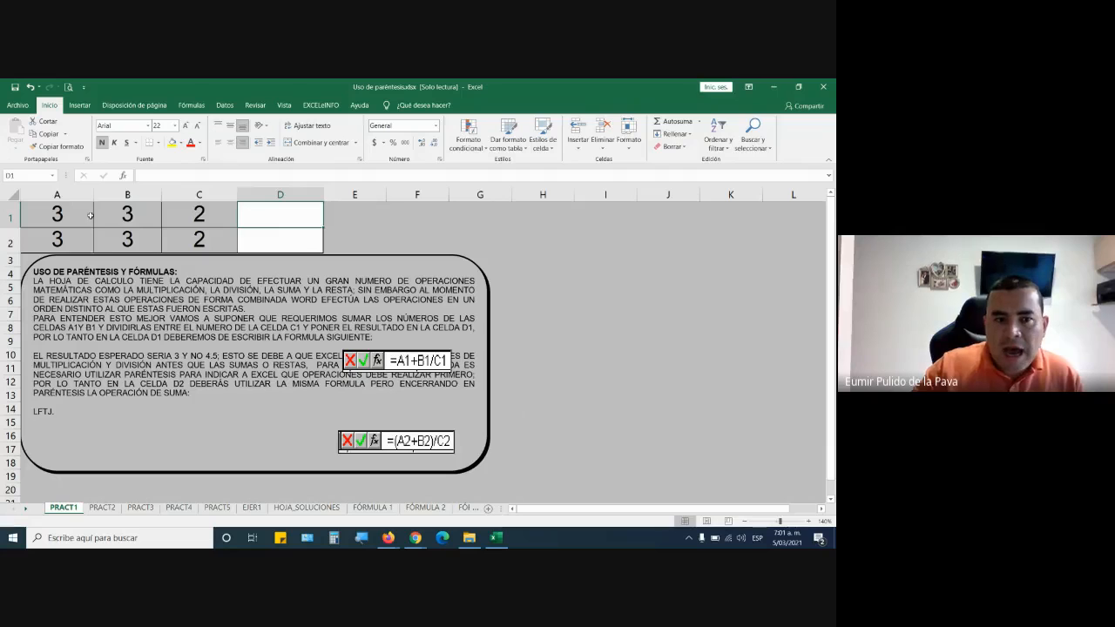
drag(69, 211, 130, 210)
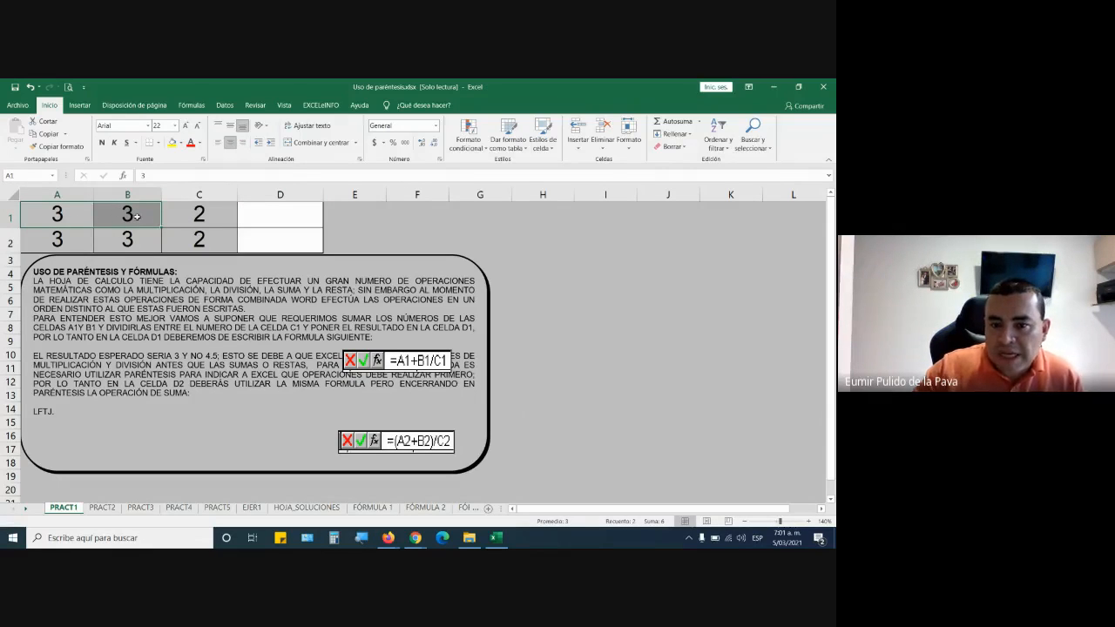
click(184, 214)
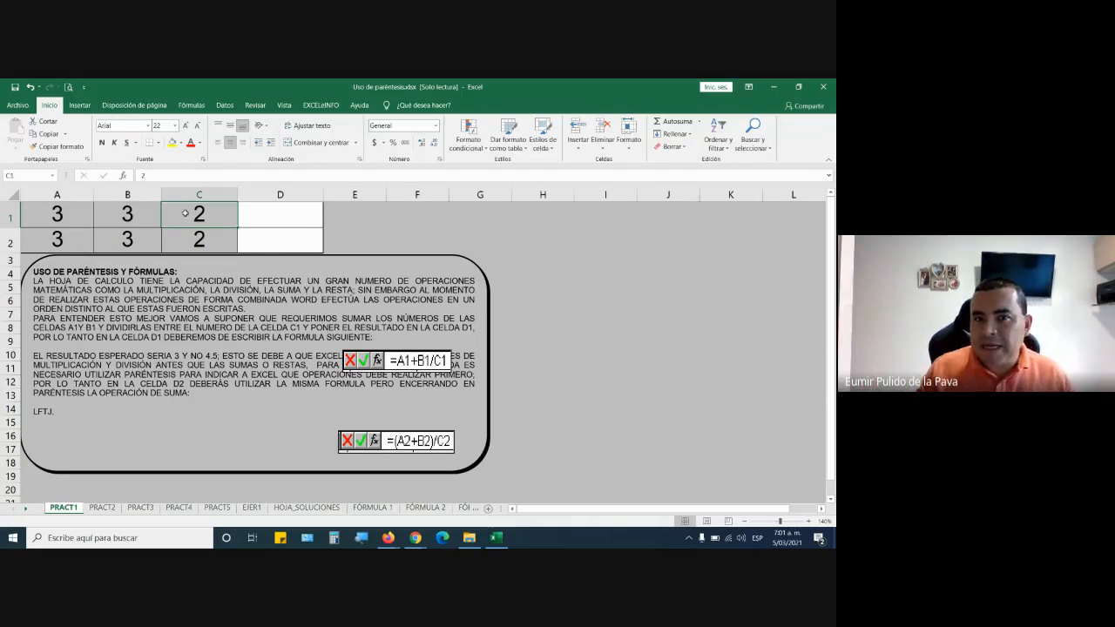
Widen column D and enter the formula =A1+B1/C1 in cell D1.
click(288, 215)
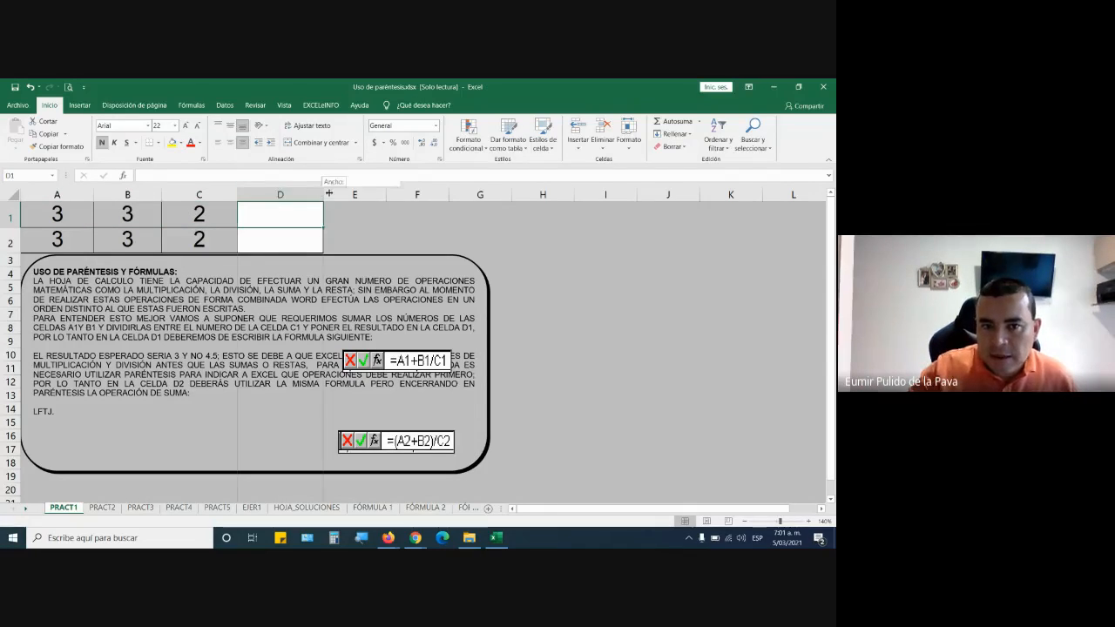
drag(328, 193, 448, 194)
text(=)
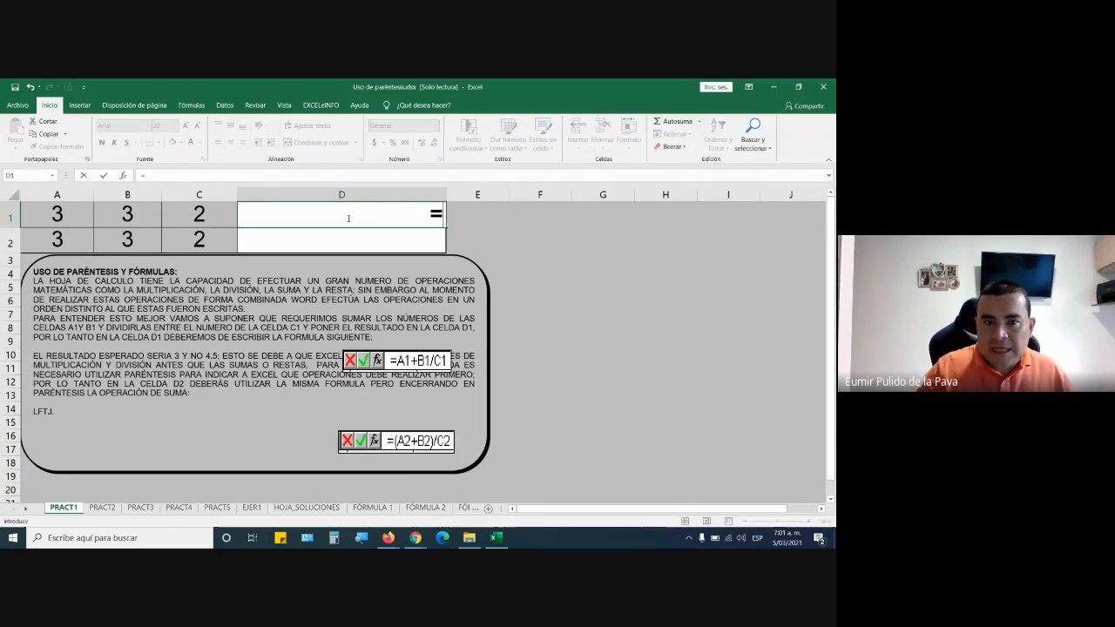
click(52, 214)
text(+)
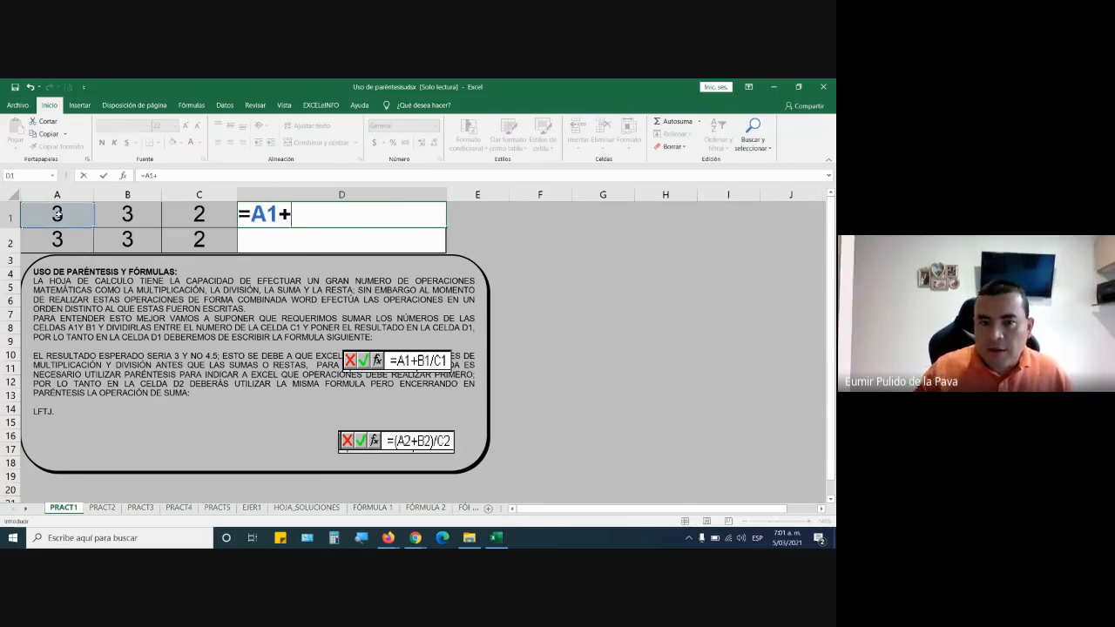
click(126, 214)
text(/)
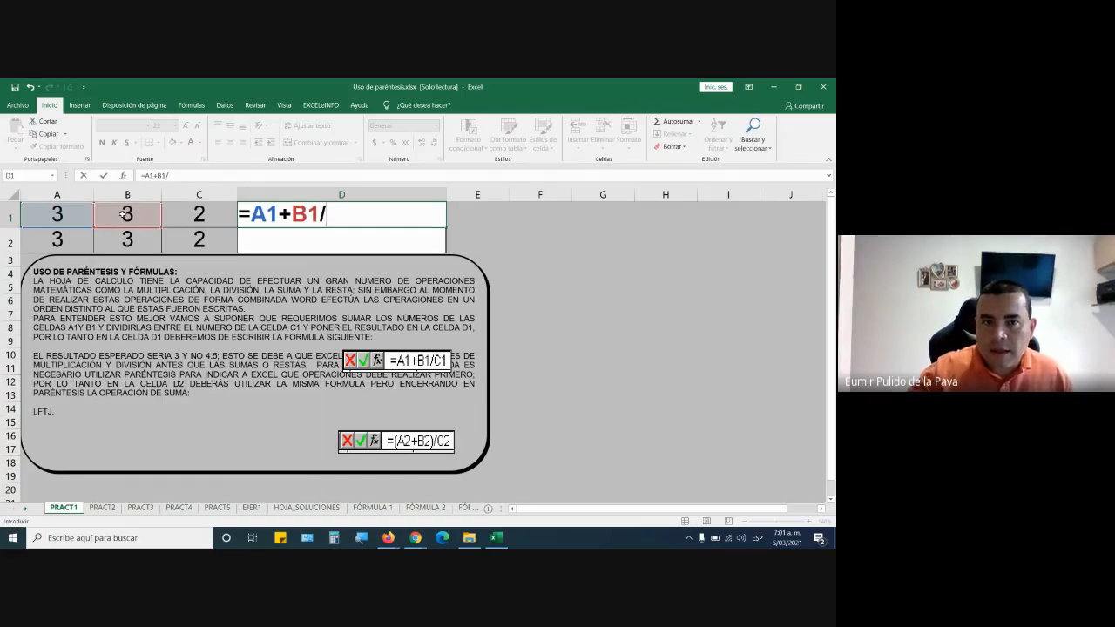
click(183, 213)
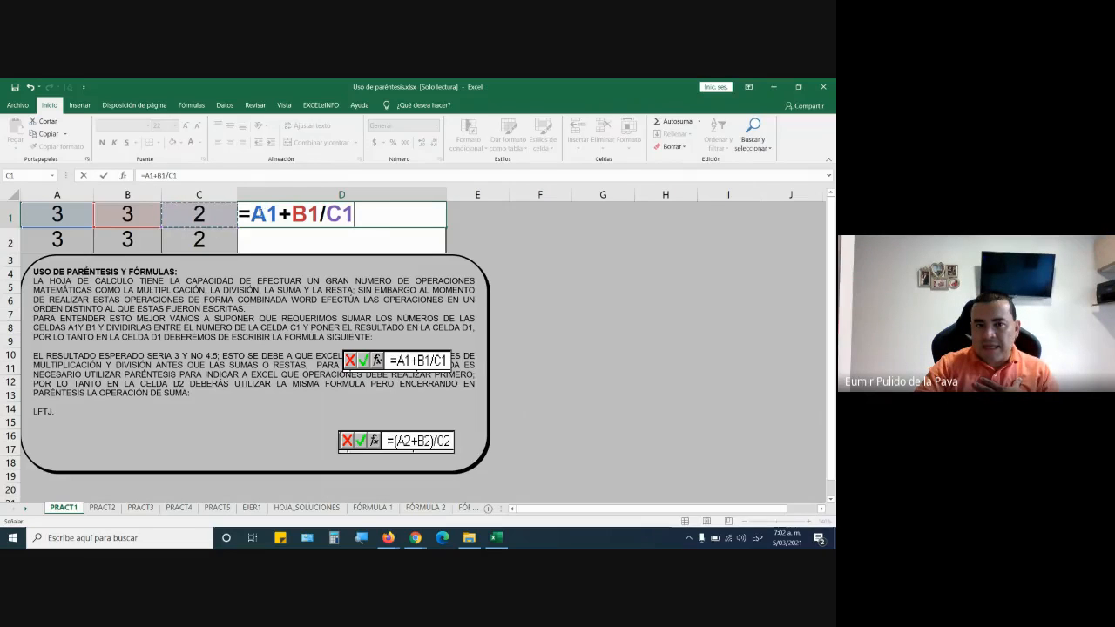
drag(250, 214, 354, 217)
click(342, 215)
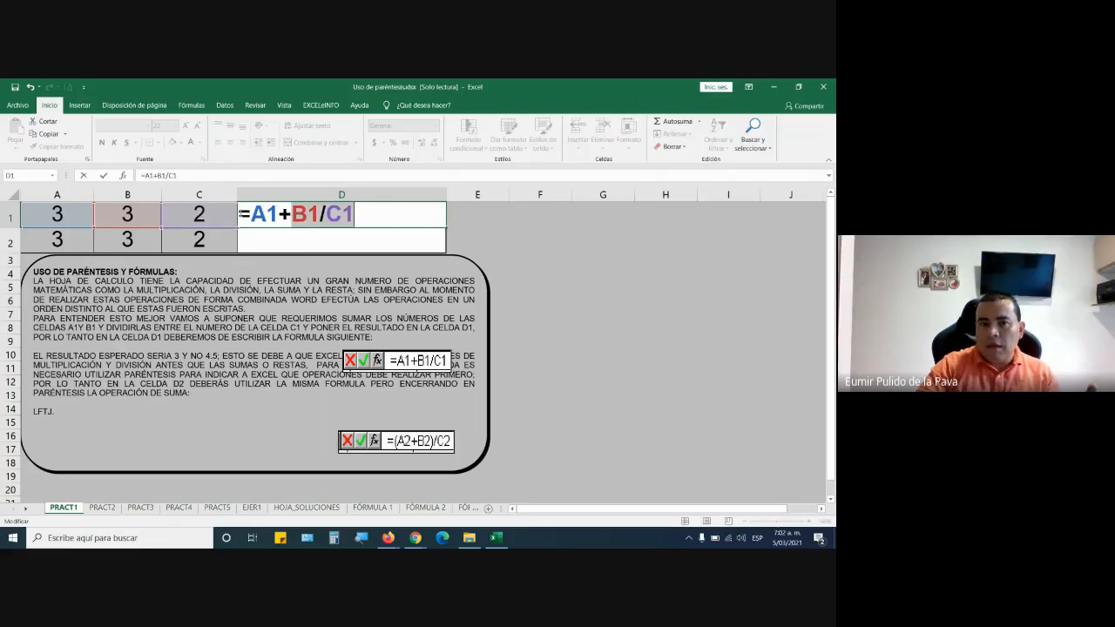
drag(251, 213, 337, 214)
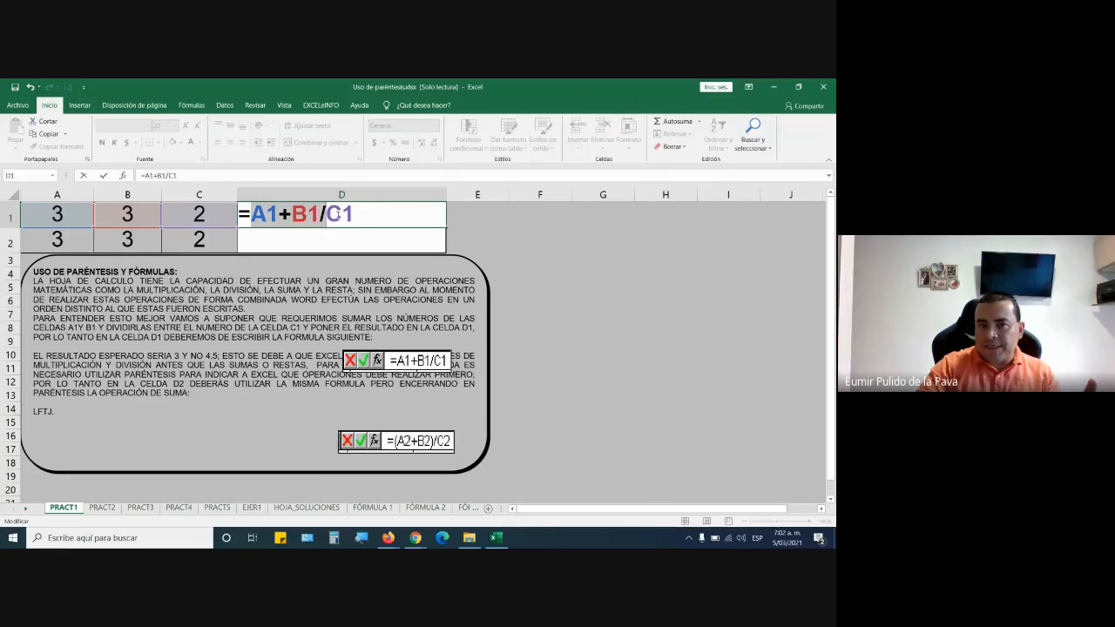
key(Return)
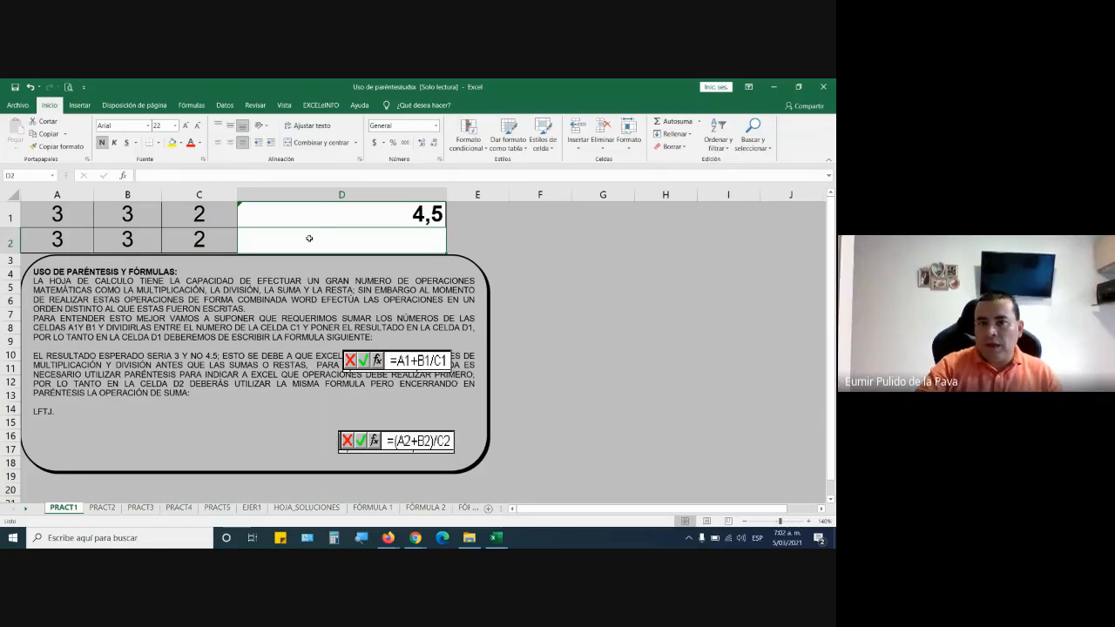
Enter the formula =(A2+B2)/C2 in cell D2, with the addition enclosed in parentheses.
text(=)
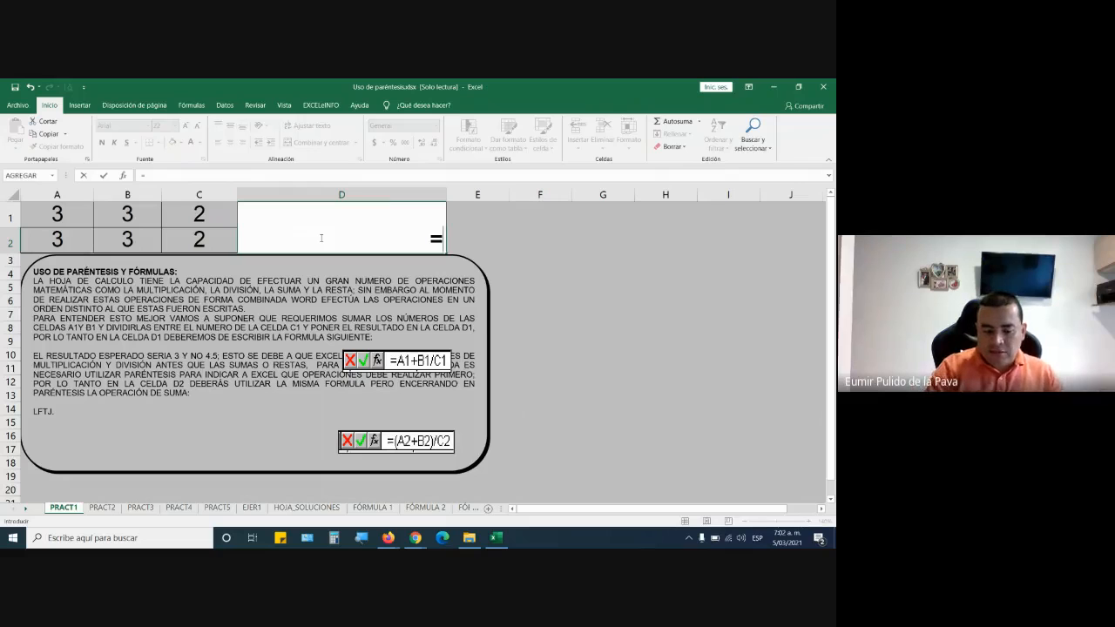
text(()
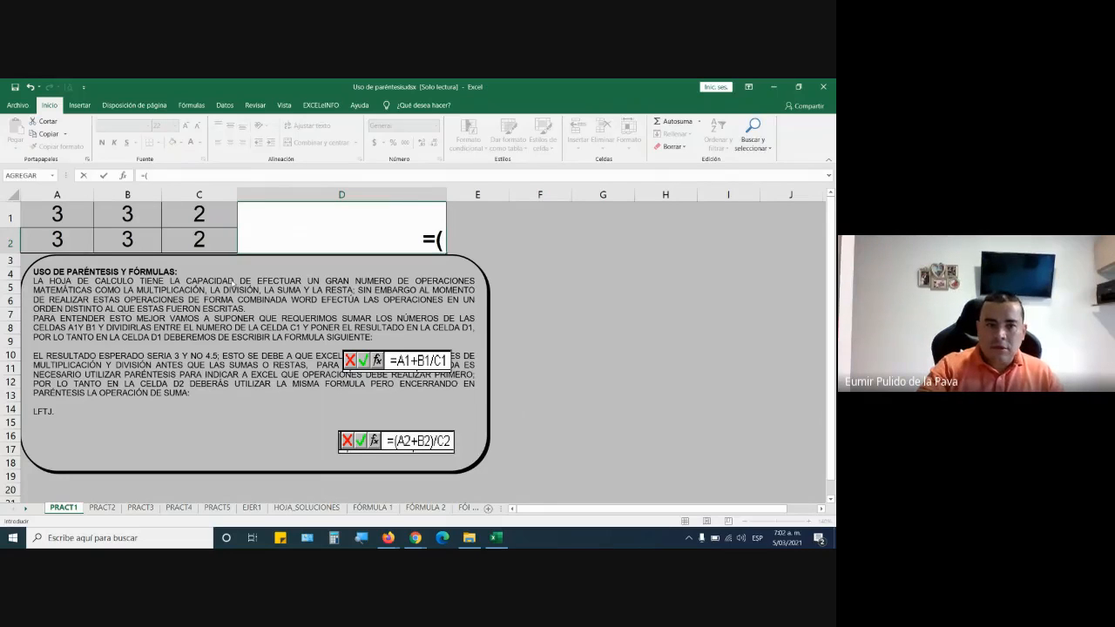
click(63, 239)
text(-+)
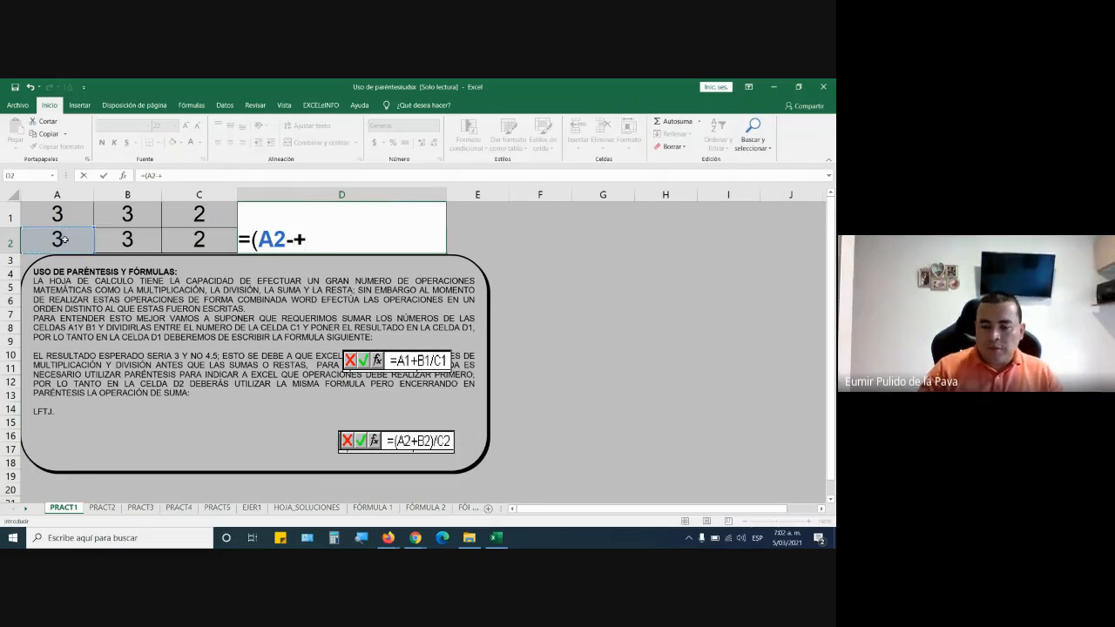
click(135, 237)
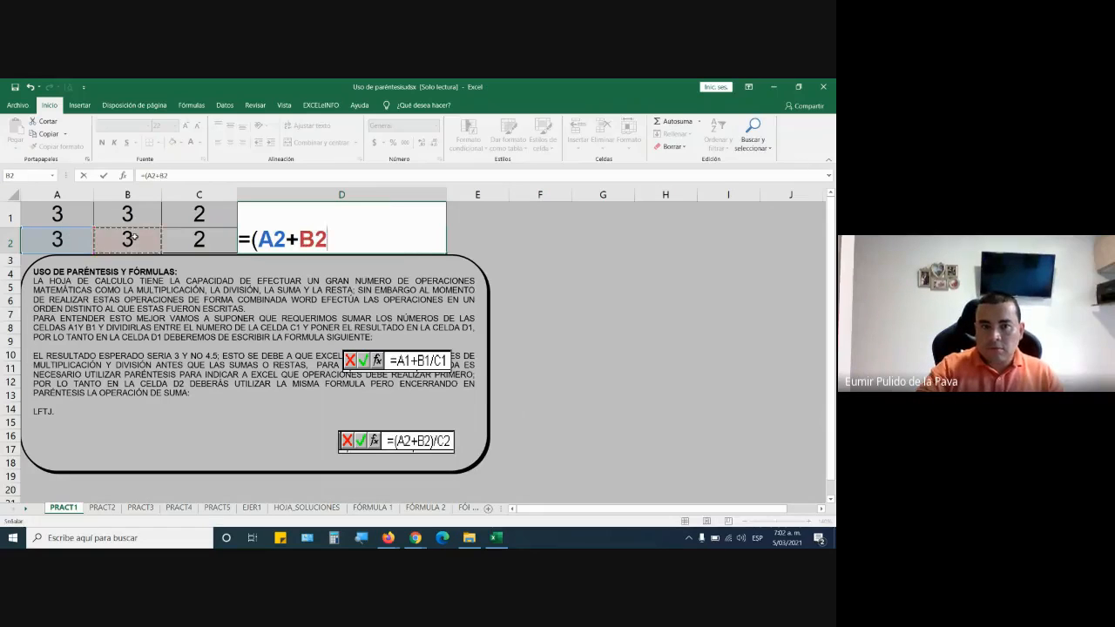
text()/)
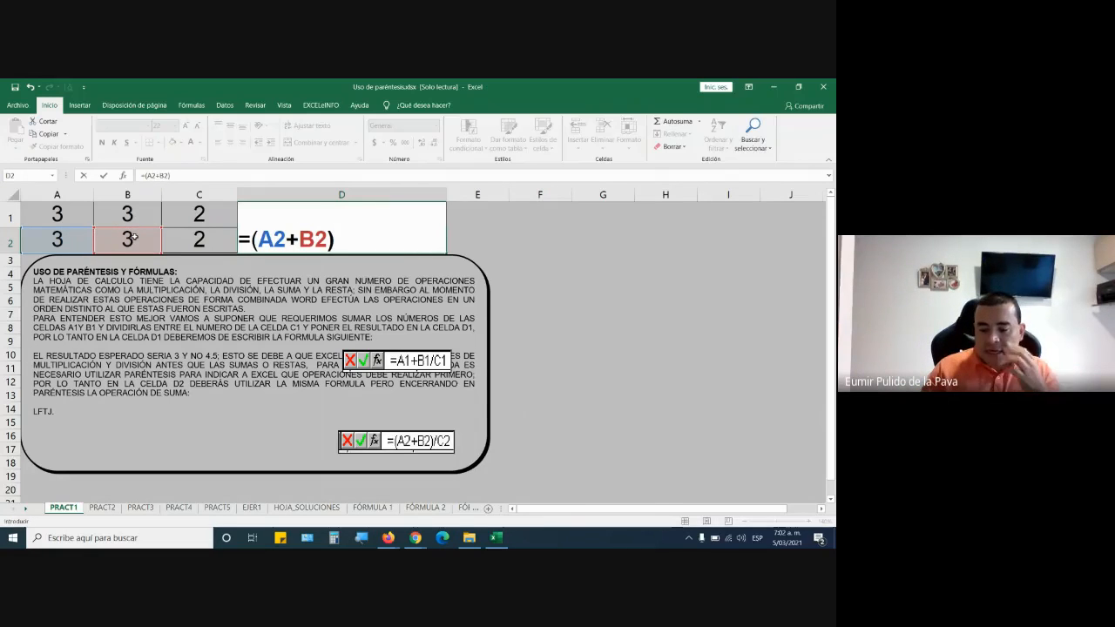
click(195, 235)
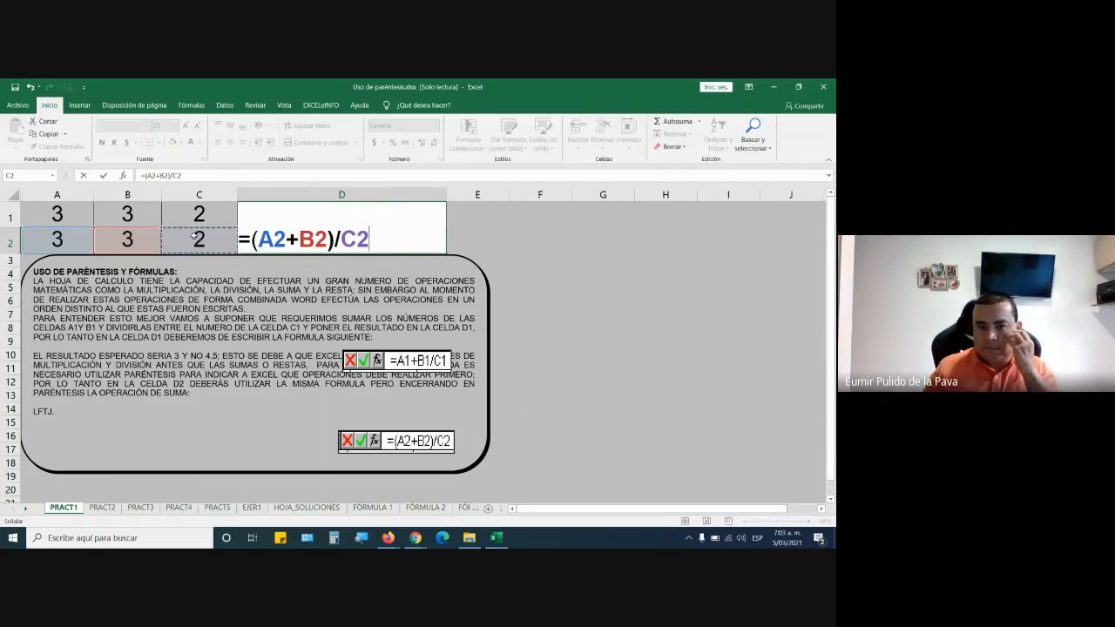
key(Return)
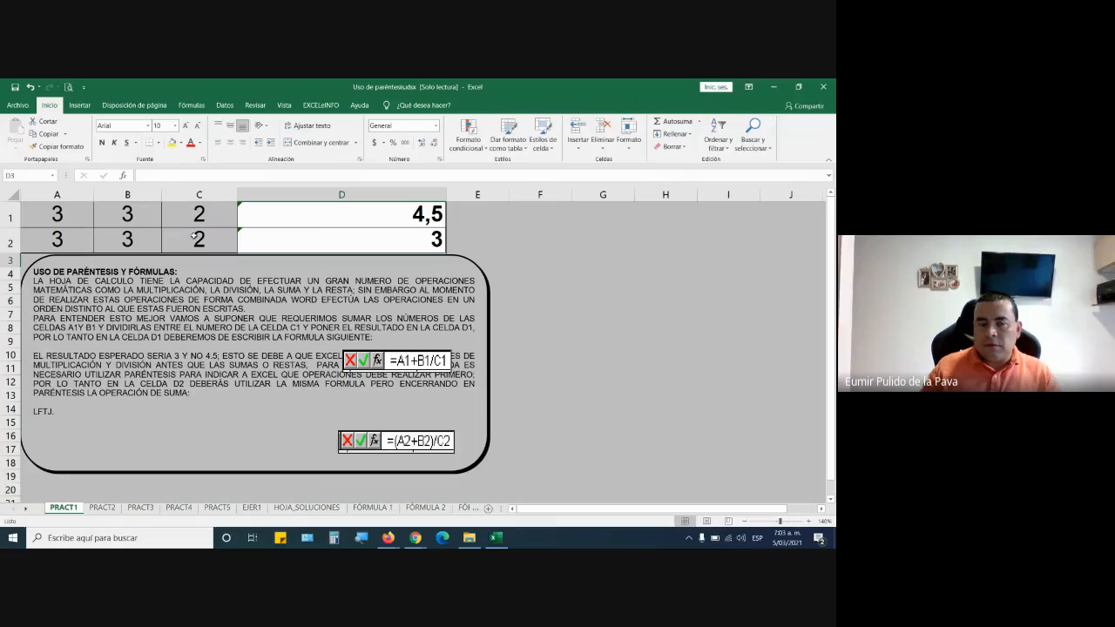
Review the formulas in cells D1 and D2 to compare the calculation without and with parentheses.
double_click(309, 213)
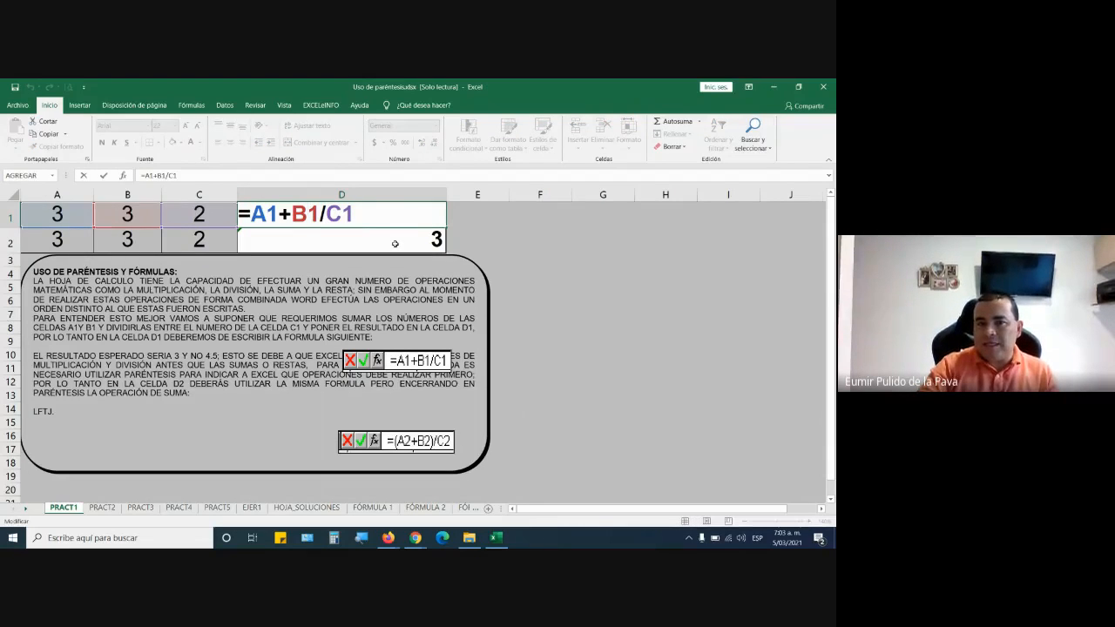
double_click(395, 243)
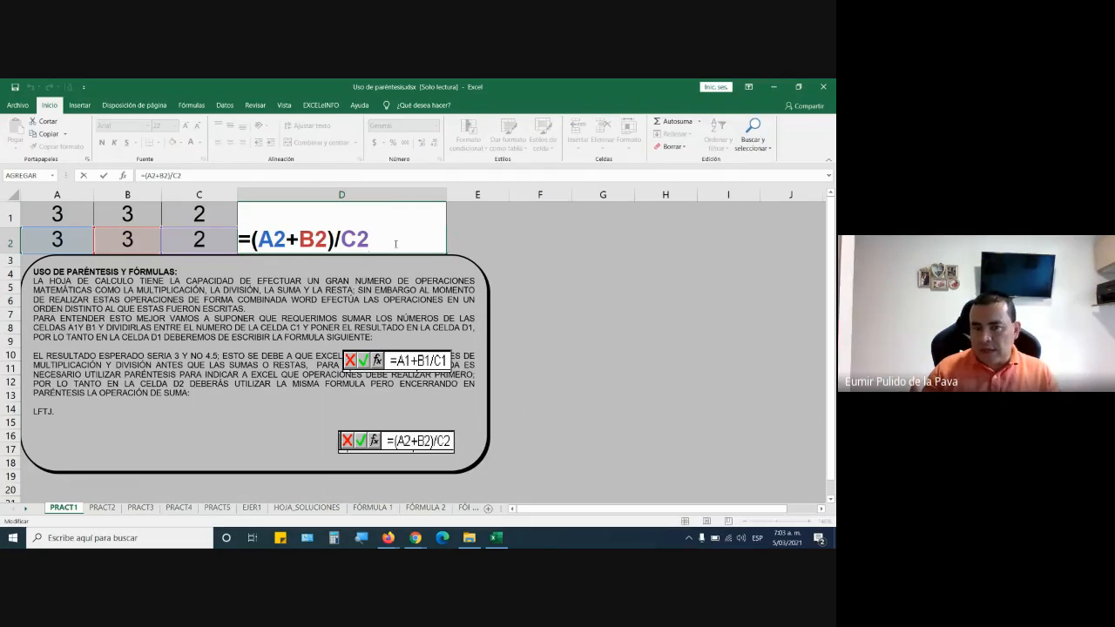
key(ctrl+Return)
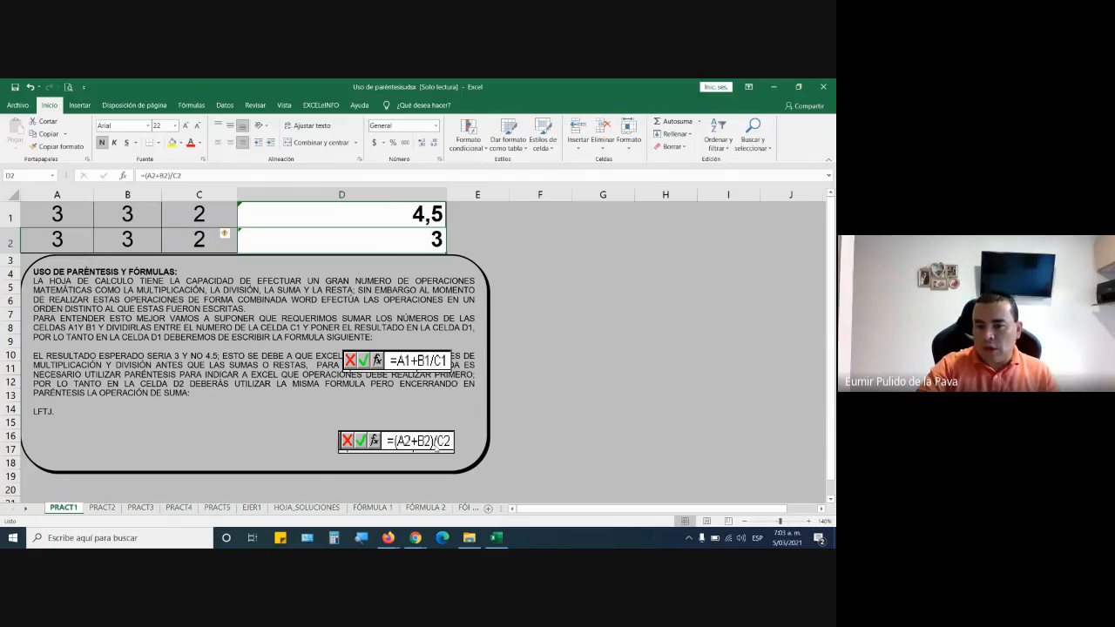
Switch to the Google Meet call and open the meeting chat.
mouse_move(418, 538)
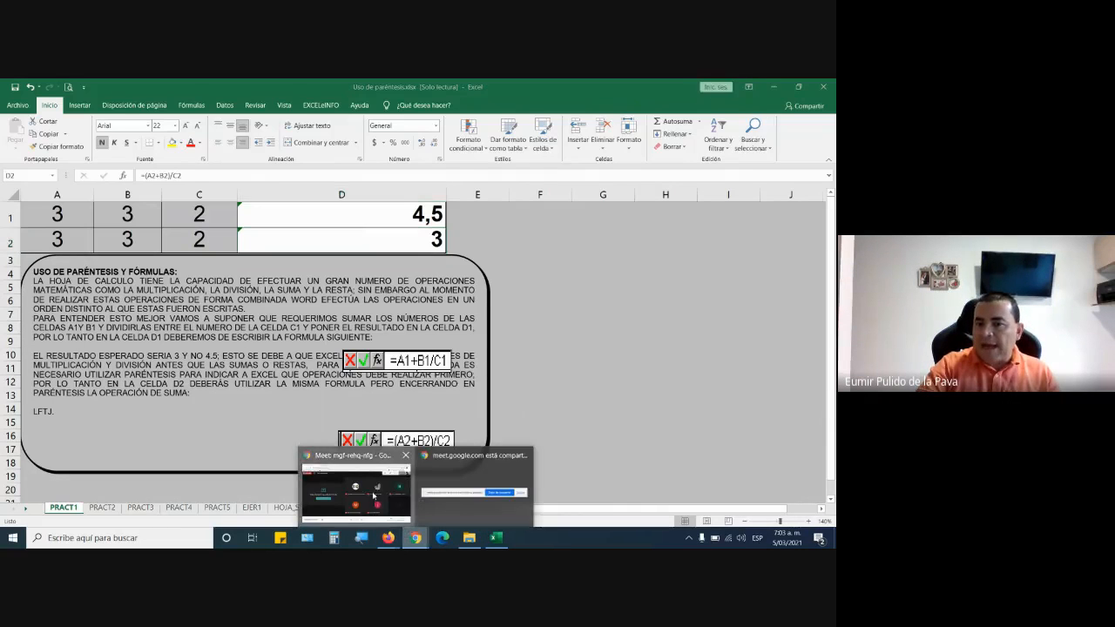
click(356, 488)
click(675, 147)
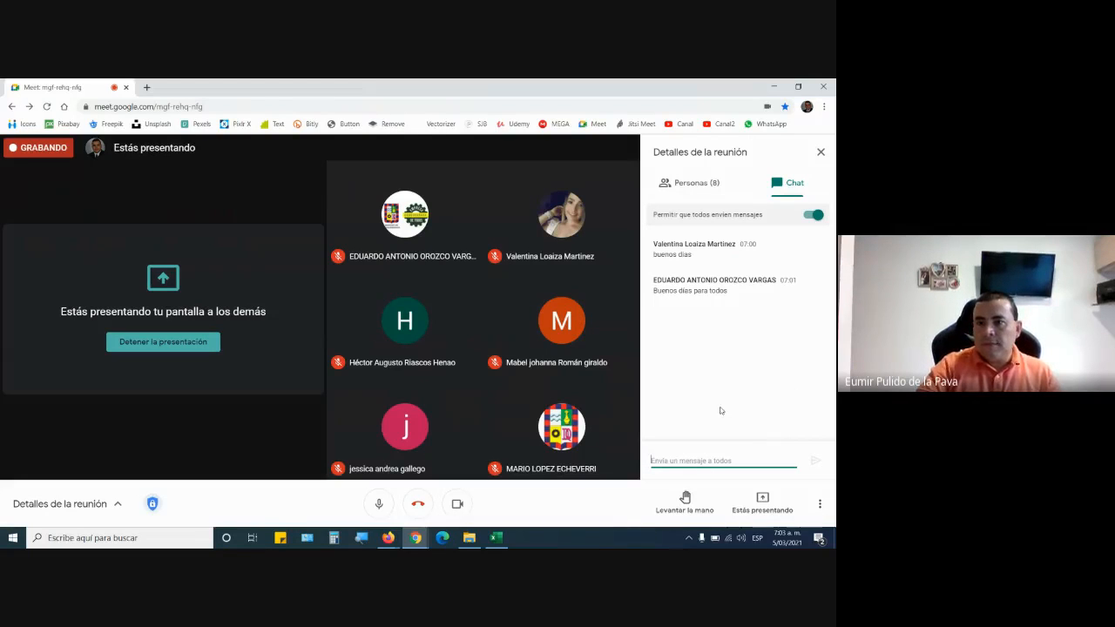
Close the meeting chat and admit the waiting participant to the call.
click(821, 152)
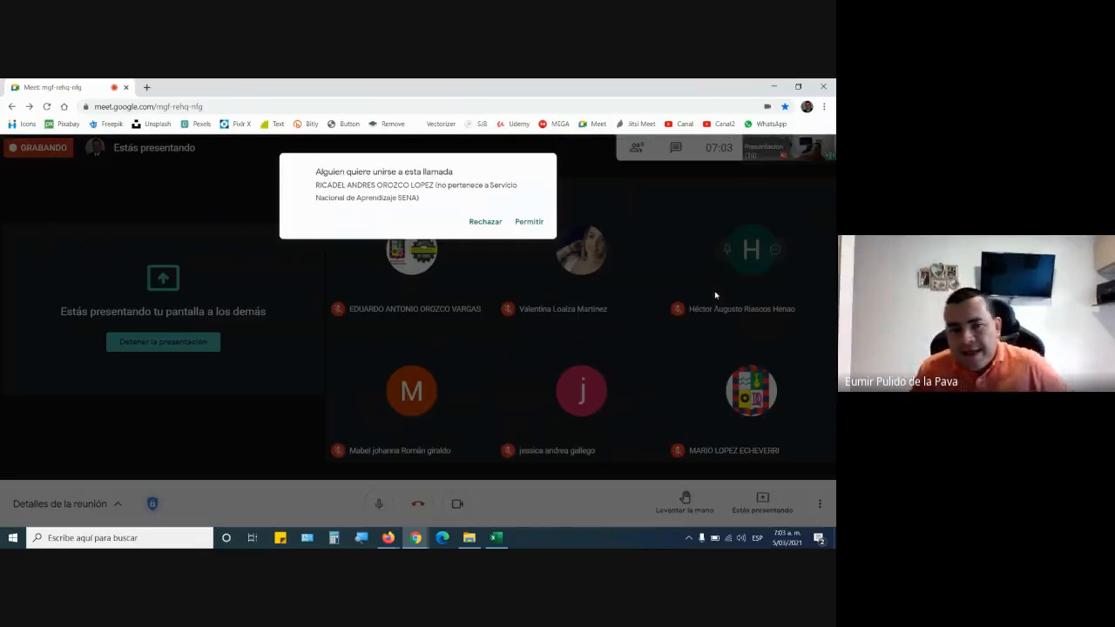
click(502, 216)
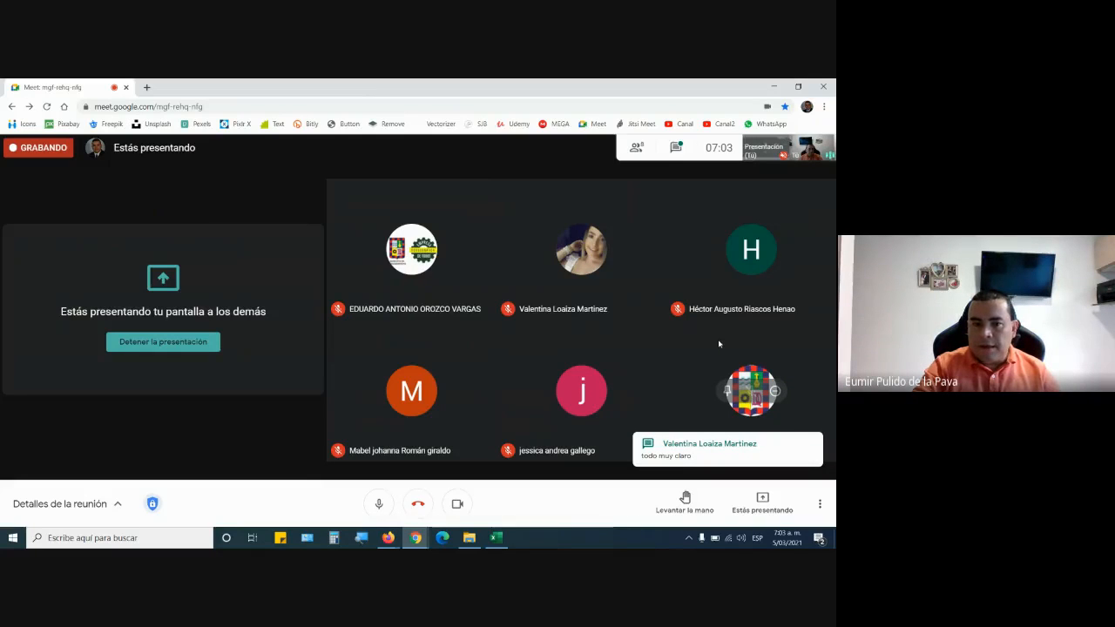
Switch back to the Excel workbook, open the PRACT2 sheet and widen column D.
click(497, 538)
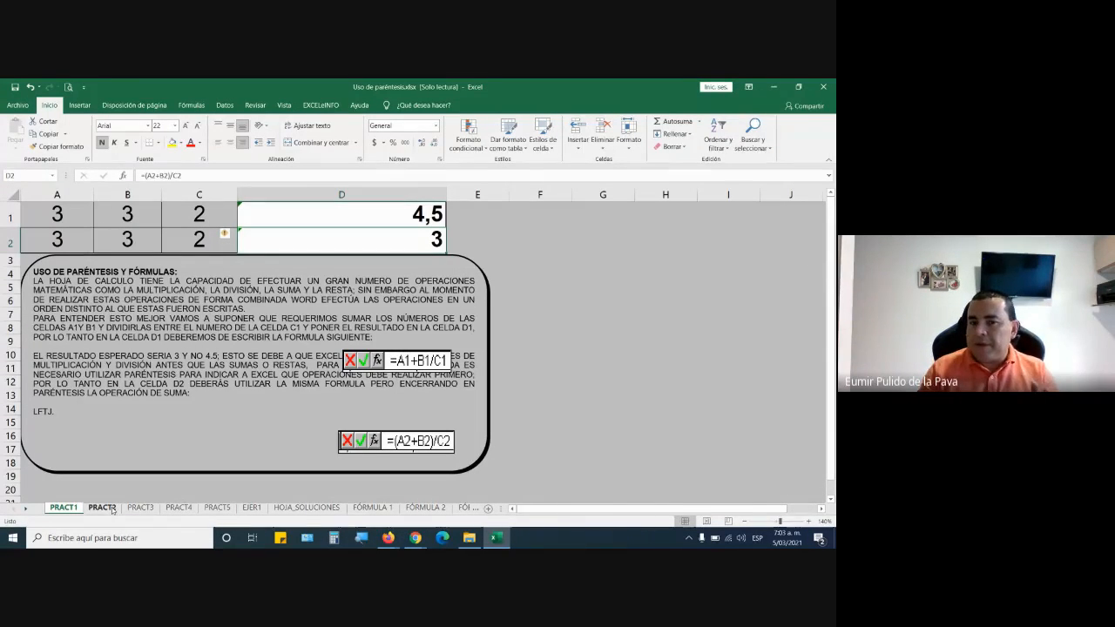
click(112, 510)
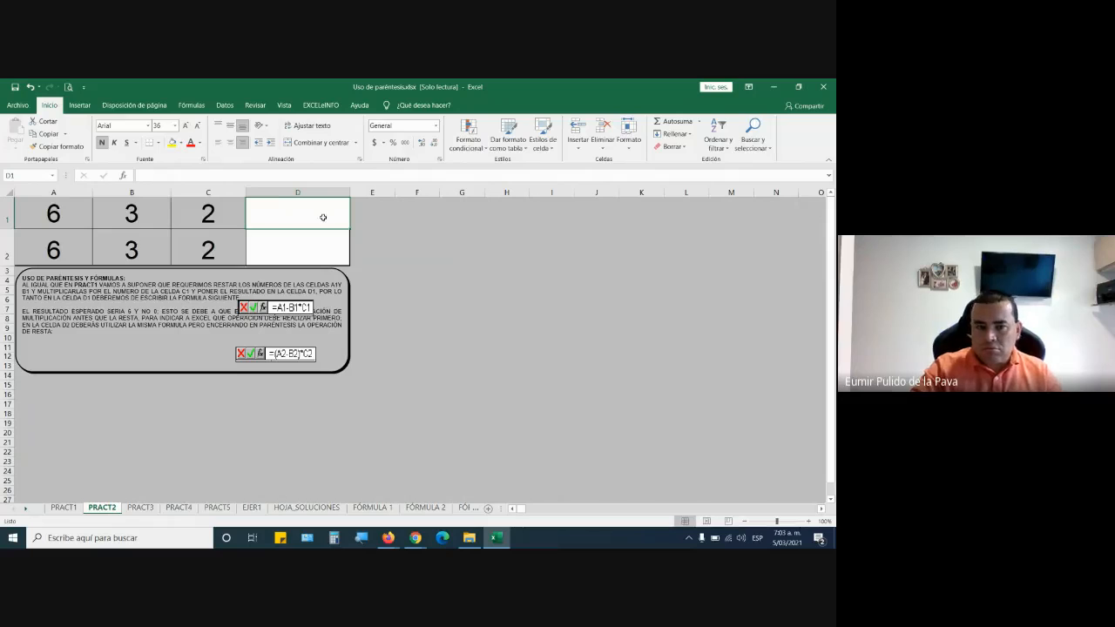
drag(350, 191, 405, 190)
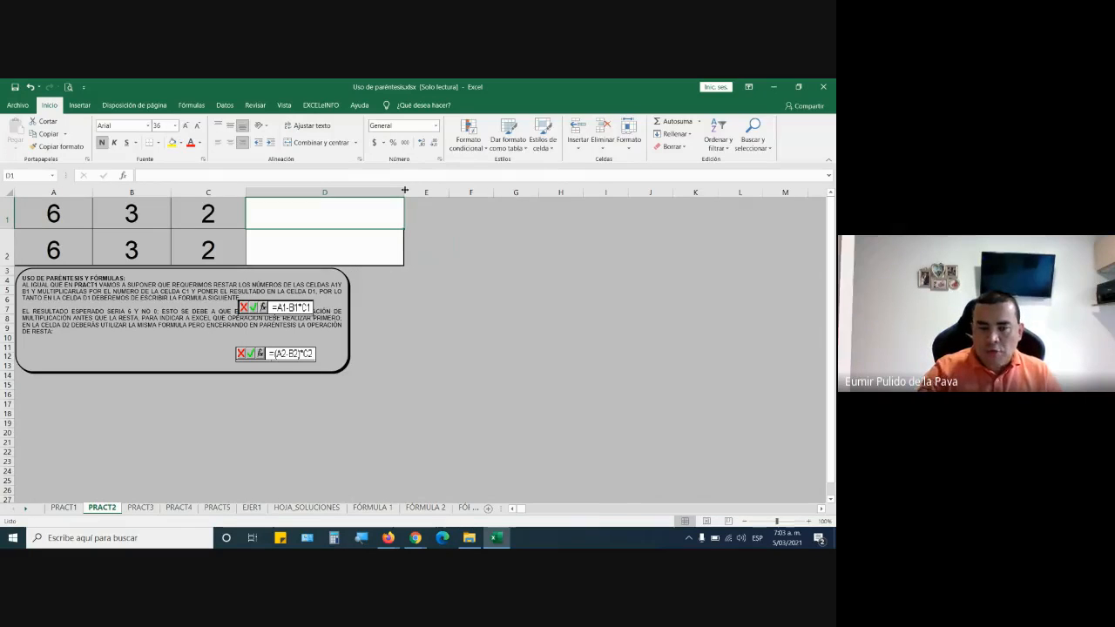
Enter the formula =A1-B1*C1 in cell D1 of PRACT2, highlighting the B1*C1 part before confirming.
text(=)
click(54, 214)
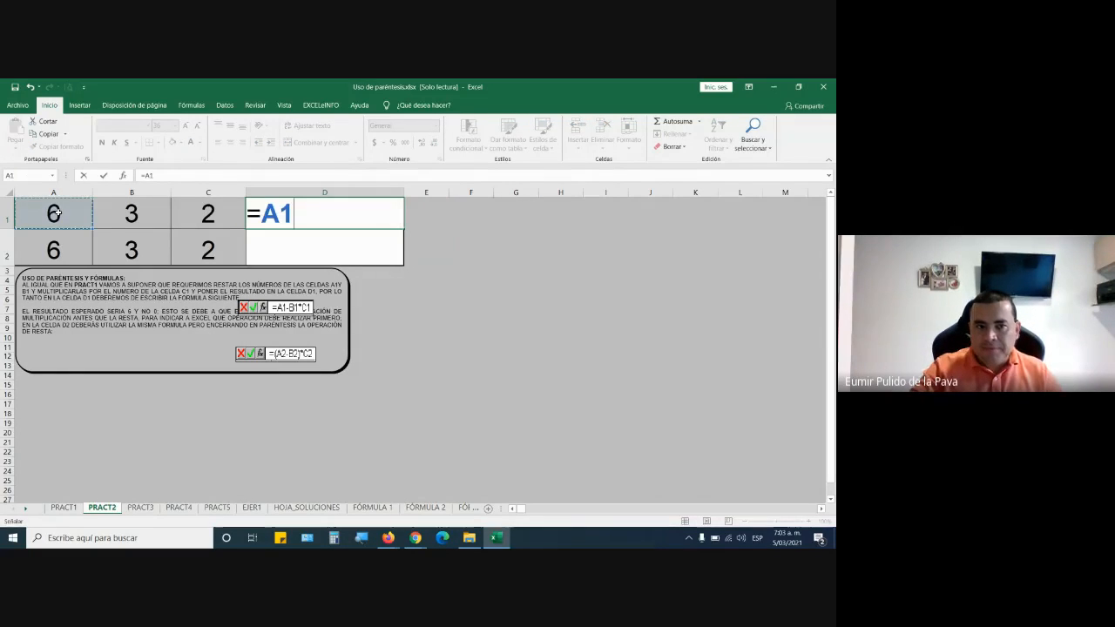
text(-)
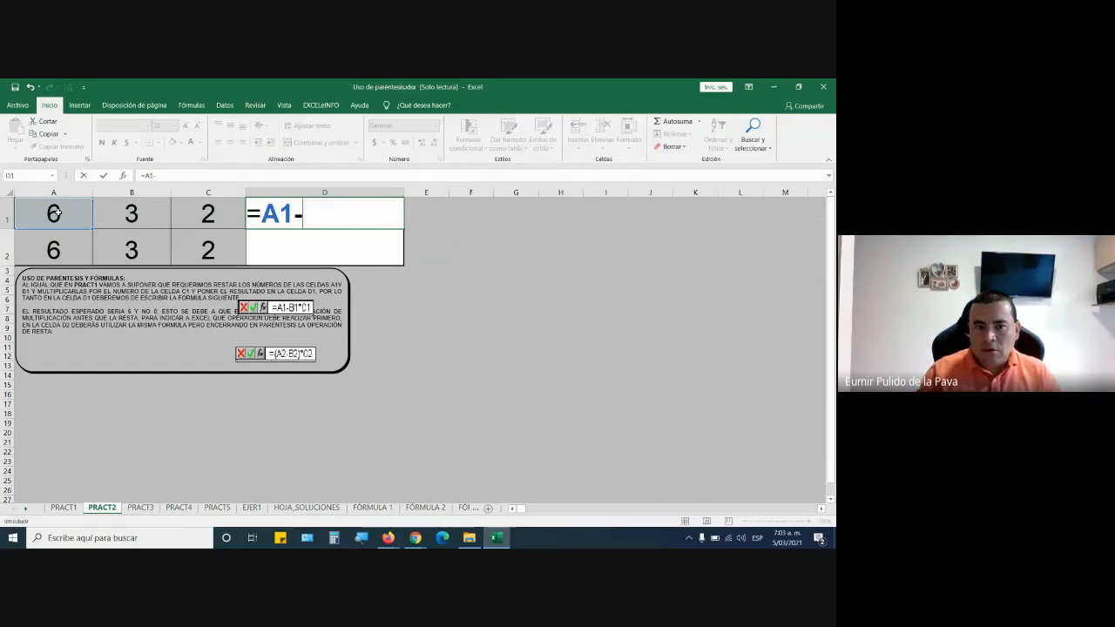
click(149, 213)
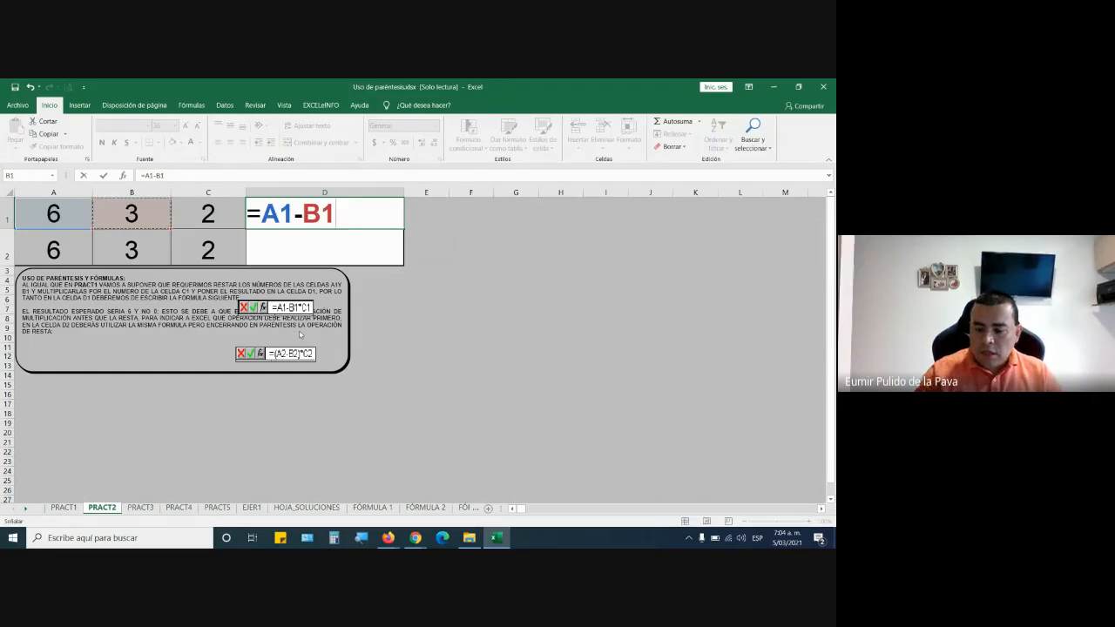
text(*)
click(210, 217)
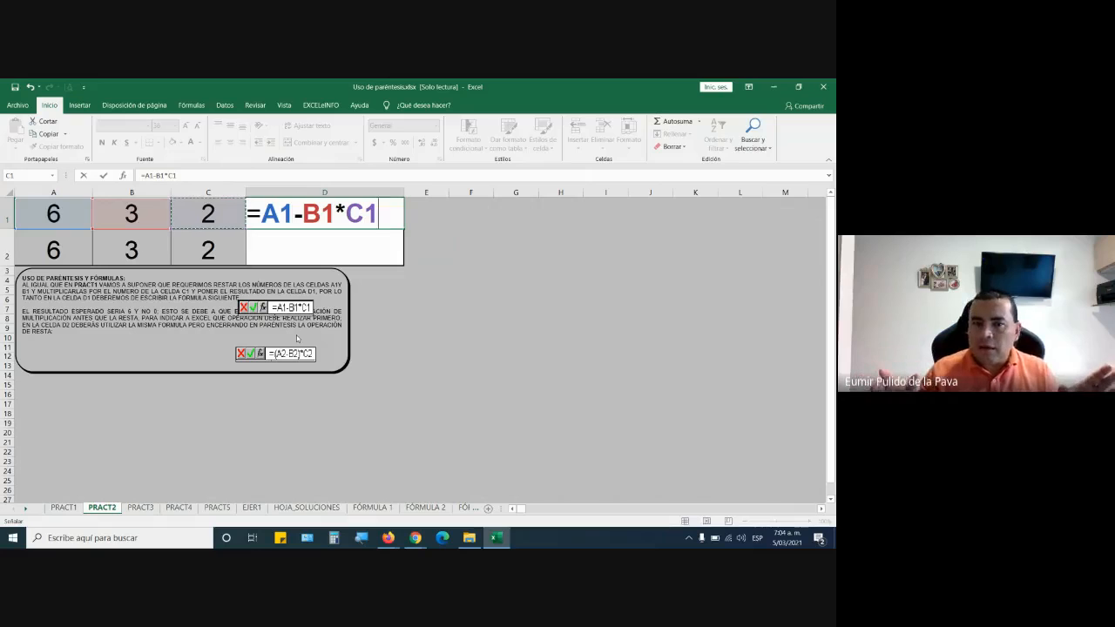
drag(302, 213, 379, 206)
click(380, 205)
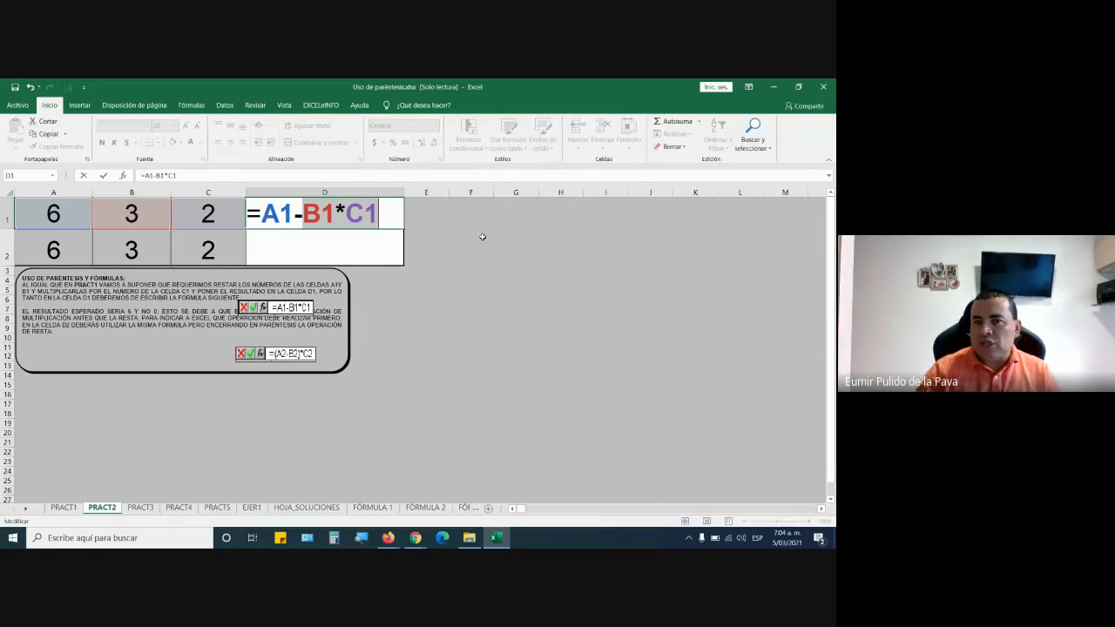
key(Return)
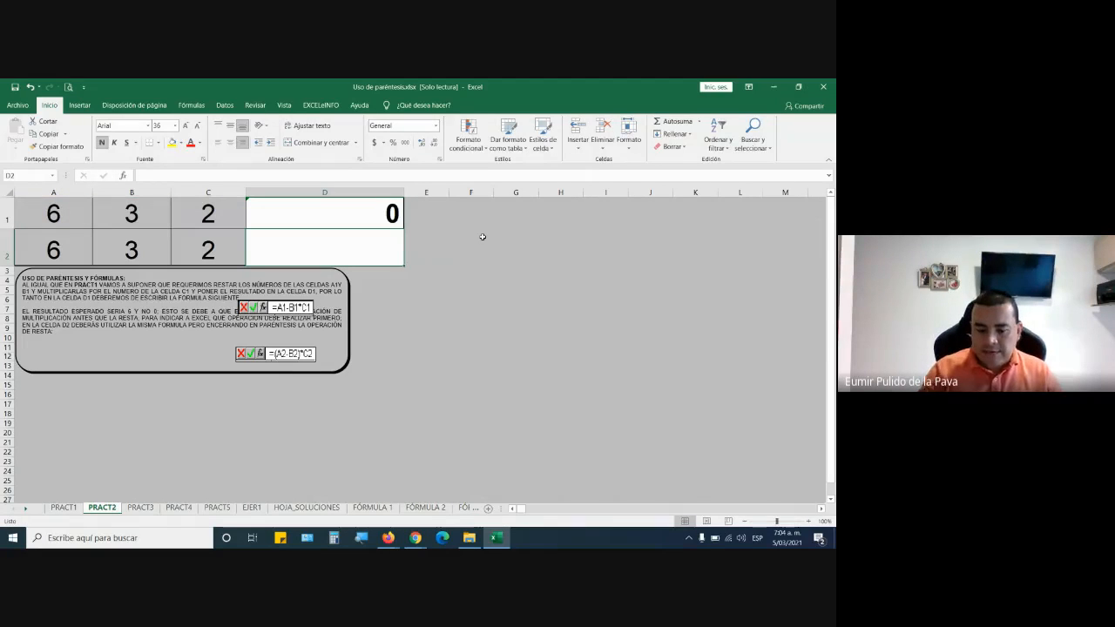
Enter the formula =(A2-B2)*C2 in cell D2, with the subtraction enclosed in parentheses.
text(=)
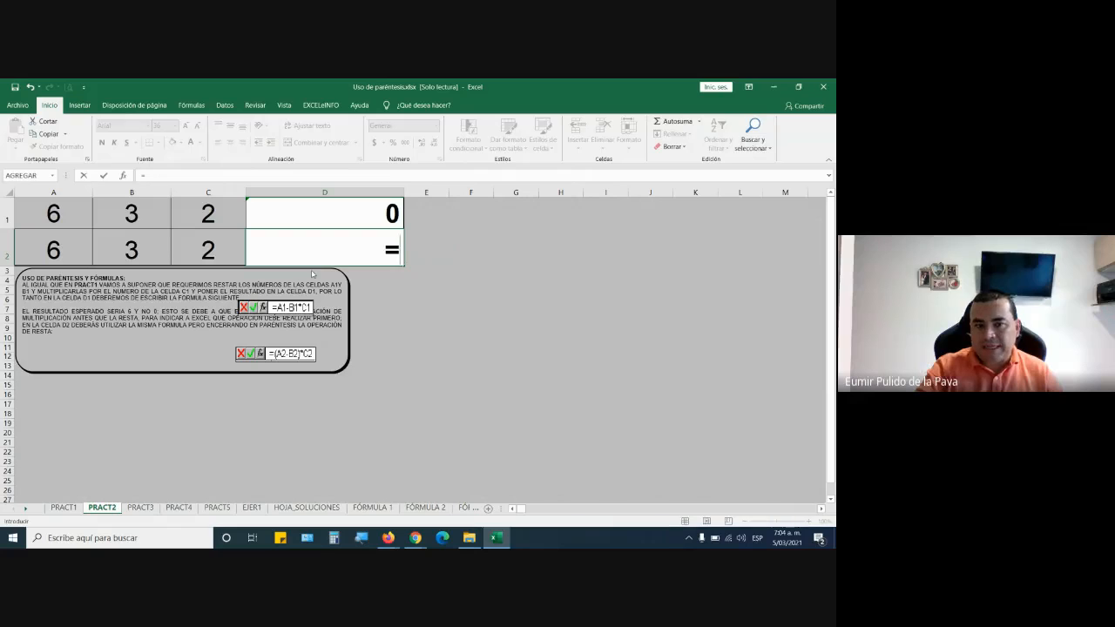
text(()
click(67, 251)
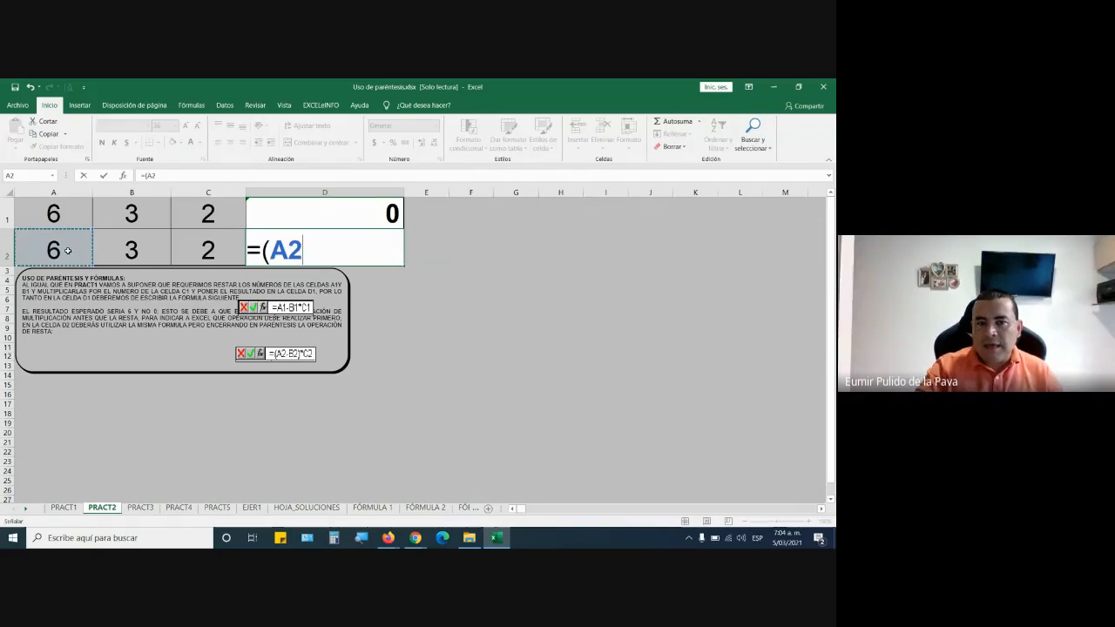
text(-)
click(120, 253)
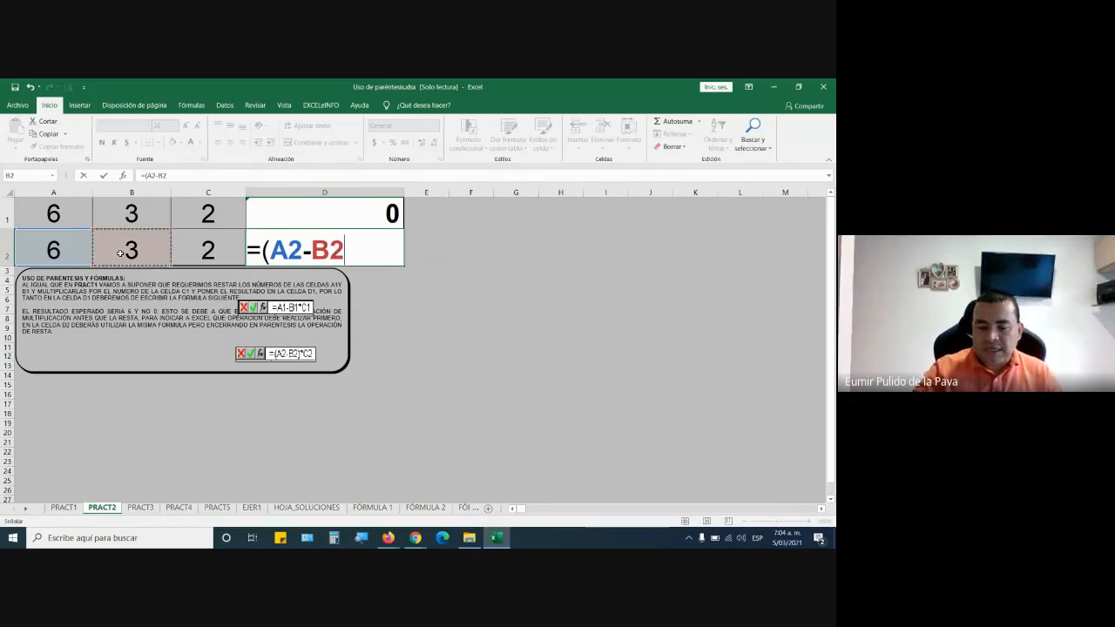
text()*)
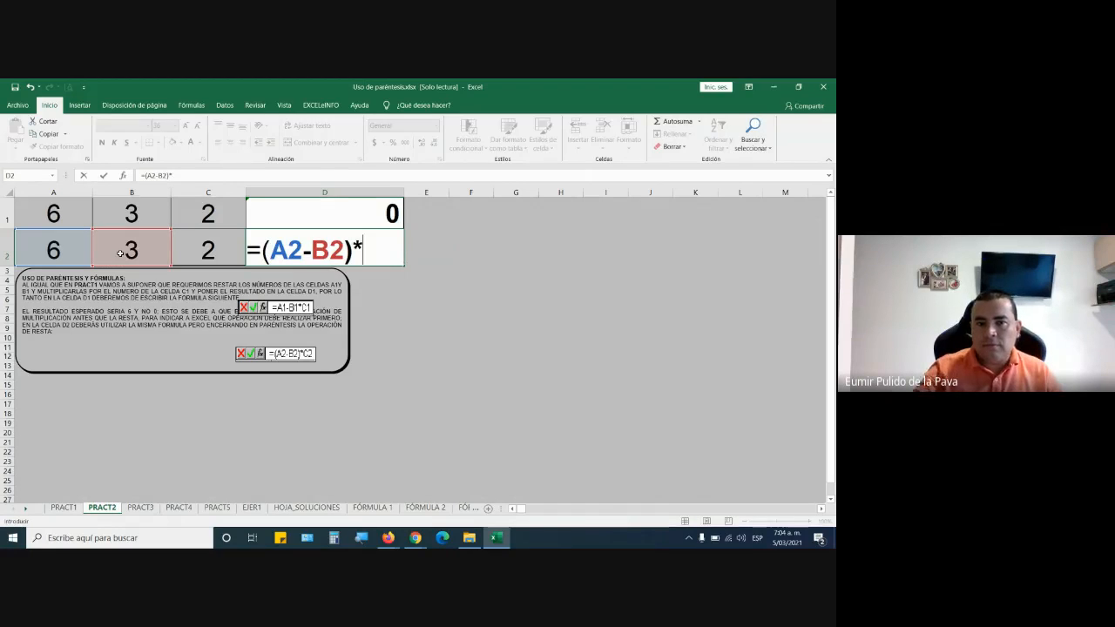
click(189, 245)
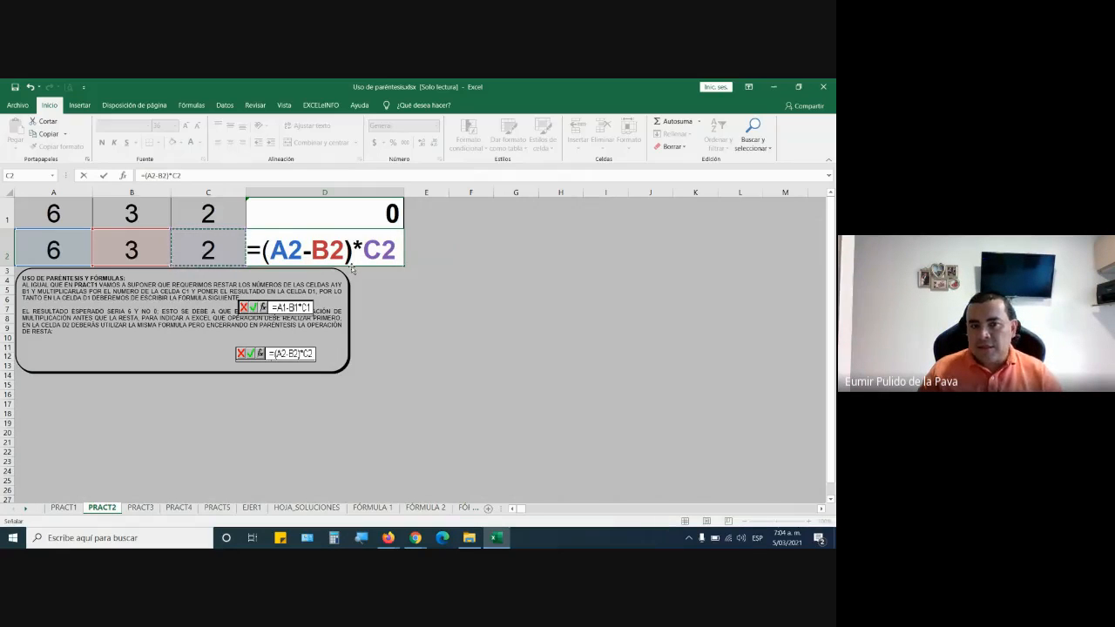
key(Return)
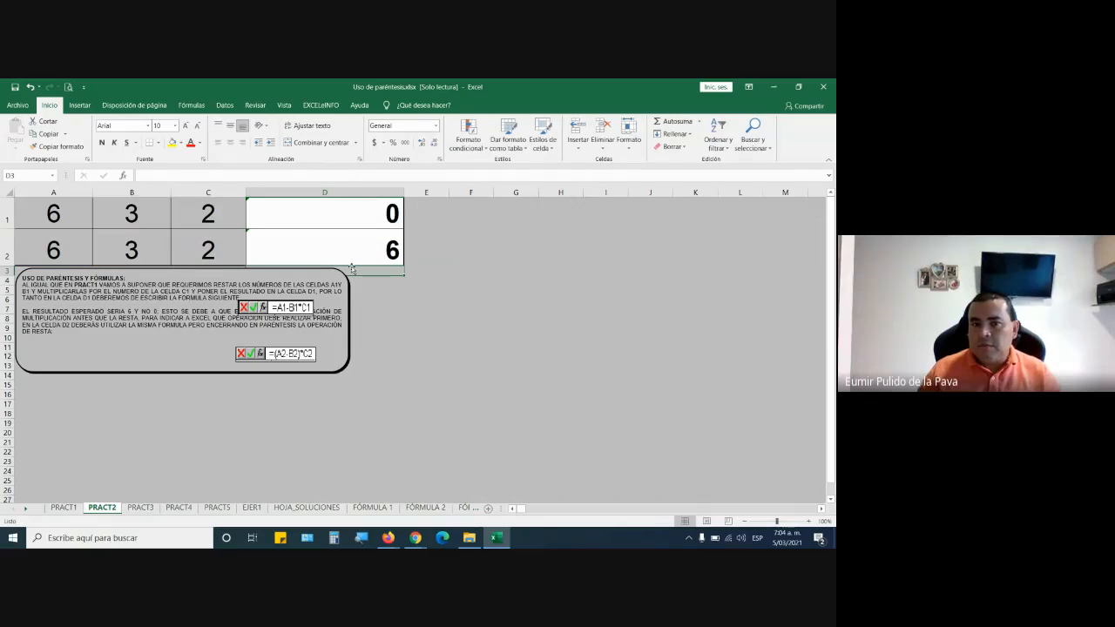
Switch to the Google Meet call and admit the two participants asking to join, checking the Excel sheet in between.
mouse_move(416, 537)
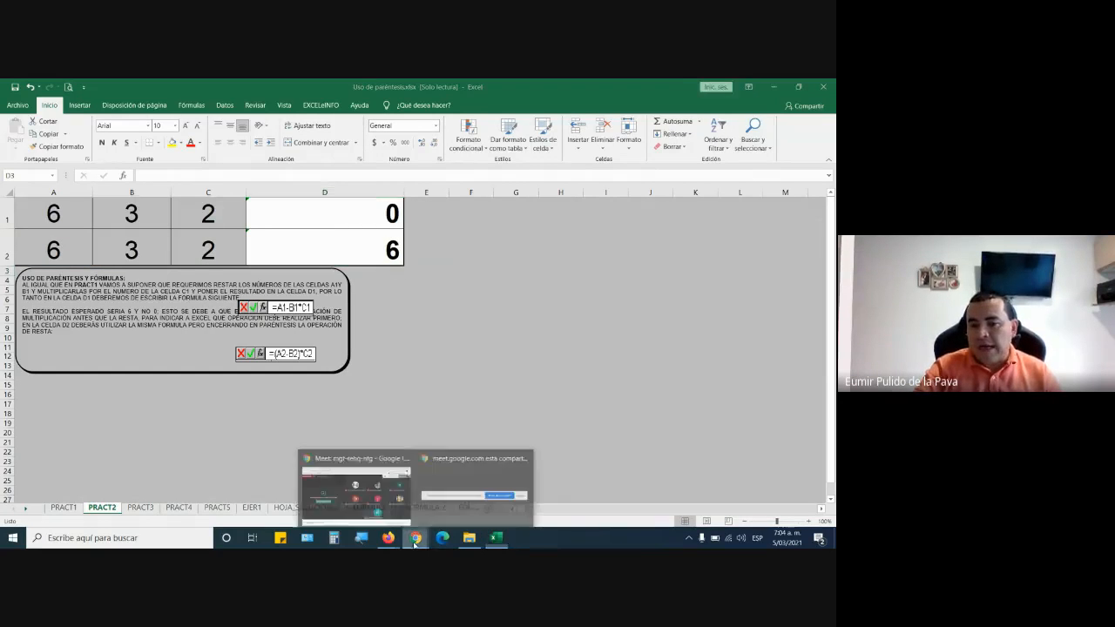
click(391, 494)
click(531, 214)
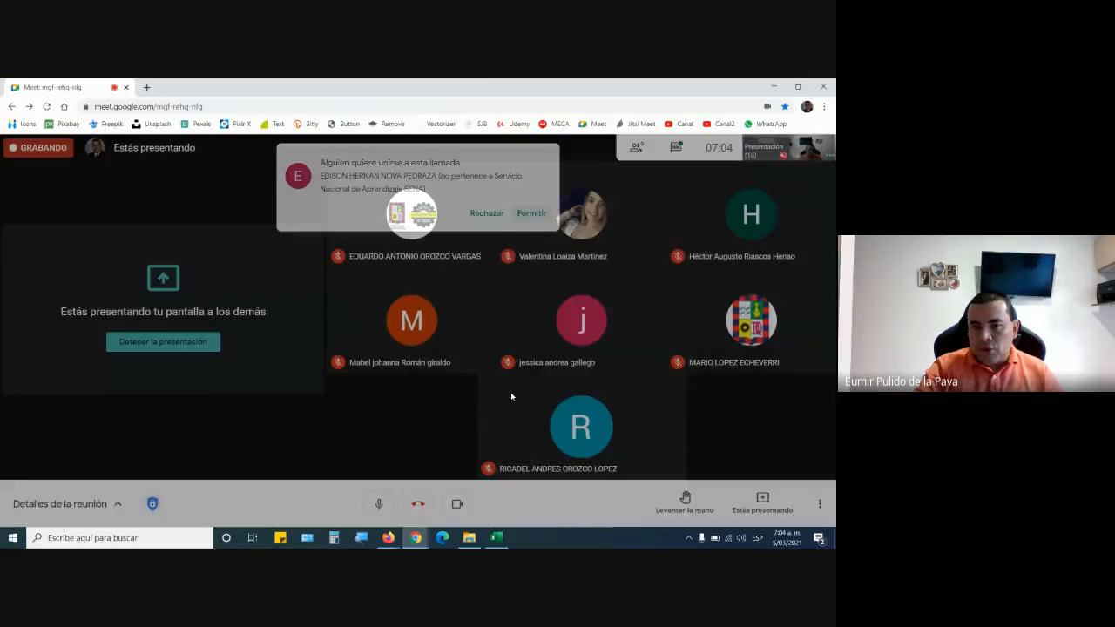
click(496, 538)
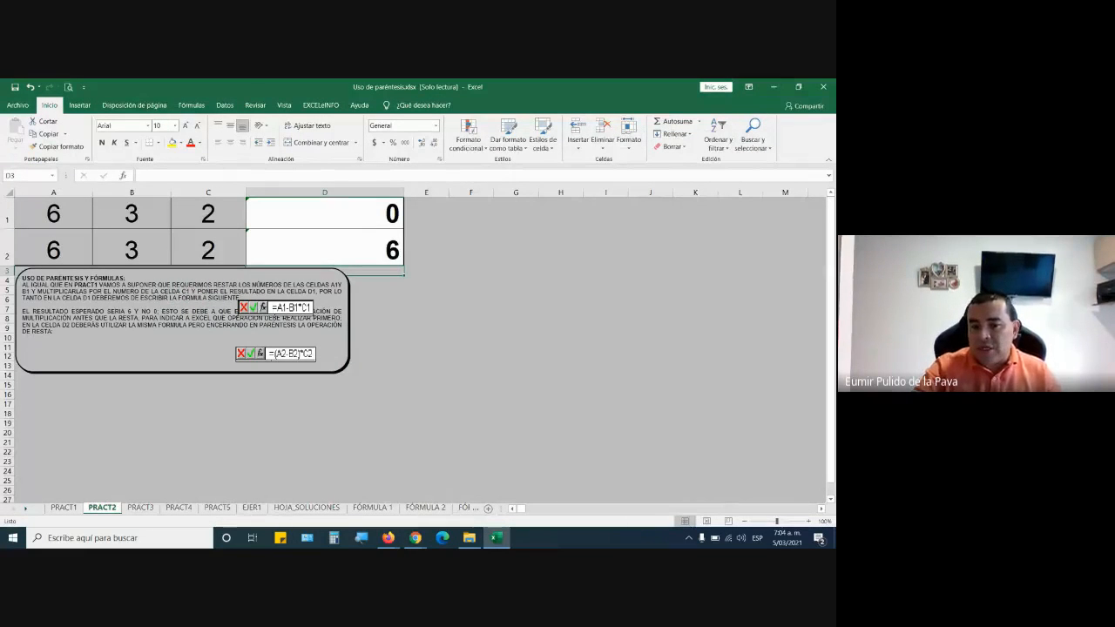
click(358, 482)
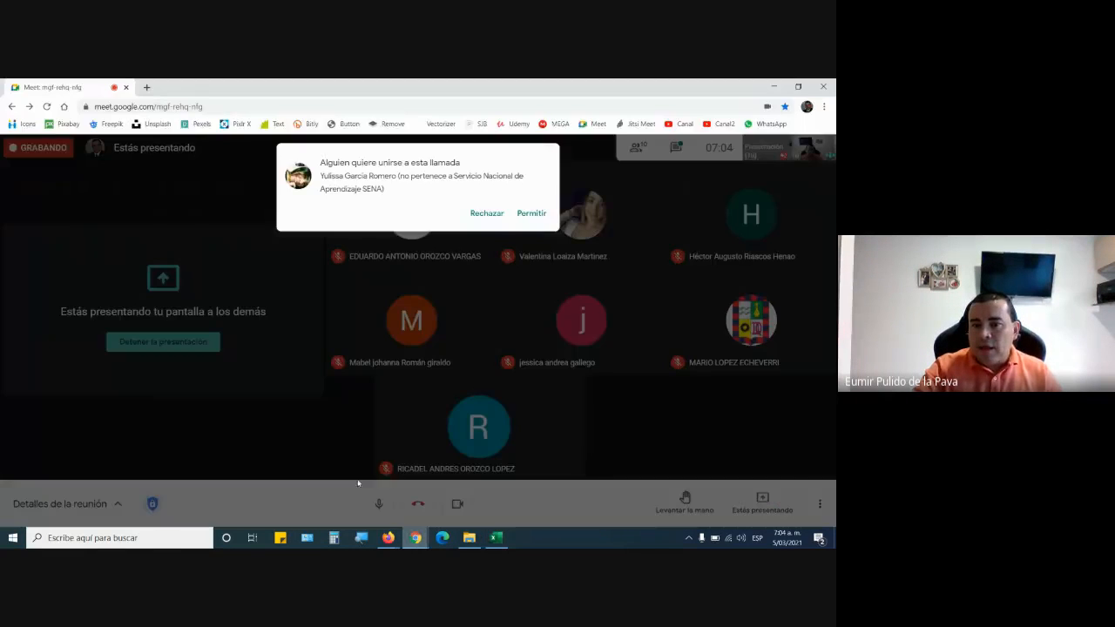
click(530, 214)
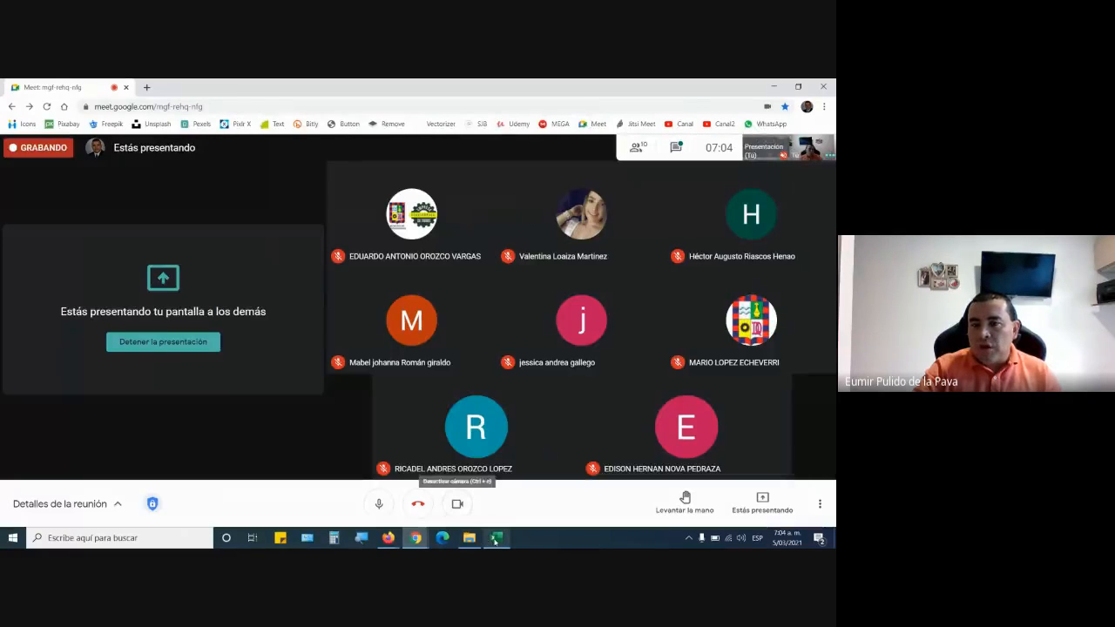
Return to the Excel workbook and review the formula in cell D2 of PRACT2.
mouse_move(498, 541)
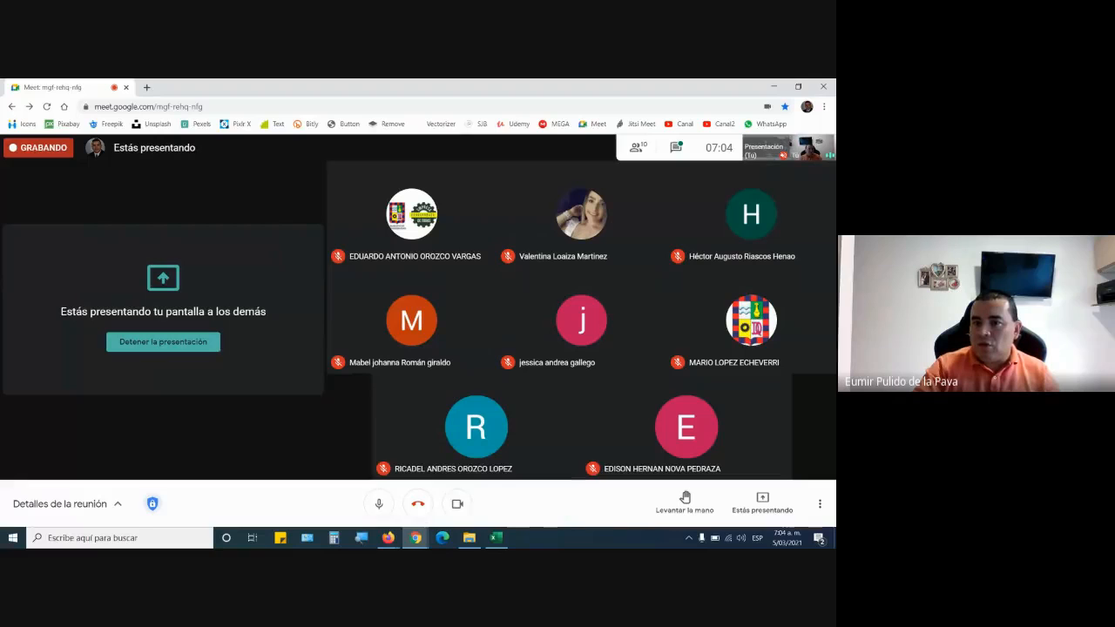
click(496, 538)
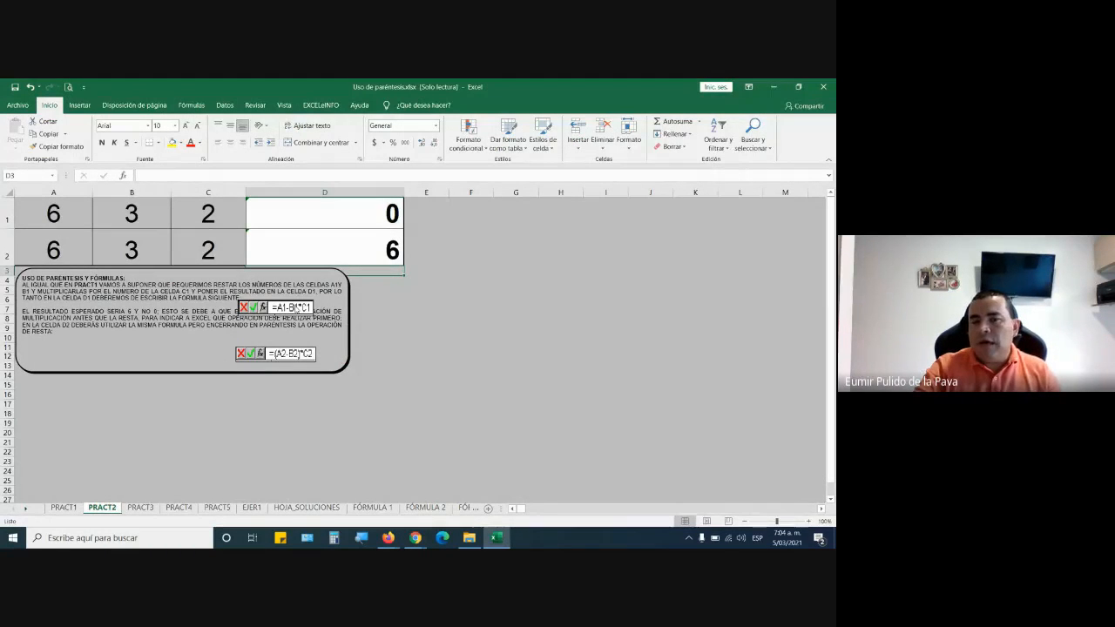
double_click(346, 249)
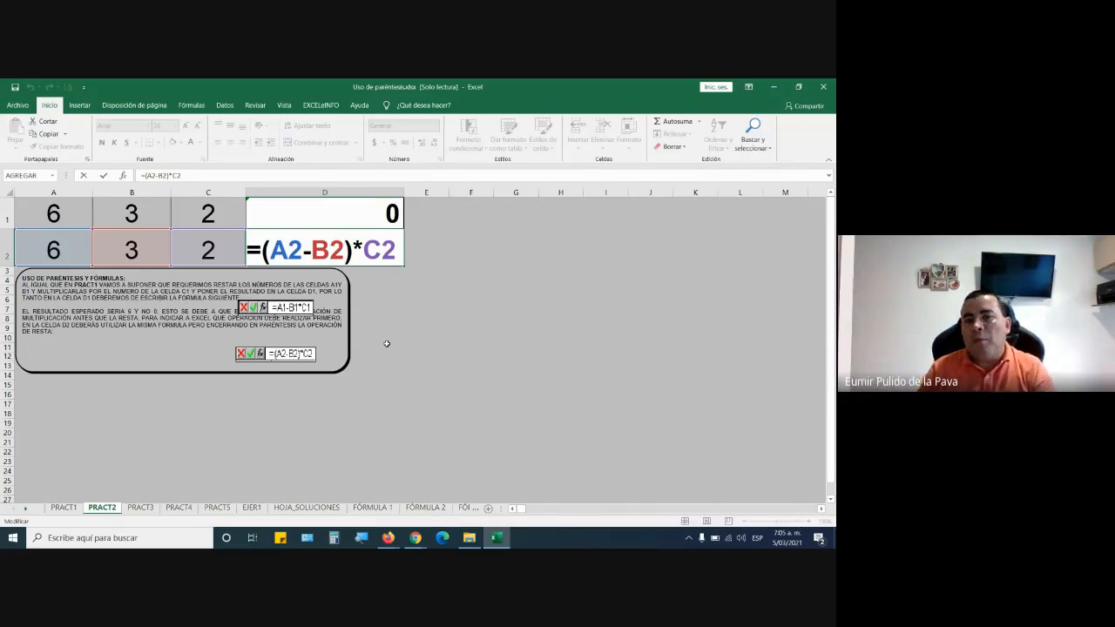
key(Return)
Examine the exercises on the PRACT3, PRACT4, PRACT5, EJER1, HOJA_SOLUCIONES and FÓRMULA 1 sheets.
click(144, 508)
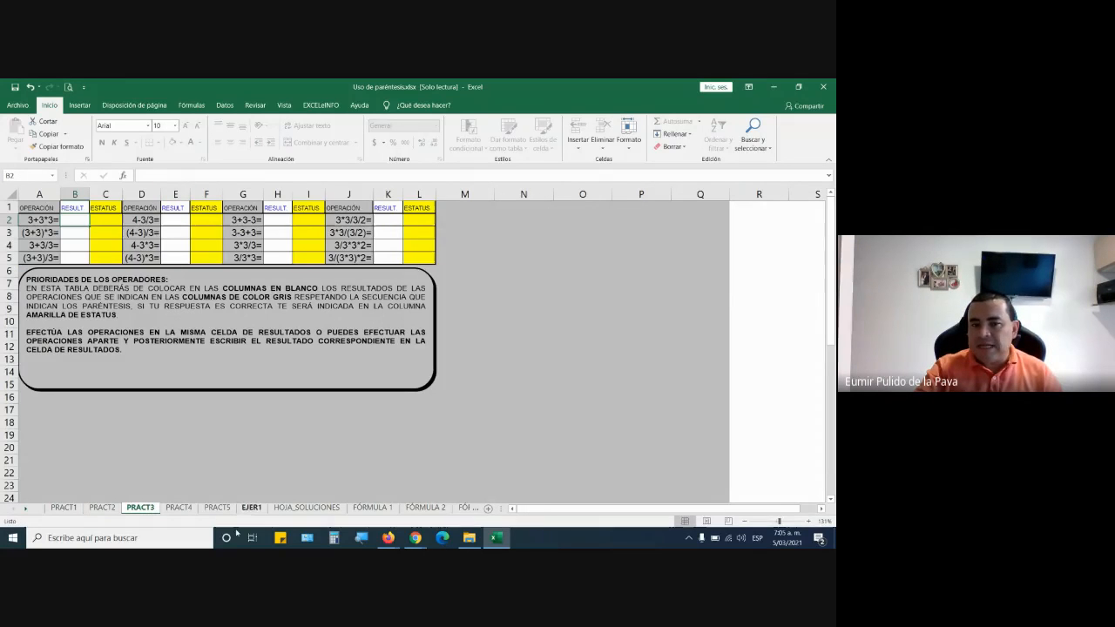
click(179, 508)
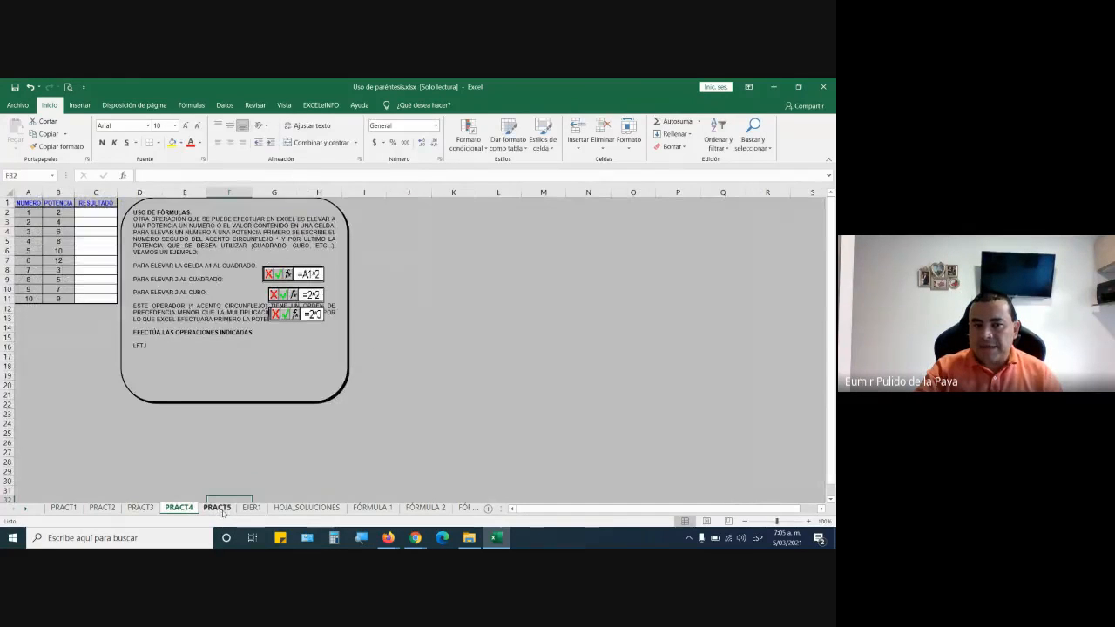
click(219, 509)
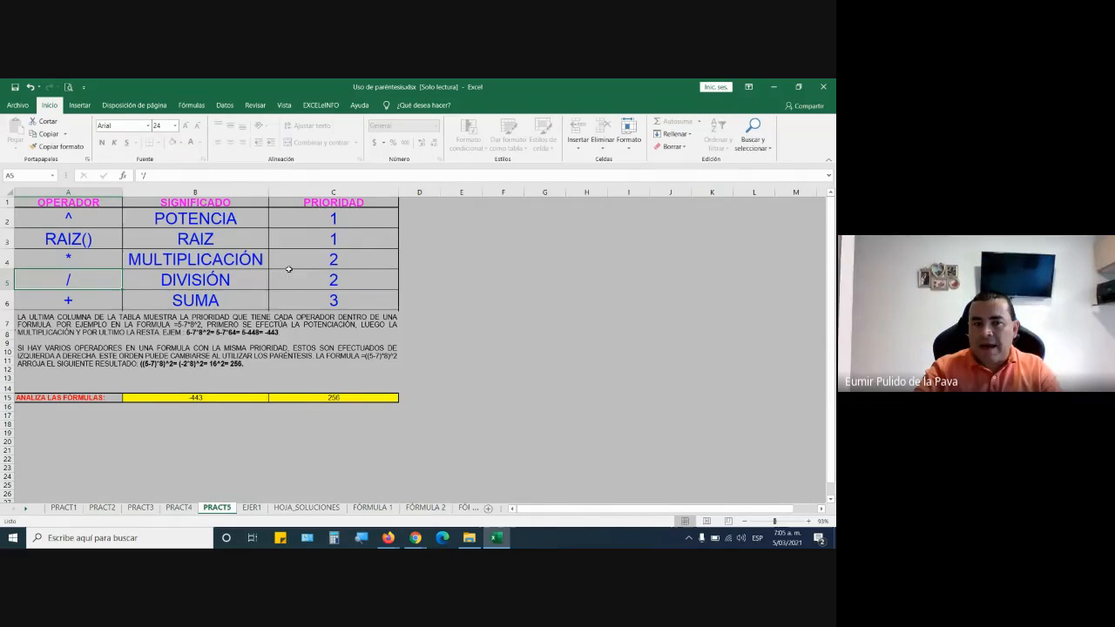
click(252, 507)
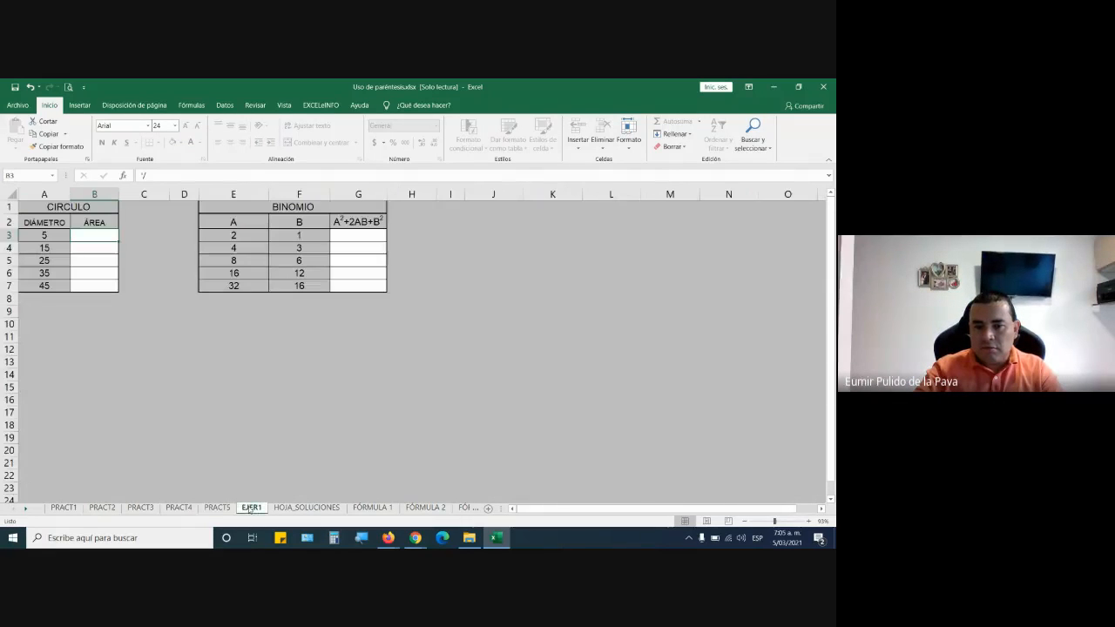
click(309, 507)
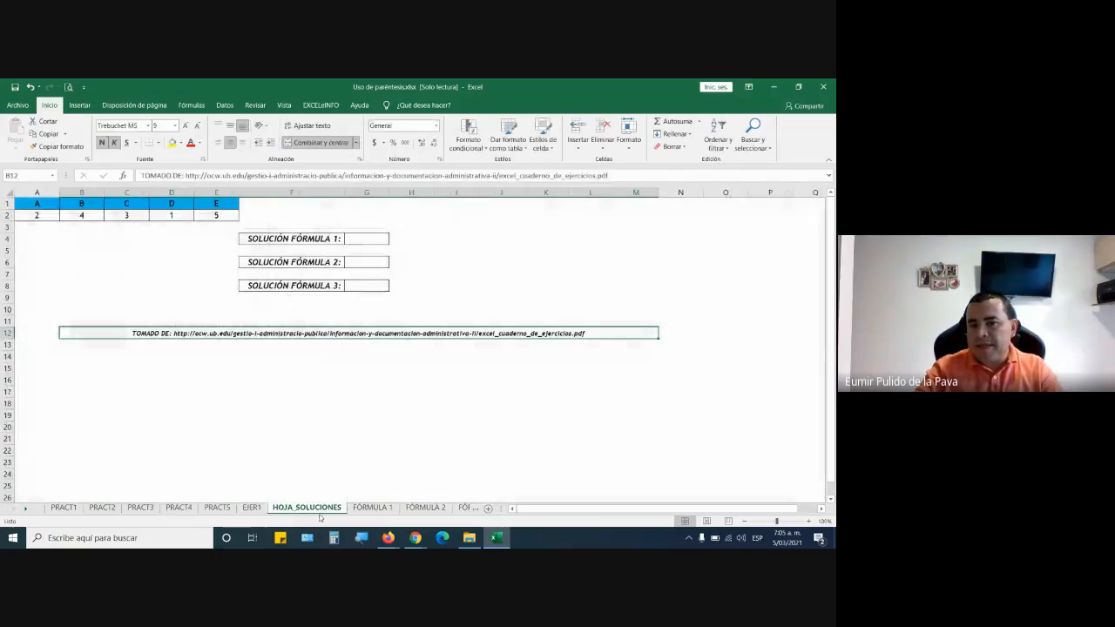
click(373, 507)
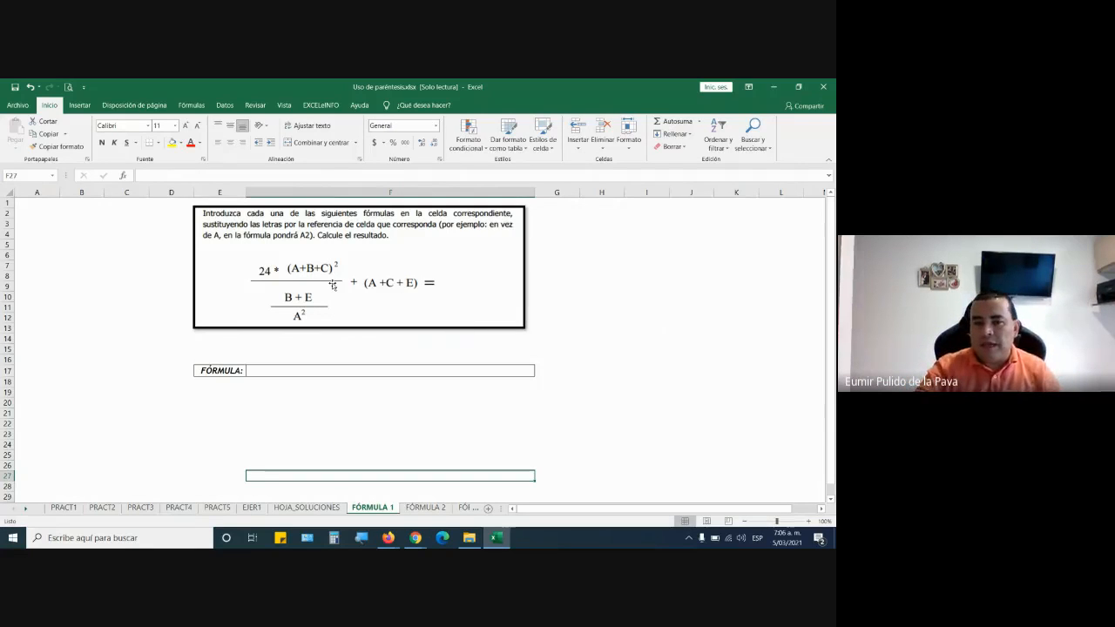
Revisit the solved PRACT1 and PRACT2 sheets and return to the PRACT3 exercise on operator priorities.
click(64, 508)
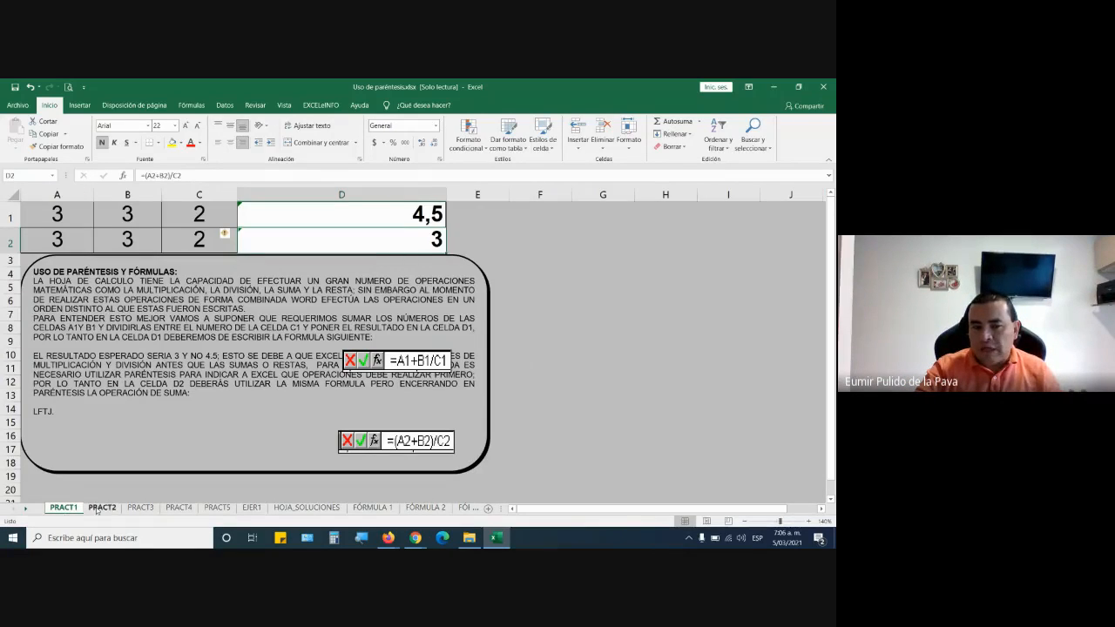
click(101, 508)
click(142, 508)
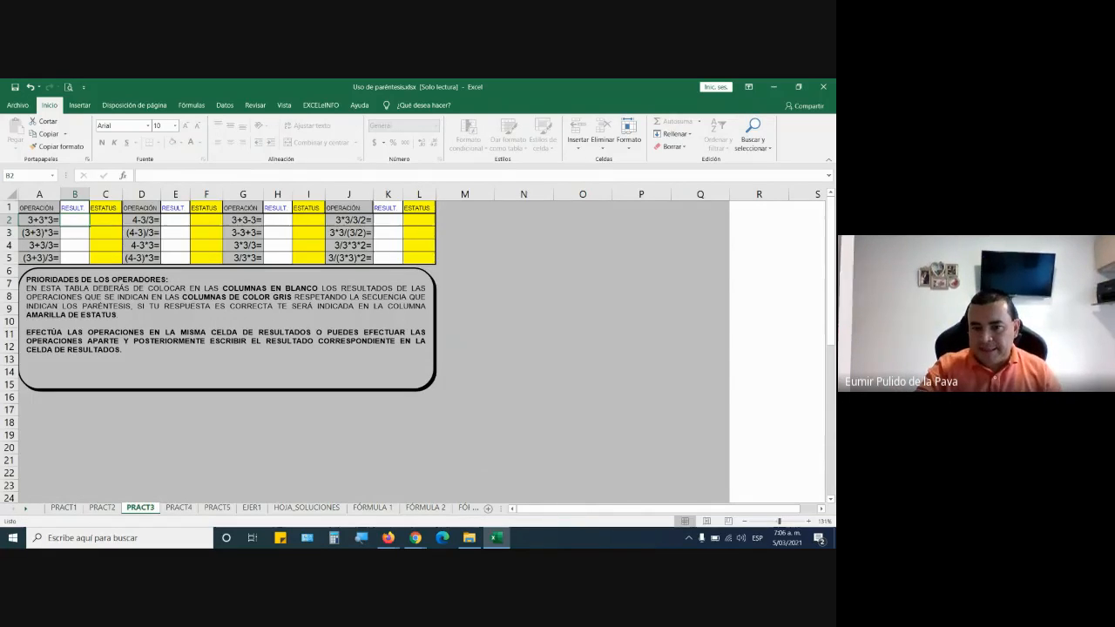
Switch to the Google Meet call and open the meeting chat to read the participants' messages.
click(415, 538)
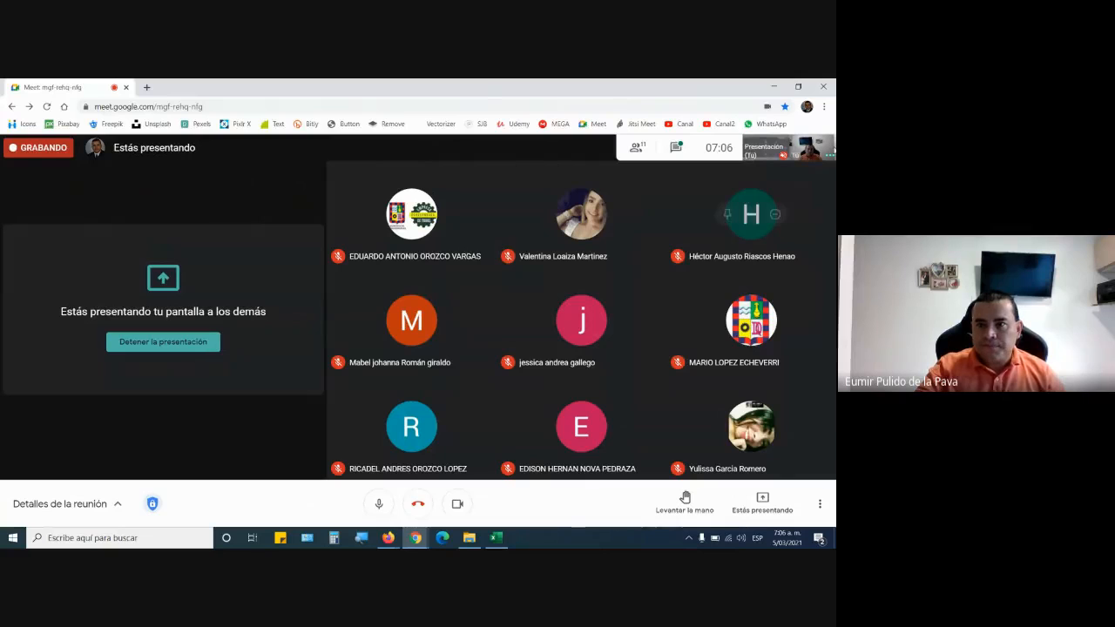
click(674, 148)
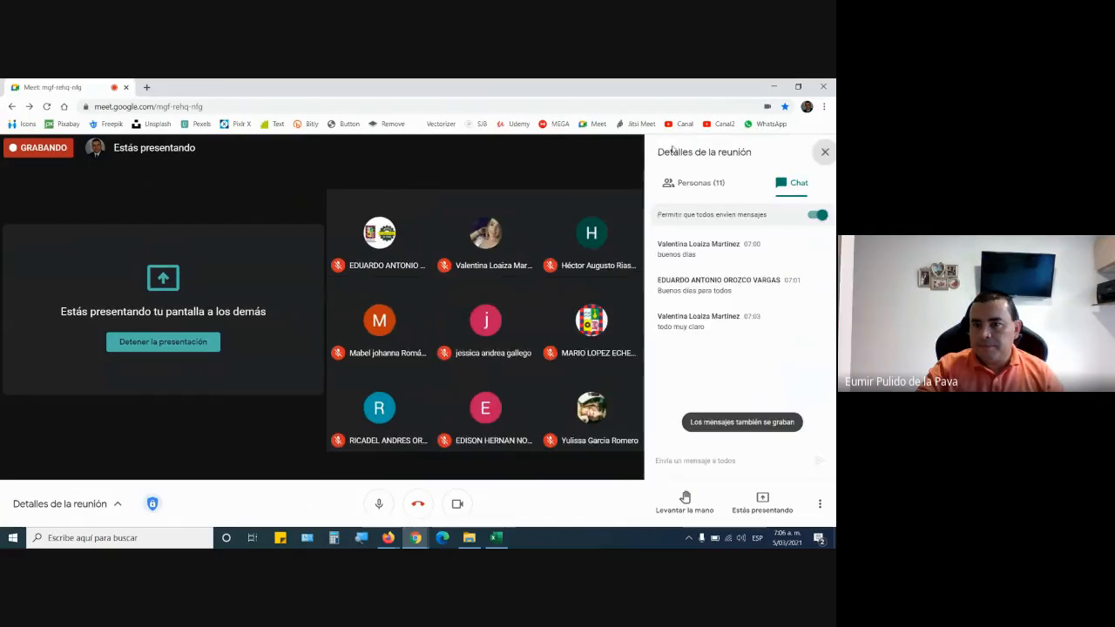
Close the meeting chat and switch to the GFPI-F-135 learning guide PDF in Firefox.
click(821, 151)
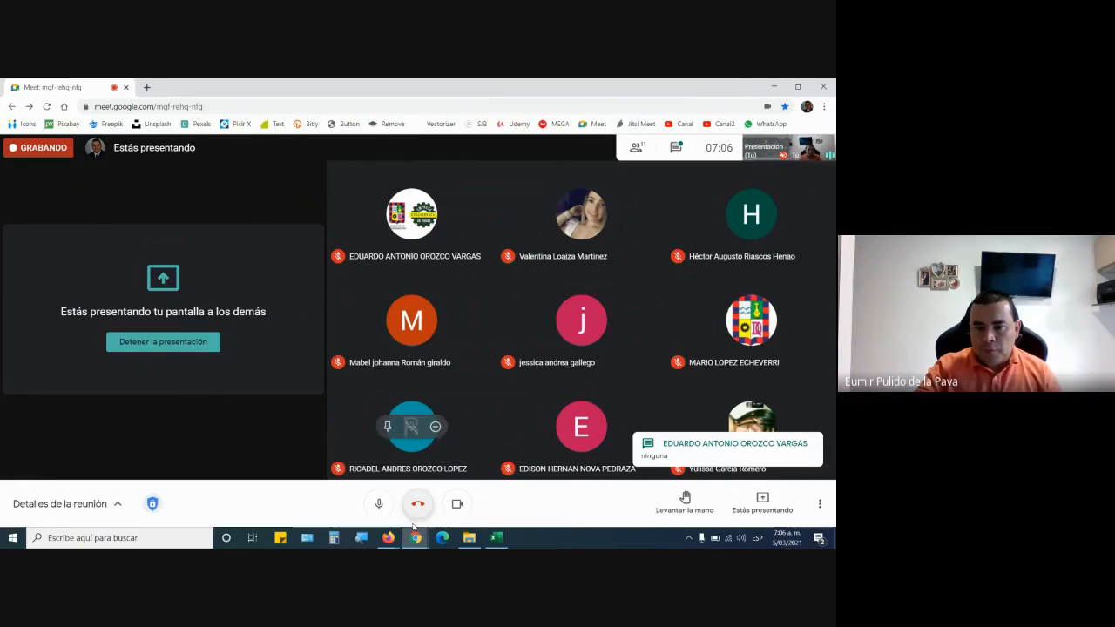
click(396, 546)
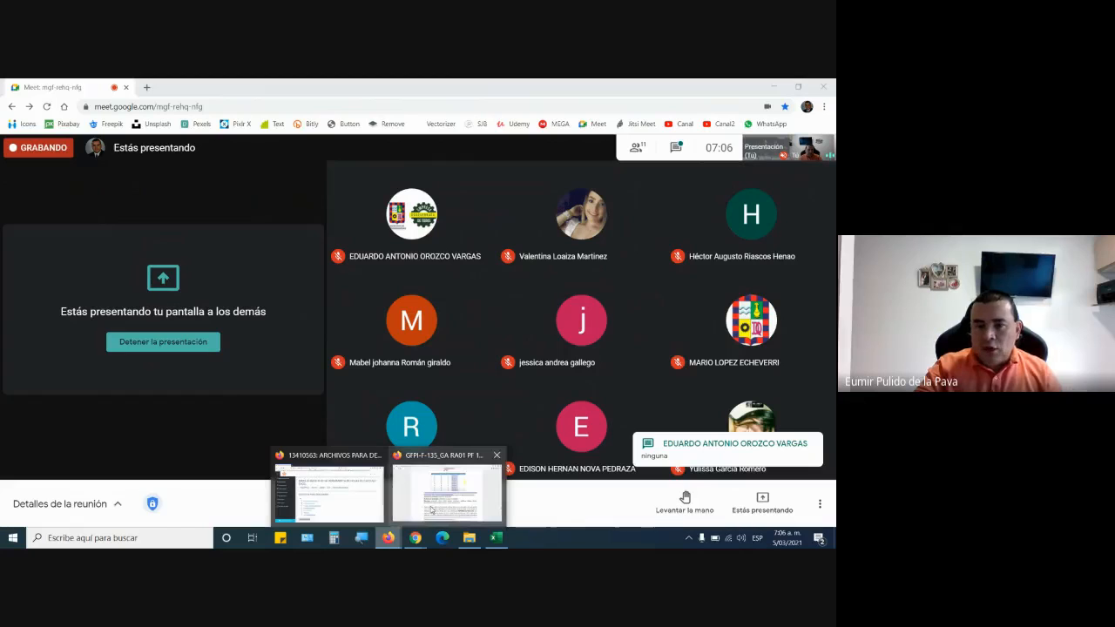
click(329, 492)
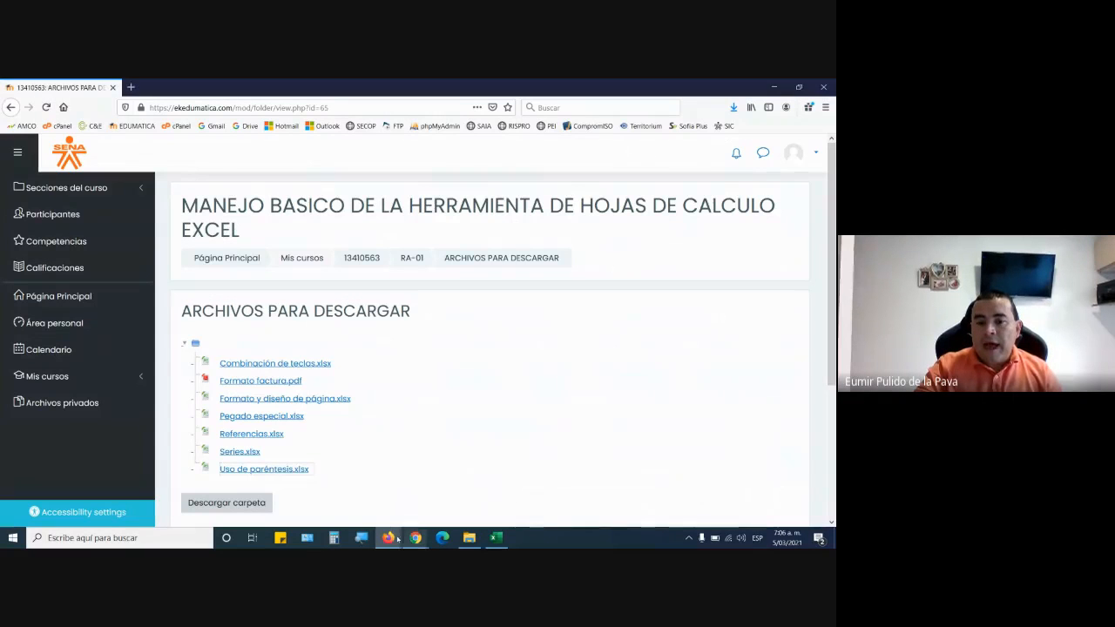
mouse_move(396, 540)
click(471, 483)
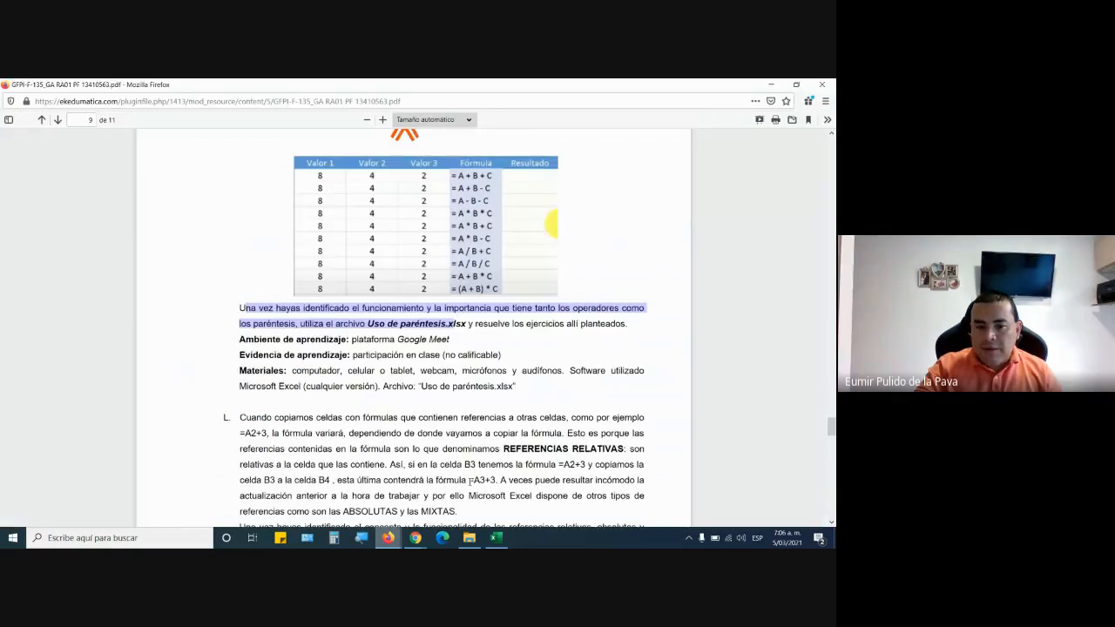
click(416, 539)
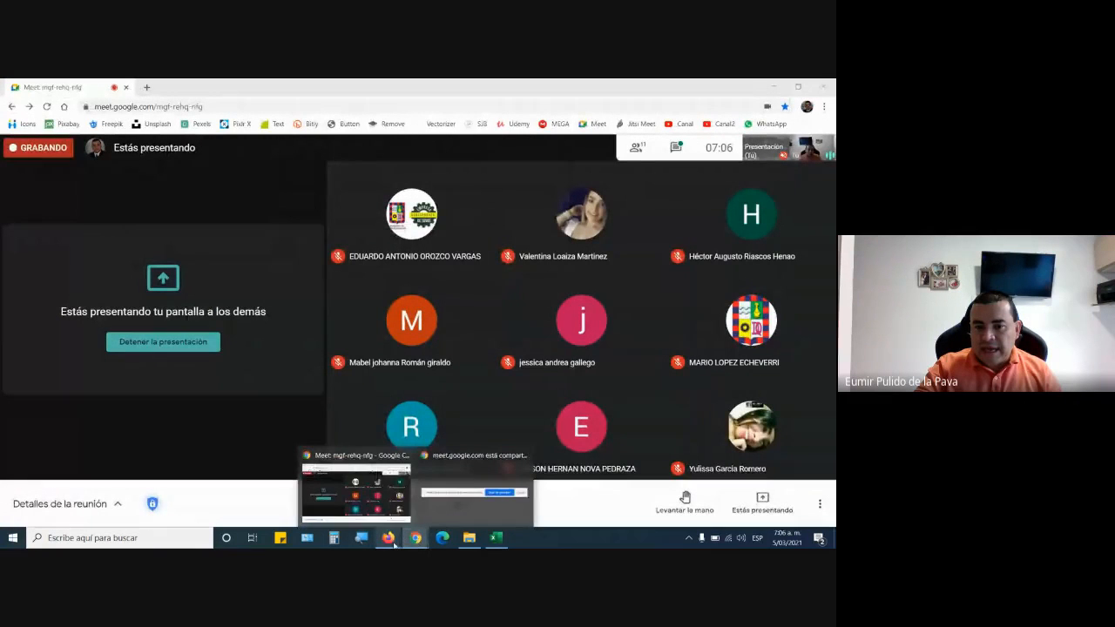
mouse_move(389, 538)
click(470, 498)
Examine the learning guide's activities H to L, from modifying data through special paste and parentheses to relative references.
scroll(563, 182, down, 6)
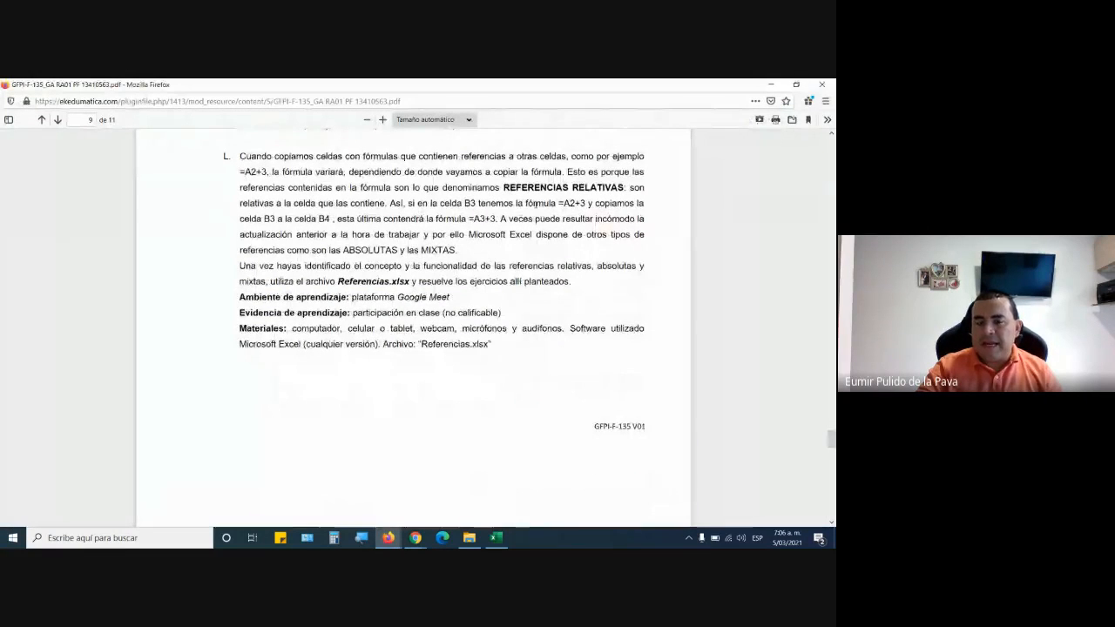
scroll(541, 203, up, 4)
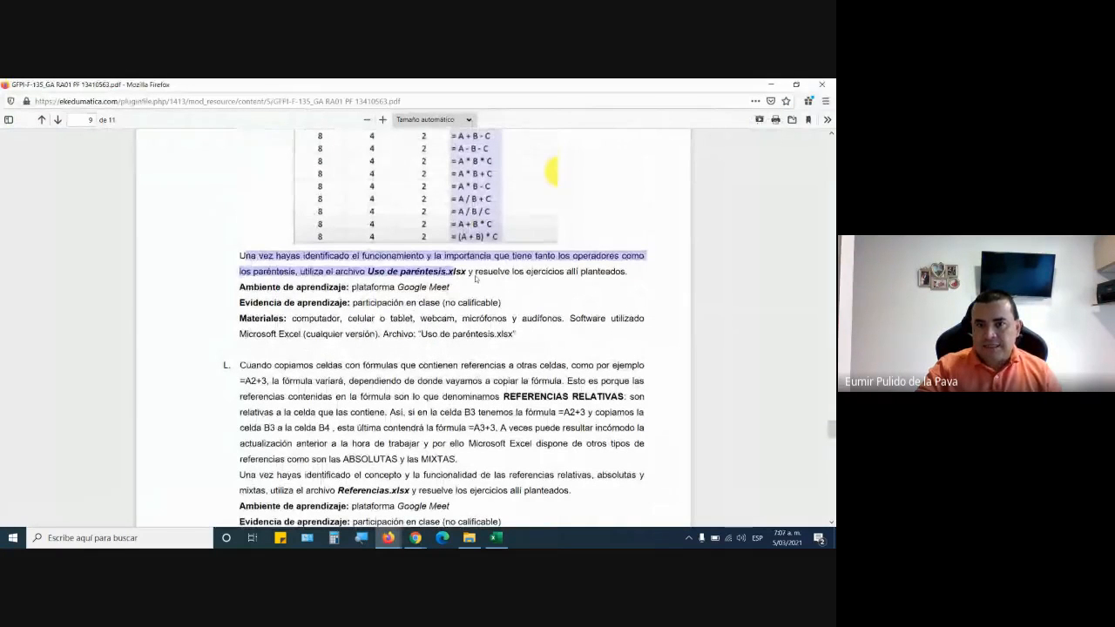
click(493, 256)
scroll(493, 256, up, 10)
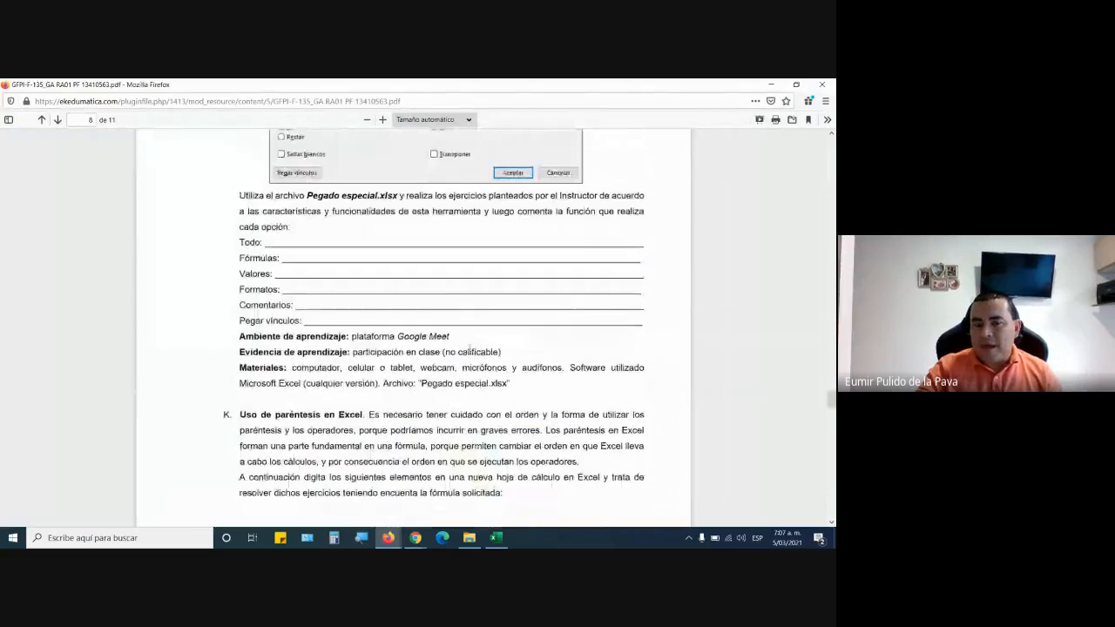
scroll(426, 415, up, 12)
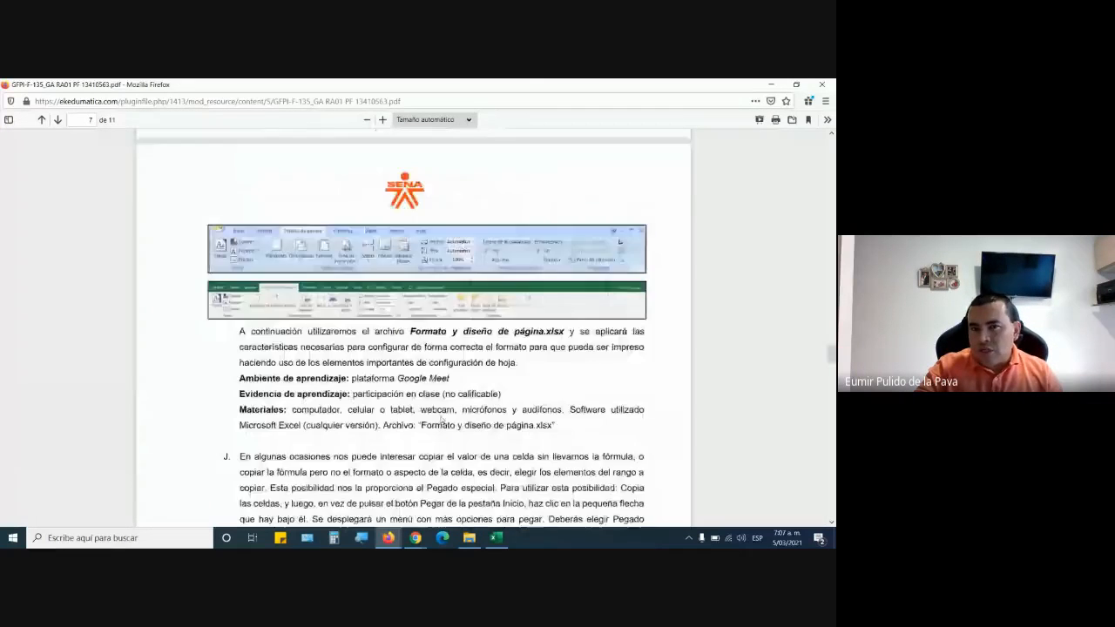
scroll(501, 417, up, 20)
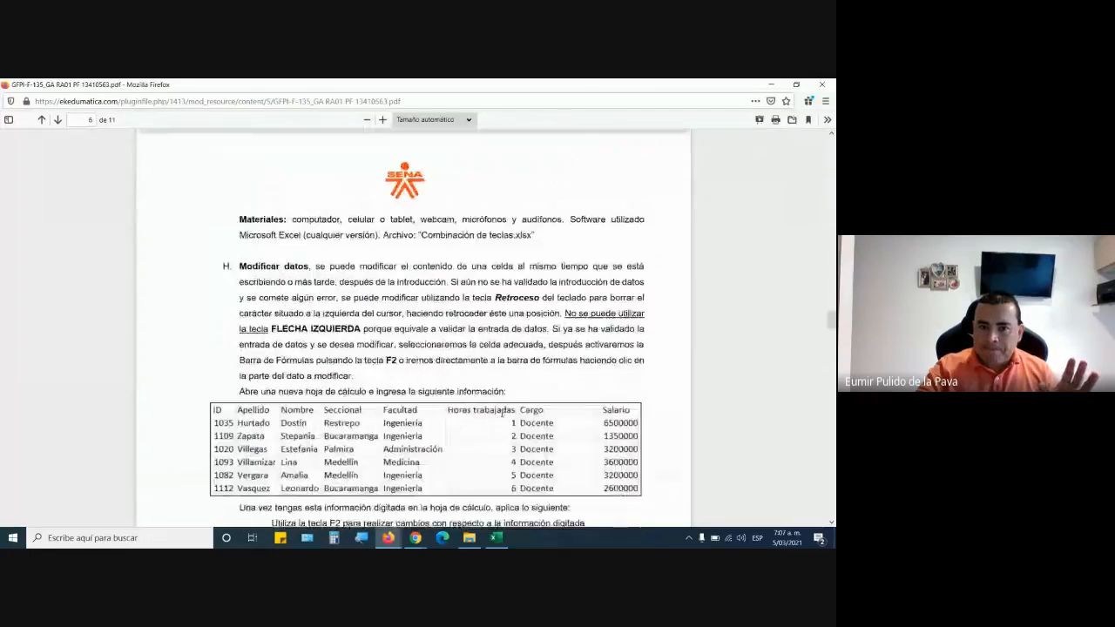
scroll(500, 417, up, 4)
scroll(500, 417, down, 15)
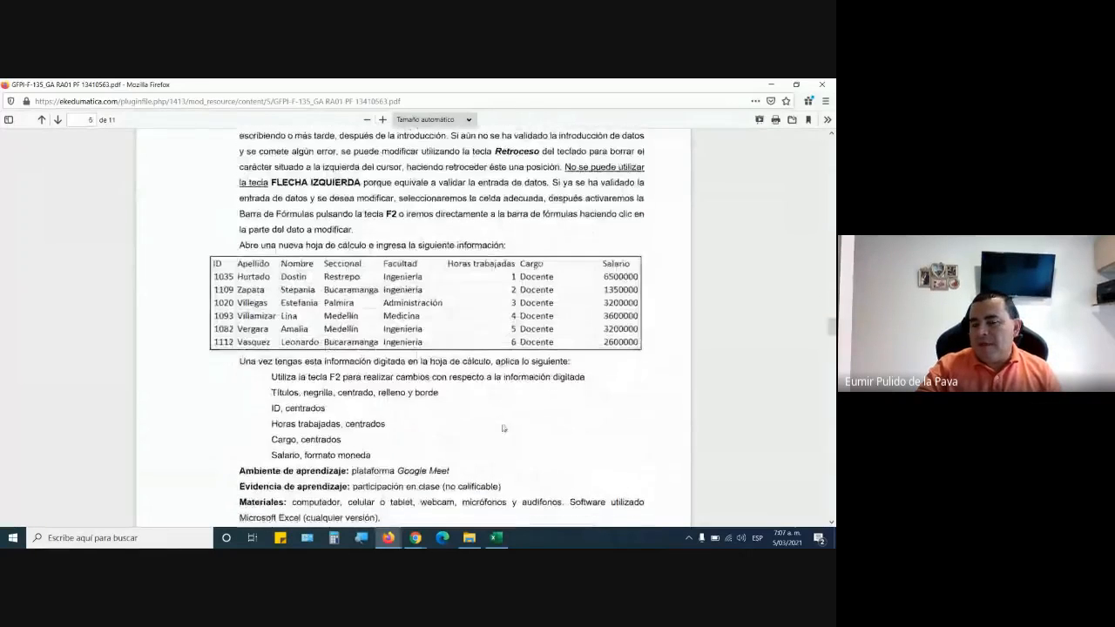
scroll(502, 425, down, 10)
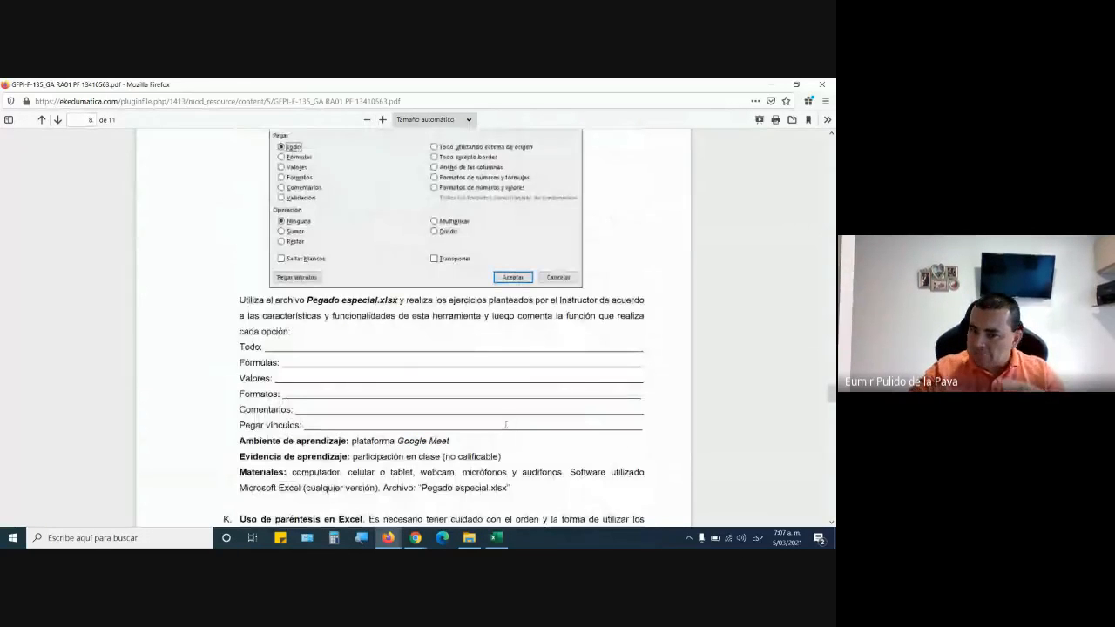
scroll(506, 424, down, 8)
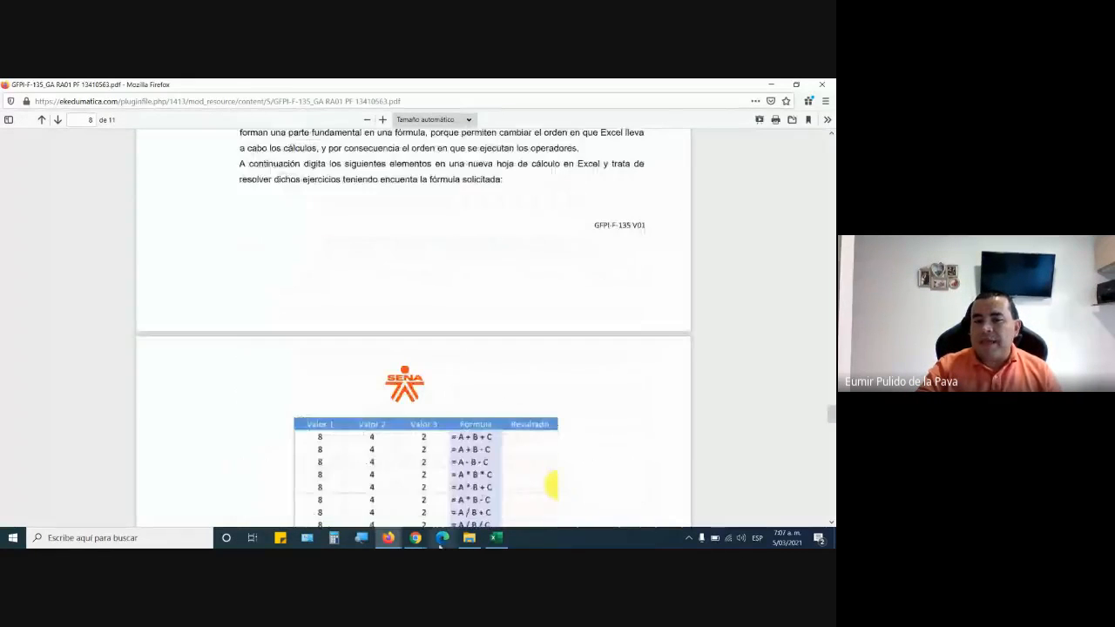
Return to the course's ARCHIVOS PARA DESCARGAR page and open Series.xlsx in Excel.
mouse_move(389, 538)
click(355, 509)
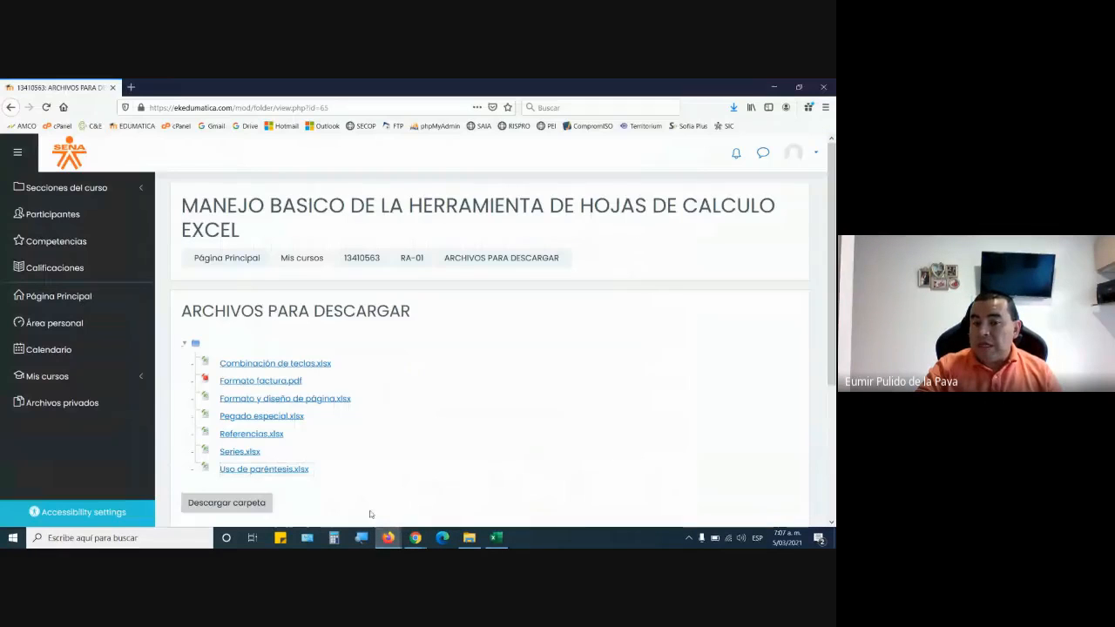
click(241, 452)
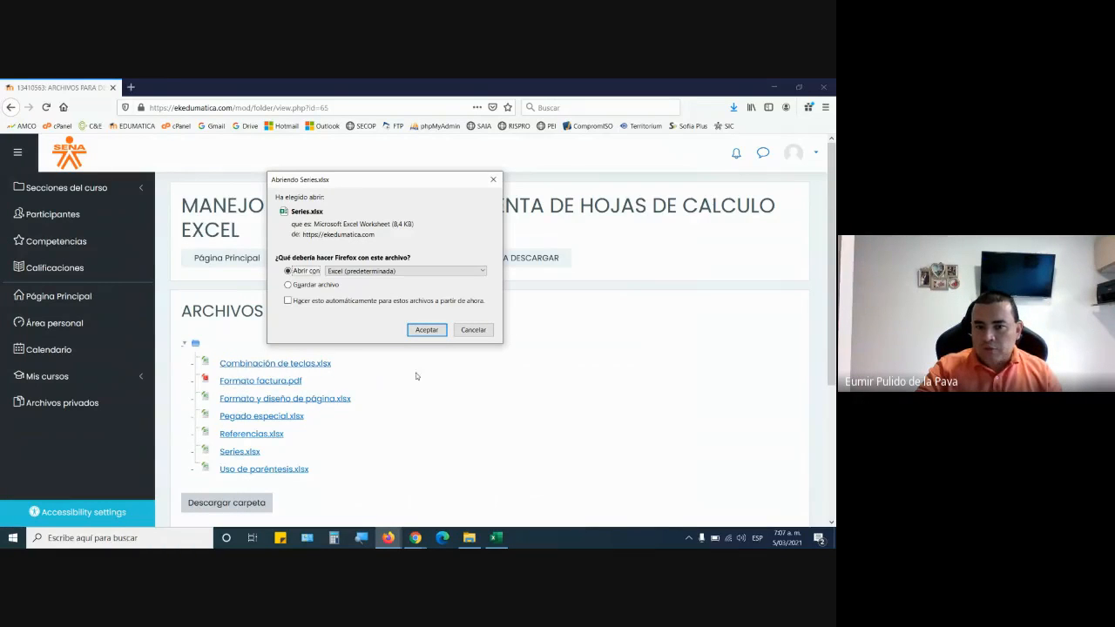
click(422, 332)
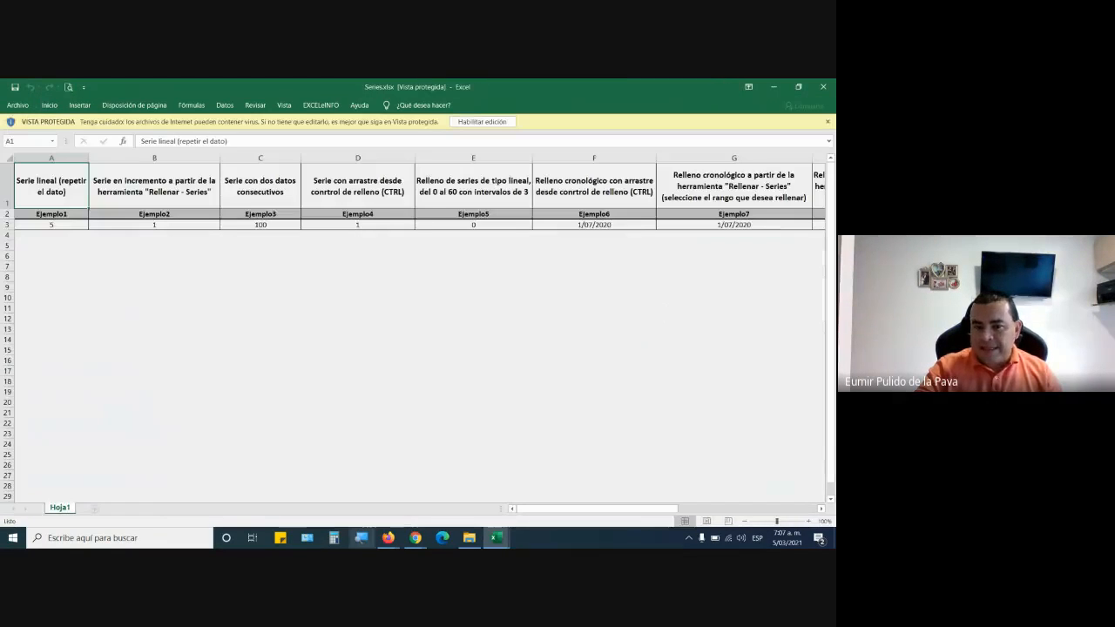
Close Uso de paréntesis.xlsx without saving its changes and enable editing in Series.xlsx.
mouse_move(495, 538)
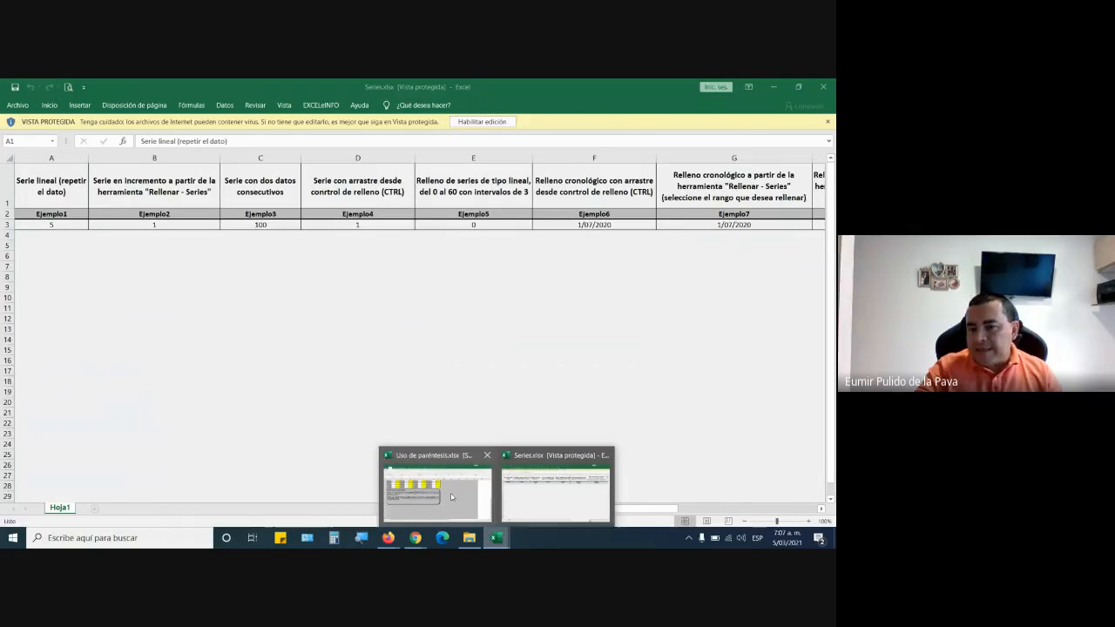
click(545, 492)
click(823, 86)
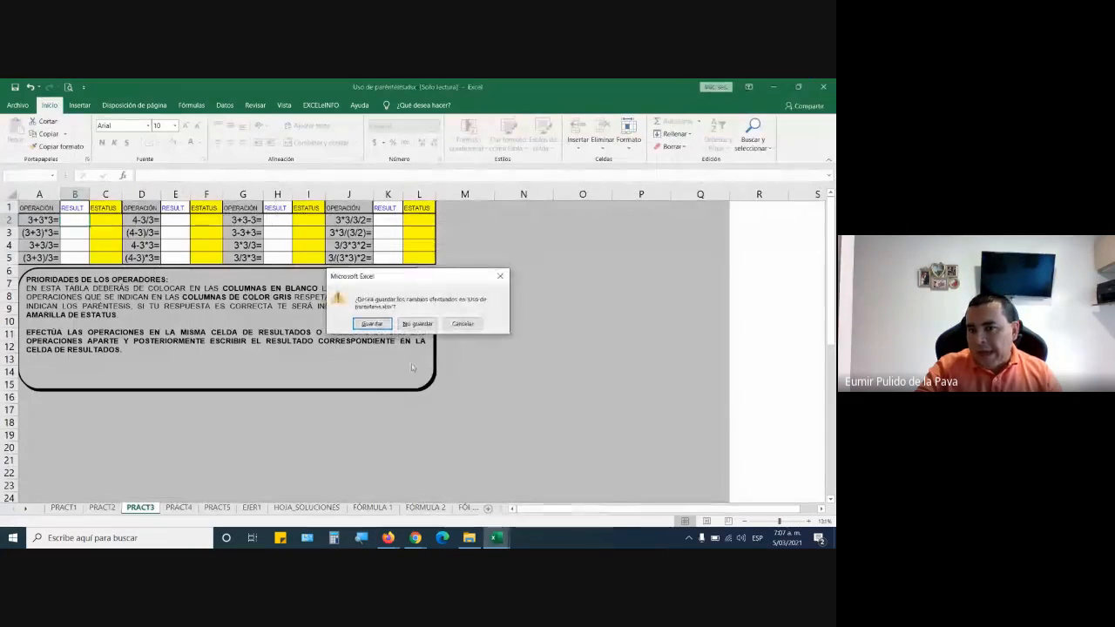
click(420, 324)
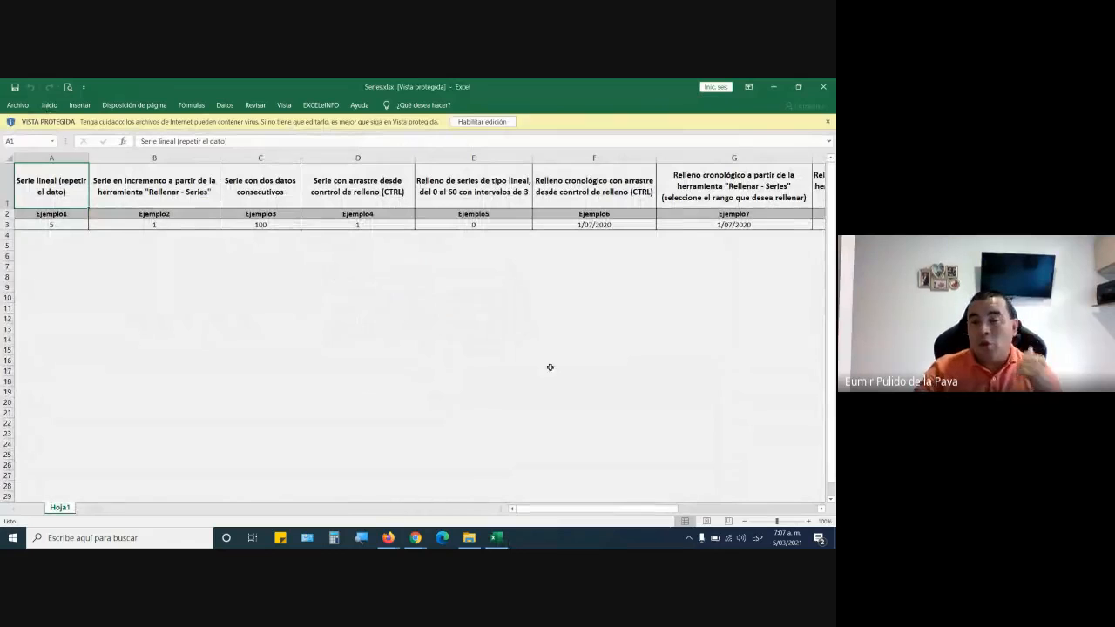
click(495, 122)
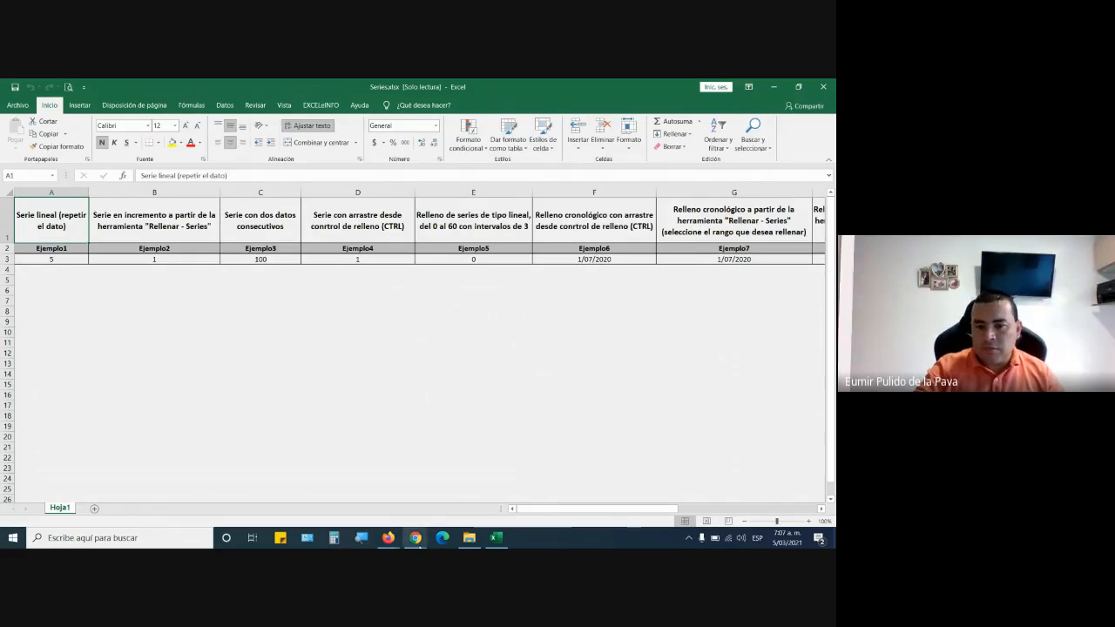
Switch to the Google Meet call and open the chat to check the participants' new messages.
mouse_move(421, 541)
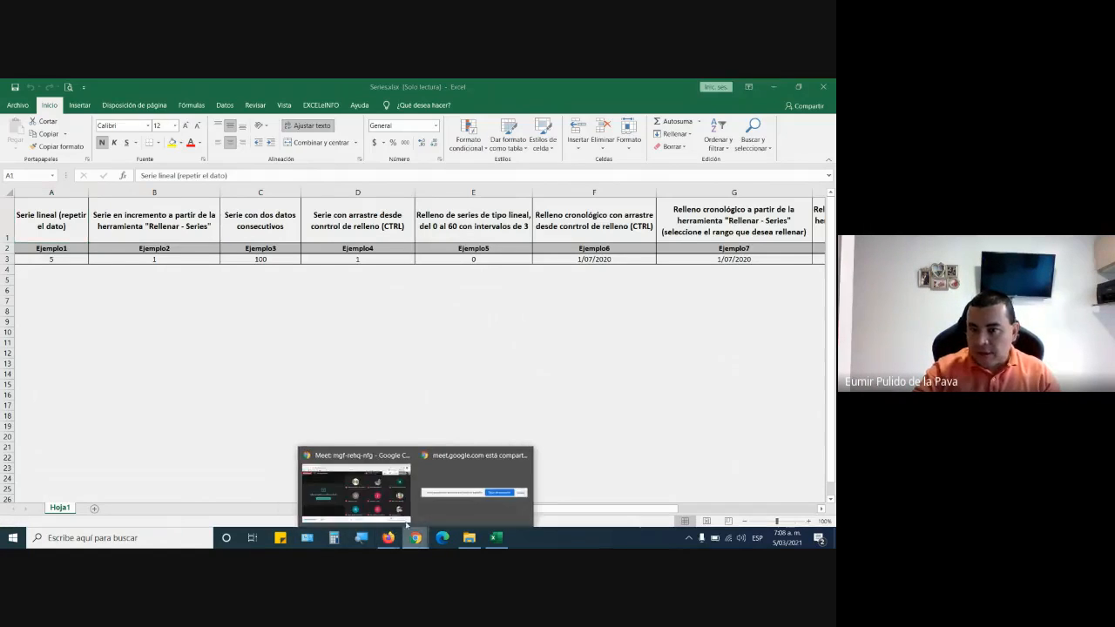
click(341, 488)
click(677, 149)
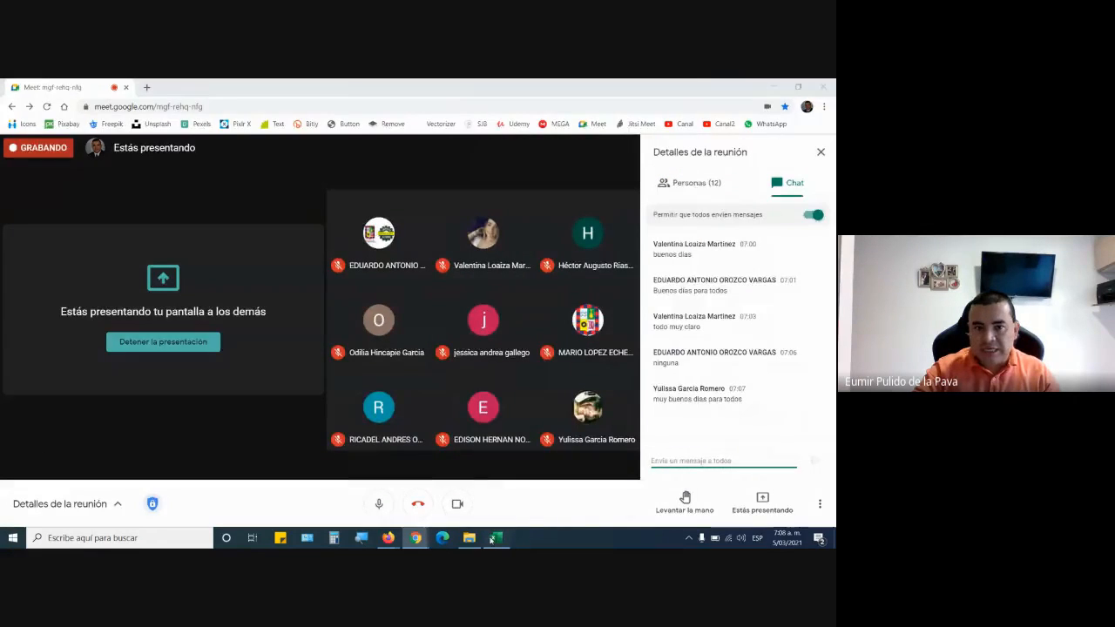
Return to Series.xlsx in Excel, enlarge the sheet to 170% and select cell A3 under Ejemplo1.
click(494, 538)
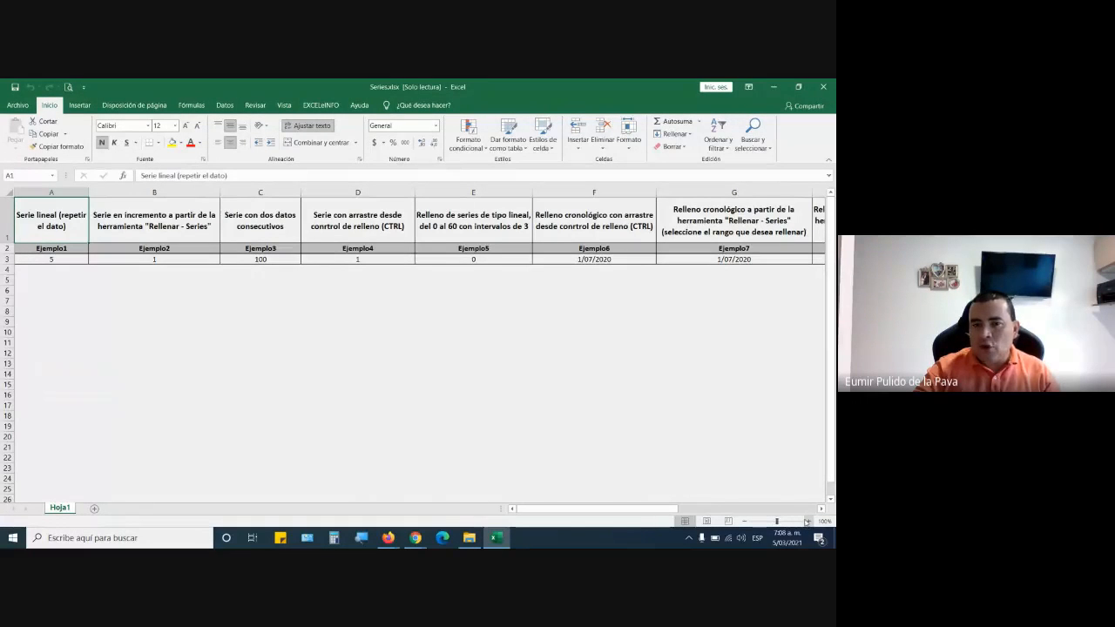
click(808, 521)
click(807, 521)
click(807, 521)
click(807, 521)
click(808, 521)
click(808, 521)
click(808, 521)
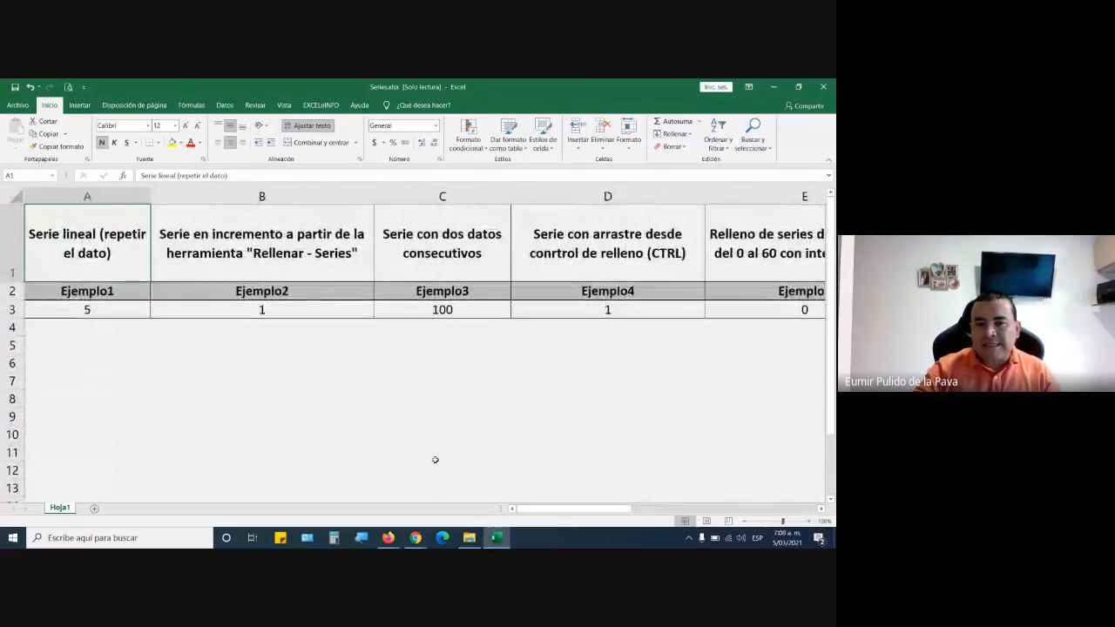
drag(603, 510, 417, 507)
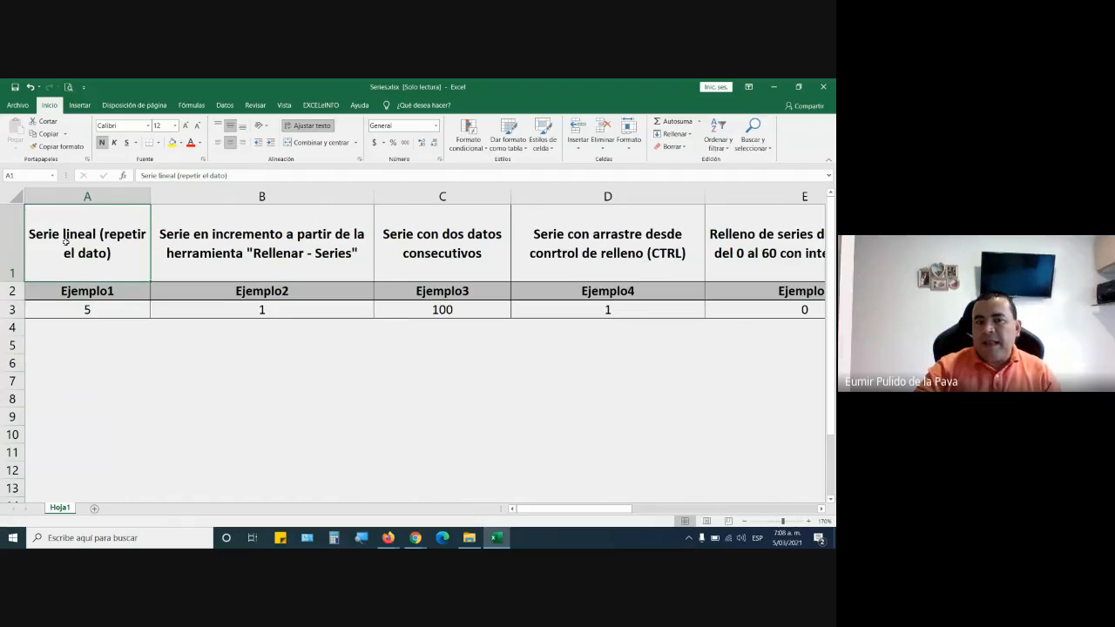
click(107, 313)
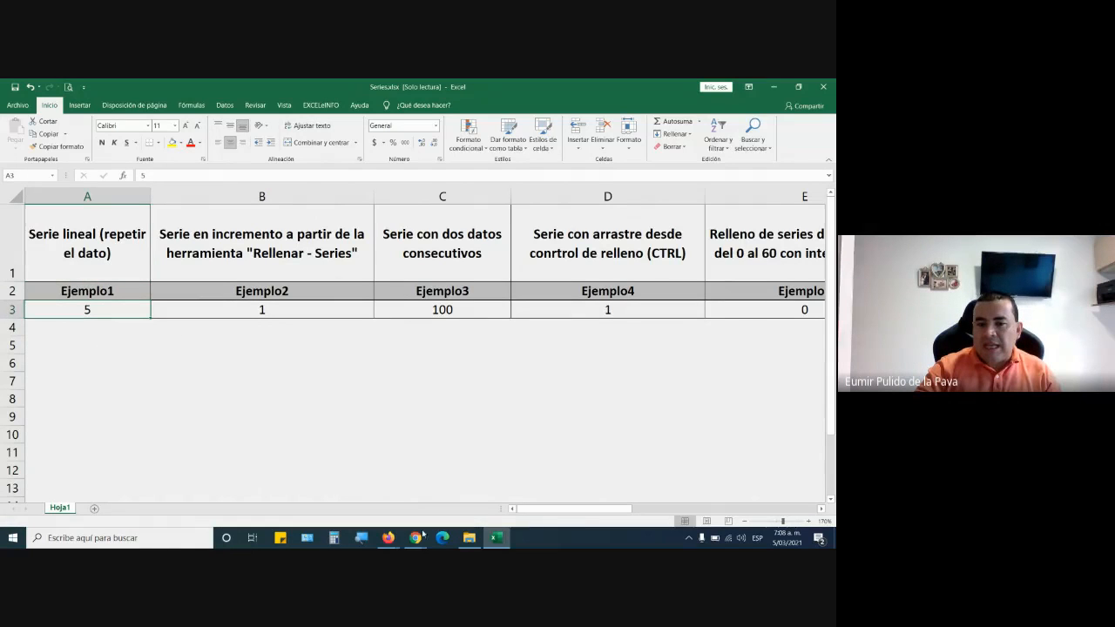
Admit the person waiting to join the Google Meet call and return to Series.xlsx in Excel.
mouse_move(421, 542)
click(375, 497)
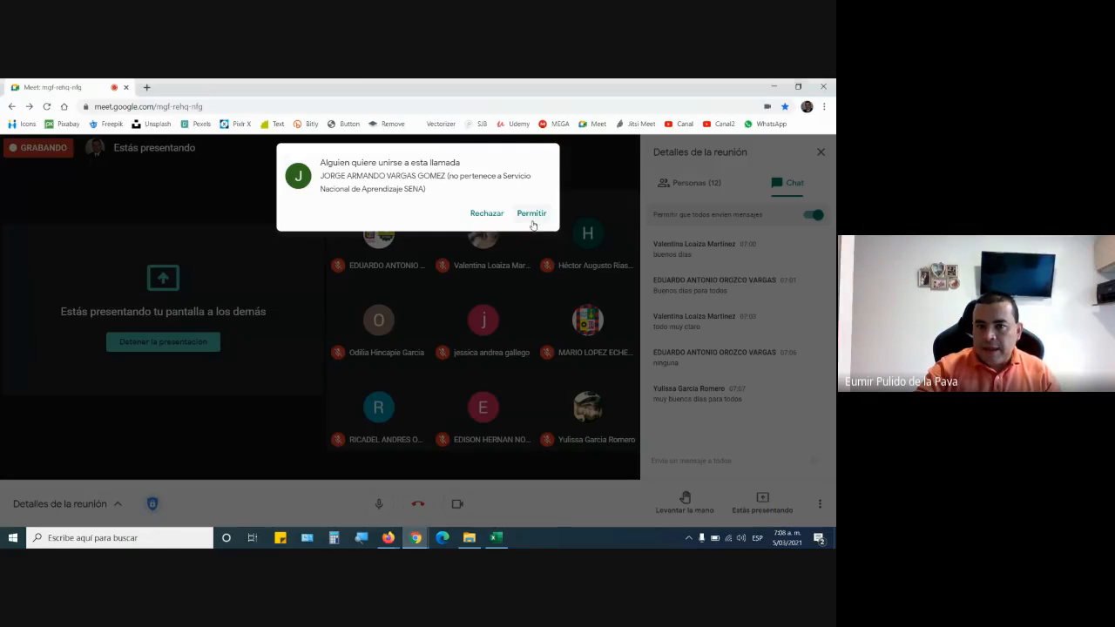
click(532, 216)
key(alt+Tab)
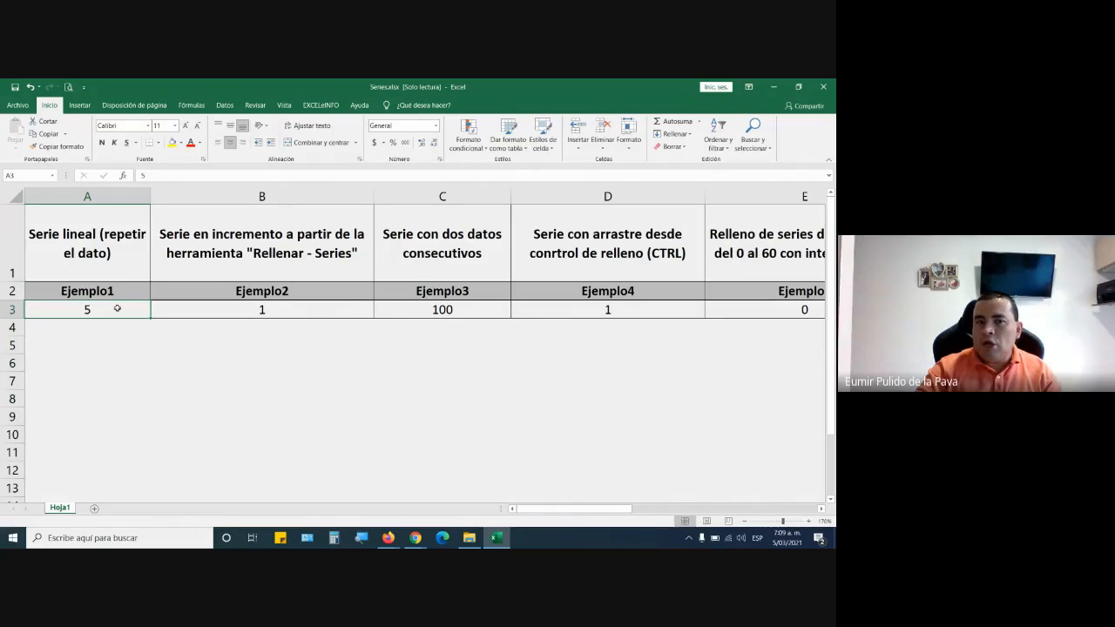
Open cell A3 for in-cell editing to demonstrate edit mode, leave the edit and reselect the cell.
double_click(117, 308)
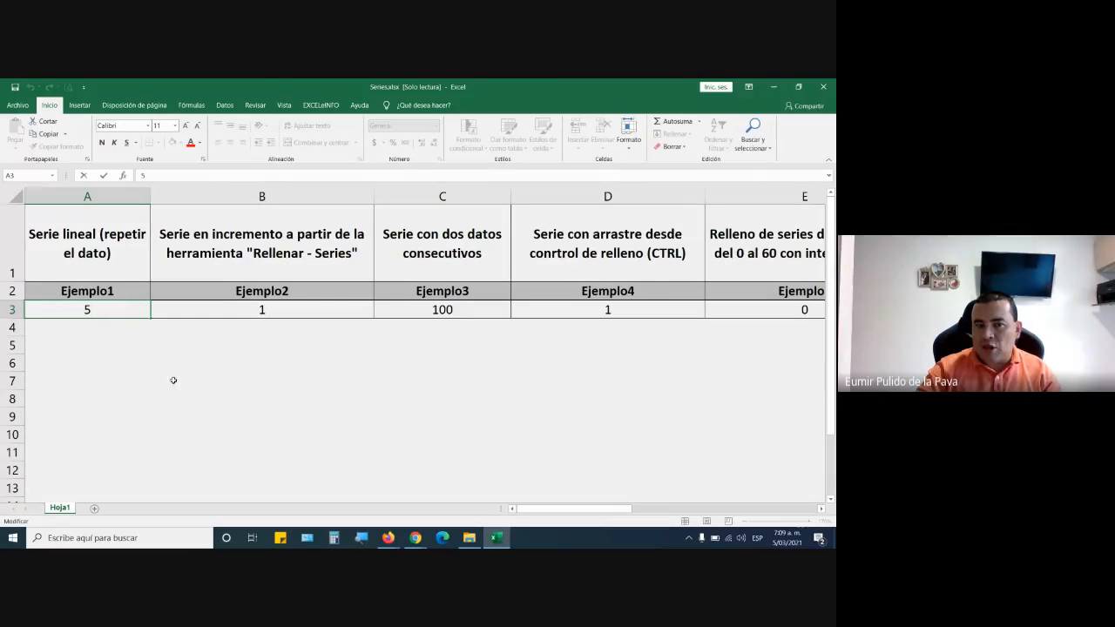
click(77, 313)
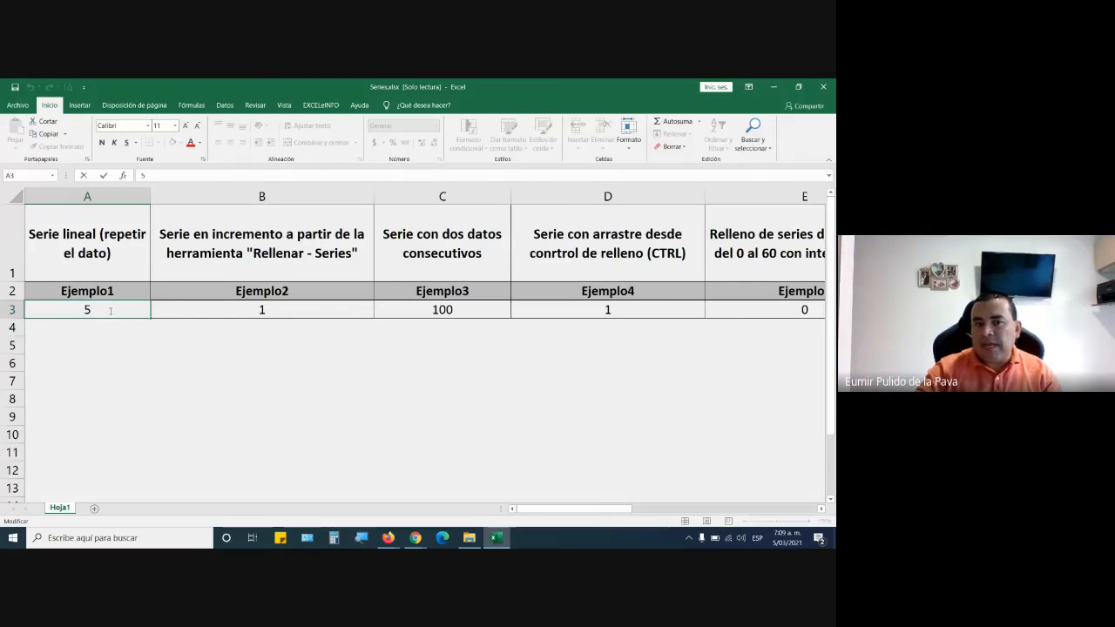
click(134, 311)
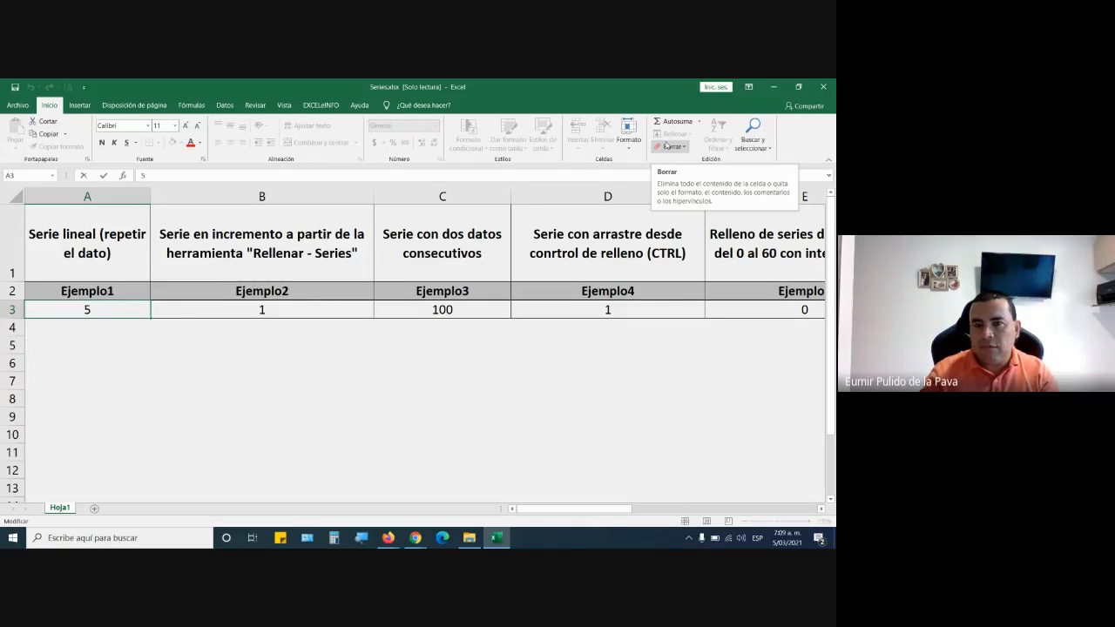
key(Return)
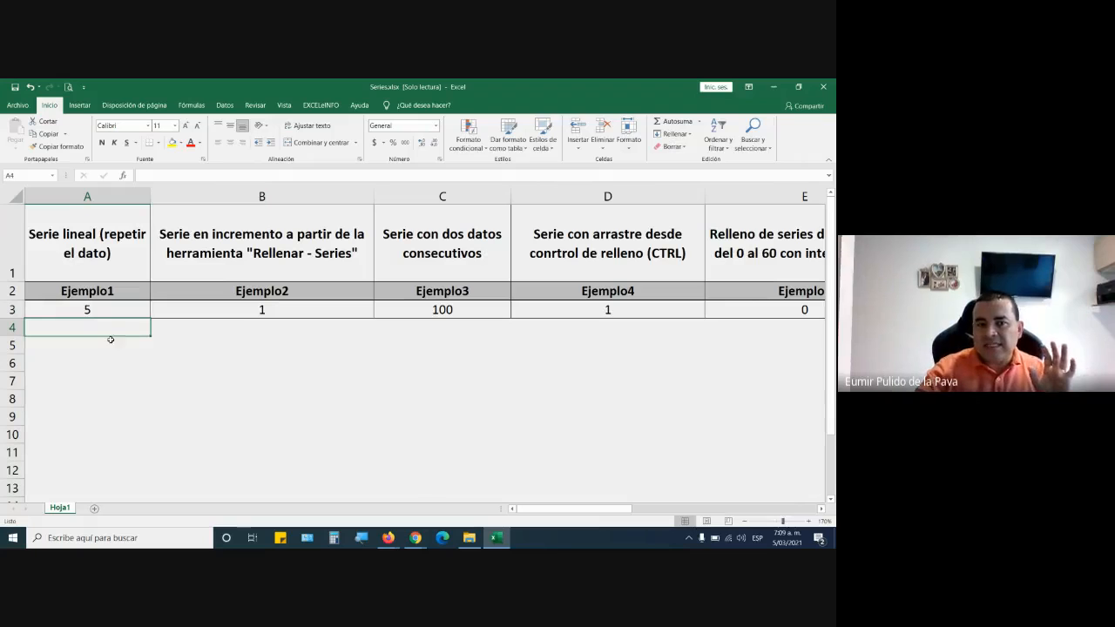
click(114, 314)
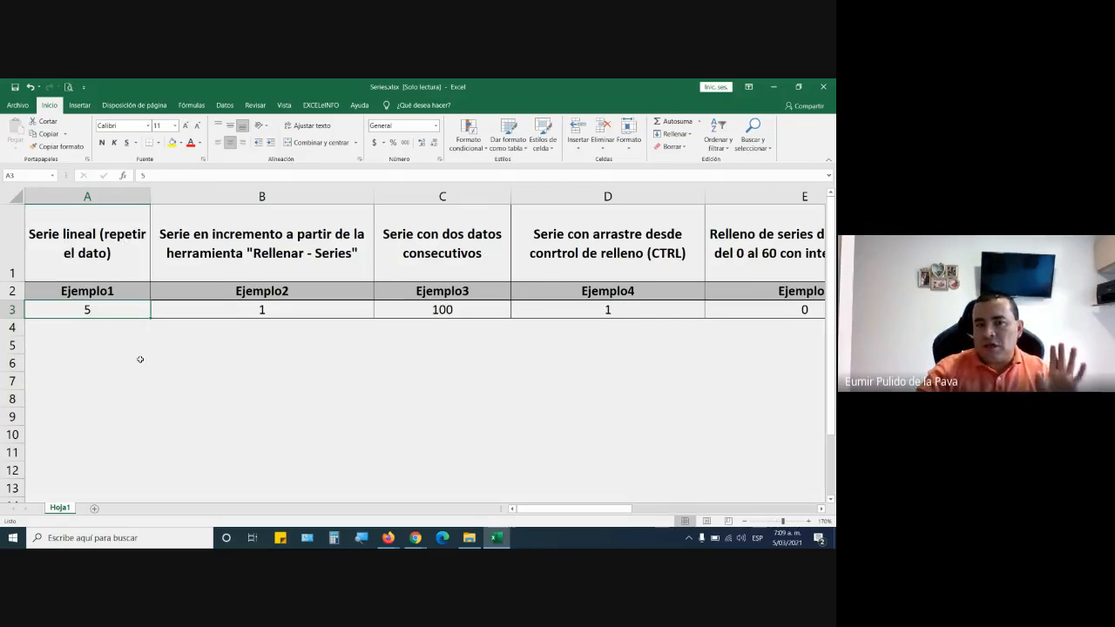
Magnify the screen to 200% with the Windows Magnifier and minimize its control window.
key(super+plus)
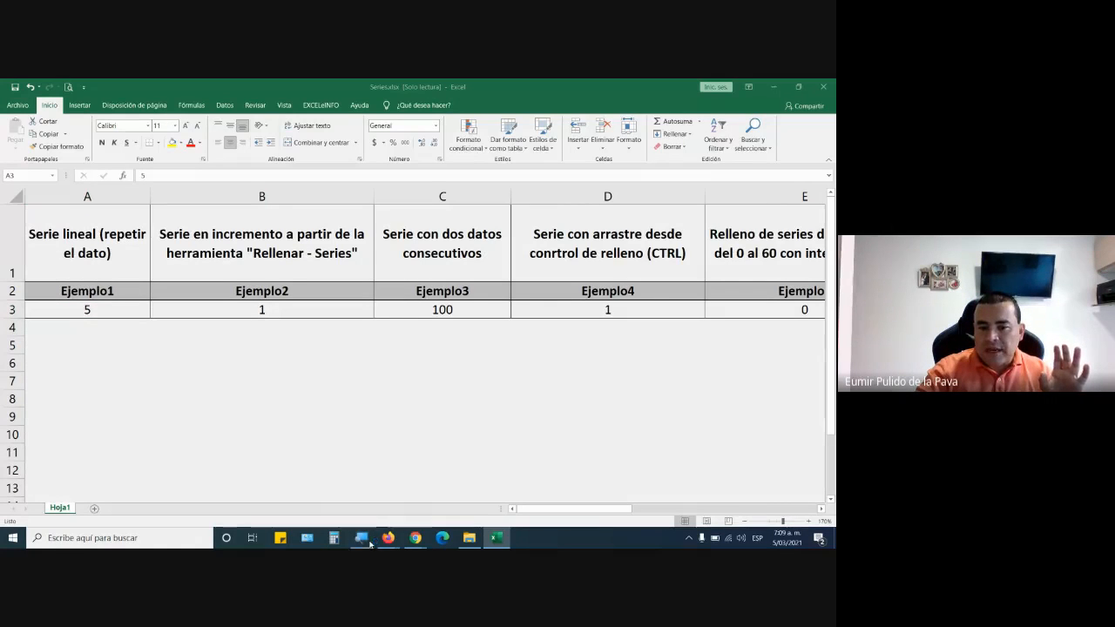
click(357, 420)
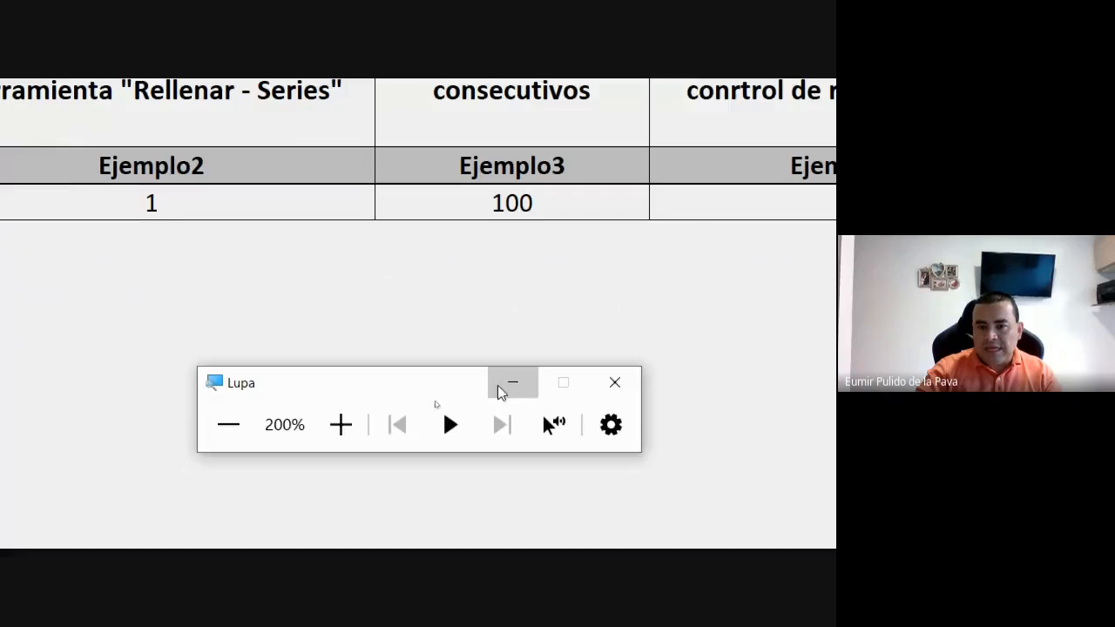
click(443, 399)
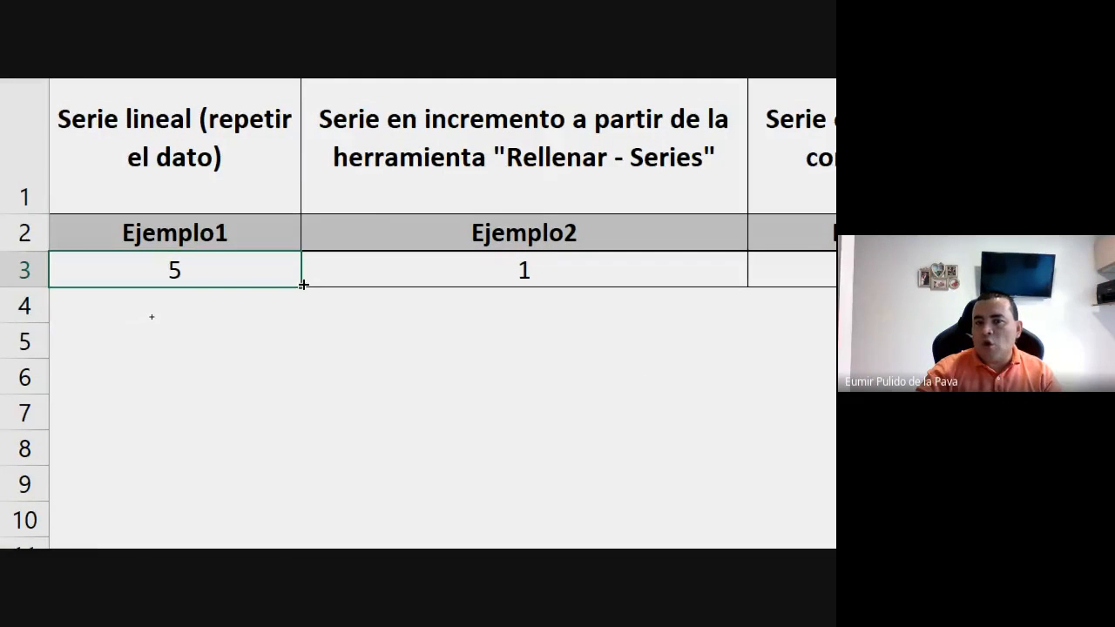
Fill the value 5 from cell A3 down to A19 as a repeated series and undo the fill.
drag(303, 284, 331, 362)
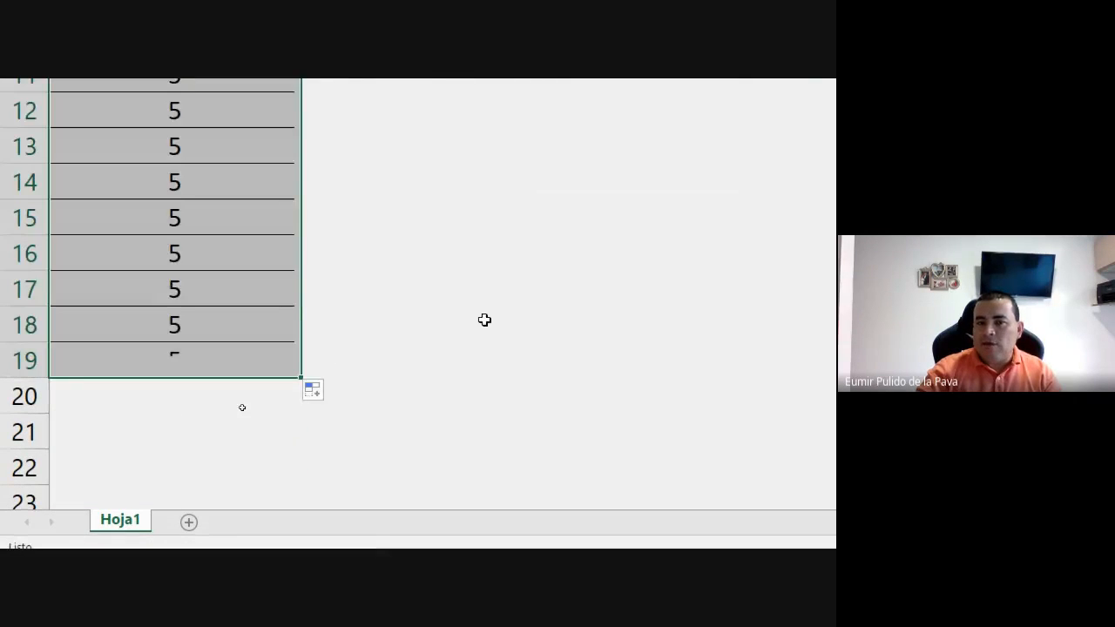
scroll(484, 278, up, 3)
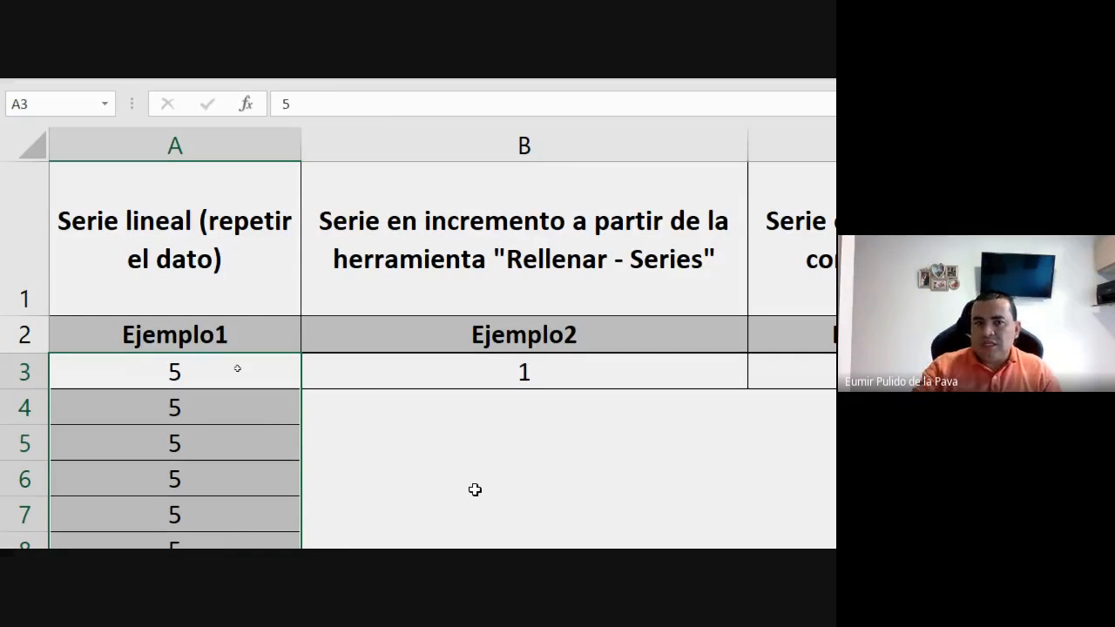
click(124, 378)
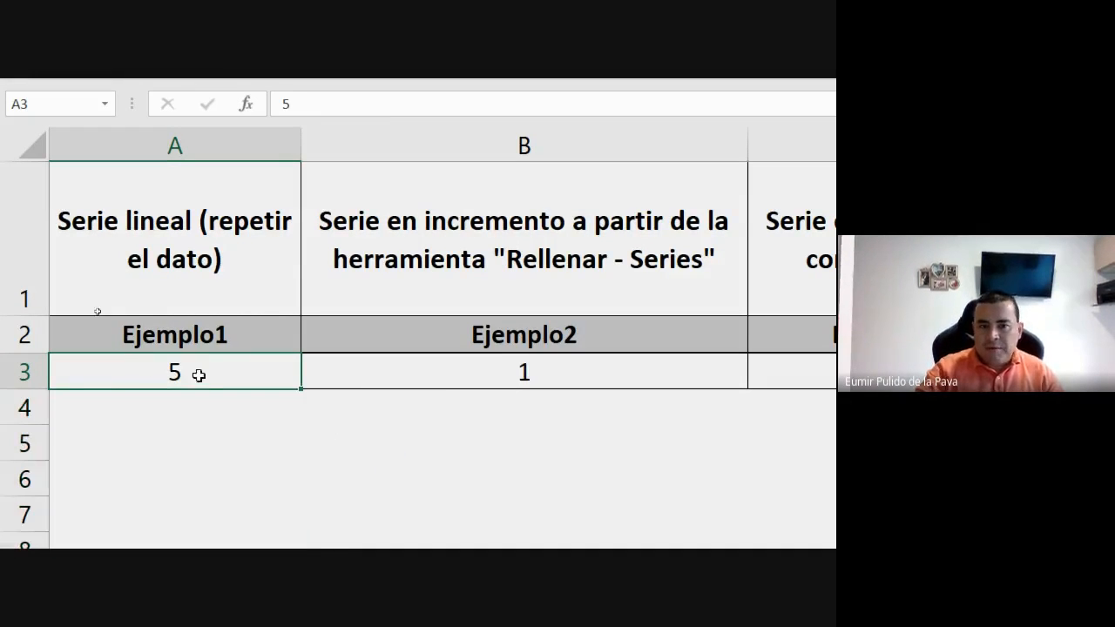
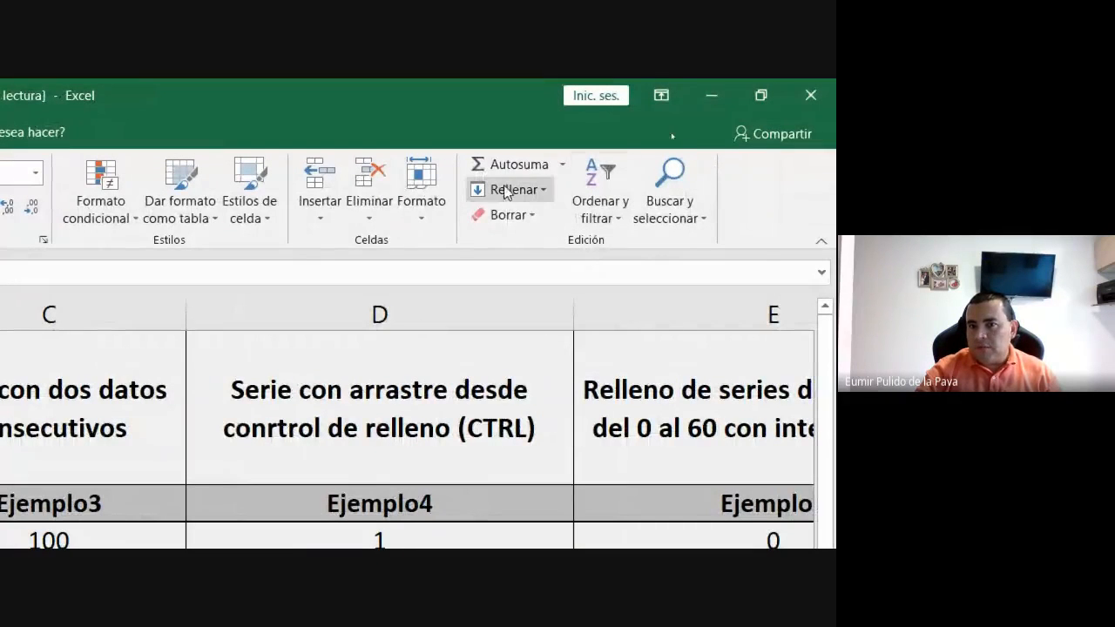
Open the Fill Series settings for the value 1 under Ejemplo2 and set the series direction to columns.
click(534, 193)
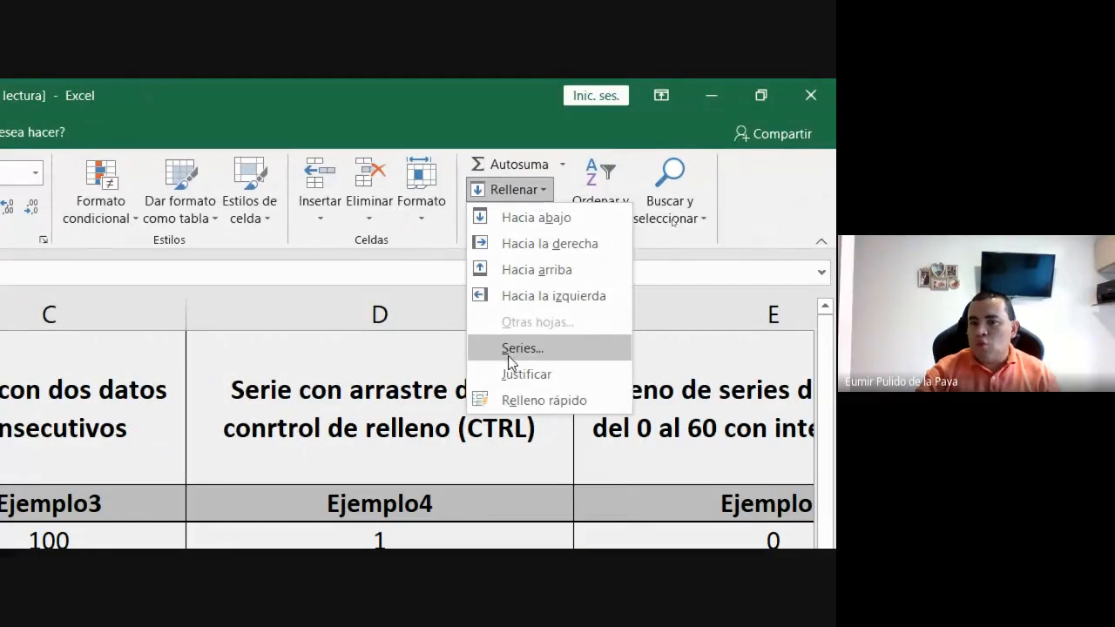
click(558, 358)
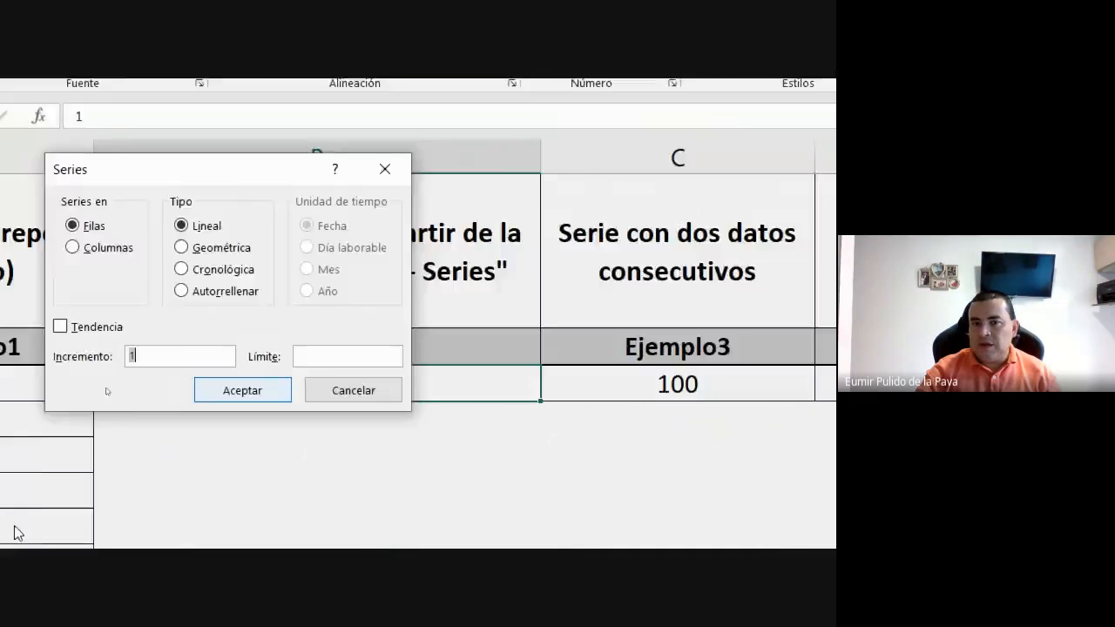
drag(257, 184, 598, 178)
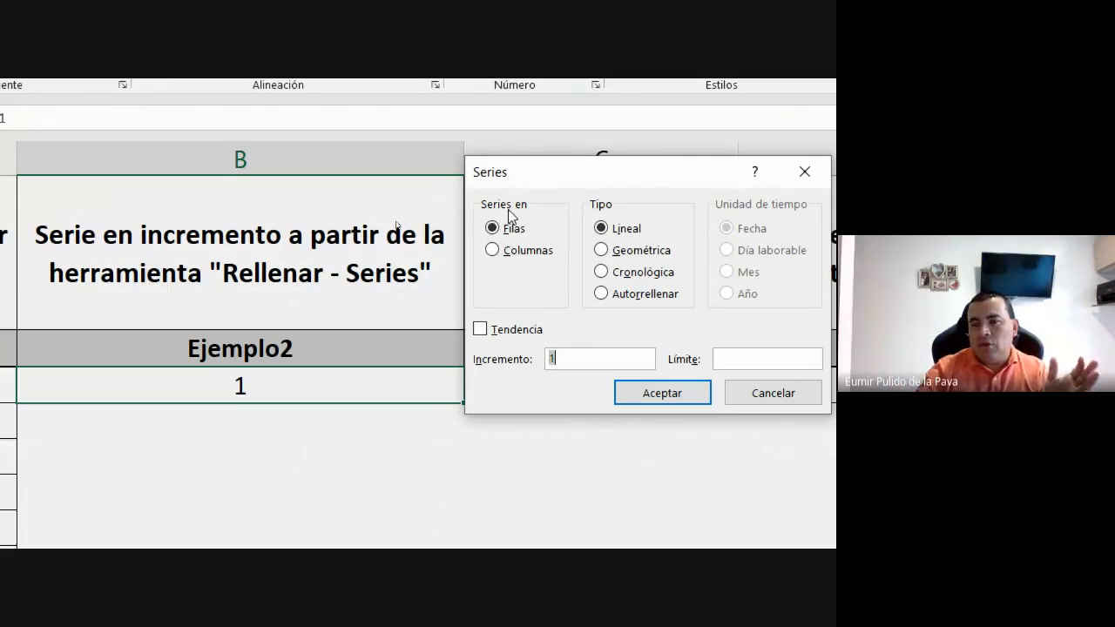
click(498, 255)
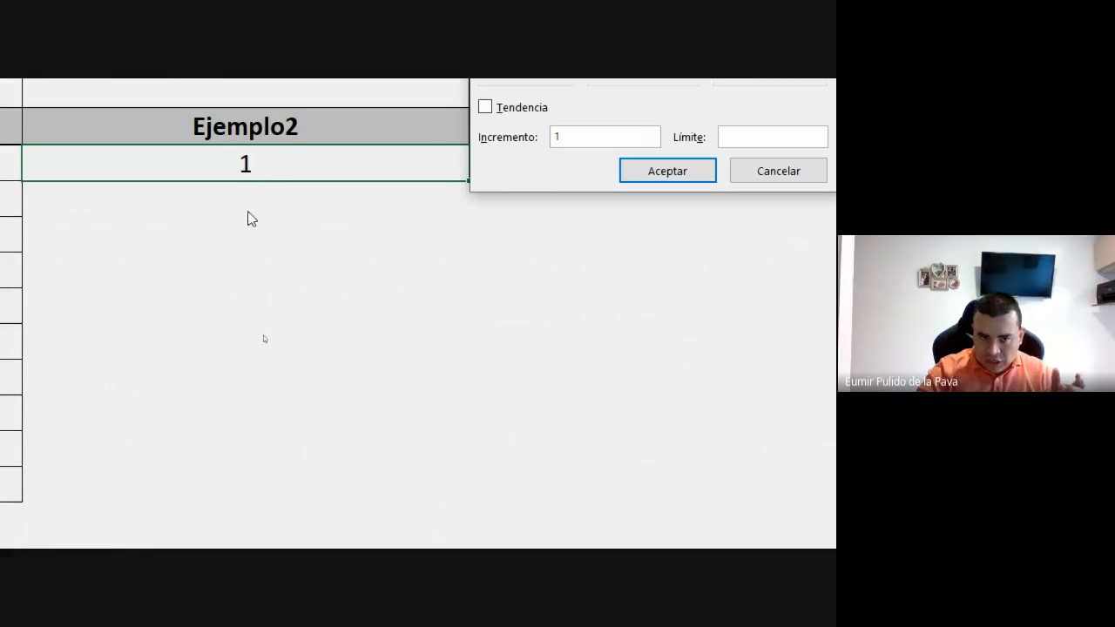
click(499, 183)
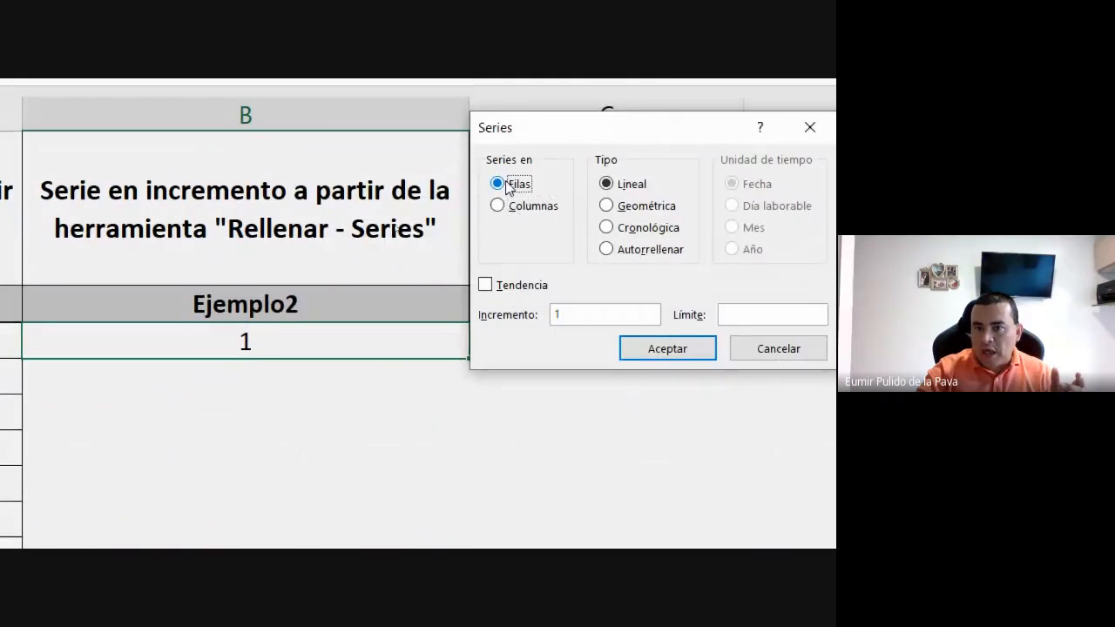
drag(543, 116, 340, 500)
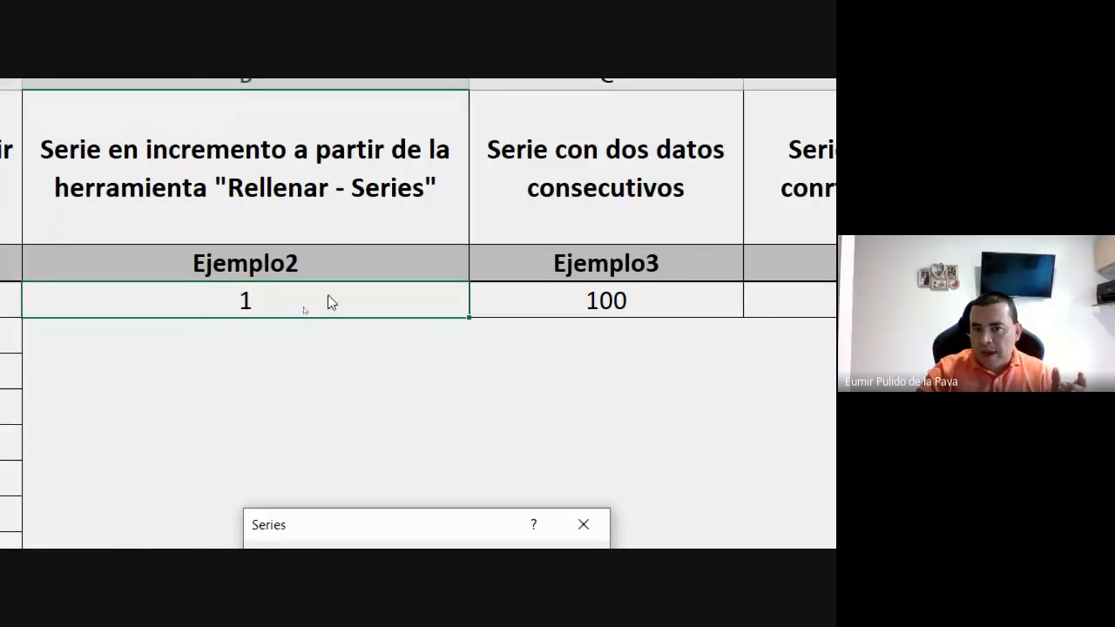
drag(448, 360, 520, 197)
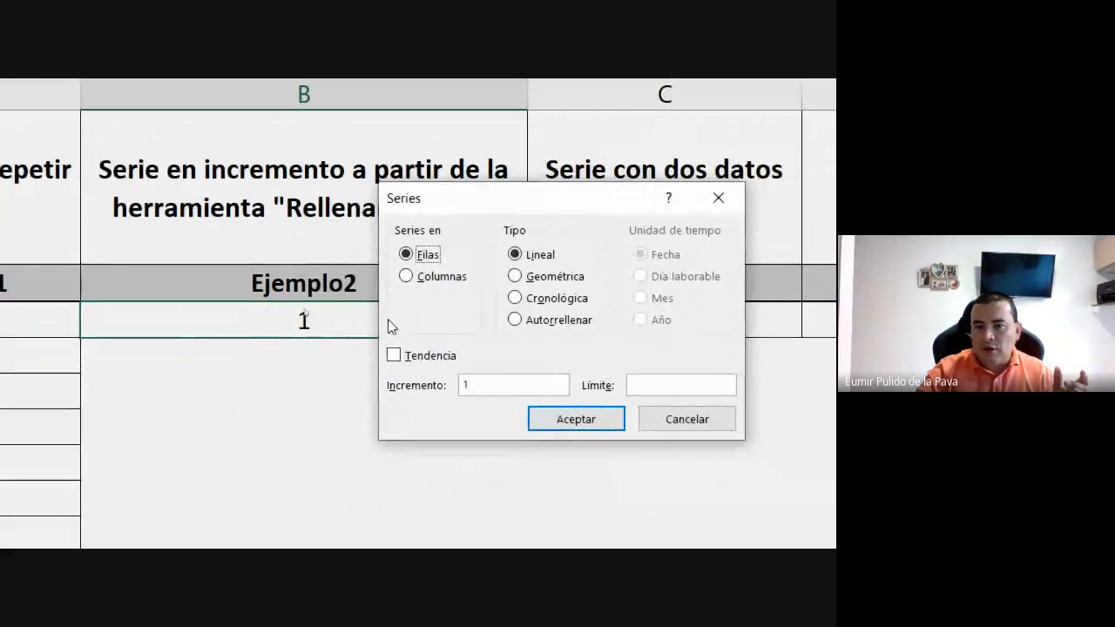
click(419, 277)
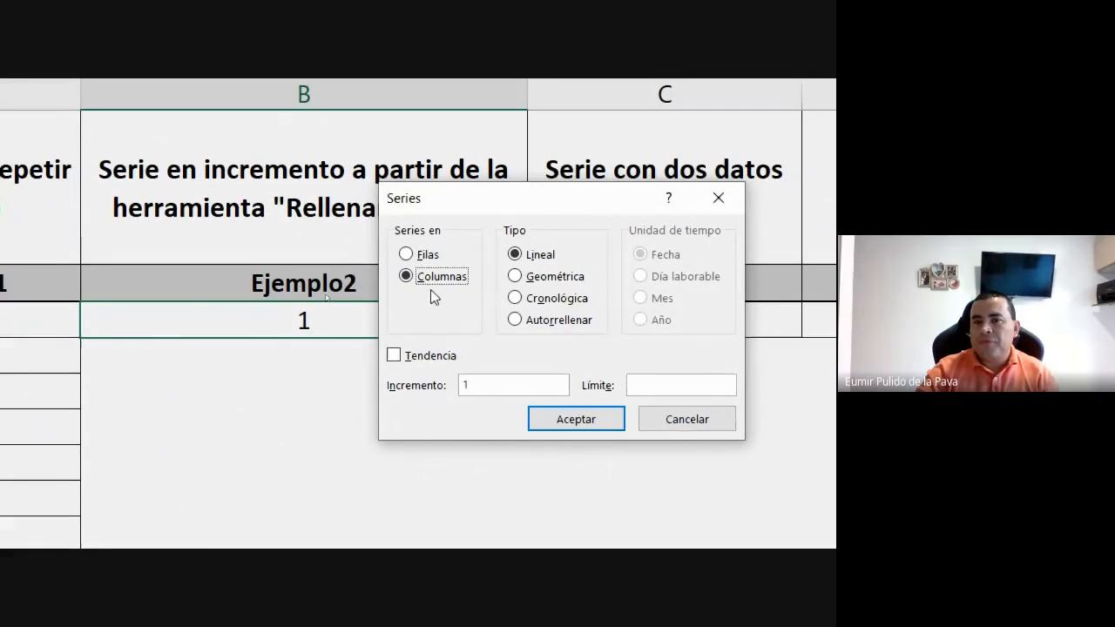
Generate a linear series down the Ejemplo2 column with an increment of 1 and a limit of 5720.
drag(525, 212, 605, 266)
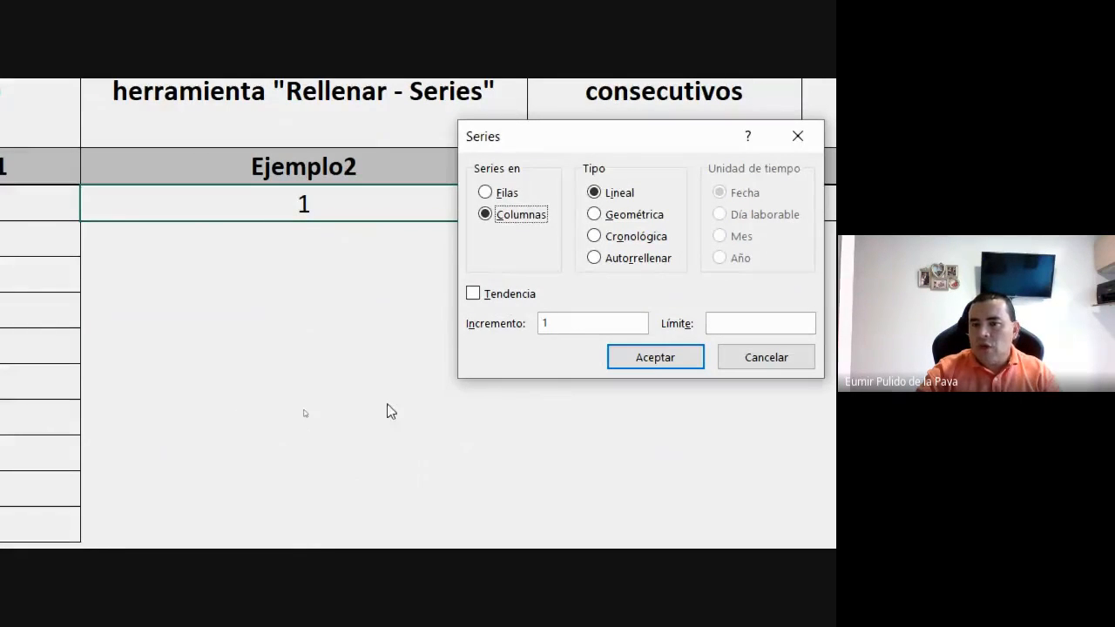
drag(582, 322, 494, 326)
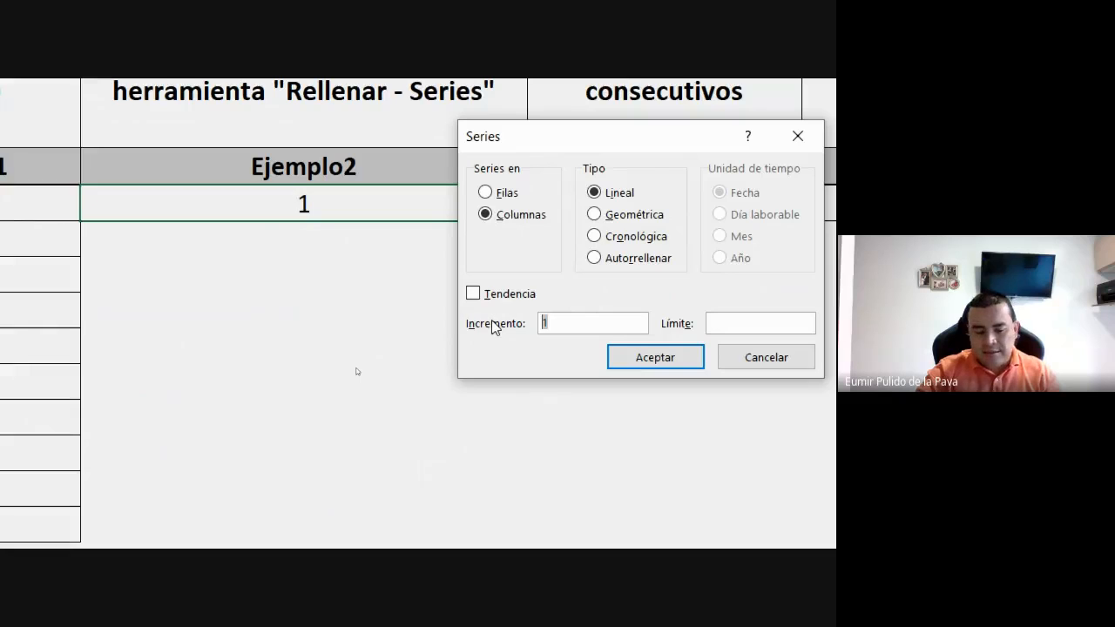
text(3)
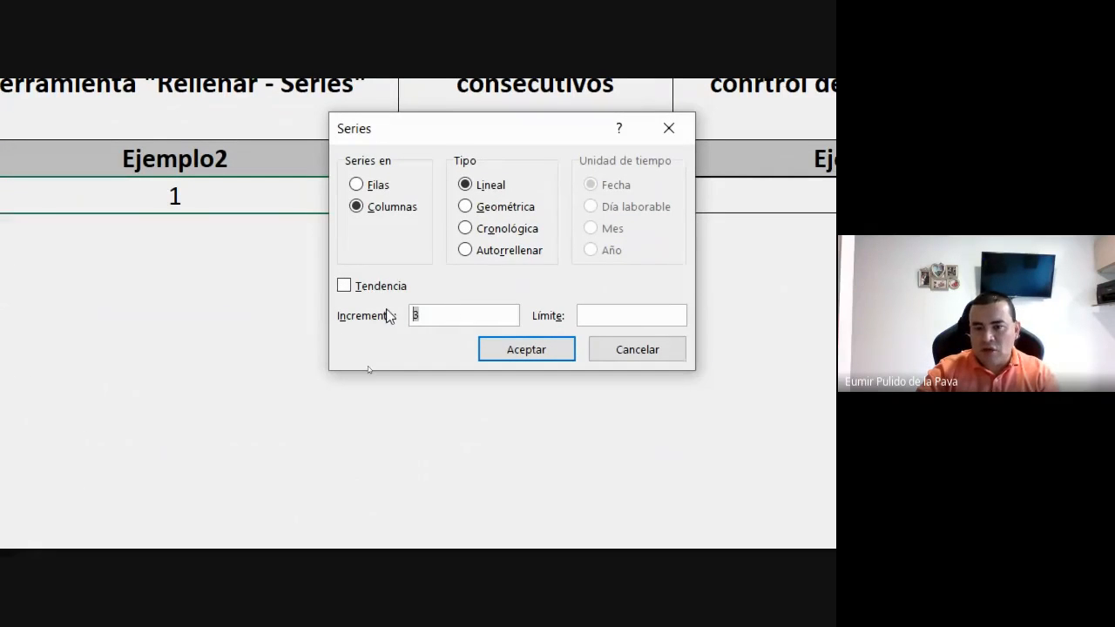
text(5)
drag(437, 317, 409, 318)
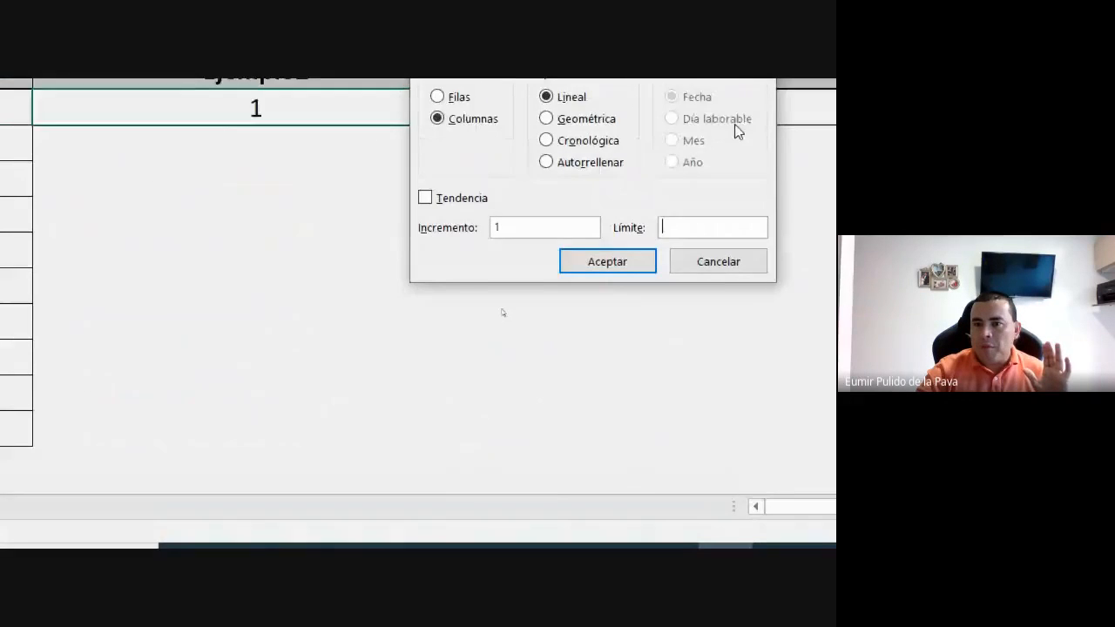
text(5720)
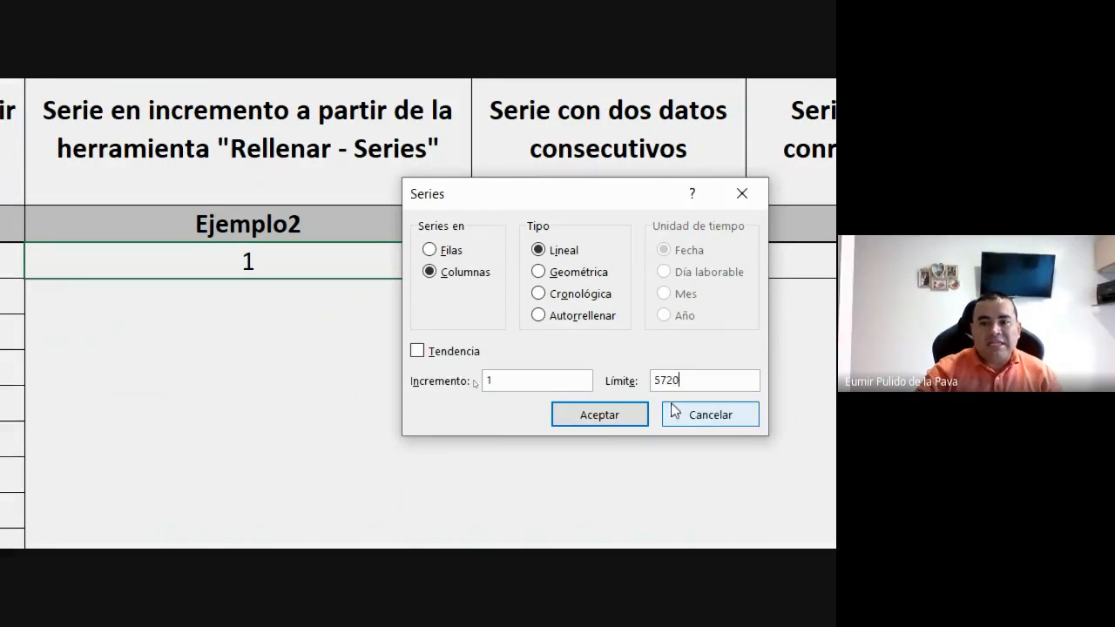
drag(477, 204, 617, 199)
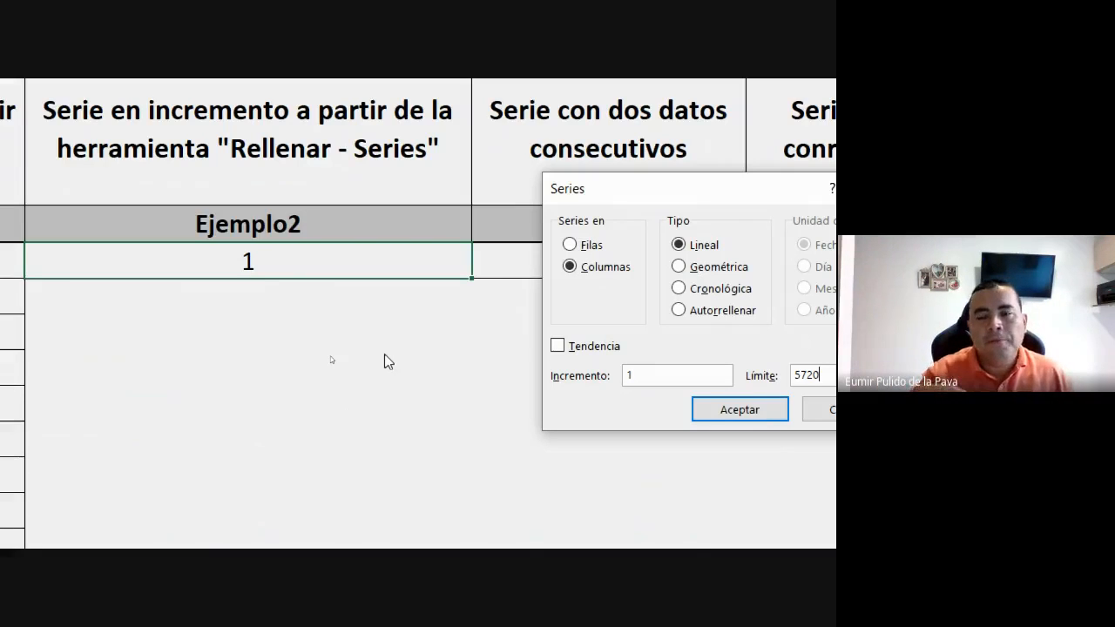
drag(630, 190, 562, 139)
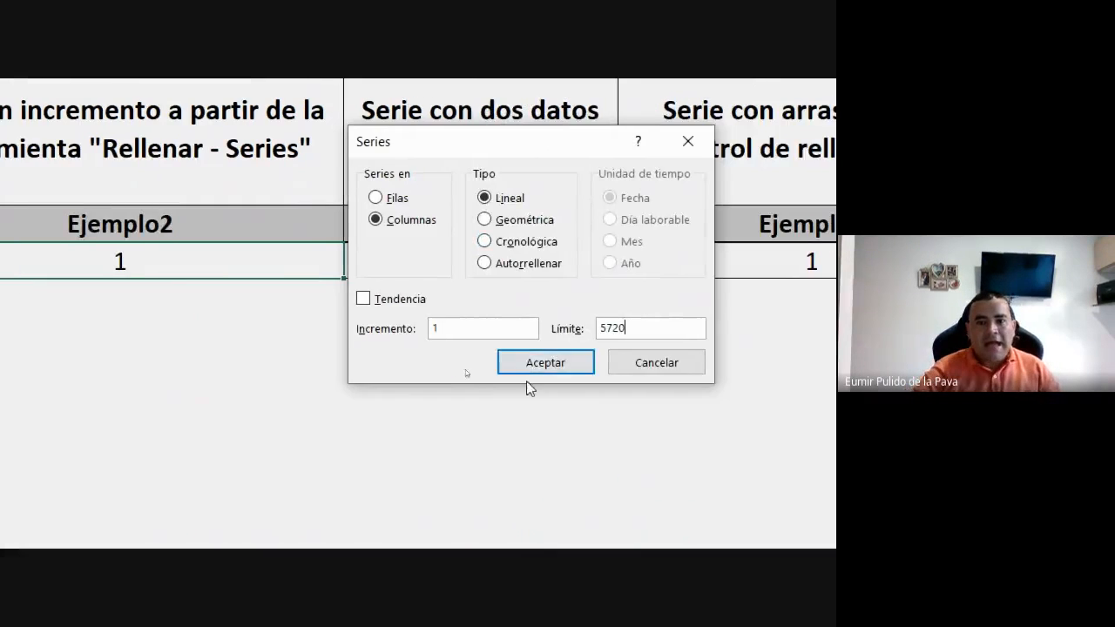
click(540, 368)
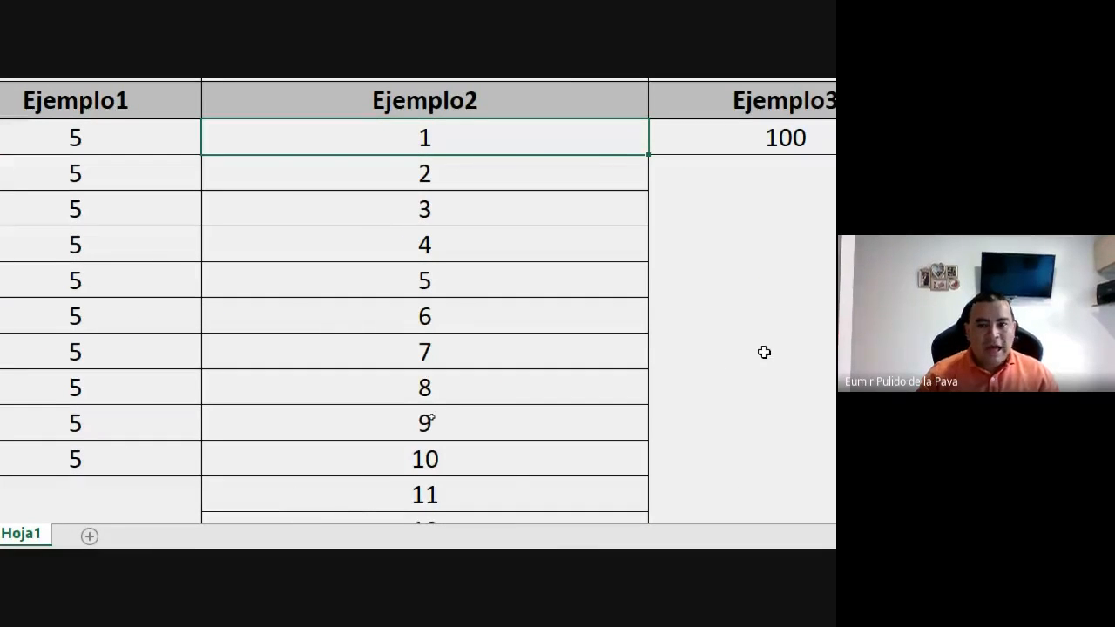
Review the last values of the Ejemplo2 series and return to its first cell.
key(ctrl+Down)
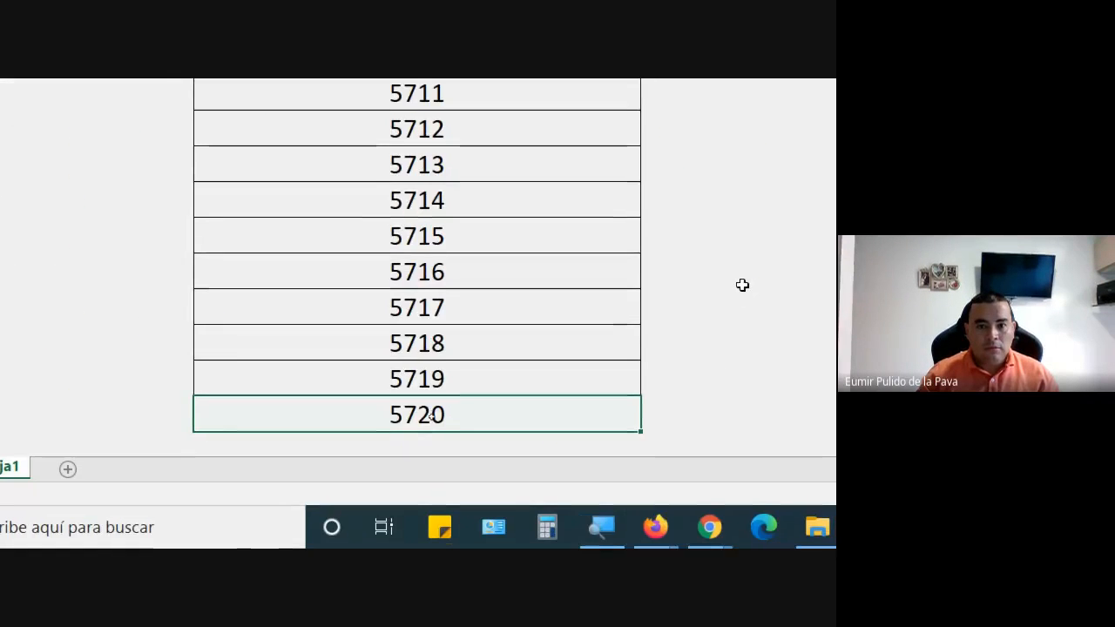
key(Up)
key(Up)
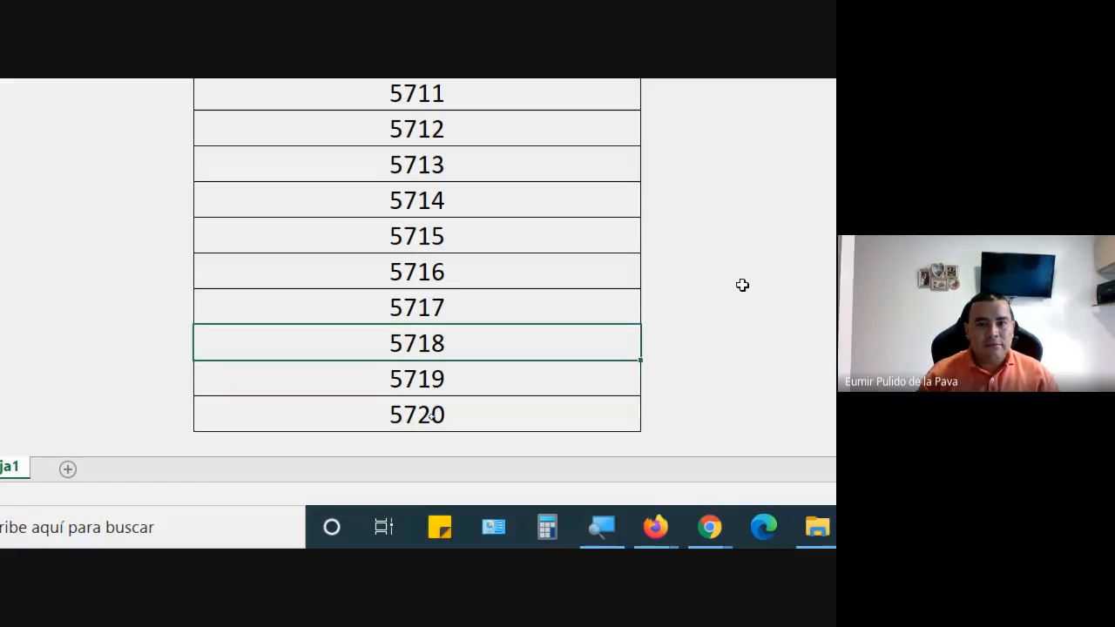
key(Up)
key(Up)
key(Up)
key(Up)
key(Up)
key(Up)
key(Up)
key(Up)
key(Up)
key(Up)
key(Up)
key(Up)
key(Up)
key(Up)
key(Up)
key(Up)
key(Up)
key(Up)
key(Up)
key(Up)
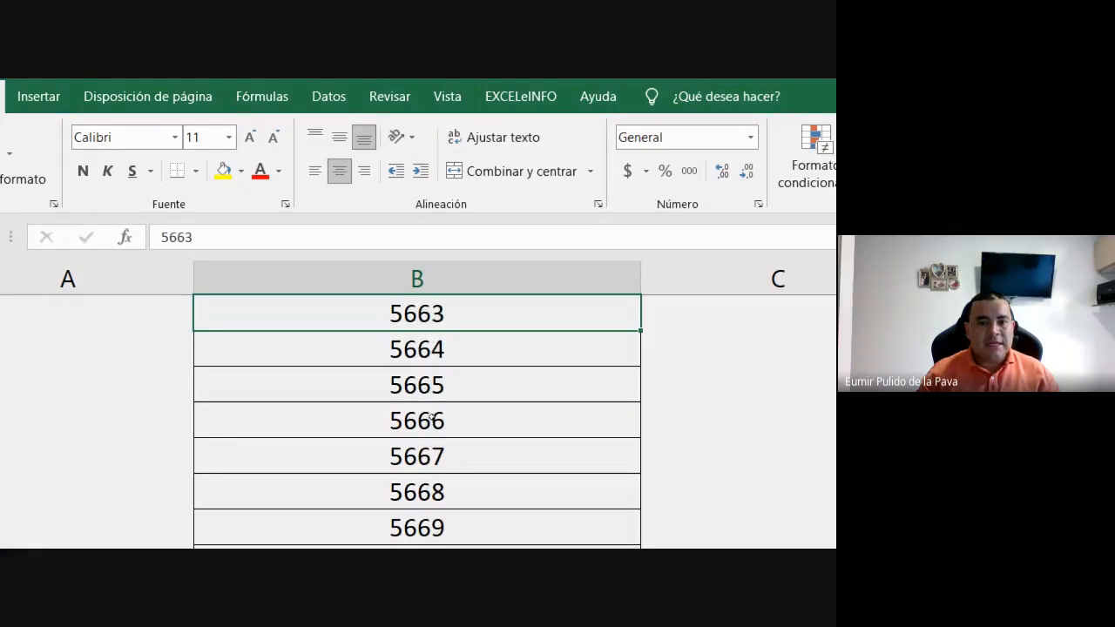
key(ctrl+Up)
key(Down)
key(Down)
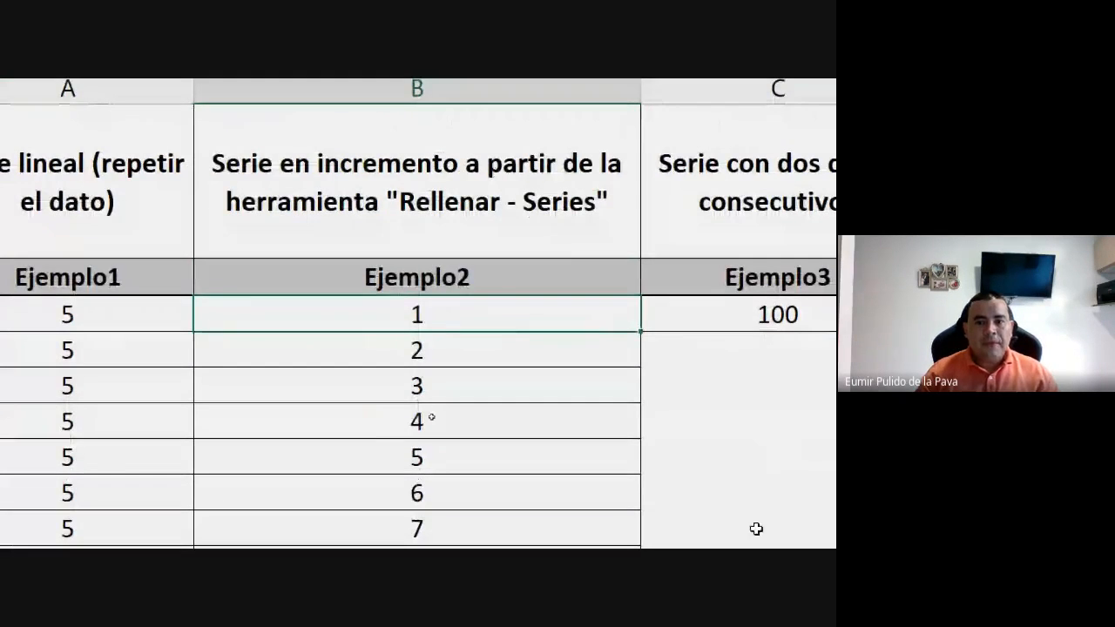
Enter 101 in cell C4, below the 100 under Ejemplo3, as the second consecutive value.
key(Right)
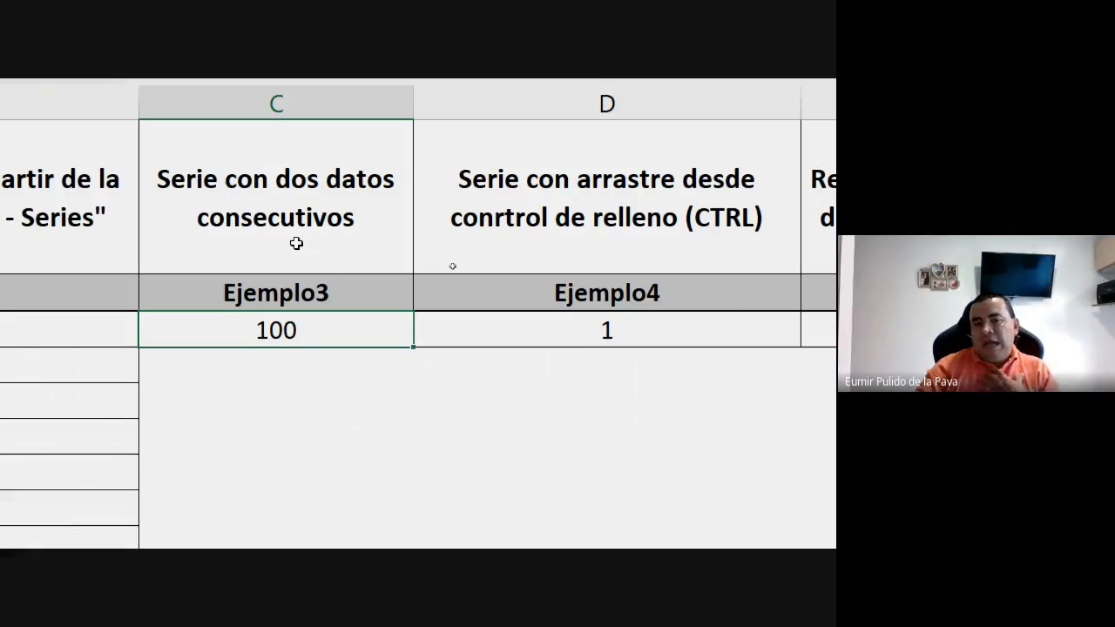
click(311, 366)
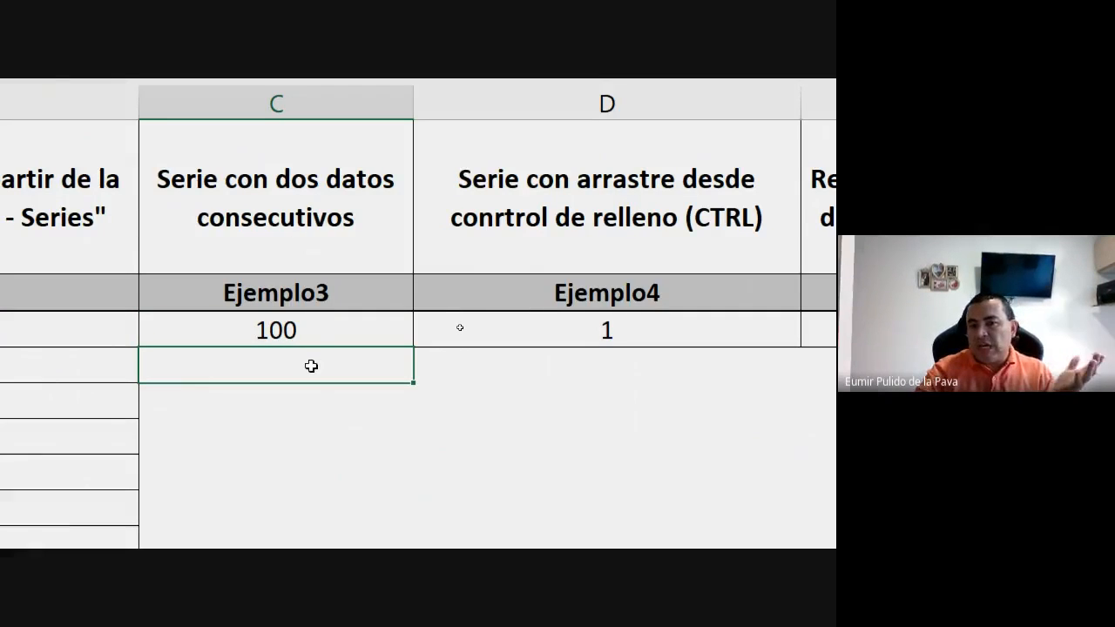
click(323, 330)
click(304, 365)
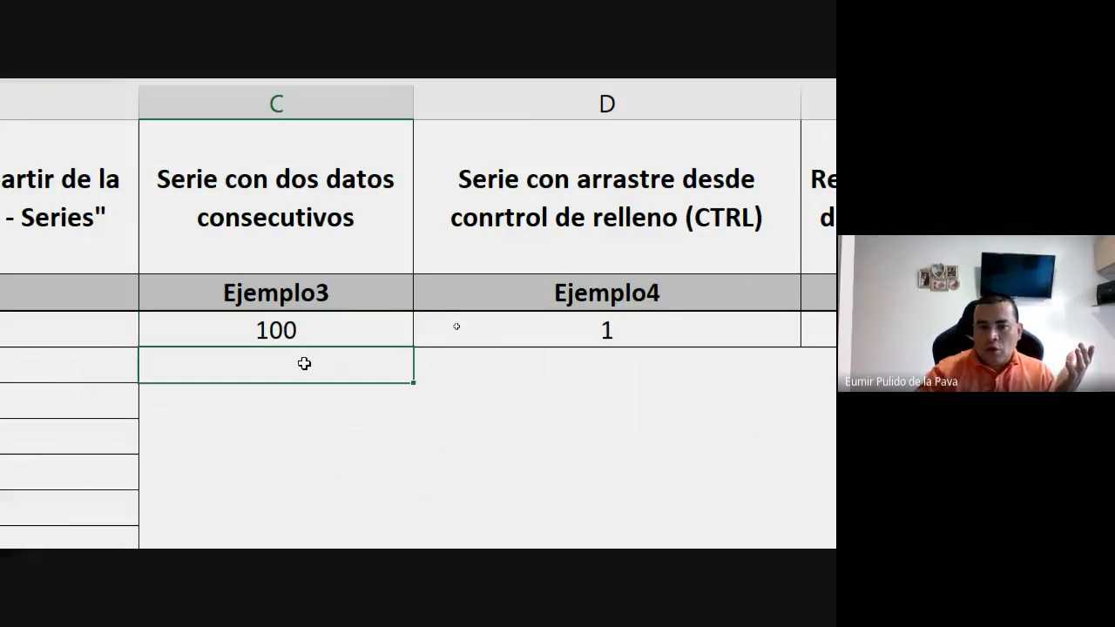
text(101)
key(Return)
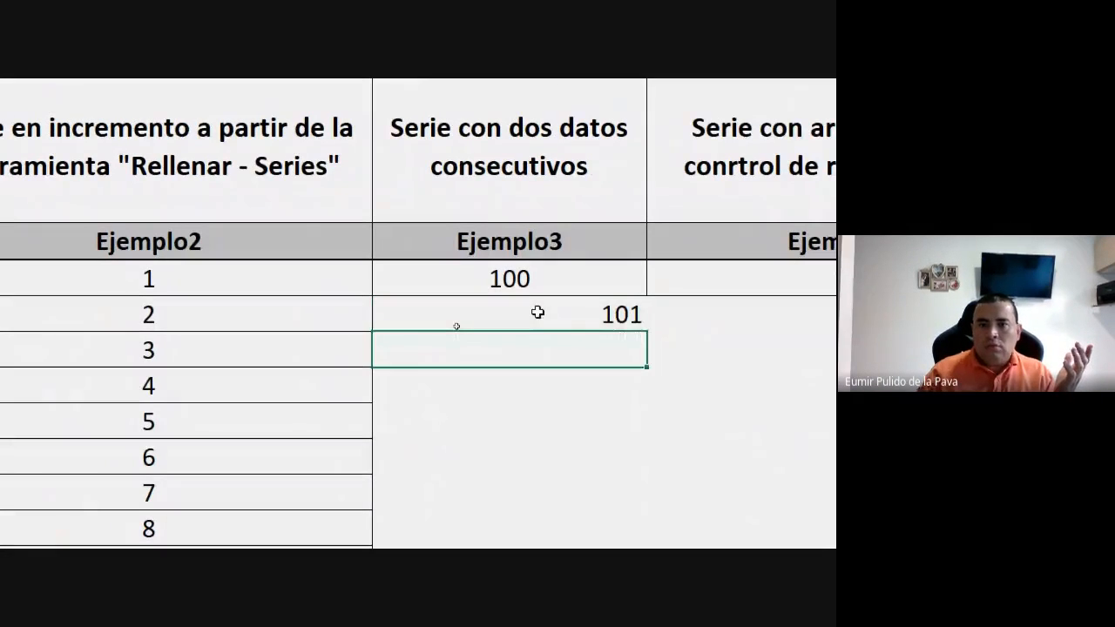
Try to extend the 100 and 101 series down the Ejemplo3 column, inspect the filled cells and undo the fill.
drag(562, 285, 640, 538)
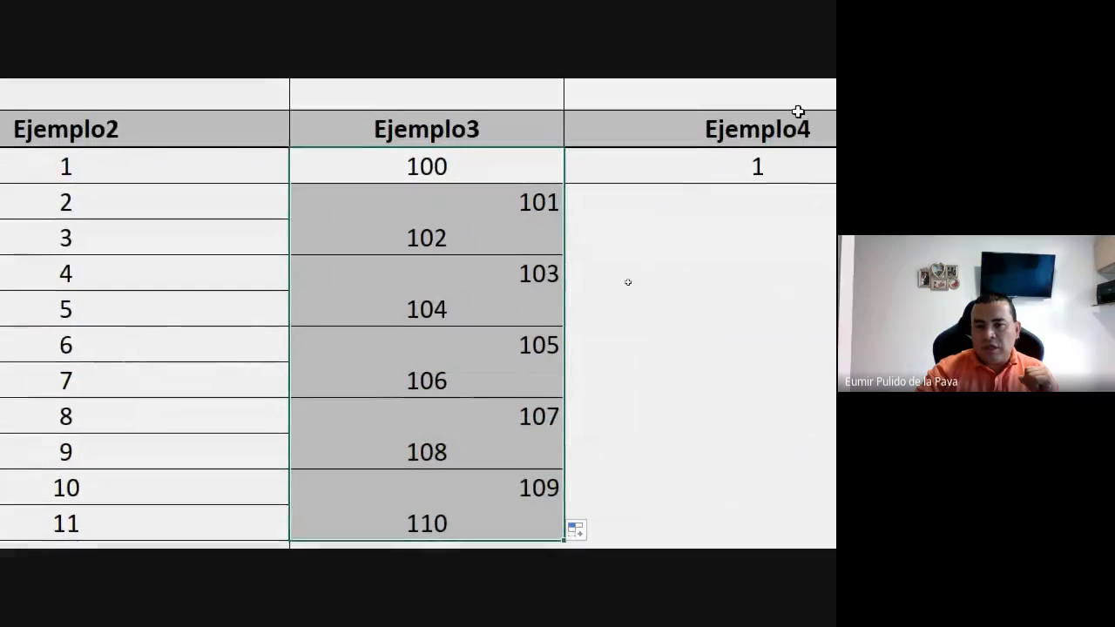
click(535, 208)
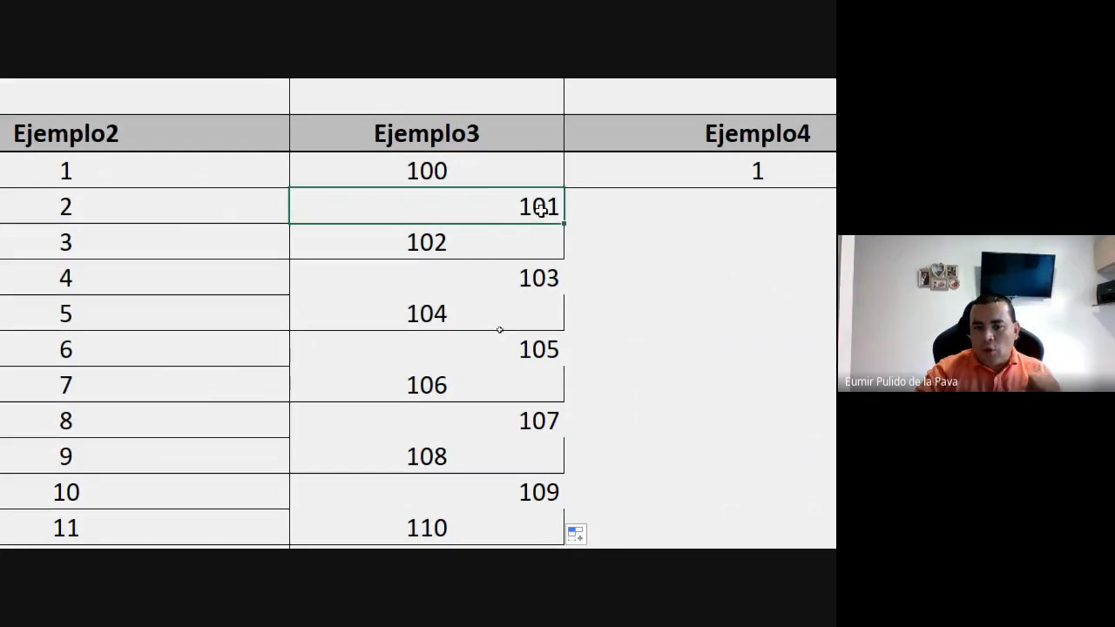
click(436, 244)
click(529, 278)
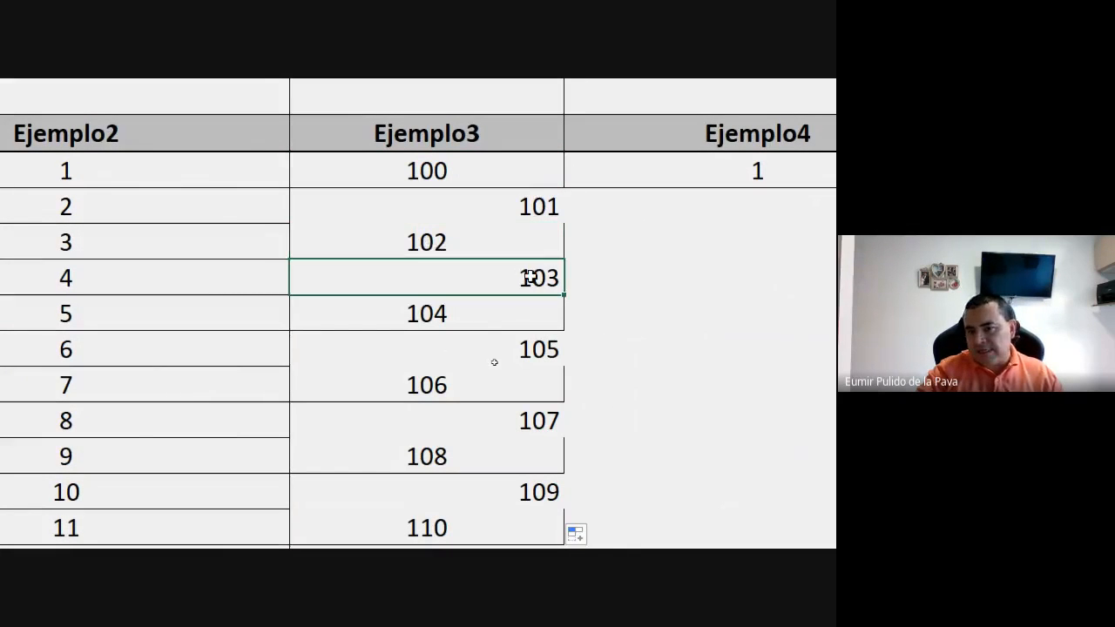
key(ctrl+z)
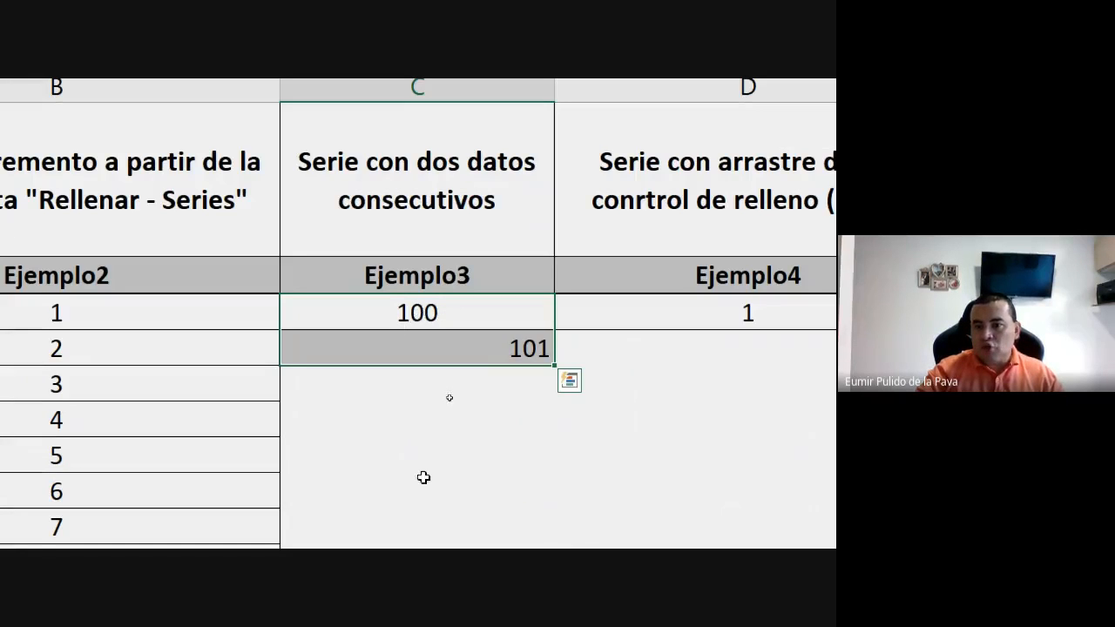
Copy the cell formatting of the 100 in C3 onto the 101 in C4.
click(461, 501)
click(432, 314)
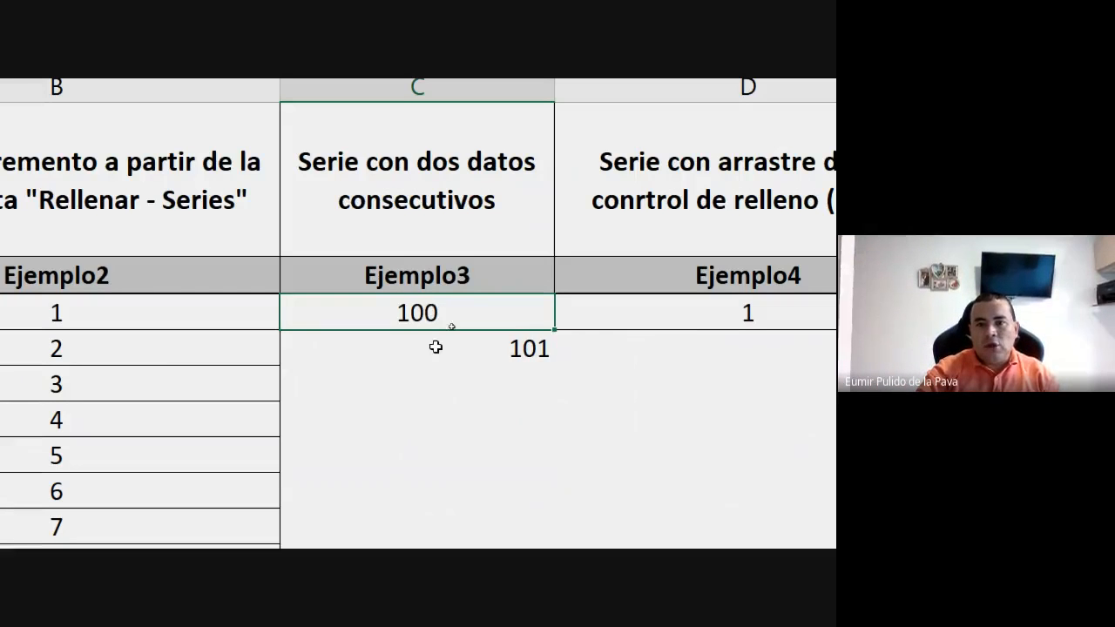
click(436, 346)
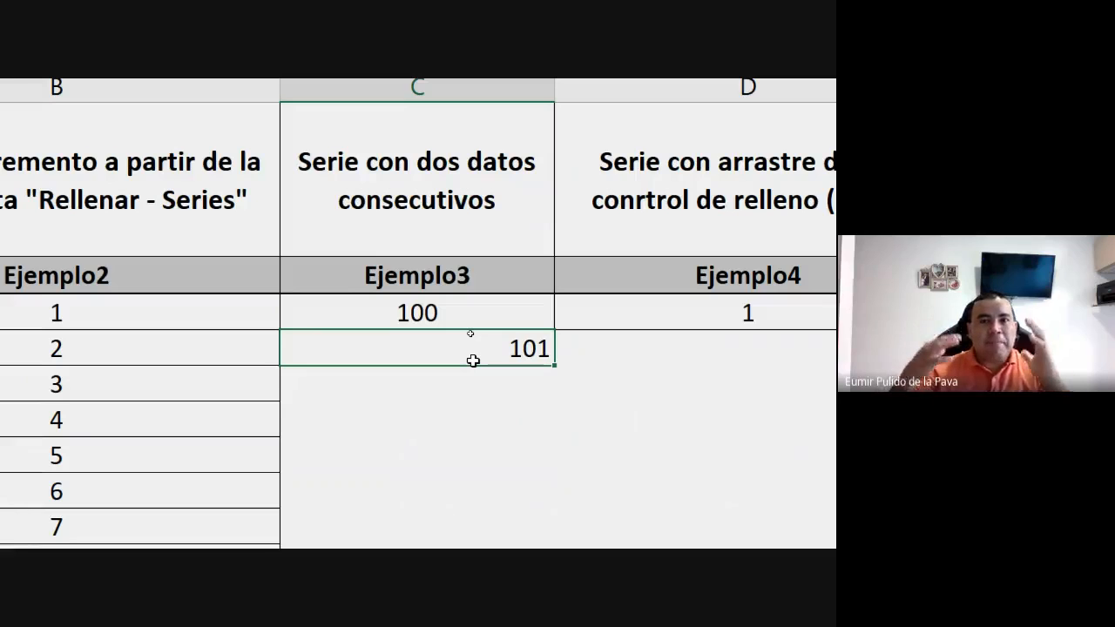
click(431, 312)
click(55, 191)
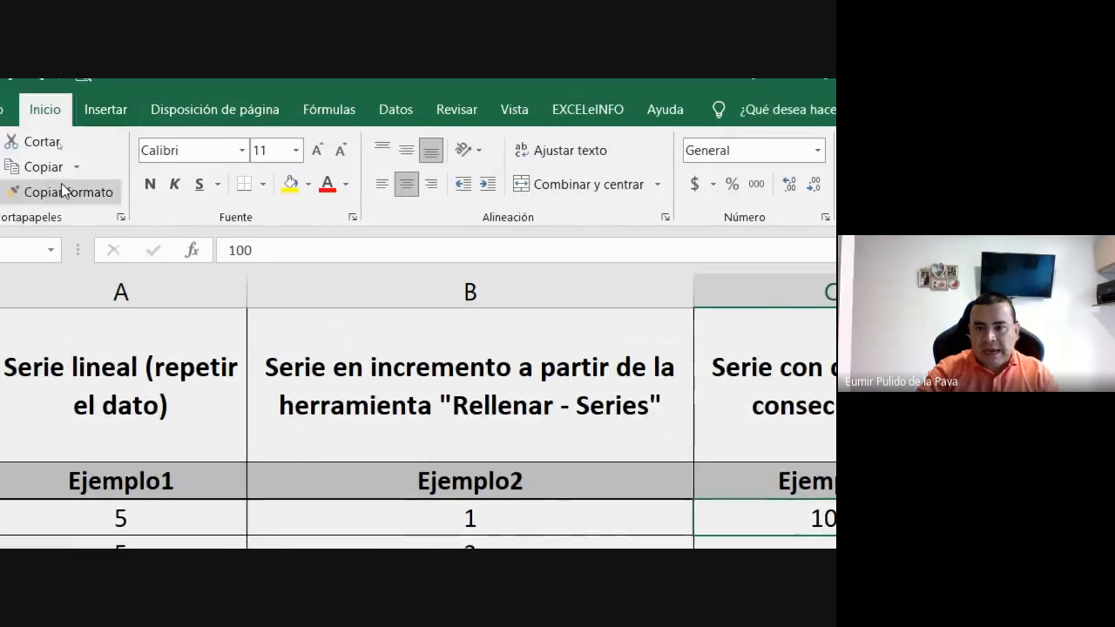
click(469, 350)
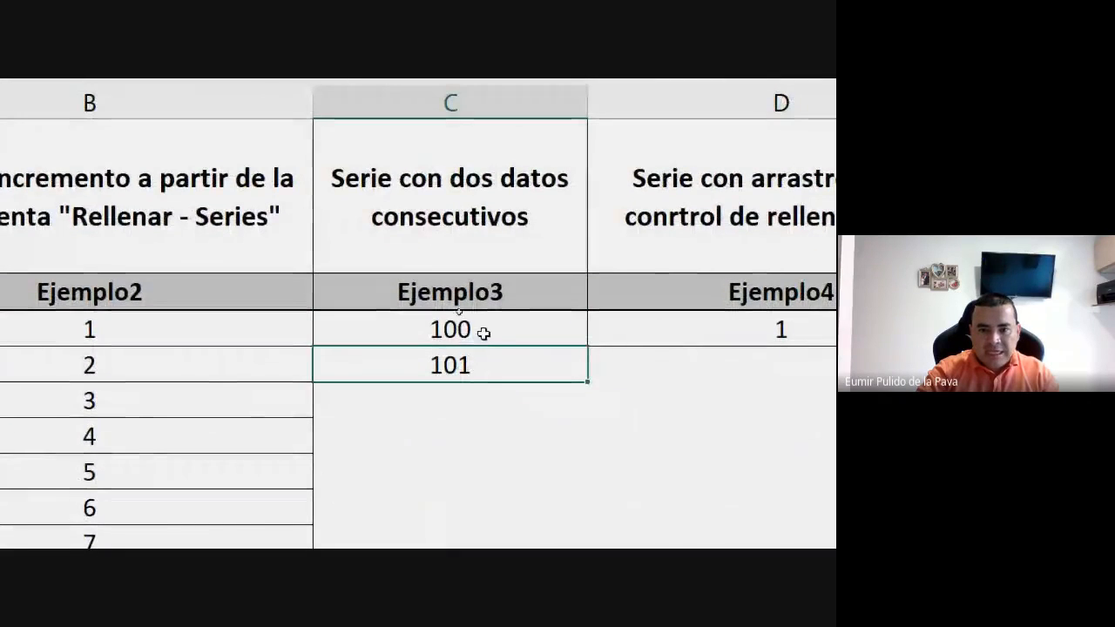
Extend the consecutive series from 100 and 101 down the Ejemplo3 column.
drag(486, 413, 481, 432)
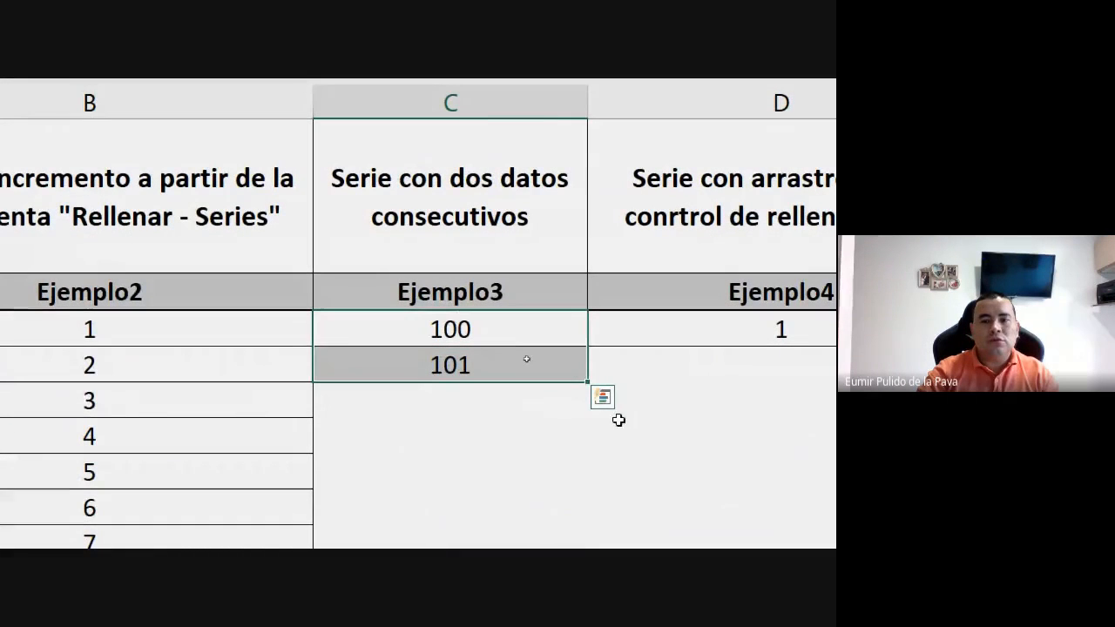
mouse_move(589, 381)
mouse_down()
mouse_move(590, 528)
mouse_move(588, 366)
mouse_up()
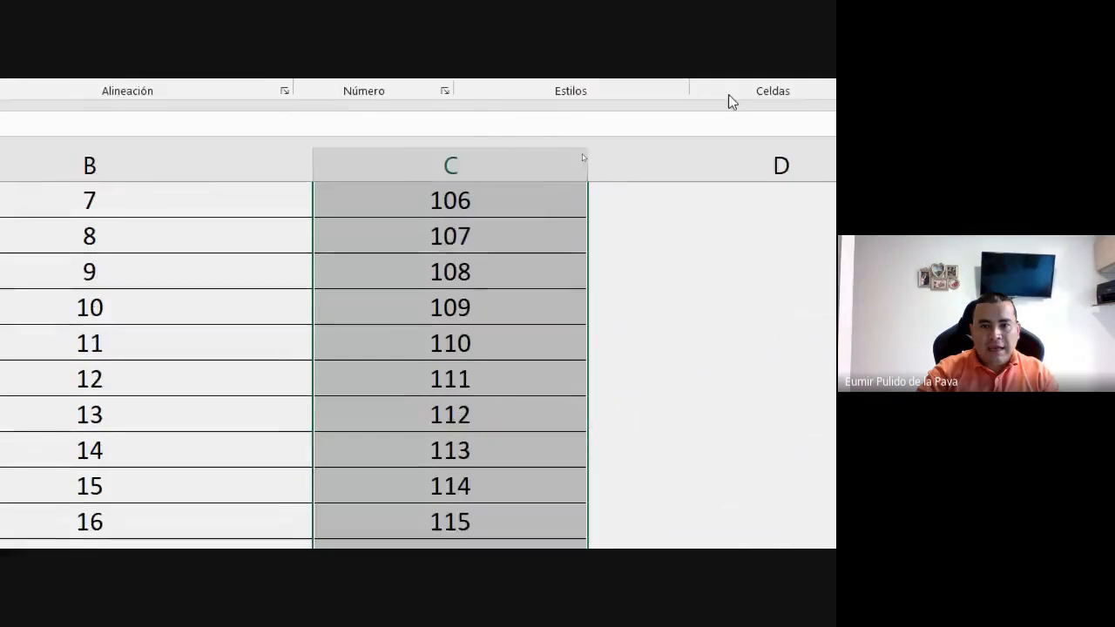
scroll(581, 490, up, 2)
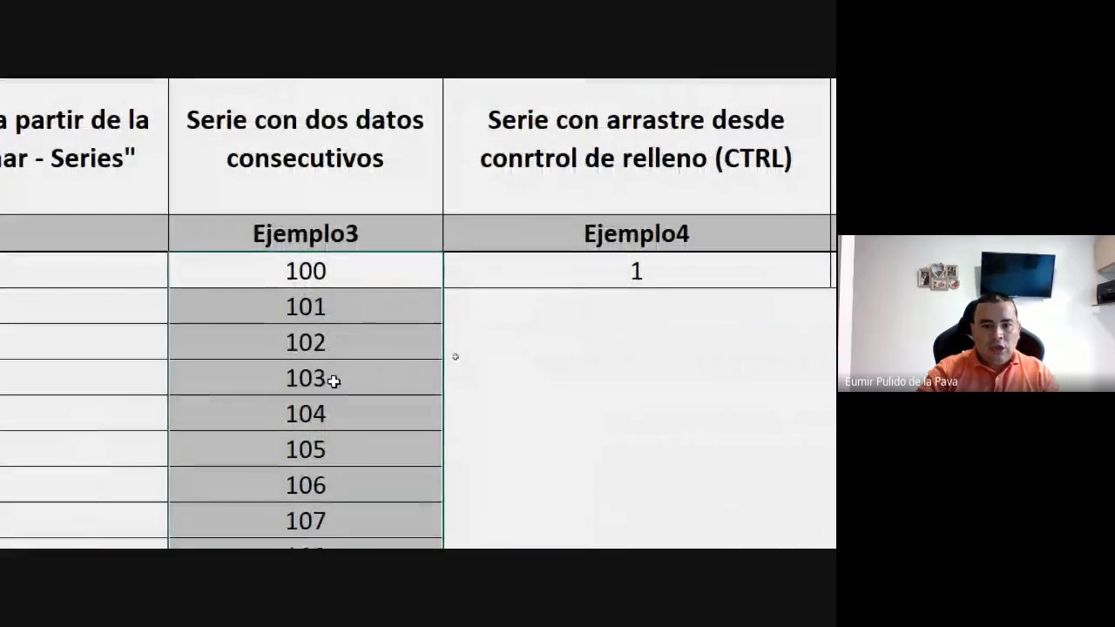
Clear the values from 3 onwards under Ejemplo2, keeping the starting 1 and 2.
drag(318, 271, 315, 306)
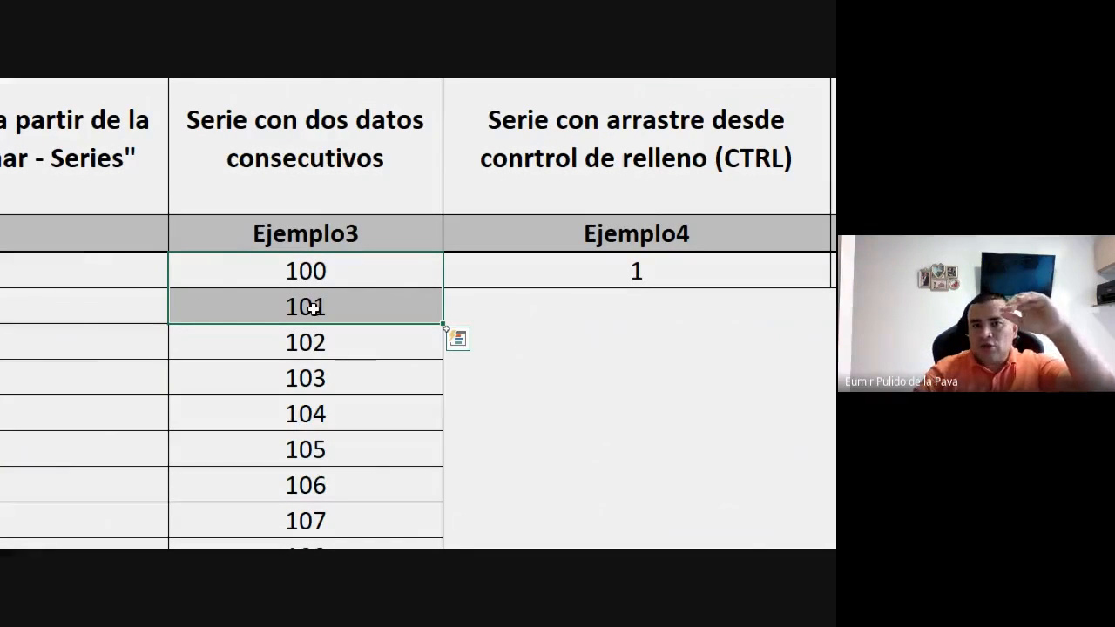
drag(232, 323, 231, 533)
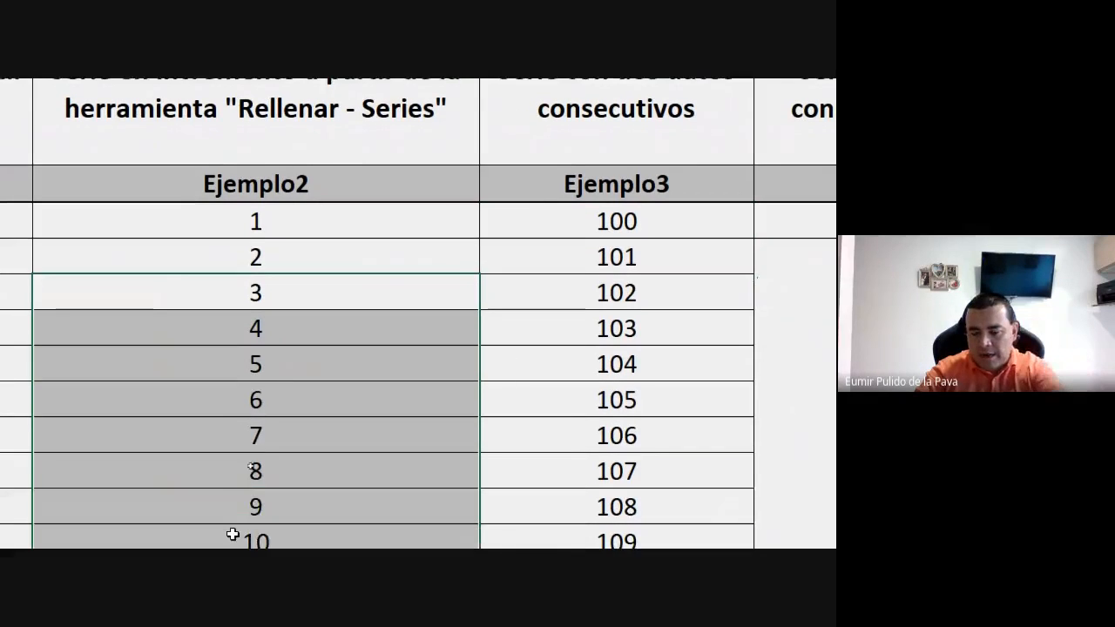
key(Delete)
Extend the consecutive series from the 1 and 2 under Ejemplo2 down to 10.
drag(283, 217, 281, 244)
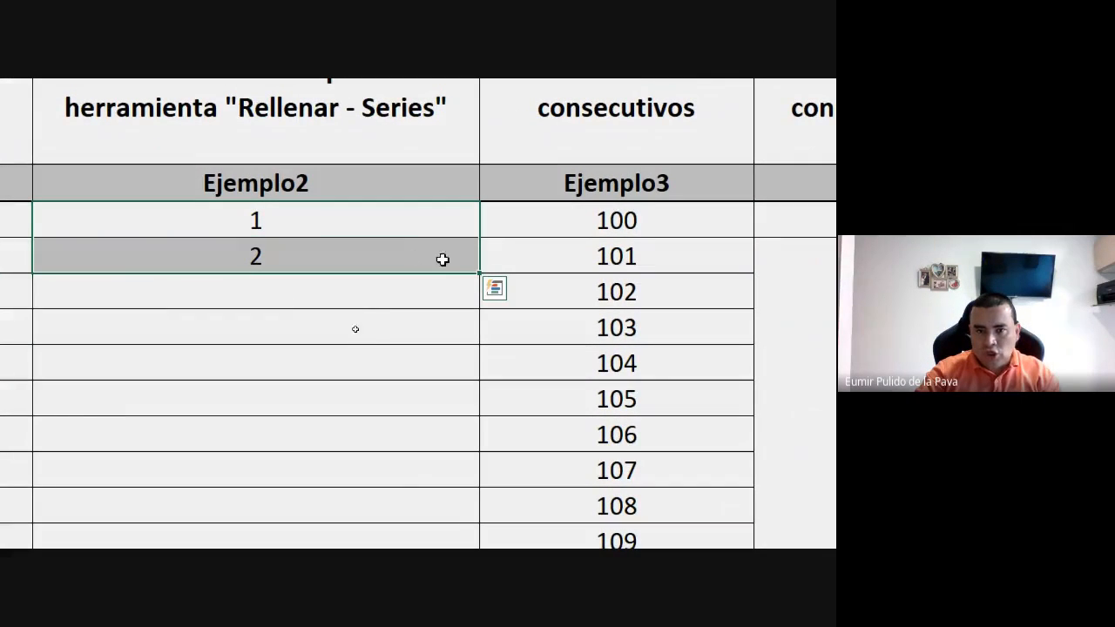
drag(475, 274, 459, 294)
scroll(497, 117, up, 2)
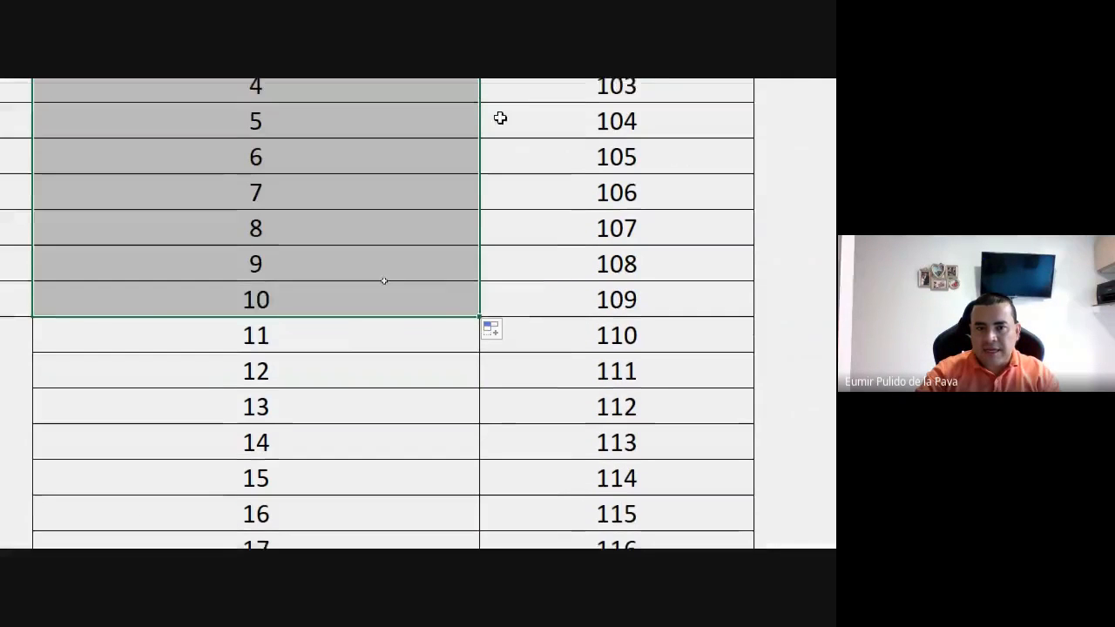
scroll(787, 266, up, 1)
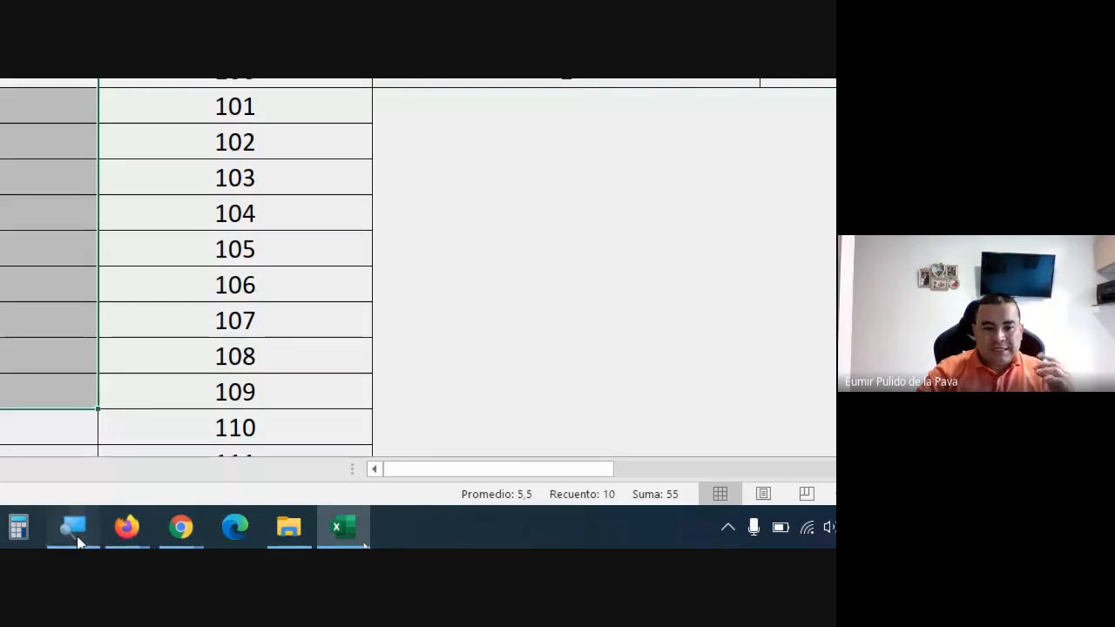
Reset the screen magnifier to 100%, minimize it and switch to the Google Meet call in Chrome to check the class chat.
click(73, 527)
click(93, 312)
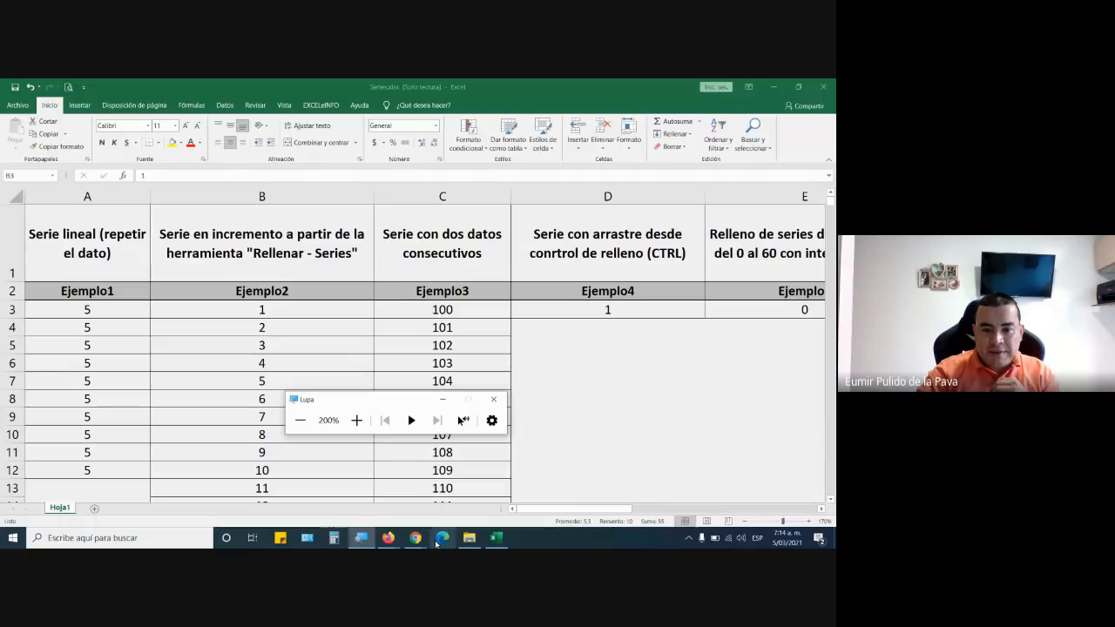
mouse_move(415, 537)
click(362, 493)
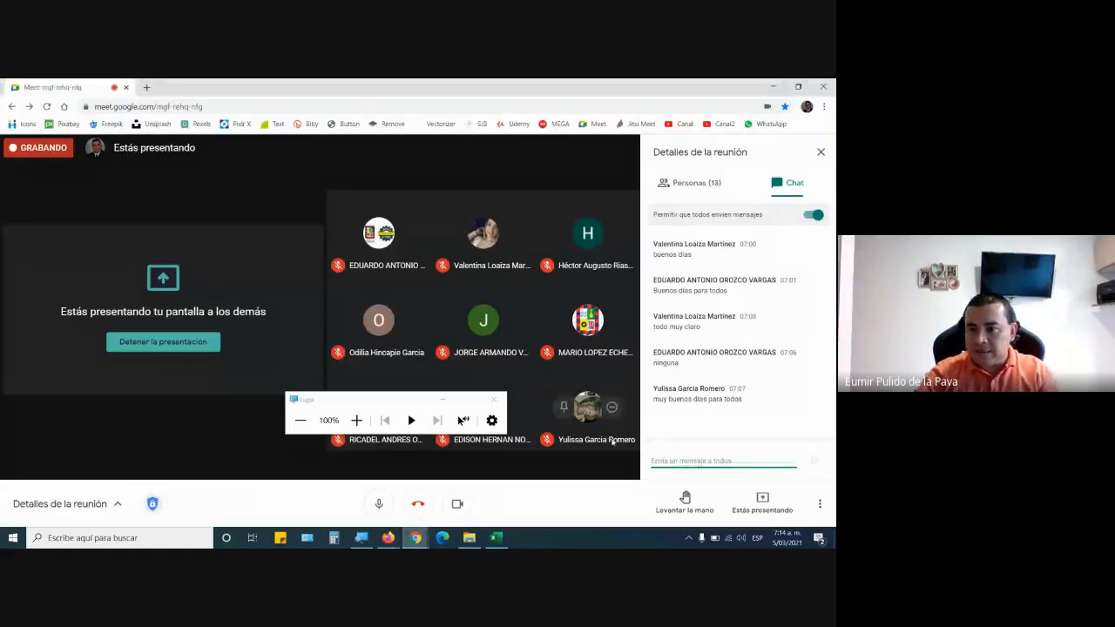
click(442, 400)
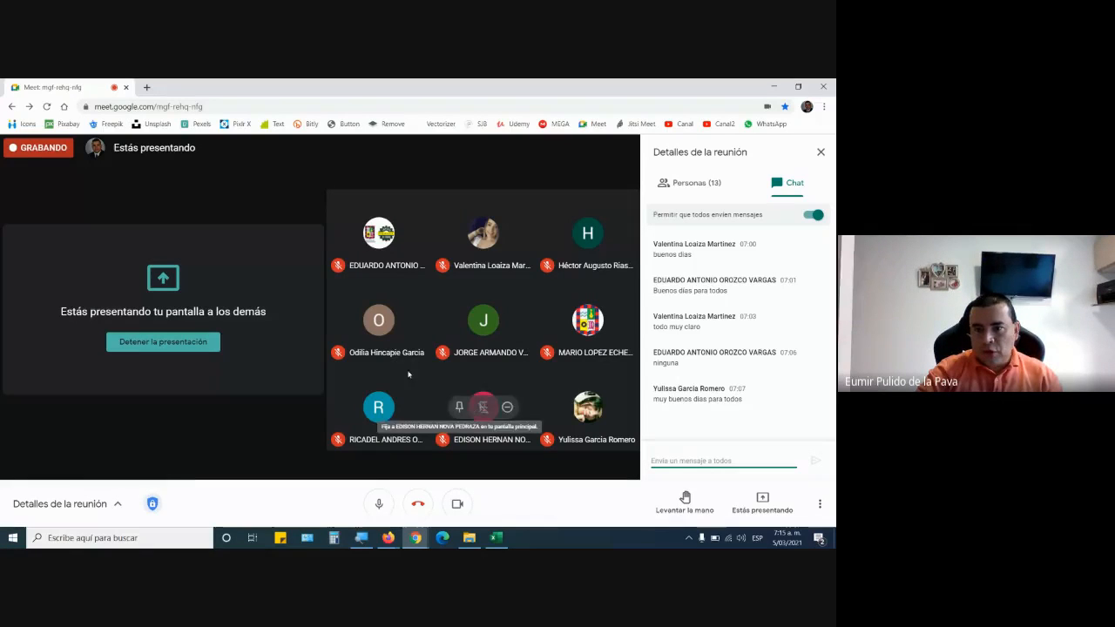
Switch back to Series.xlsx in Excel and review the Ejemplo4 heading and its starting 1 in D3.
click(496, 537)
click(605, 312)
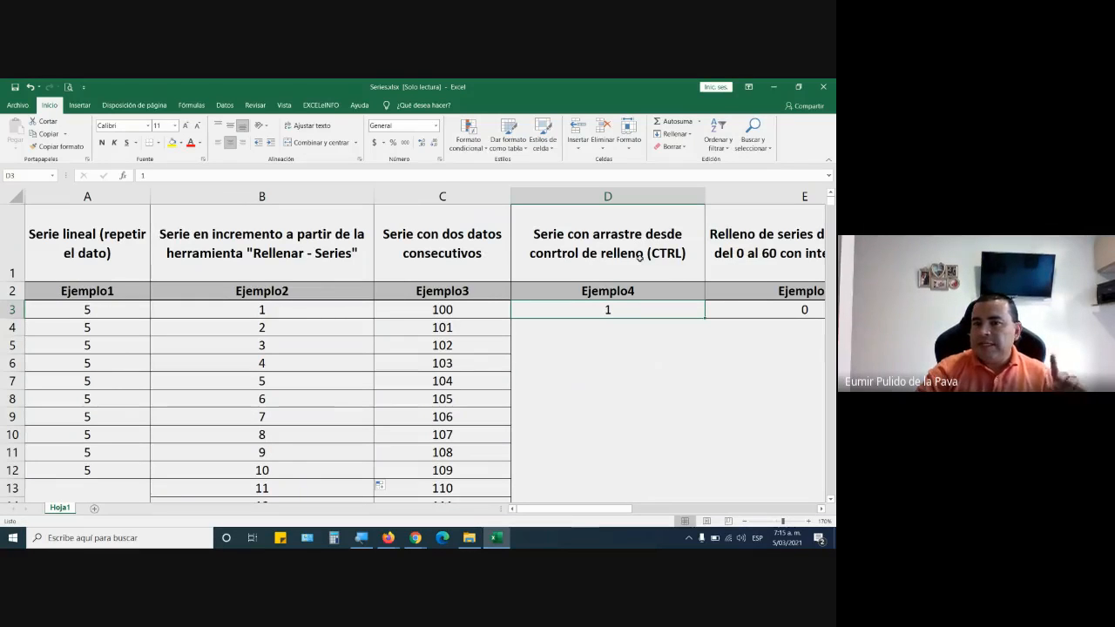
click(436, 235)
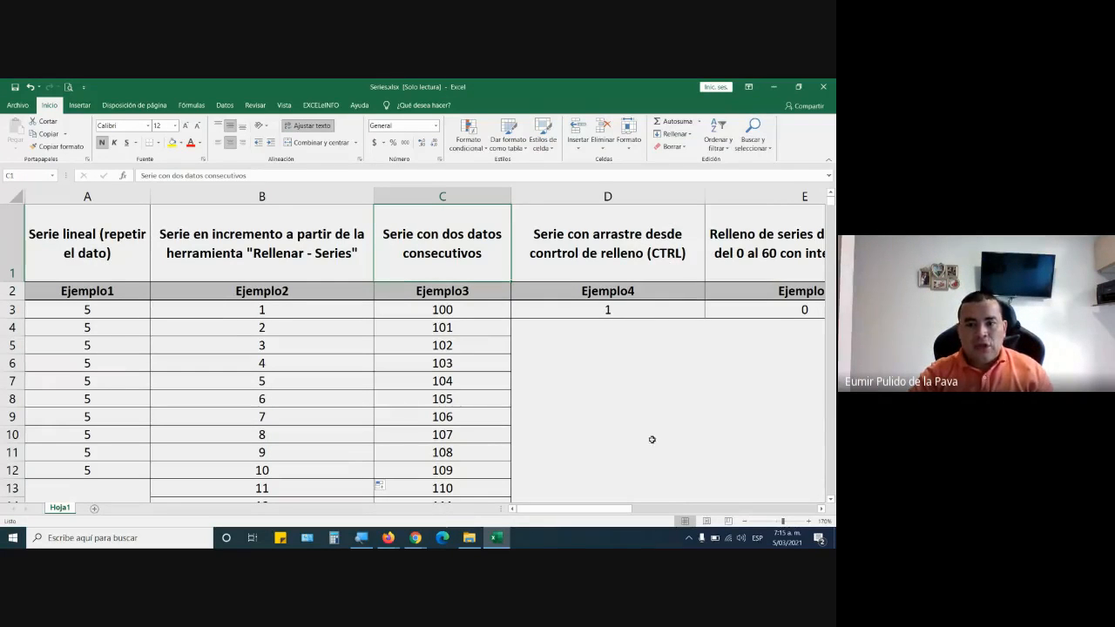
drag(623, 509, 653, 508)
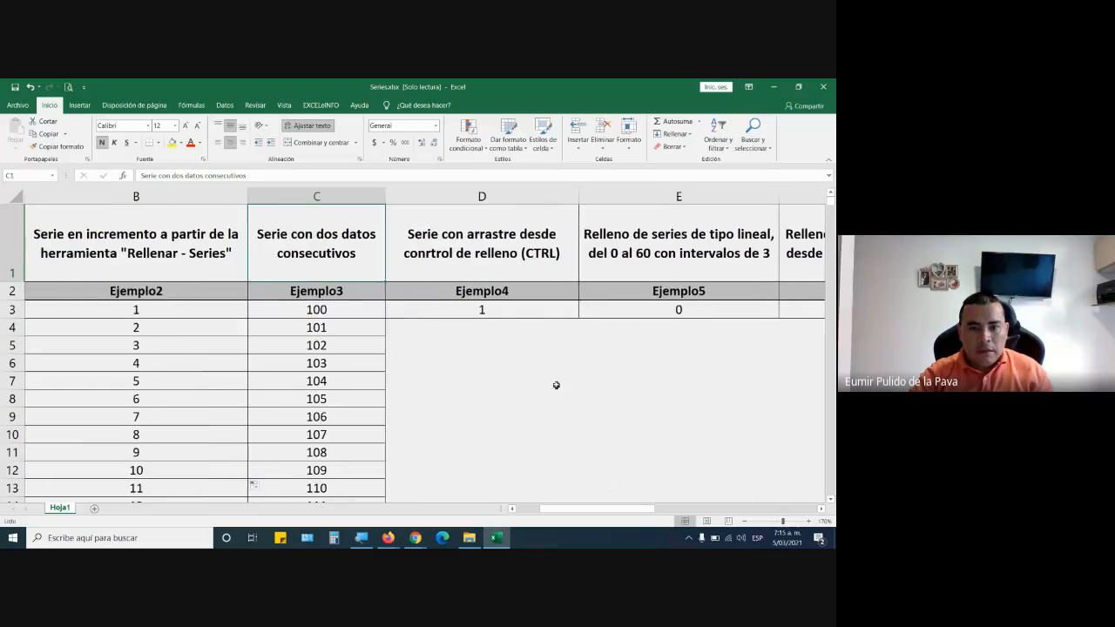
click(510, 297)
click(505, 309)
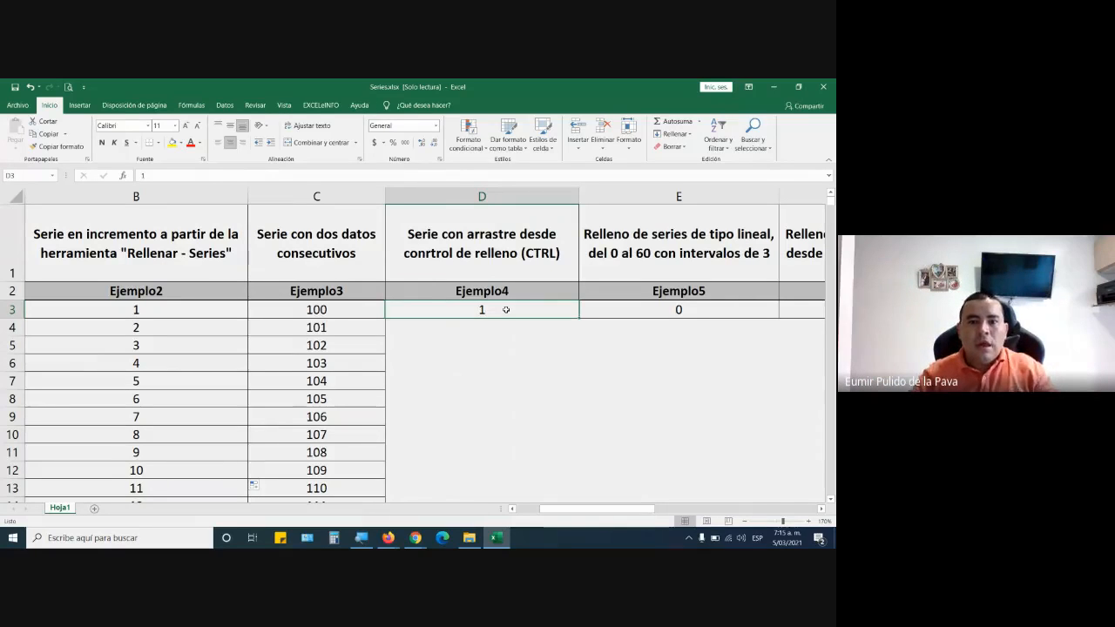
click(488, 329)
text(2)
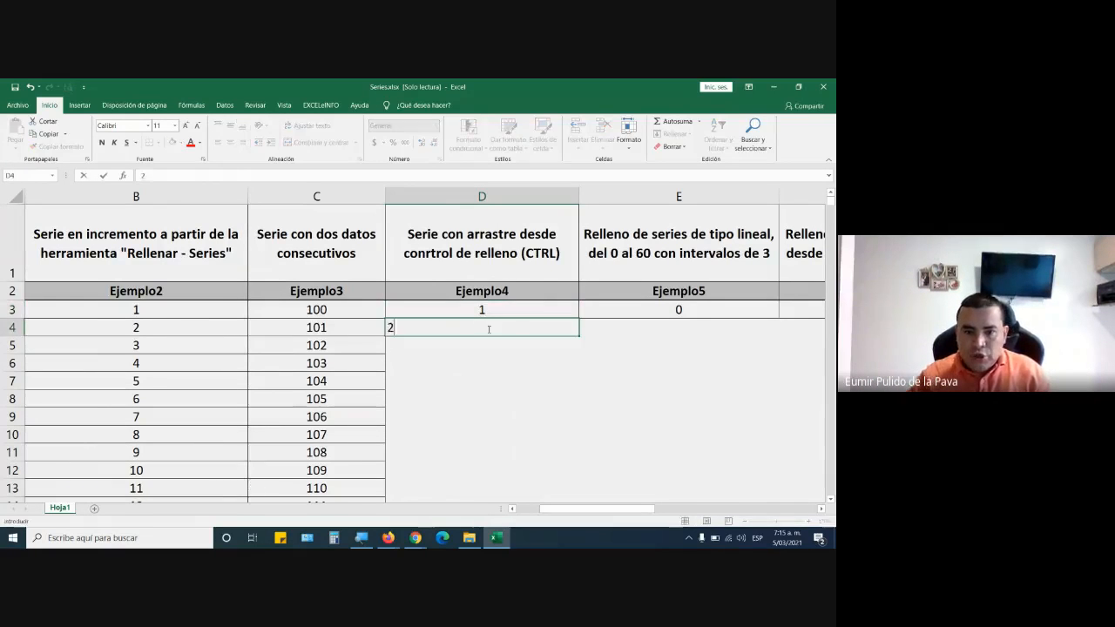
key(Return)
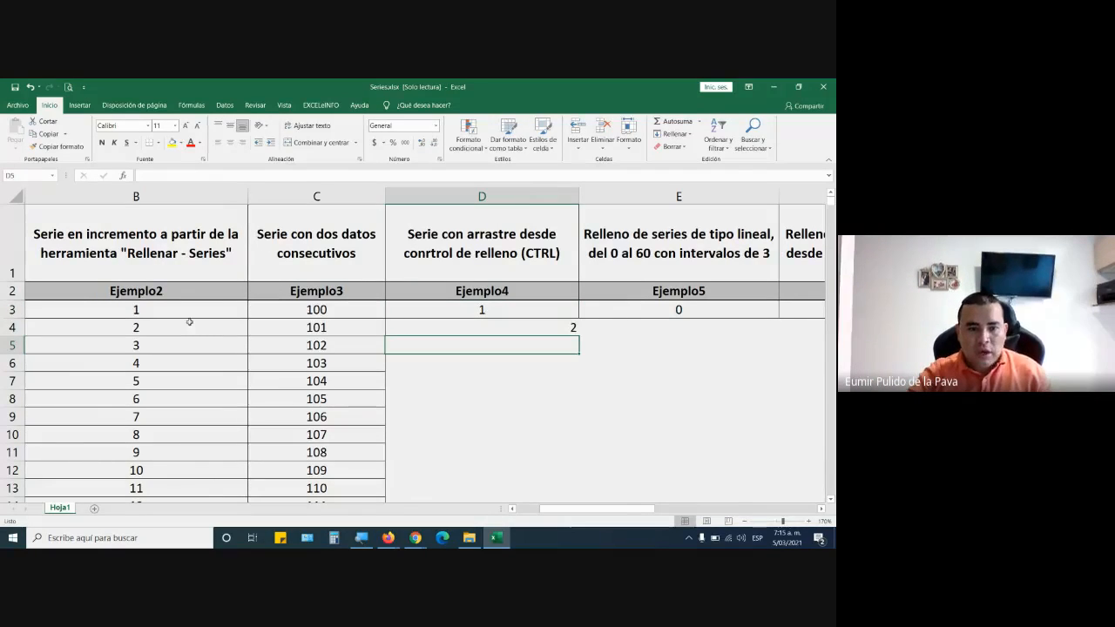
drag(189, 311, 191, 345)
drag(271, 307, 278, 328)
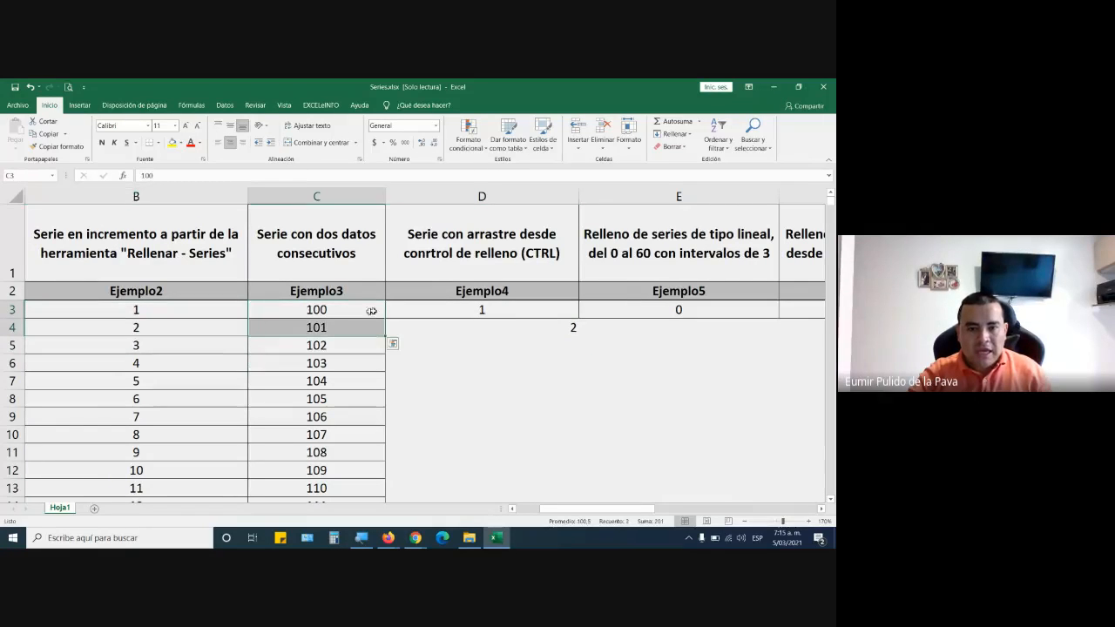
click(481, 310)
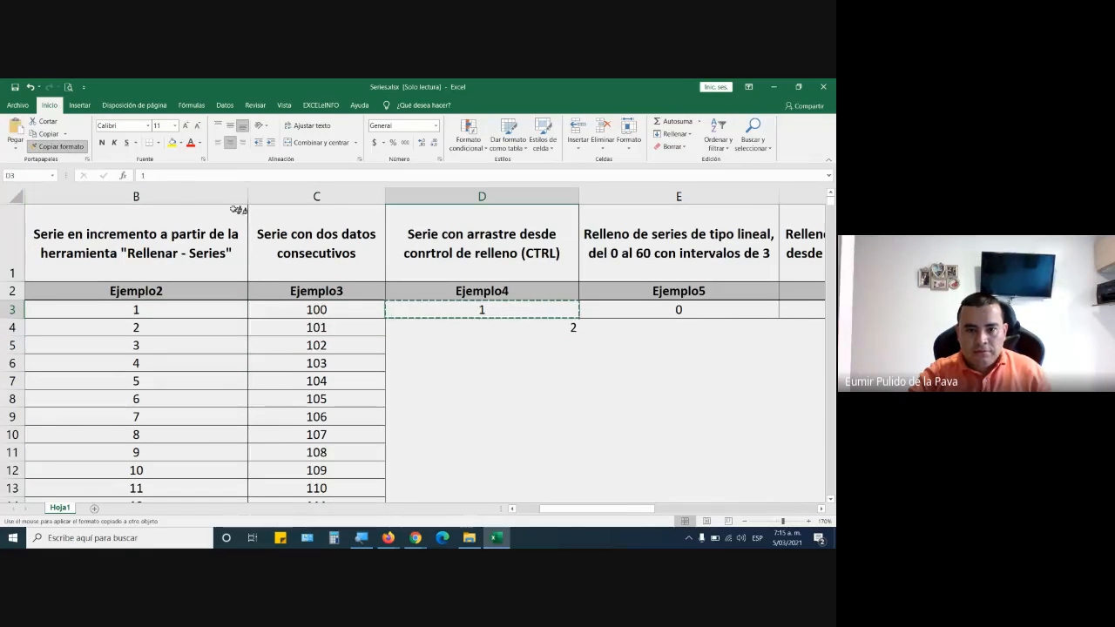
click(488, 327)
key(Delete)
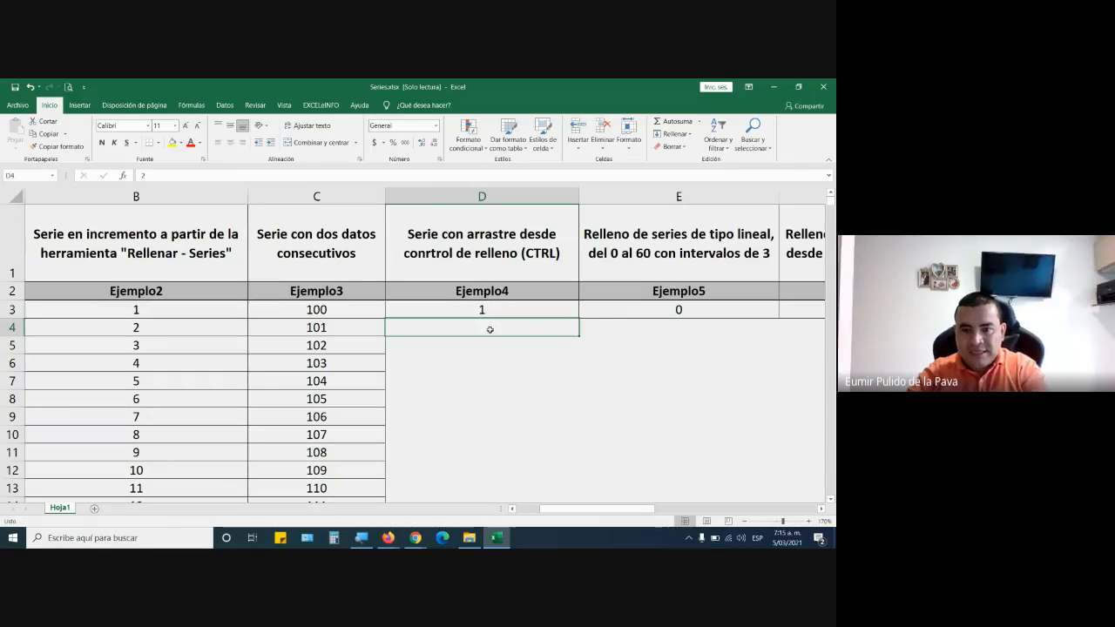
Fill the Ejemplo4 column from the single 1 in D3 down to D11 as a series increasing by 1.
click(491, 312)
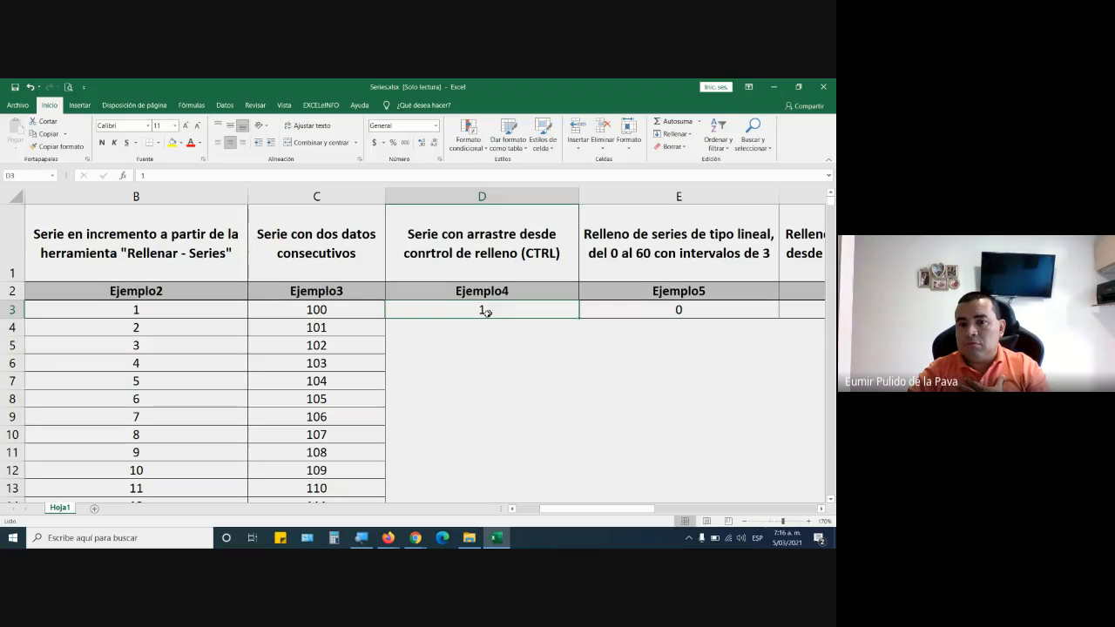
drag(300, 310, 301, 392)
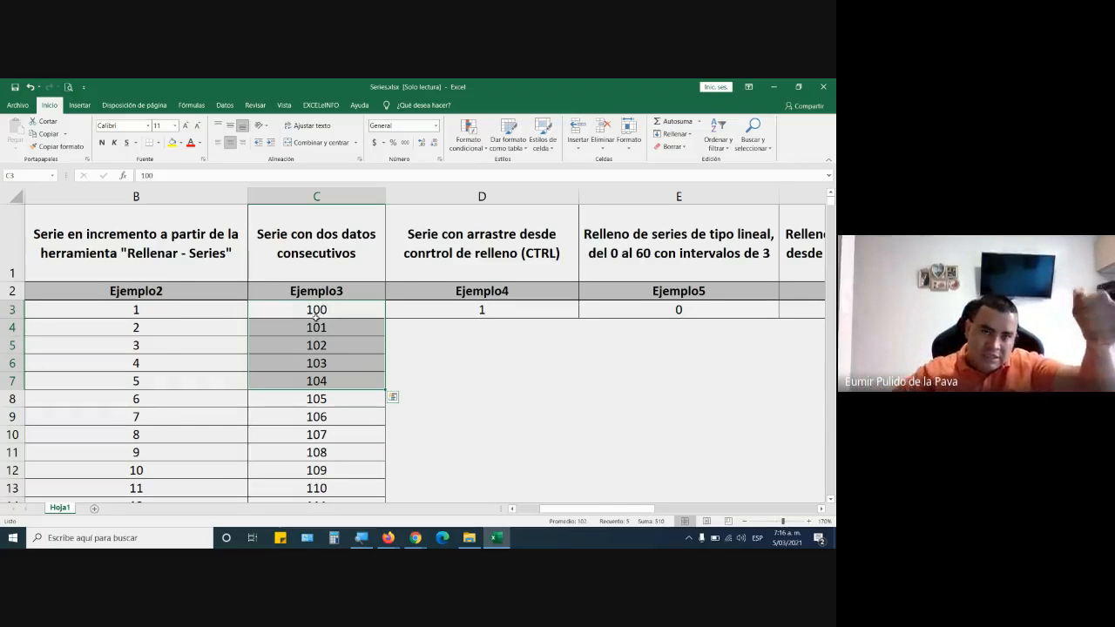
drag(140, 311, 154, 328)
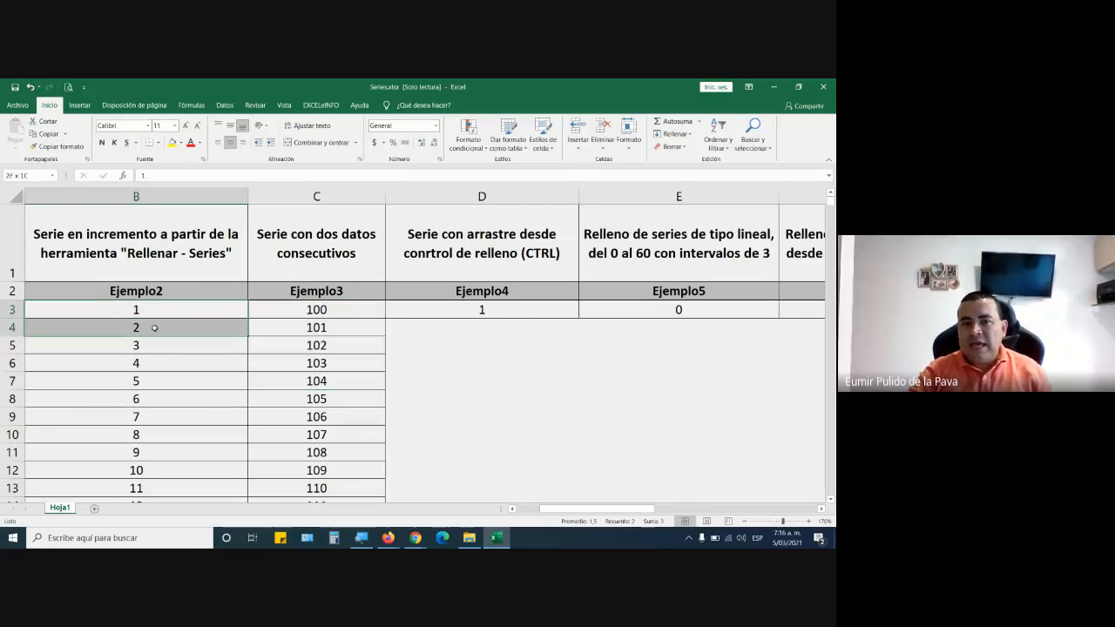
click(514, 316)
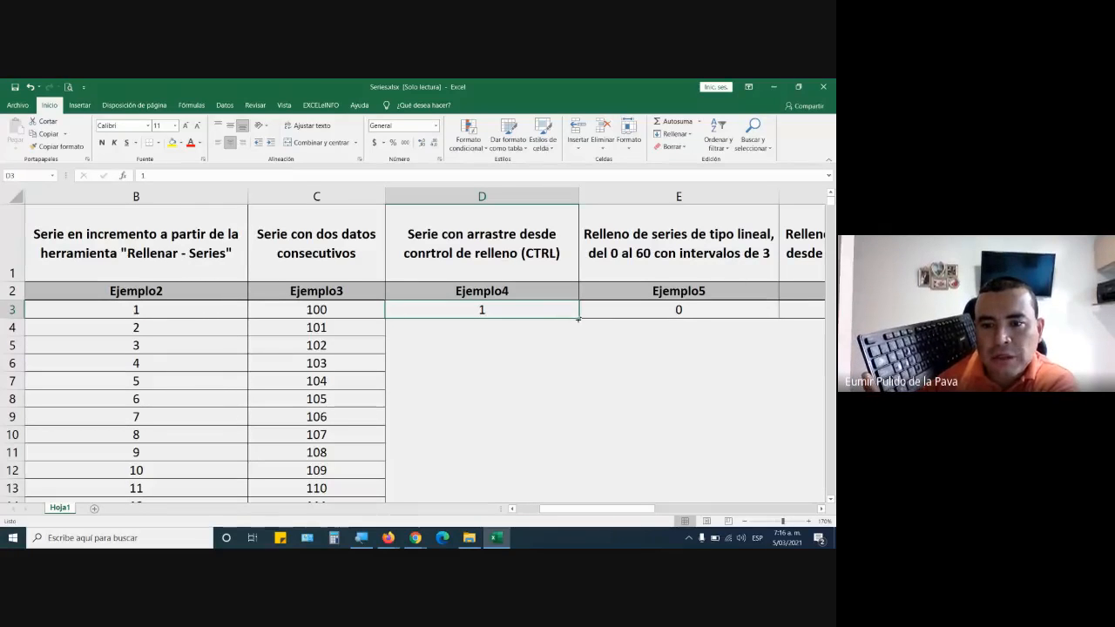
drag(578, 320, 576, 462)
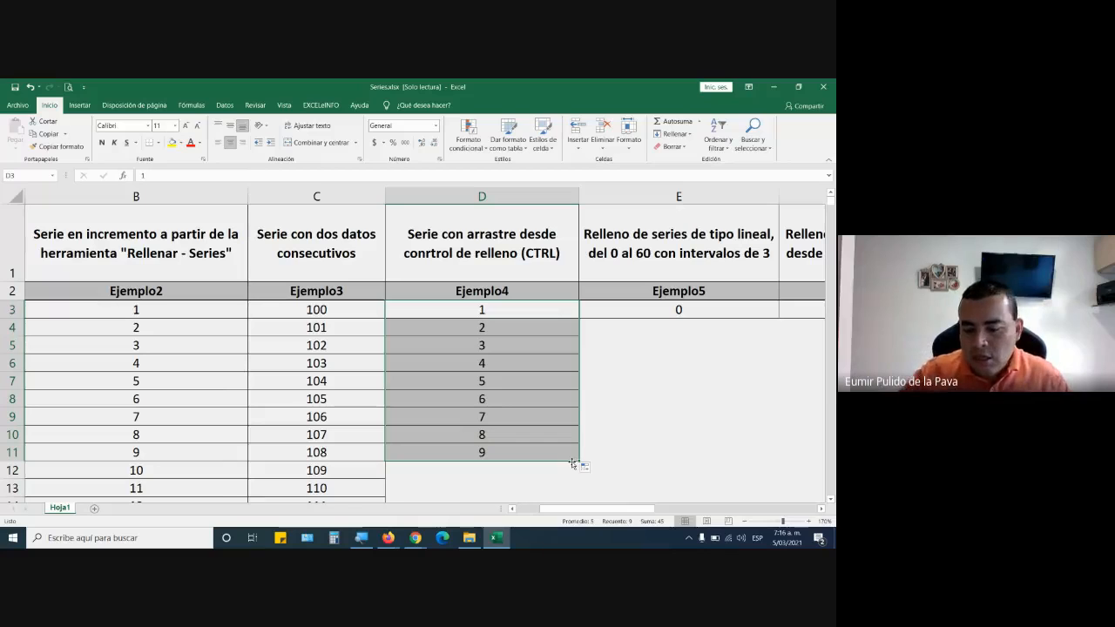
key(ctrl+z)
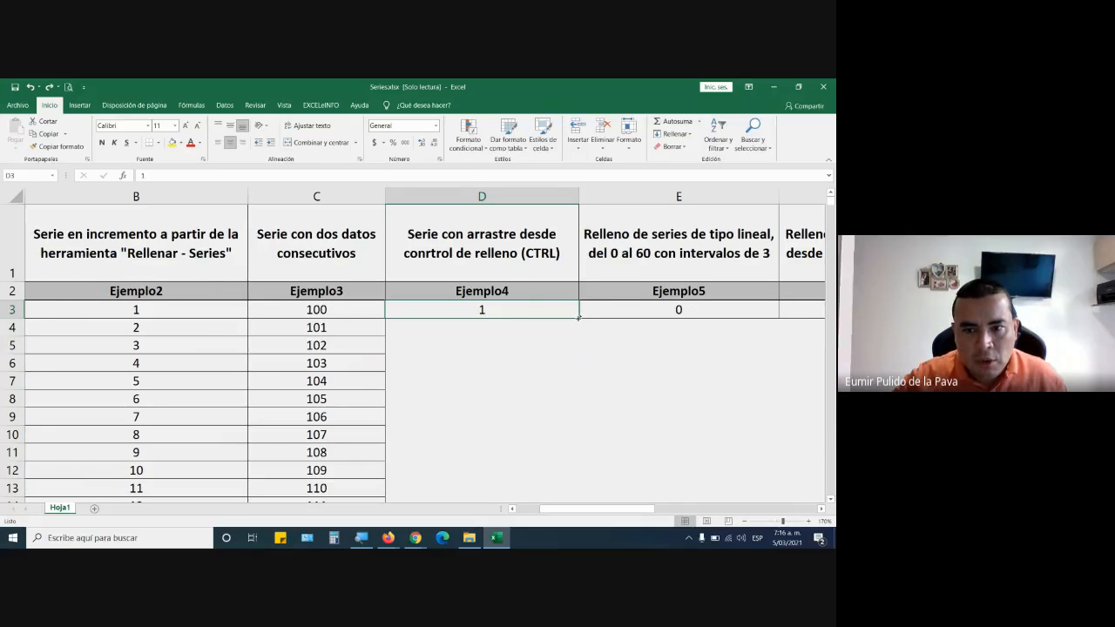
drag(579, 318, 573, 463)
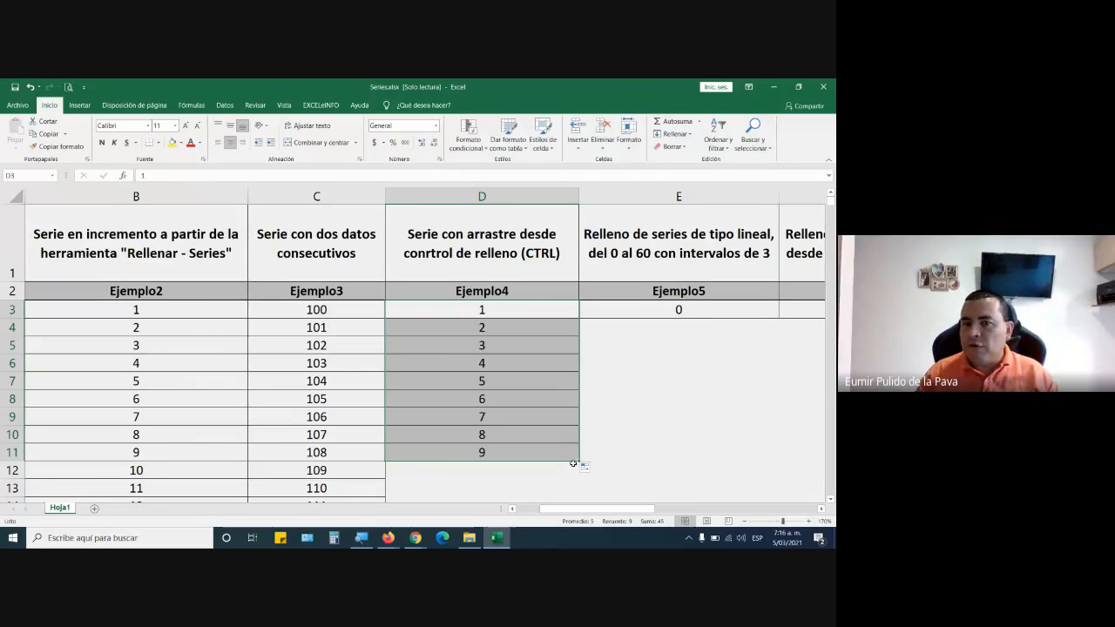
Fill the Ejemplo5 column with a linear series starting at the 0 in E3, with an increment of 3 and a limit of 60.
mouse_move(600, 509)
mouse_down()
mouse_move(633, 504)
mouse_move(617, 497)
mouse_up()
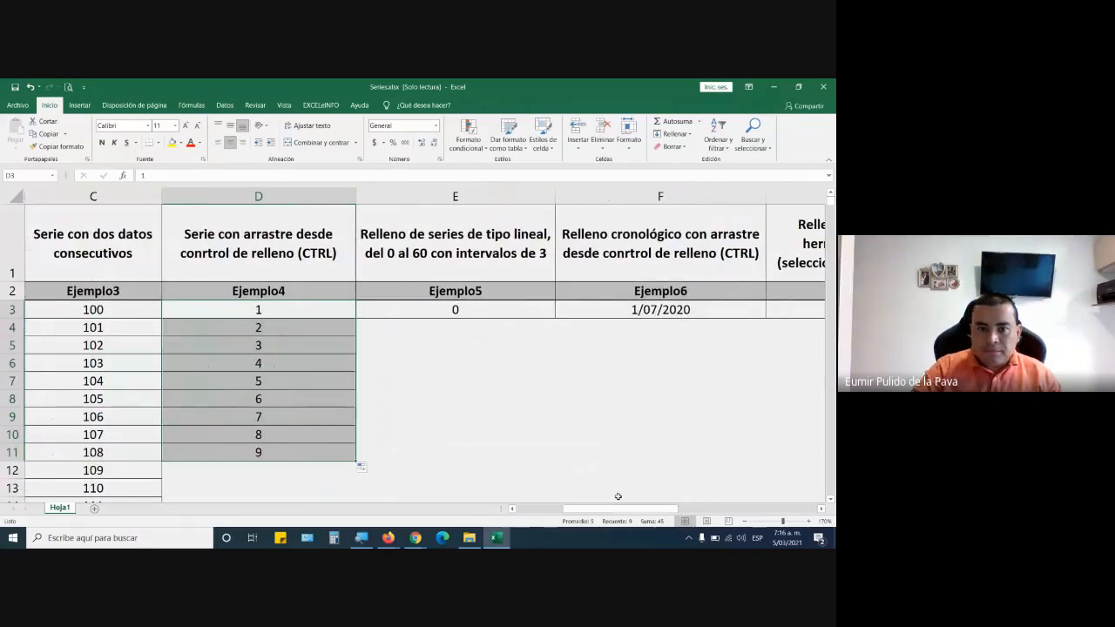
click(497, 252)
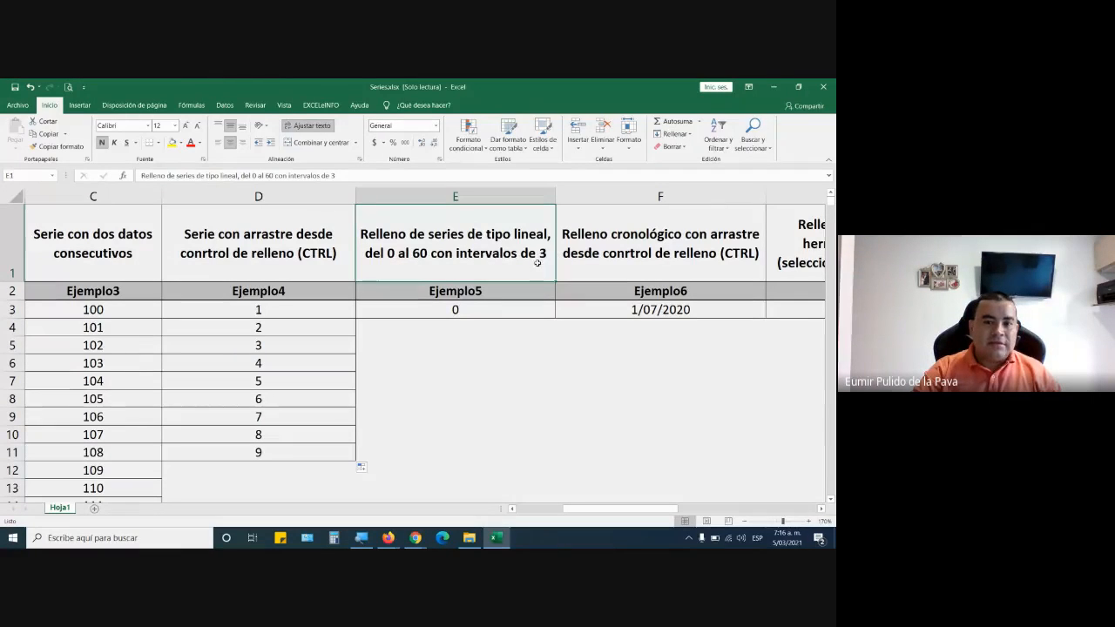
click(483, 310)
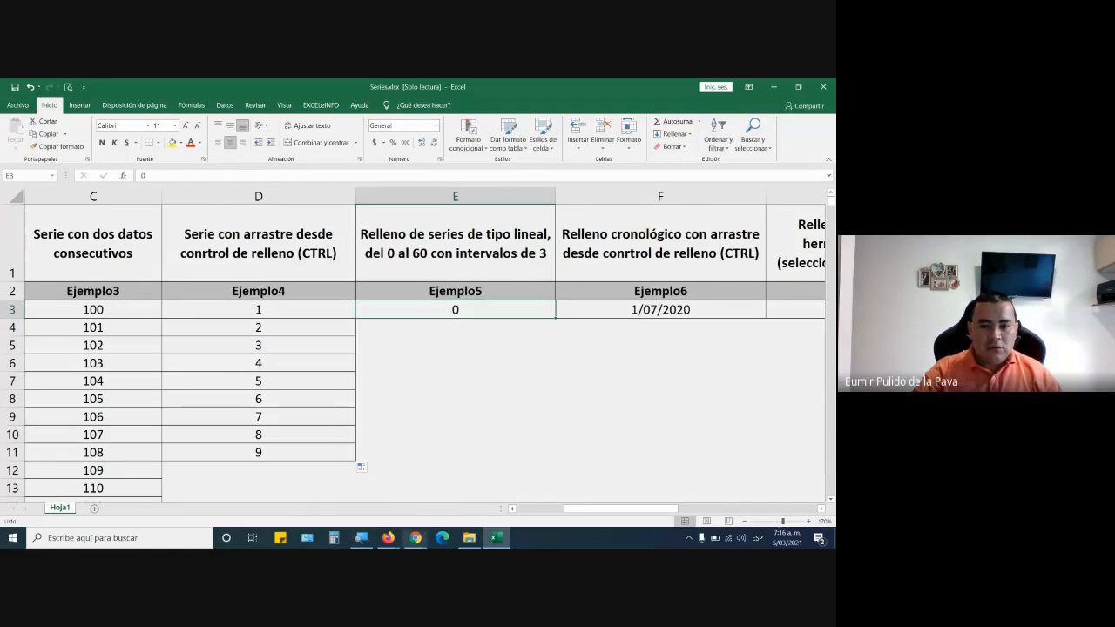
key(super+plus)
click(356, 418)
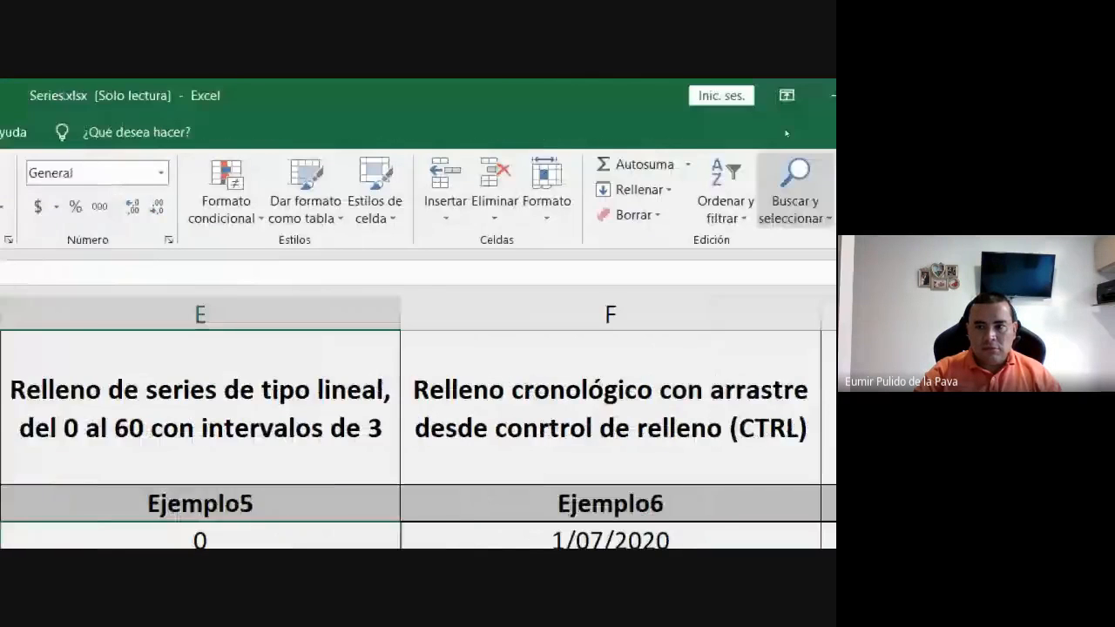
click(512, 189)
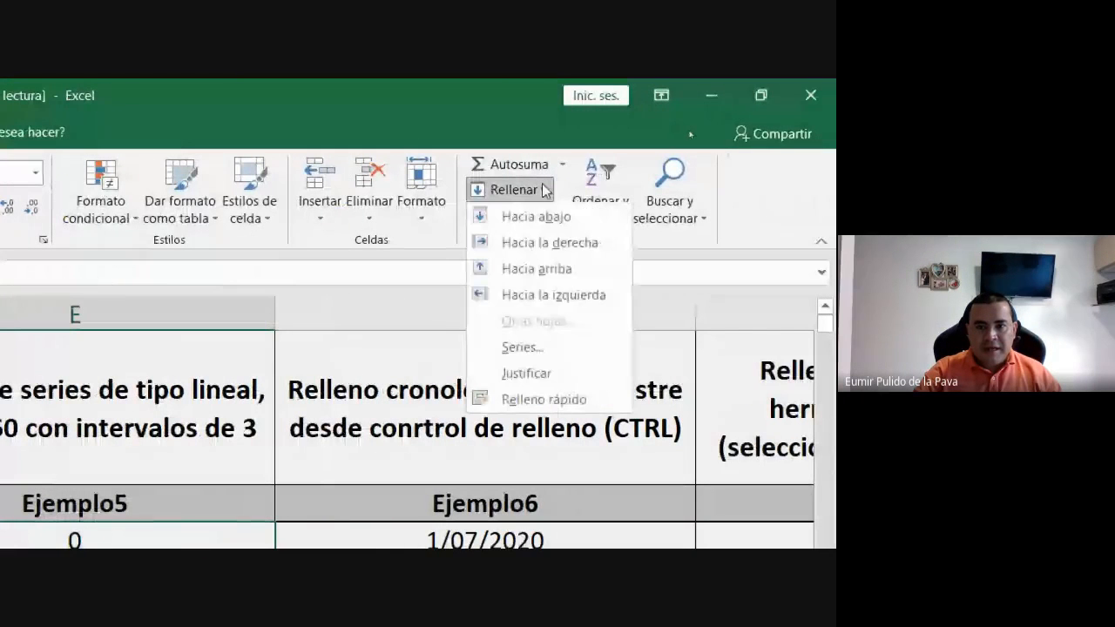
click(534, 351)
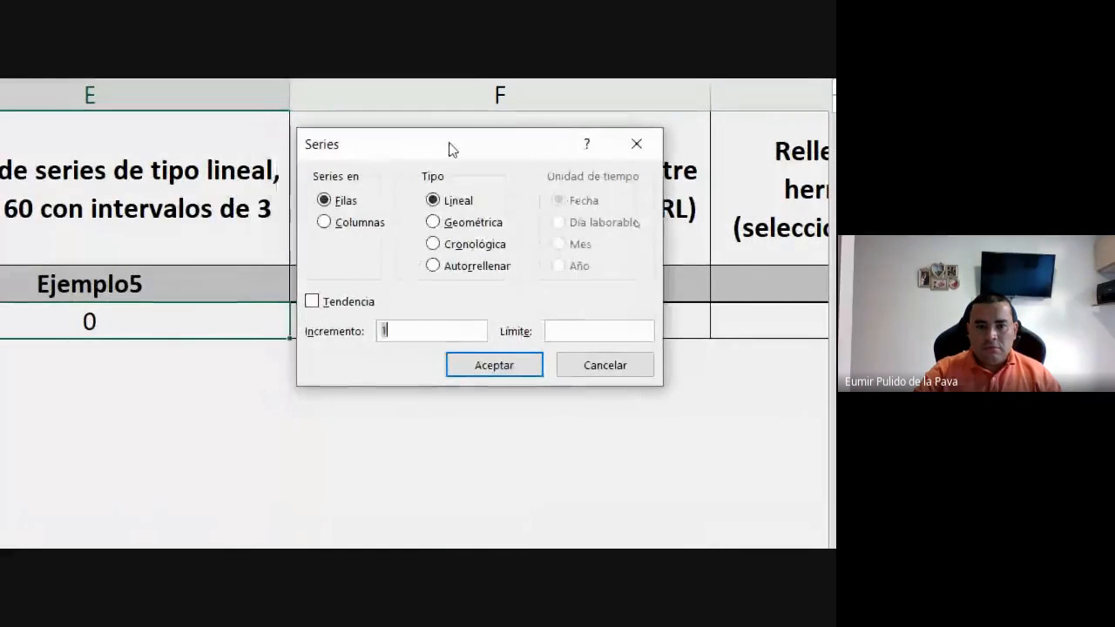
click(447, 223)
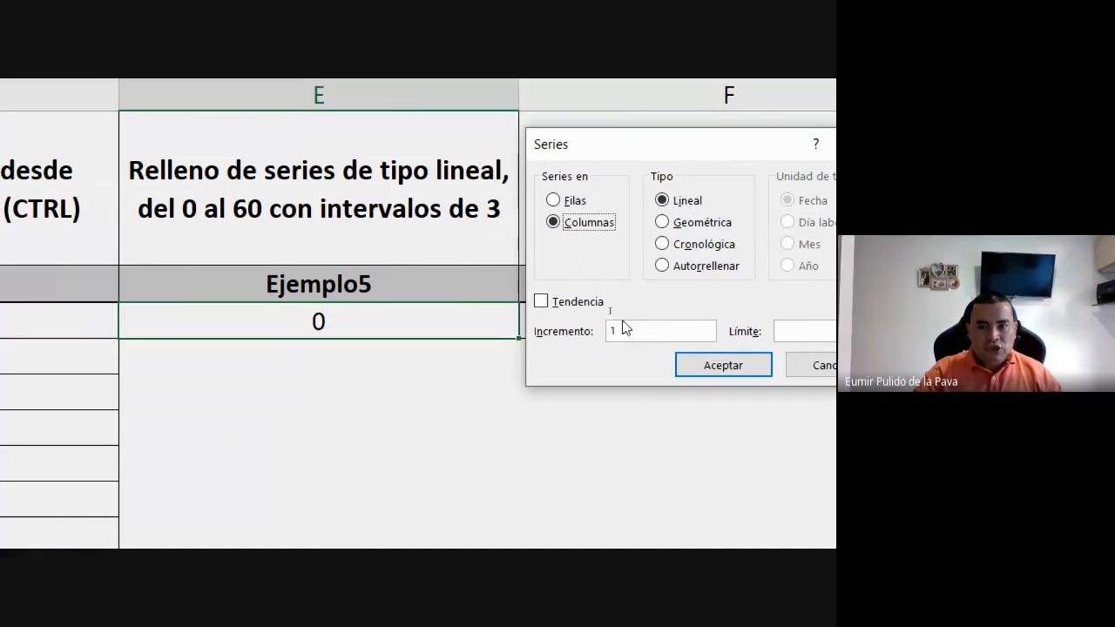
drag(624, 329, 584, 336)
text(3)
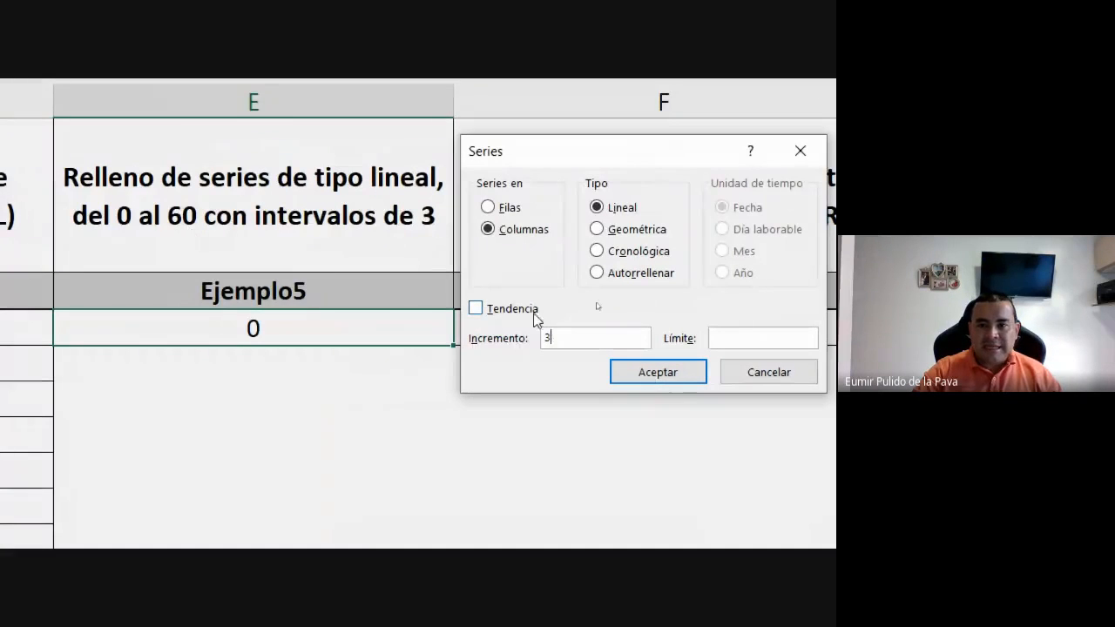
text(60)
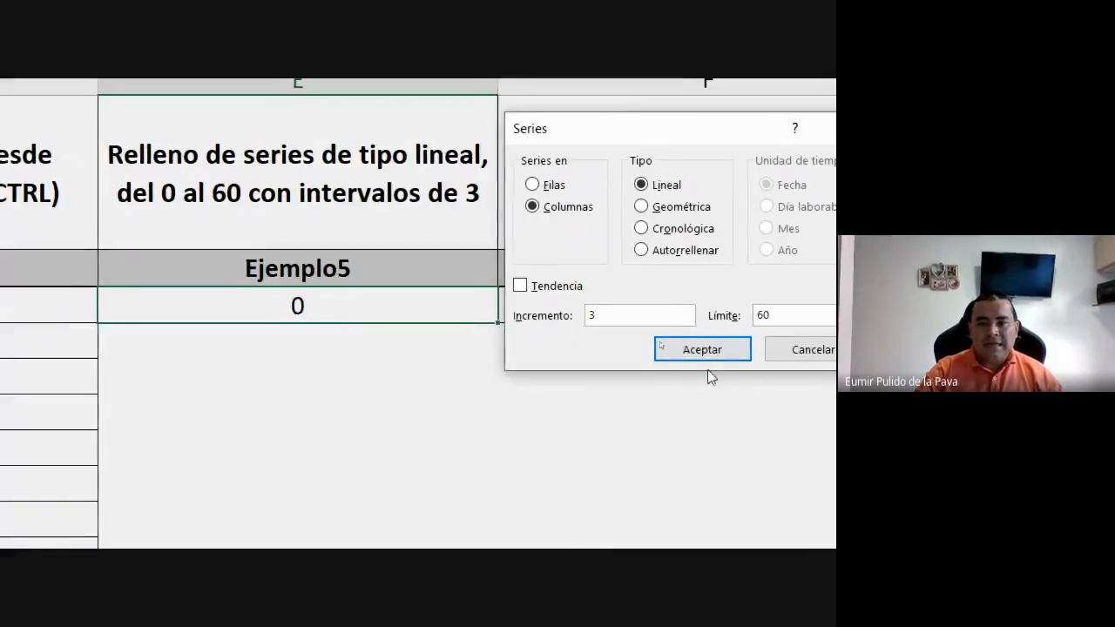
click(479, 349)
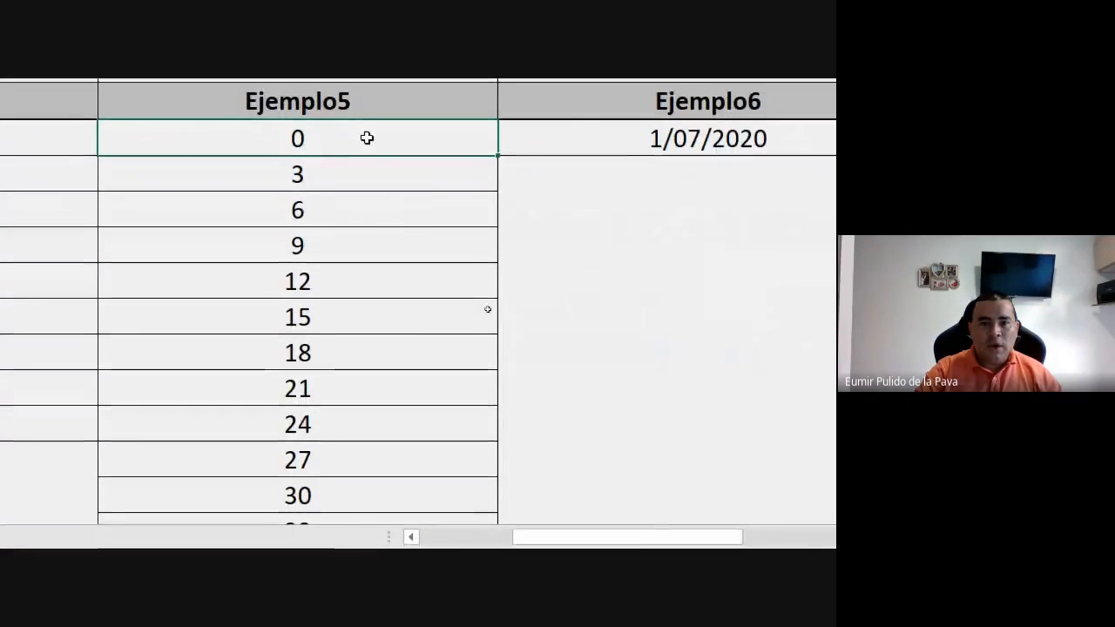
drag(361, 312, 353, 397)
drag(353, 229, 395, 312)
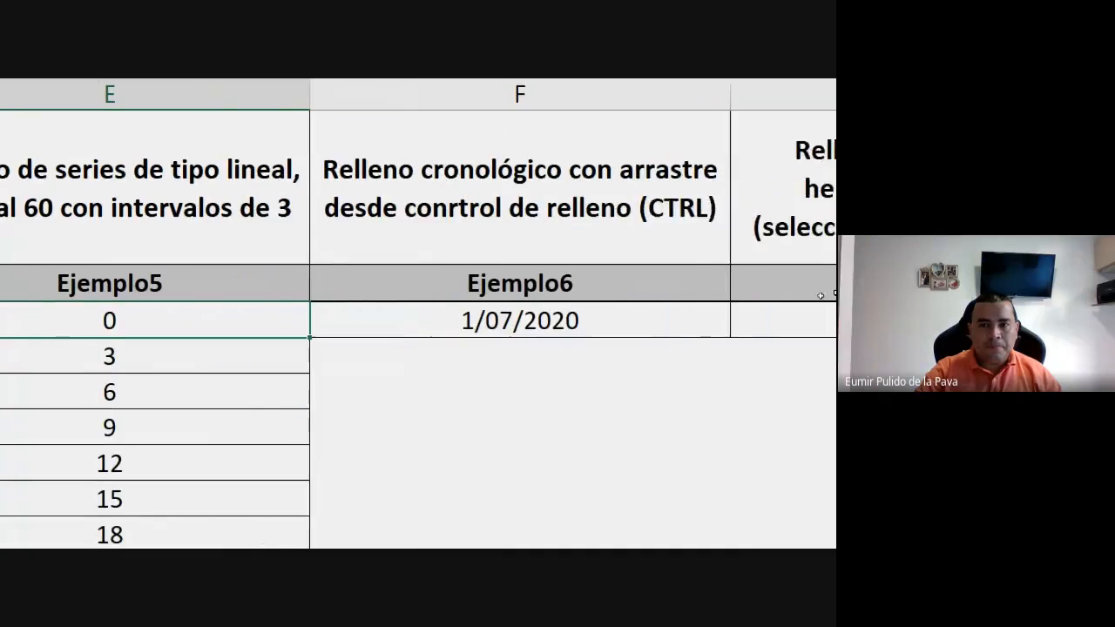
Fill the Ejemplo6 column from the date 1/07/2020 in F3 down to F10, repeating the same date in every cell.
click(384, 175)
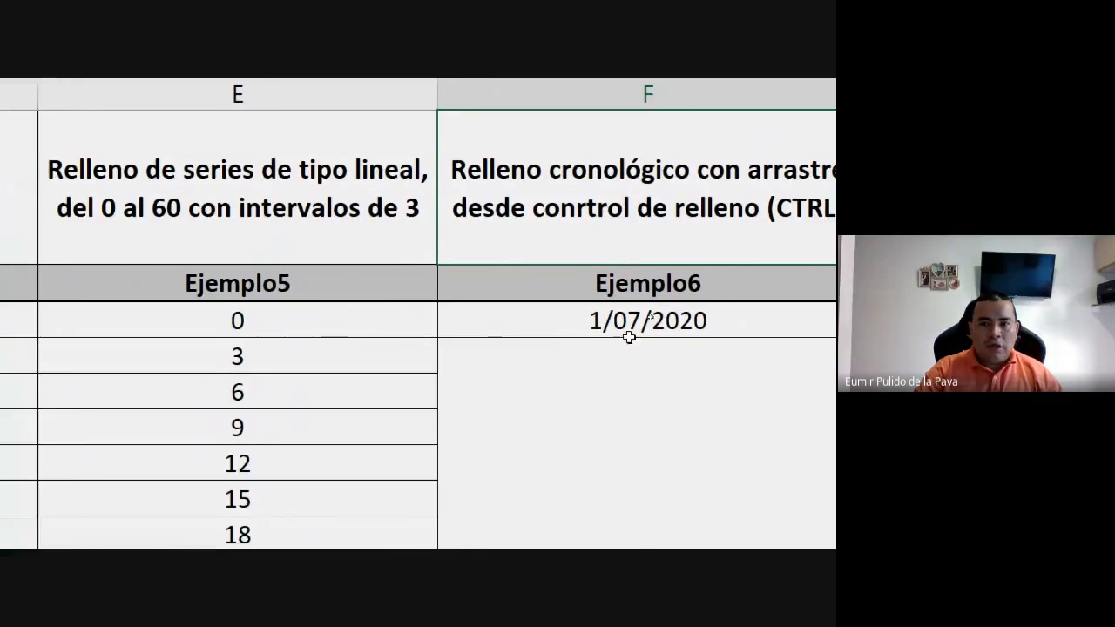
click(664, 320)
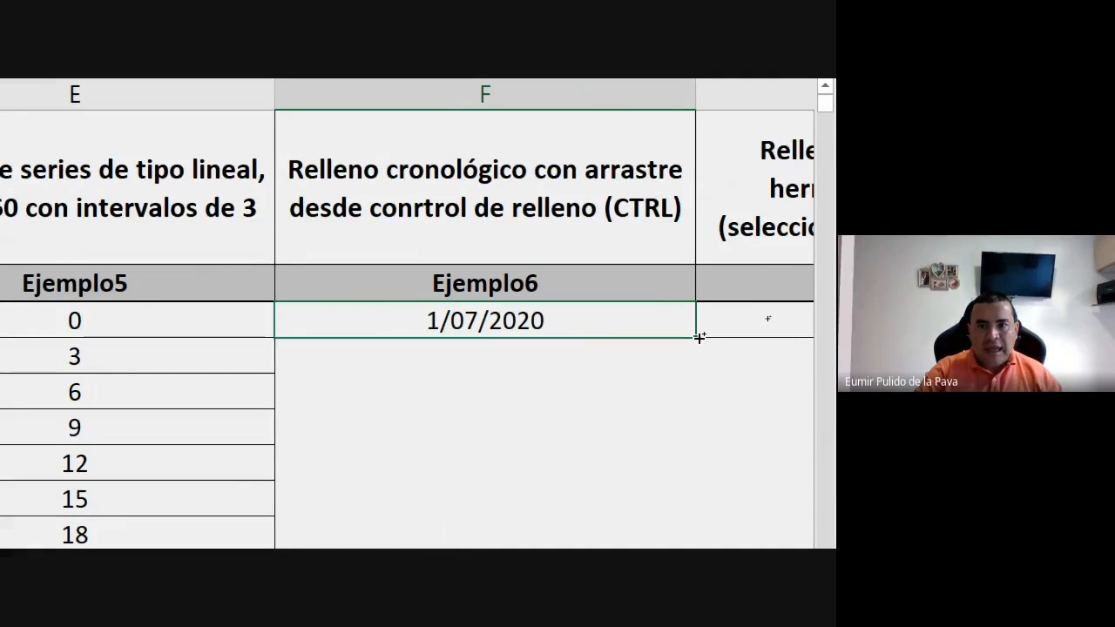
drag(699, 337, 662, 510)
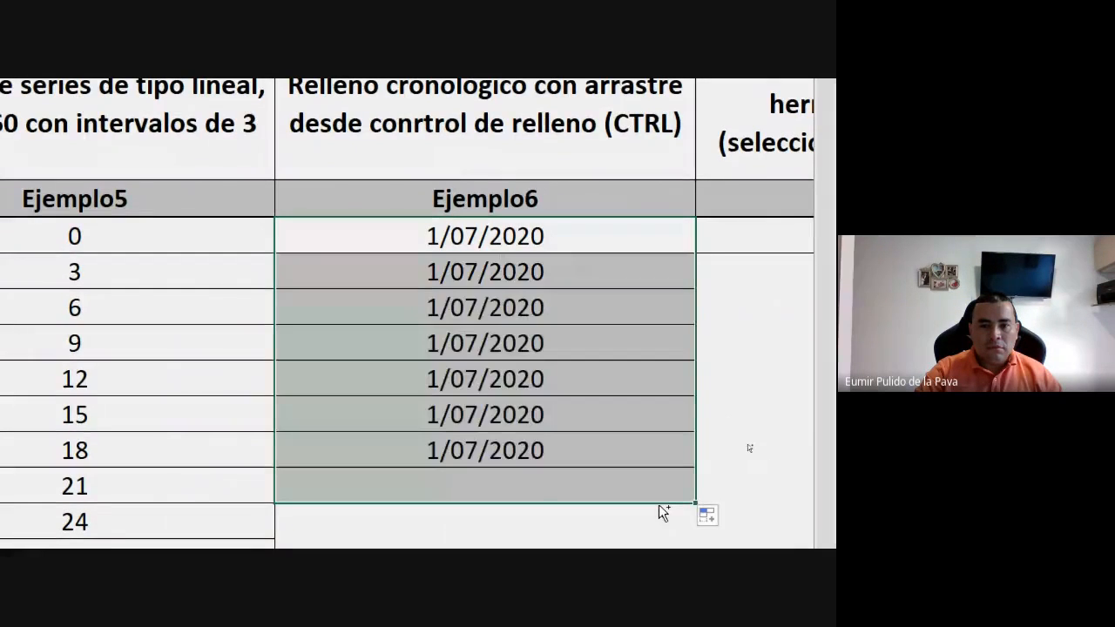
Clear the Ejemplo4 values below D3 and refill the column down to D11 as a series from 1 to 9.
click(487, 244)
scroll(70, 256, left, 4)
click(237, 247)
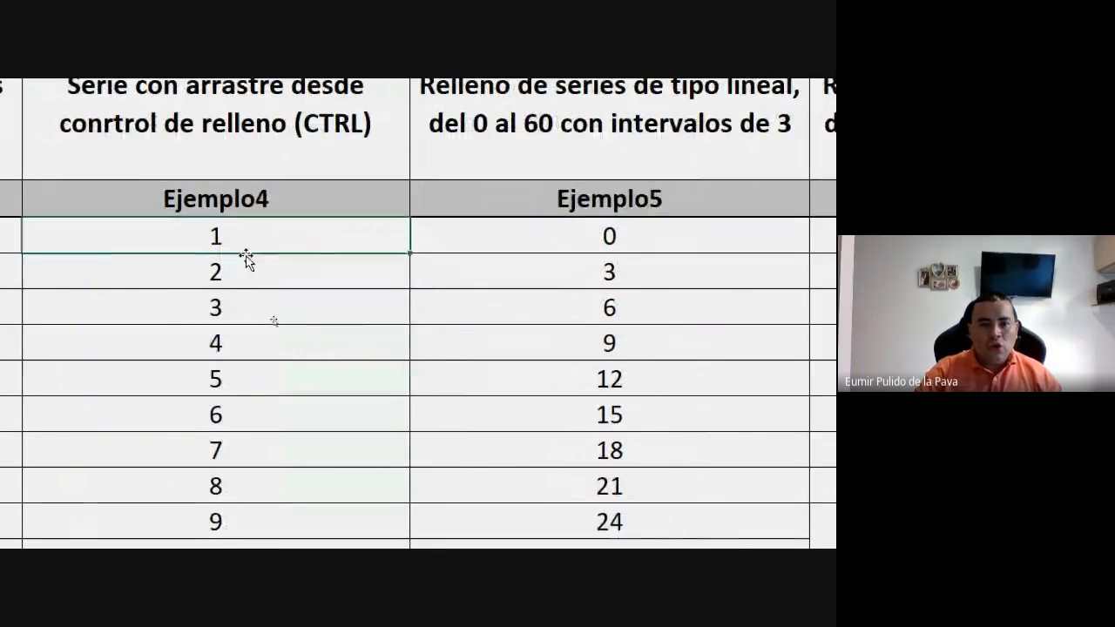
drag(235, 261, 249, 511)
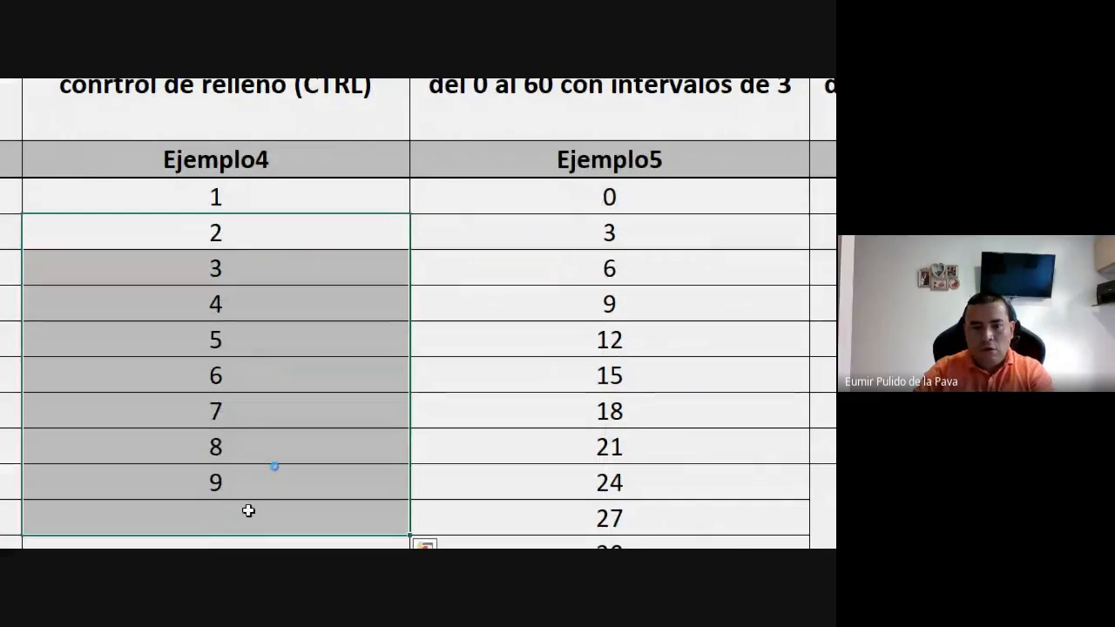
key(Delete)
click(319, 200)
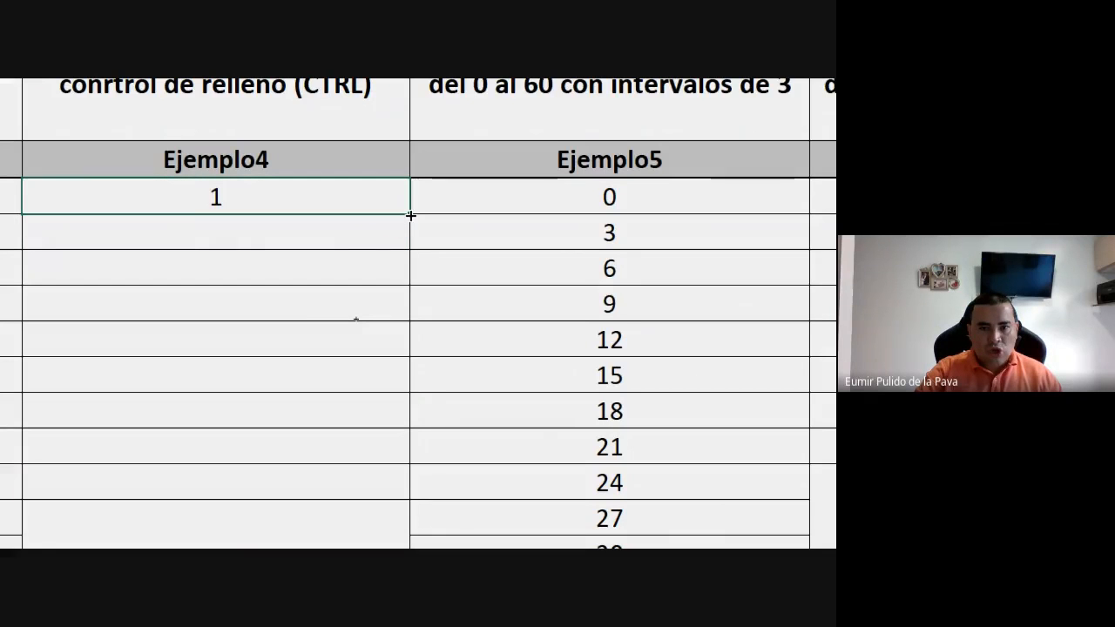
drag(411, 214, 383, 487)
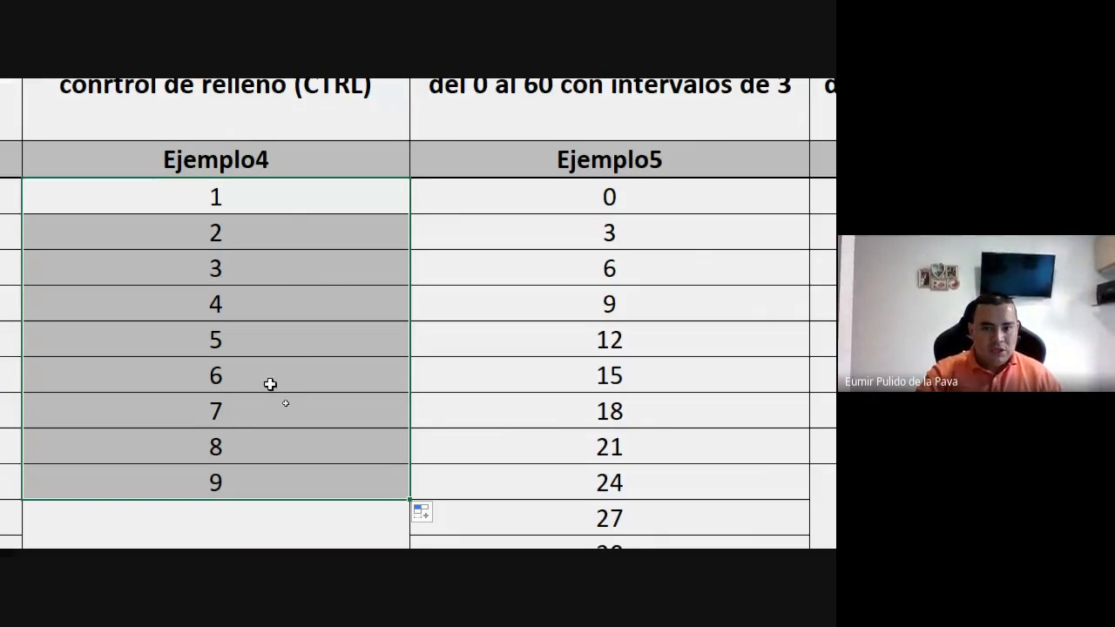
Repeat the Ejemplo6 fill by copying the date in F3 unchanged down to F10.
click(218, 196)
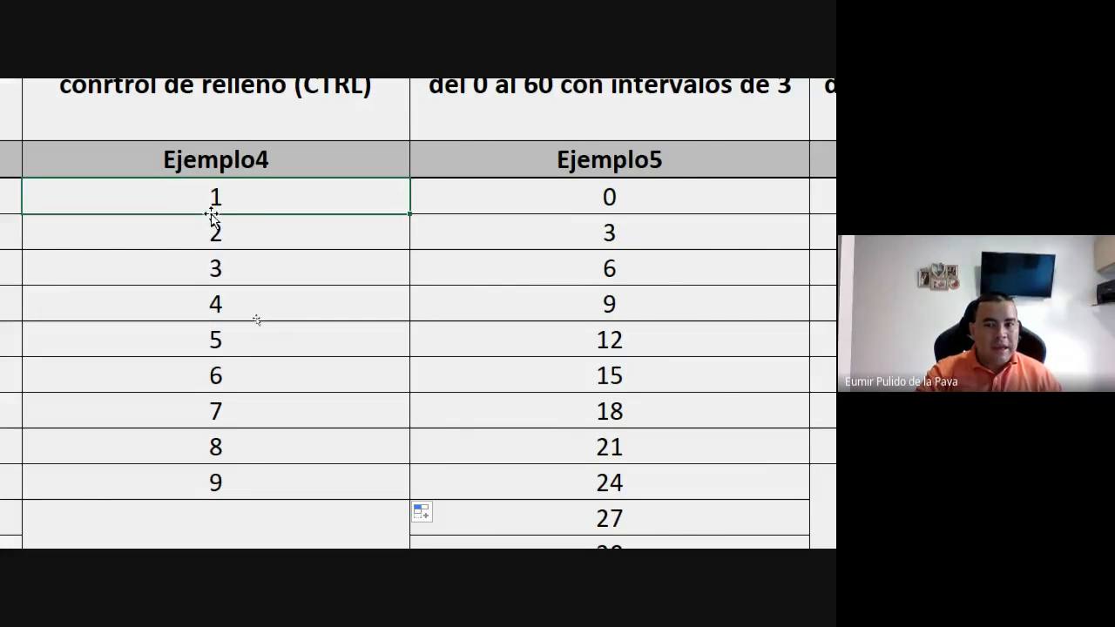
scroll(540, 331, right, 3)
click(511, 208)
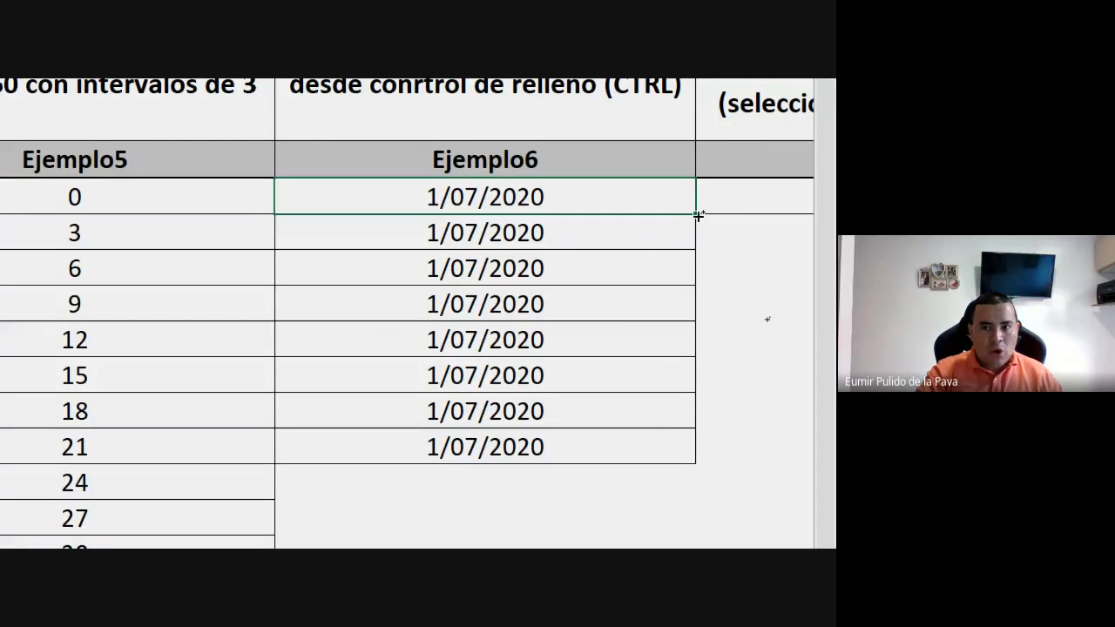
drag(698, 215, 657, 451)
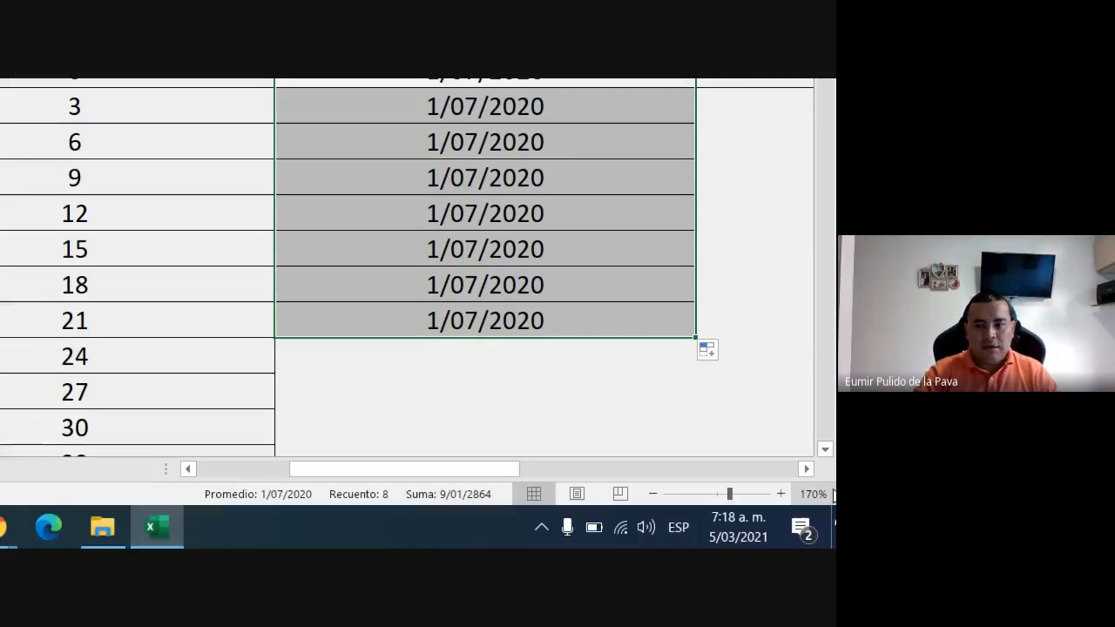
Fill G3 to G14 under Ejemplo7 with a chronological series in columns, using Fecha as the time unit and an increment of 1.
click(806, 469)
click(806, 469)
click(806, 469)
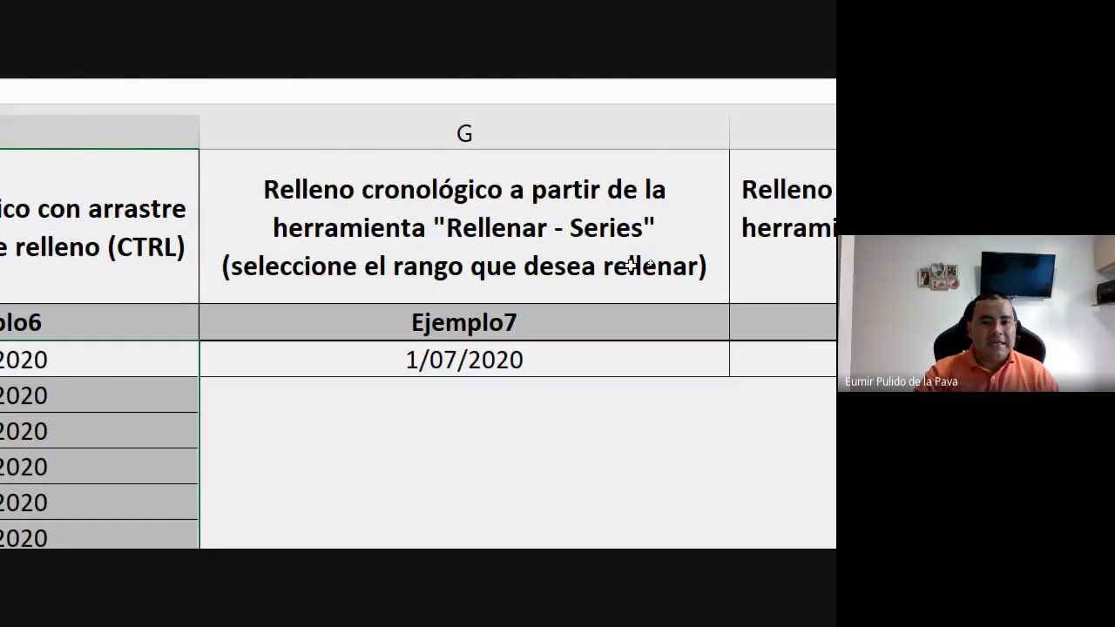
scroll(562, 456, down, 2)
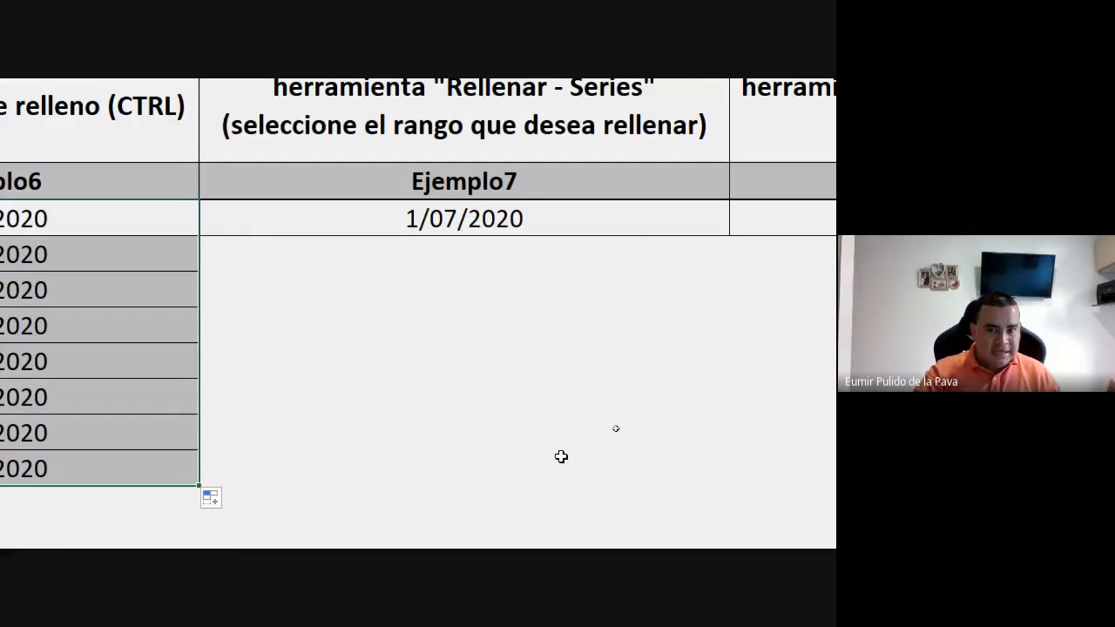
scroll(481, 443, left, 3)
click(642, 217)
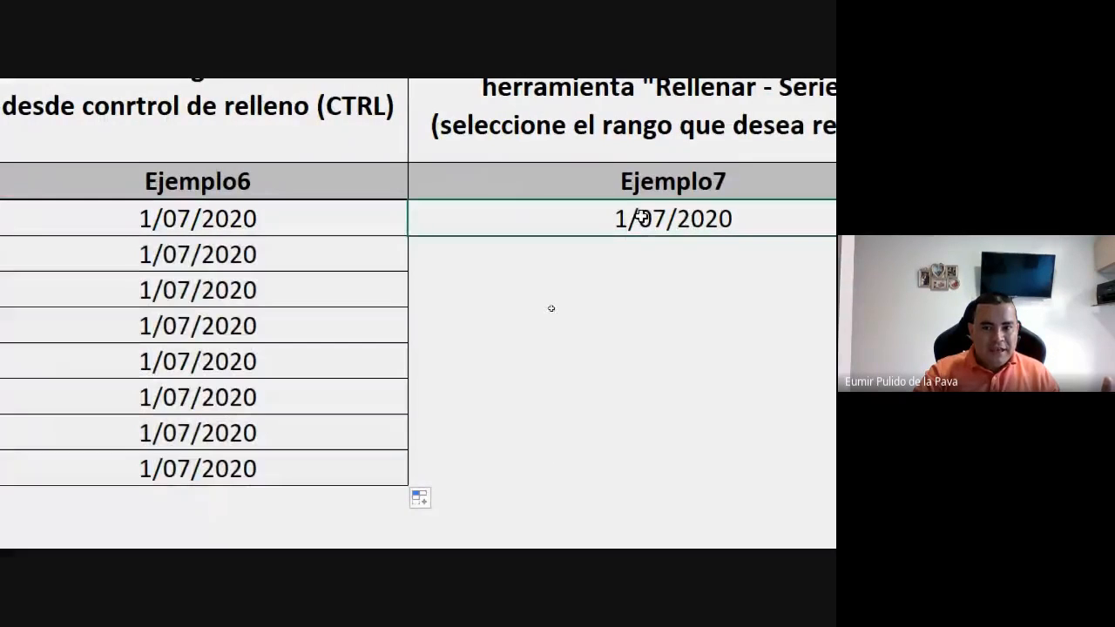
drag(642, 217, 685, 273)
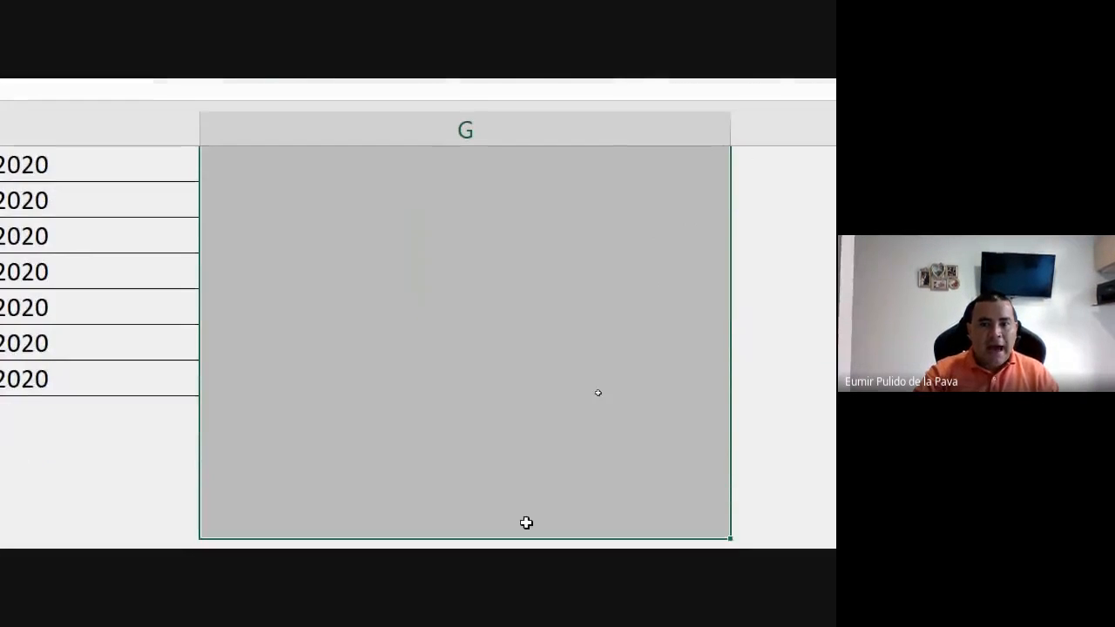
scroll(526, 523, up, 3)
mouse_move(475, 351)
mouse_down()
mouse_move(475, 446)
mouse_move(498, 279)
mouse_move(490, 348)
mouse_up()
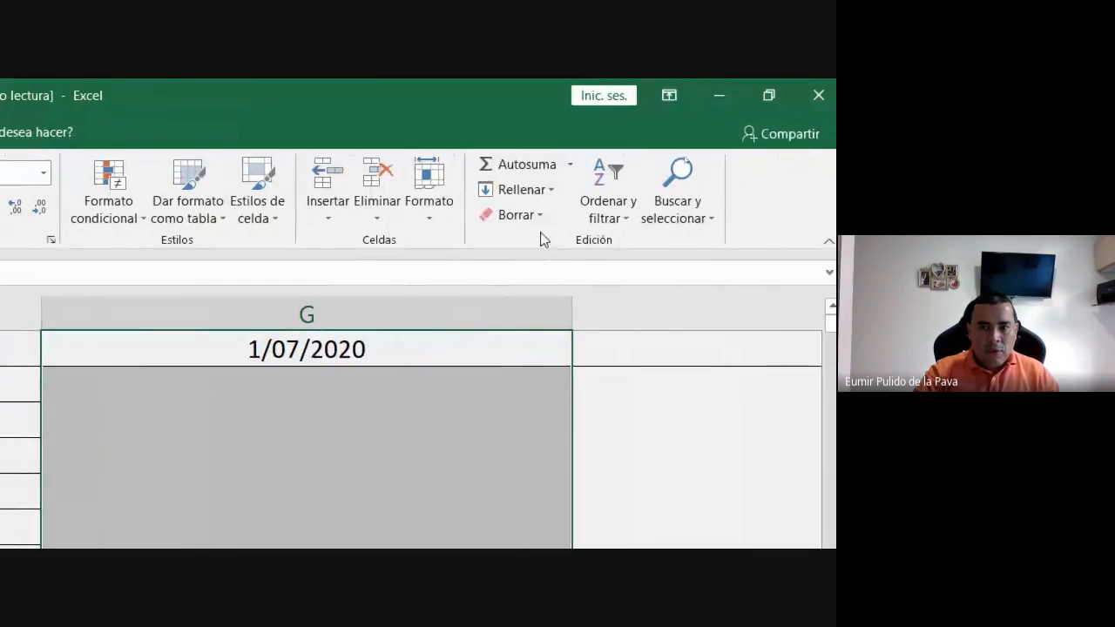
click(707, 86)
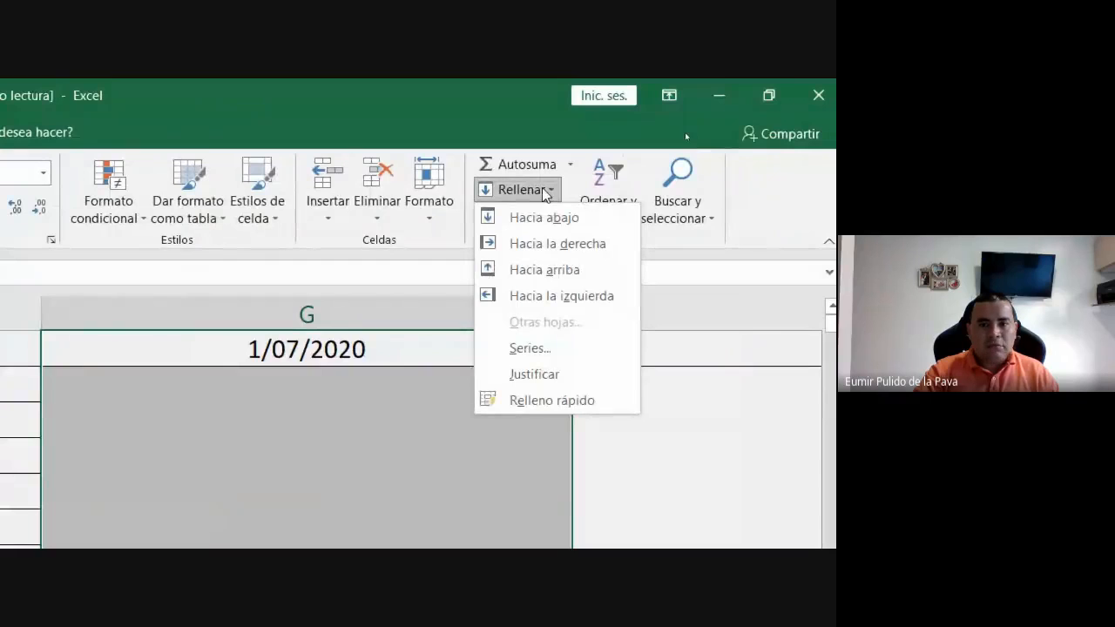
click(514, 348)
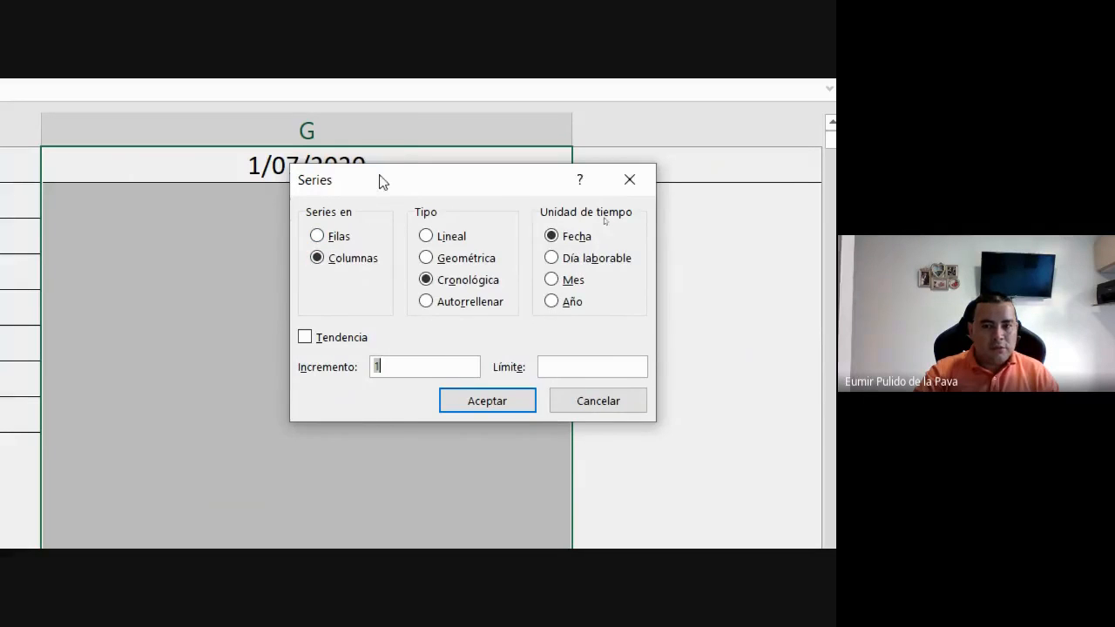
drag(381, 181, 684, 153)
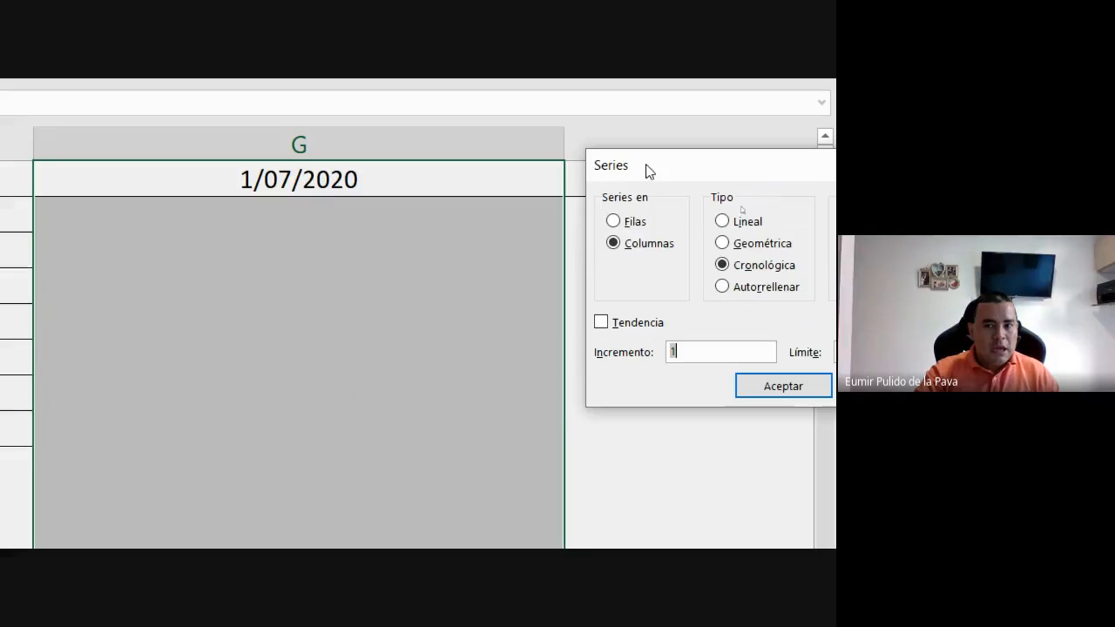
drag(645, 169, 485, 101)
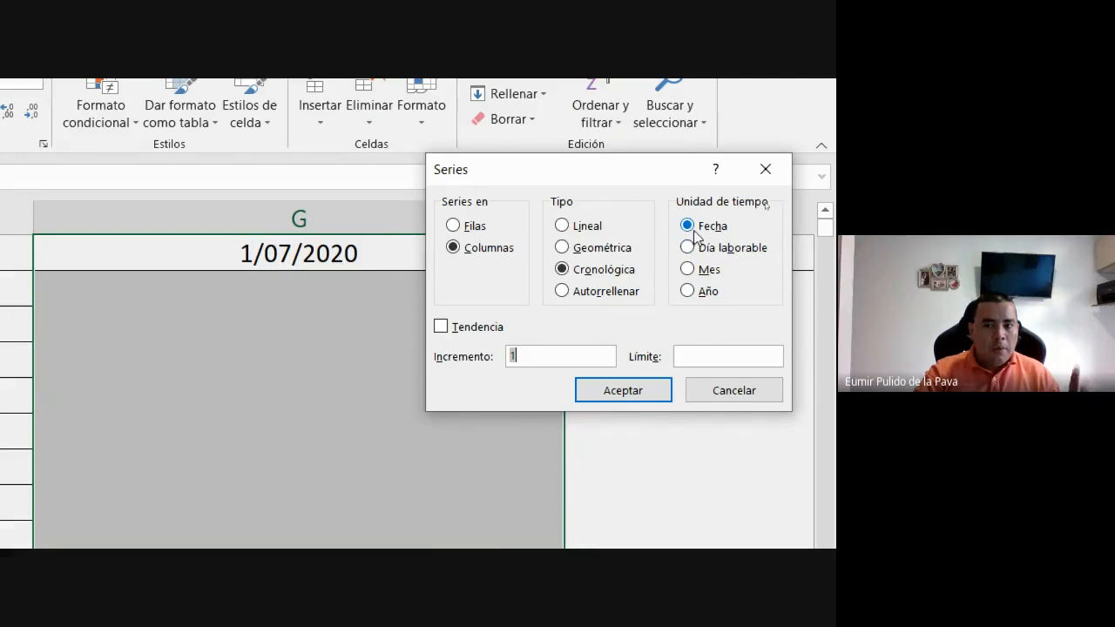
click(660, 394)
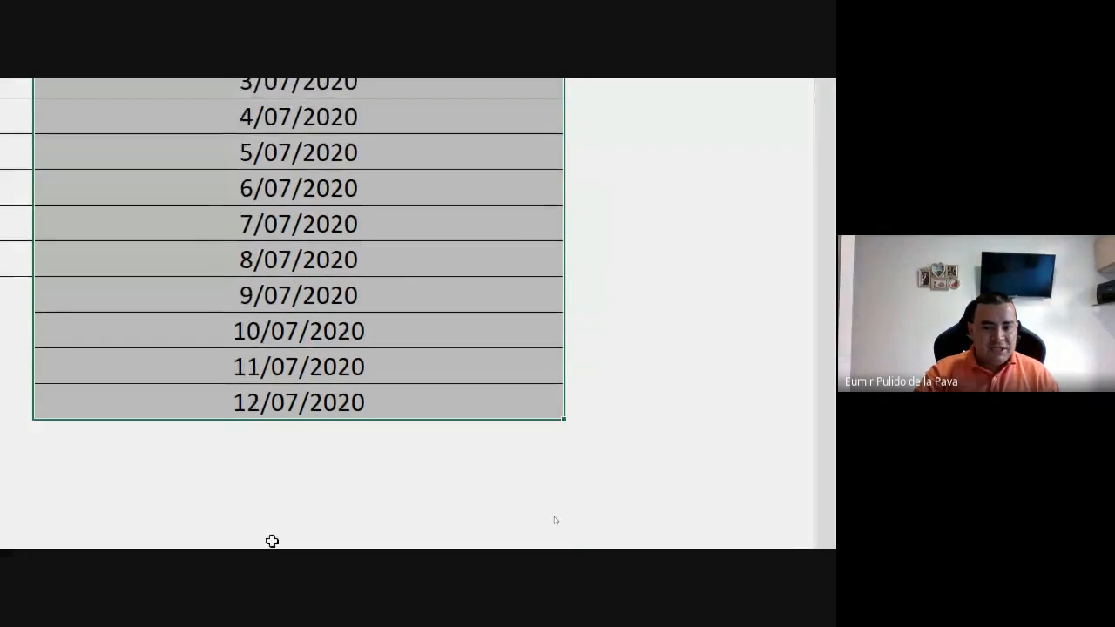
Reset the screen magnifier to 100% and switch to the Google Meet call in Chrome to read the class chat.
click(165, 526)
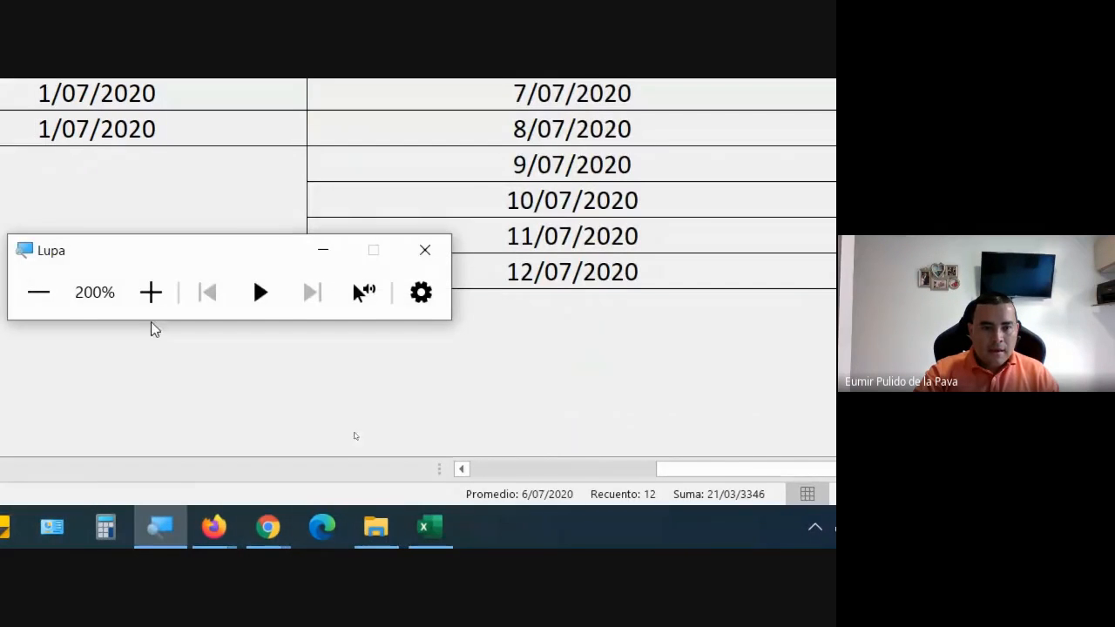
click(58, 292)
click(419, 540)
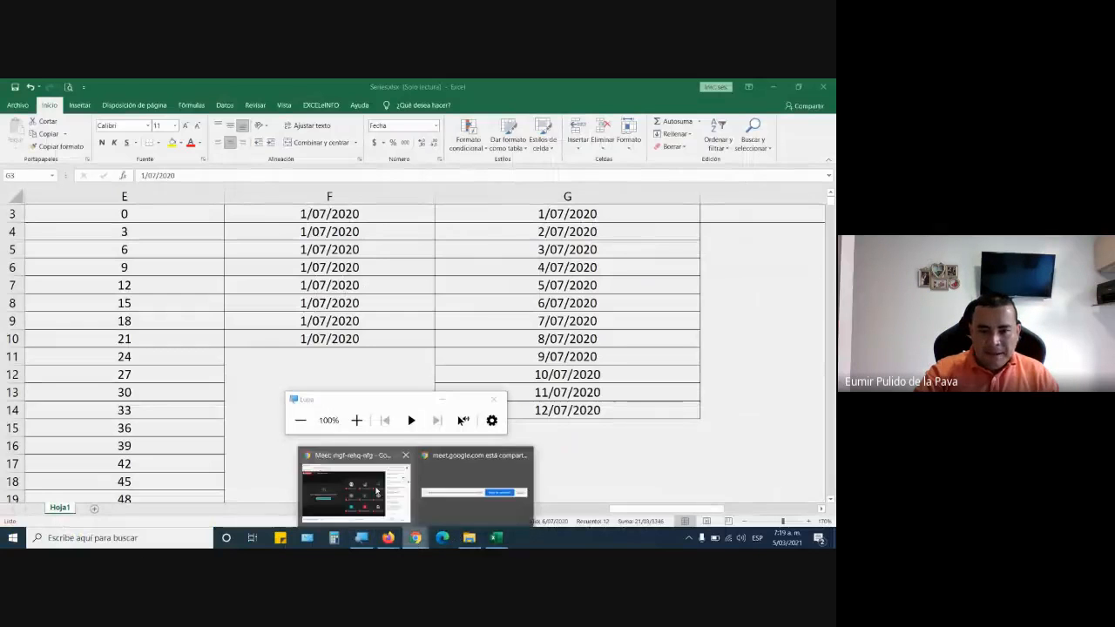
click(360, 489)
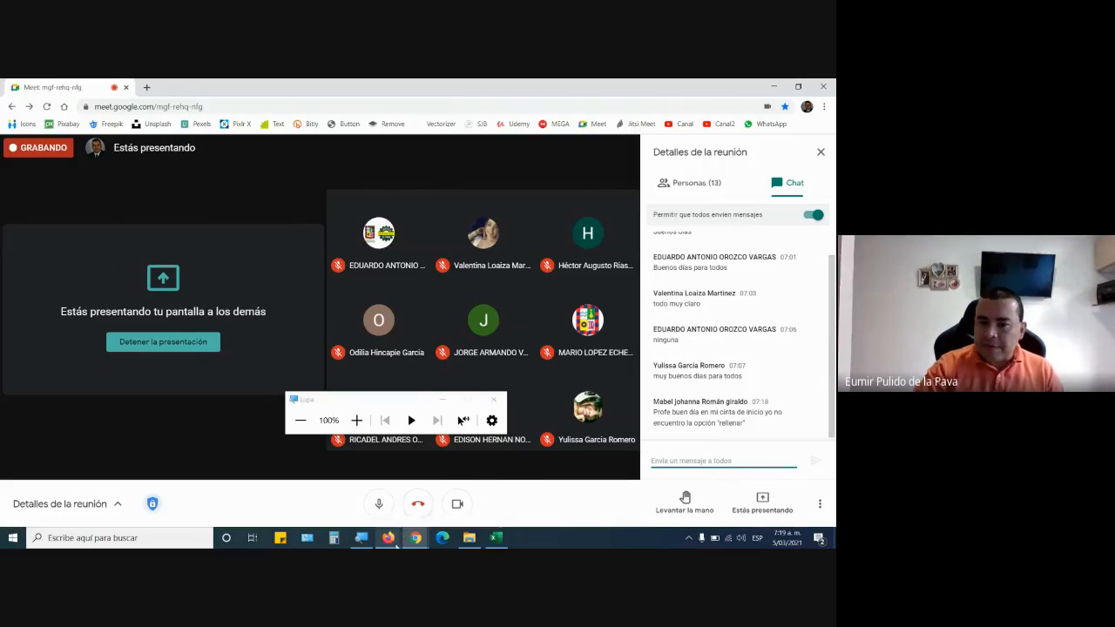
mouse_move(400, 544)
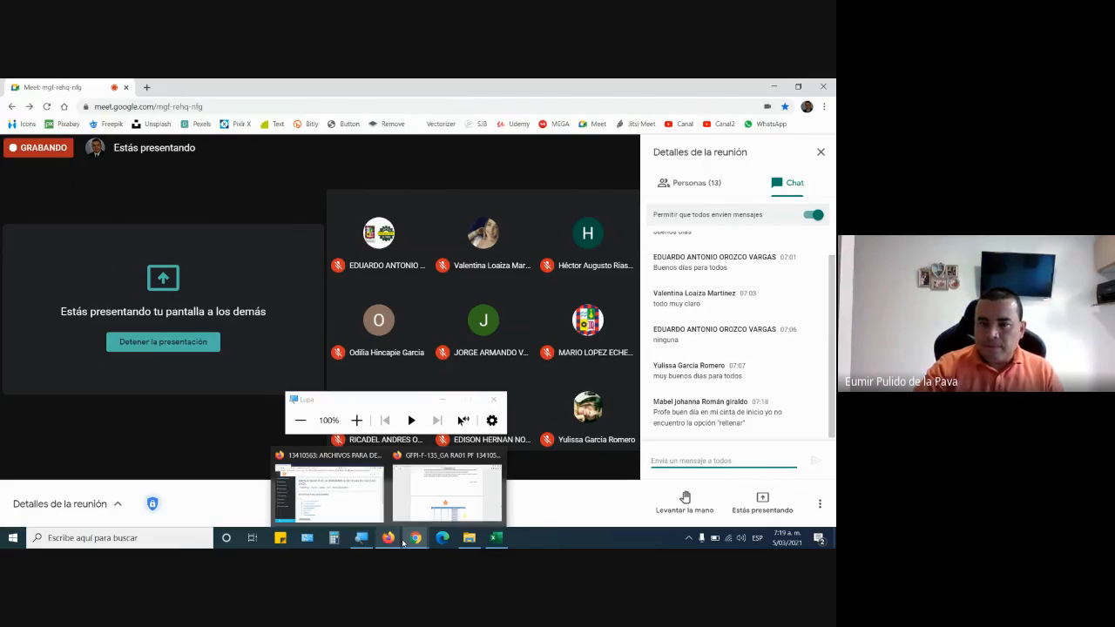
mouse_move(469, 537)
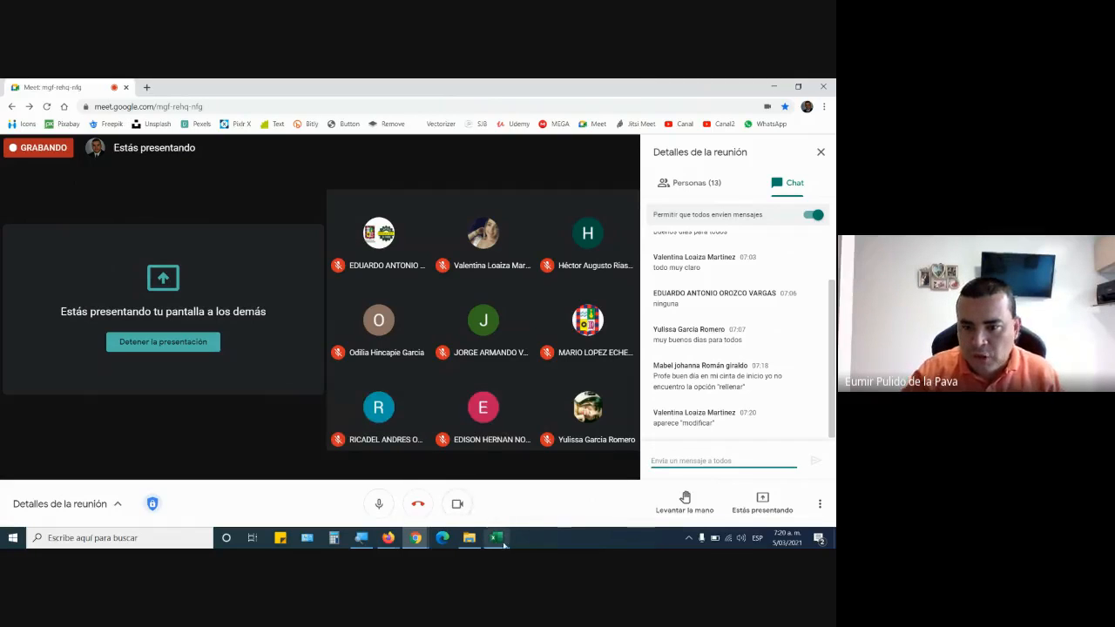
Switch back to Series.xlsx in Excel and review the Ejemplo8 heading in H1 about filling workdays.
click(503, 542)
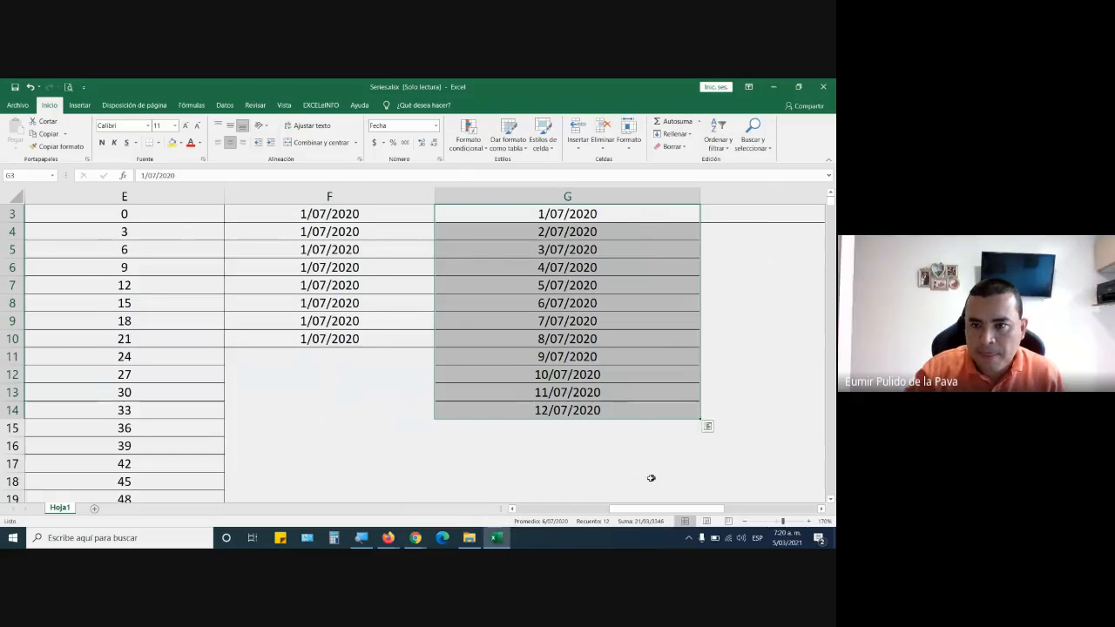
scroll(651, 478, up, 1)
drag(678, 510, 717, 501)
click(386, 237)
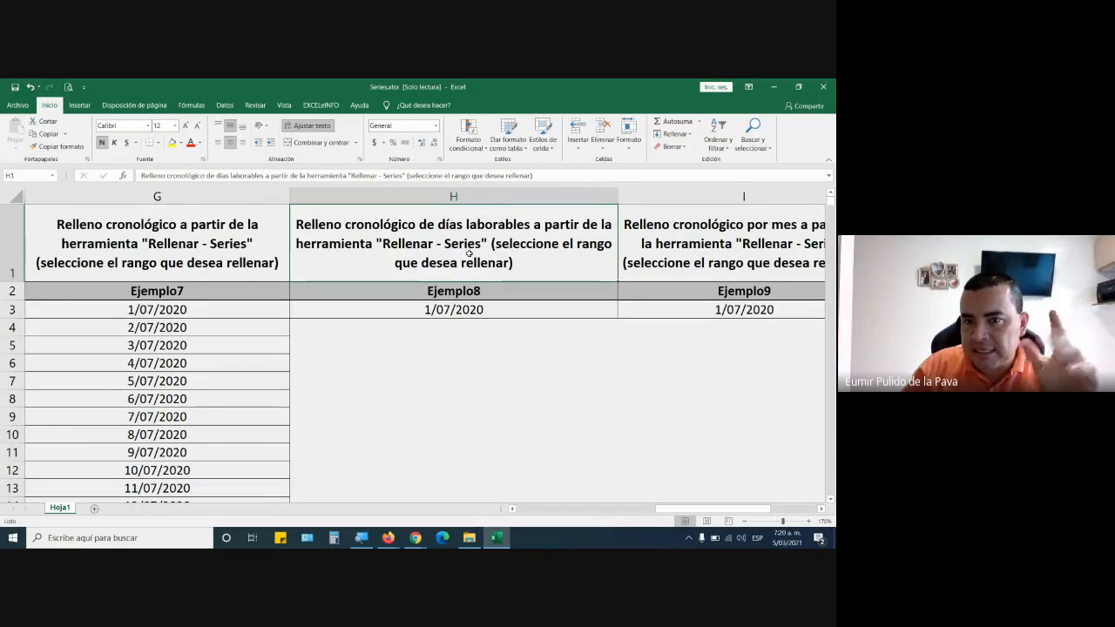
Fill H3 to H27 under Ejemplo8 with a chronological series, using Día laborable as the time unit and an increment of 1.
drag(531, 306, 637, 330)
scroll(637, 330, up, 4)
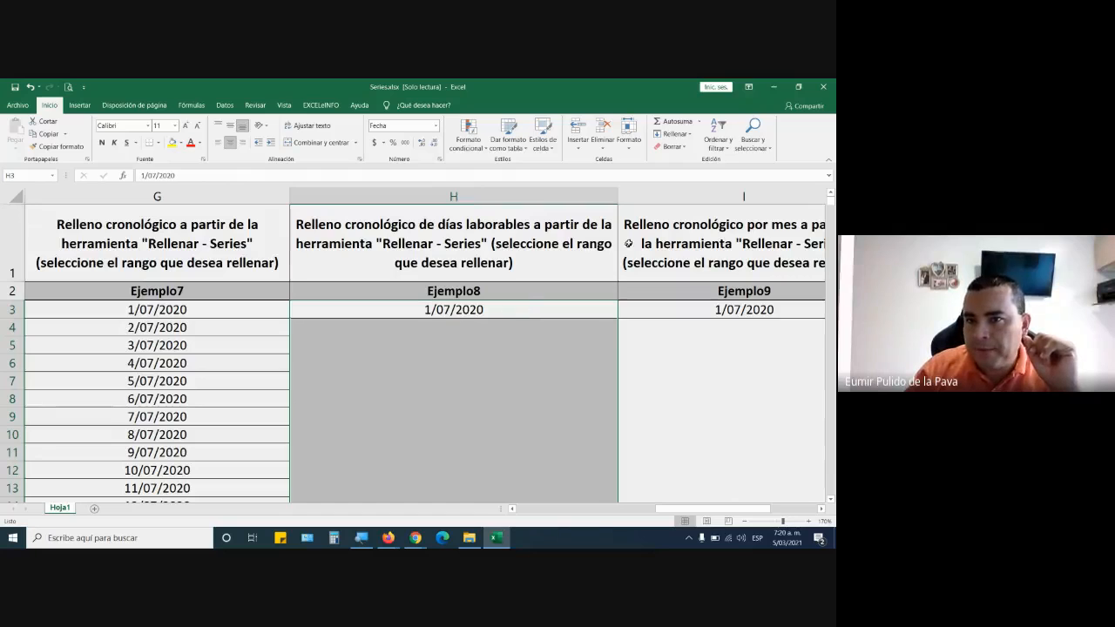
click(679, 134)
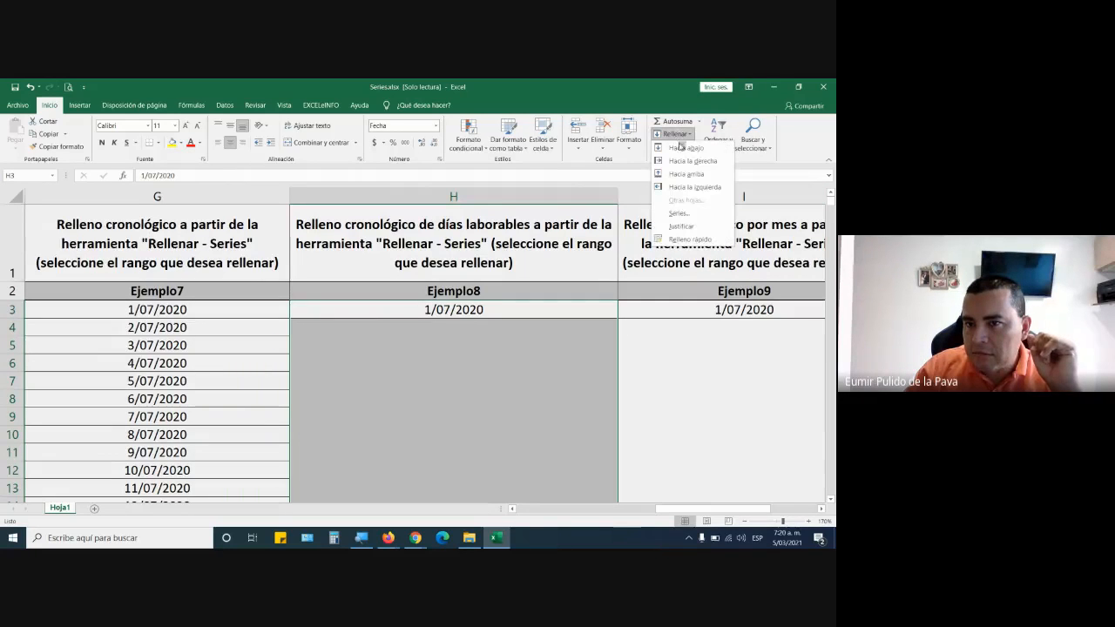
click(671, 213)
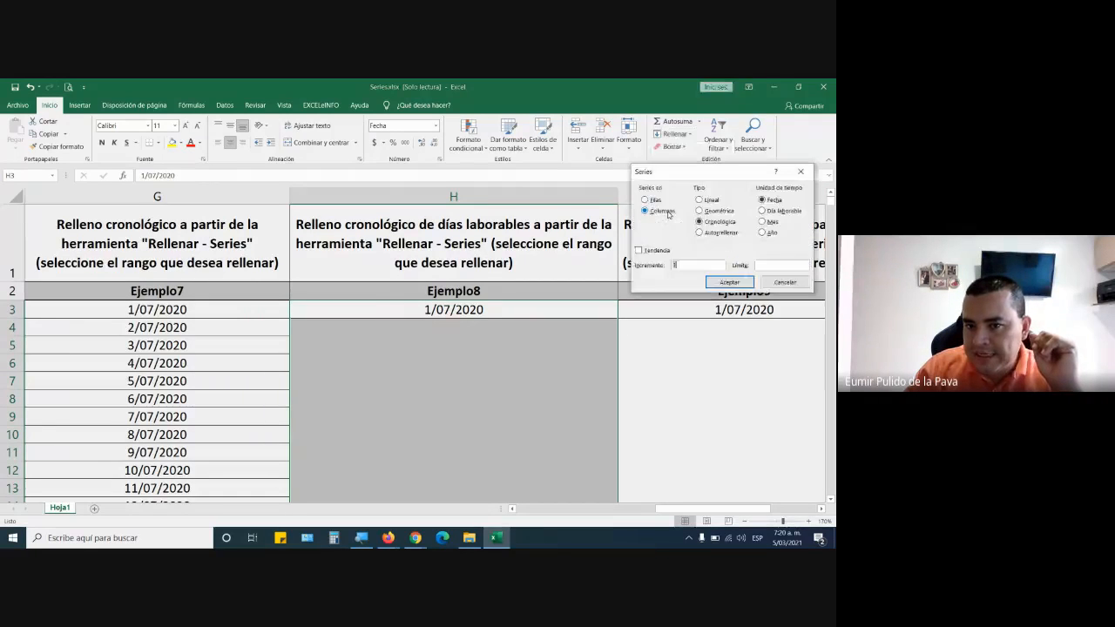
click(713, 223)
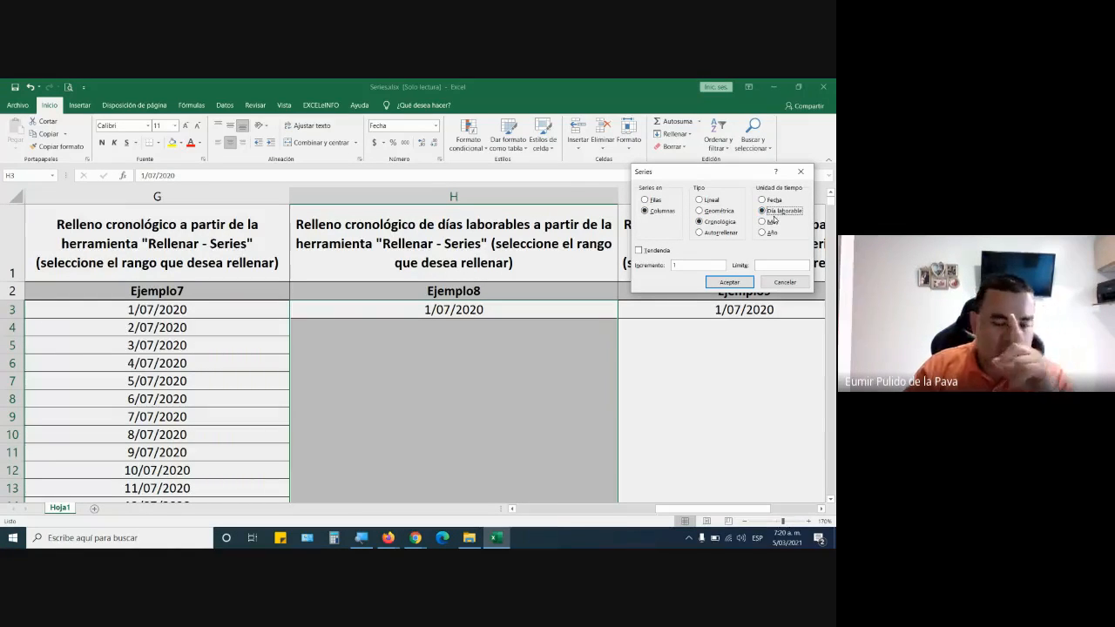
click(728, 282)
Review the filled Ejemplo8 workday dates, highlighting H3 to H10.
scroll(566, 348, down, 1)
scroll(523, 305, up, 1)
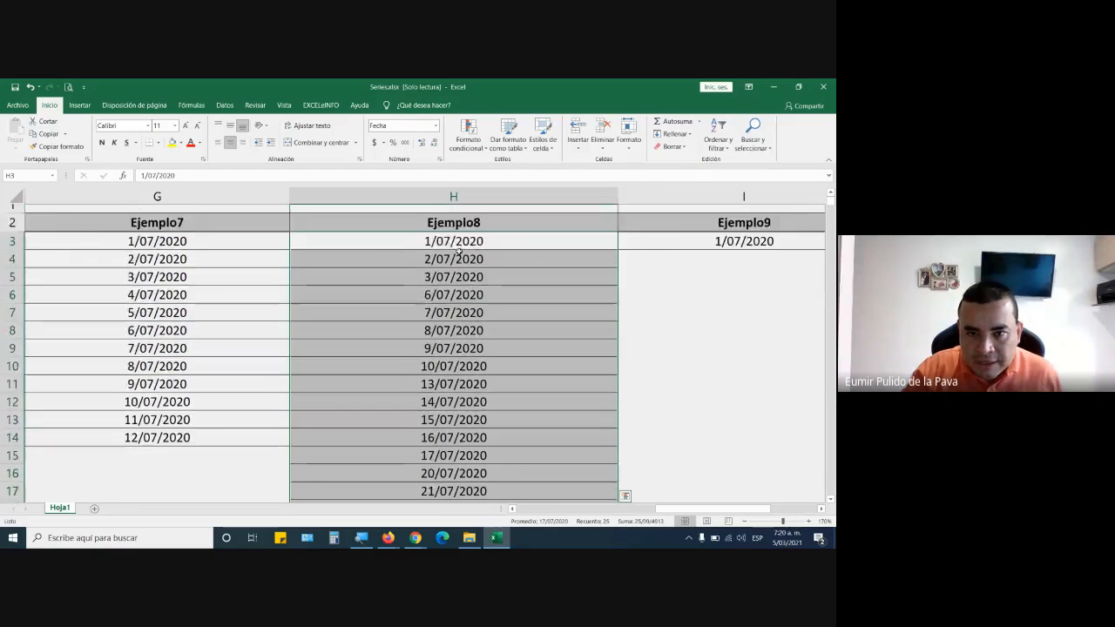
scroll(459, 251, up, 1)
drag(462, 309, 464, 433)
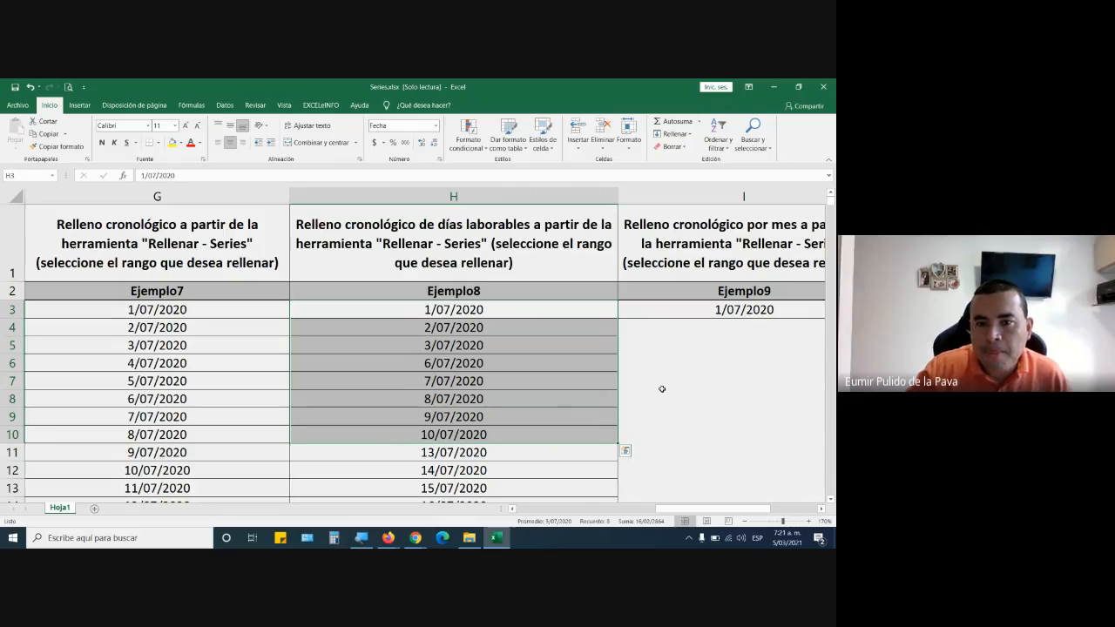
Switch to the Google Meet call in Chrome to check the class chat for new messages.
mouse_move(415, 537)
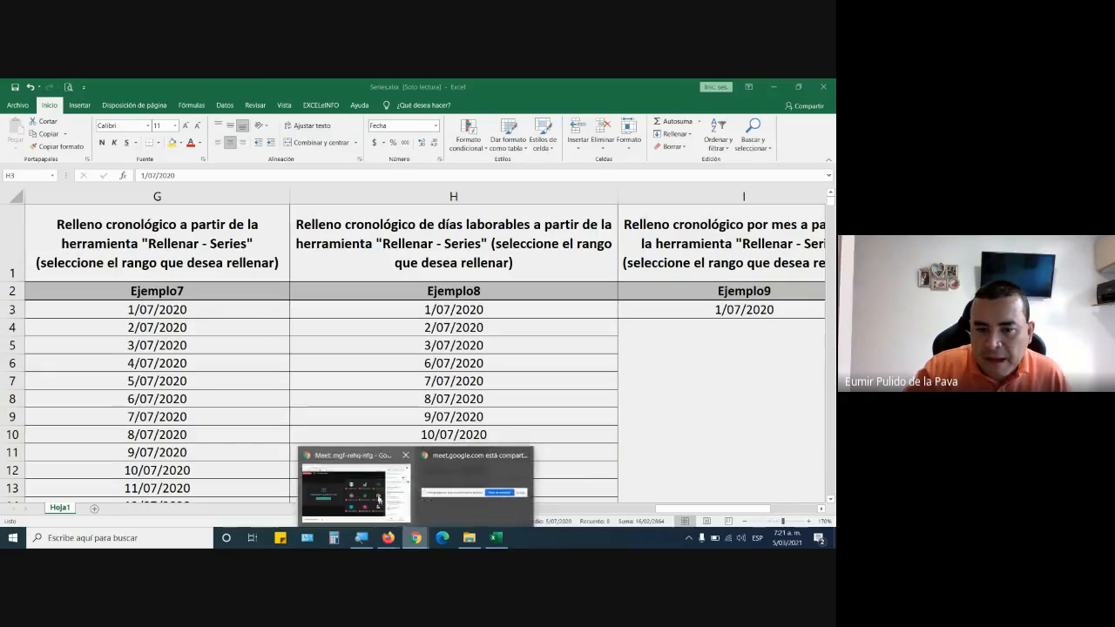
click(354, 485)
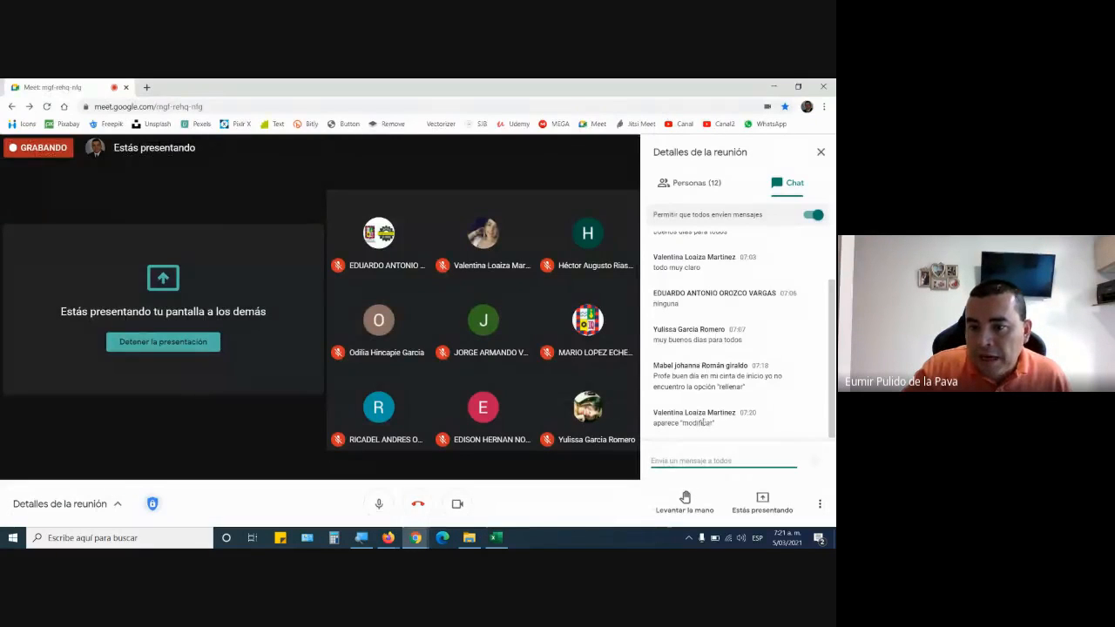
Switch to Series.xlsx in Excel and show the Rellenar options with the screen magnified to 200%.
mouse_move(492, 543)
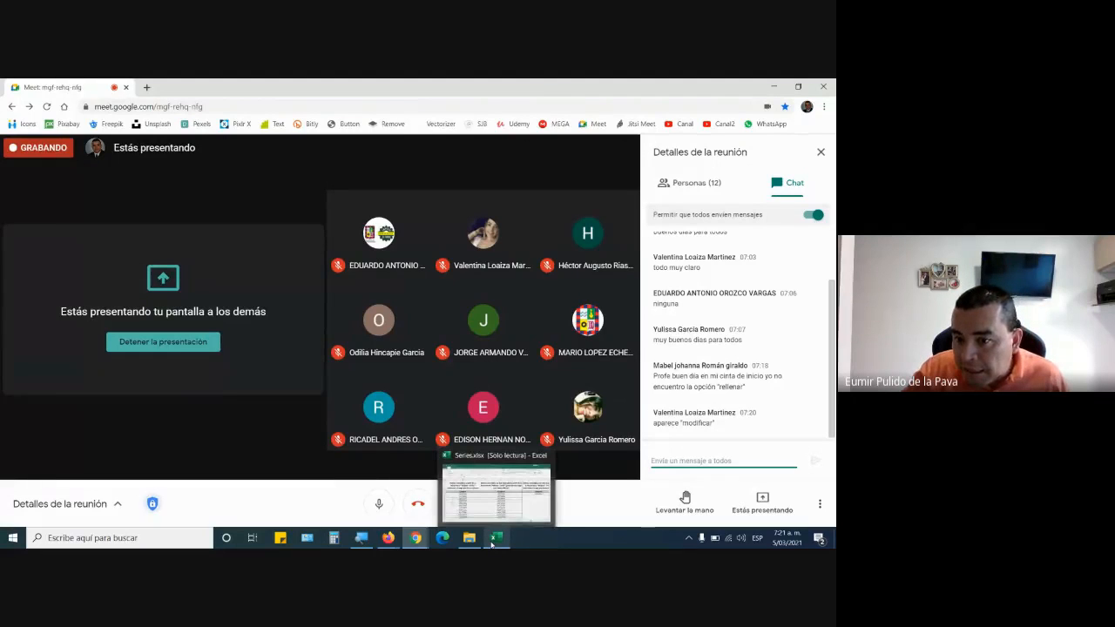
click(492, 542)
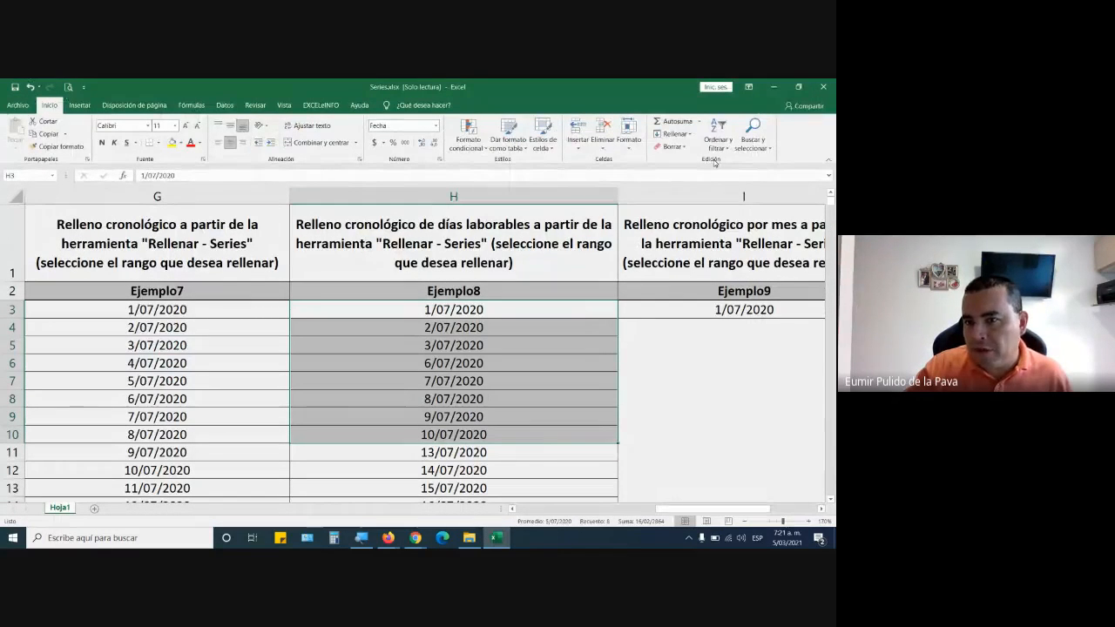
click(362, 538)
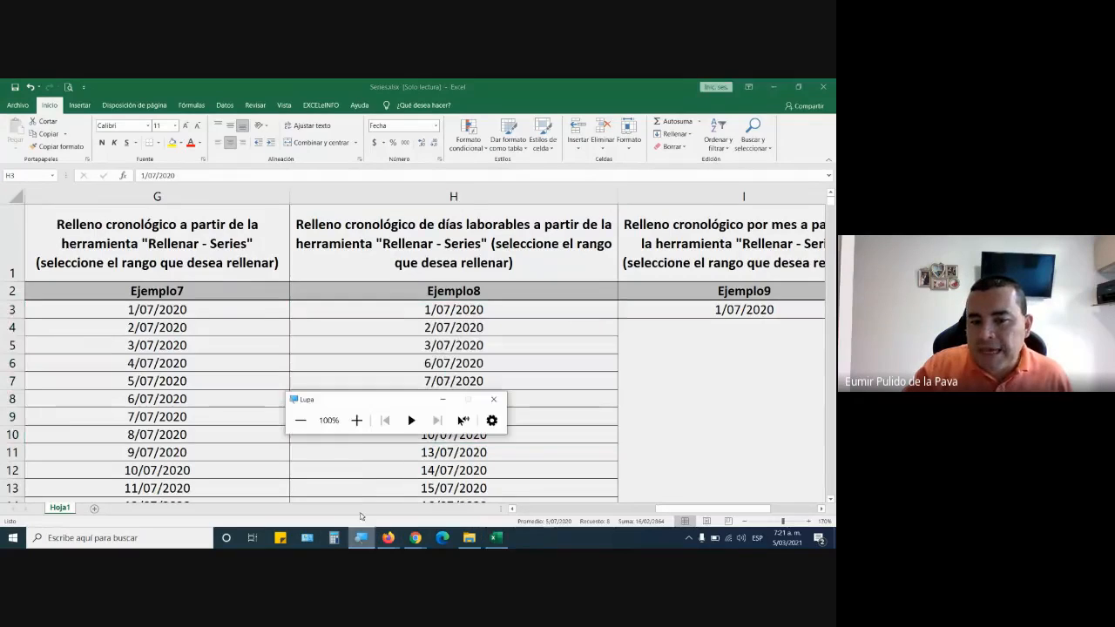
click(358, 426)
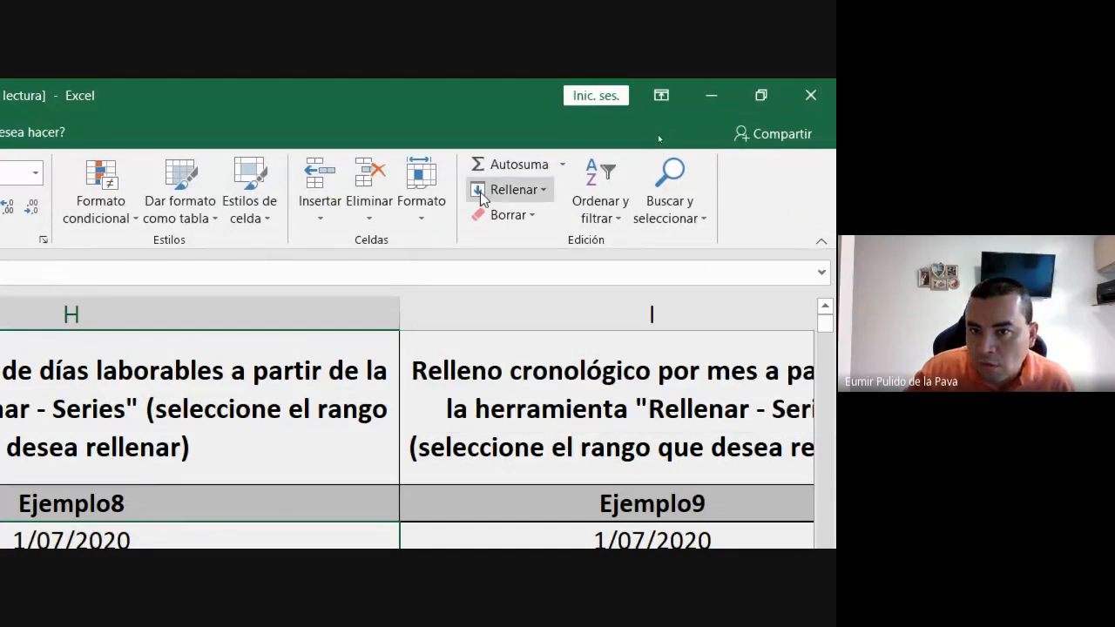
click(489, 193)
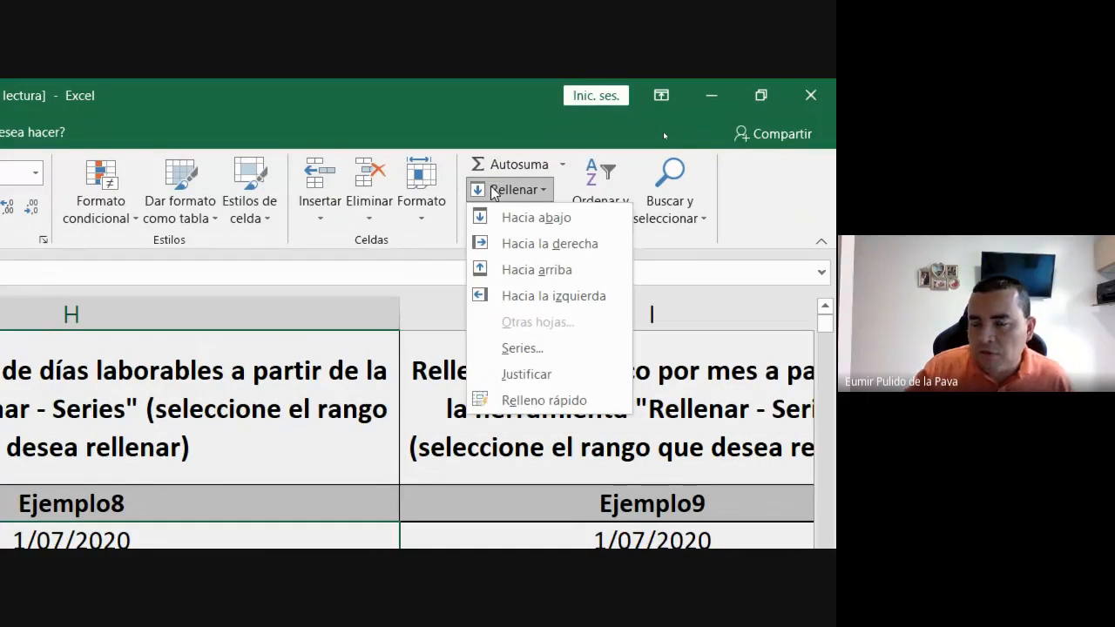
click(492, 191)
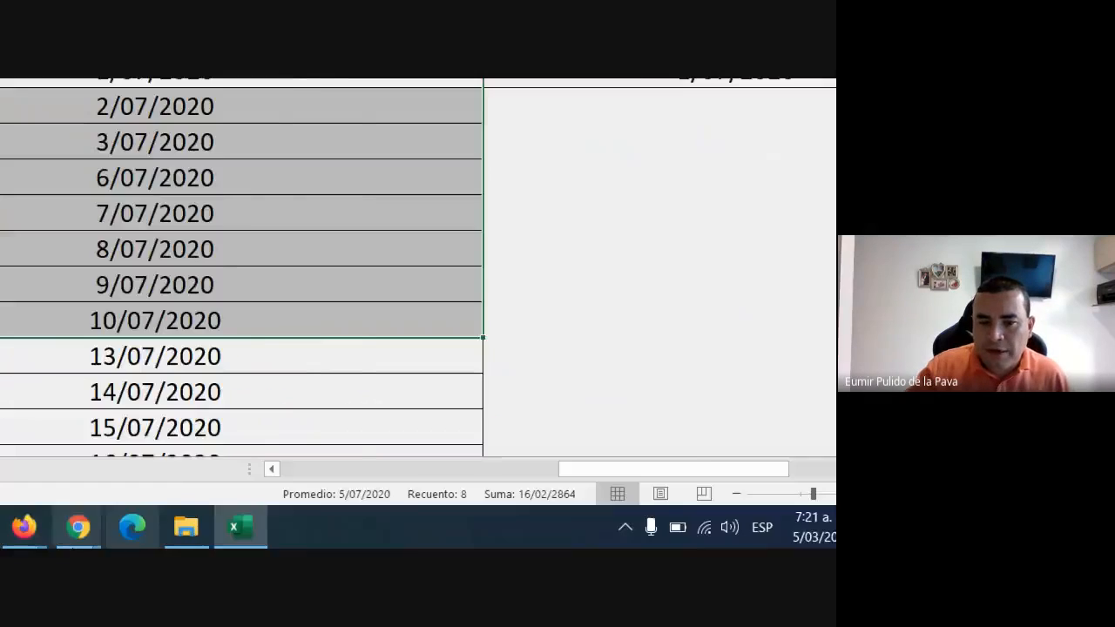
Reset the screen magnification to 100% and switch to the Google Meet call in Chrome to read the chat.
click(126, 529)
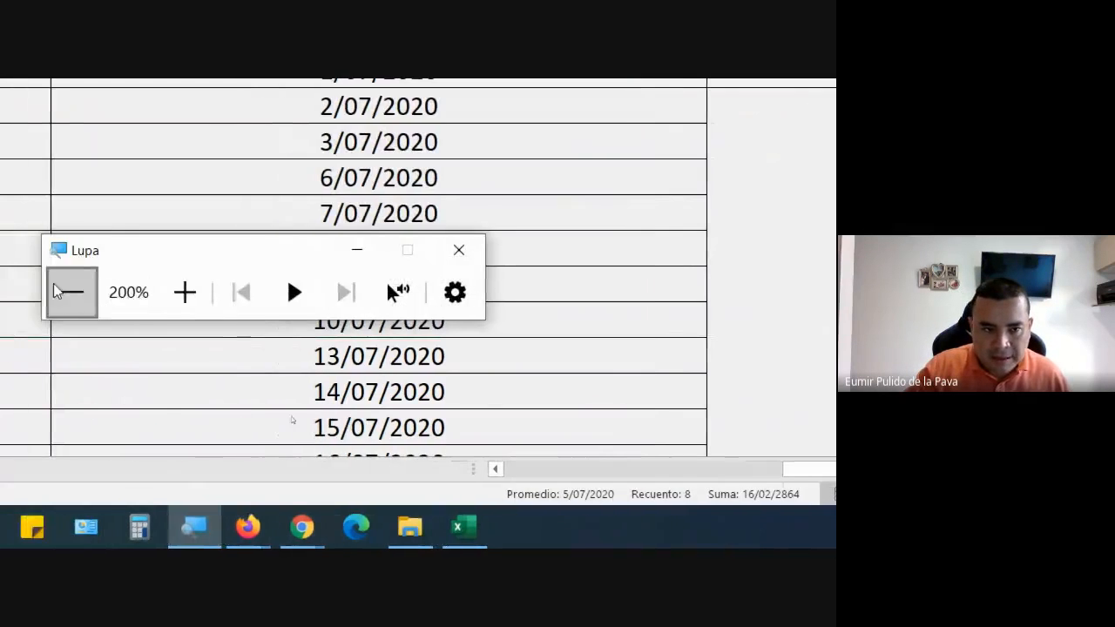
click(61, 290)
click(417, 542)
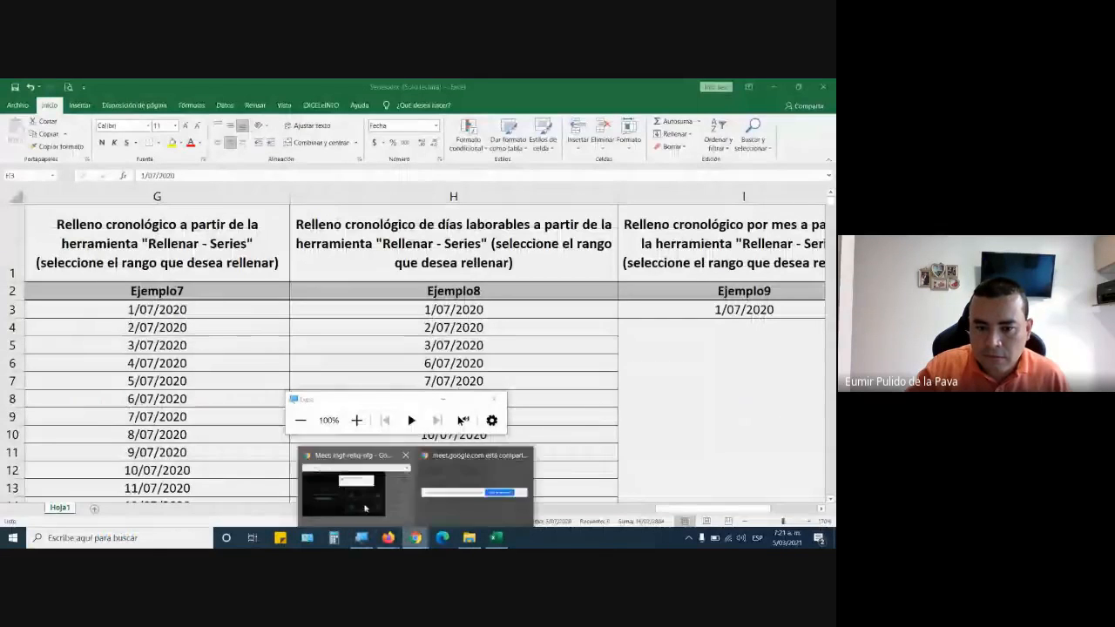
click(363, 507)
click(531, 213)
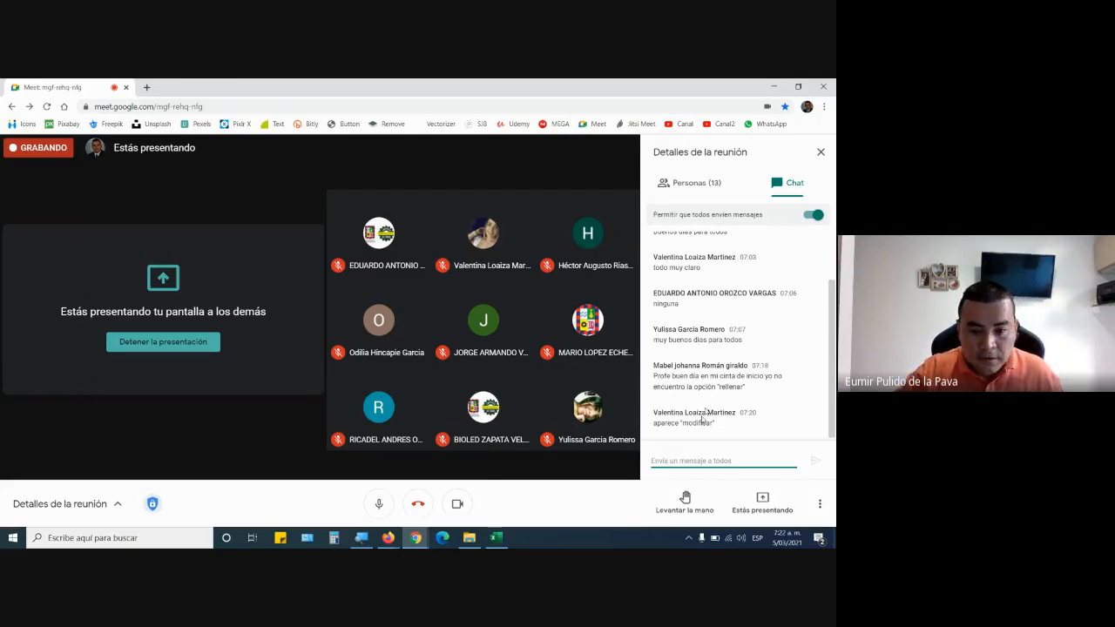
Return to Series.xlsx in Excel and show the Series fill settings for C3 under Ejemplo3, closing them without applying.
click(501, 540)
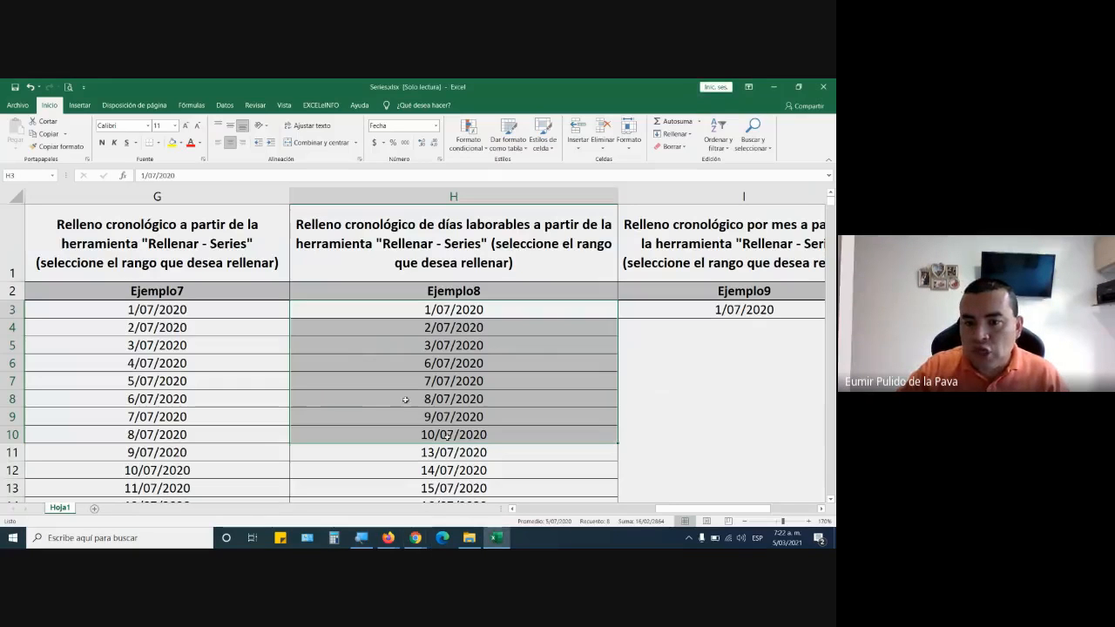
drag(658, 513, 542, 511)
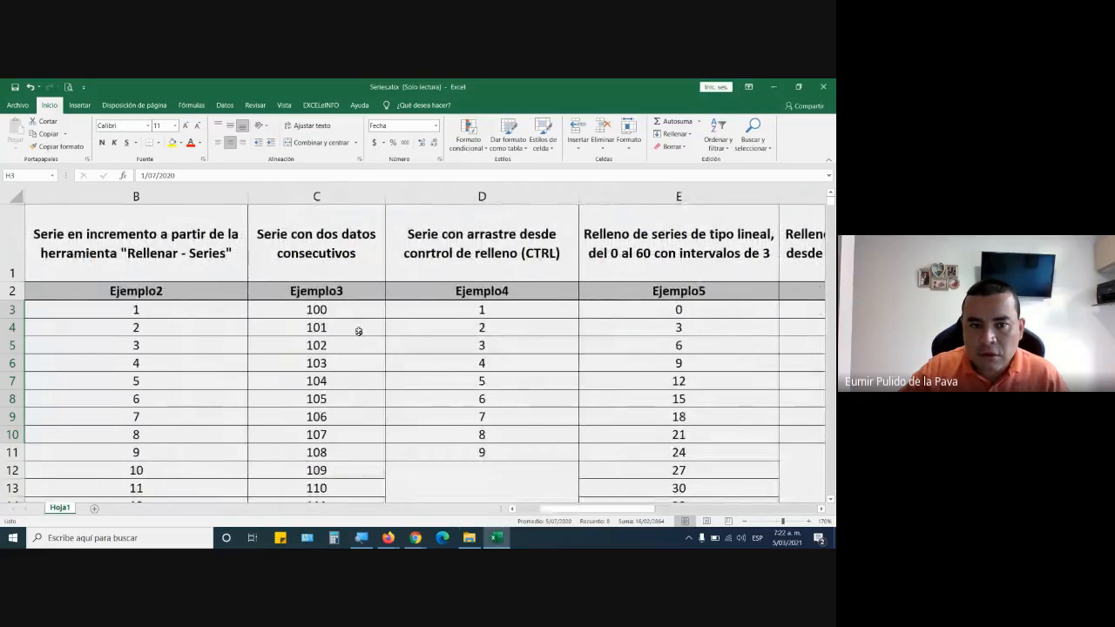
mouse_move(349, 307)
mouse_down()
mouse_move(351, 323)
mouse_move(353, 312)
mouse_up()
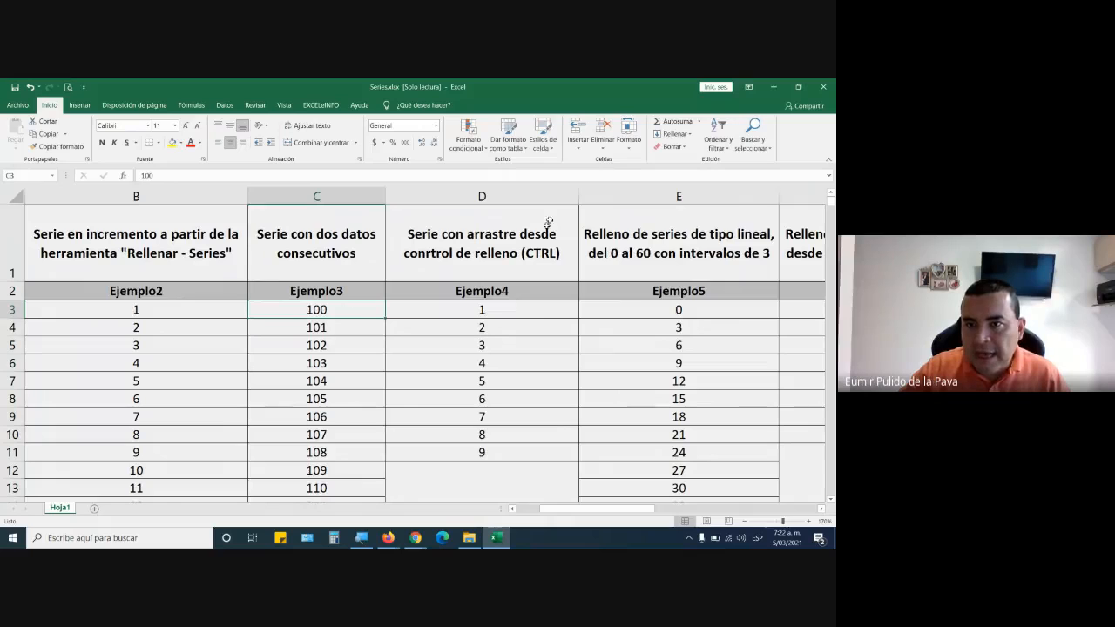
click(673, 133)
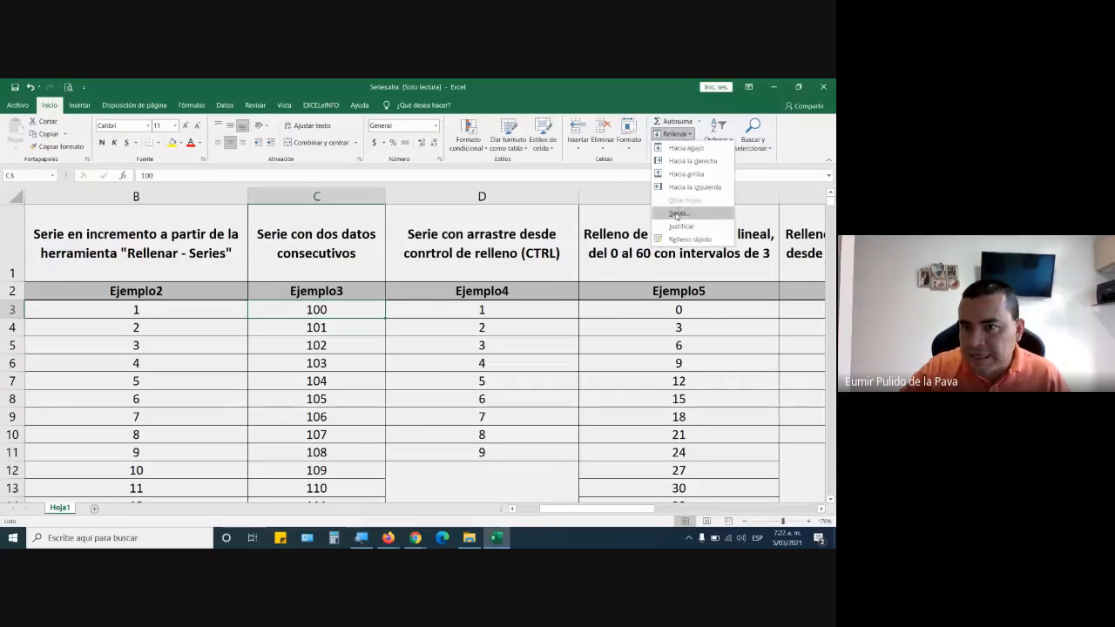
click(678, 214)
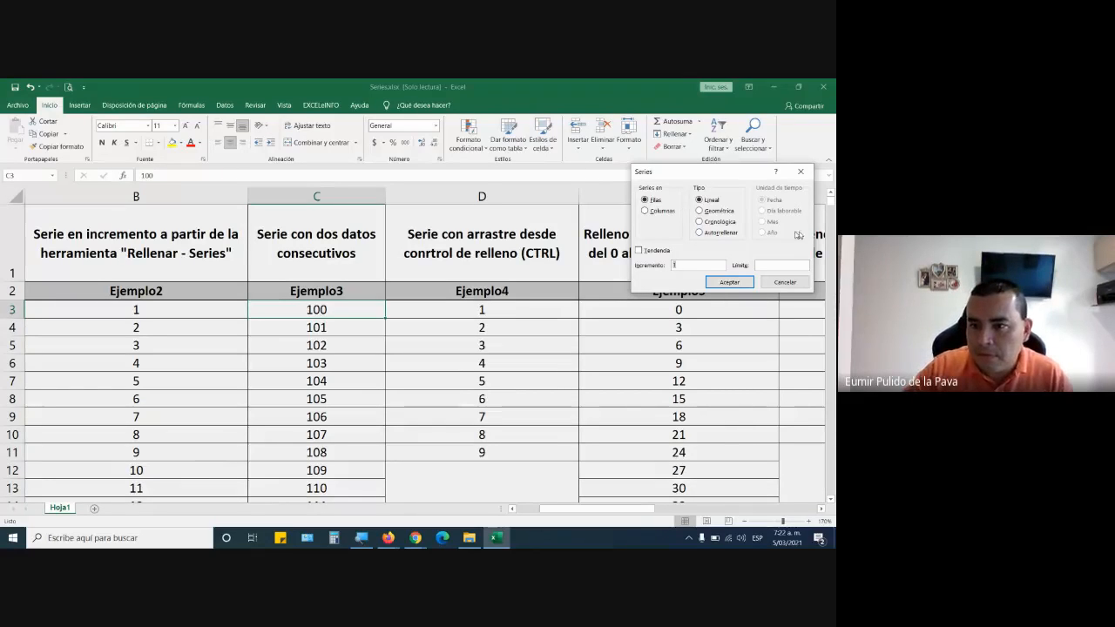
click(785, 282)
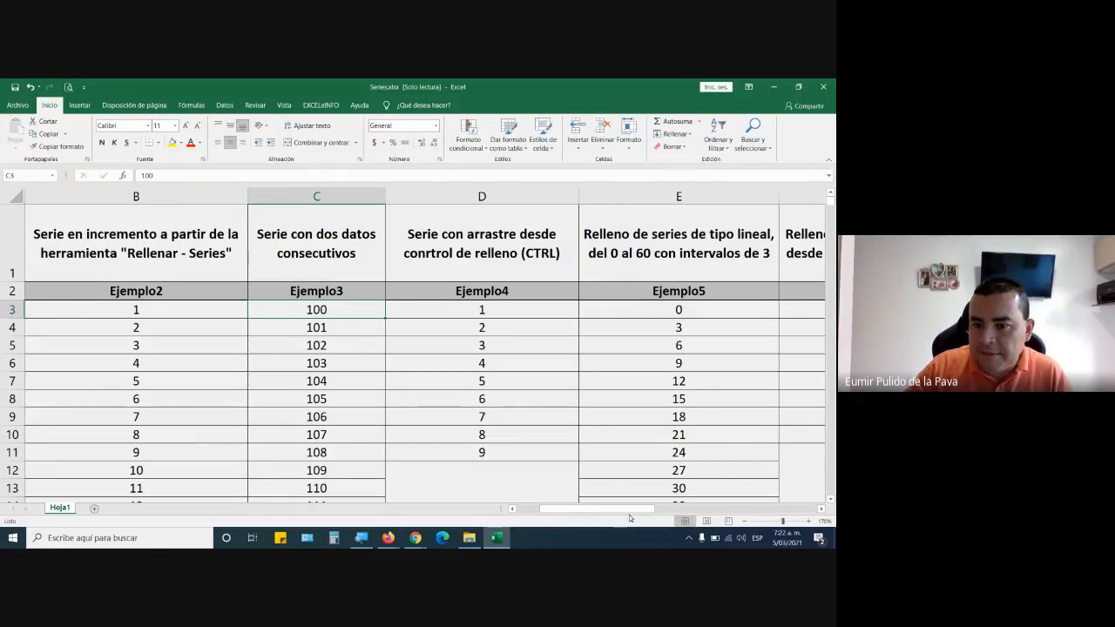
Go back to Ejemplo8 and highlight its workday dates from H3 to H10.
drag(632, 510, 791, 500)
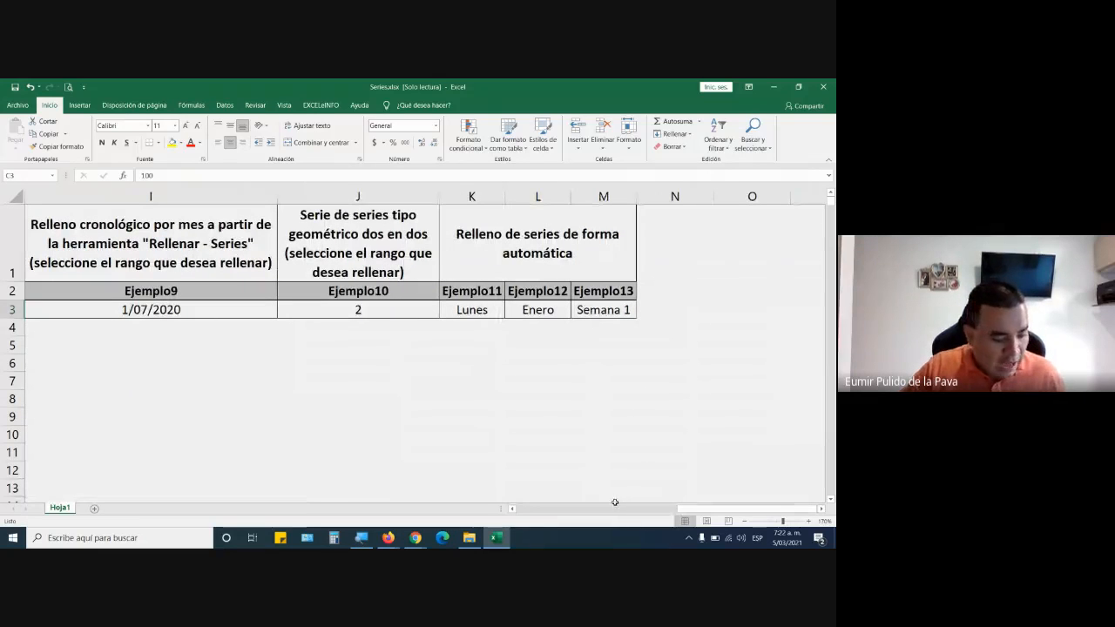
drag(729, 509, 687, 508)
drag(455, 309, 459, 445)
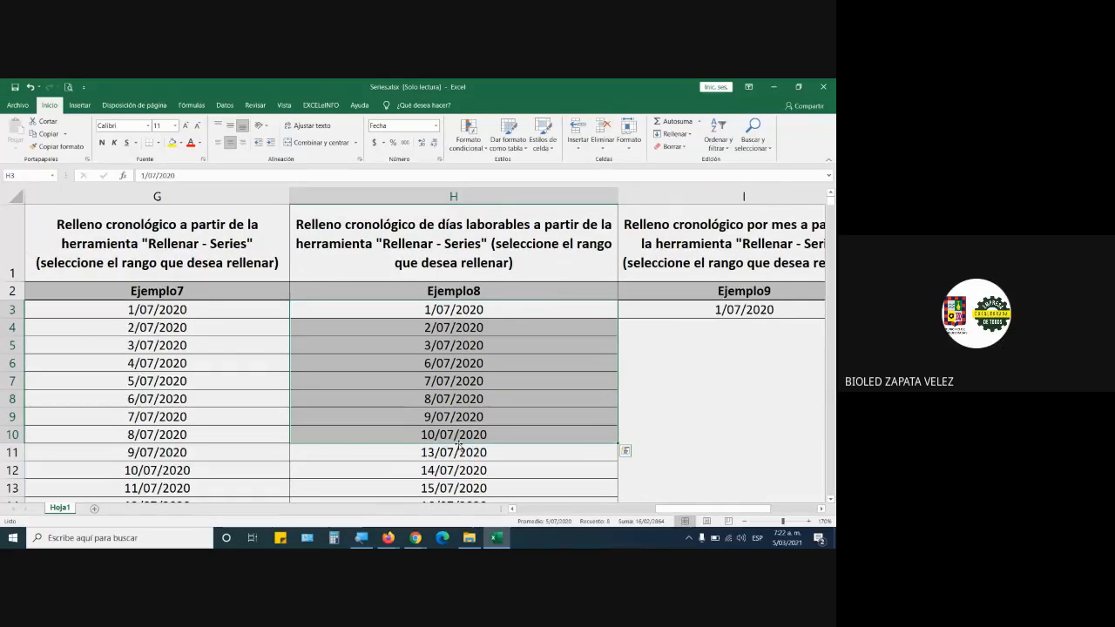
Switch to the Google Meet call in Chrome to check the chat and the participant who is speaking.
click(415, 537)
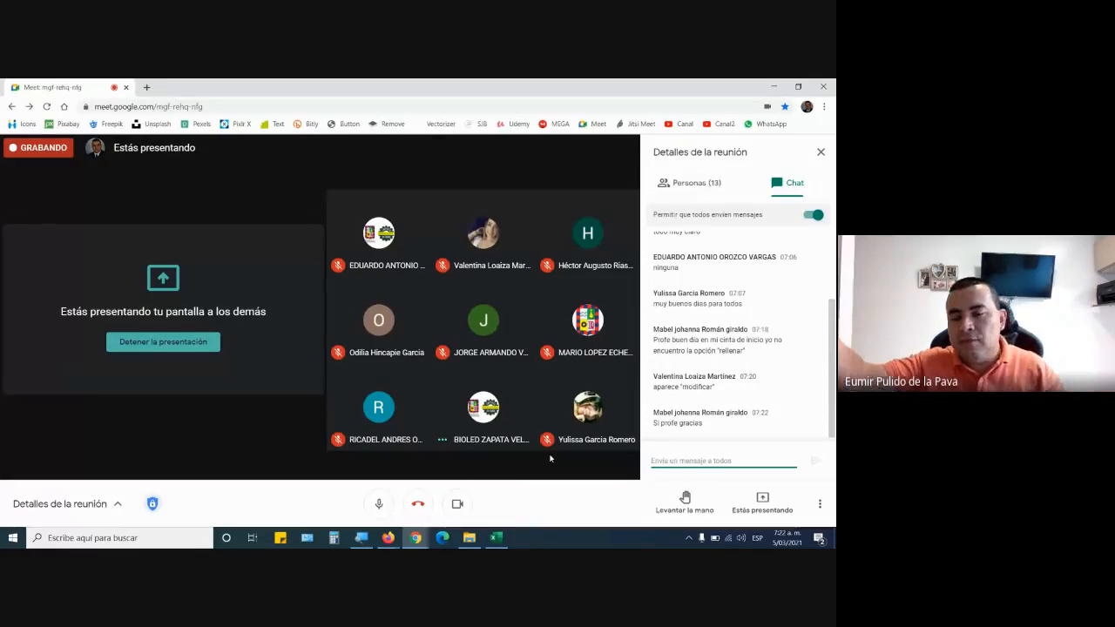
key(alt+Tab)
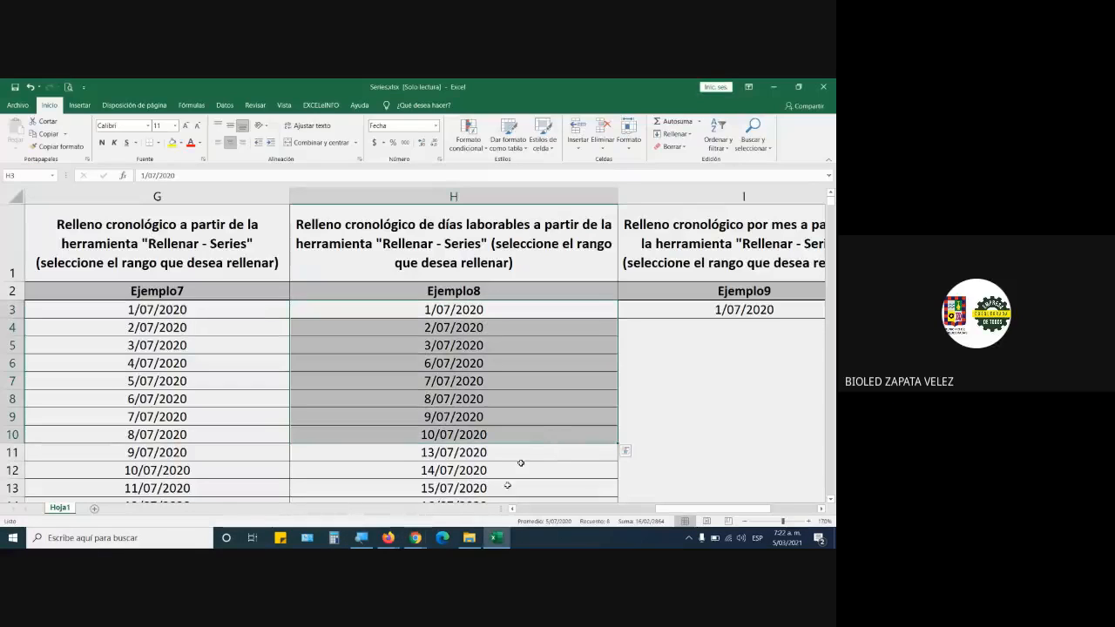
click(418, 538)
click(381, 497)
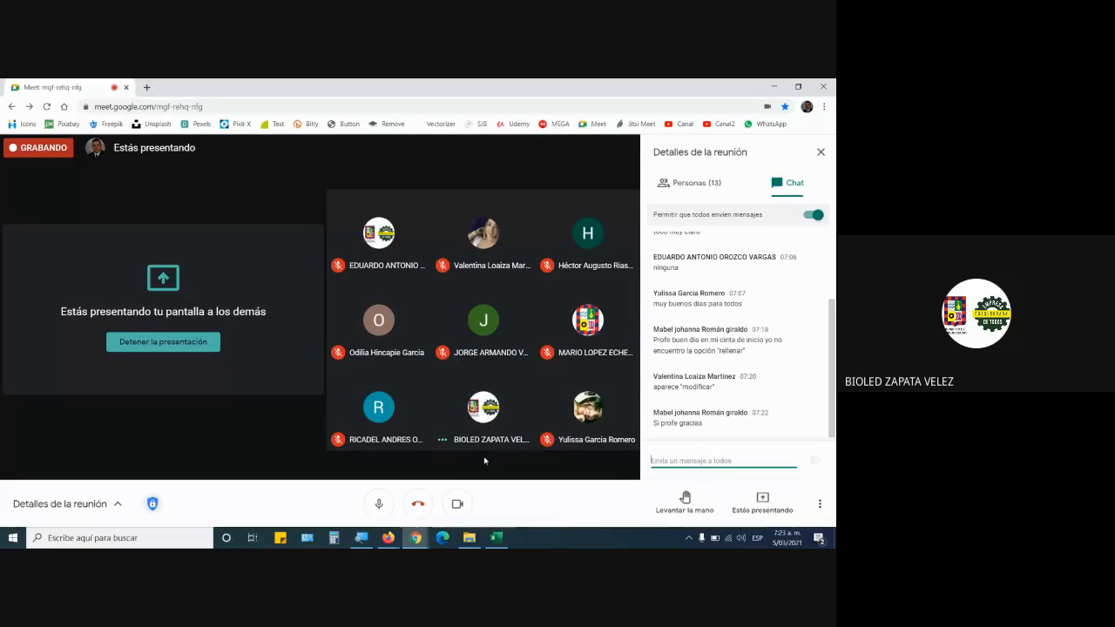
mouse_move(486, 409)
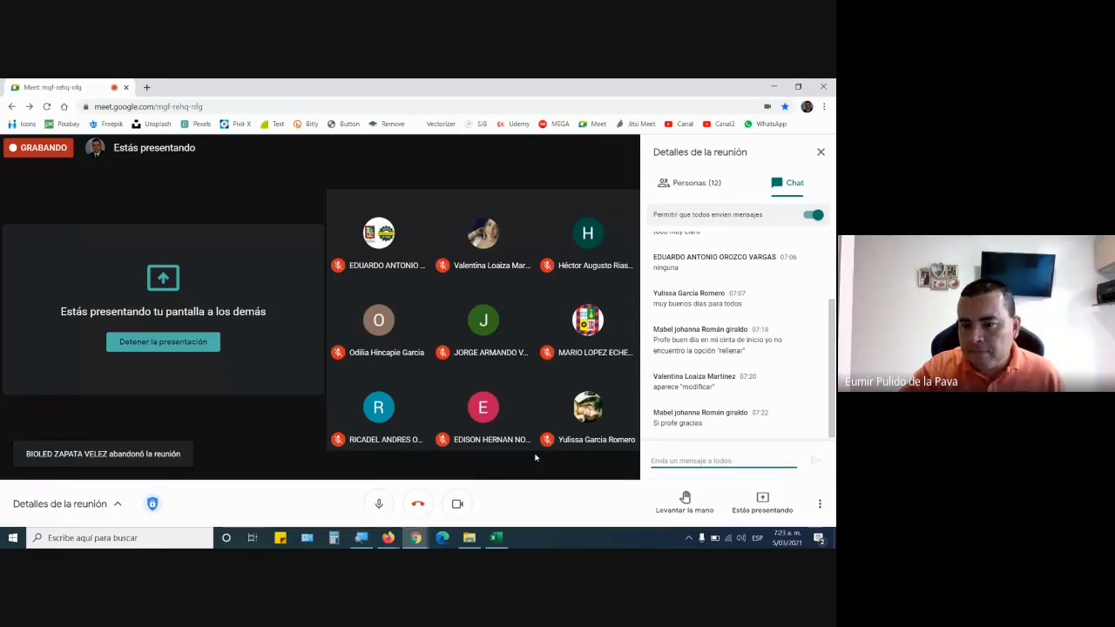
Switch back to Excel and review the Ejemplo8 dates around each skipped weekend, at H5, H6, H10 and H11.
key(alt+Tab)
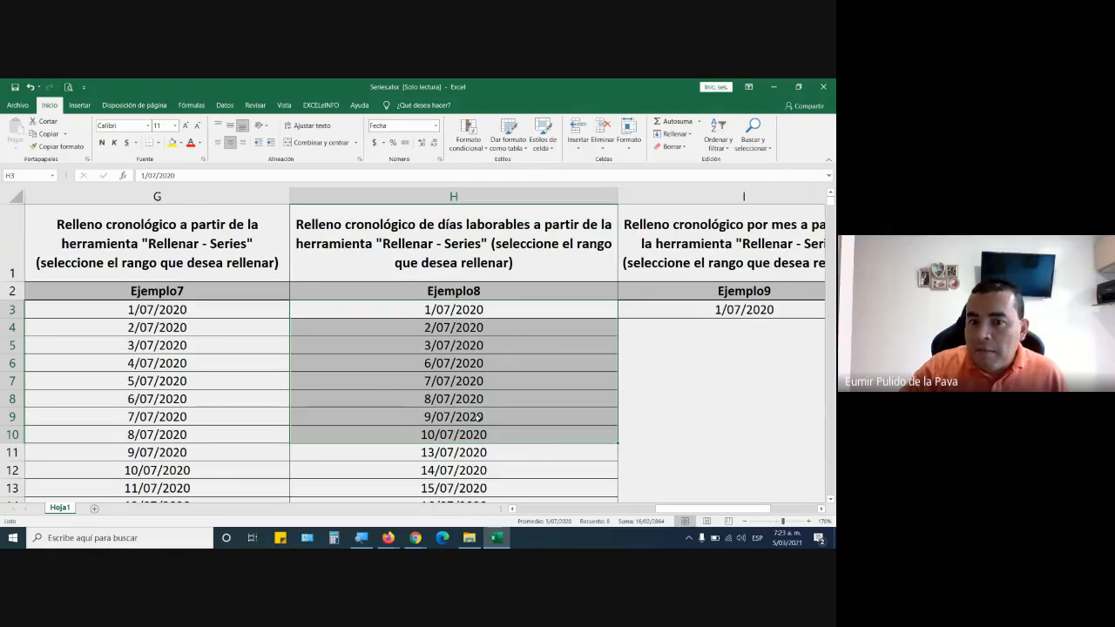
scroll(478, 418, down, 1)
scroll(478, 418, up, 1)
click(423, 345)
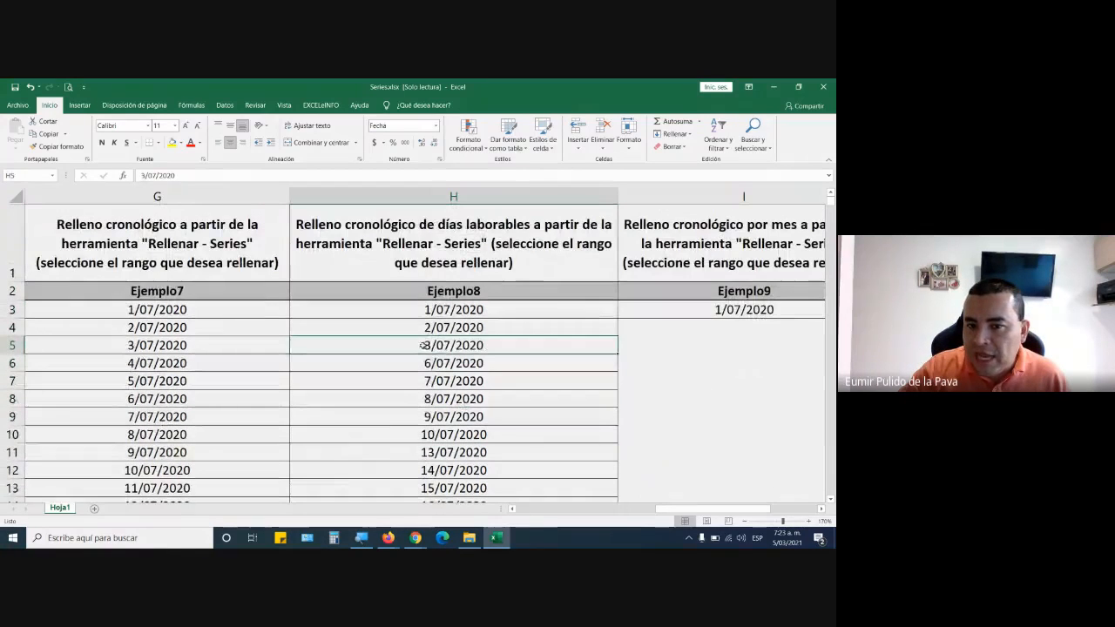
click(424, 367)
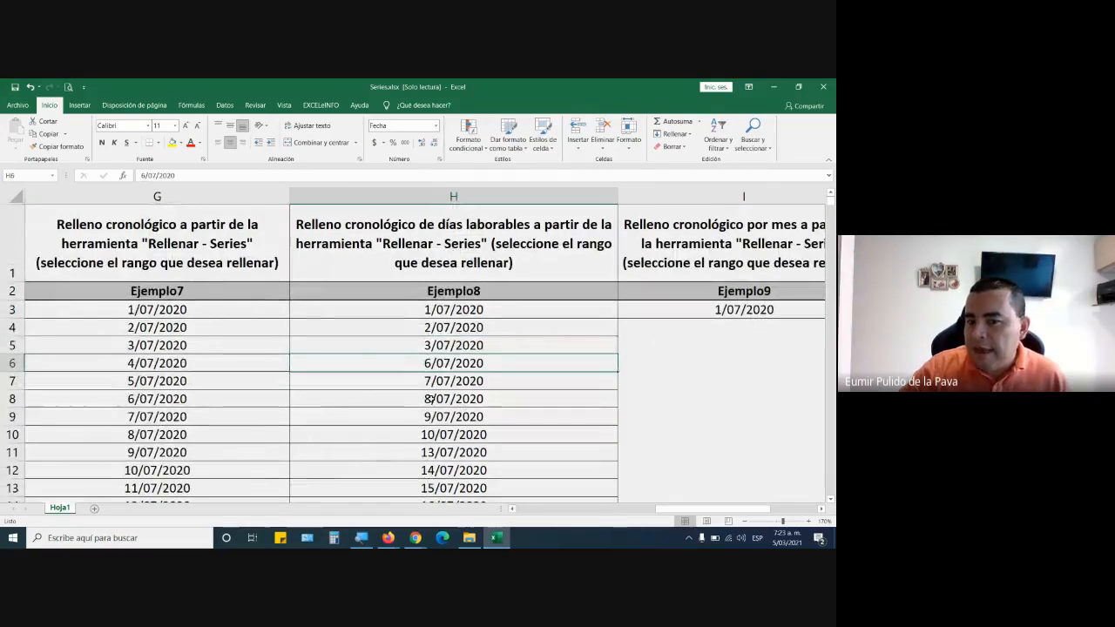
click(435, 435)
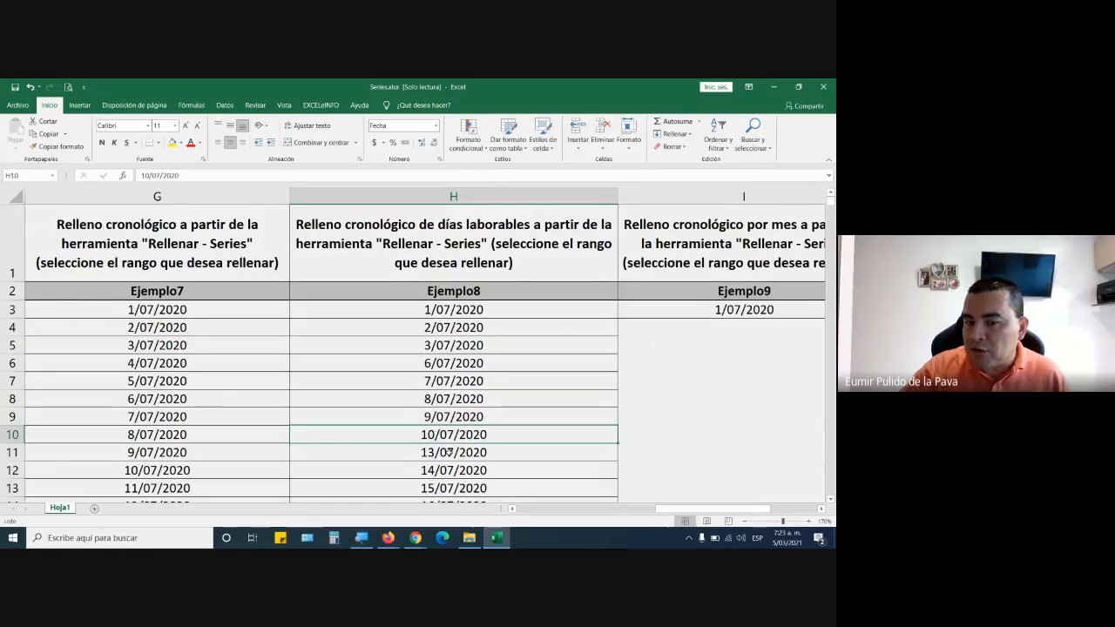
click(449, 451)
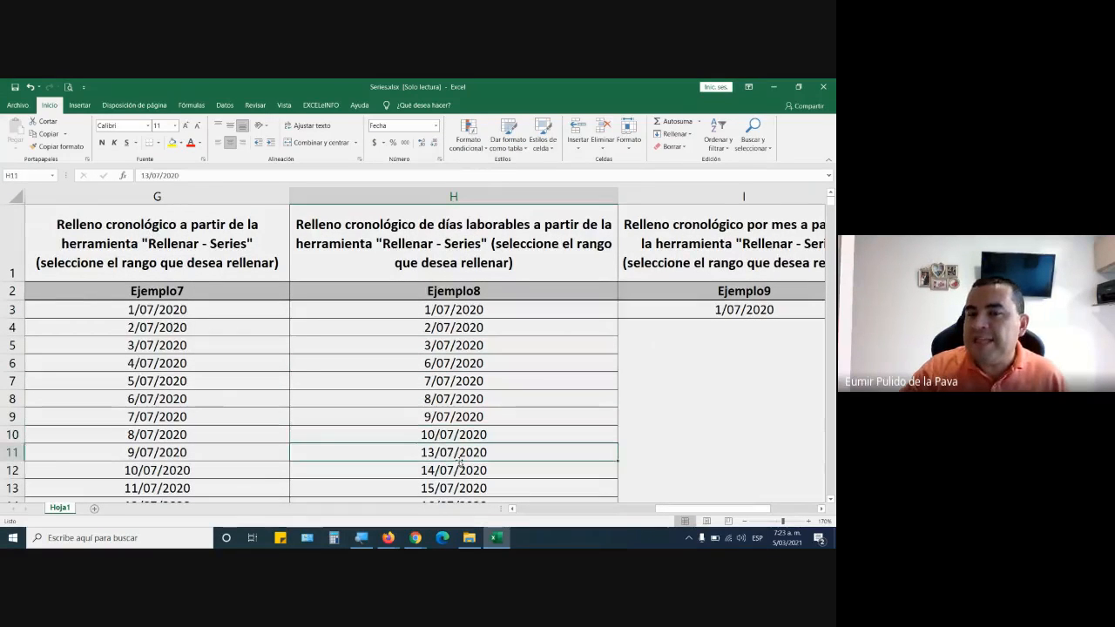
Show the Series time unit options for H3 under Ejemplo8, closing the settings without applying them.
click(493, 311)
click(672, 133)
click(681, 213)
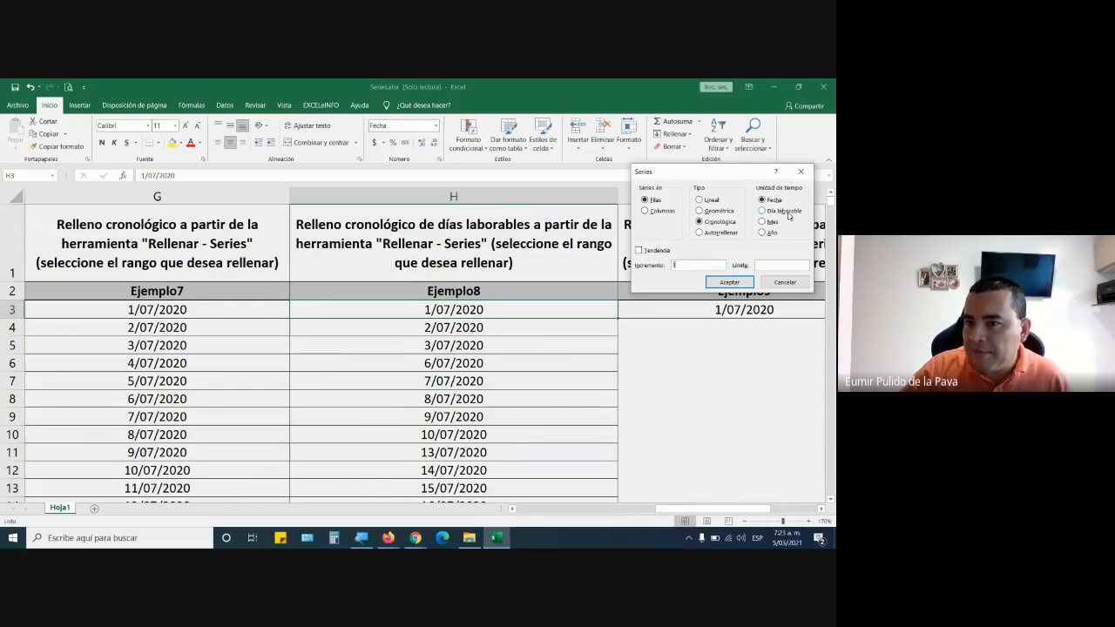
click(785, 281)
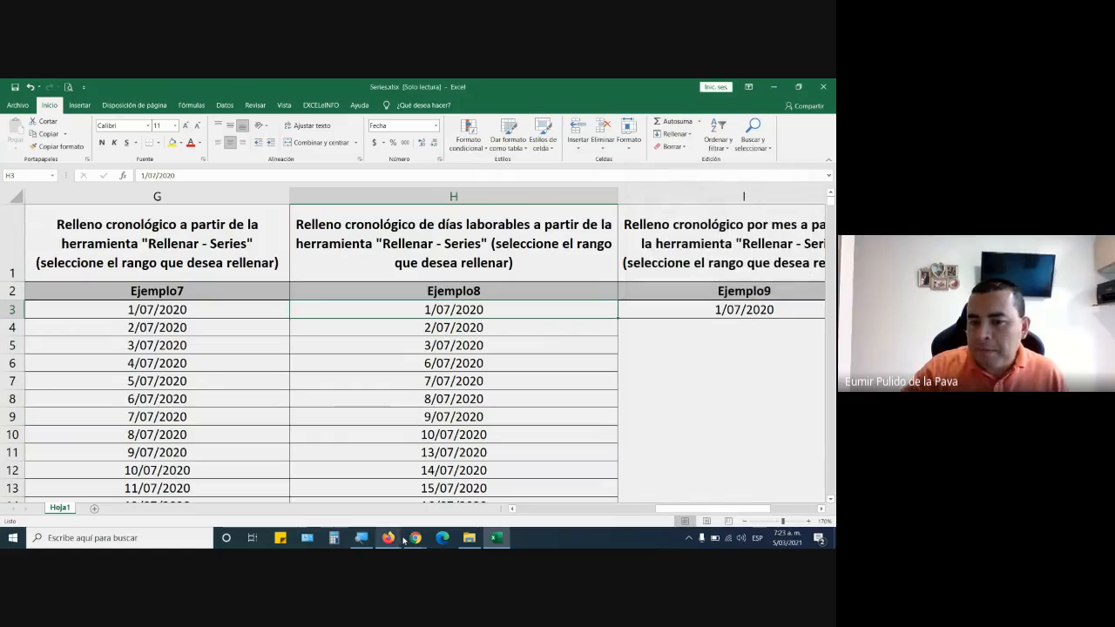
Switch to Chrome, search Google for "calendario 2020" in a new tab and open the Colombia 2020 calendar on cuandoenelmundo.com.
mouse_move(416, 537)
click(349, 484)
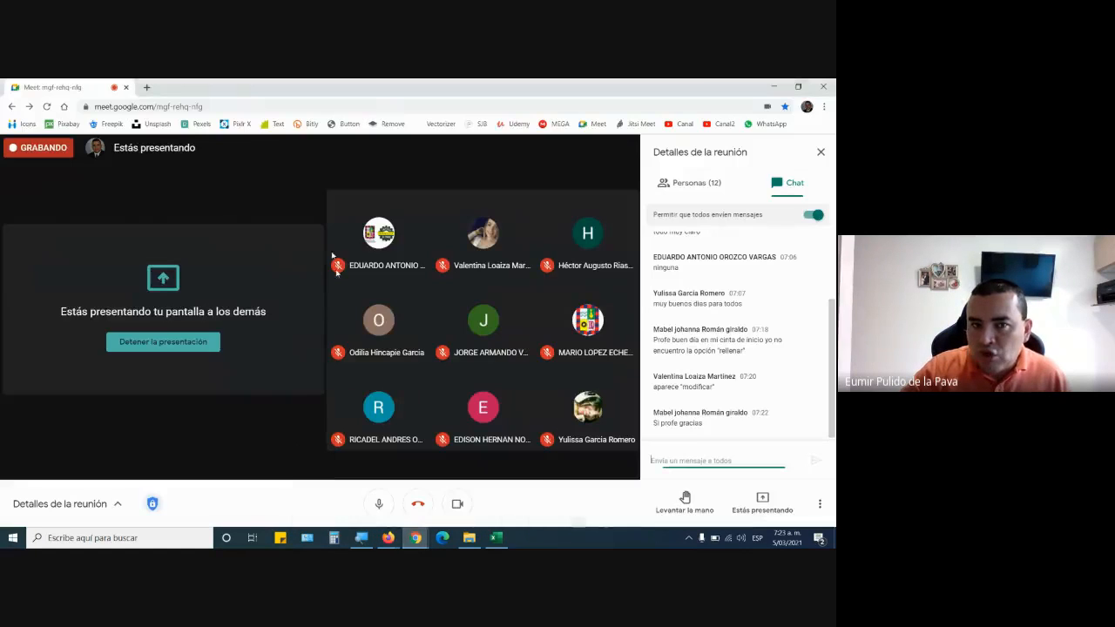
click(148, 88)
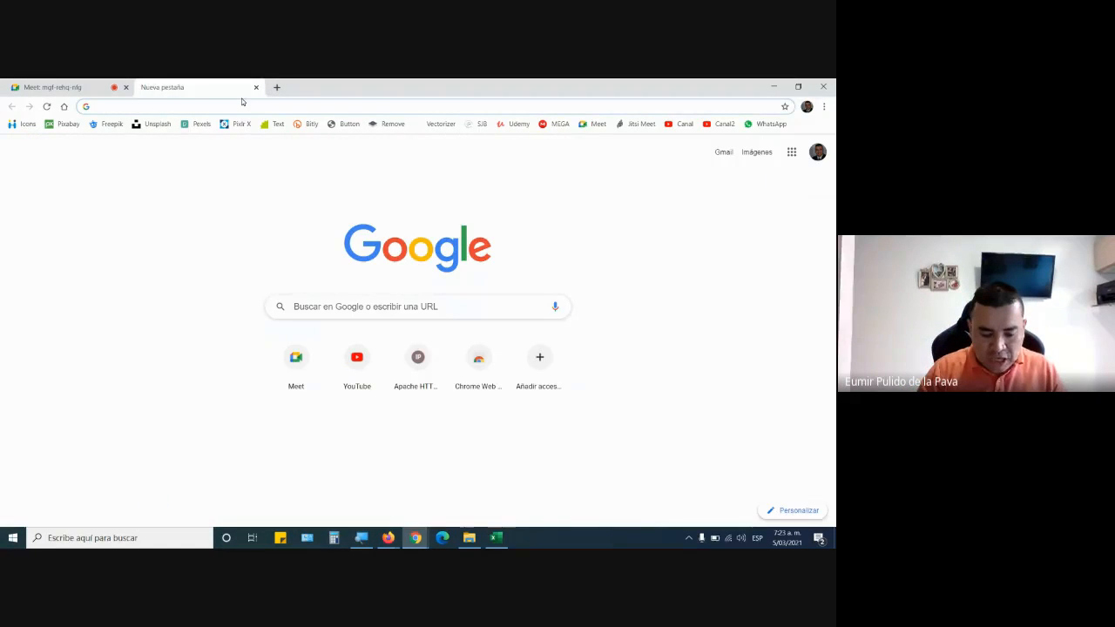
text(calend)
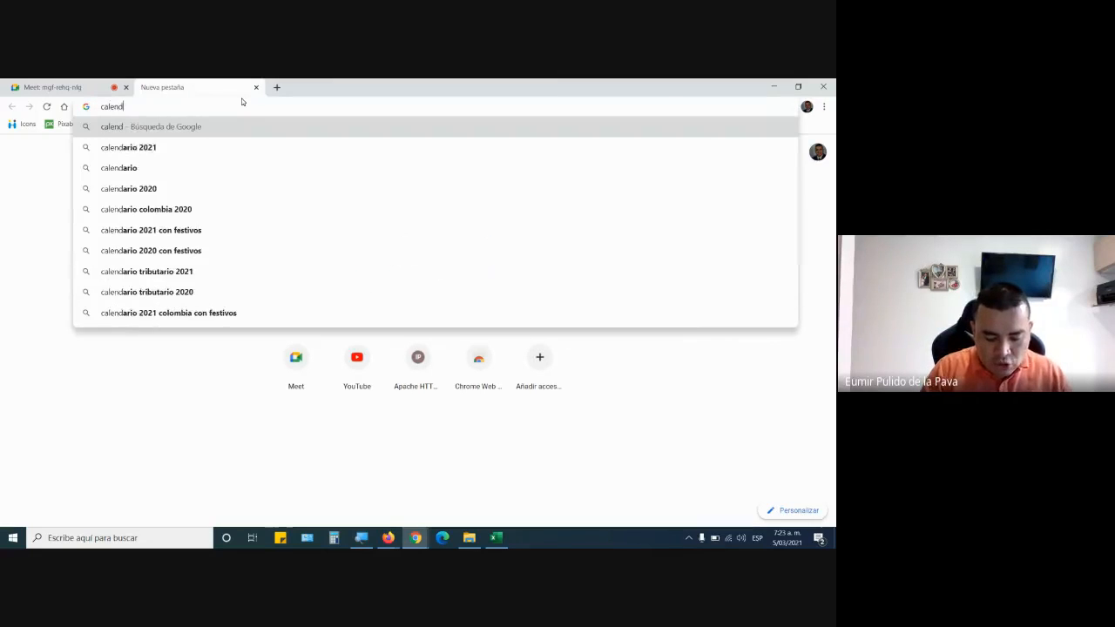
text(ario 2020)
key(Return)
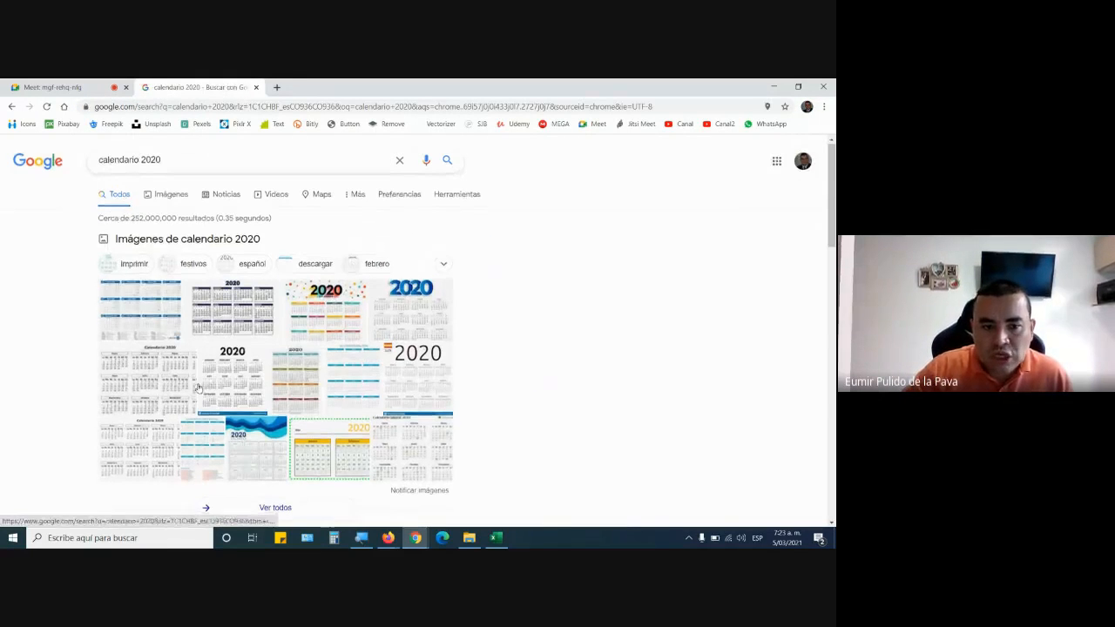
scroll(205, 296, down, 3)
click(209, 349)
Examine the July month of the Colombia 2020 calendar to compare its weekends with the filled workdays.
key(alt+Tab)
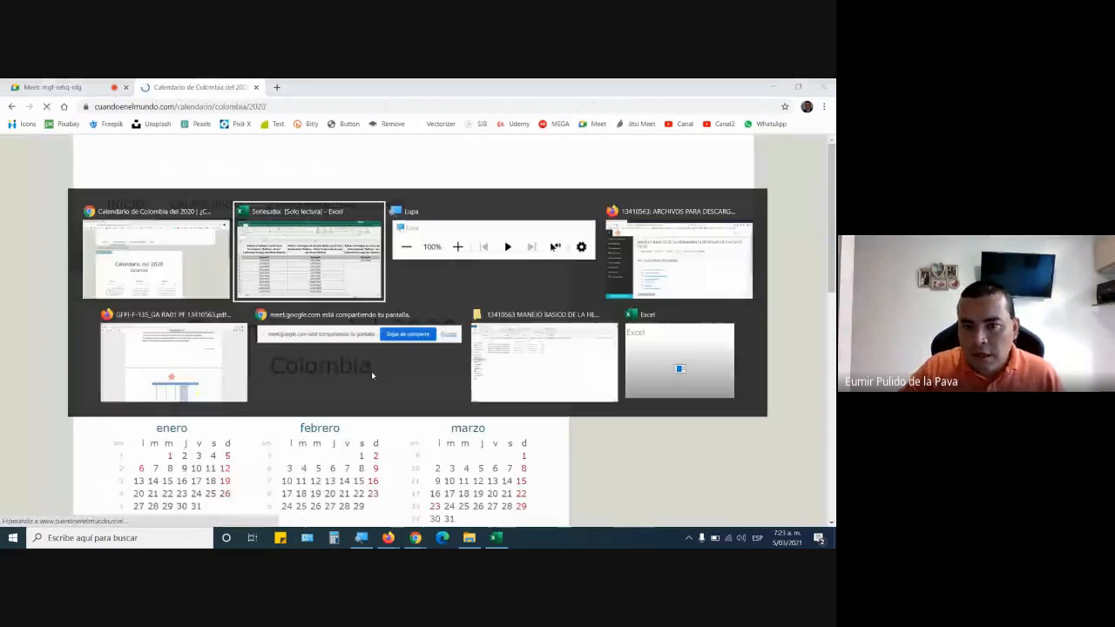
key(alt+Tab)
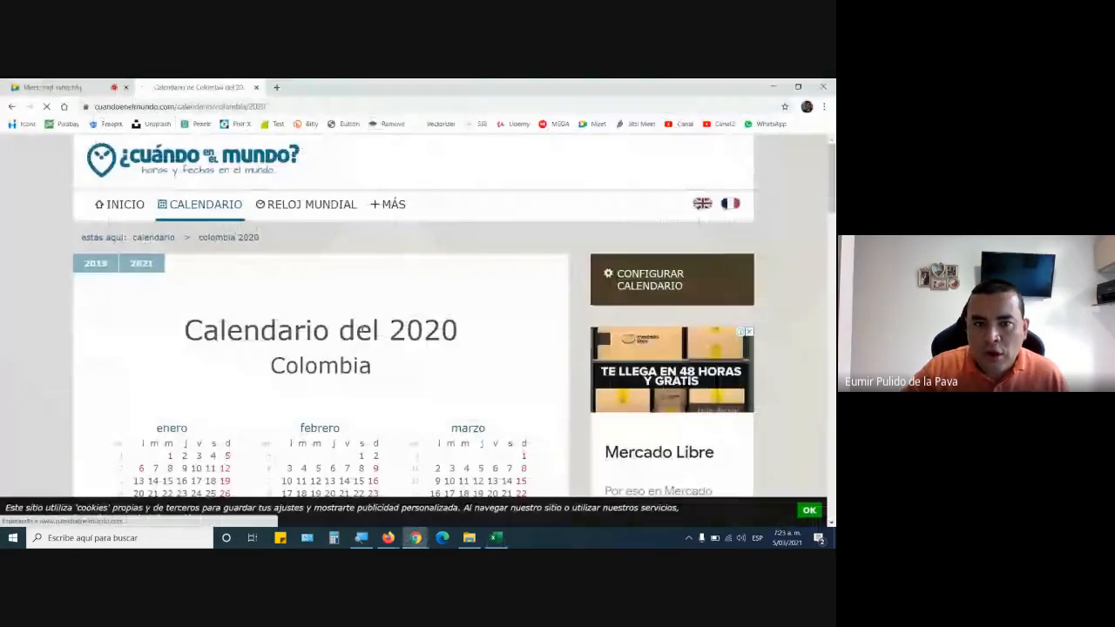
scroll(370, 337, down, 3)
scroll(369, 337, down, 2)
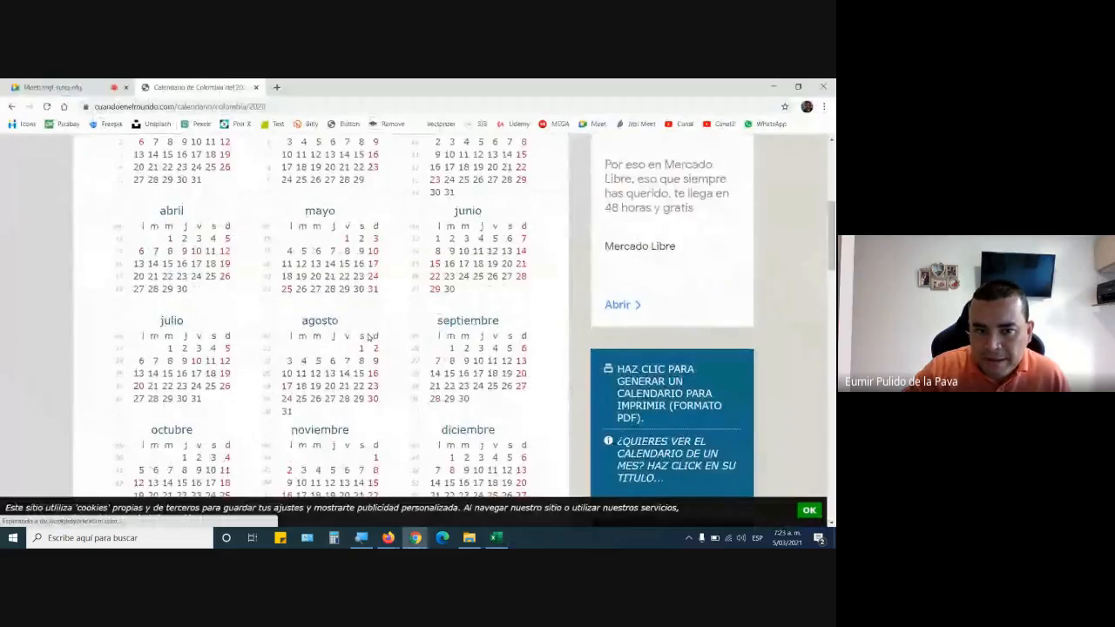
Magnify the July calendar to 200% with Lupa and switch to Excel to compare the Ejemplo8 dates.
key(super+plus)
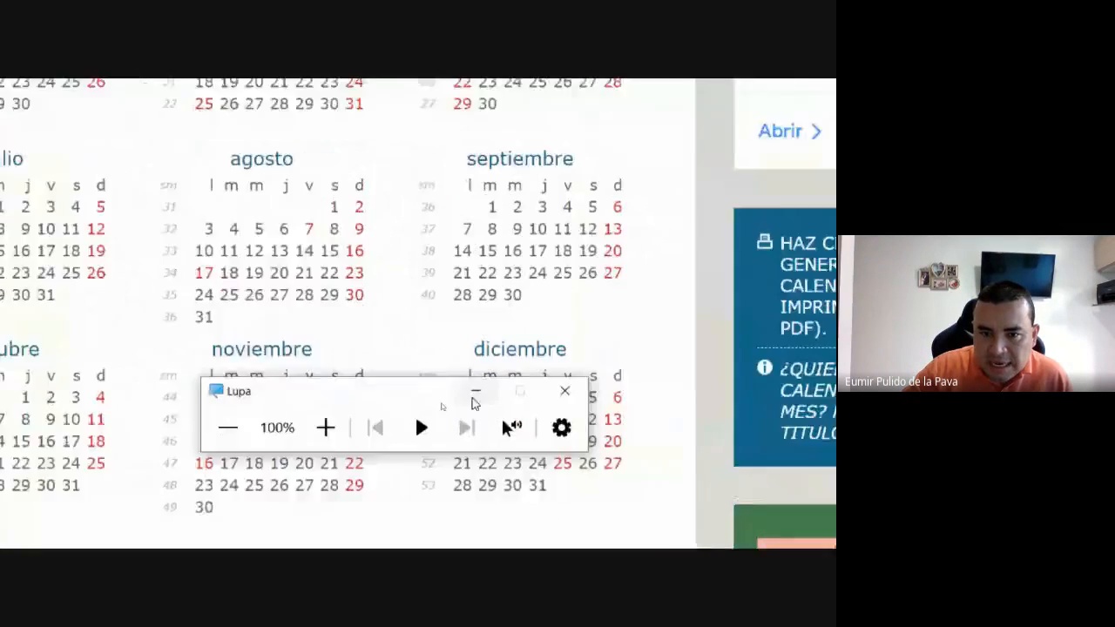
click(476, 401)
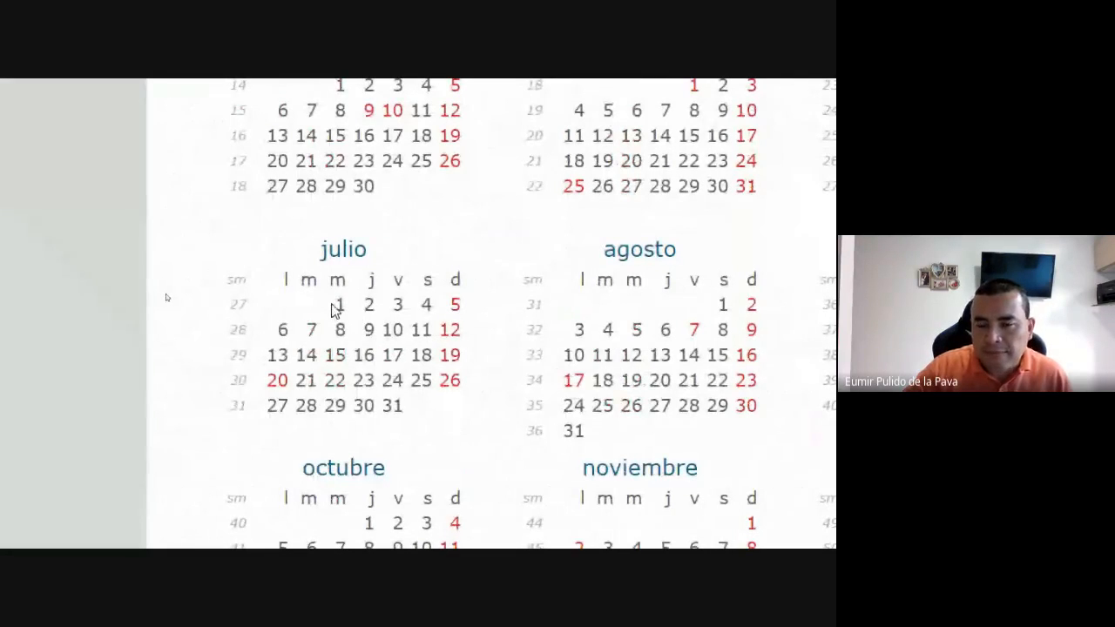
key(super+plus)
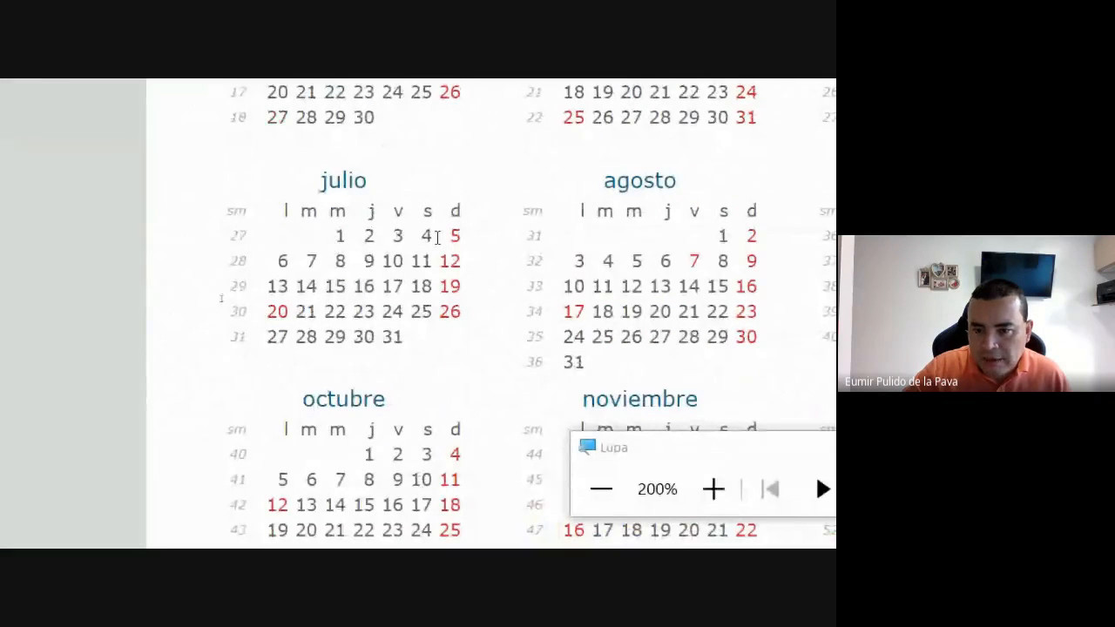
click(747, 528)
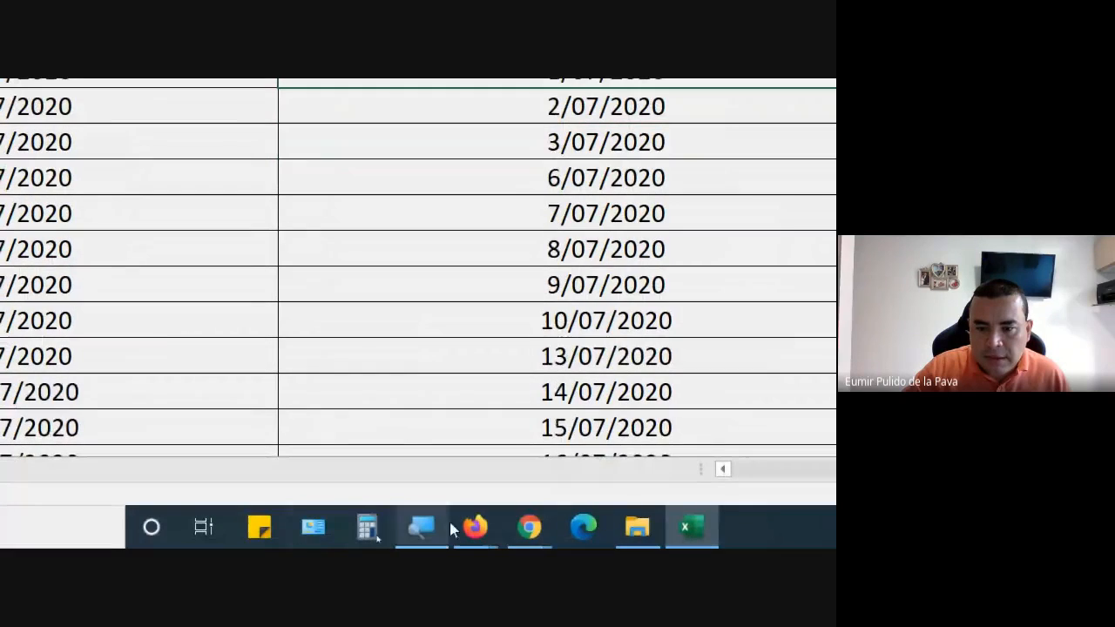
Switch back to the Chrome calendar and highlight July's workdays week by week: 1 to 3, 6 to 10, and 13 onward.
mouse_move(529, 524)
click(475, 470)
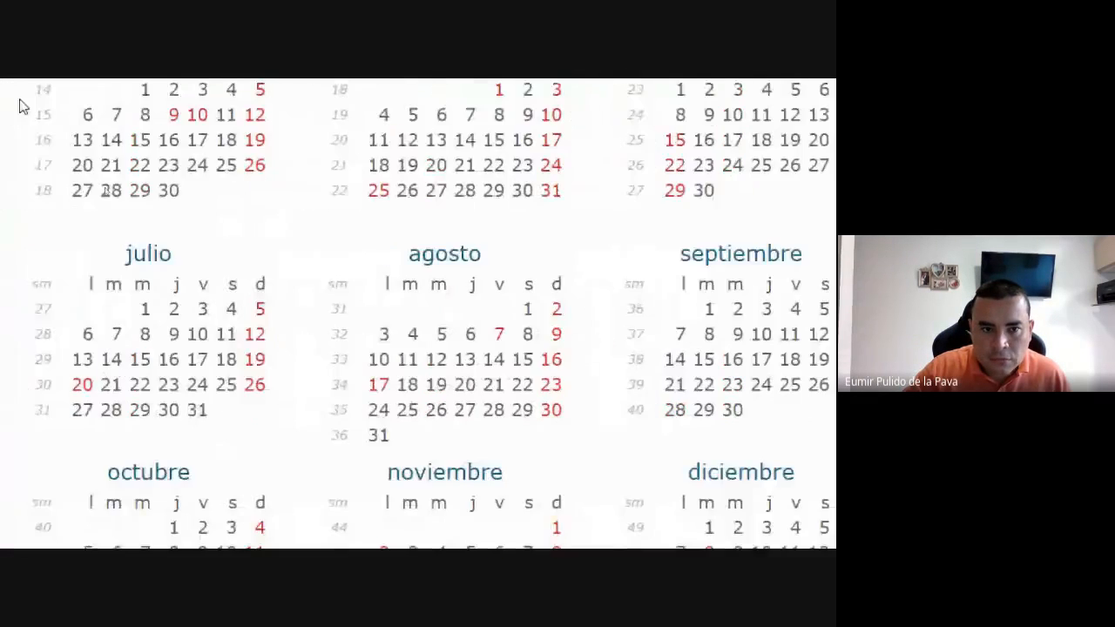
drag(200, 315, 274, 315)
drag(153, 341, 274, 338)
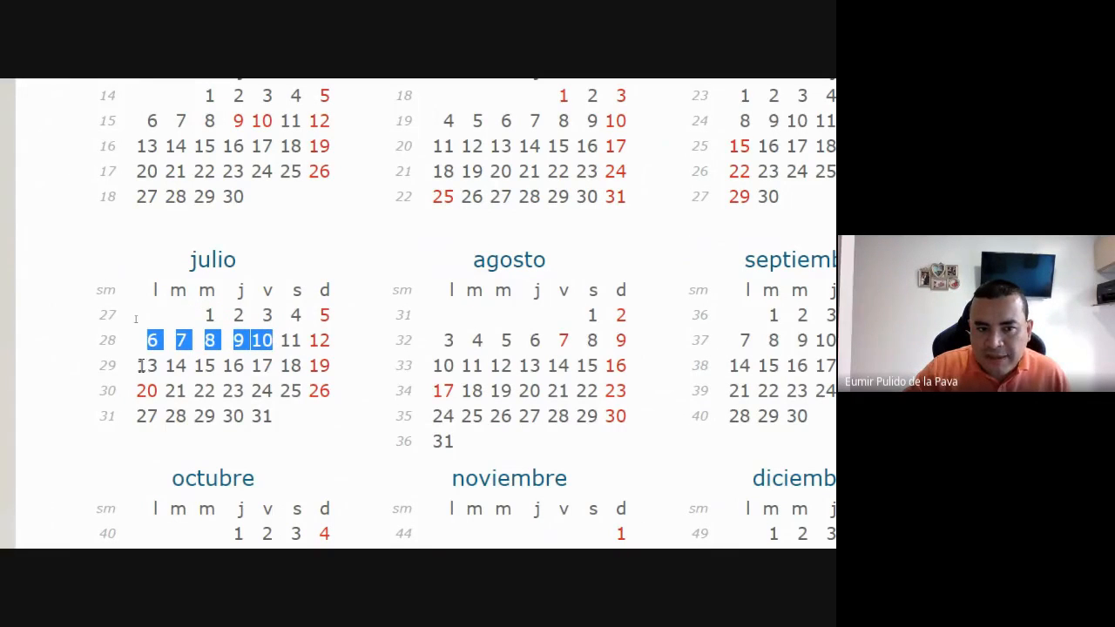
drag(139, 366, 206, 369)
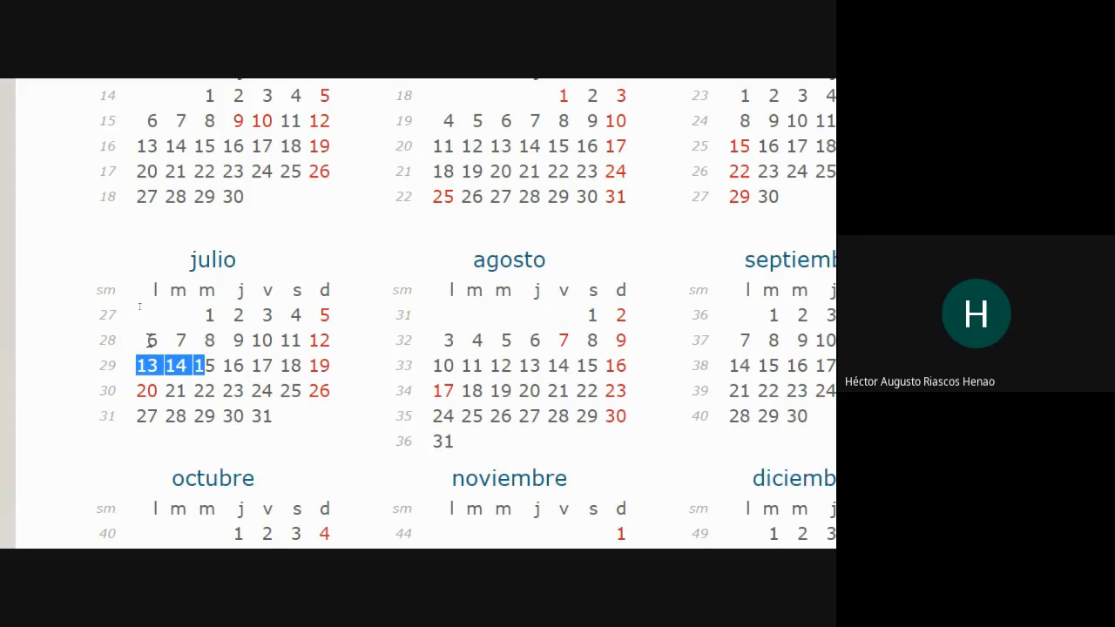
drag(150, 342, 280, 345)
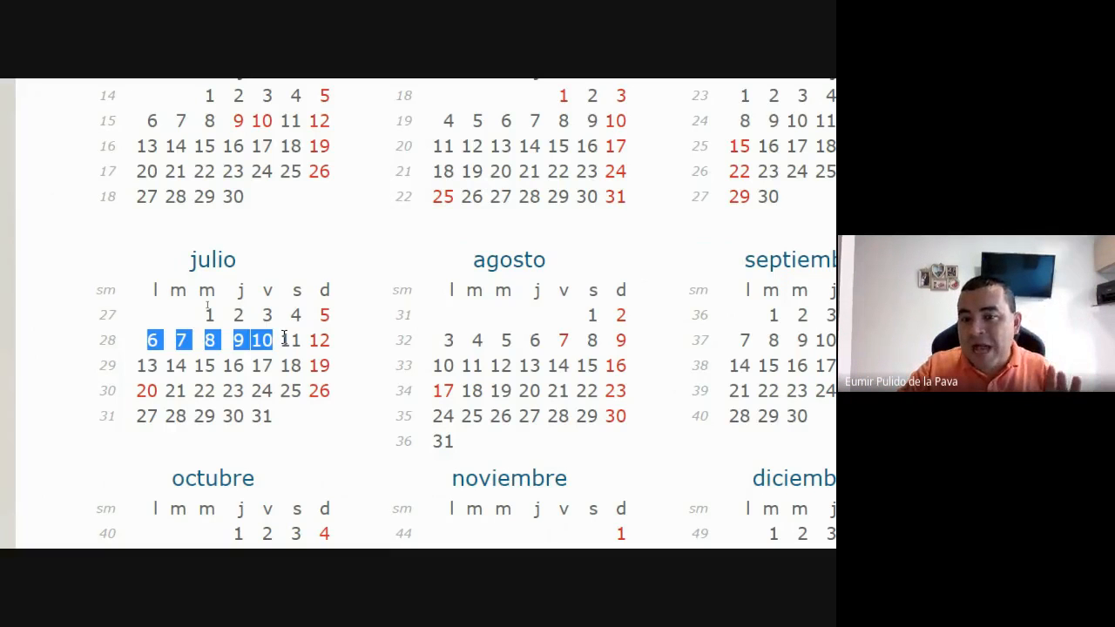
Switch to Excel and select the 17/07/2020 and 20/07/2020 cells under Ejemplo8 to examine the skipped weekend.
click(335, 533)
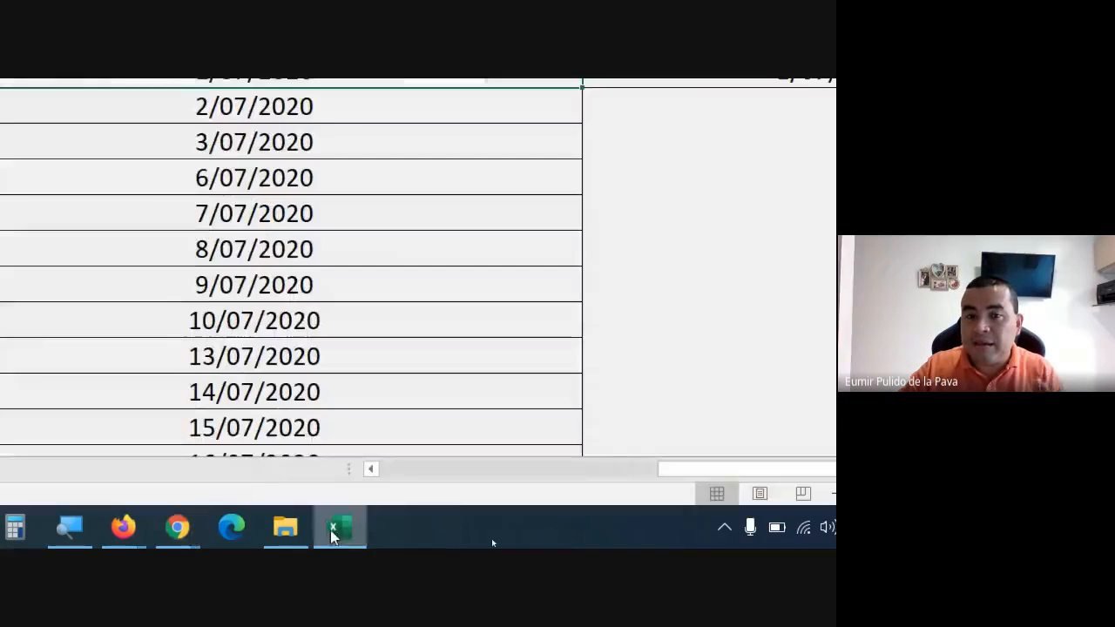
scroll(273, 282, down, 3)
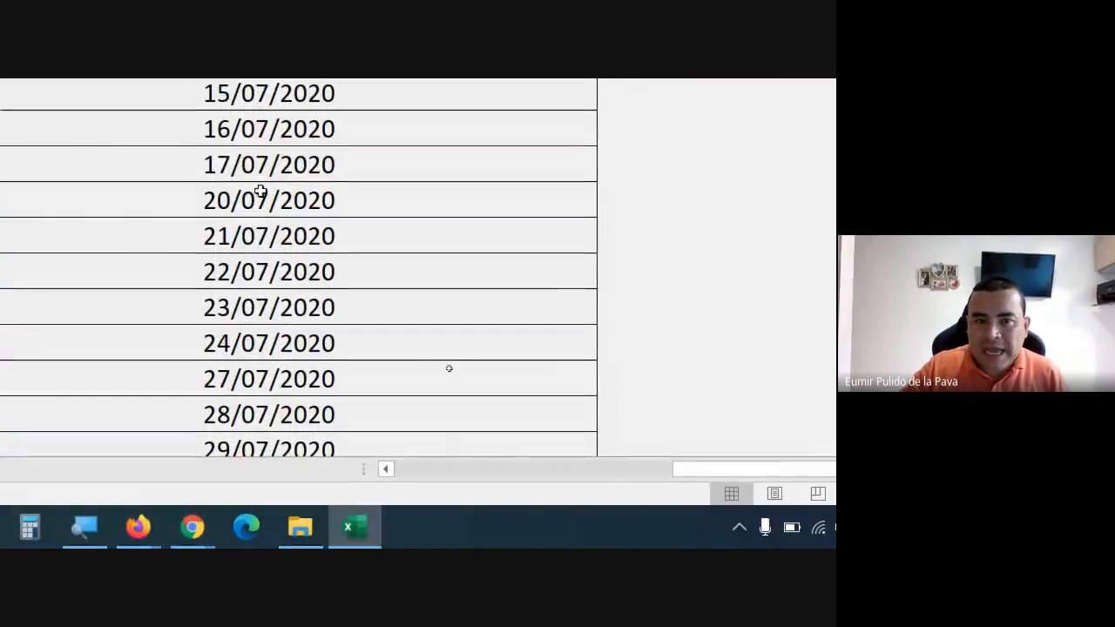
drag(238, 164, 238, 210)
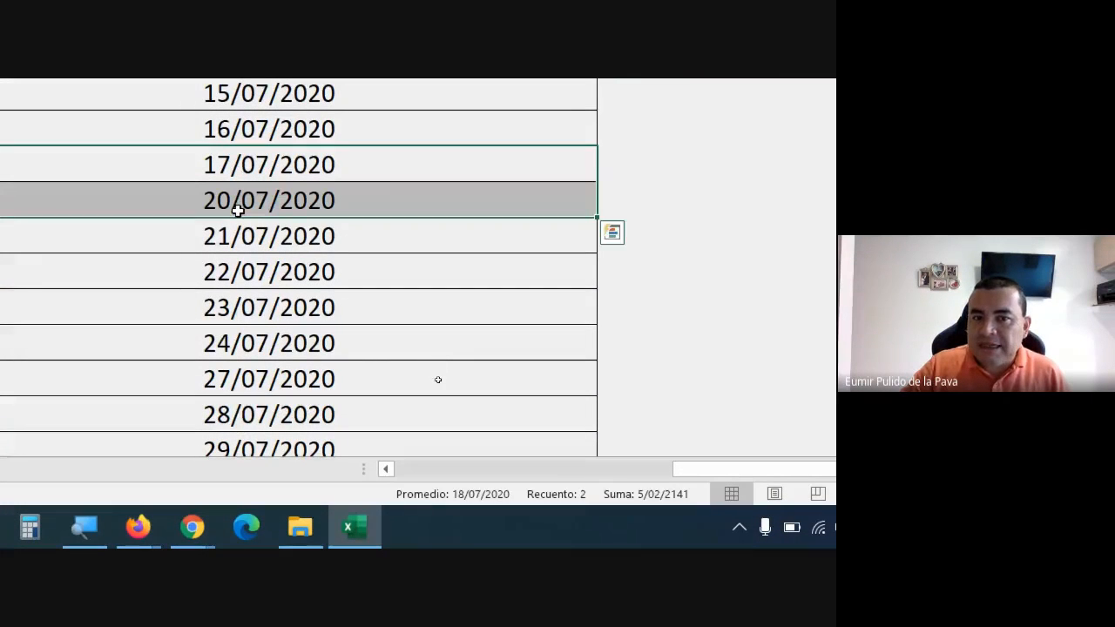
Switch to the Chrome calendar and highlight July 20 to check whether the workday fill accounts for holidays.
click(193, 527)
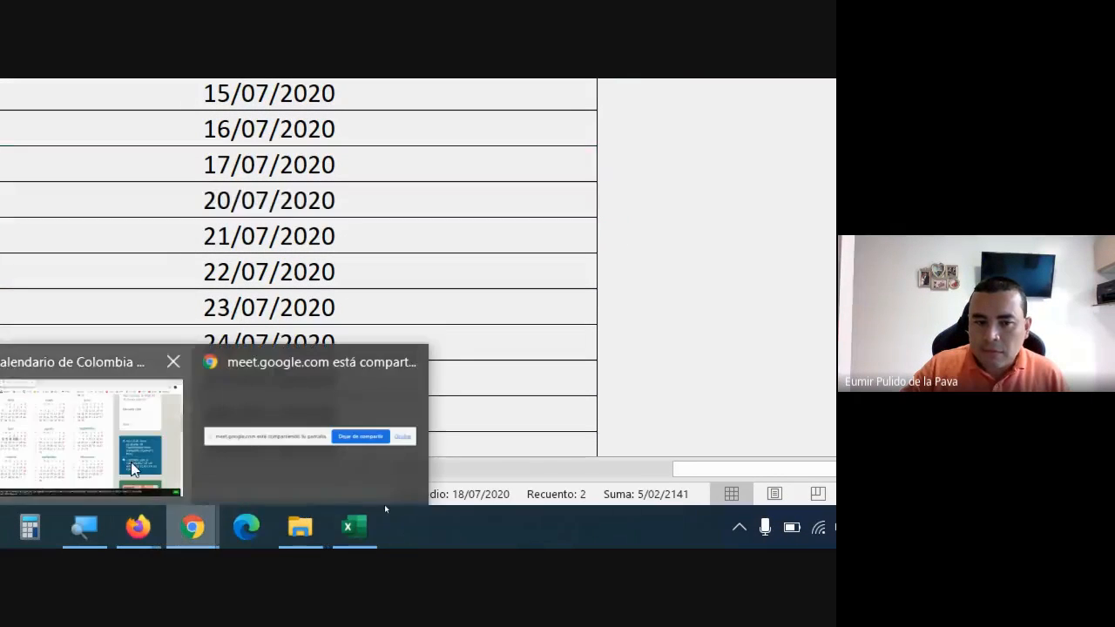
click(132, 466)
drag(266, 431, 292, 438)
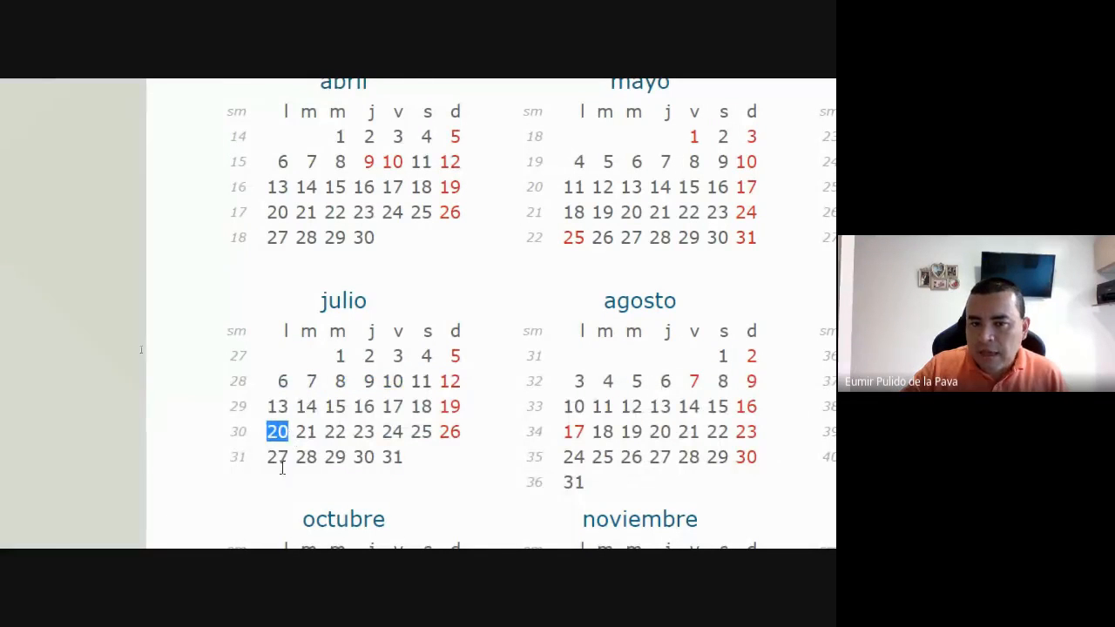
click(281, 468)
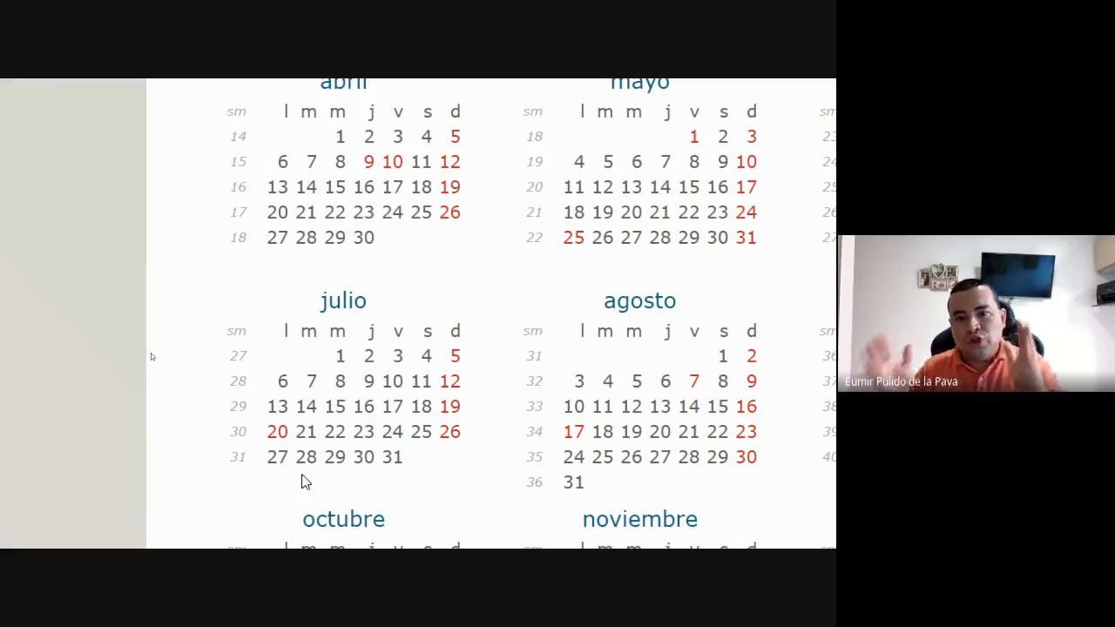
Switch to Excel and fill I3:I10 under Ejemplo9 with a Cronológica column series, using time unit Mes and increment 1.
key(alt+Tab)
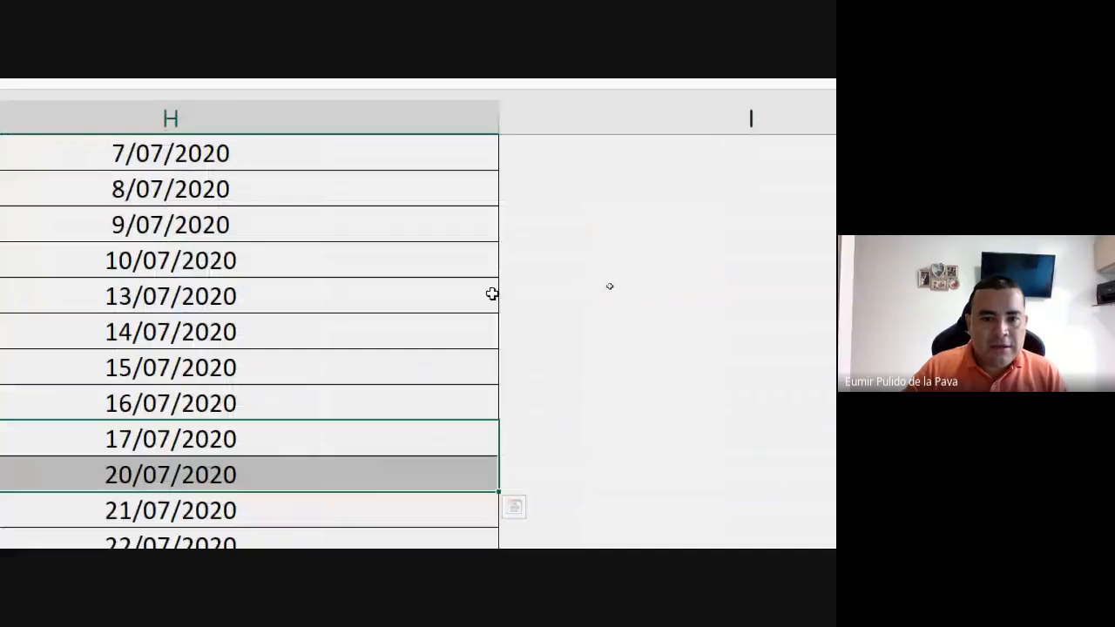
scroll(664, 91, up, 2)
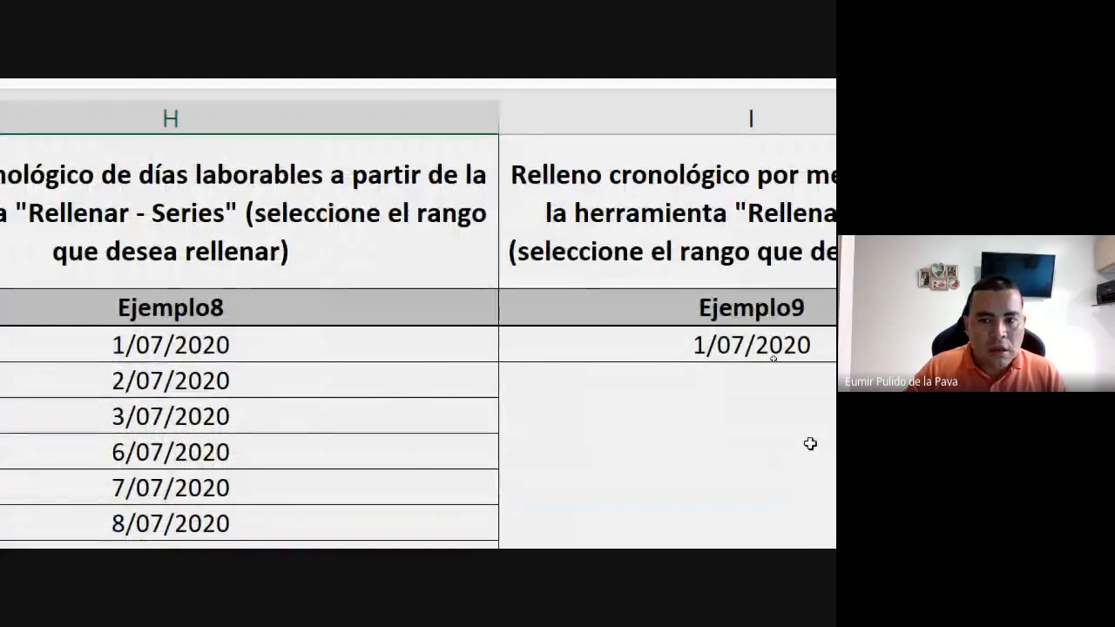
click(714, 329)
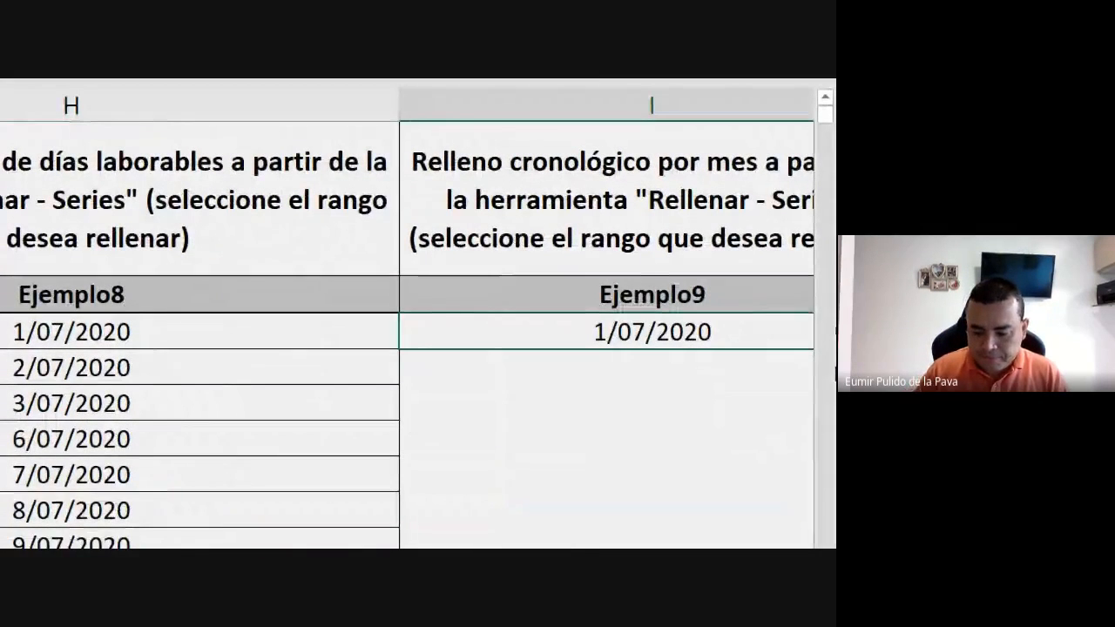
key(Right)
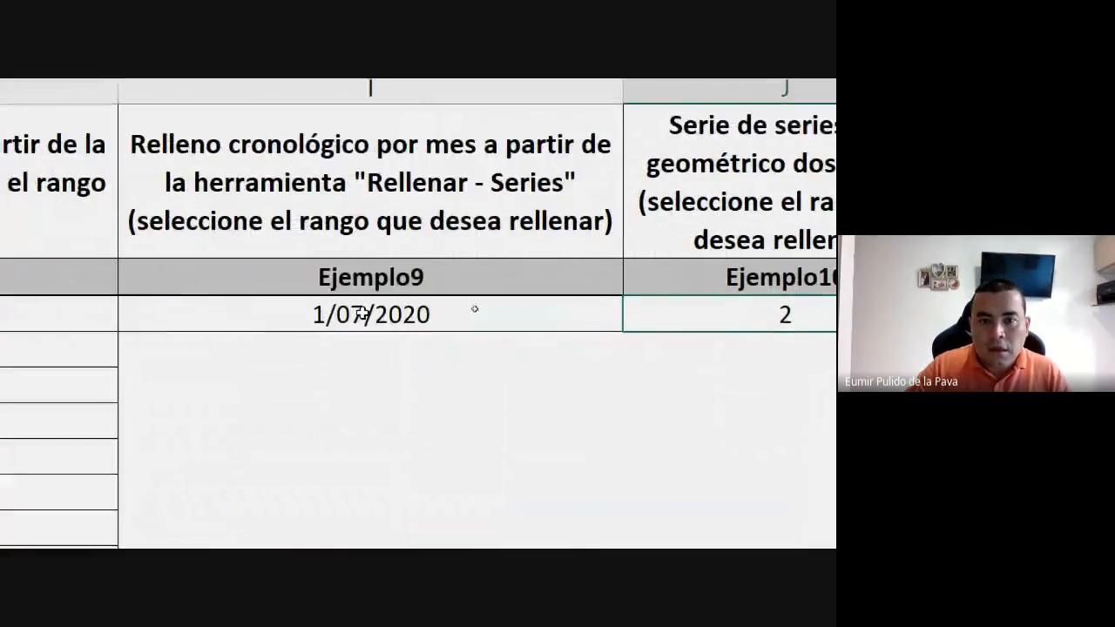
click(117, 315)
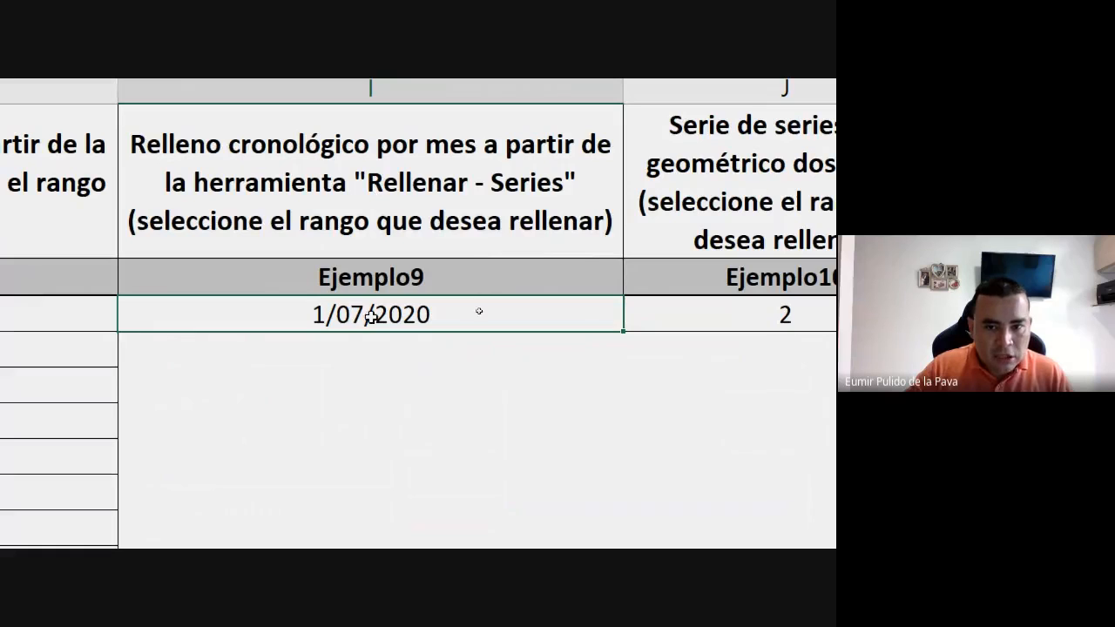
drag(374, 319, 381, 508)
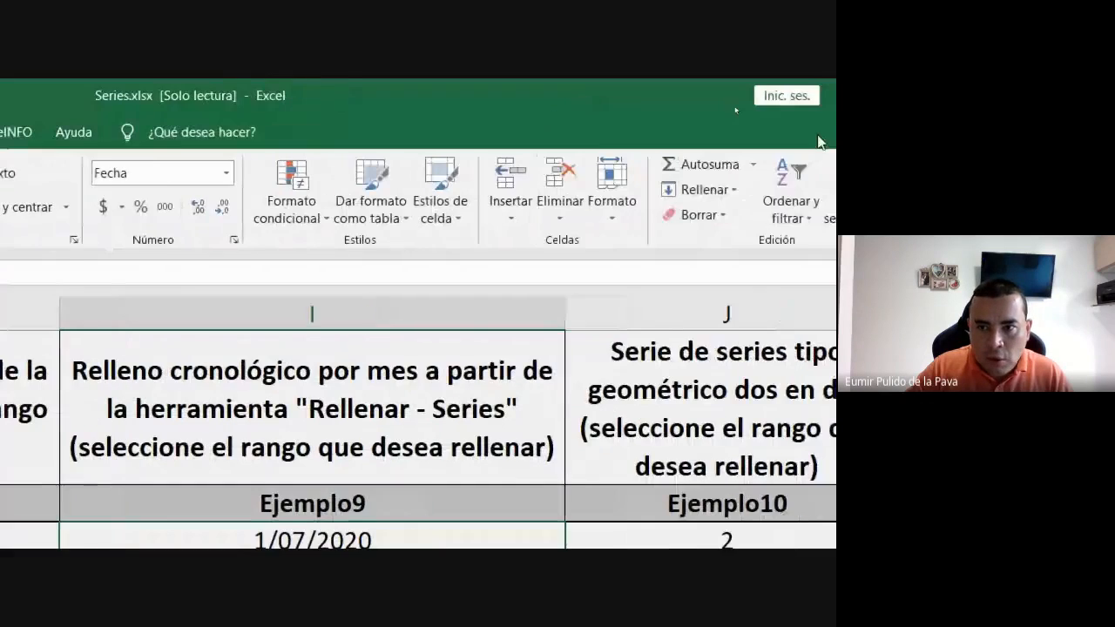
click(692, 189)
click(699, 348)
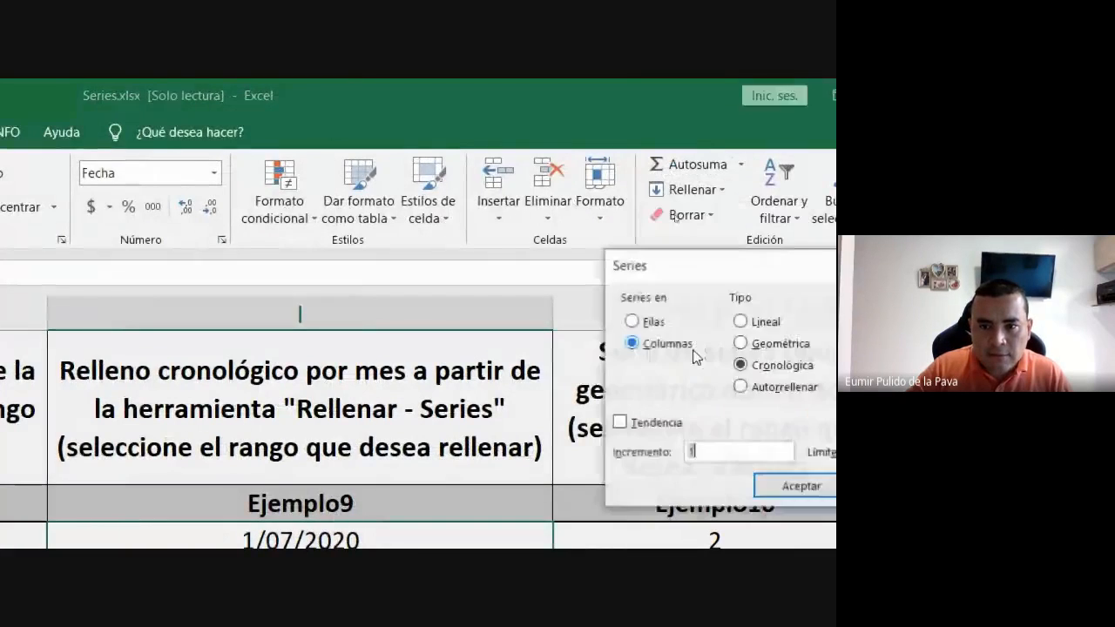
click(577, 170)
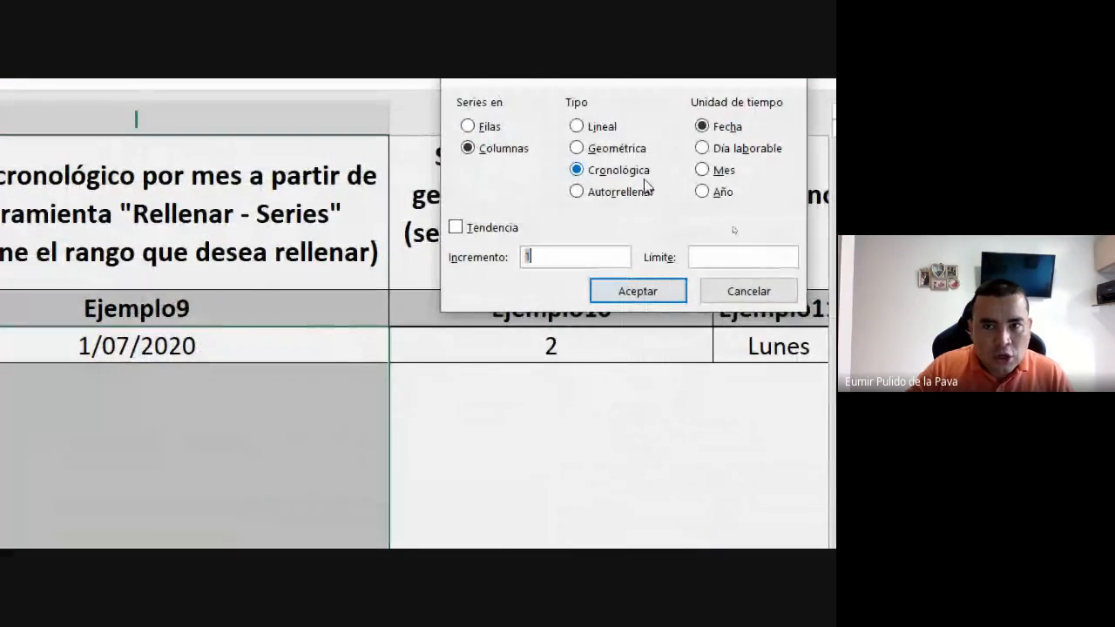
click(715, 172)
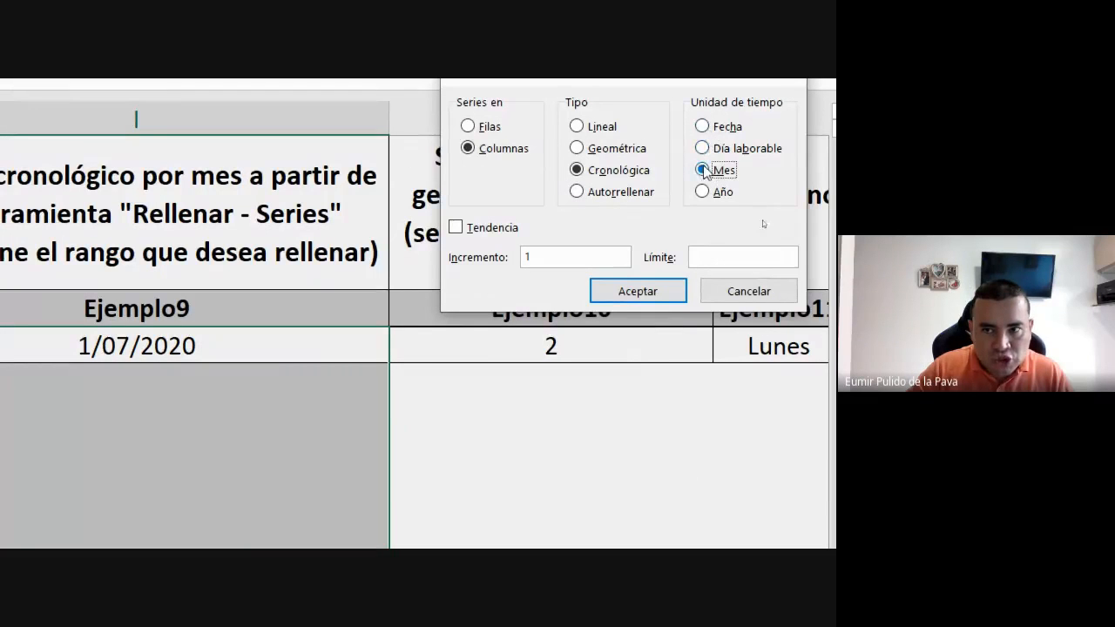
click(640, 293)
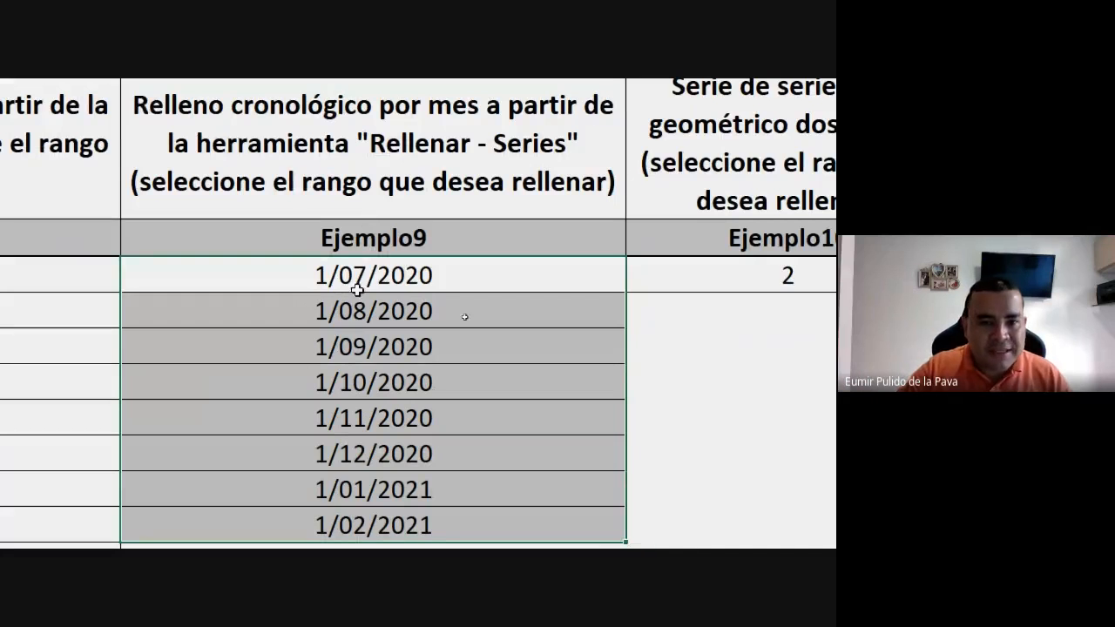
Review the monthly dates under Ejemplo9, from the start date to the year change between 1/12/2020 and 1/01/2021.
click(331, 168)
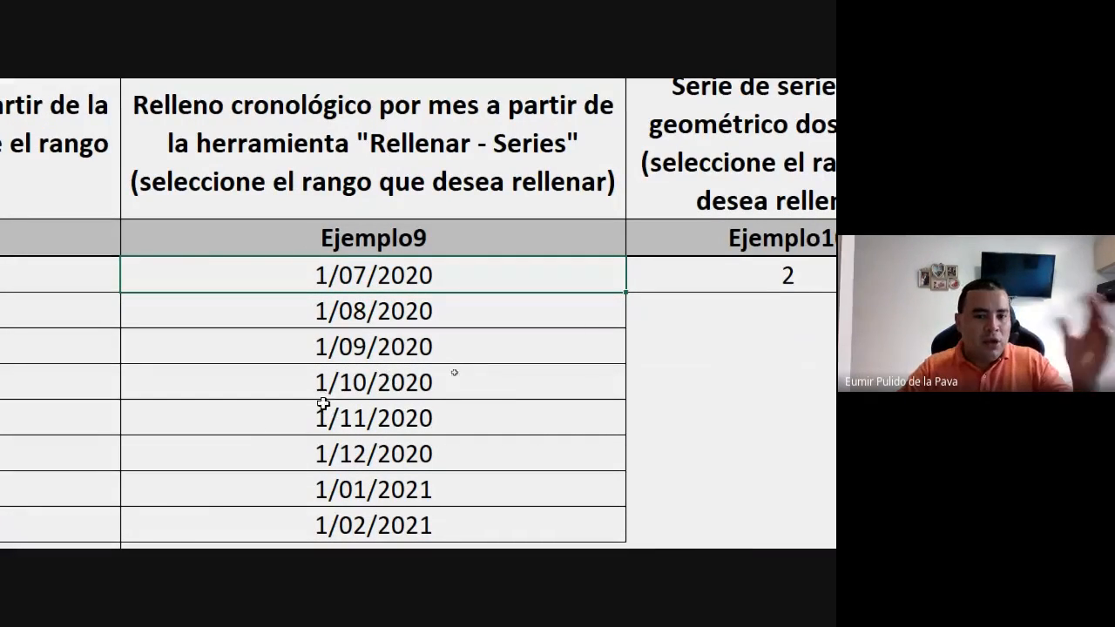
scroll(372, 527, down, 1)
scroll(373, 532, down, 1)
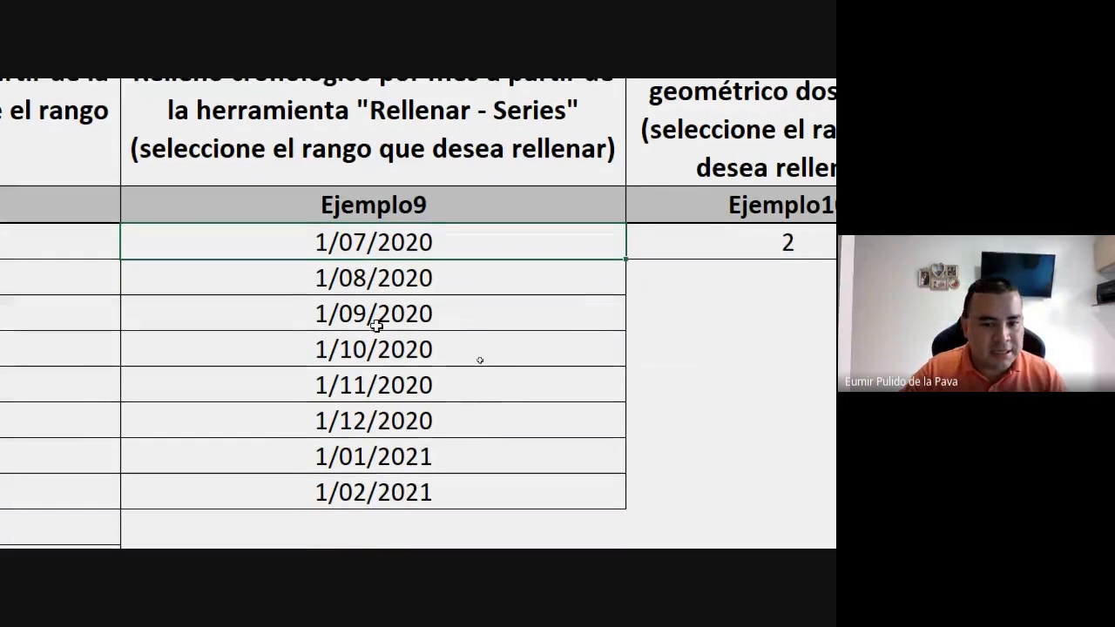
click(354, 431)
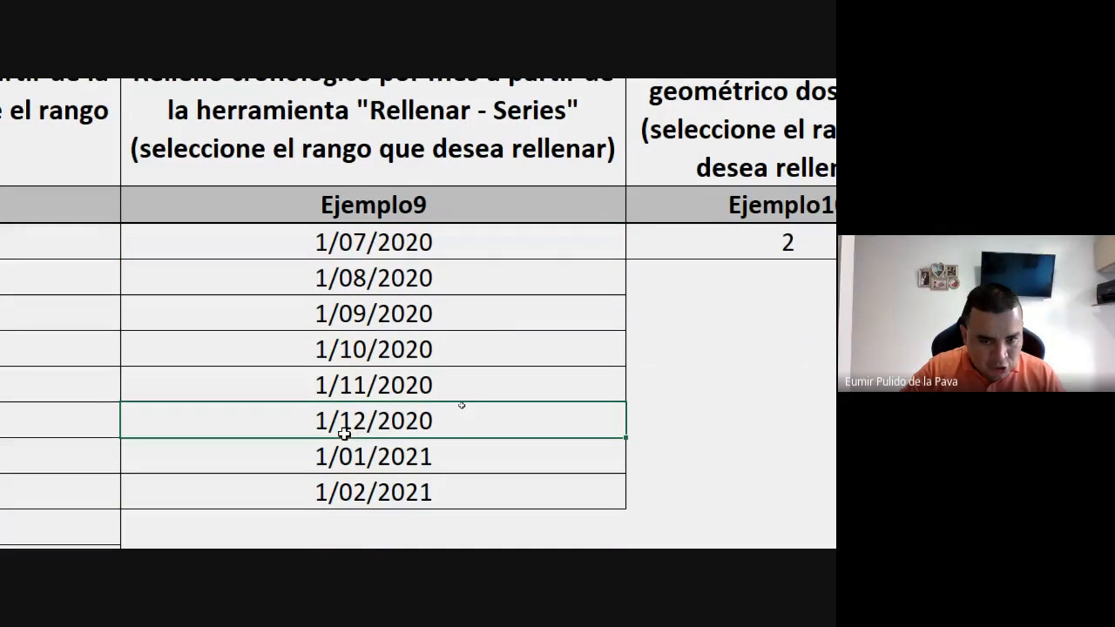
drag(415, 424, 415, 454)
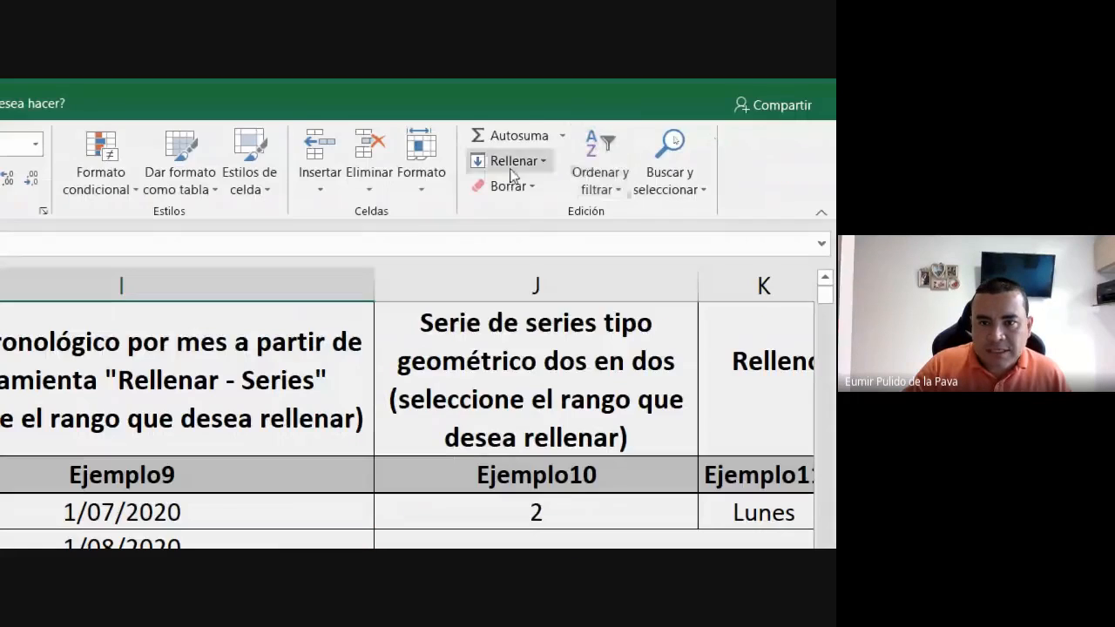
Fill J3:J10 under Ejemplo10 with a Geométrica column series starting from 2, using increment 2.
click(512, 161)
click(511, 398)
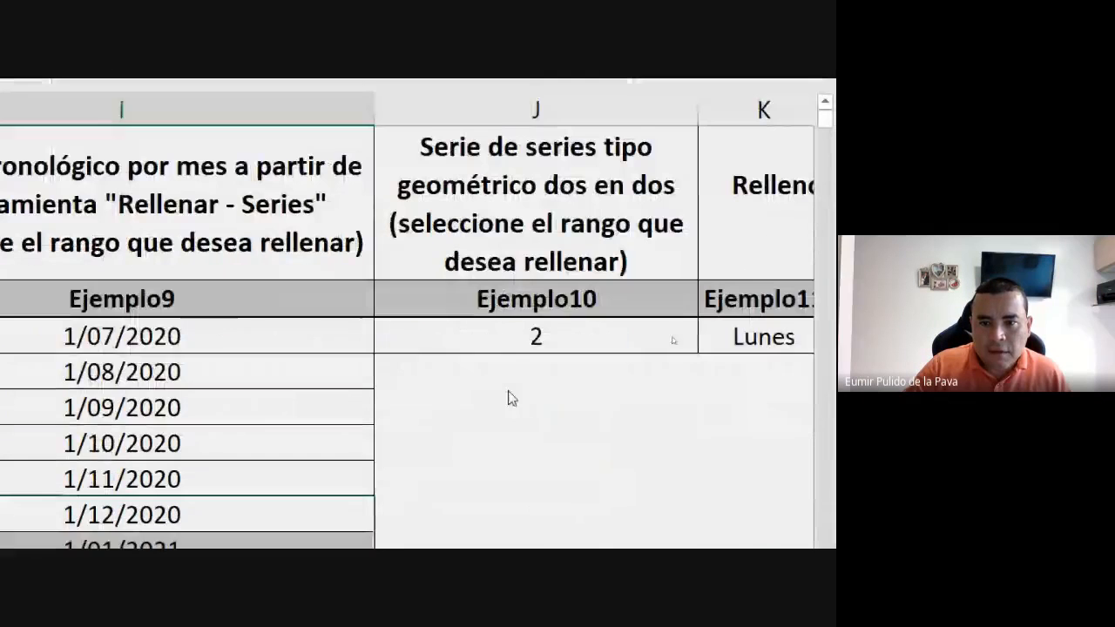
click(533, 348)
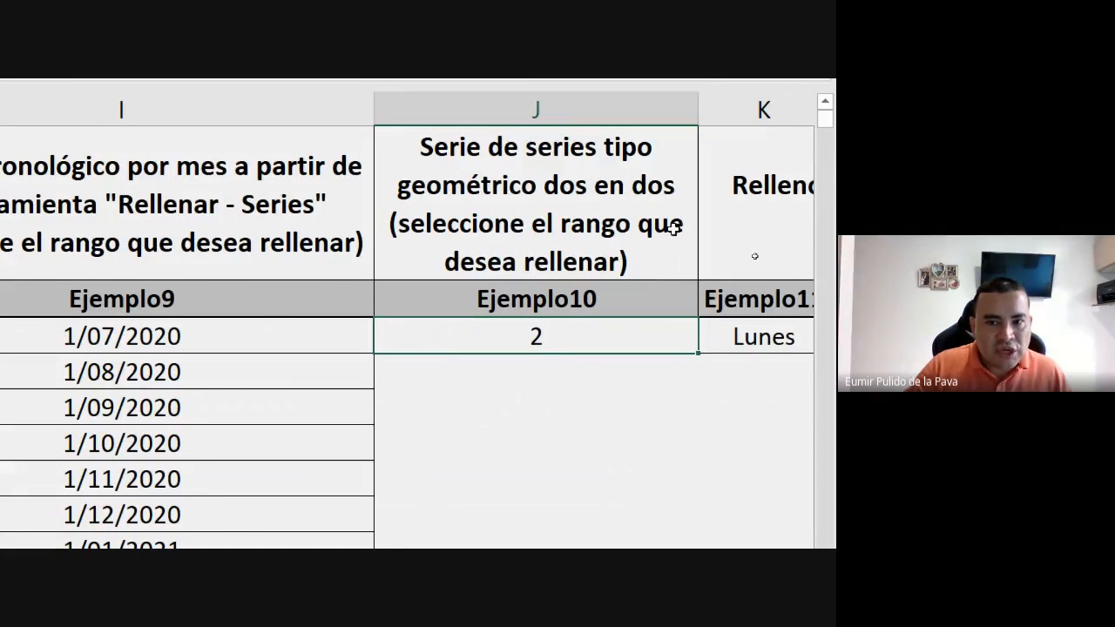
drag(574, 355, 572, 453)
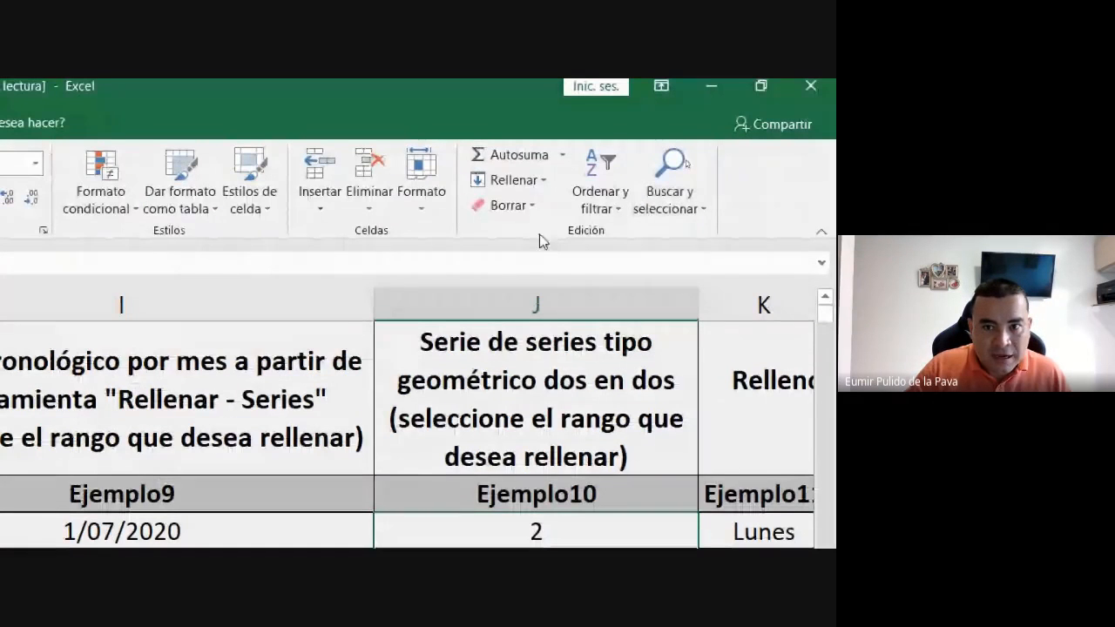
click(522, 182)
click(523, 338)
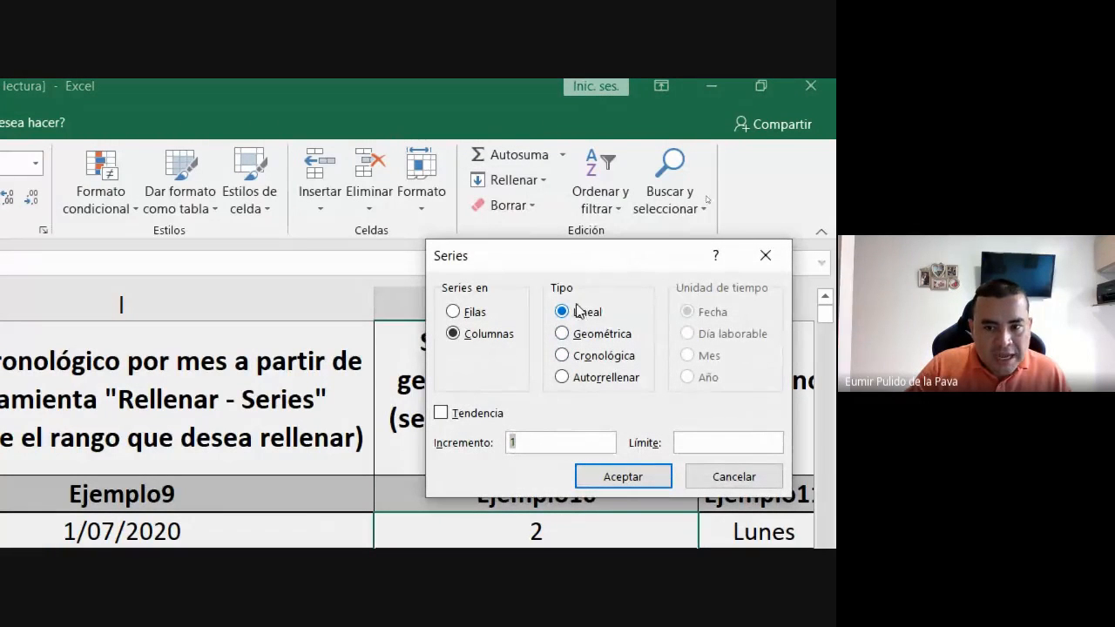
click(576, 338)
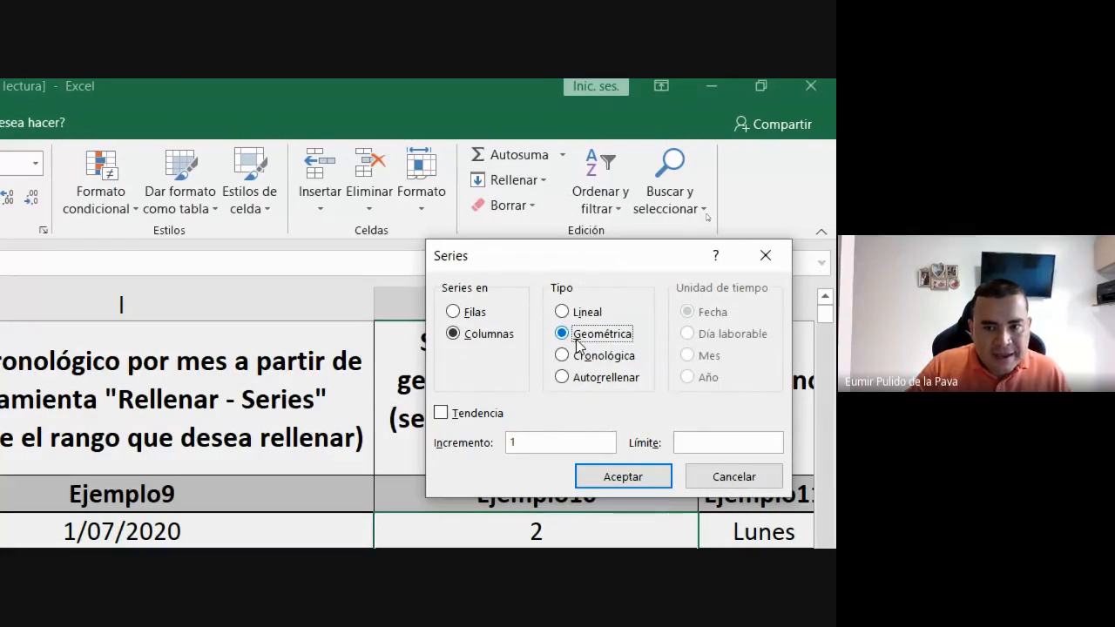
click(538, 443)
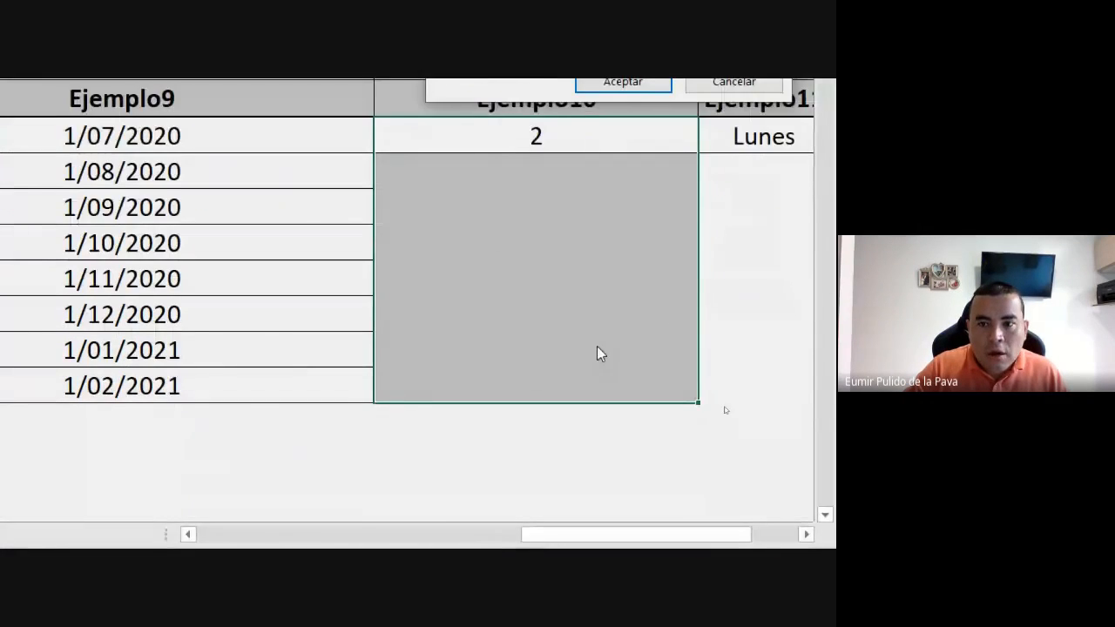
click(652, 178)
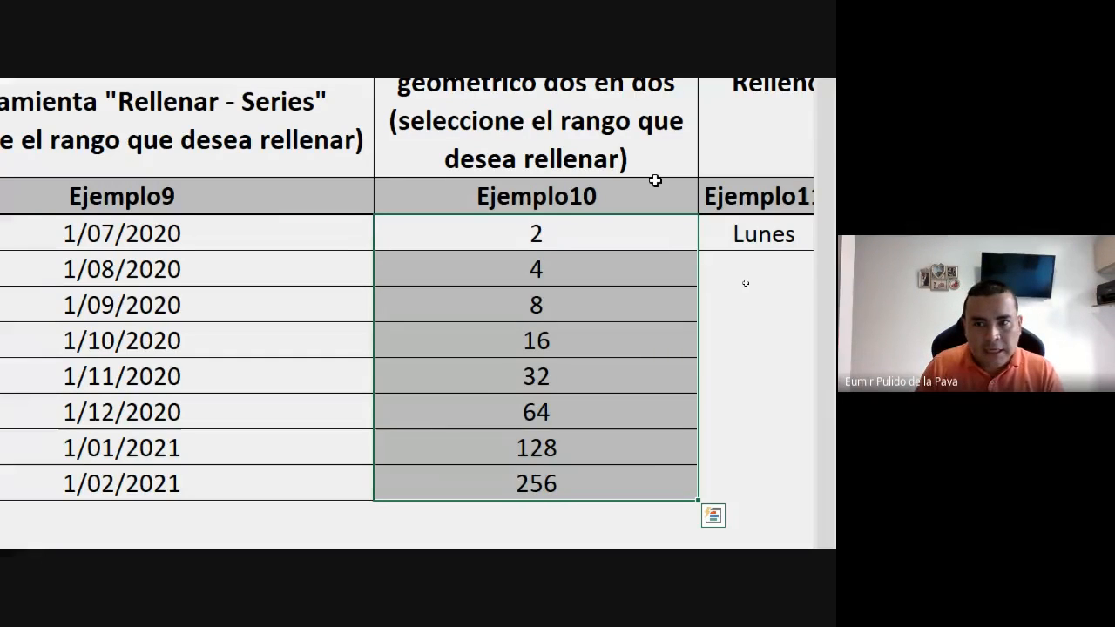
Enter Lunes in L8 and Martes in M8 to illustrate writing weekdays manually.
drag(679, 492, 787, 494)
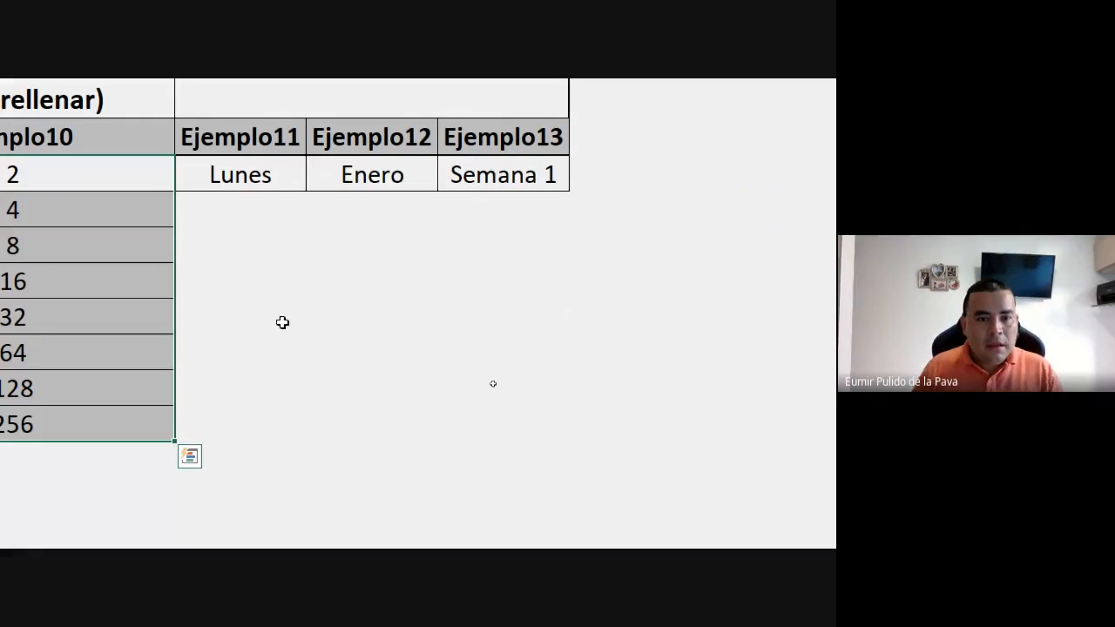
click(348, 351)
text(Lune)
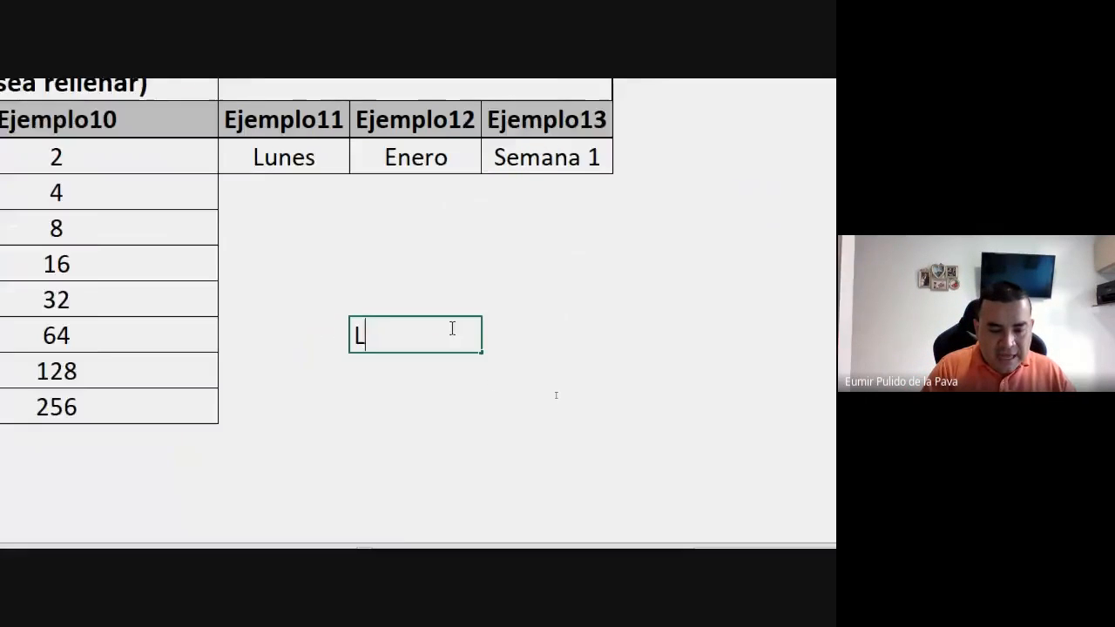
text(s)
key(Tab)
text(Marte)
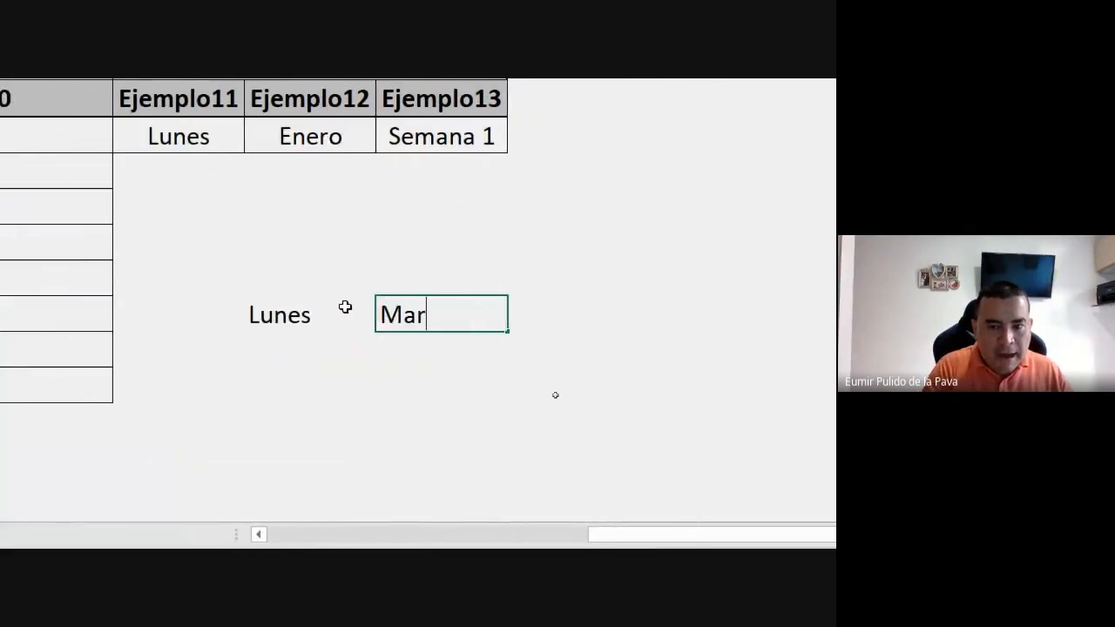
text(s)
key(Return)
Delete the manually entered Lunes and Martes from L8 and M8.
click(314, 307)
key(Delete)
key(Right)
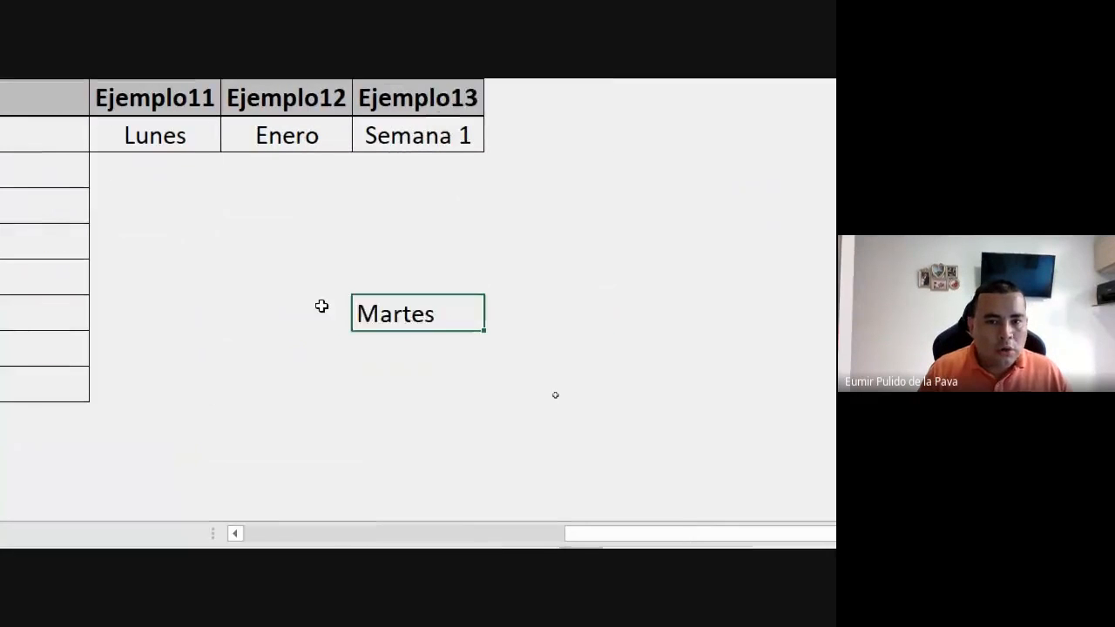
key(Delete)
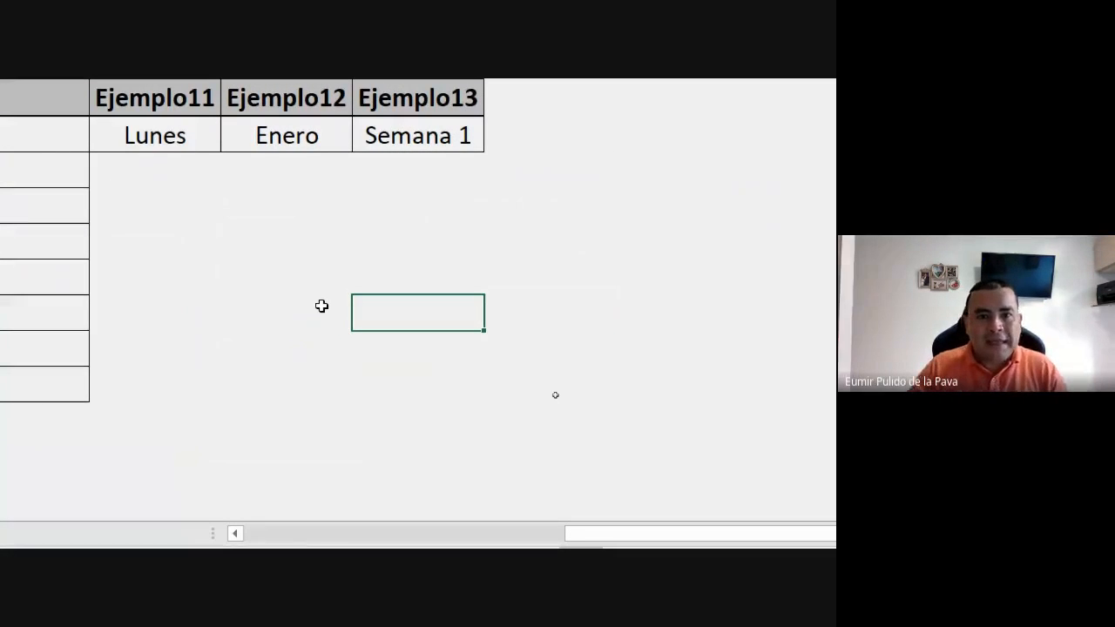
Autofill weekdays from Lunes in K3 down to K10, and clear the filled range K4:K10.
click(167, 143)
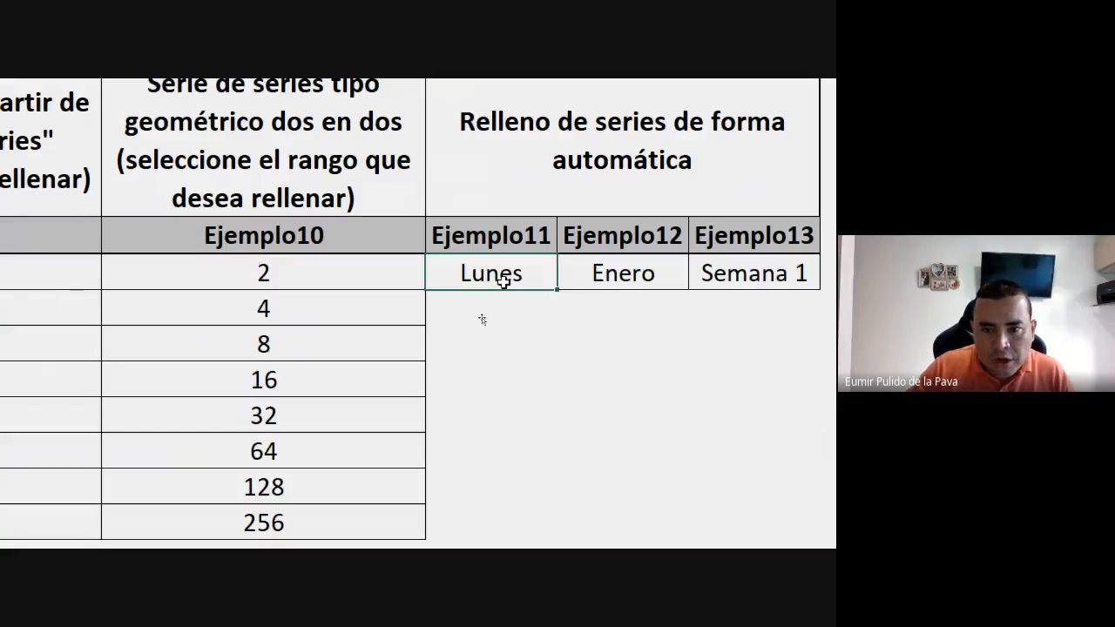
drag(561, 289, 555, 523)
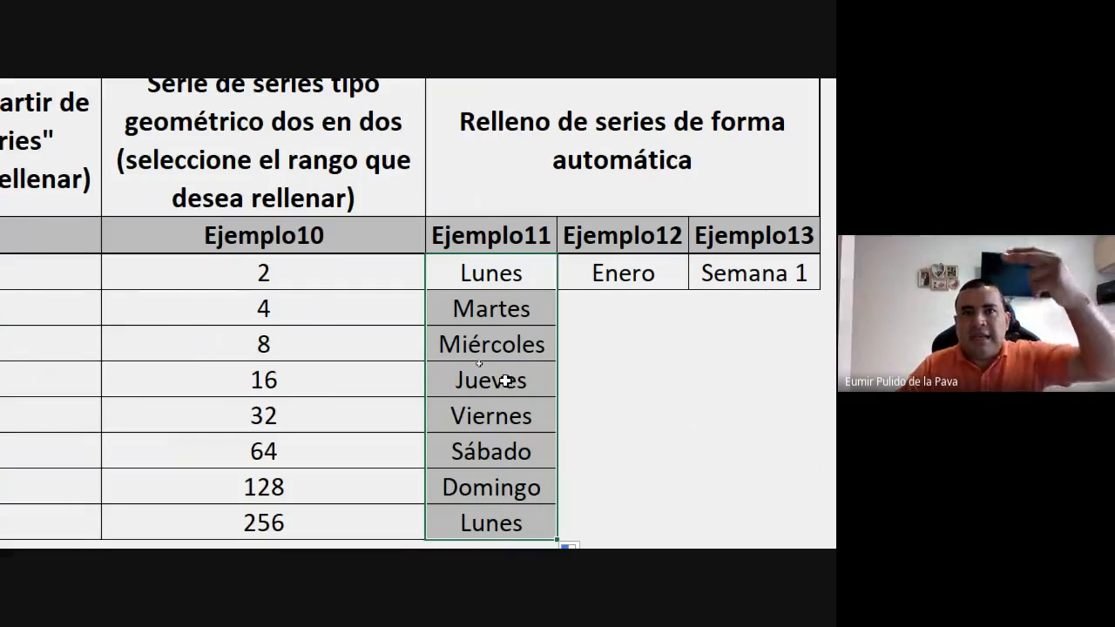
drag(533, 308, 523, 517)
key(Delete)
Autofill the Ejemplo11 weekdays from Lunes in K3 down to Miércoles in K12.
click(516, 277)
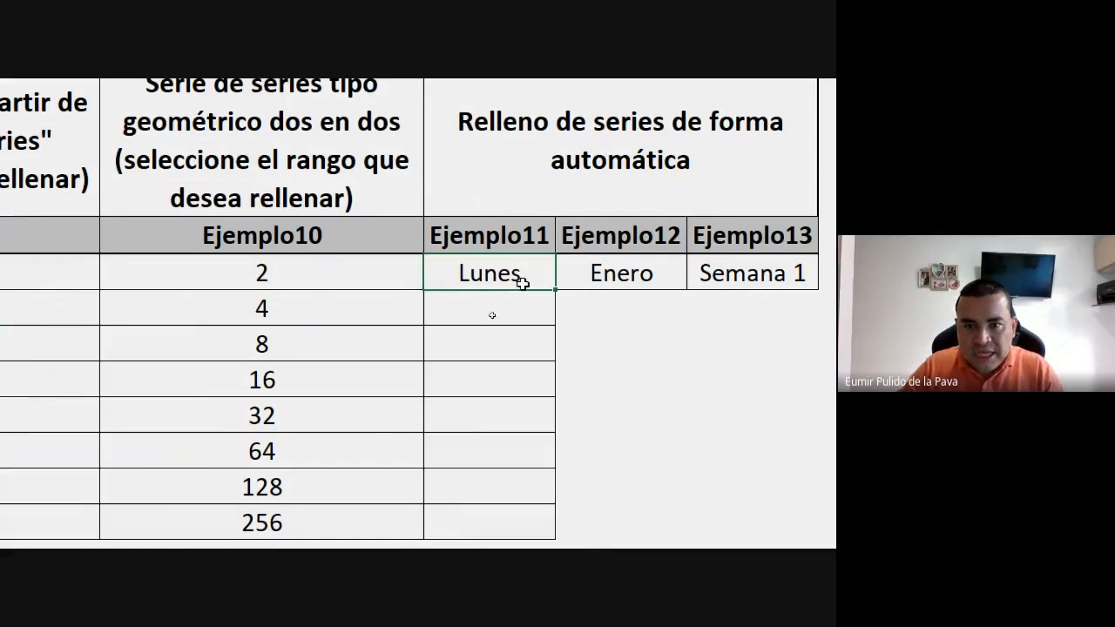
drag(553, 290, 512, 487)
drag(570, 538, 571, 539)
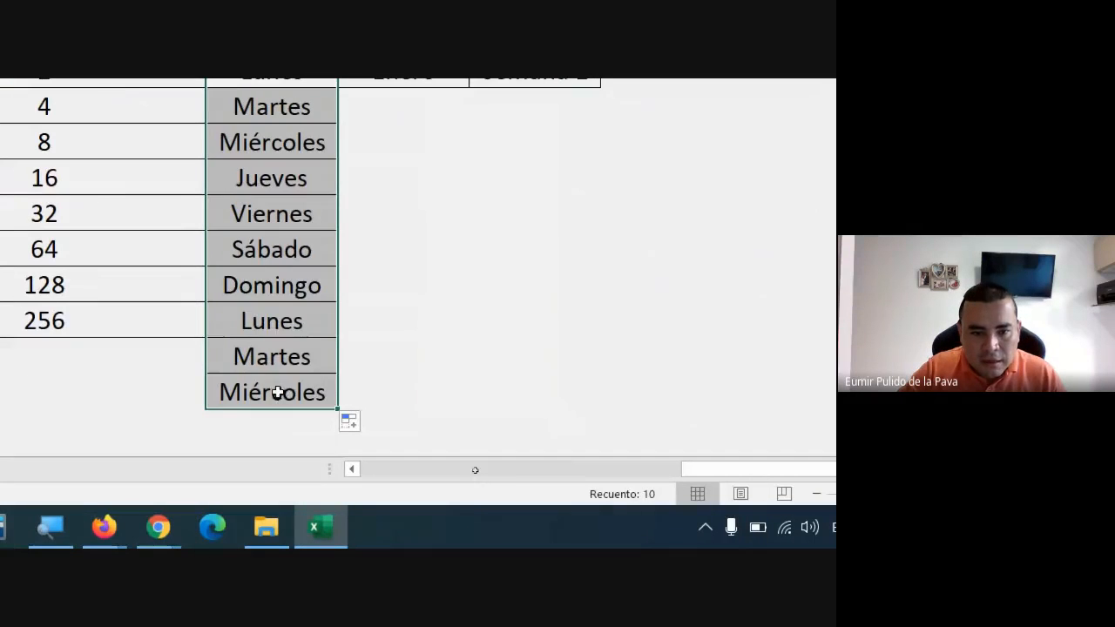
Autofill weekdays across row 12 from Miércoles in K12 to N12, and across row 8 from Sábado in K8 to O8.
click(497, 507)
drag(334, 408, 768, 440)
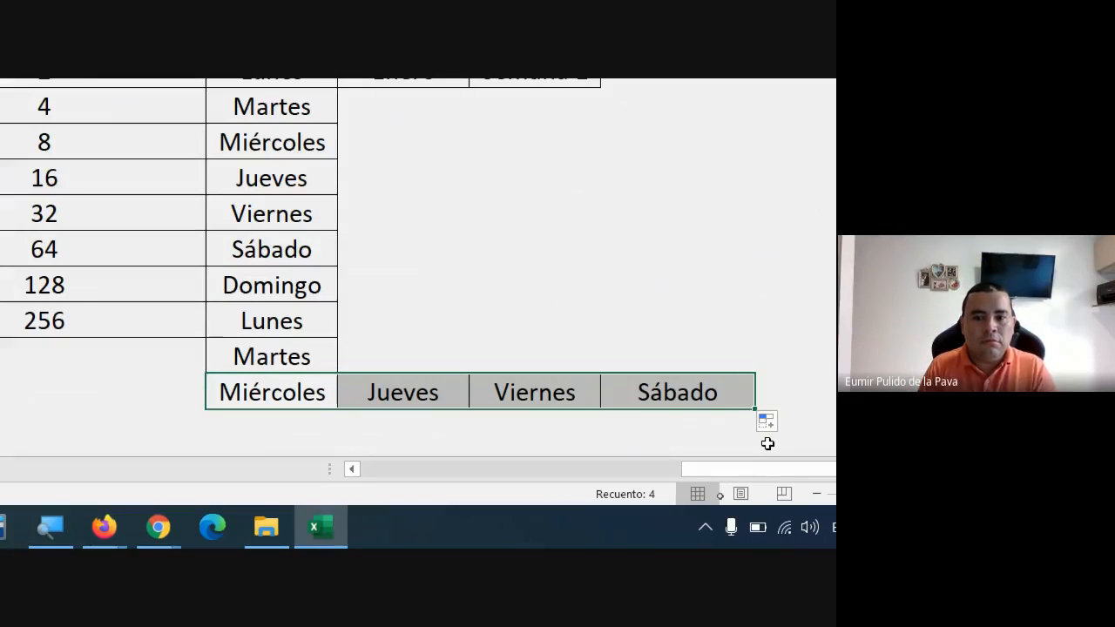
click(294, 253)
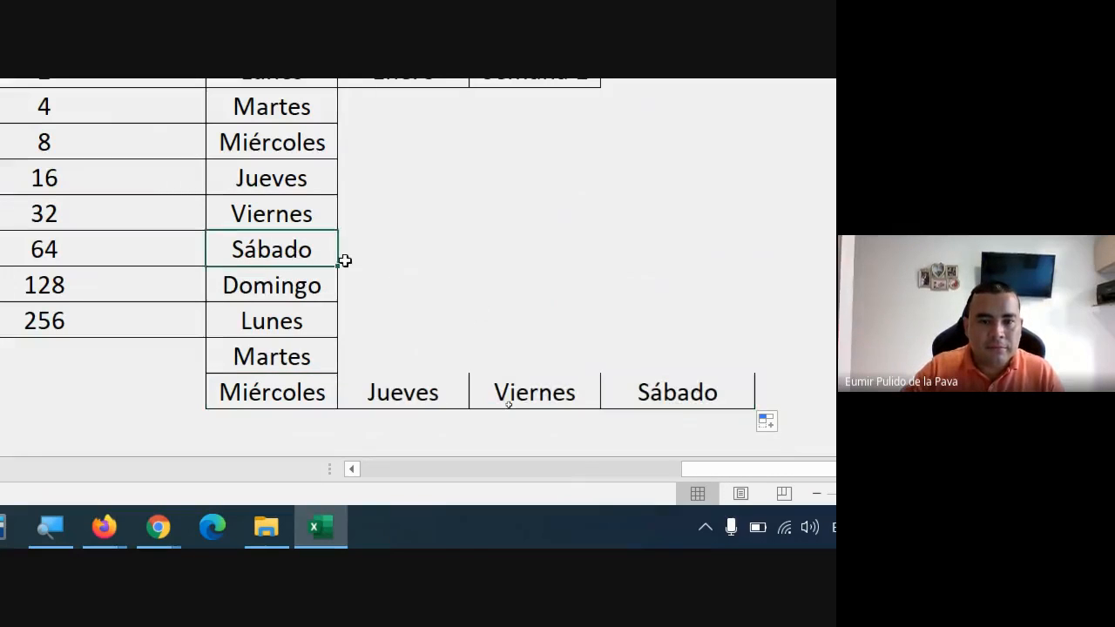
drag(343, 264, 819, 266)
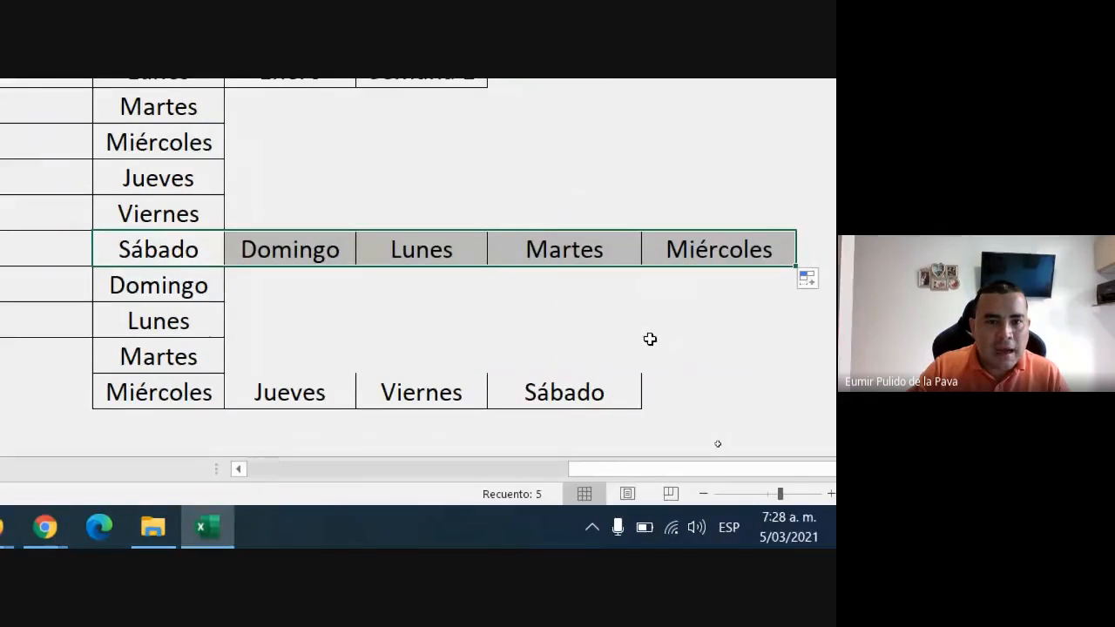
Autofill the Ejemplo12 months from Enero in L3 down to L26.
click(304, 220)
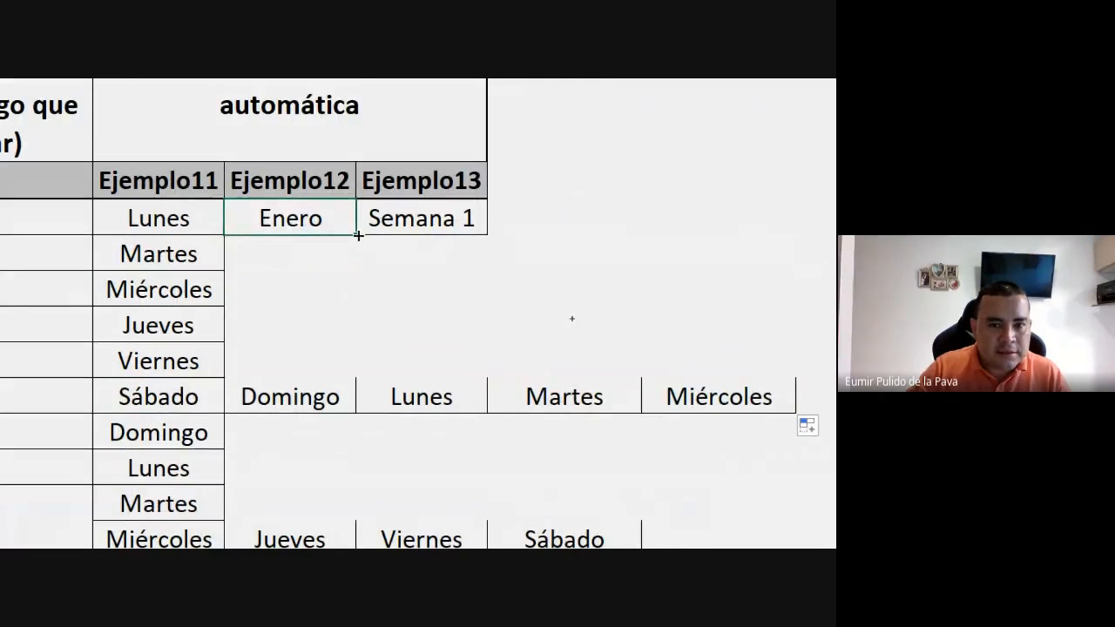
drag(355, 235, 357, 488)
drag(293, 548, 358, 223)
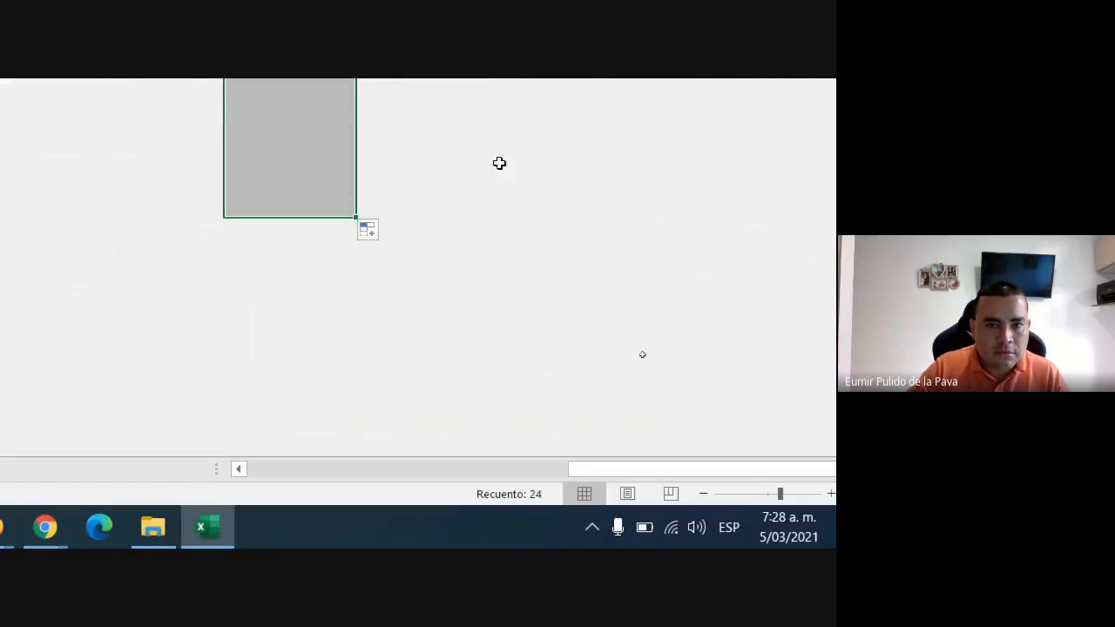
scroll(440, 459, up, 2)
scroll(441, 459, up, 3)
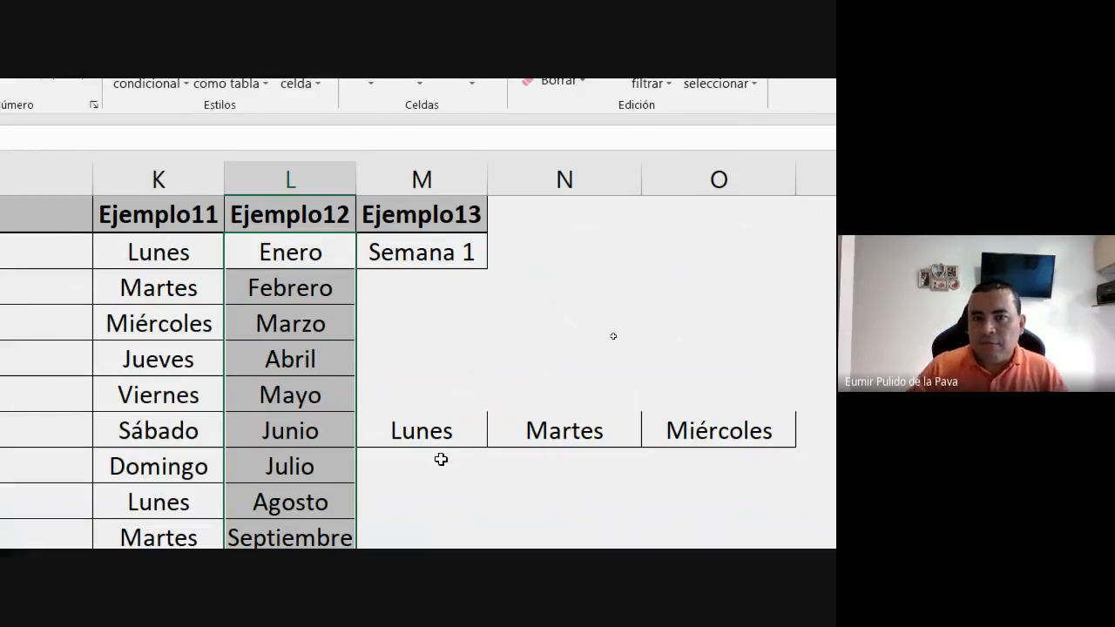
scroll(435, 415, up, 2)
Delete the weekdays Lunes, Martes and Miércoles from M8:O8.
click(419, 412)
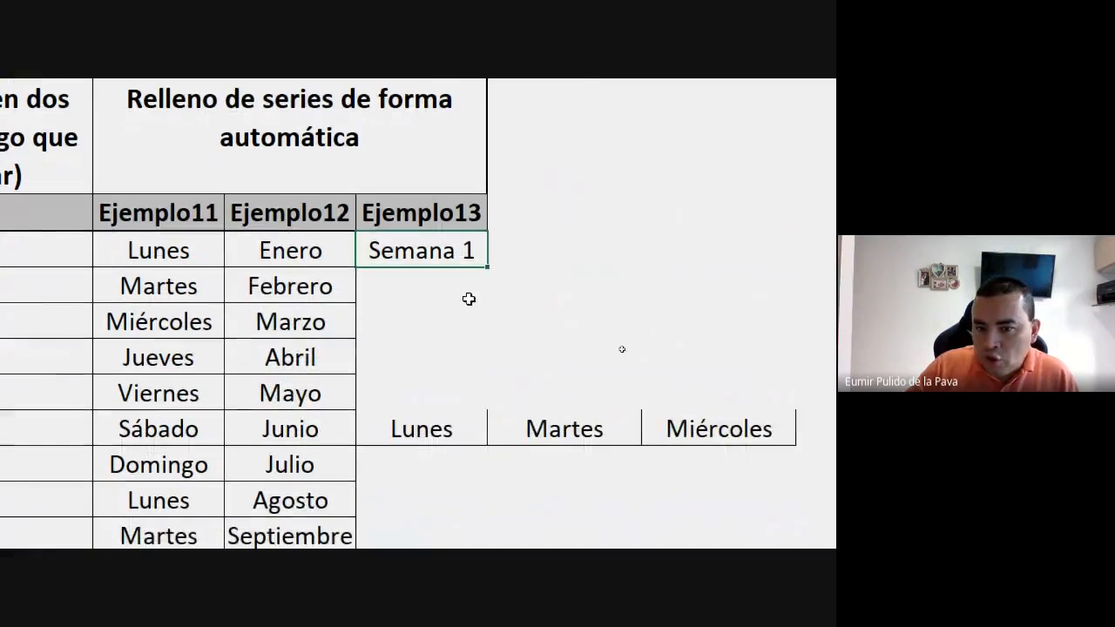
drag(430, 428, 668, 428)
key(Delete)
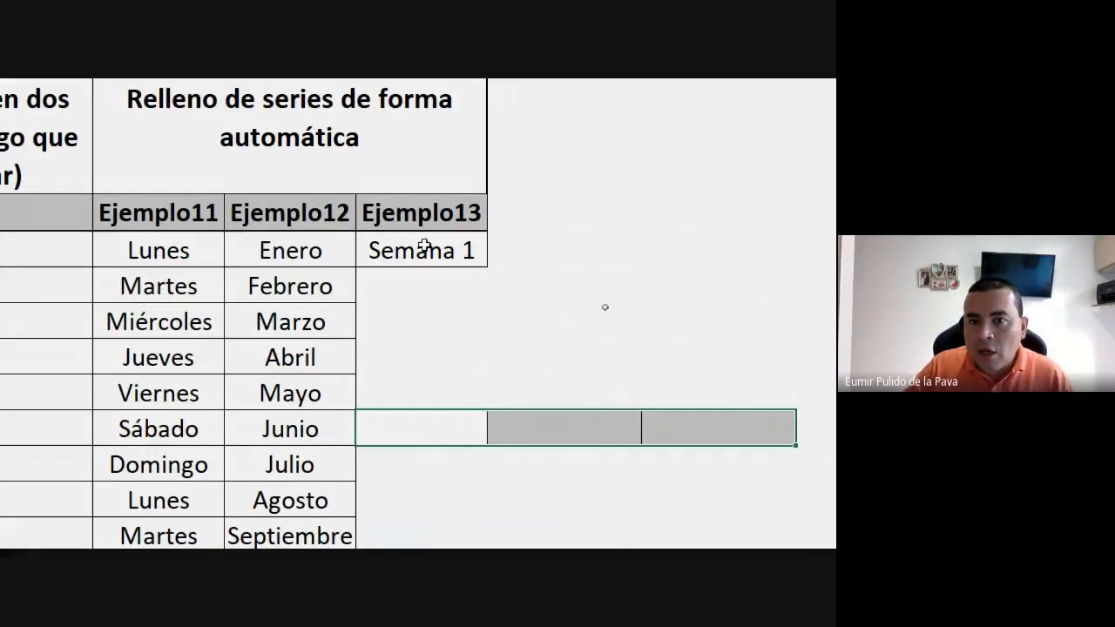
Autofill the Ejemplo13 weeks from Semana 1 in M3, first to Semana 6 and again down to Semana 34.
click(425, 247)
drag(486, 270, 493, 455)
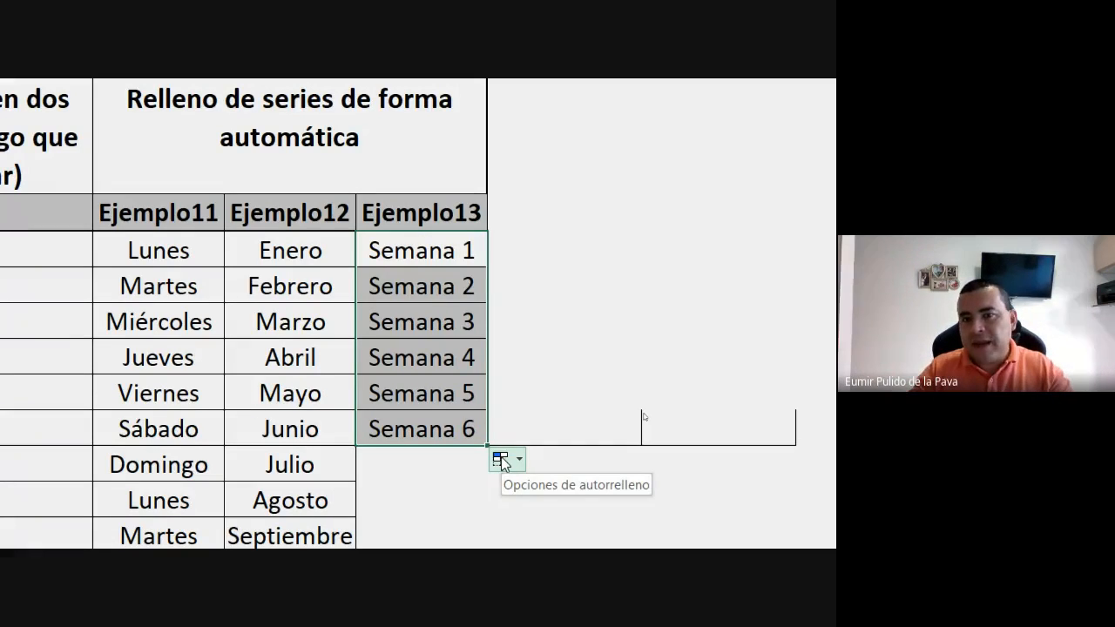
click(427, 250)
mouse_move(488, 269)
mouse_down()
mouse_move(503, 533)
mouse_move(493, 249)
mouse_up()
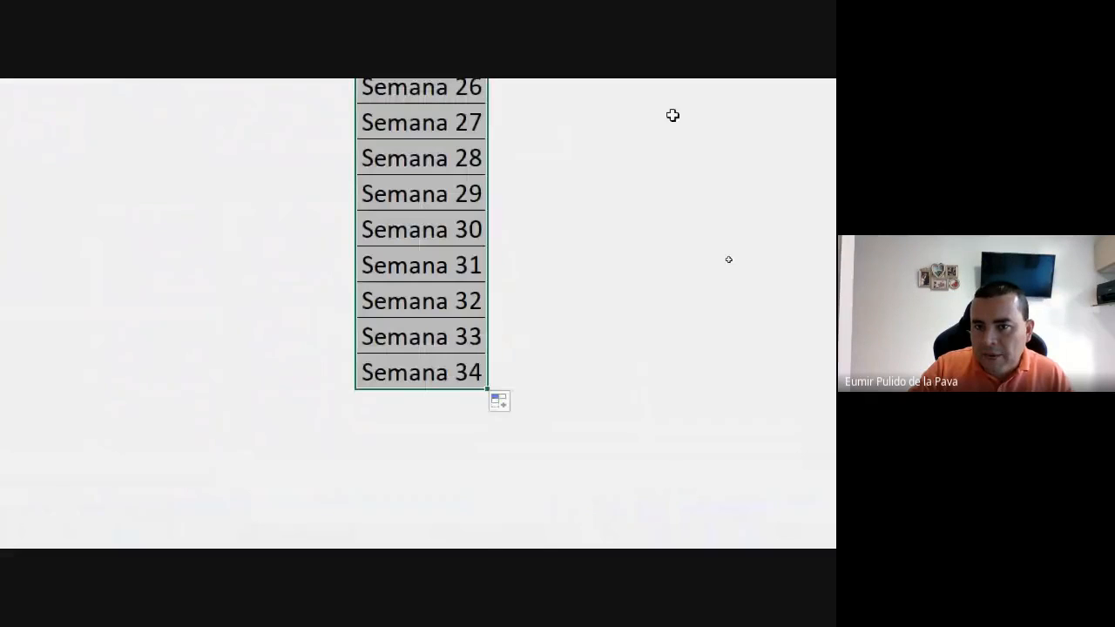
scroll(595, 128, up, 3)
scroll(595, 128, up, 6)
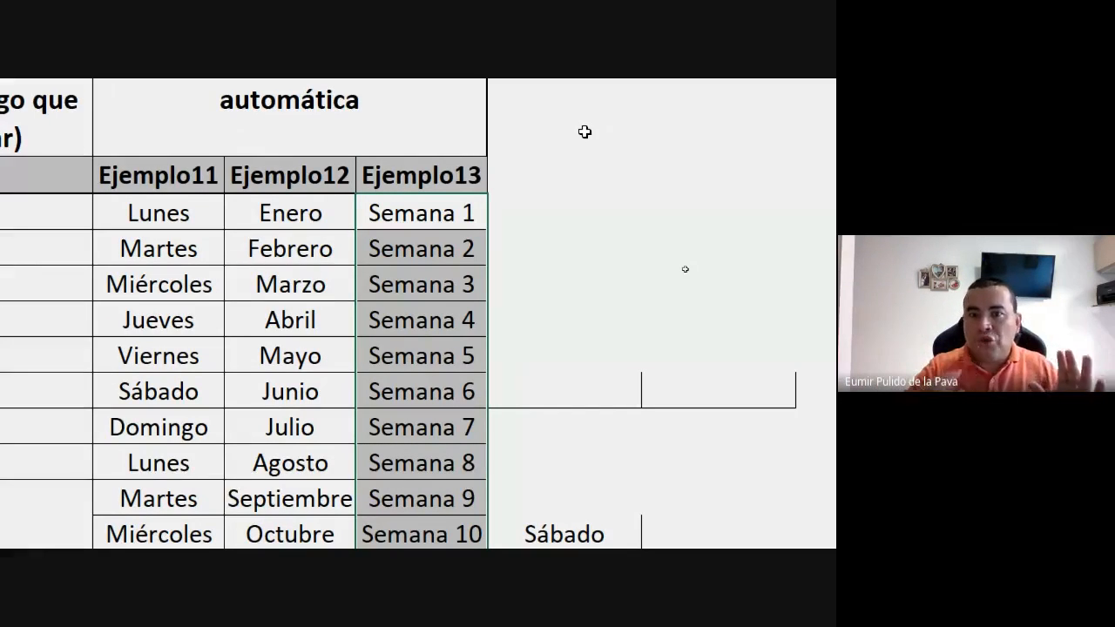
Enter the code AF569 in O3 and autofill it down to AF577 in O11.
click(771, 212)
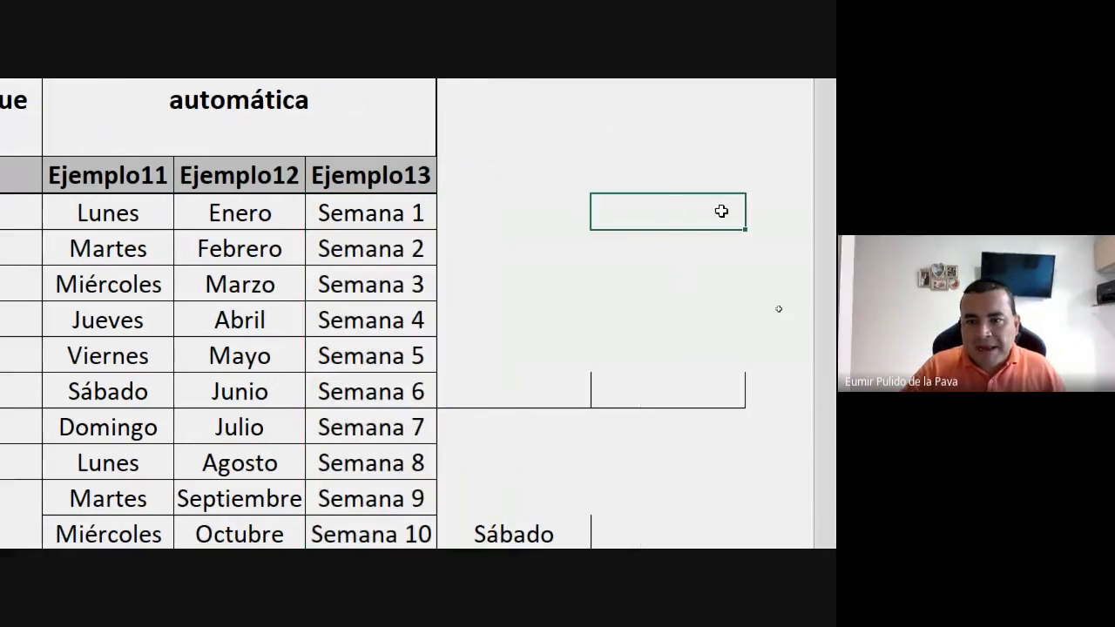
text(AF)
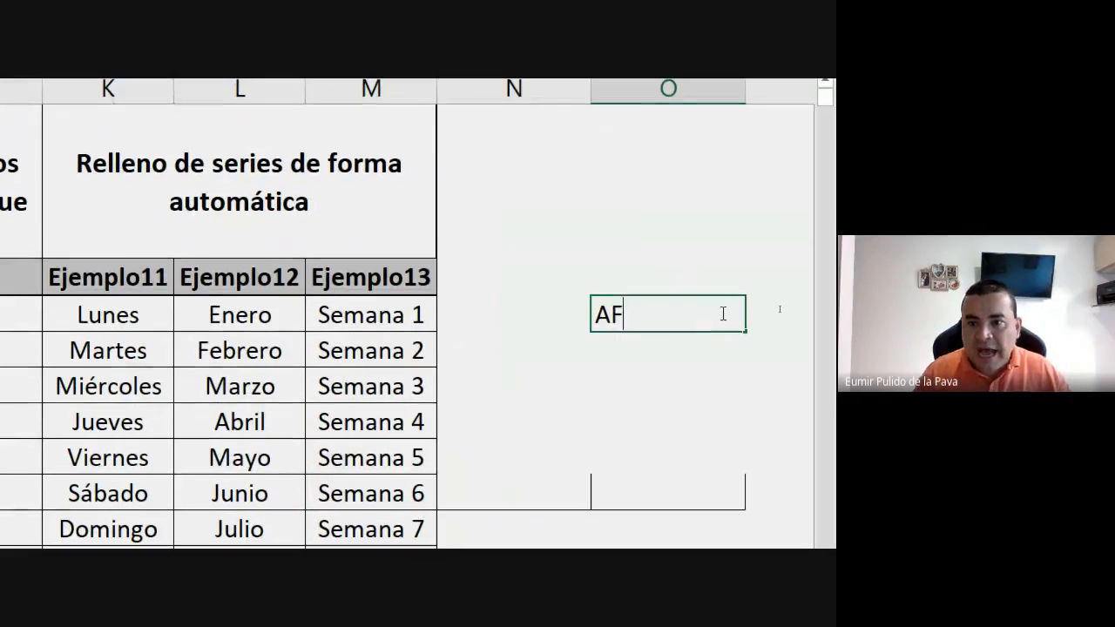
text(569)
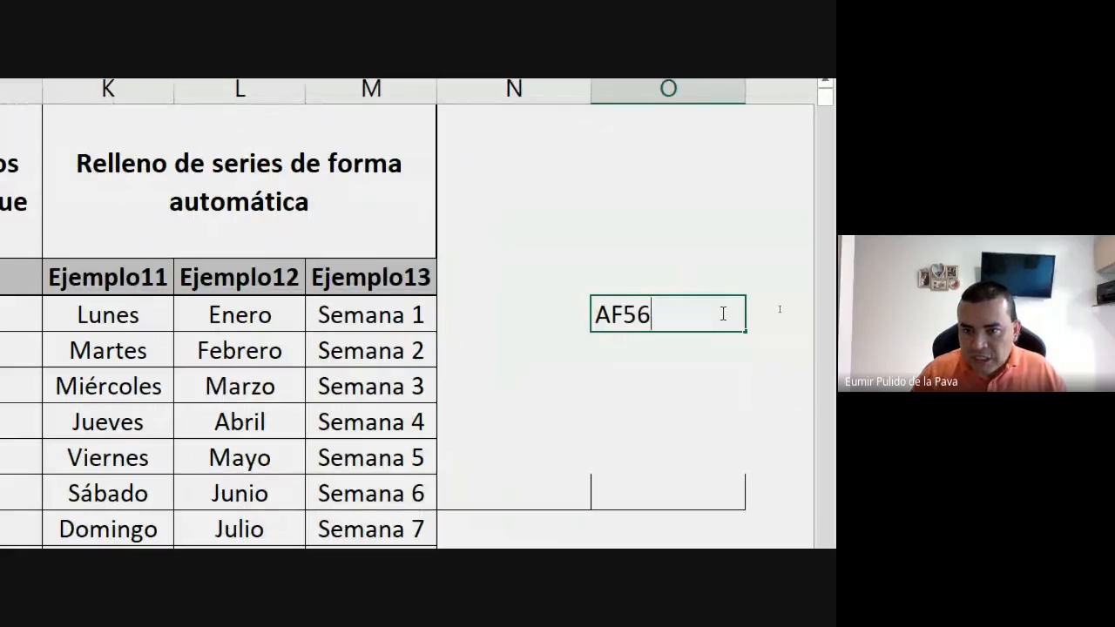
key(Return)
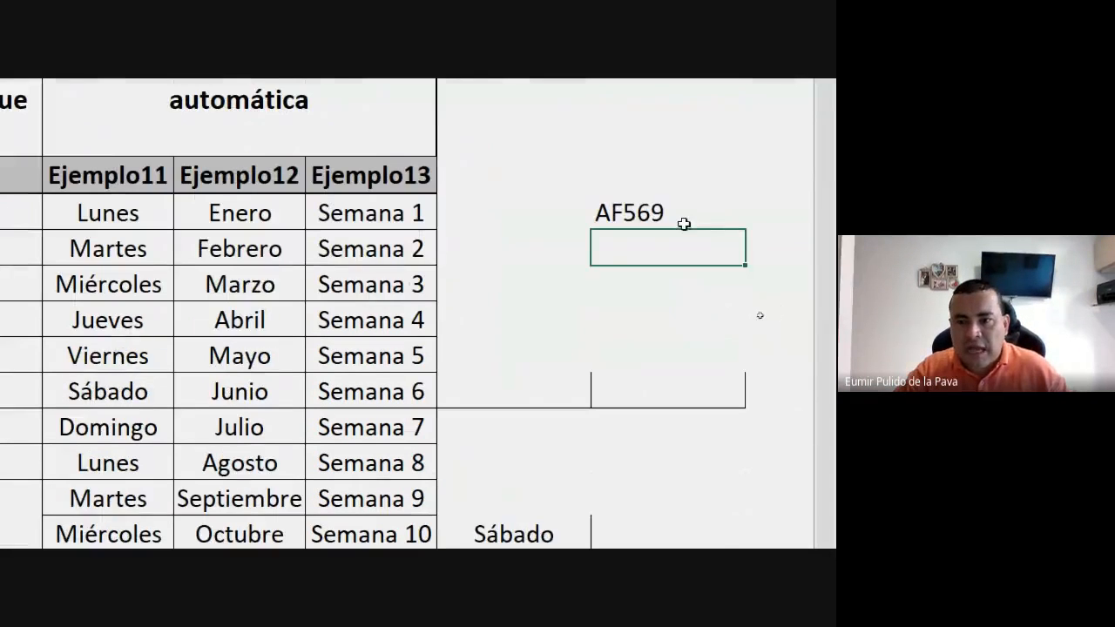
click(684, 224)
drag(743, 228, 706, 534)
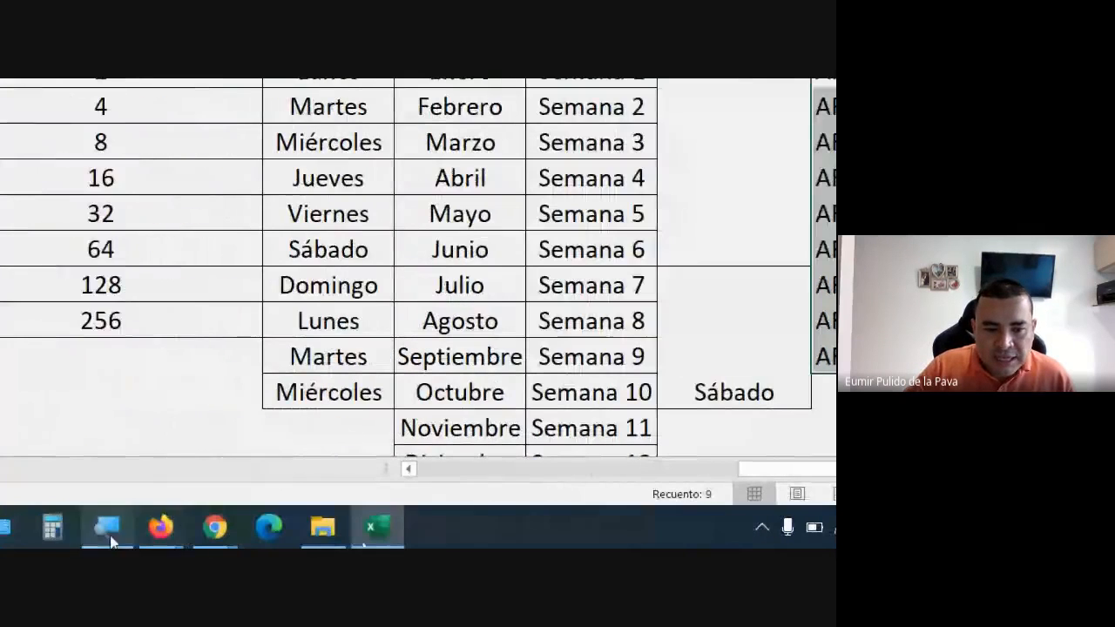
Switch to the Lupa magnifier and reset its magnification to 100%.
click(110, 537)
click(63, 294)
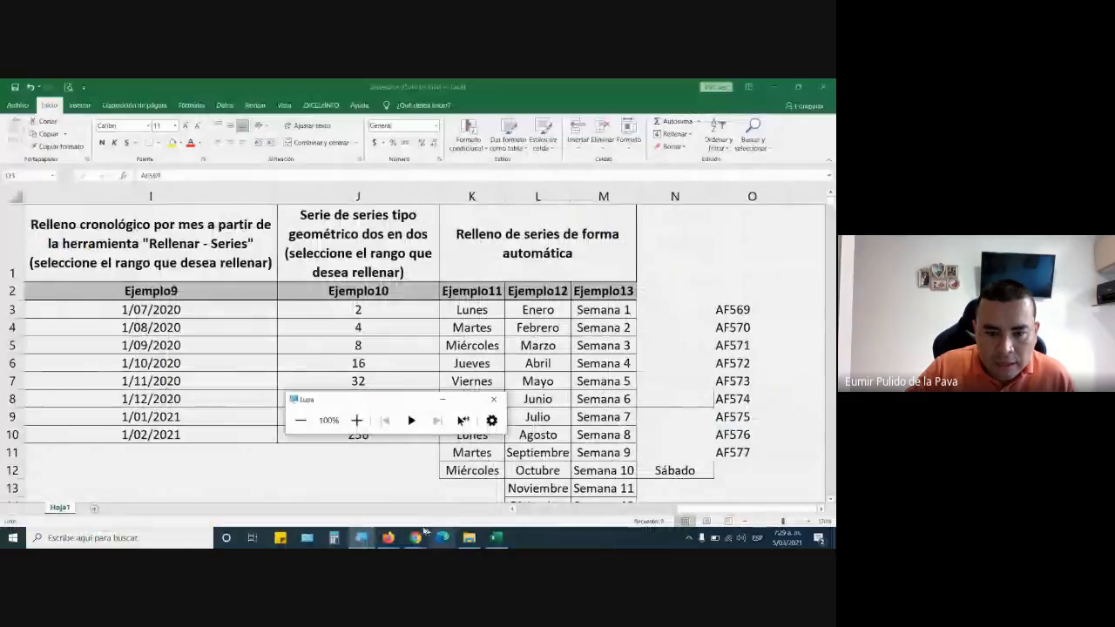
Switch to Chrome, close the 2020 Colombia calendar page and minimize the Lupa window.
mouse_move(416, 537)
click(358, 495)
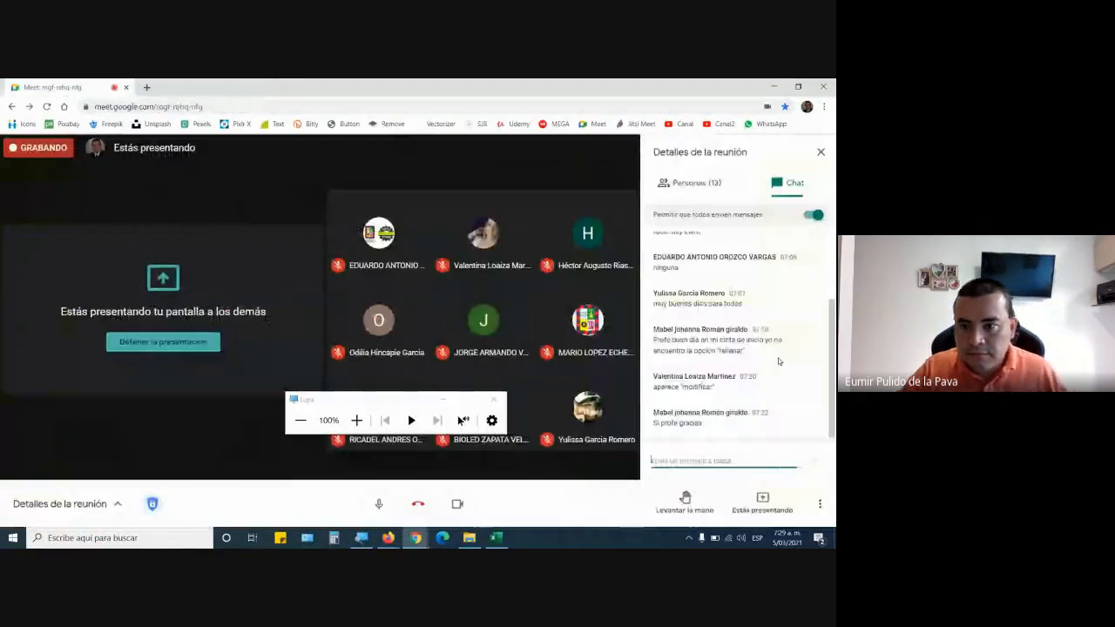
click(256, 87)
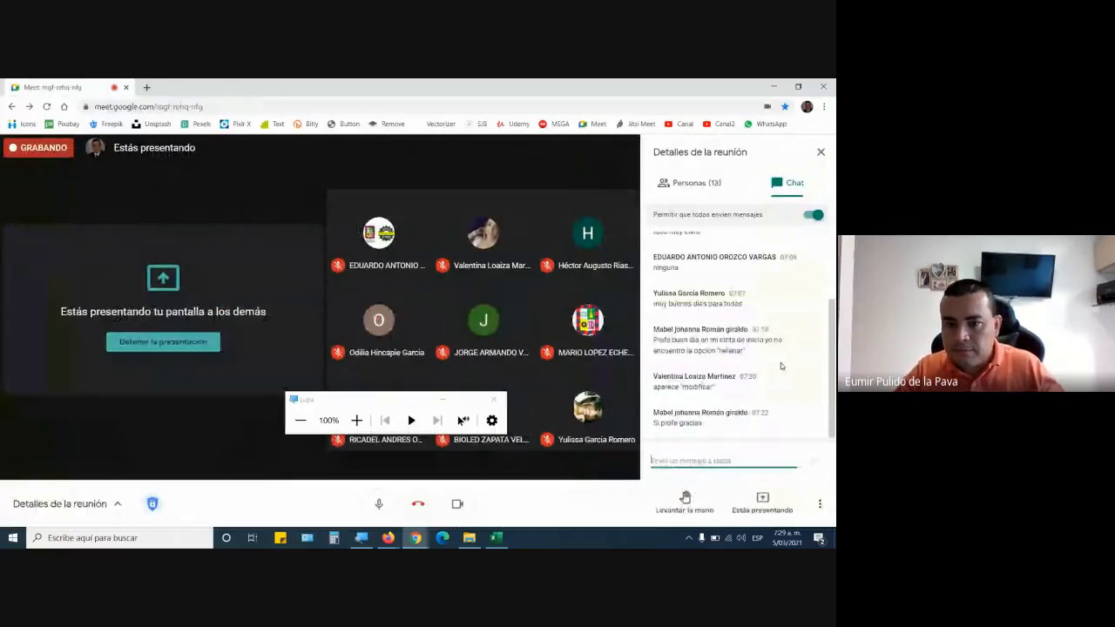
click(443, 399)
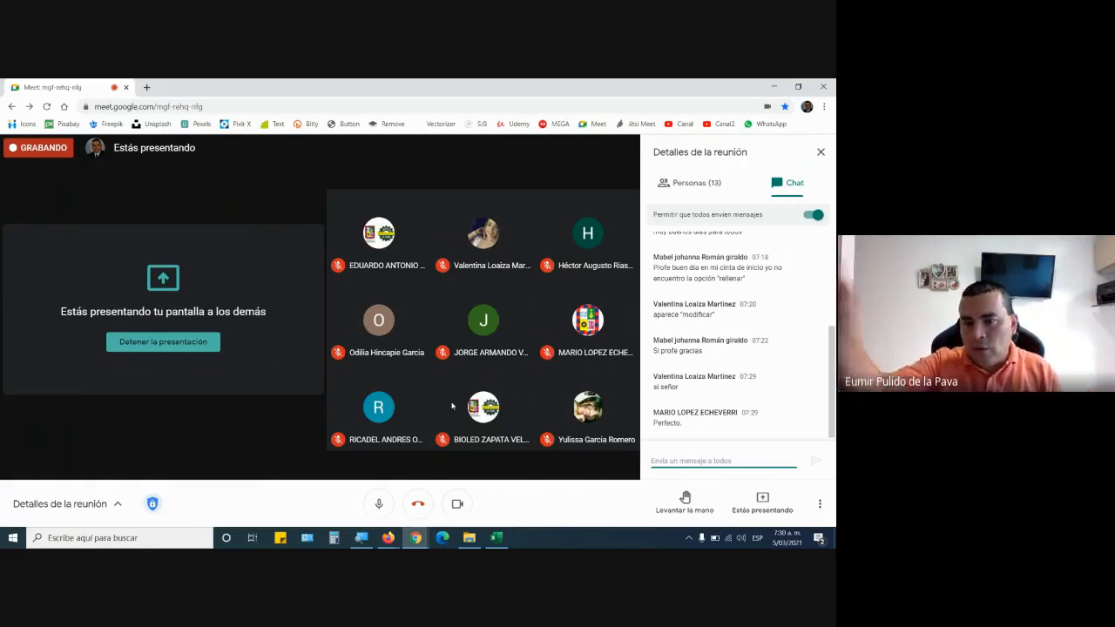
Switch to Excel and close the Series workbook without saving the changes.
click(497, 538)
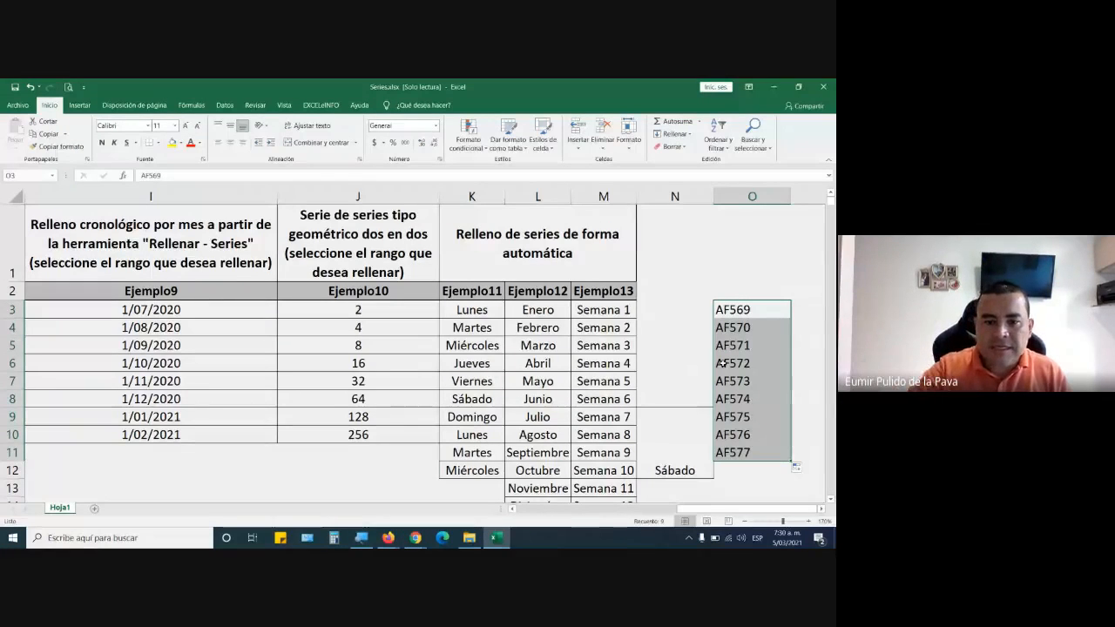
click(416, 538)
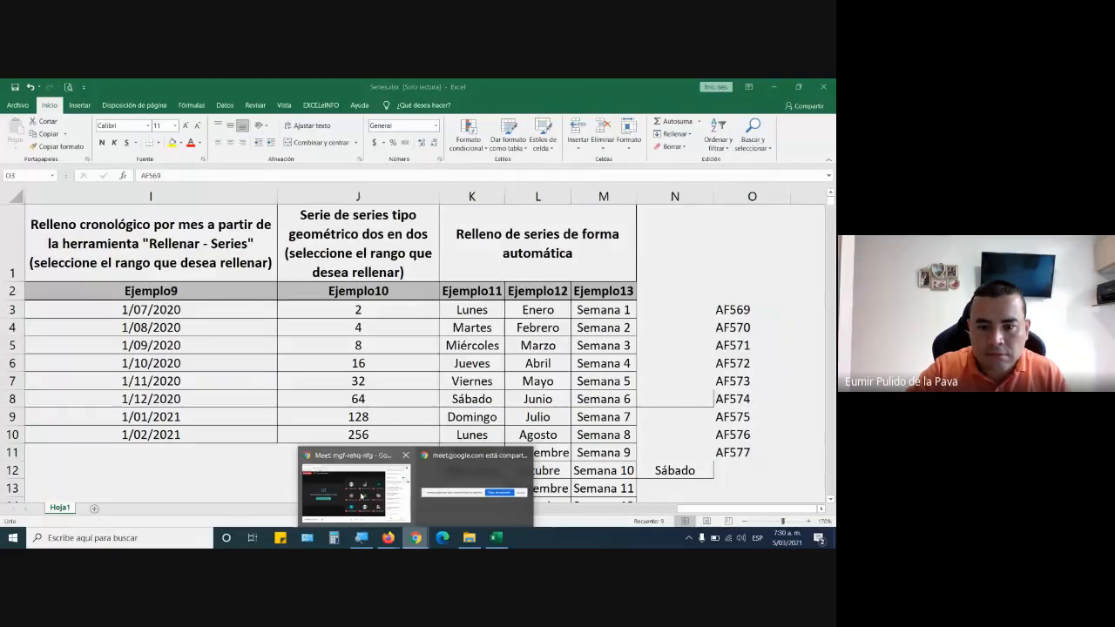
click(360, 488)
click(496, 538)
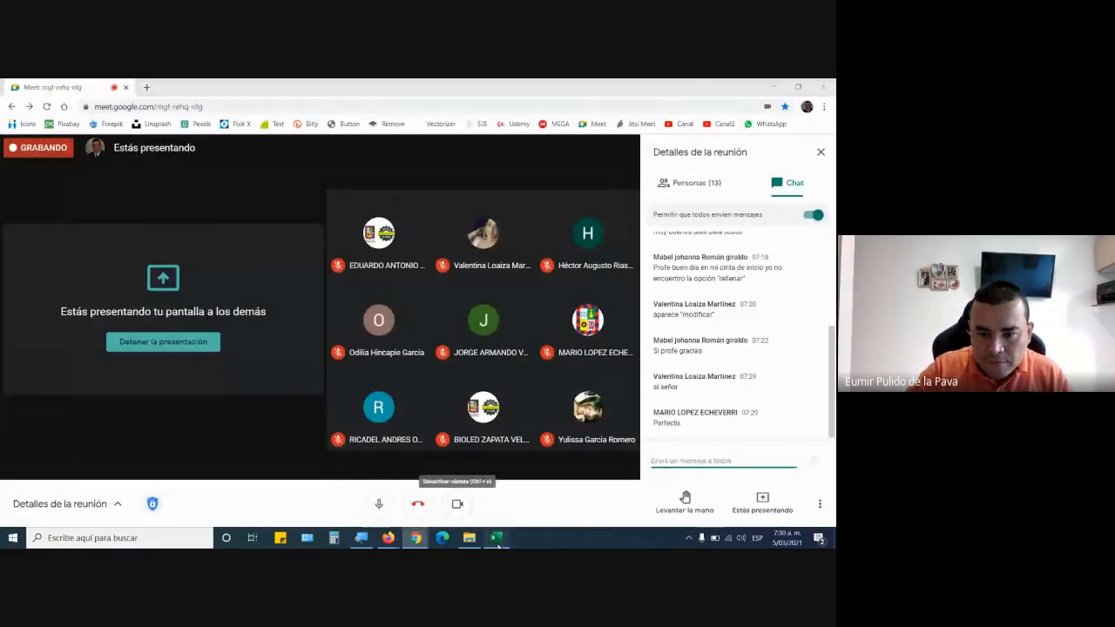
click(824, 87)
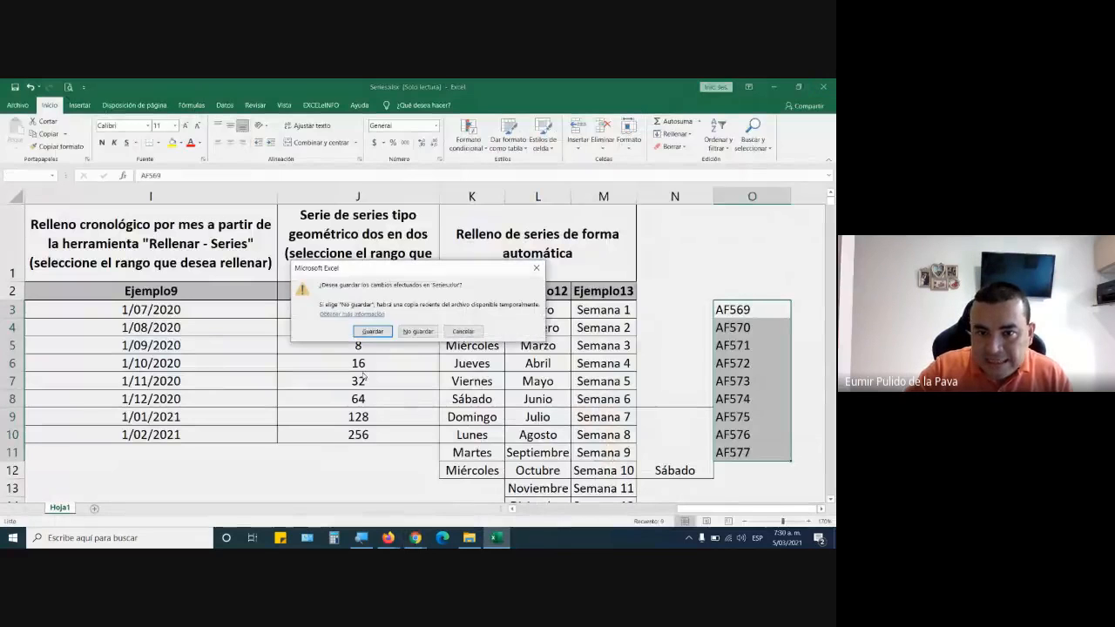
click(406, 331)
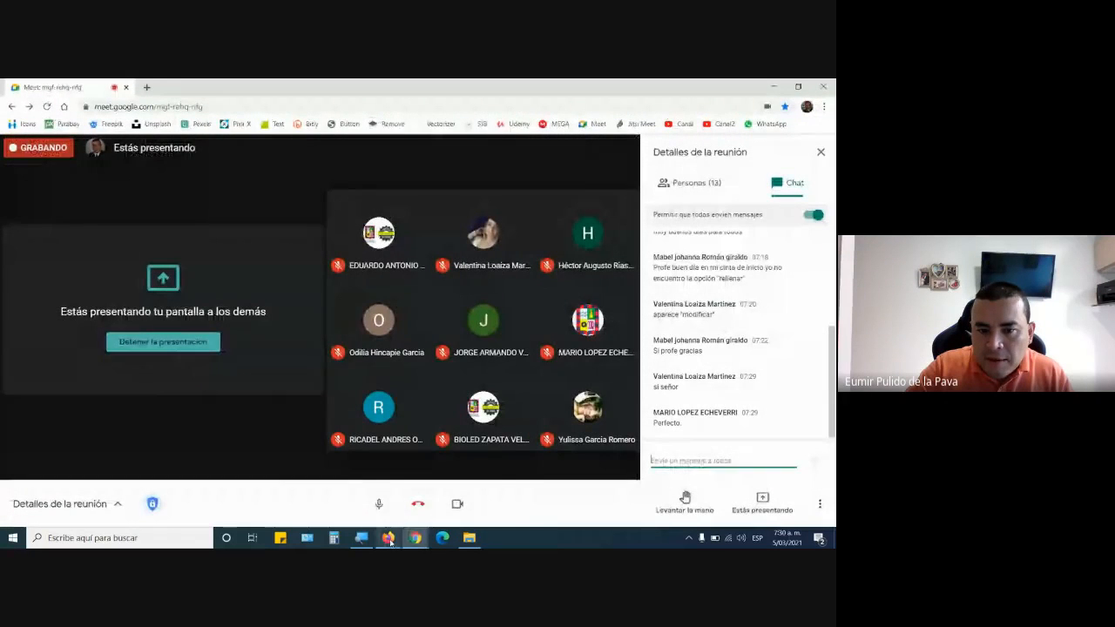
Switch to Firefox and show the PDF learning guide with the formula exercises.
mouse_move(388, 538)
click(446, 492)
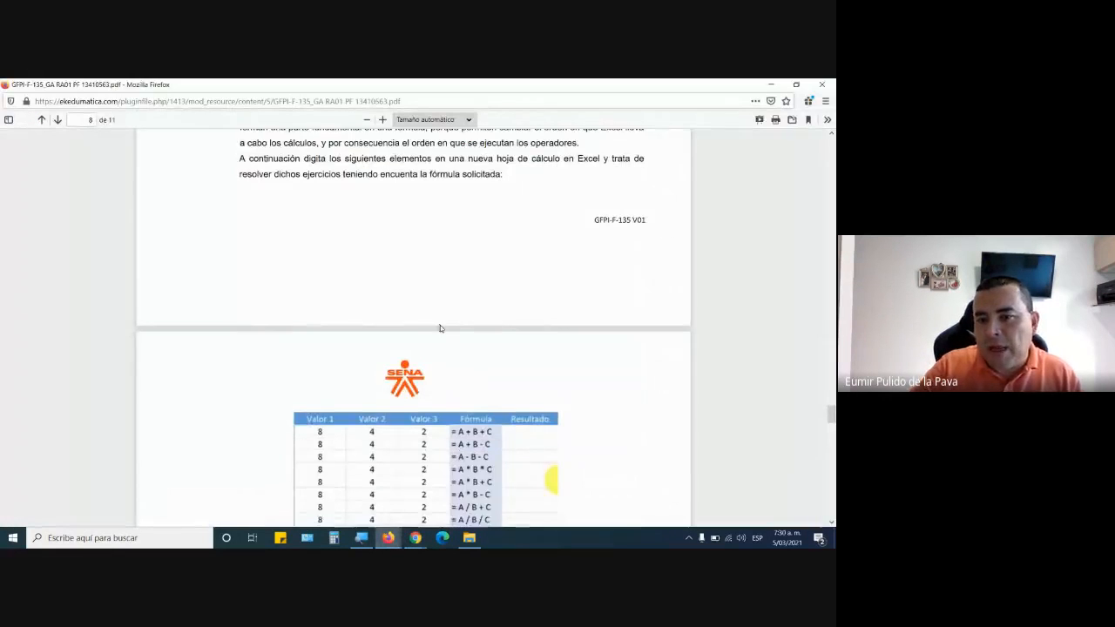
Examine section L of the guide on relative references and highlight its explanation and the Referencias.xlsx file name.
scroll(440, 327, down, 3)
scroll(440, 327, down, 1)
scroll(441, 328, down, 5)
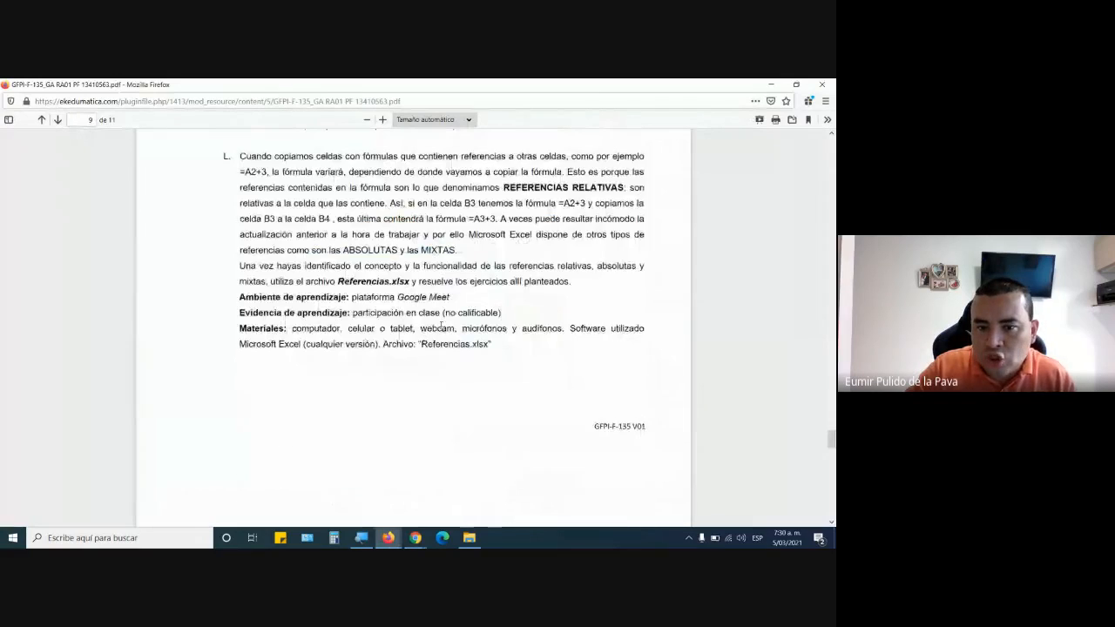
scroll(349, 296, up, 2)
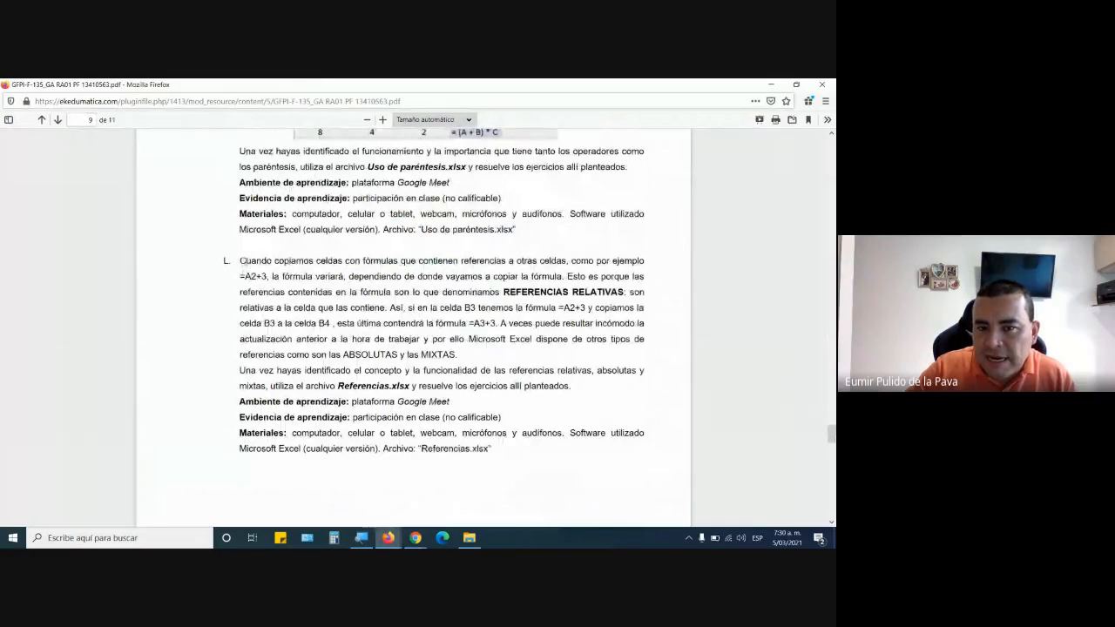
drag(243, 261, 469, 359)
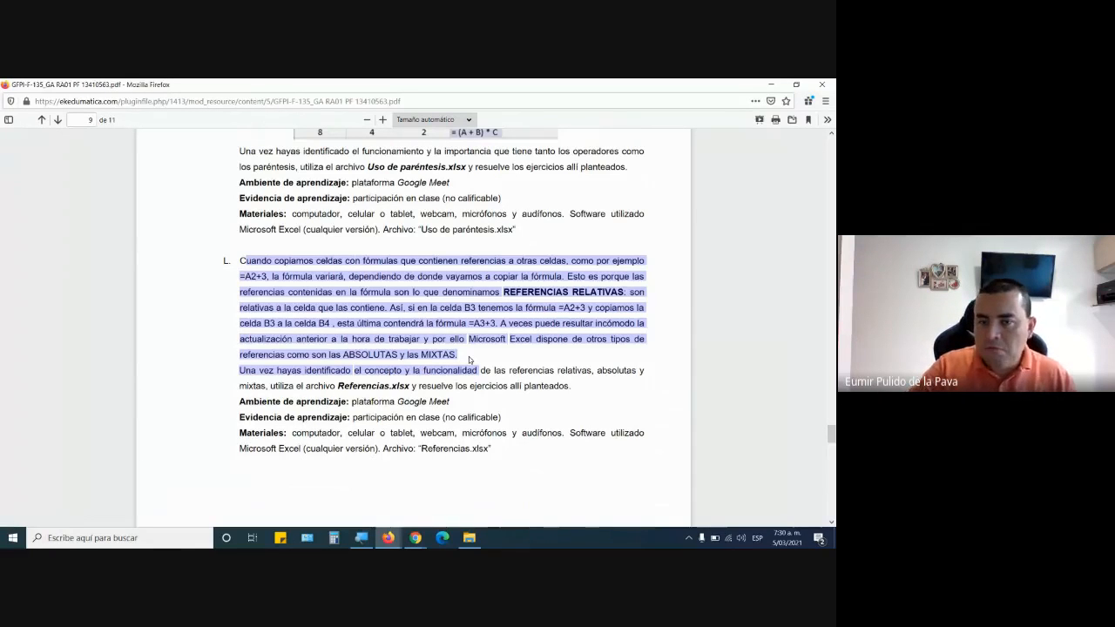
click(349, 276)
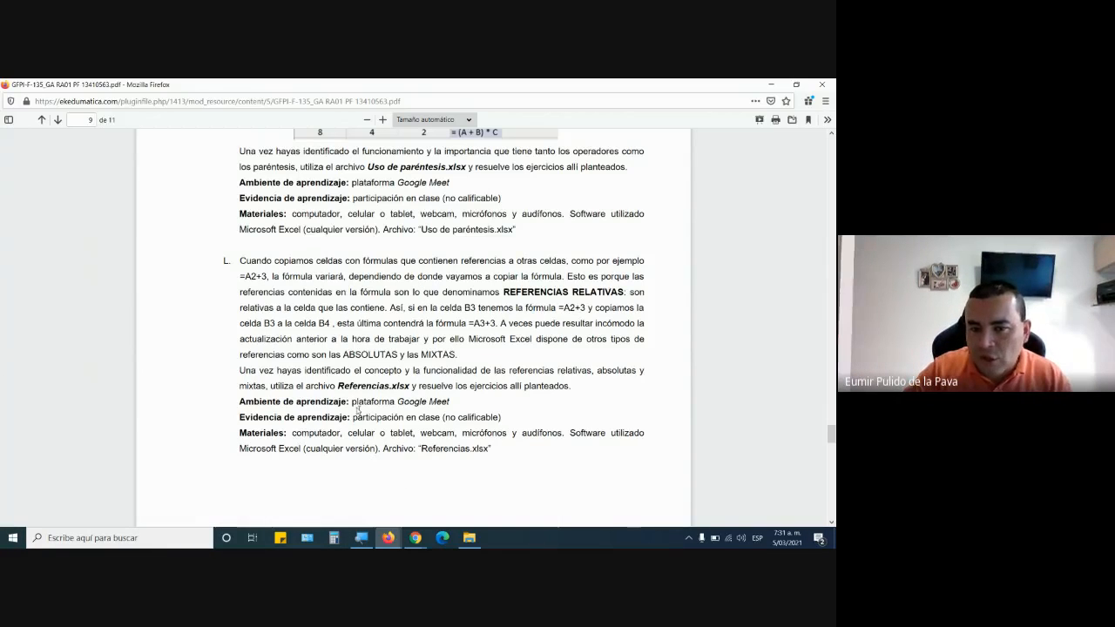
drag(339, 386, 406, 390)
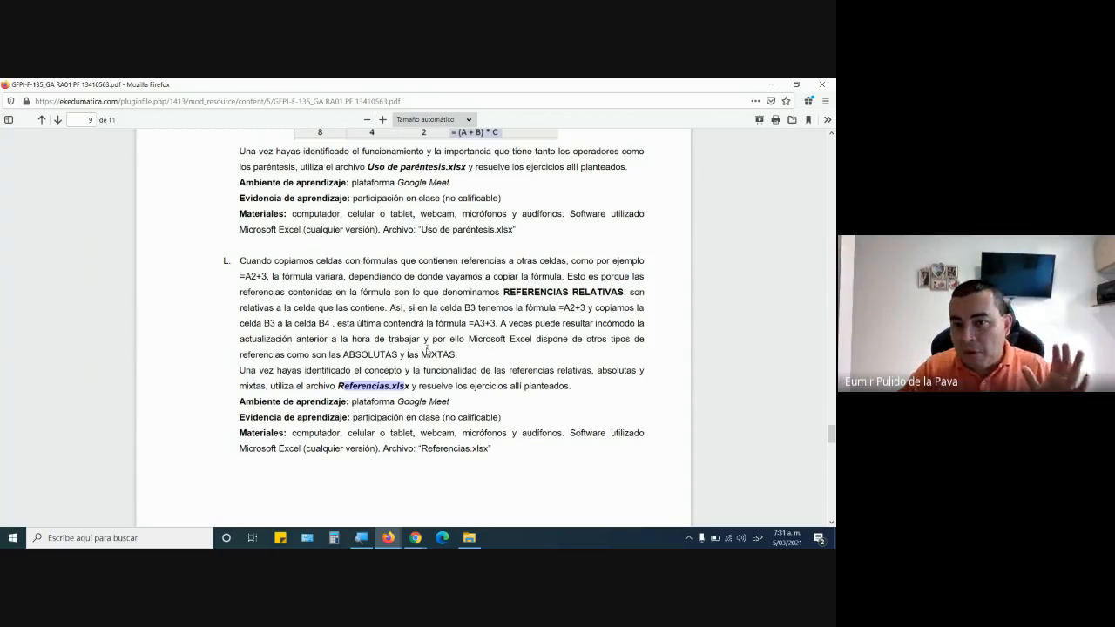
Start Excel and create a new blank workbook.
click(13, 538)
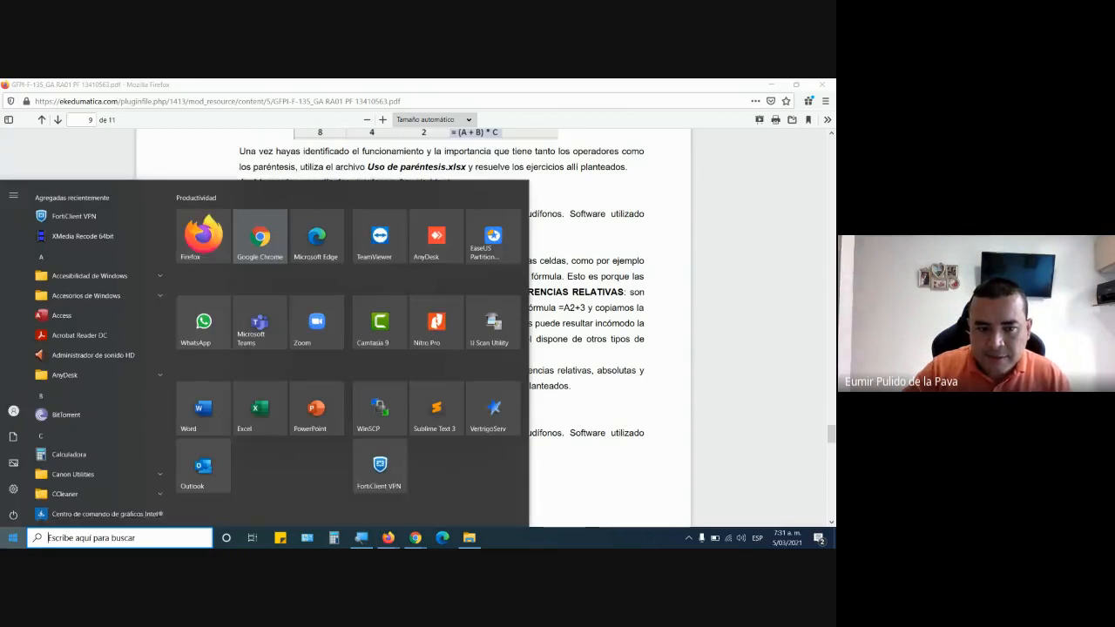
click(281, 411)
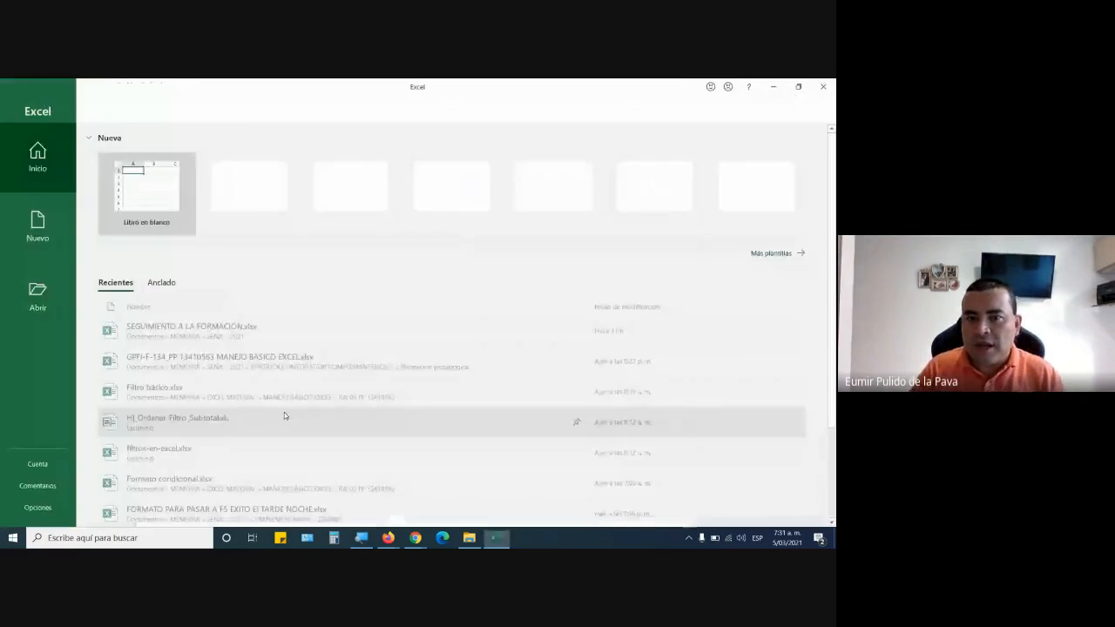
click(132, 206)
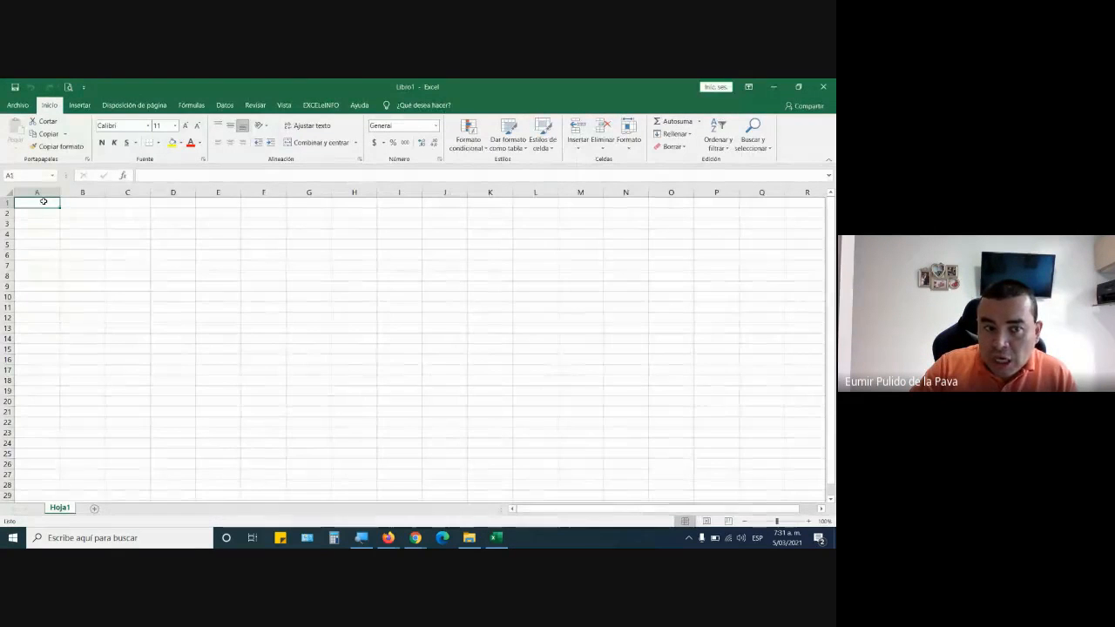
Merge and center cells A1:O2 with wrapped text and set their font size to 20.
drag(43, 201, 669, 211)
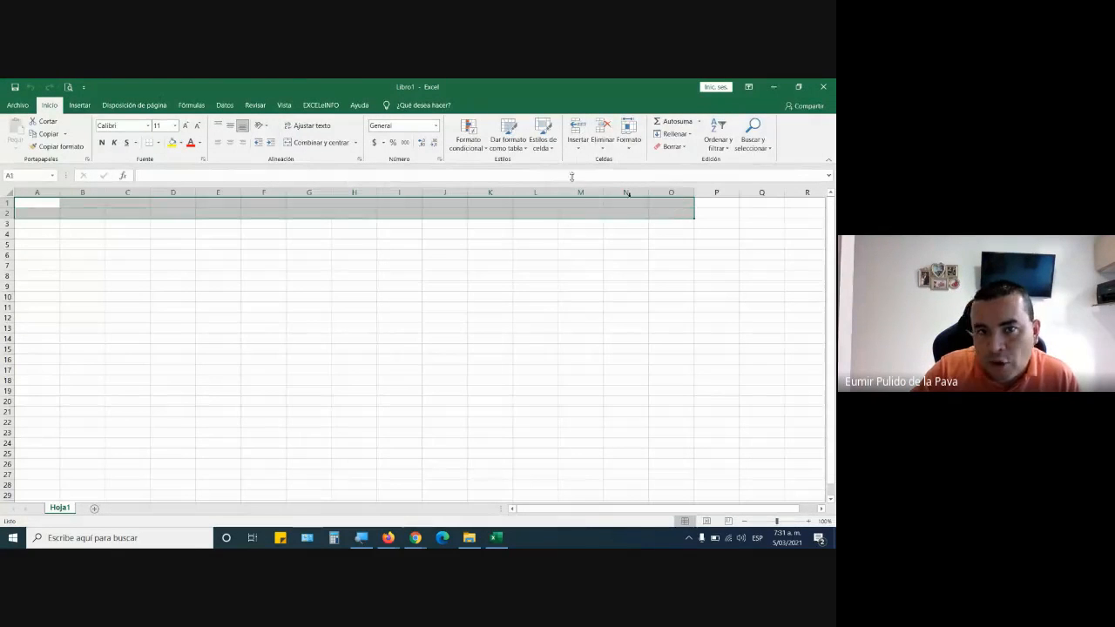
click(321, 142)
click(311, 126)
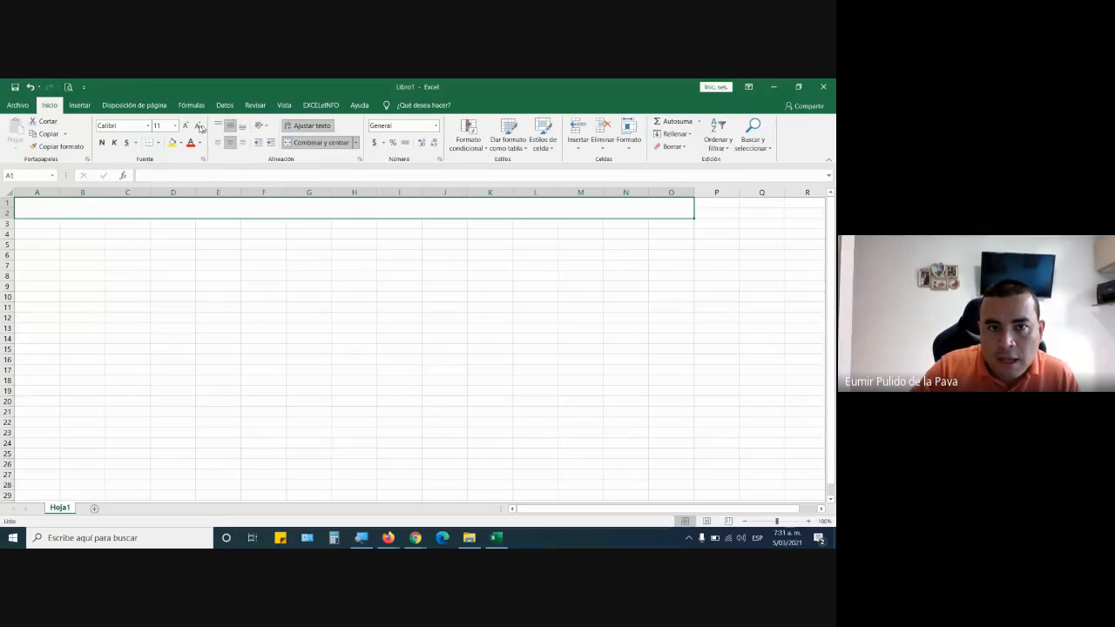
click(185, 126)
click(185, 125)
click(185, 126)
click(184, 125)
click(185, 125)
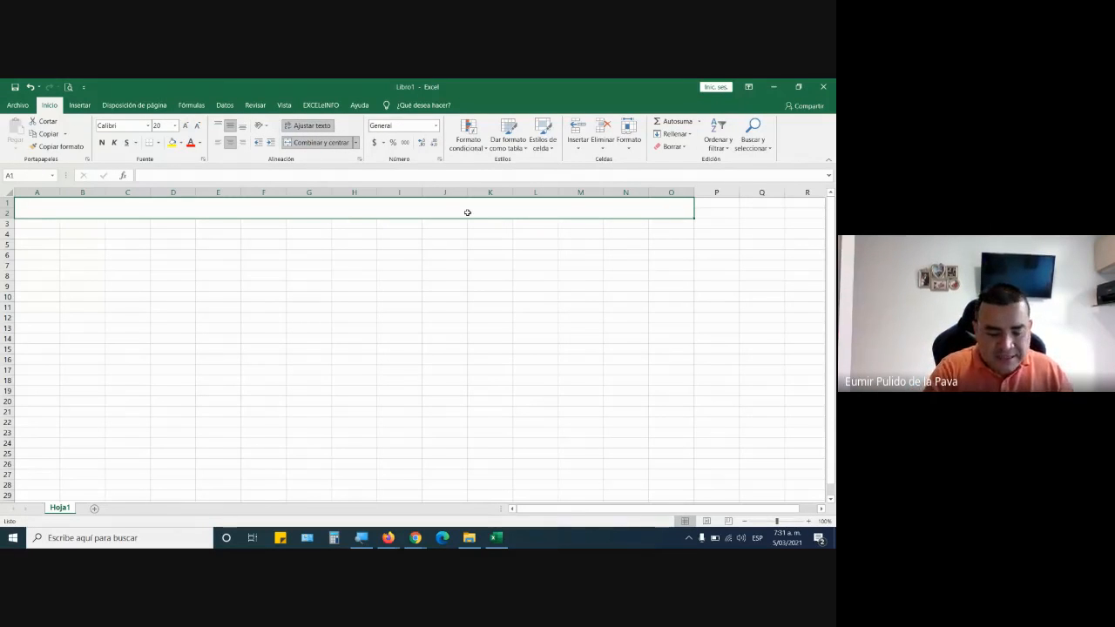
Enter the title REFERENCIAS RELATIVAS in the merged cell A1.
text(REFER)
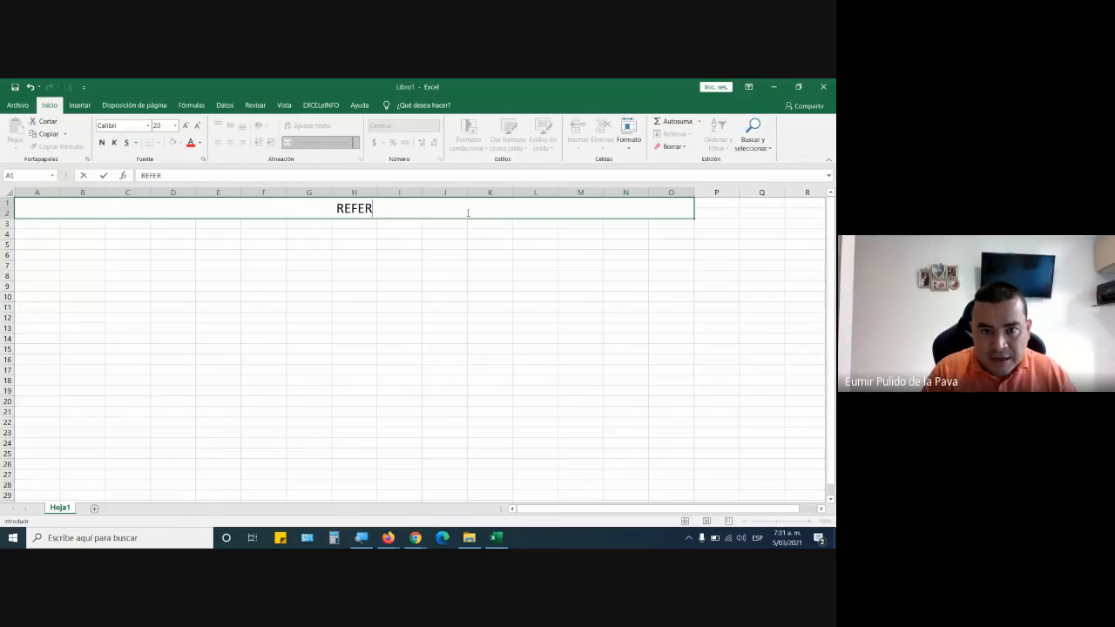
text(ENCIAS REL)
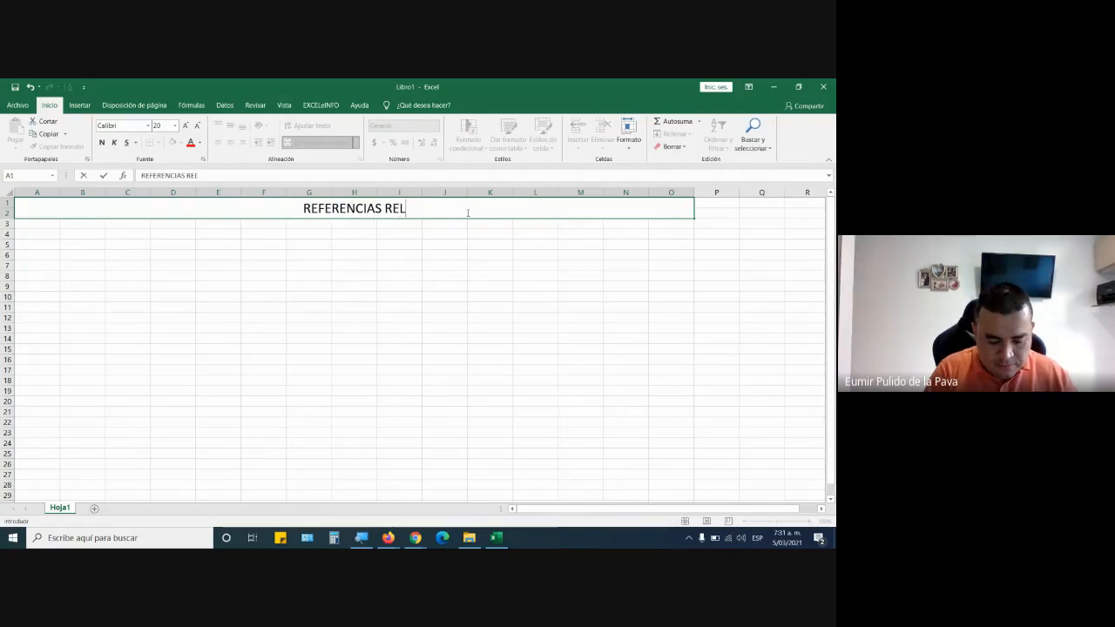
text(ATIVAS)
key(Return)
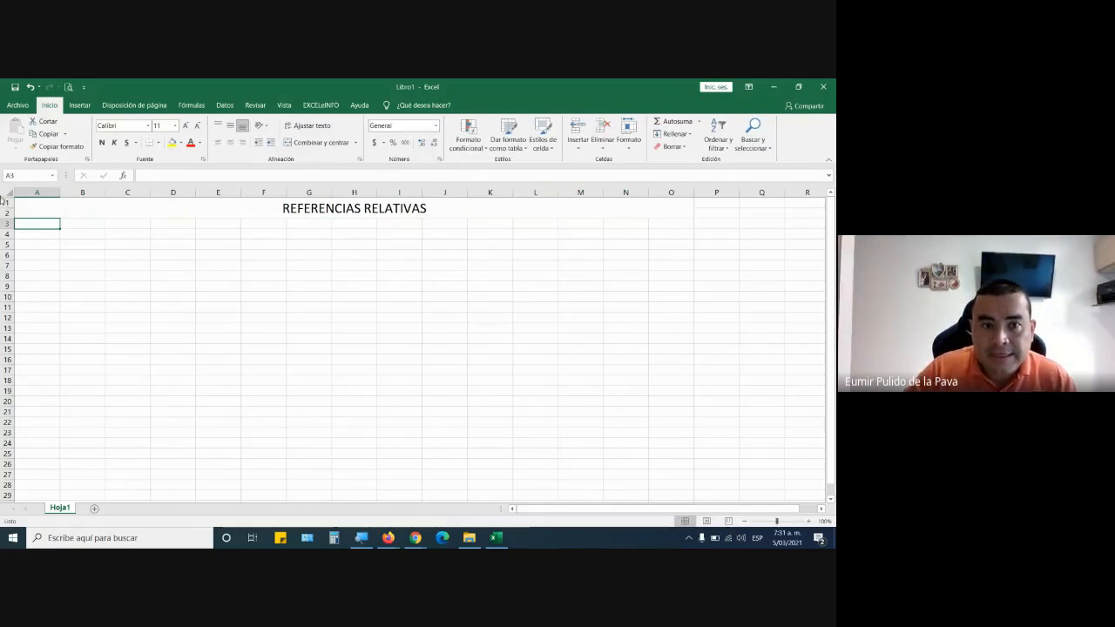
Set the REFERENCIAS RELATIVAS title to font size 28 and make it bold.
click(297, 208)
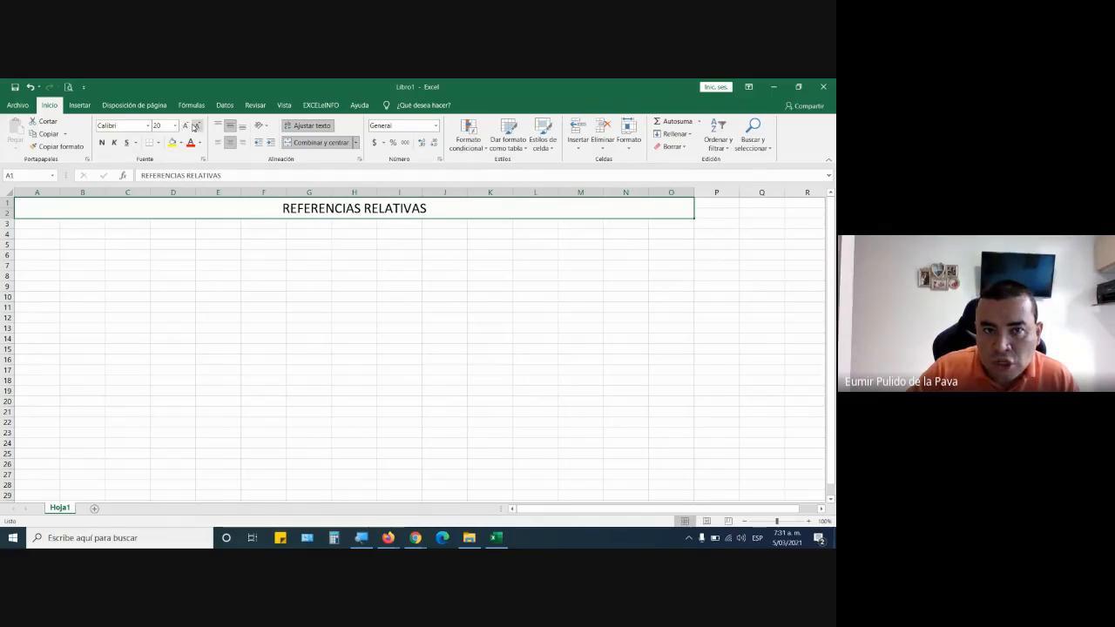
click(188, 126)
click(189, 126)
click(189, 126)
click(188, 125)
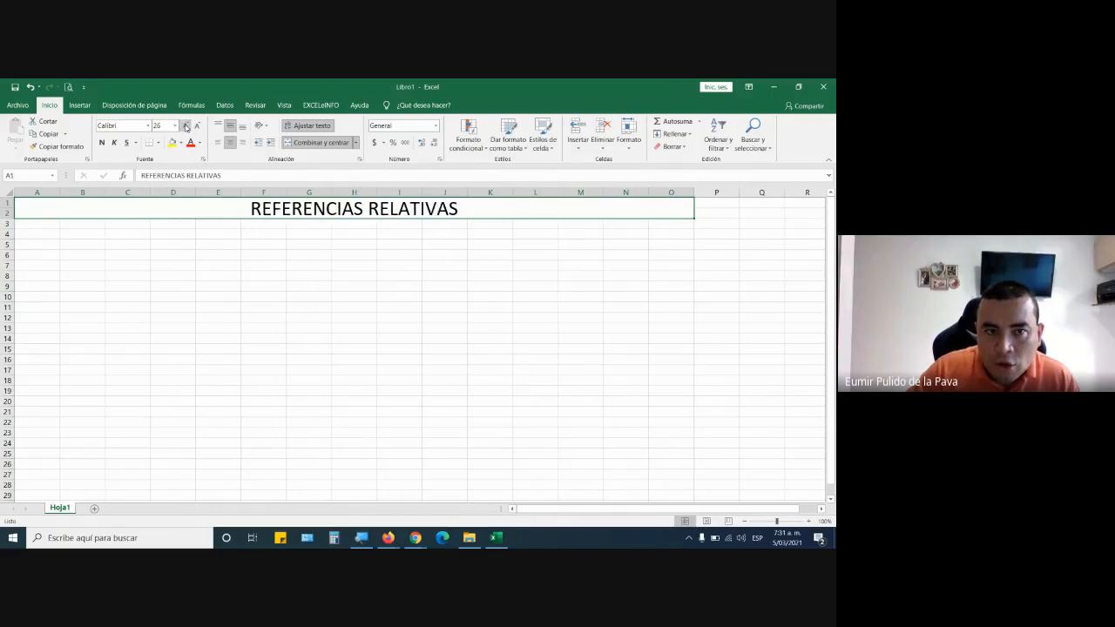
click(103, 142)
Enter the heading VALOR 1 in E4 and autofill it across to G4 to create VALOR 2 and VALOR 3.
click(229, 234)
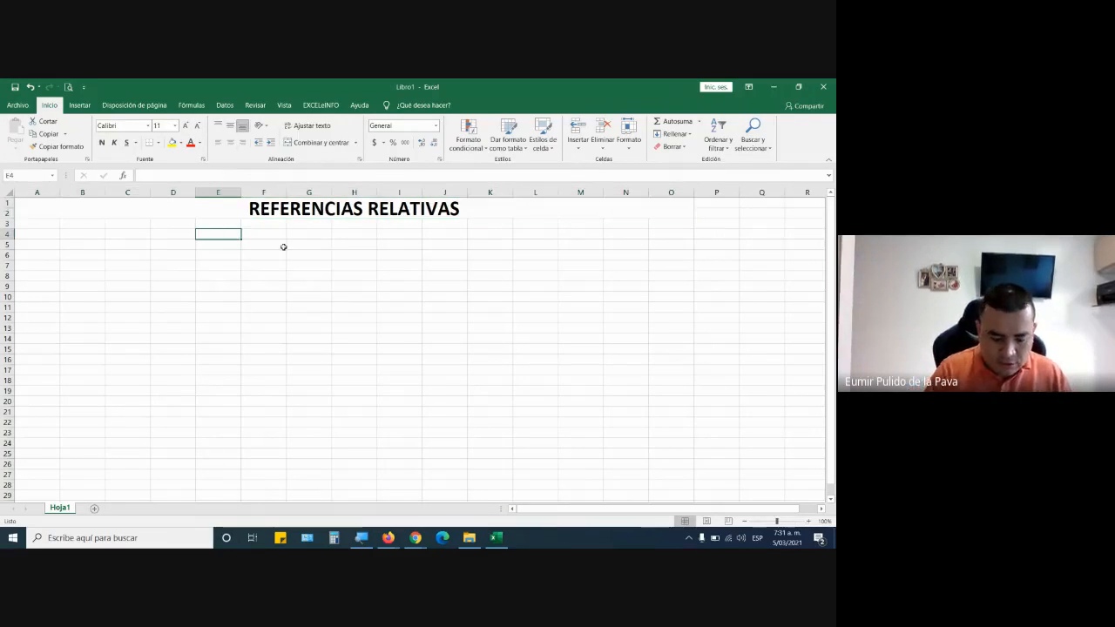
text(VALOR 1)
key(Return)
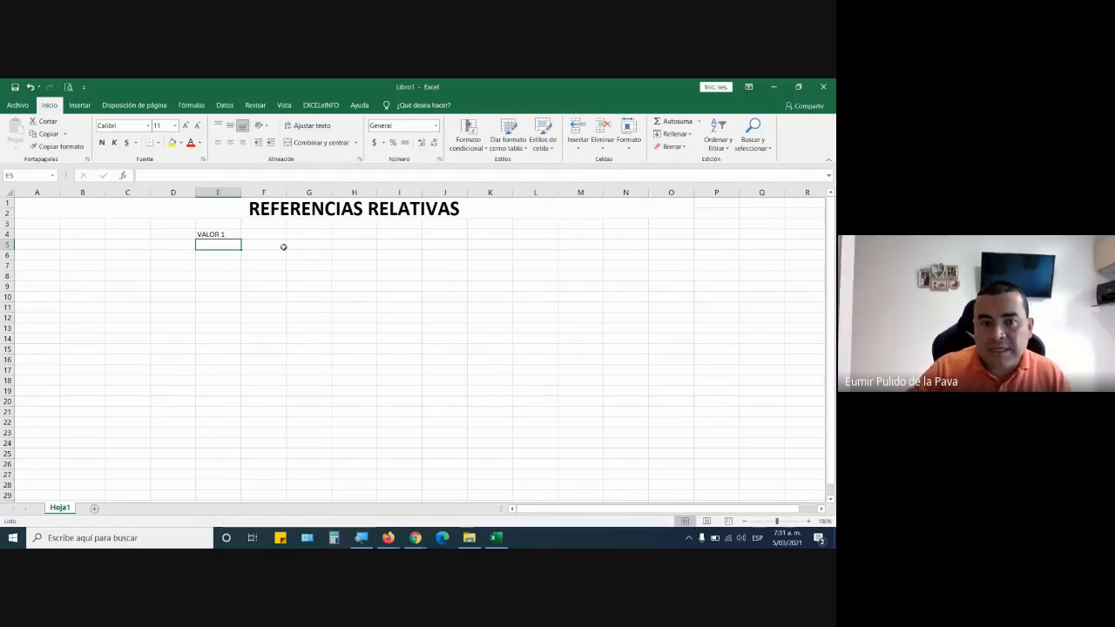
click(219, 235)
click(259, 237)
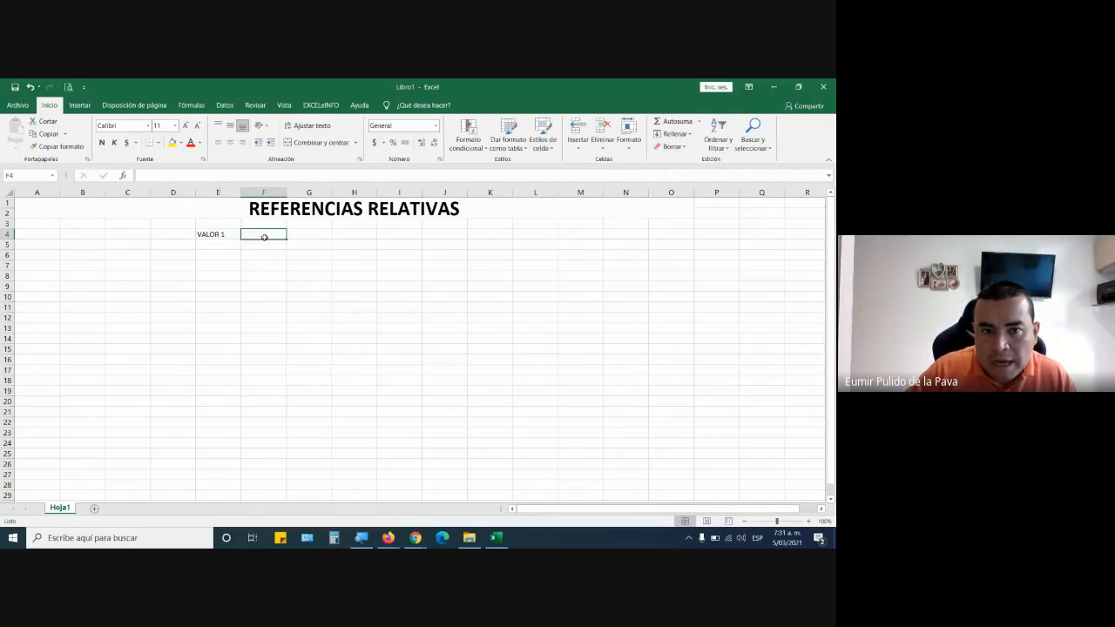
click(226, 235)
drag(242, 237, 333, 240)
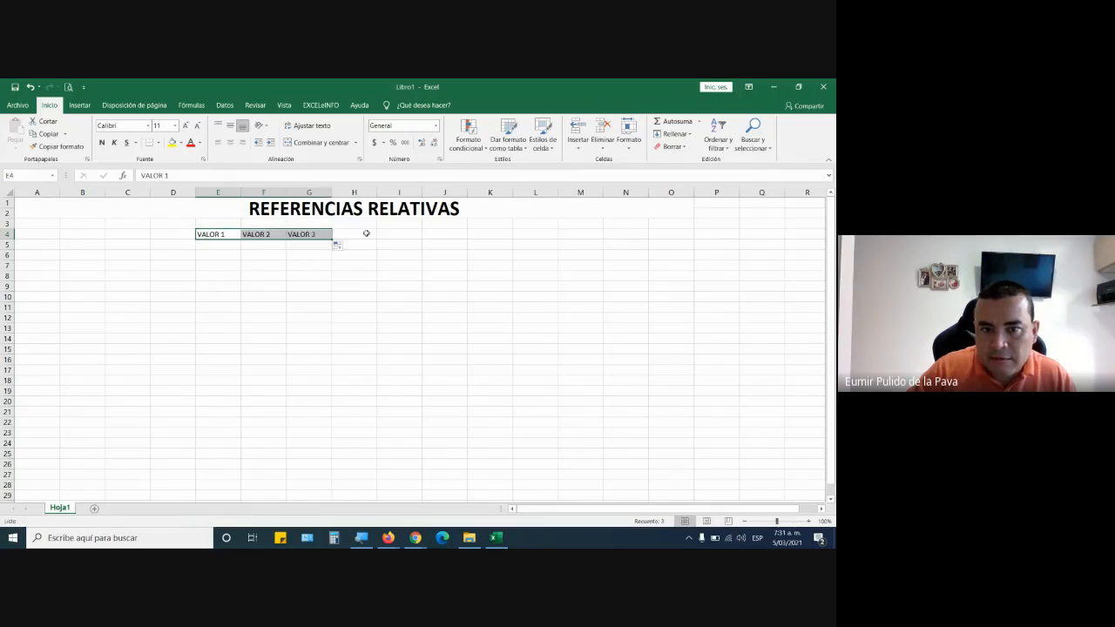
Enter the heading TOTAL SUMA in H4 and make the headings in E4:H4 bold.
click(367, 234)
text(TOT)
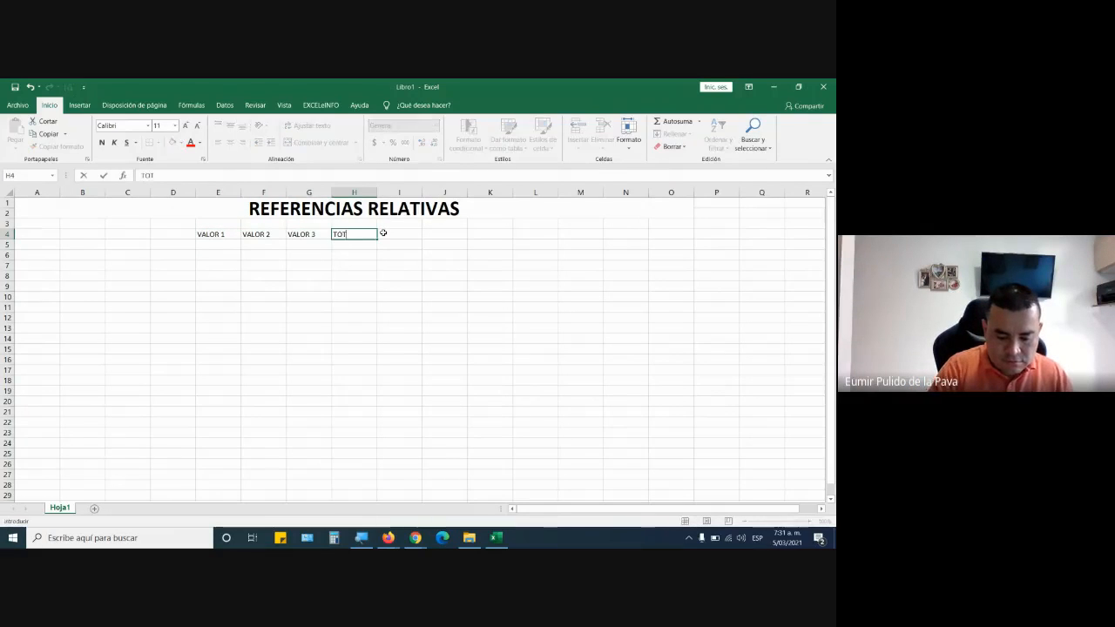
text(AL SUMA)
key(Return)
key(Up)
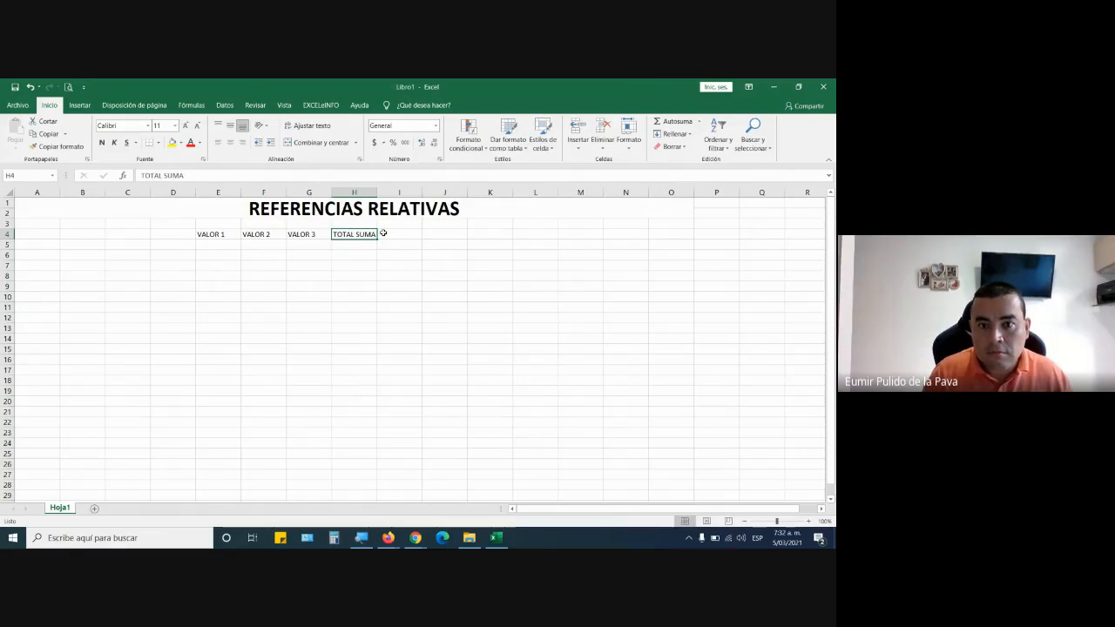
key(shift+Left)
key(shift+Left)
key(shift+Left)
key(ctrl+n)
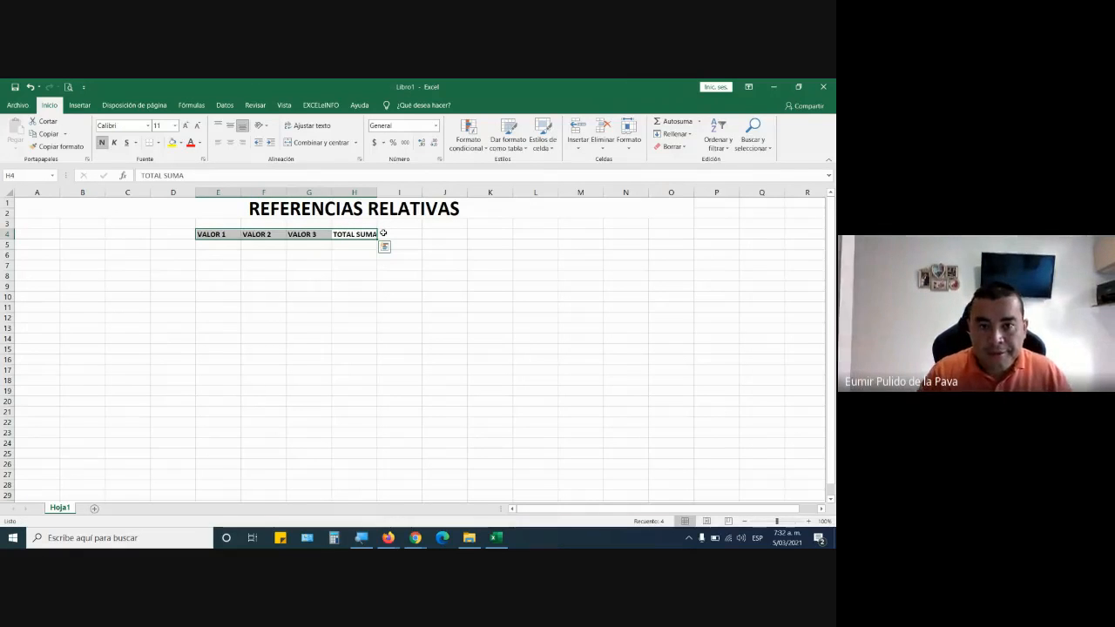
Set the font size of cells E5:H13 to 18 and widen column H to a little over three times its width.
drag(219, 246, 363, 333)
click(184, 126)
click(183, 125)
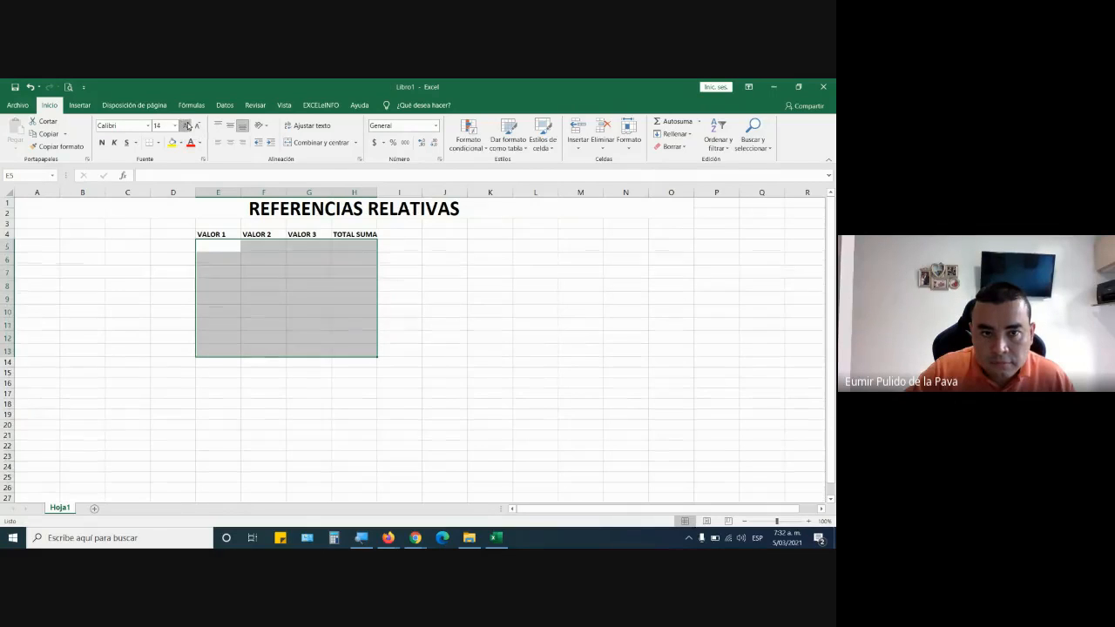
click(184, 125)
click(184, 125)
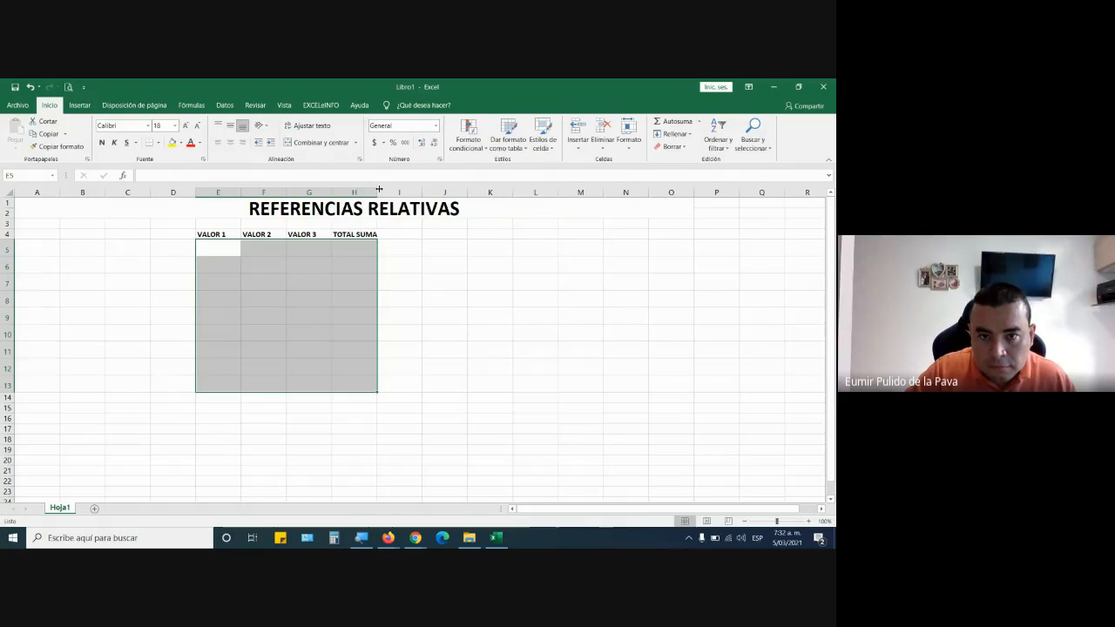
drag(379, 189, 480, 189)
Center the headings in E4:H4 vertically and horizontally and set their font size to 14.
drag(220, 234, 439, 233)
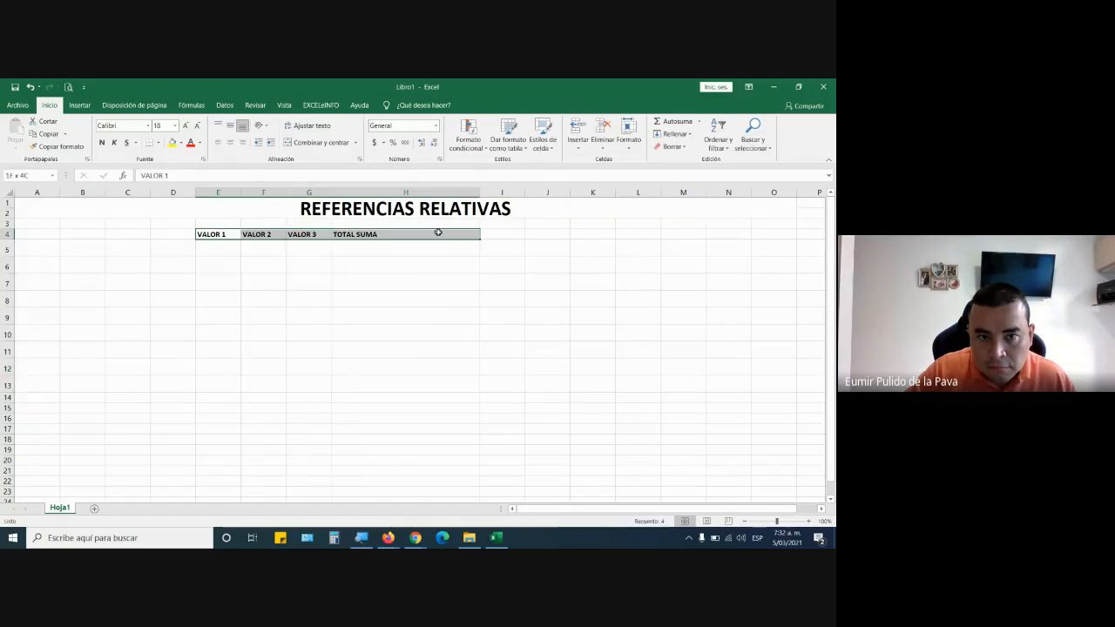
click(230, 125)
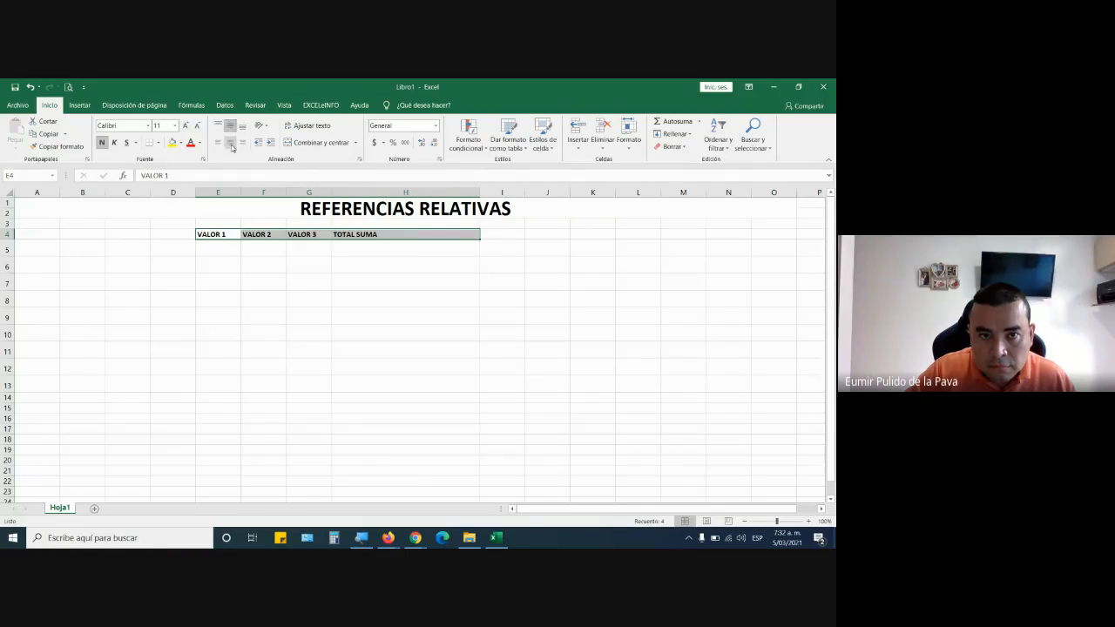
click(230, 142)
click(187, 126)
click(186, 125)
click(186, 125)
click(186, 126)
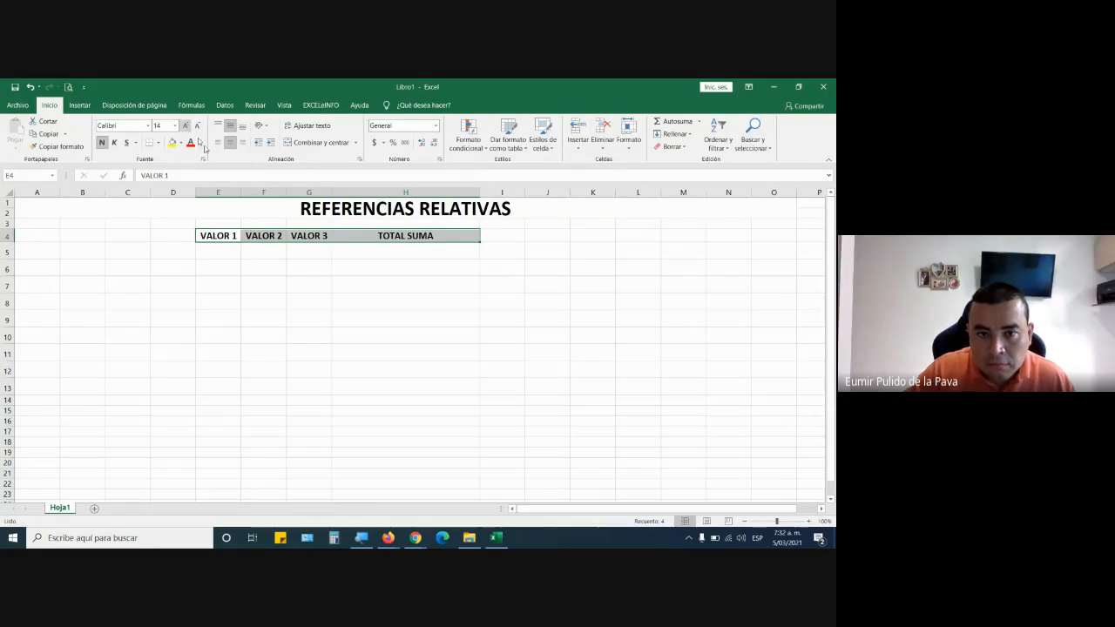
Enter the values 5, 6, 9, 4, 3 and 10 in cells E5:E10 under VALOR 1.
click(232, 250)
text(5)
key(Return)
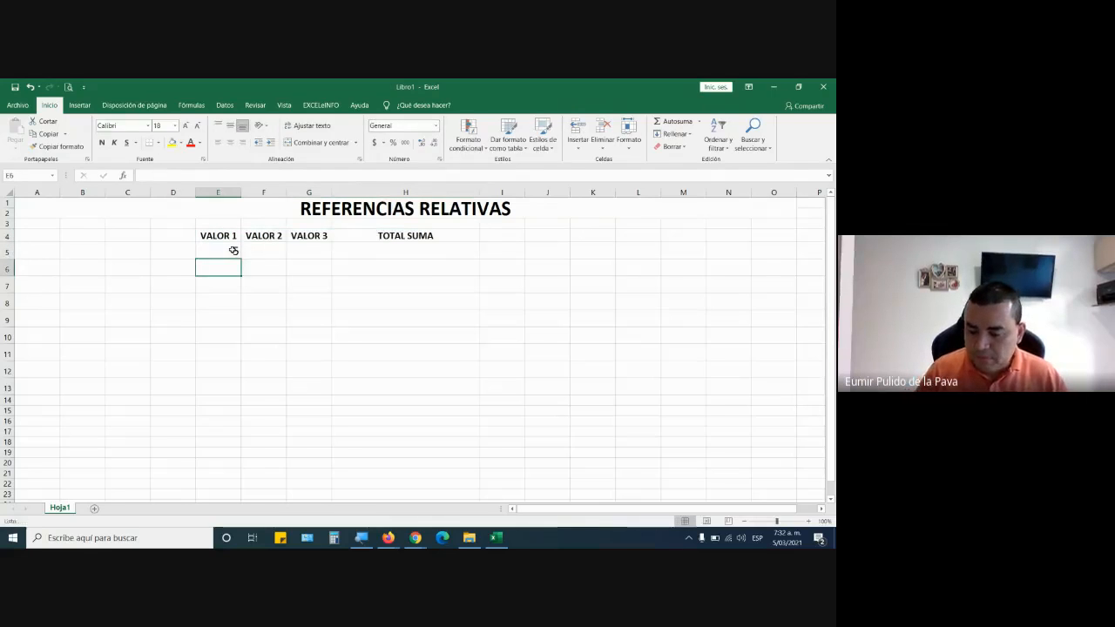
text(6)
key(Return)
text(9)
key(Return)
text(4)
key(Return)
text(3)
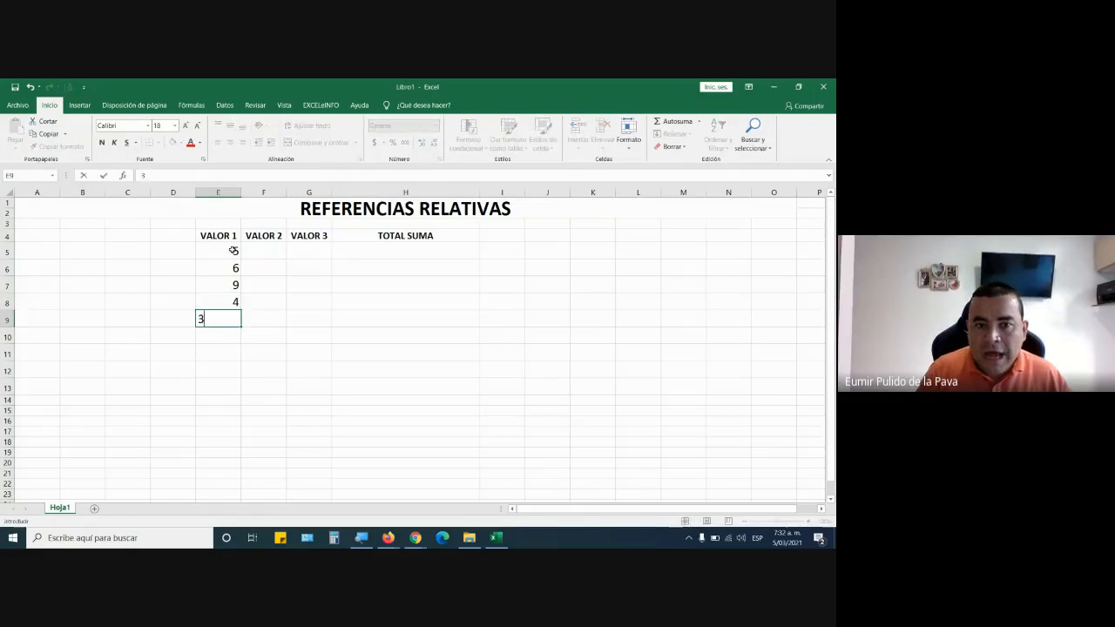
key(Return)
text(10)
key(Return)
Enter the values 2, 4, 3, 10, 5 and 11 in cells F5:F10 under VALOR 2.
key(Up)
key(Right)
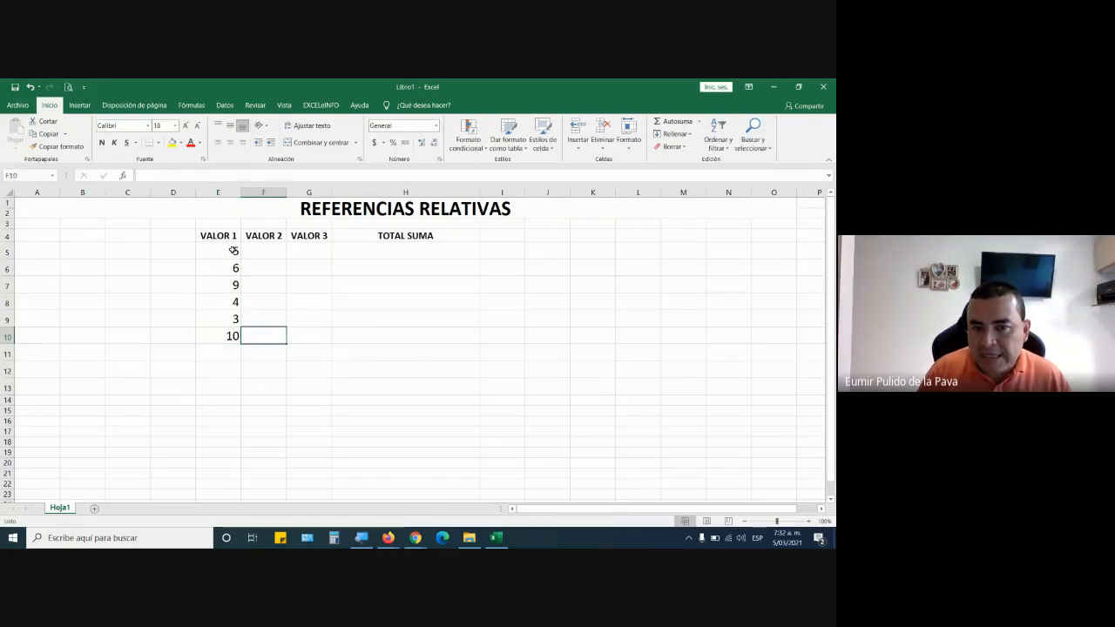
key(Up)
key(Up)
key(Up)
key(Up)
key(Up)
text(2)
key(Return)
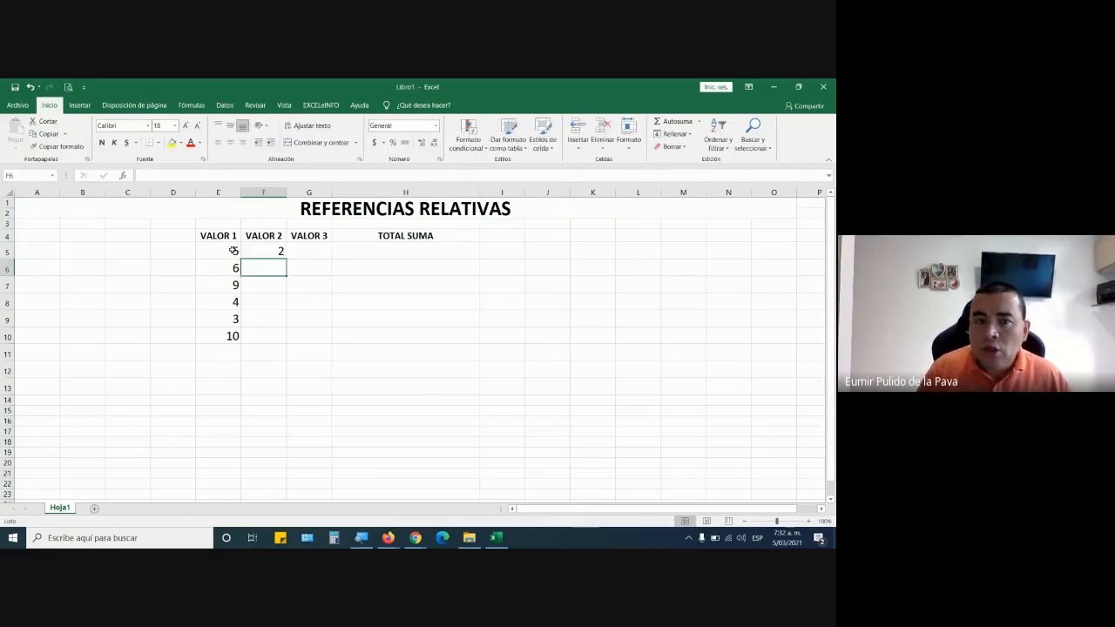
text(4)
key(Return)
text(3)
key(Return)
text(10)
key(Return)
text(5)
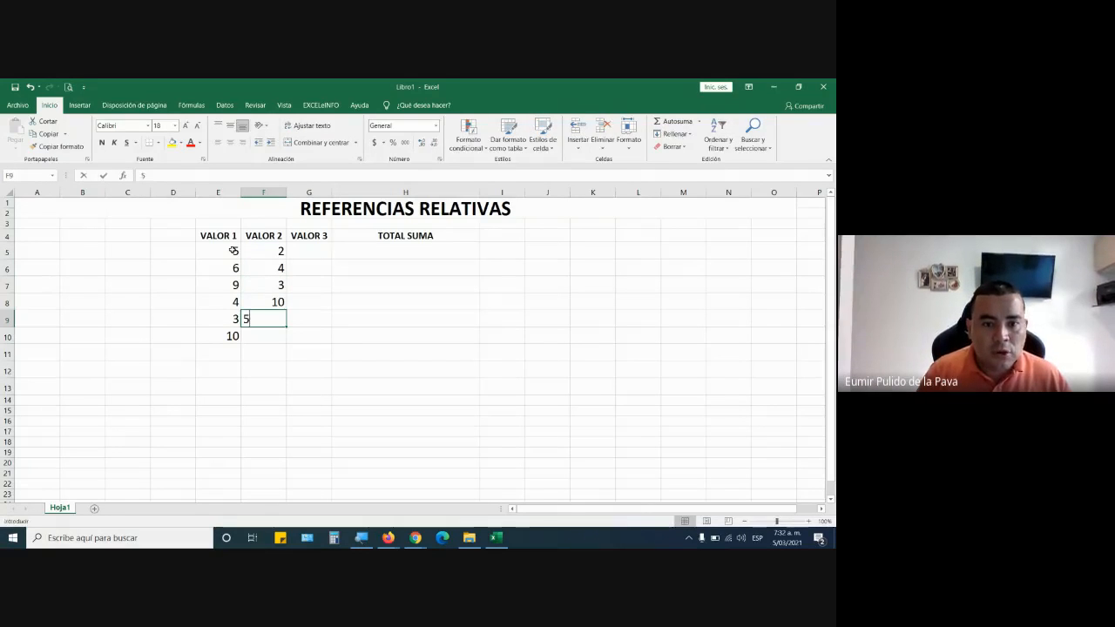
key(Return)
text(11)
key(Return)
key(Up)
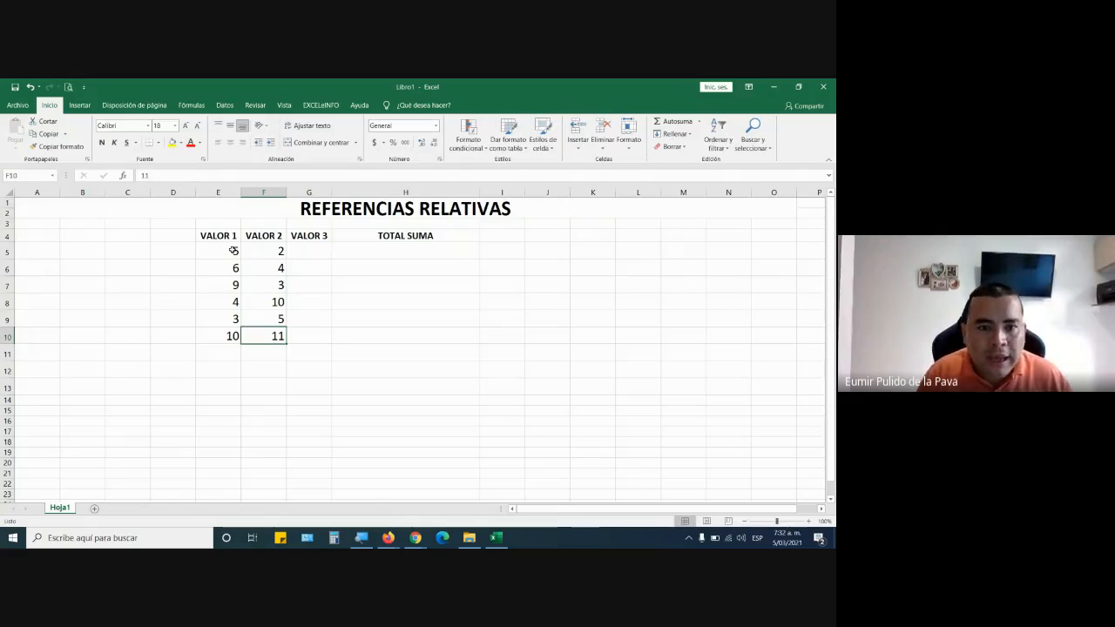
key(Up)
key(Up)
key(Up)
key(Up)
key(Up)
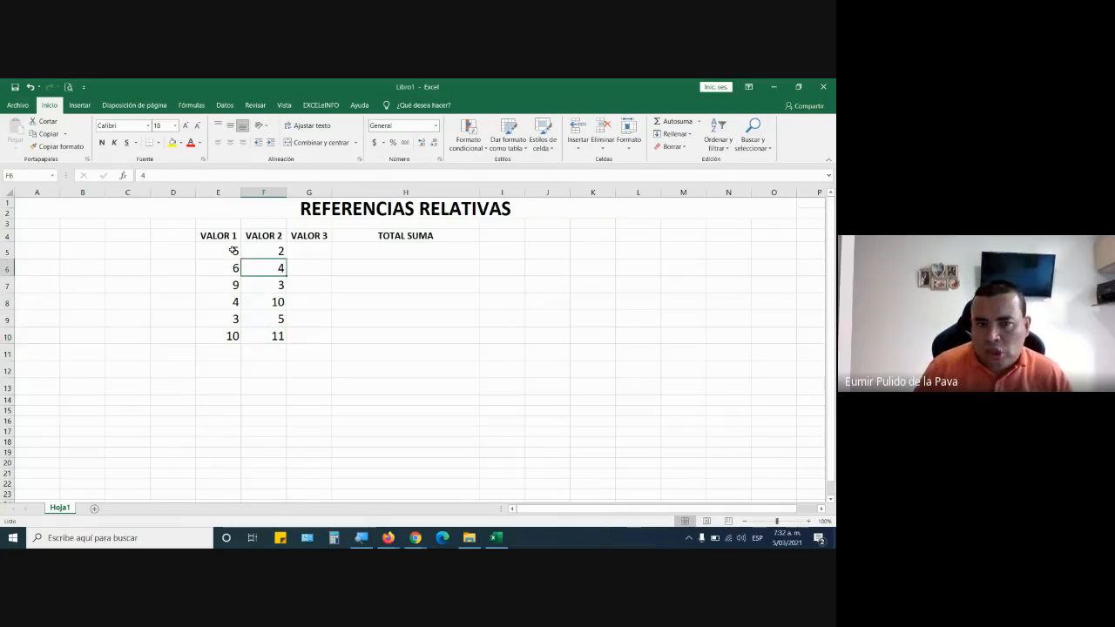
Enter the values 8, 9, 4, 5, 1 and 3 in cells G5:G10 under VALOR 3.
key(Right)
text(8)
key(Return)
text(9)
key(Return)
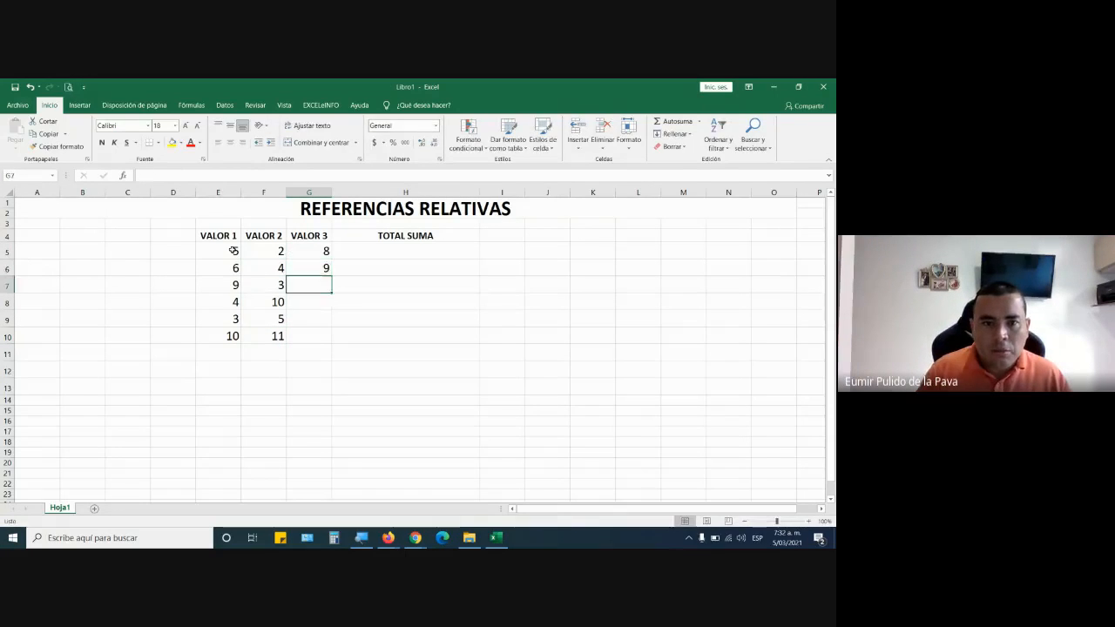
text(4)
key(Return)
text(5)
key(Return)
text(1)
key(Return)
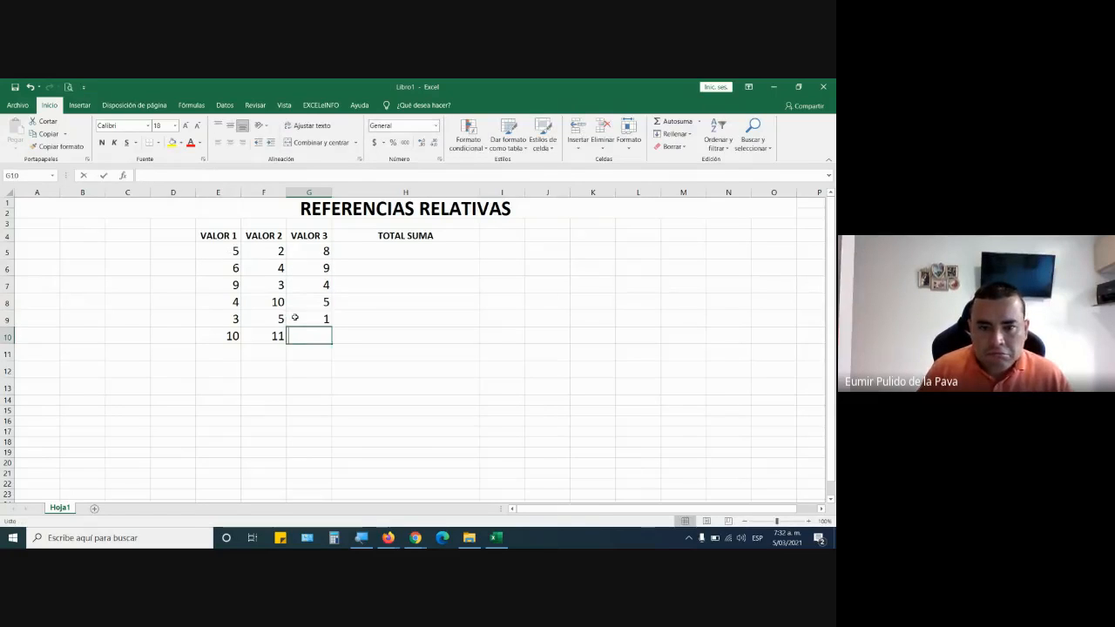
text(3)
key(Return)
Center the values in cells E5:G10 horizontally.
drag(218, 252, 298, 331)
click(230, 142)
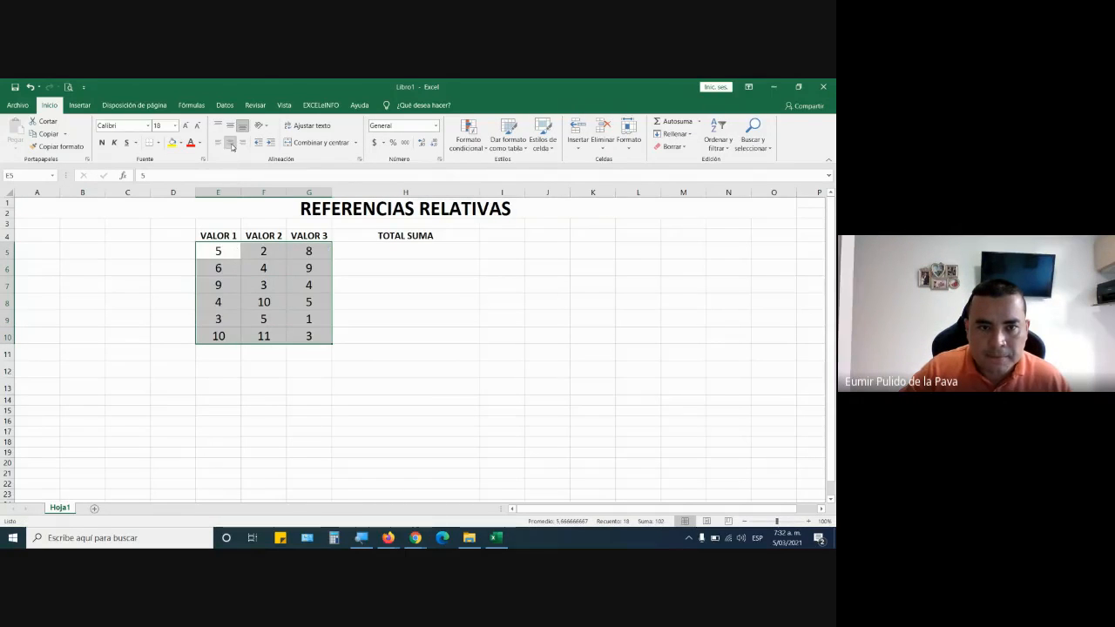
Increase the font size of cell H5 under TOTAL SUMA to 26.
click(383, 251)
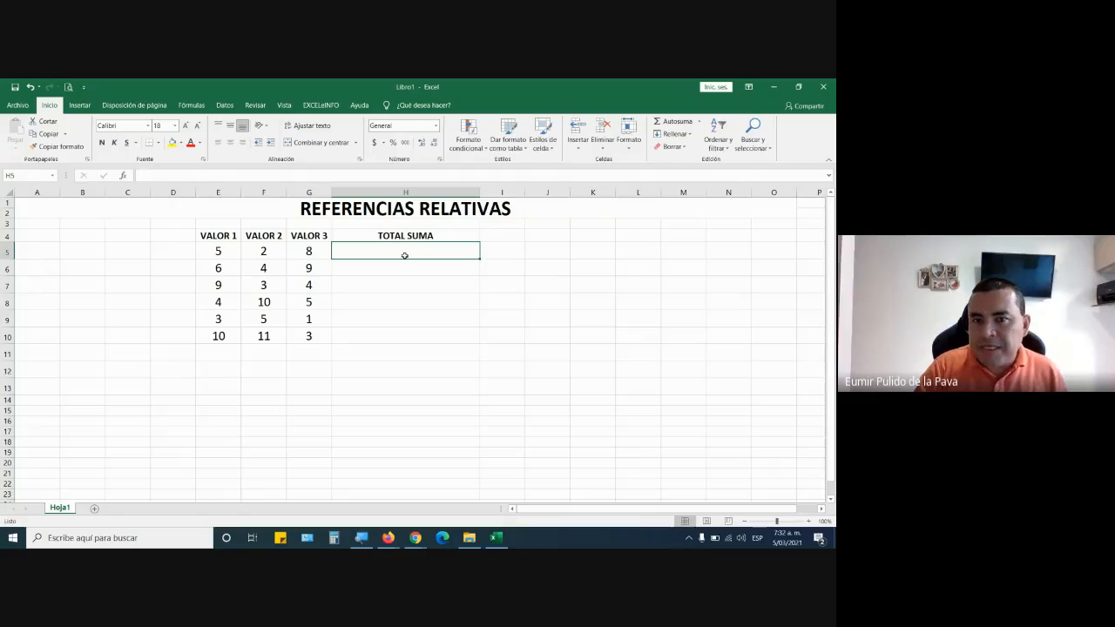
text(=)
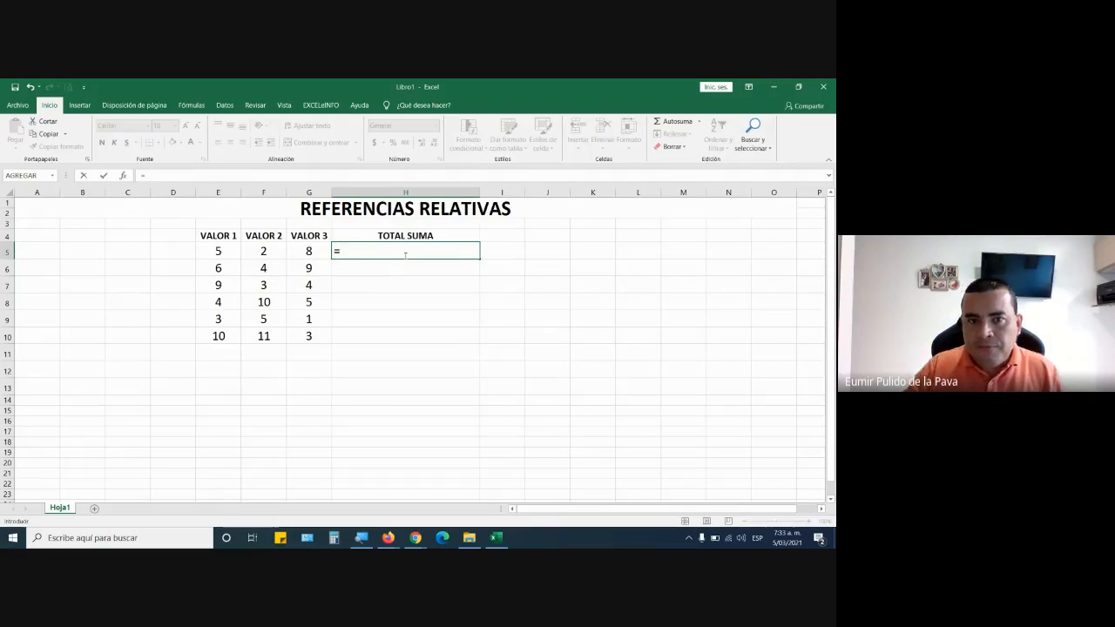
key(Escape)
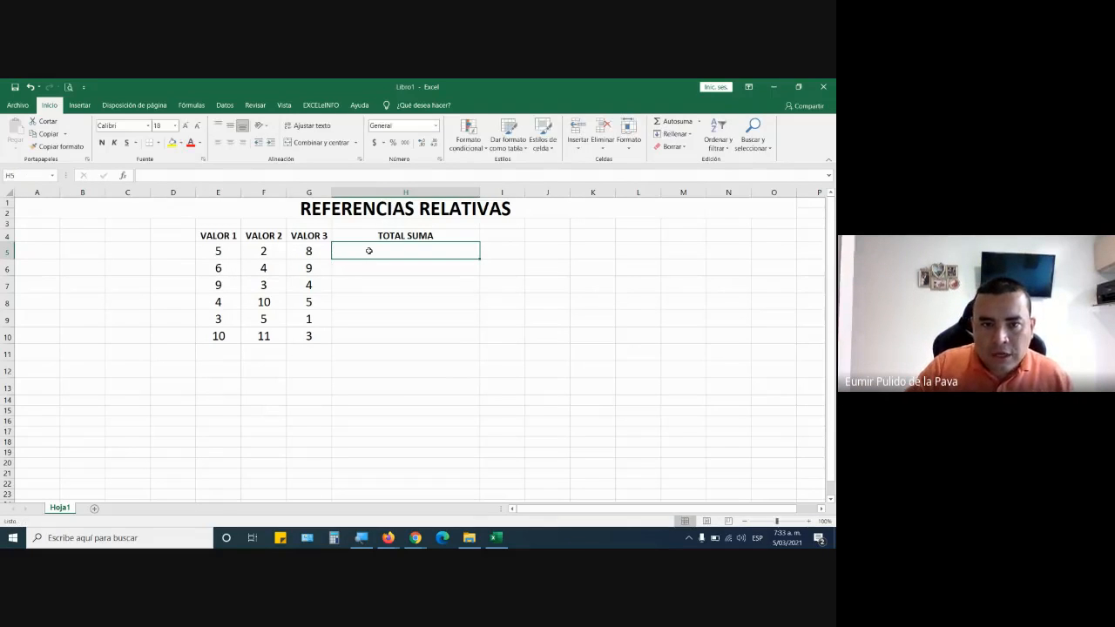
click(185, 126)
click(184, 126)
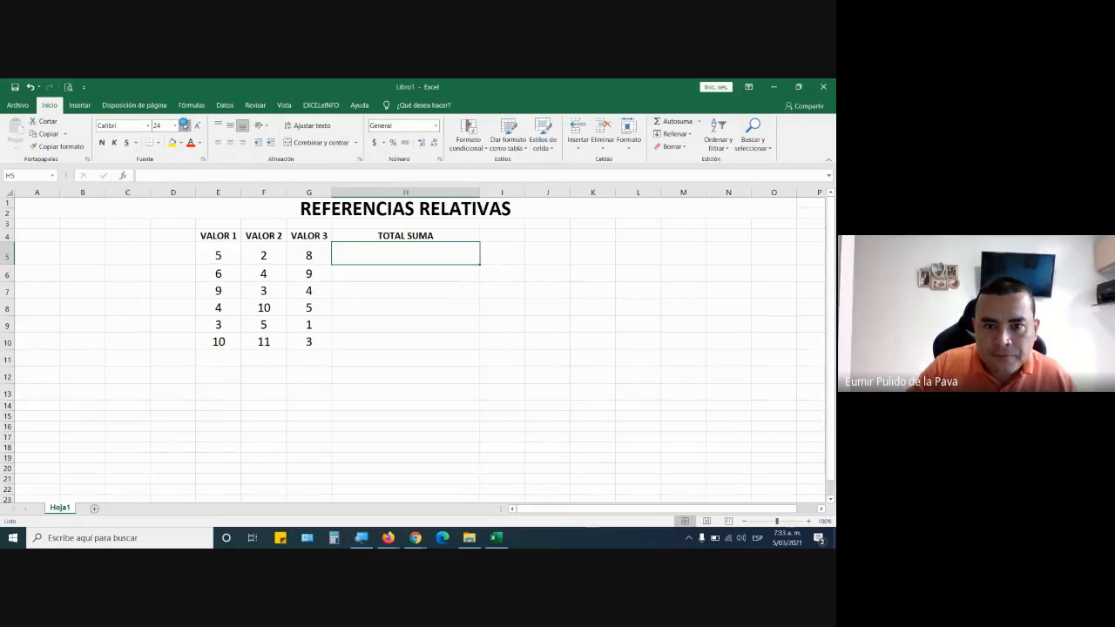
click(185, 125)
click(185, 125)
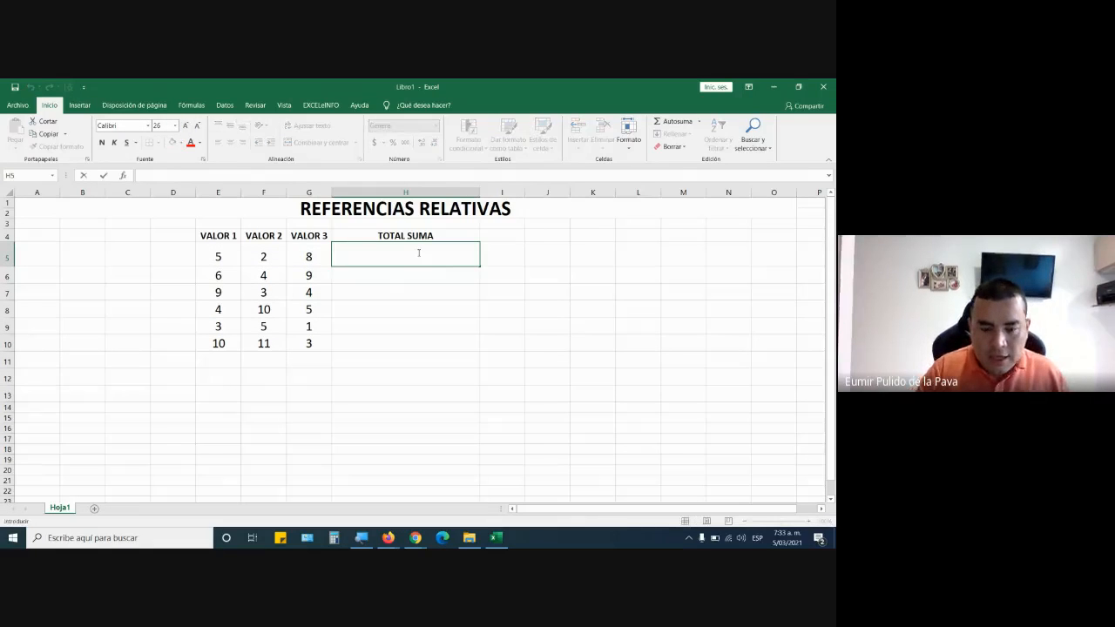
Enter the formula =E5+F5+G5 in cell H5 and center cells H5:H10 vertically and horizontally.
text(=)
click(224, 256)
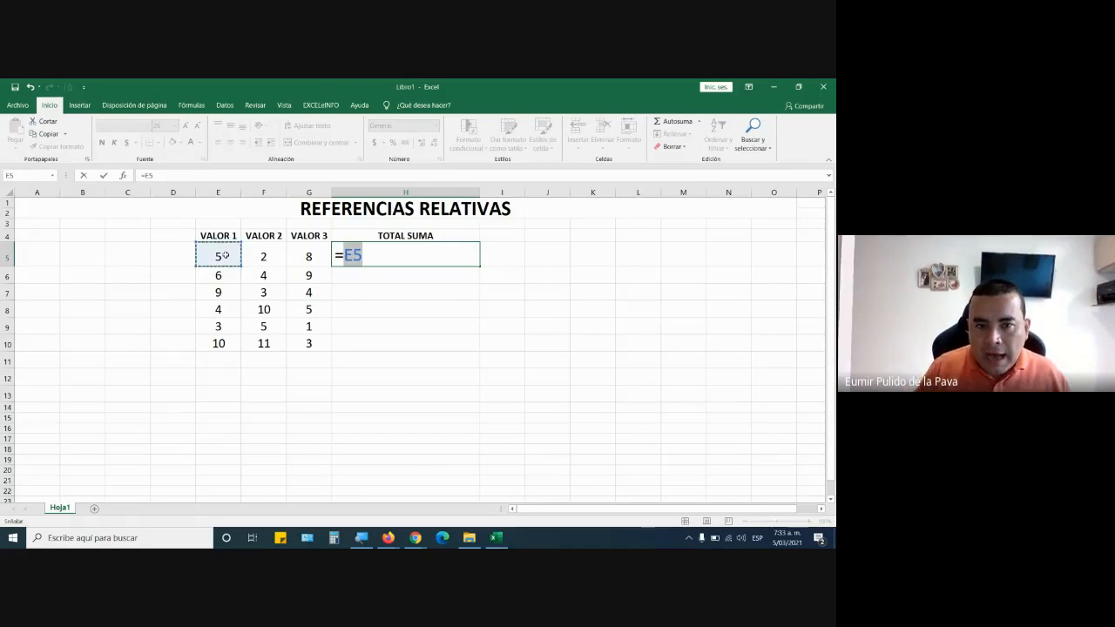
text(+)
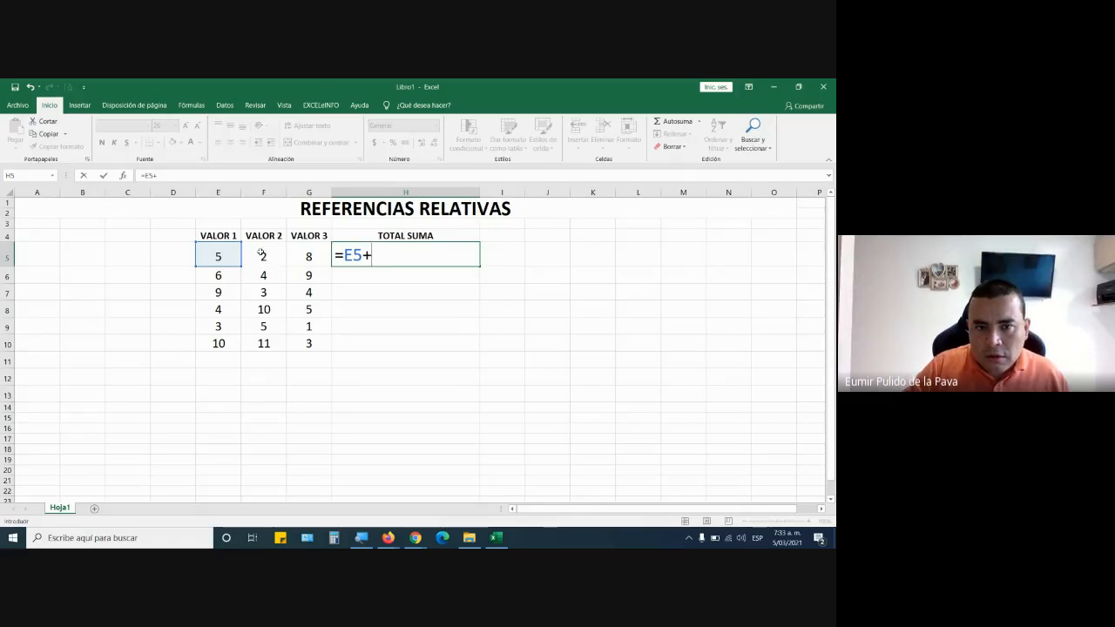
click(260, 253)
text(+)
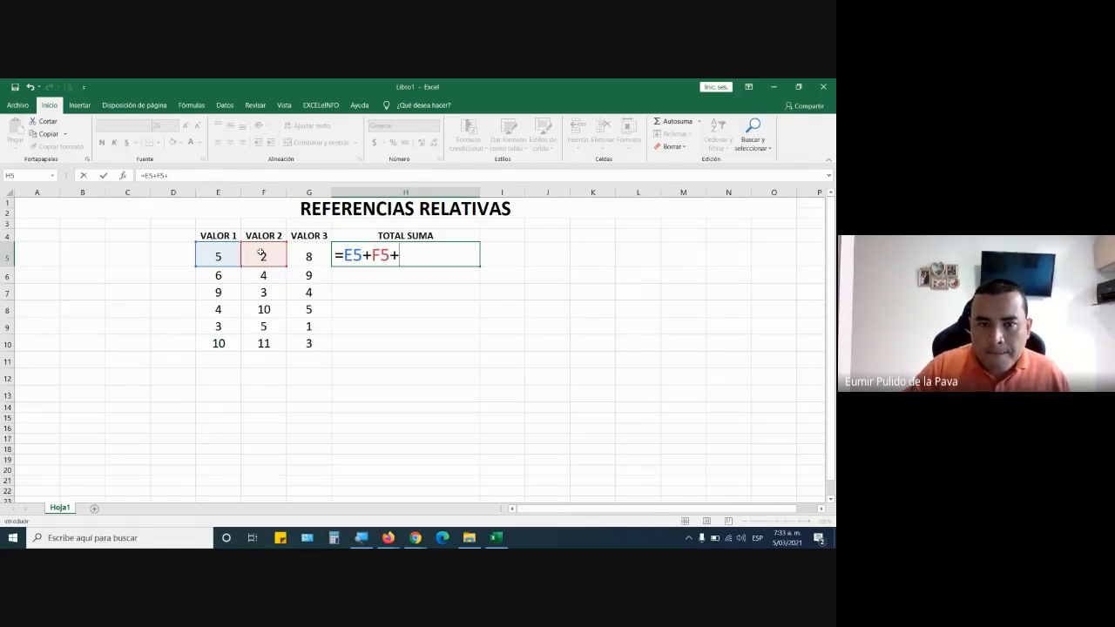
click(315, 253)
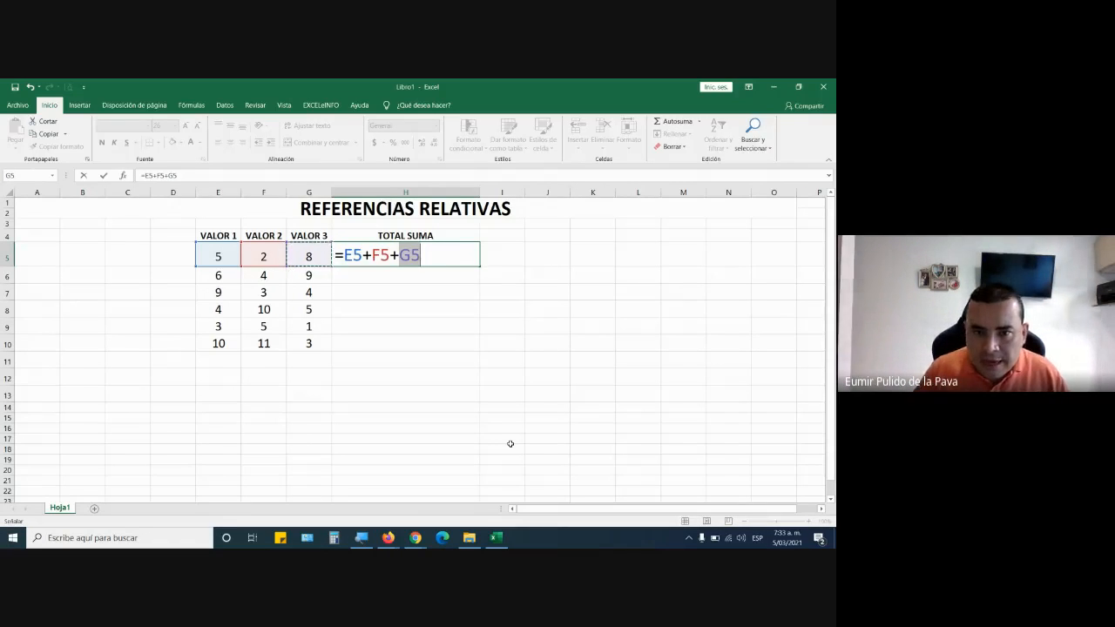
key(Return)
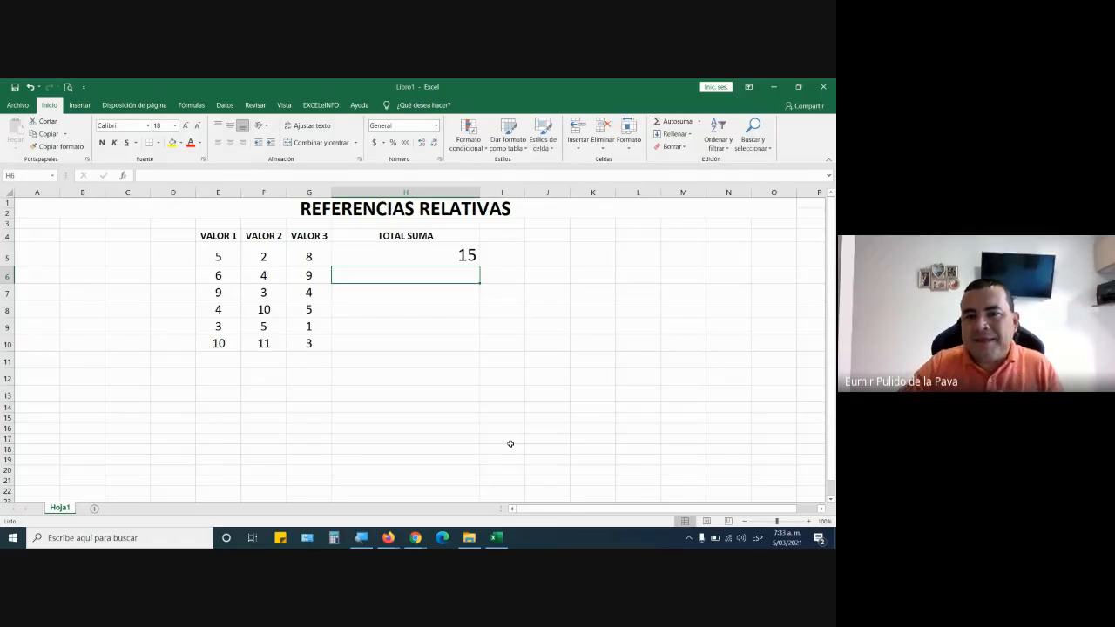
drag(471, 254, 449, 345)
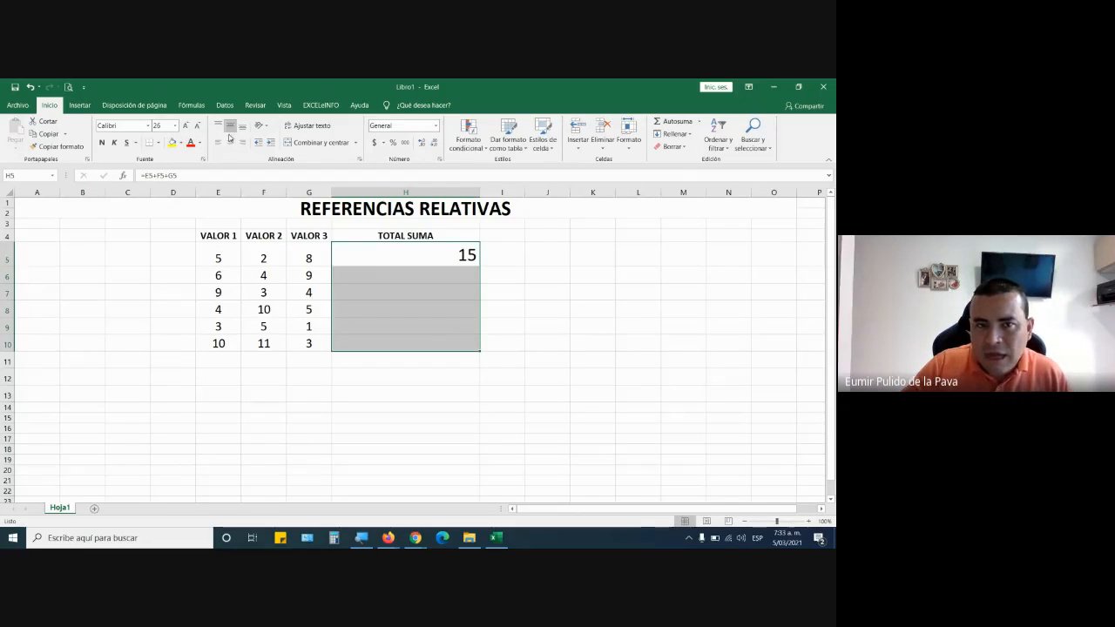
click(230, 143)
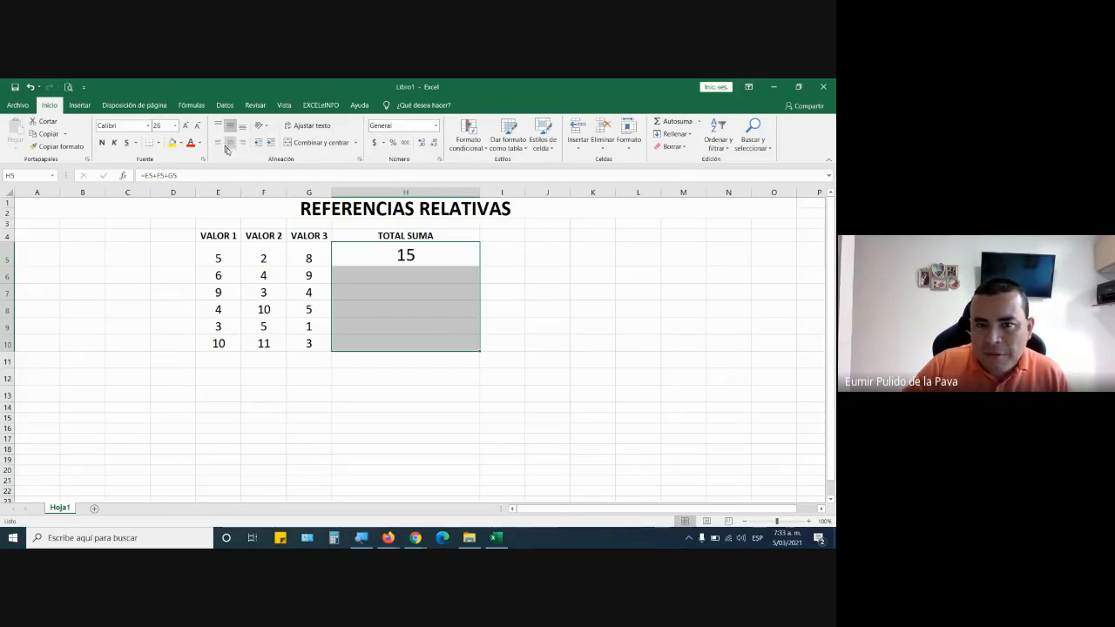
Replace the leading equals sign of the formula in H5 with a plus sign, +E5+F5+G5, and reopen the entered formula.
double_click(440, 260)
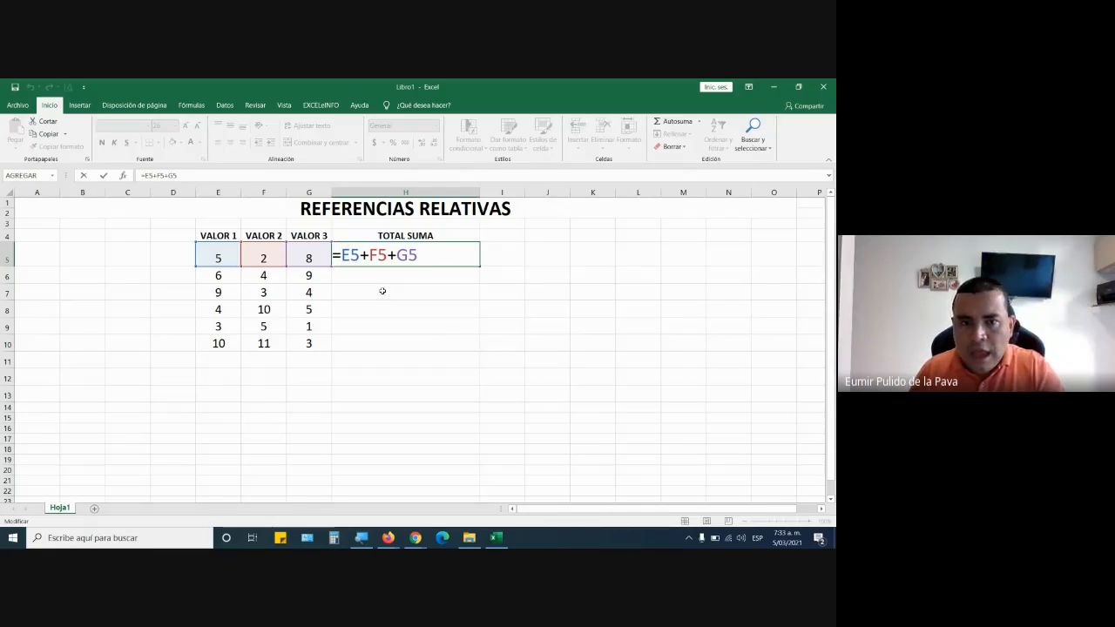
key(Home)
key(Delete)
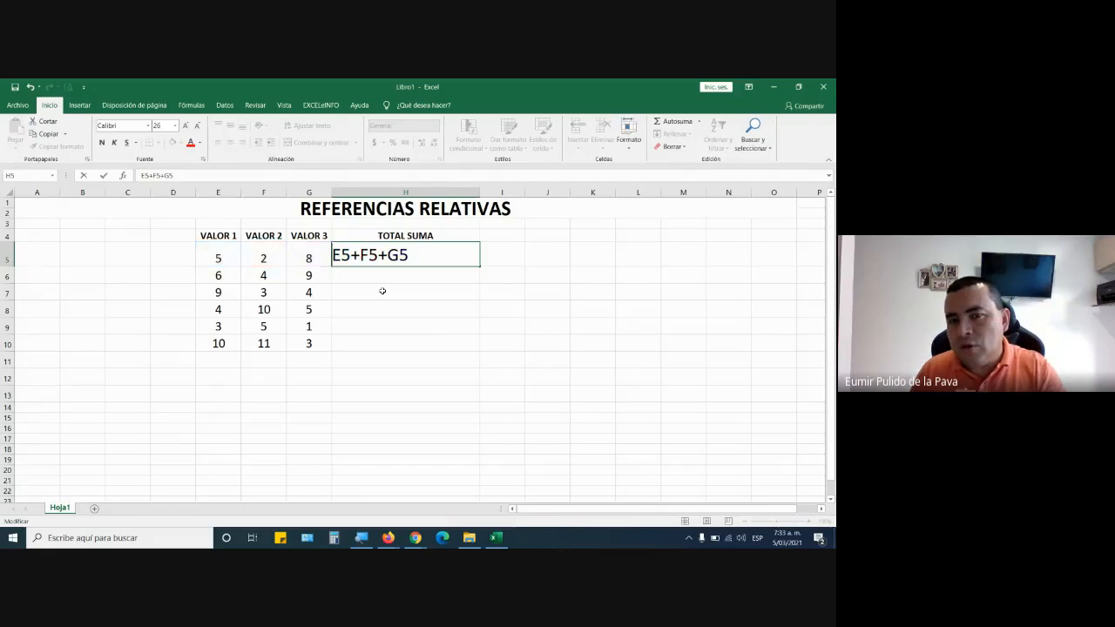
text(+)
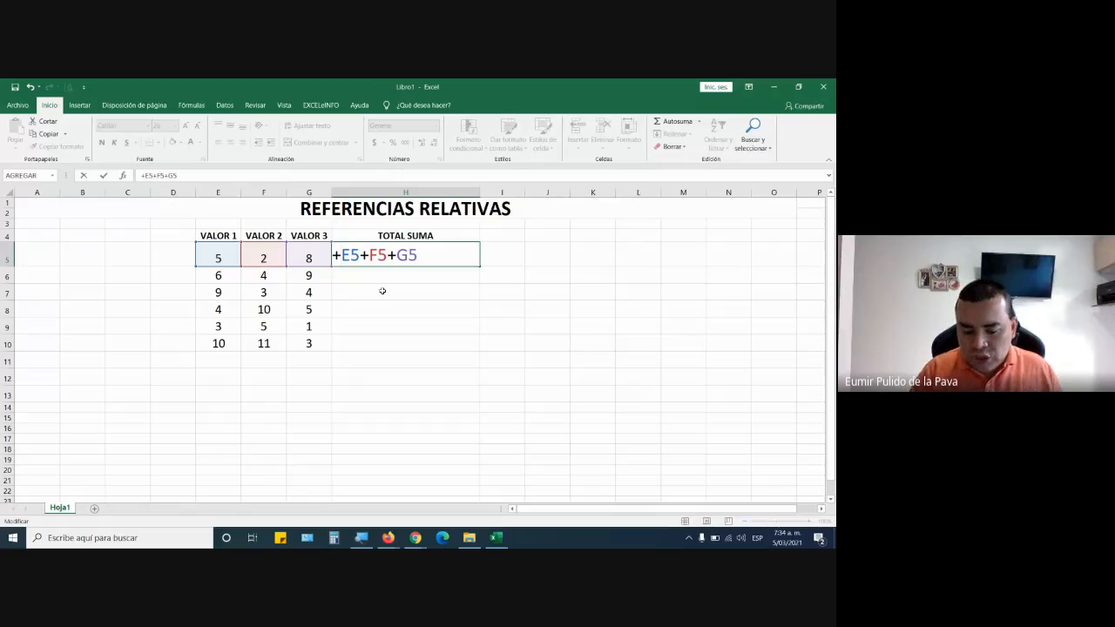
key(BackSpace)
text(=)
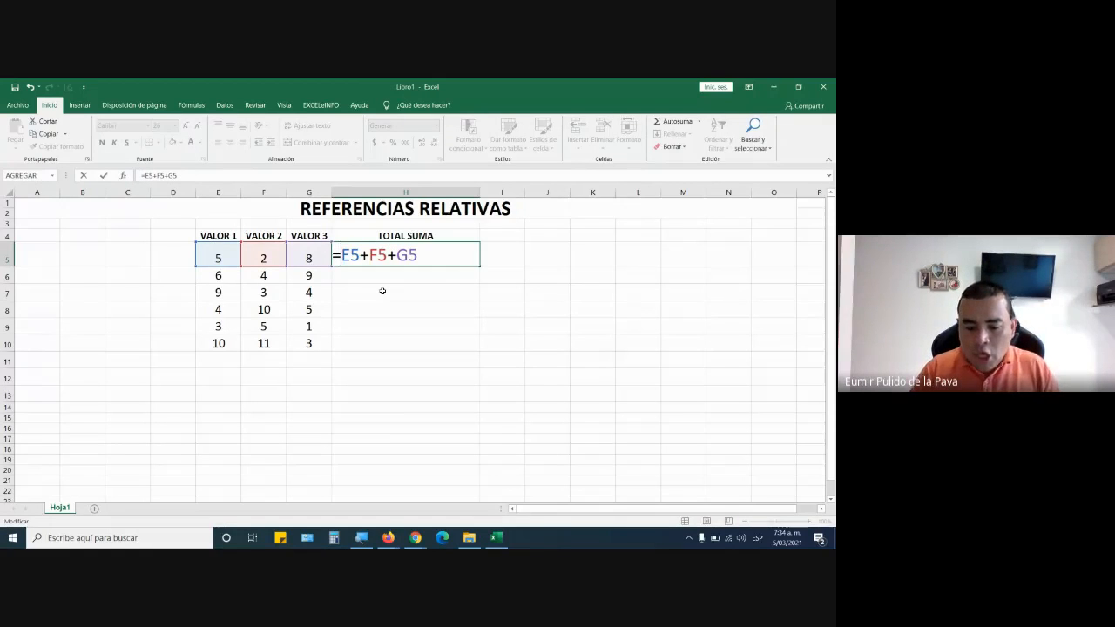
key(BackSpace)
text(+)
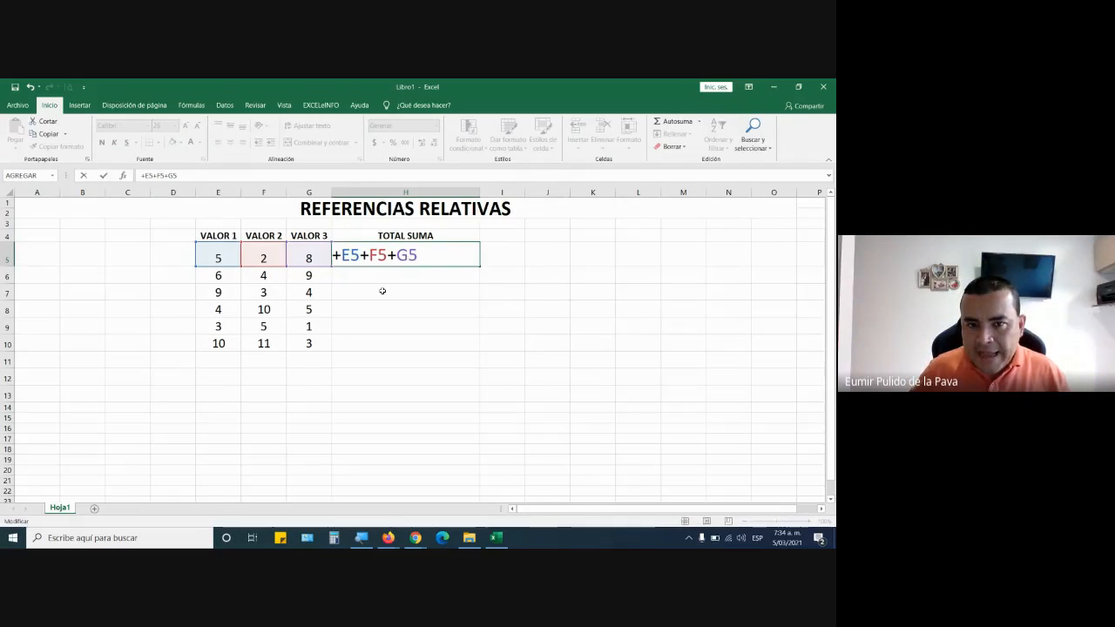
key(Return)
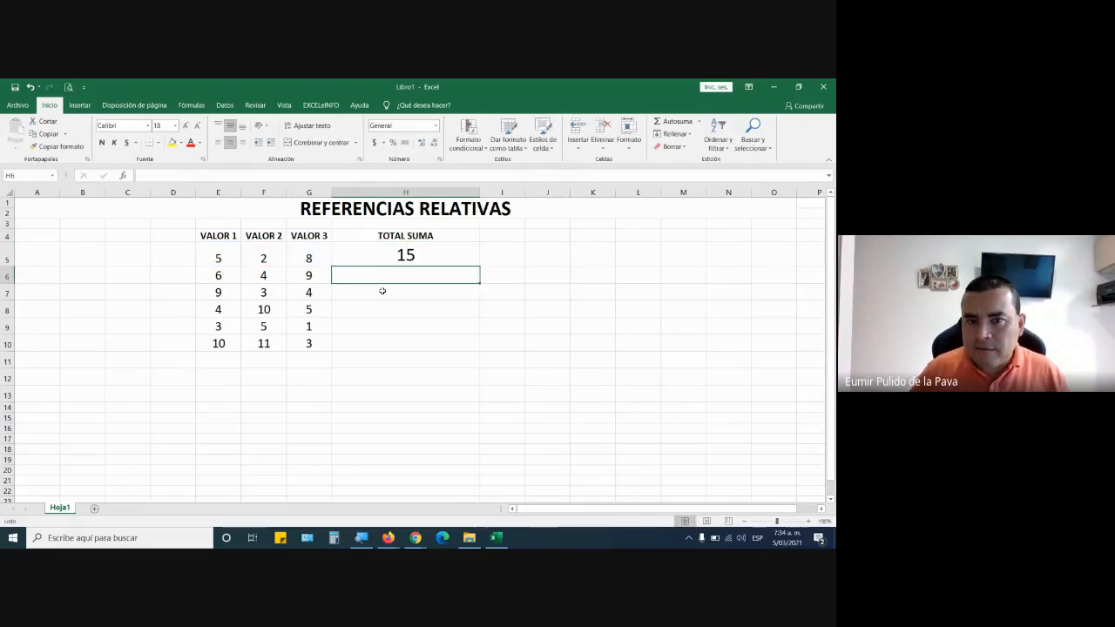
double_click(442, 255)
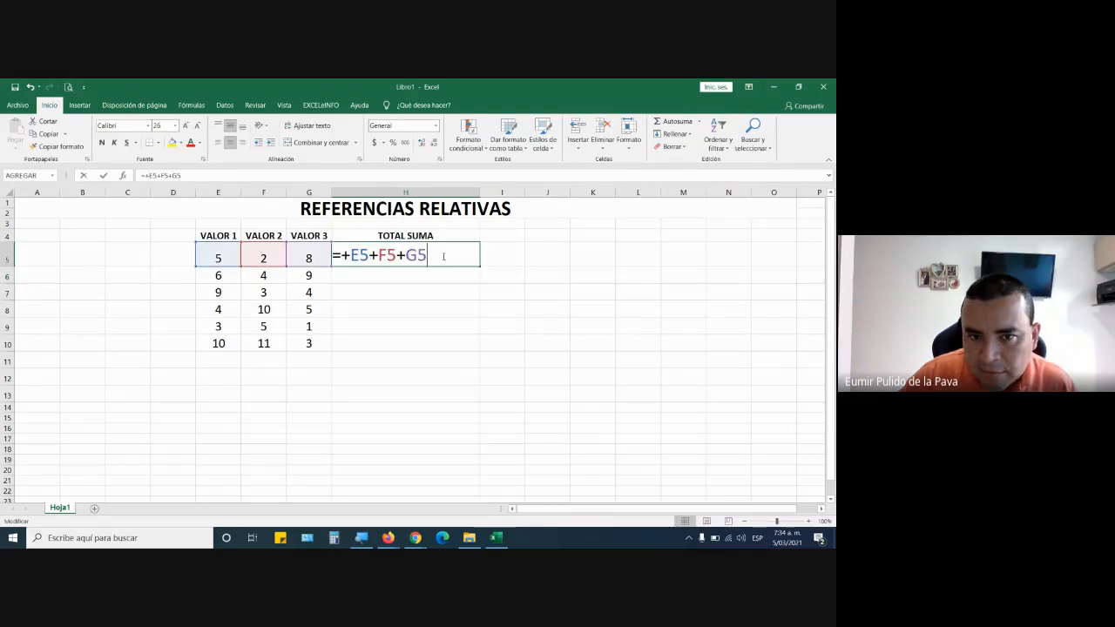
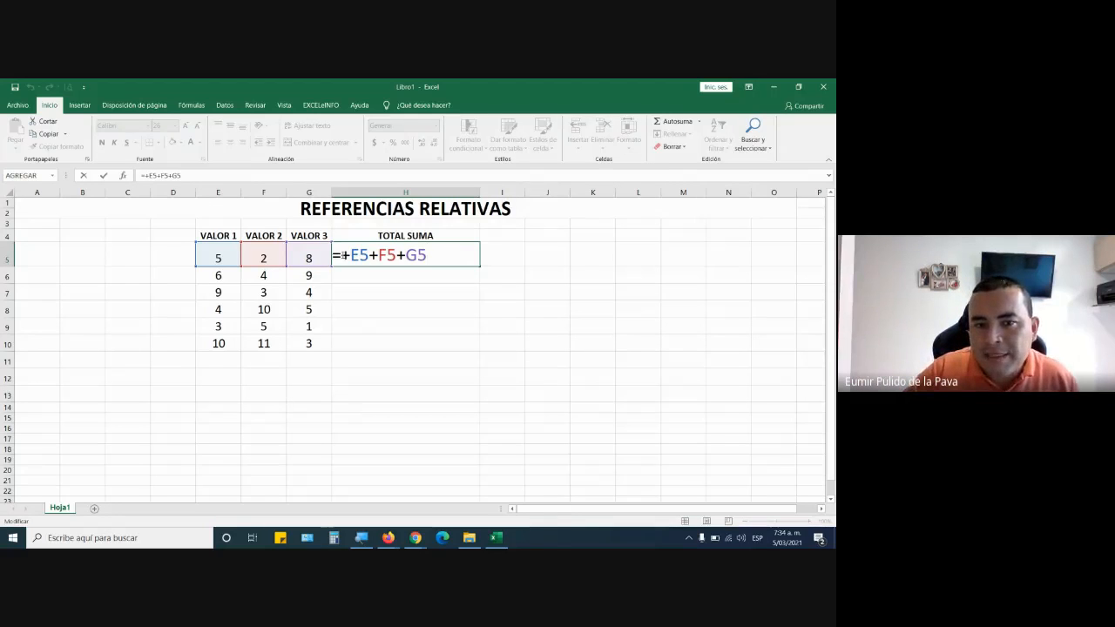
Remove the equals sign from the formula in H5, highlight its references E5, F5 and G5, and enter it as +E5+F5+G5.
drag(343, 257, 349, 256)
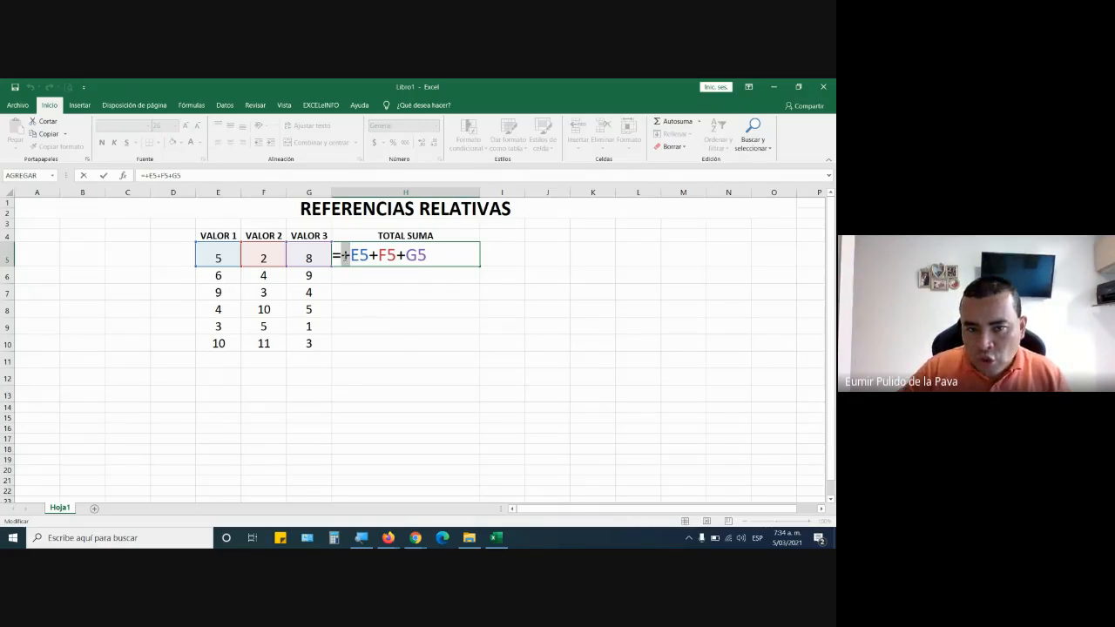
key(BackSpace)
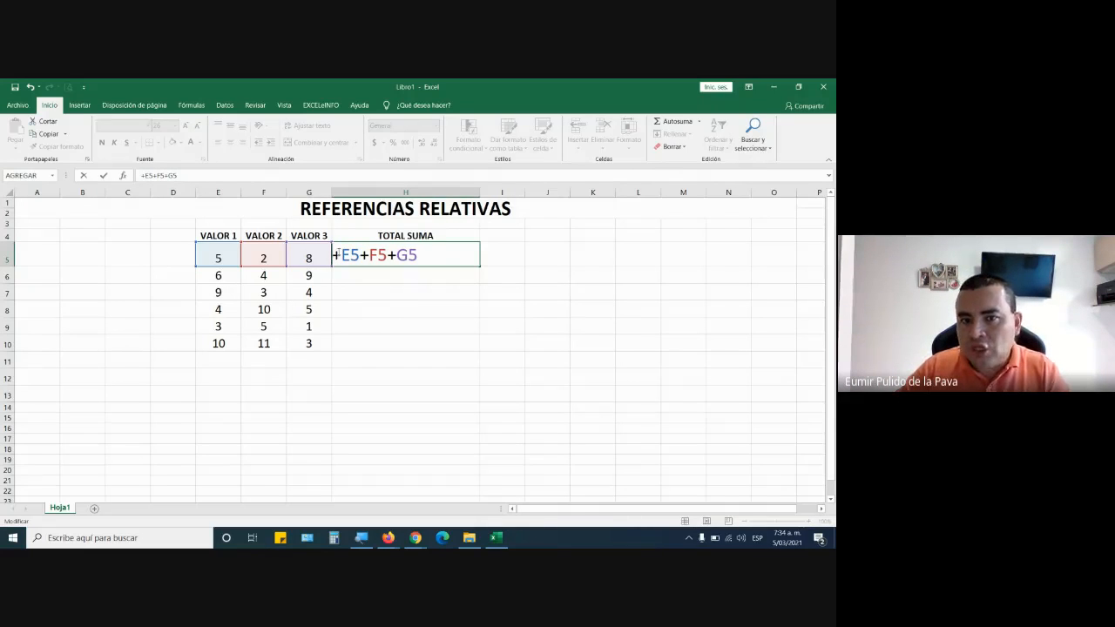
drag(336, 256, 360, 256)
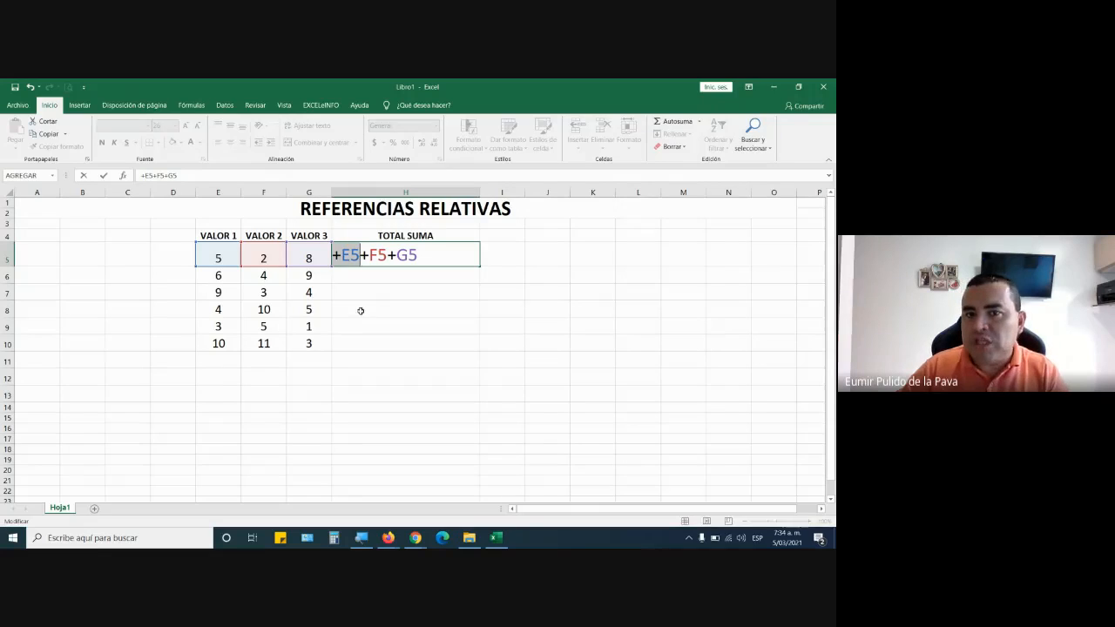
double_click(377, 256)
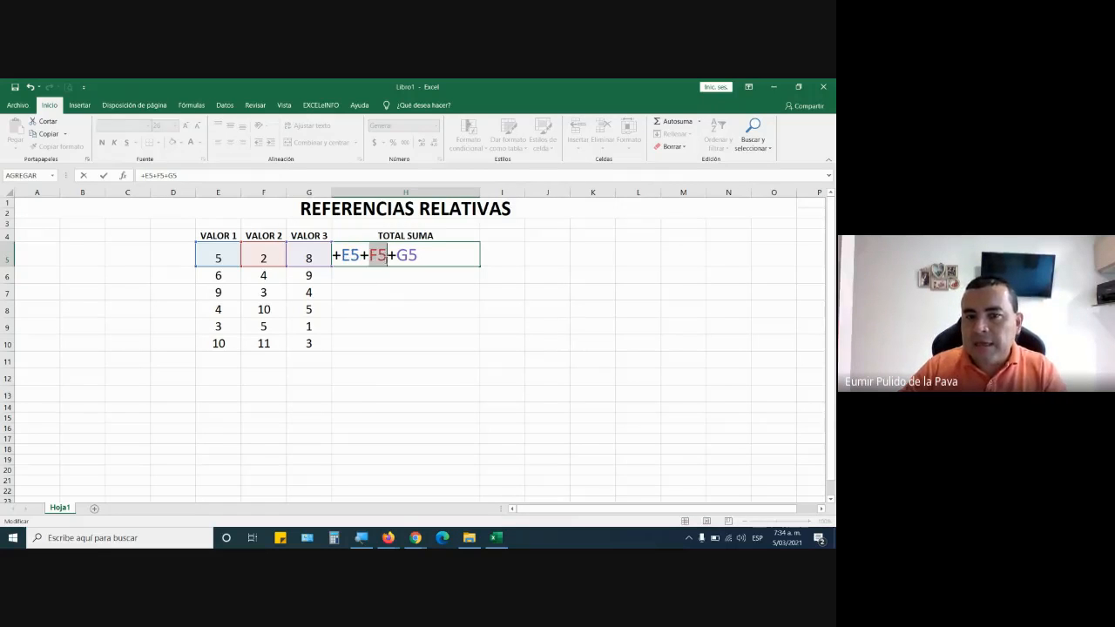
double_click(407, 256)
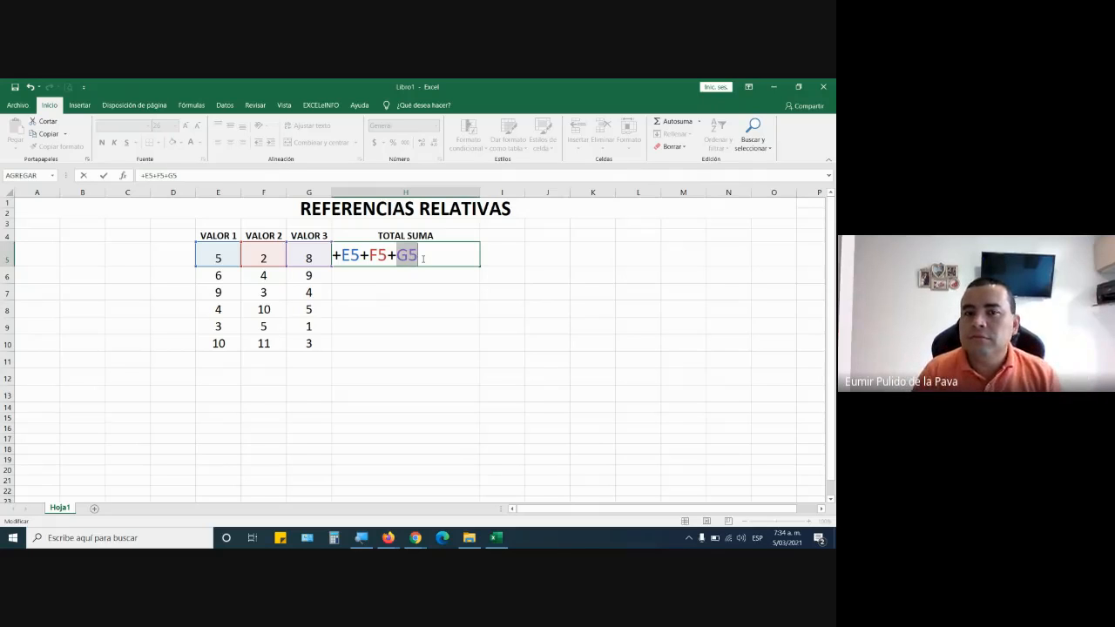
key(Return)
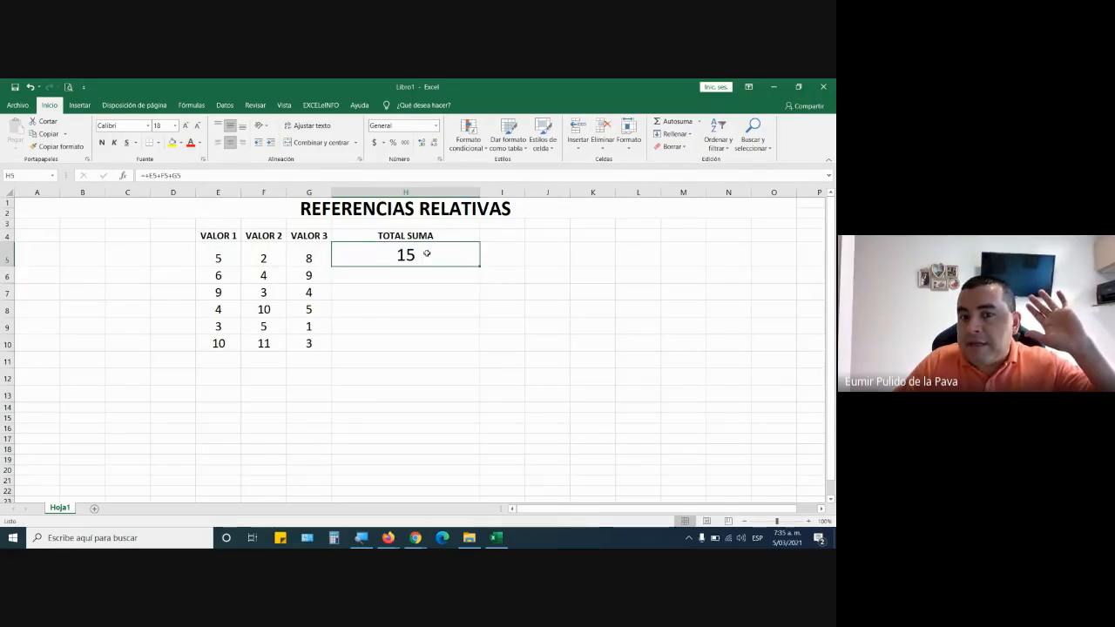
Replace the leading signs of the formula in H5 with a single equals sign, entering =E5+F5+G5.
double_click(423, 255)
drag(342, 255, 333, 256)
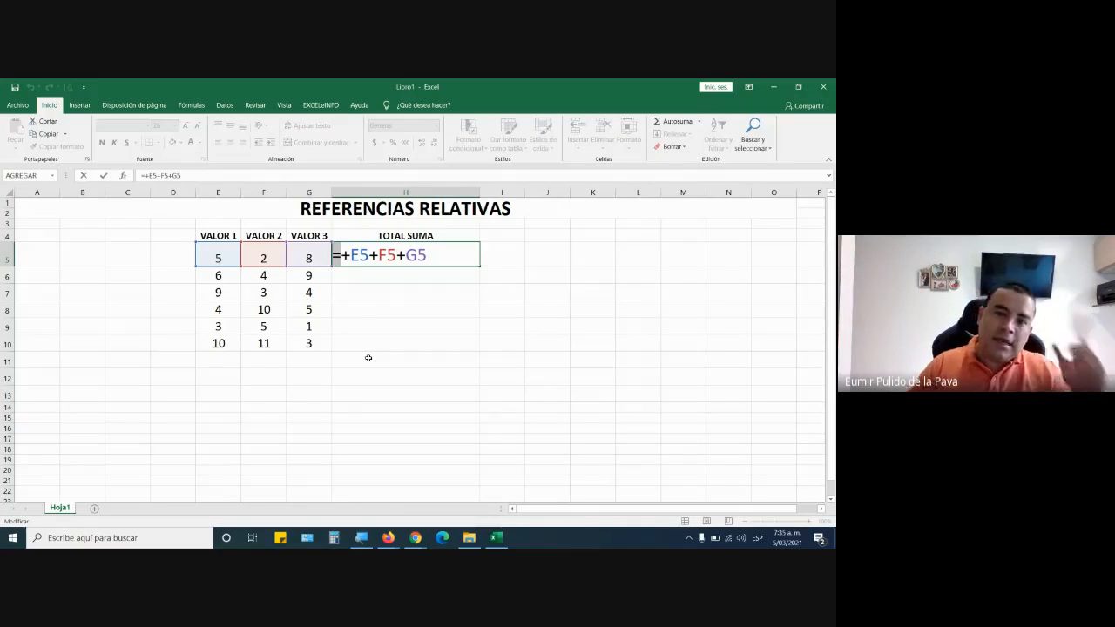
key(Delete)
key(Delete)
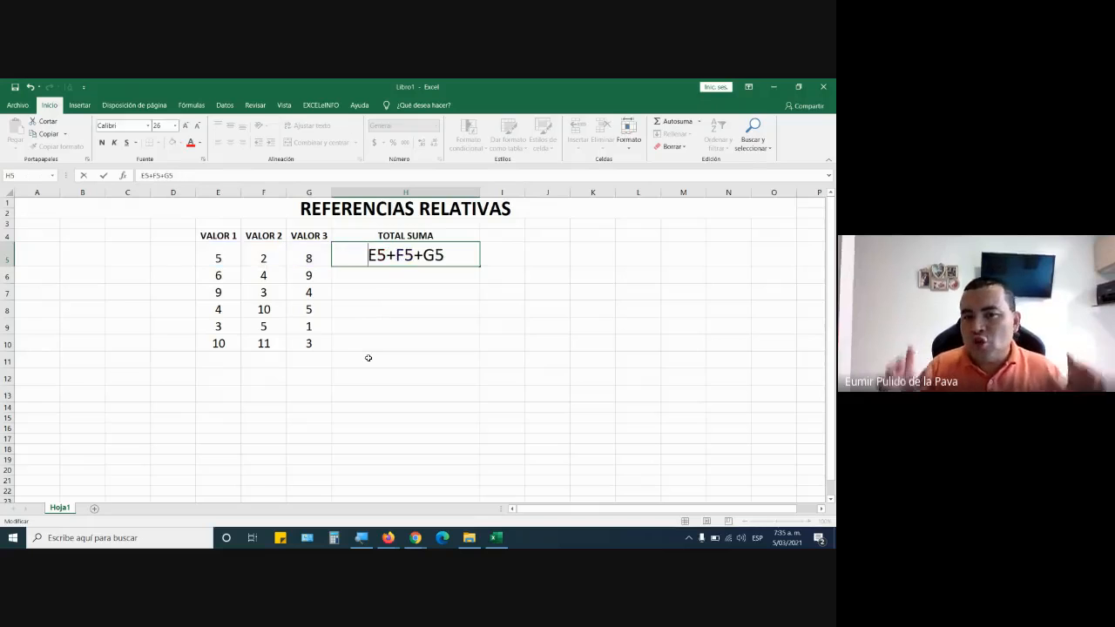
text(=)
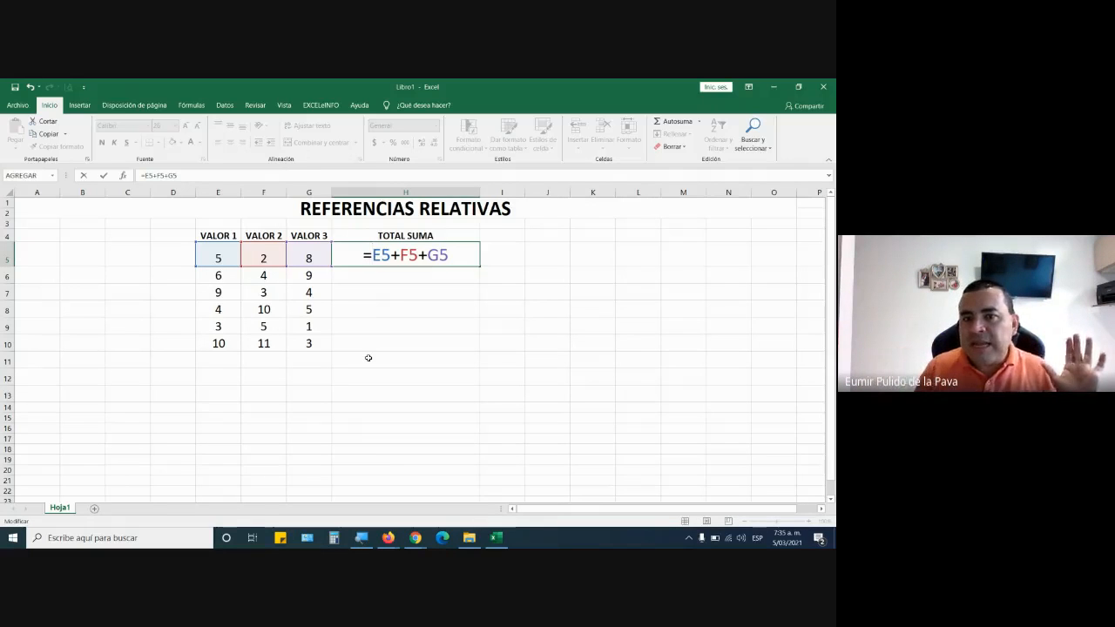
key(Return)
key(Up)
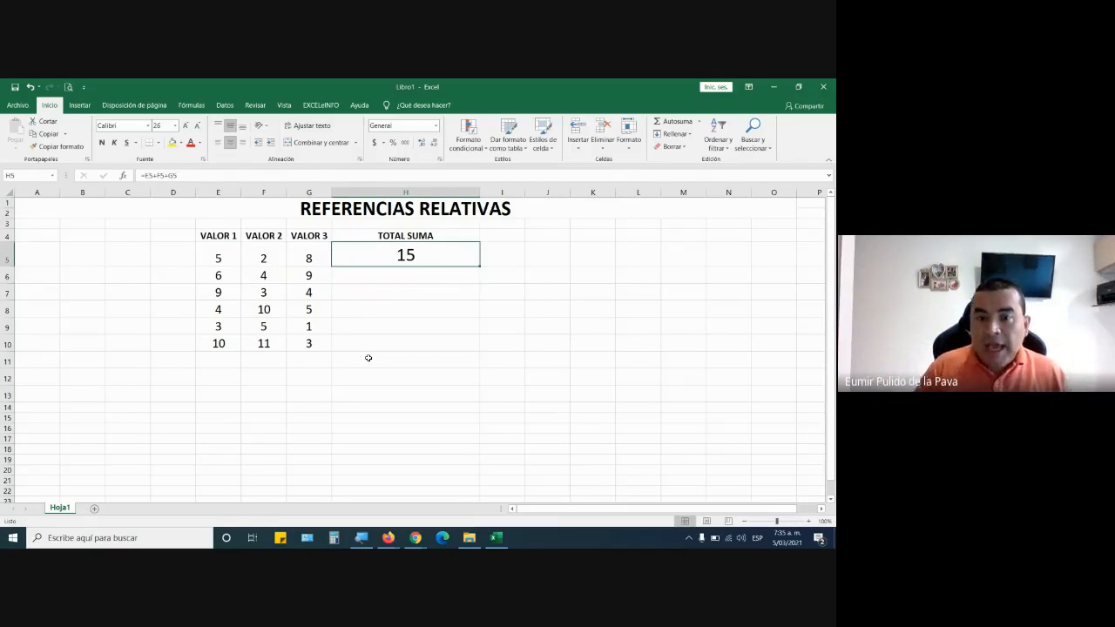
Overwrite H5 with the constant sum =5+2+8 and reopen the cell to check the formula.
text(=)
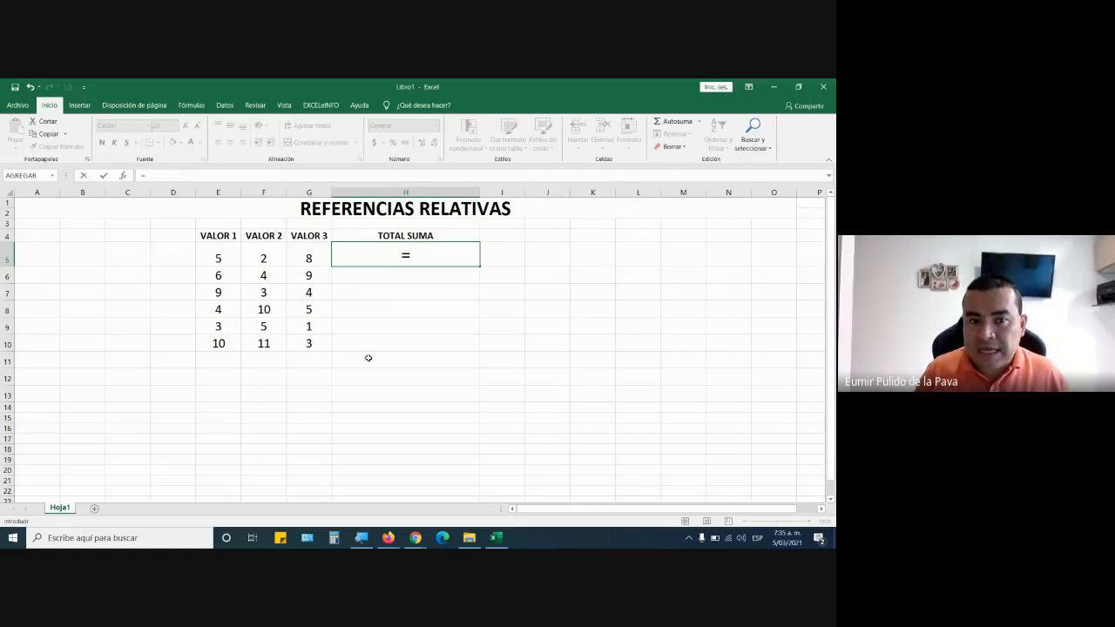
text(5+2+8)
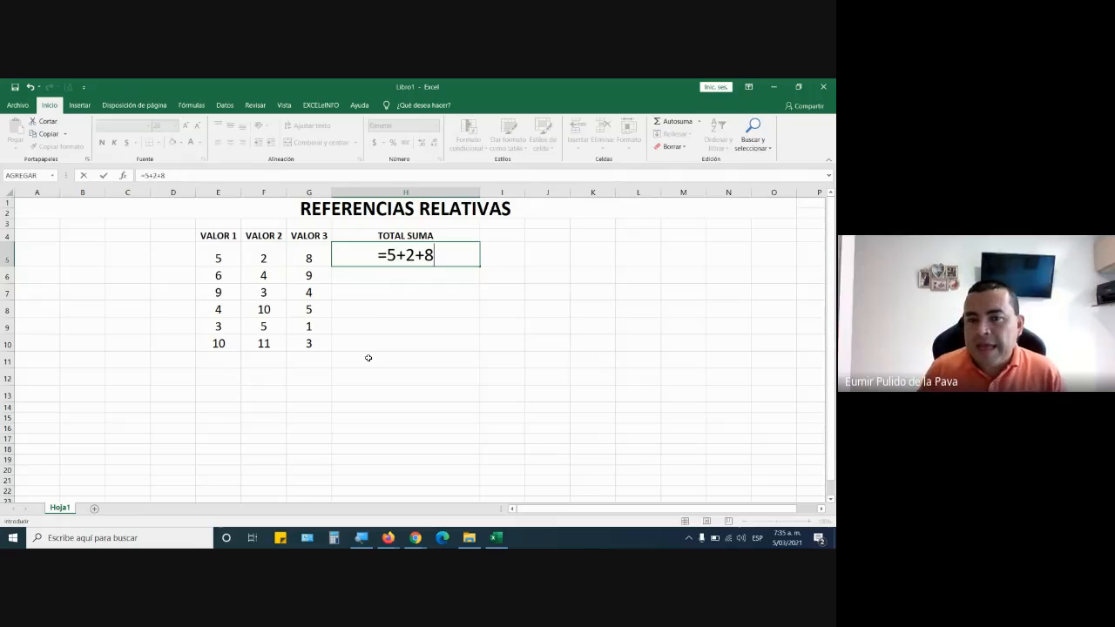
key(Return)
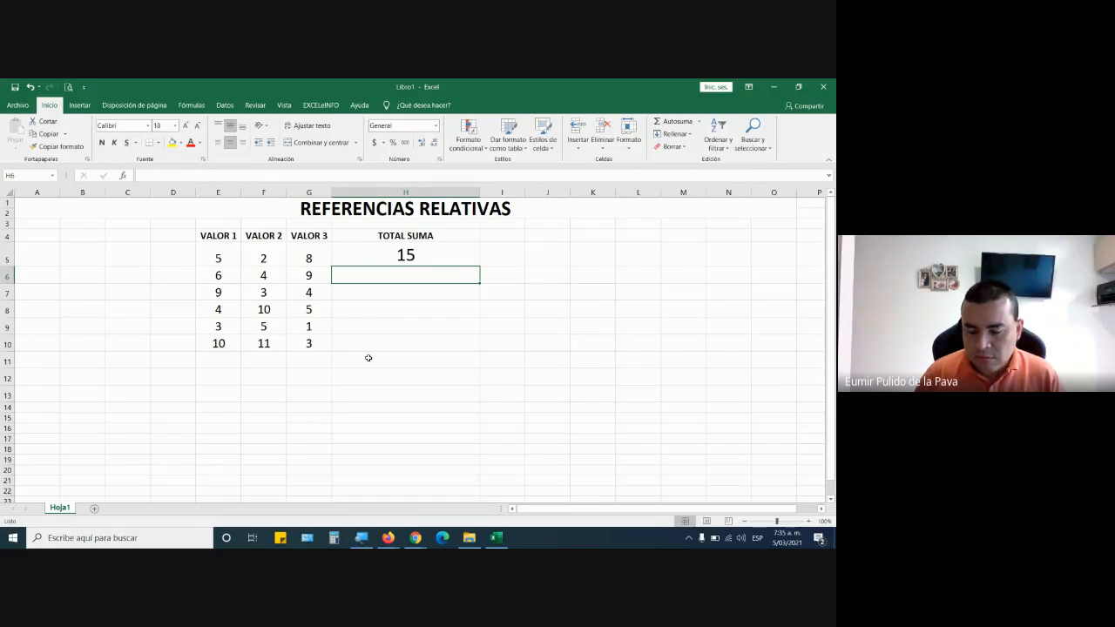
key(Up)
key(F2)
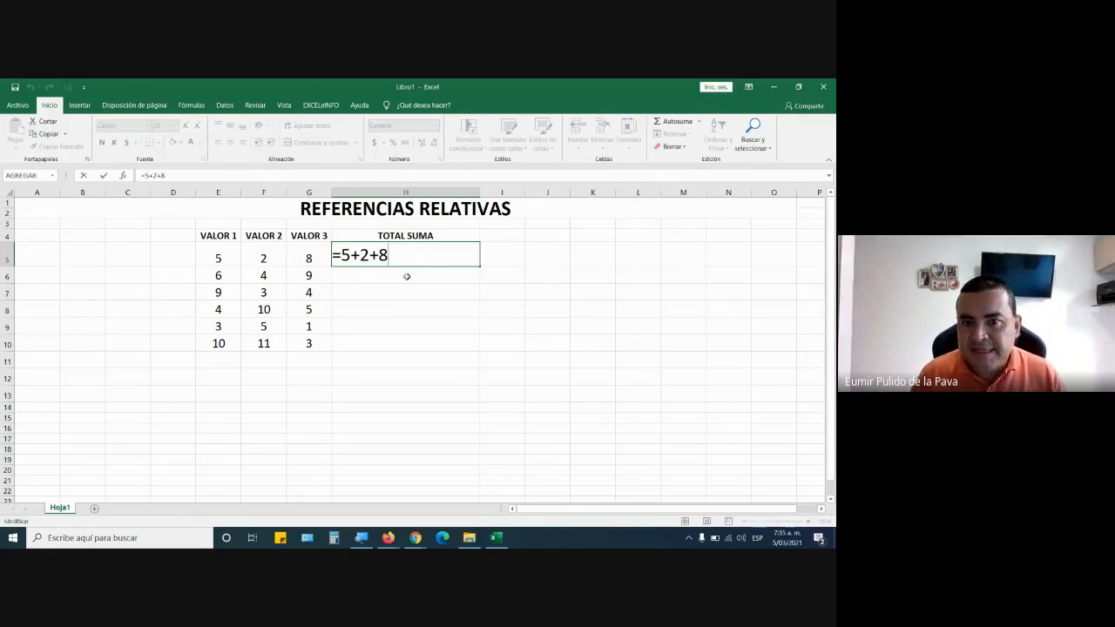
key(Return)
click(441, 253)
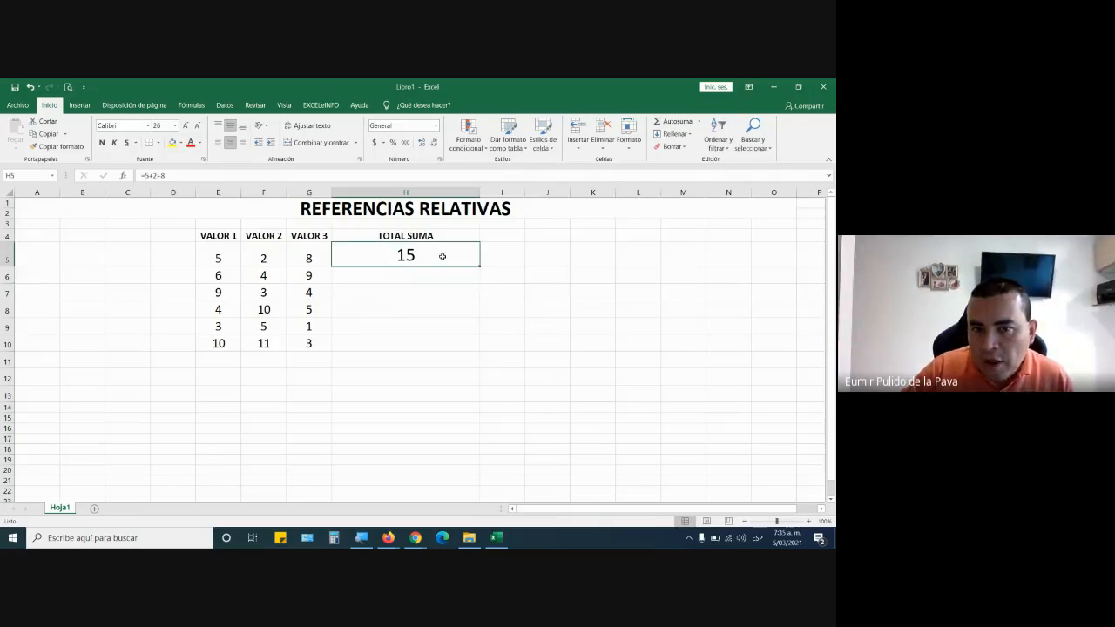
key(F2)
key(Return)
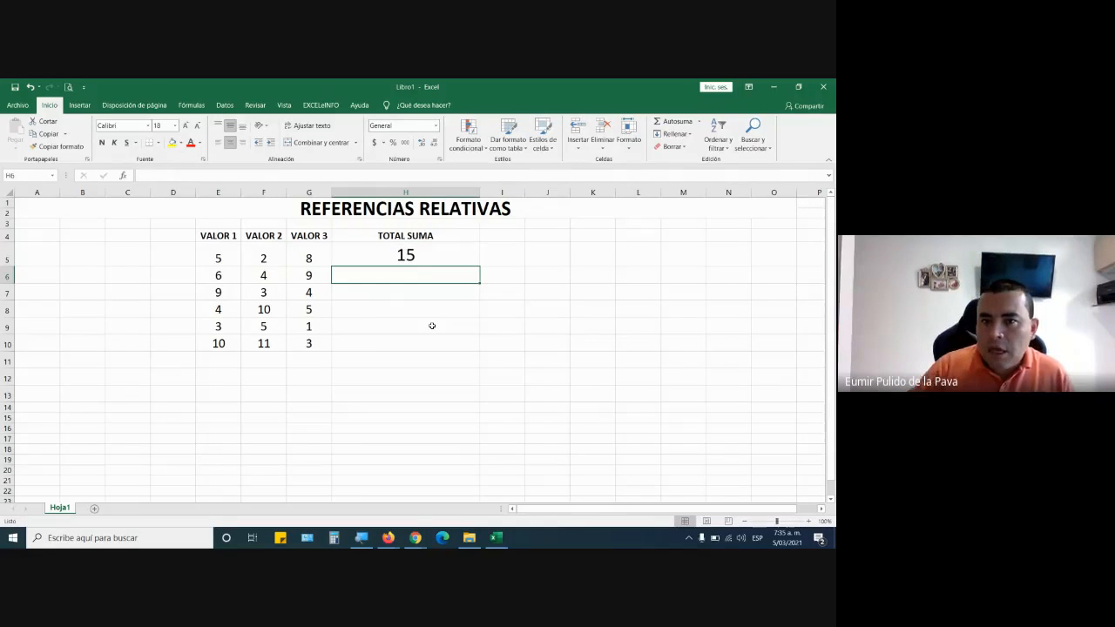
Fill the constant formula =5+2+8 from H5 down to H10, highlight its numbers in H5, and repeat the fill.
click(450, 251)
drag(480, 266, 474, 353)
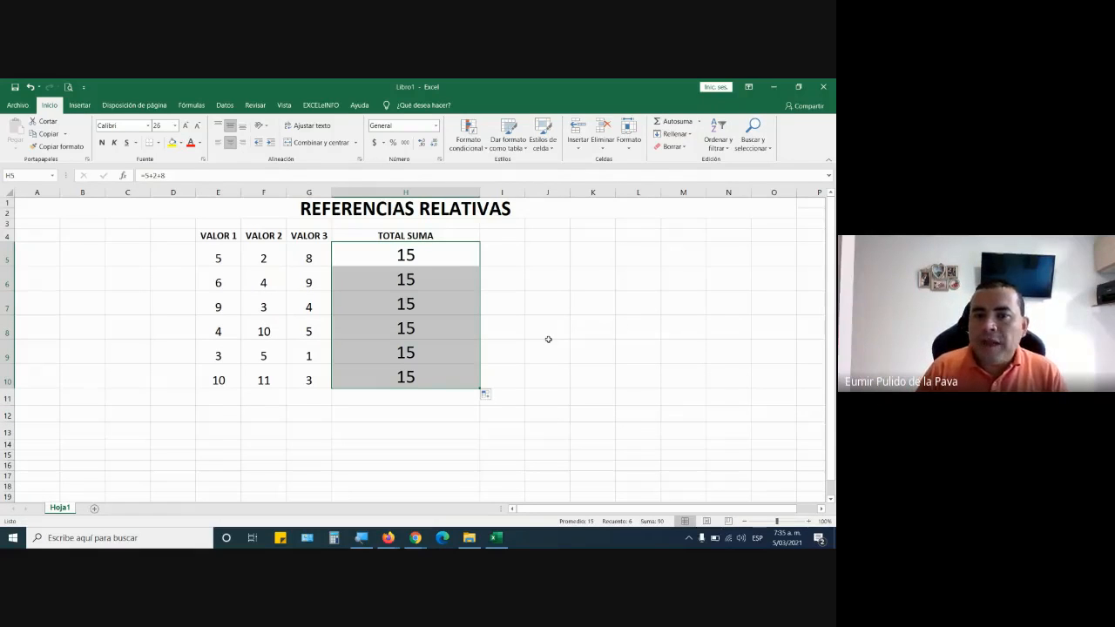
double_click(448, 252)
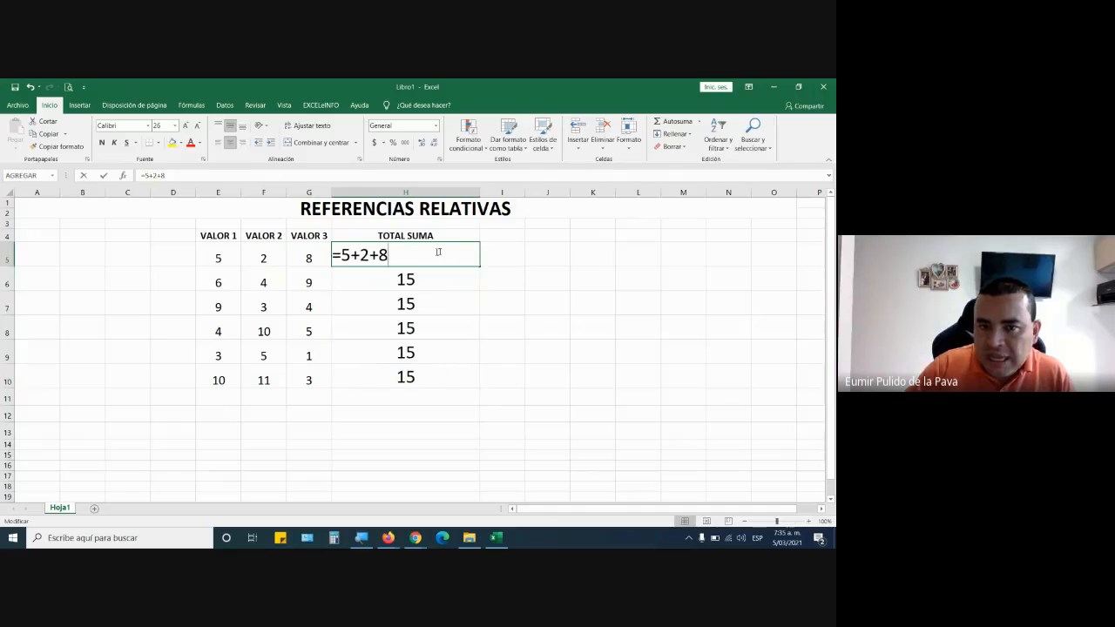
drag(332, 256, 392, 257)
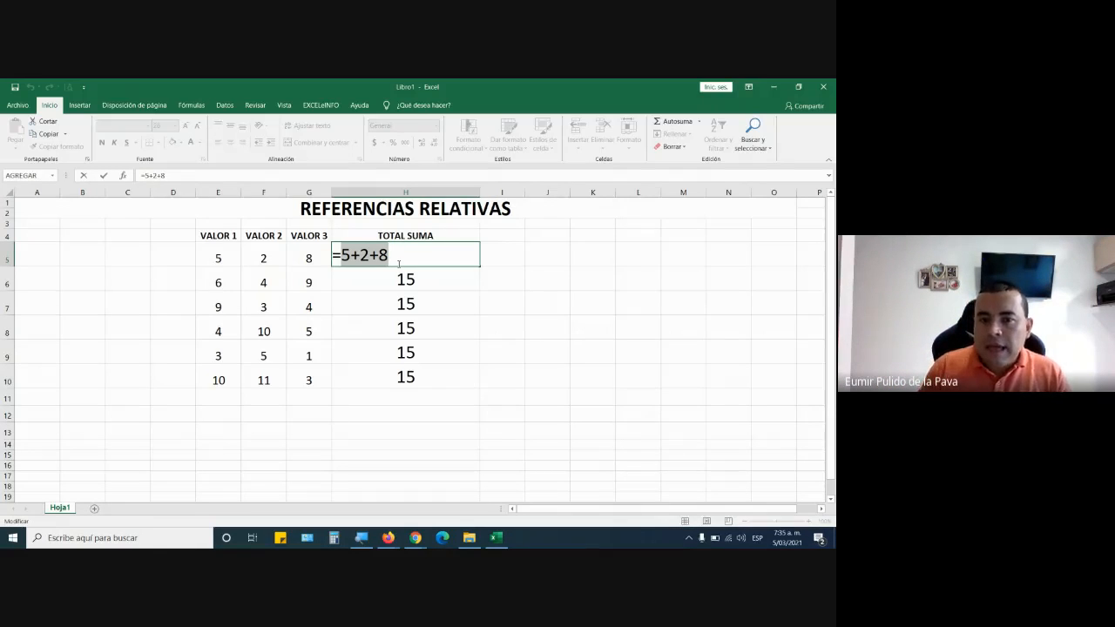
key(Return)
click(462, 261)
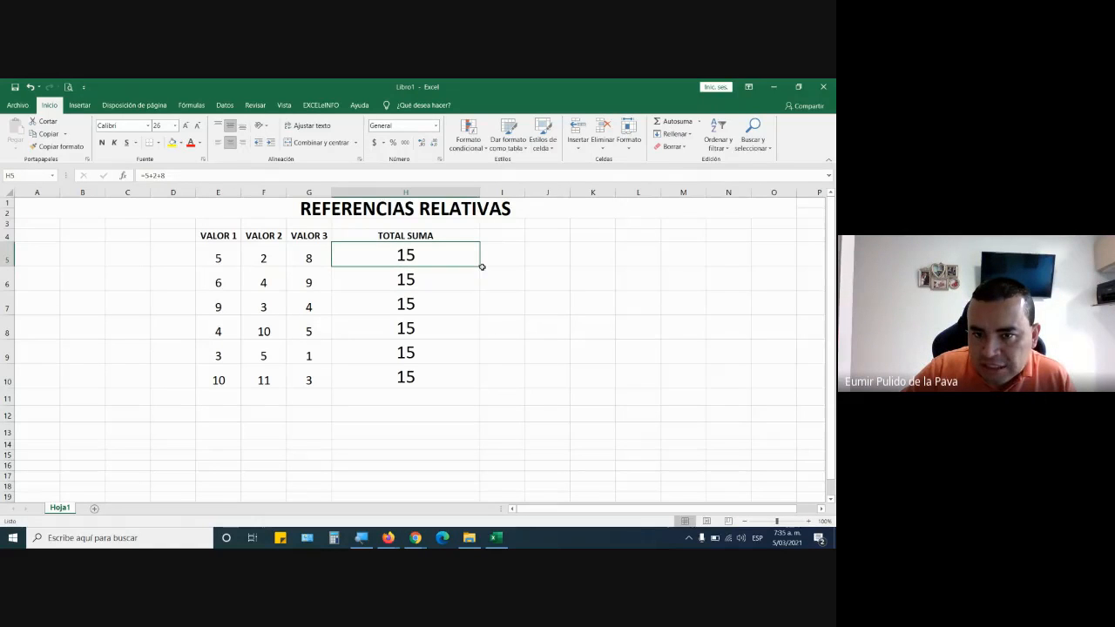
drag(479, 265, 481, 388)
Inspect the copied formula in each of the cells H6 to H10 under TOTAL SUMA.
click(438, 277)
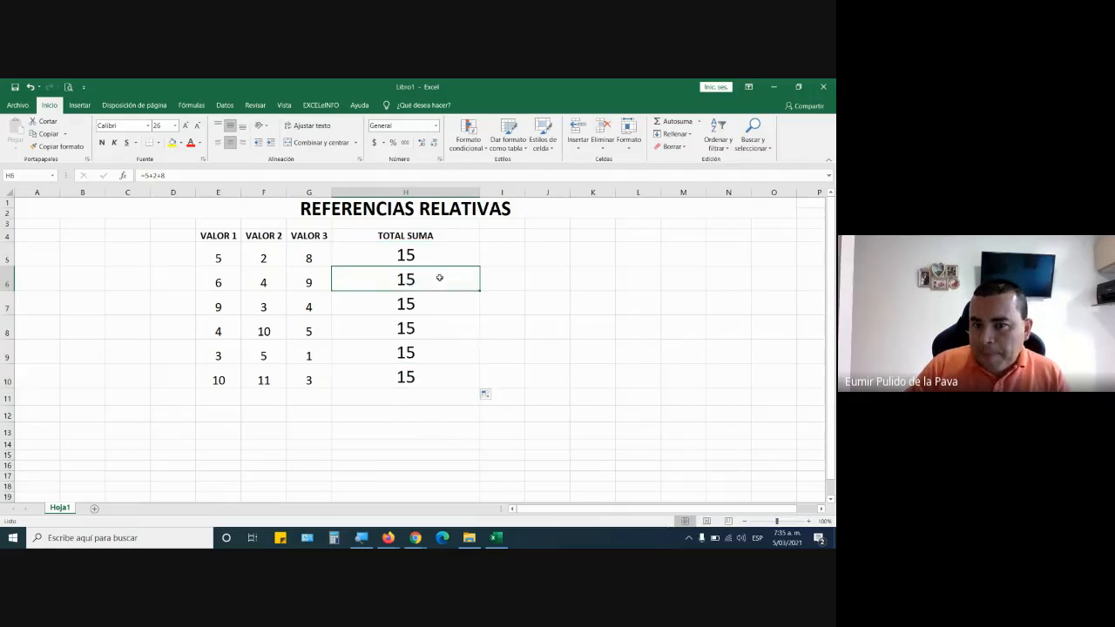
double_click(438, 277)
double_click(436, 302)
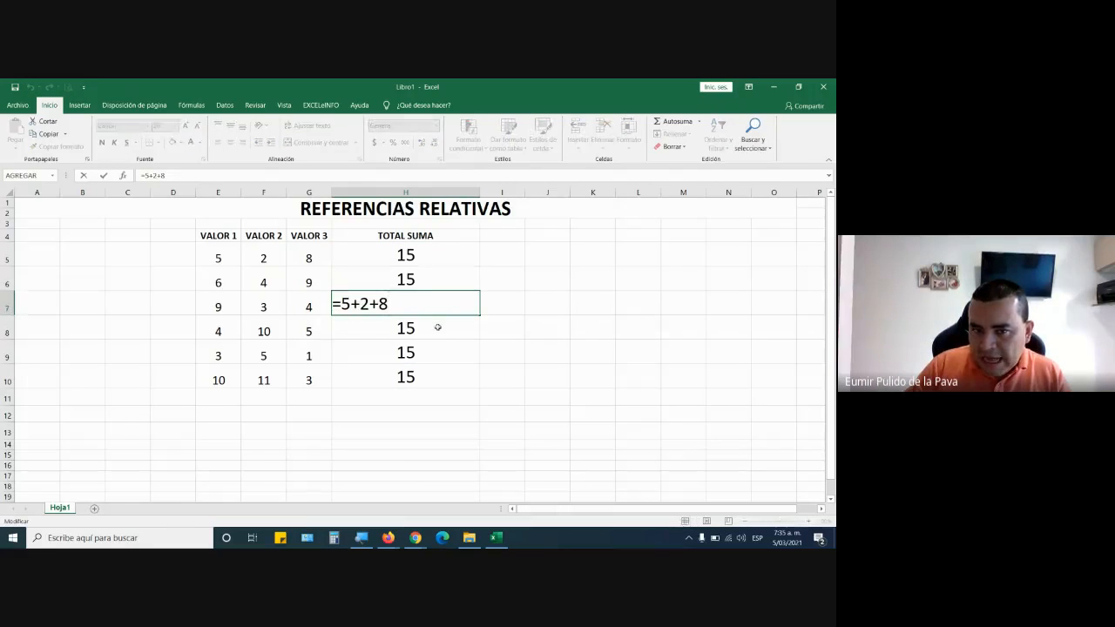
double_click(438, 327)
double_click(435, 351)
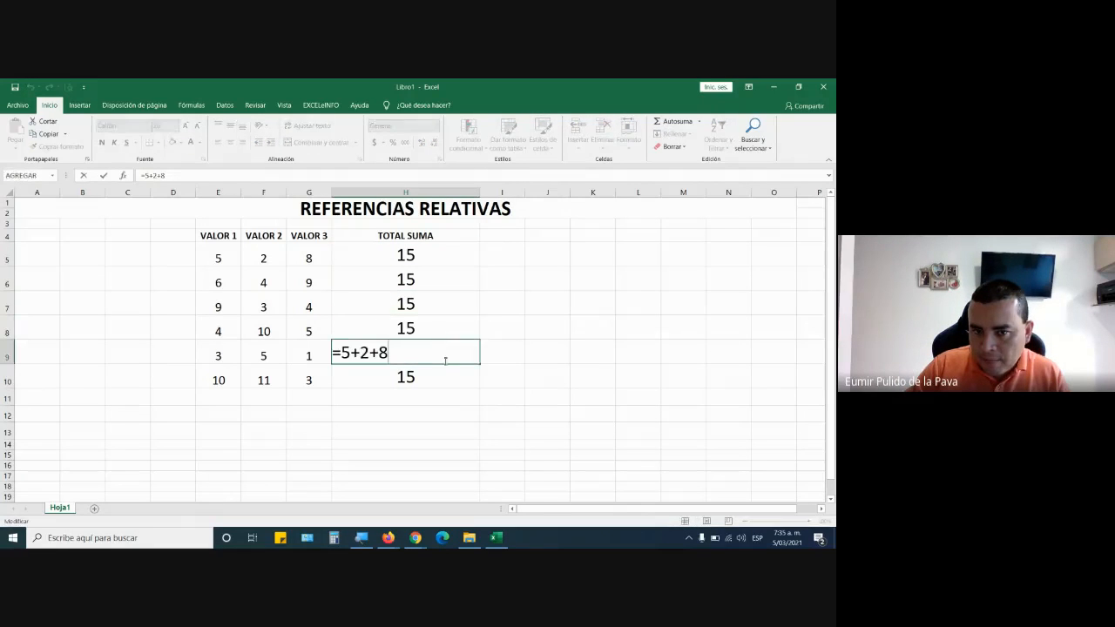
double_click(443, 378)
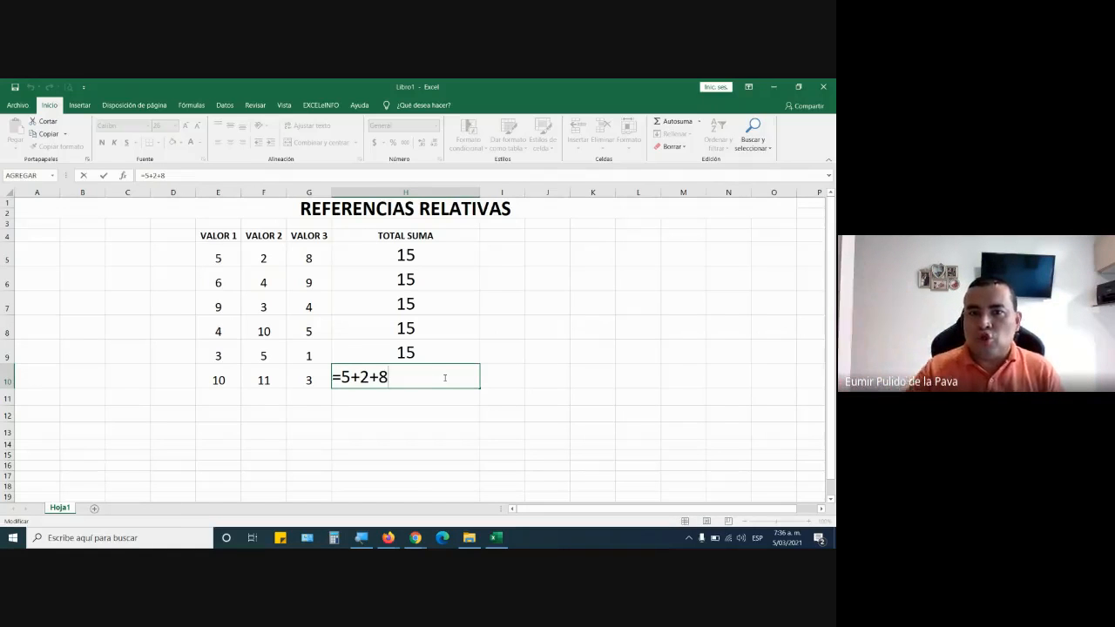
key(Return)
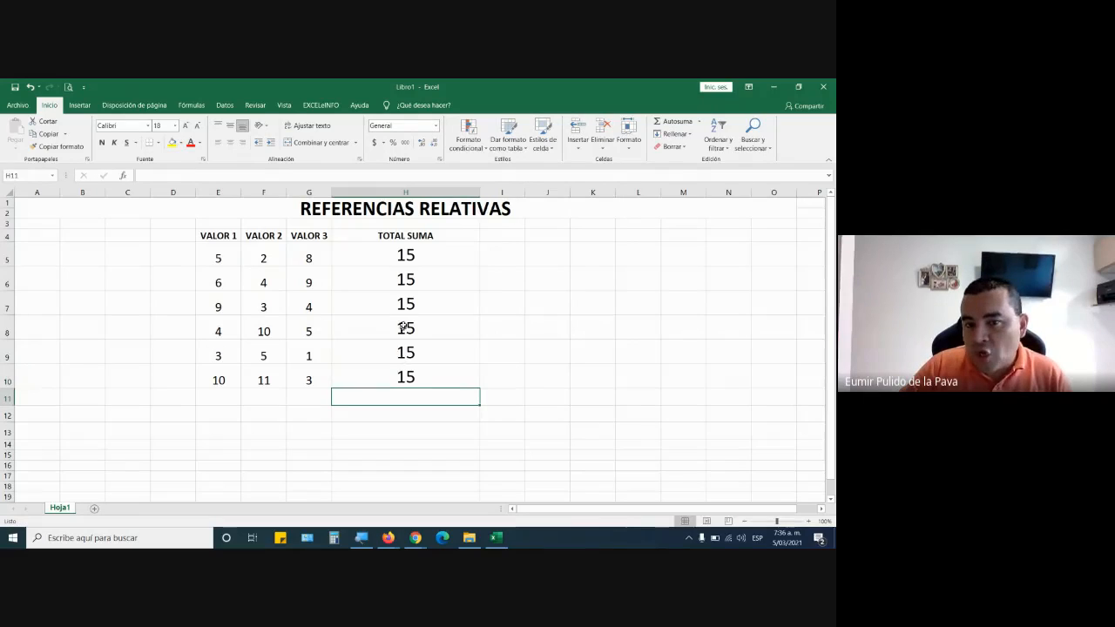
Clear cells H6:H10 and replace the constants in H5 with cell references, entering =E5+F5+G5.
drag(426, 282, 433, 365)
key(Delete)
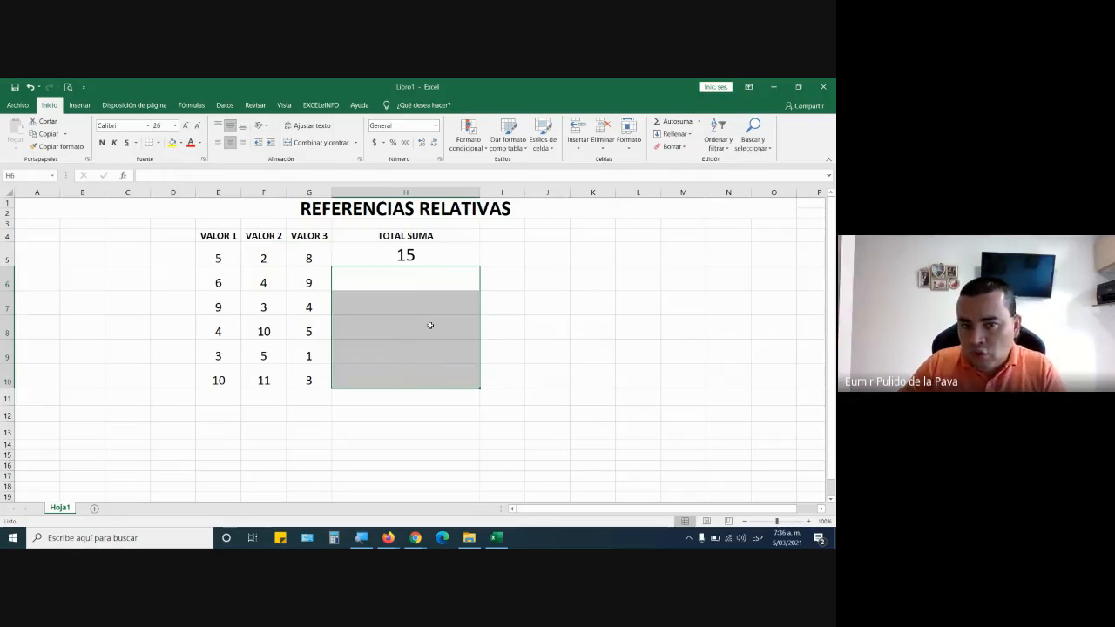
double_click(443, 256)
drag(342, 257, 423, 266)
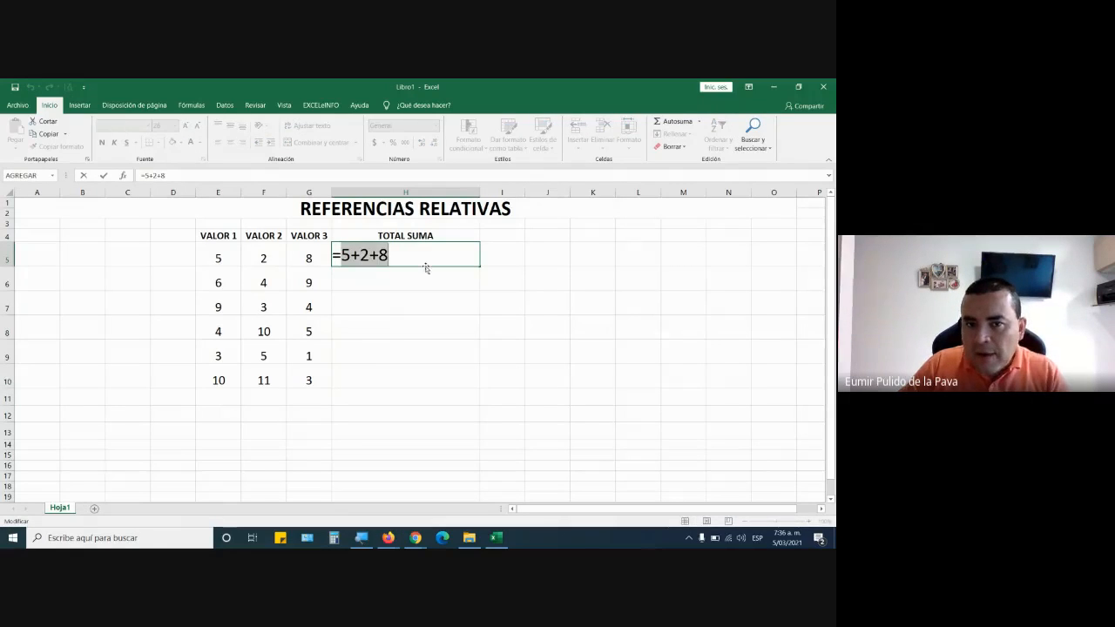
click(210, 252)
text(+)
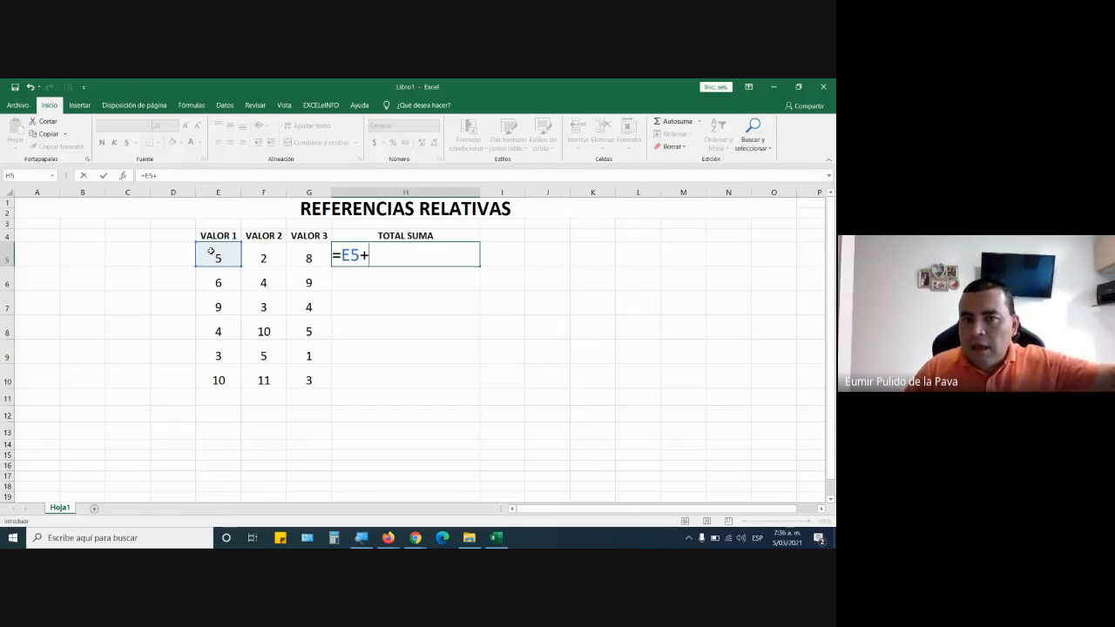
click(270, 257)
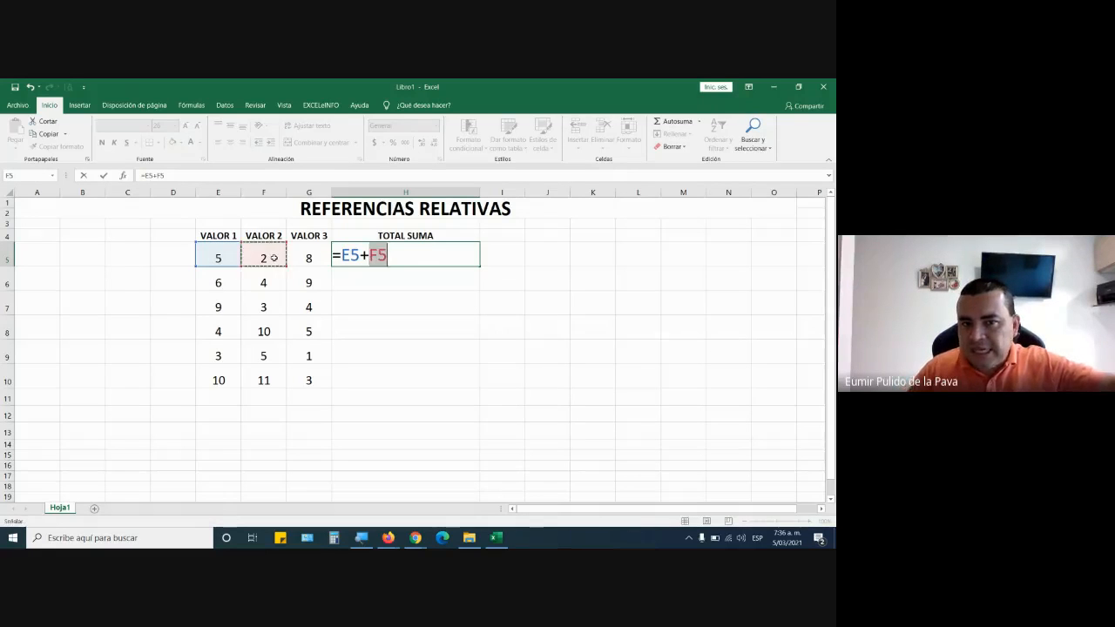
text(+)
click(317, 261)
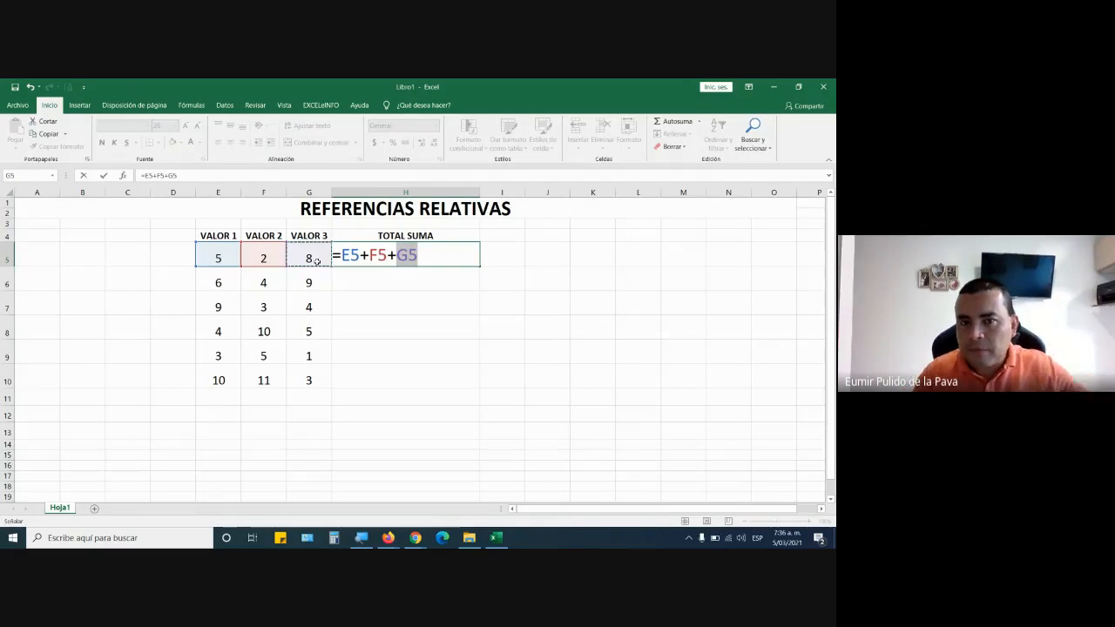
key(Return)
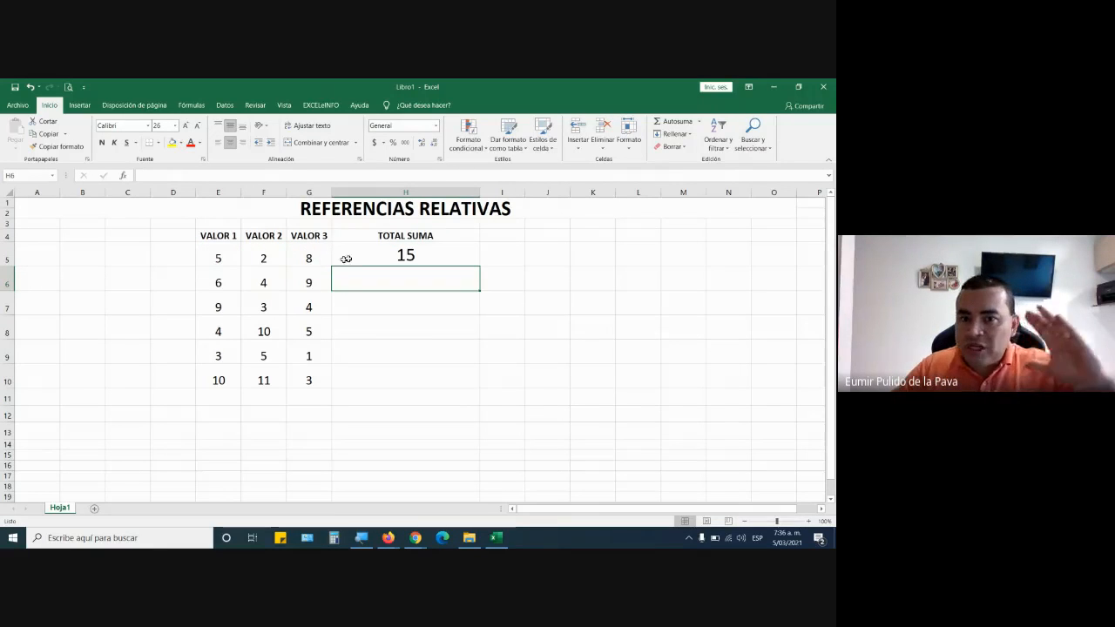
Fill the formula =E5+F5+G5 from H5 down to H10 and review the formula in H5.
click(399, 255)
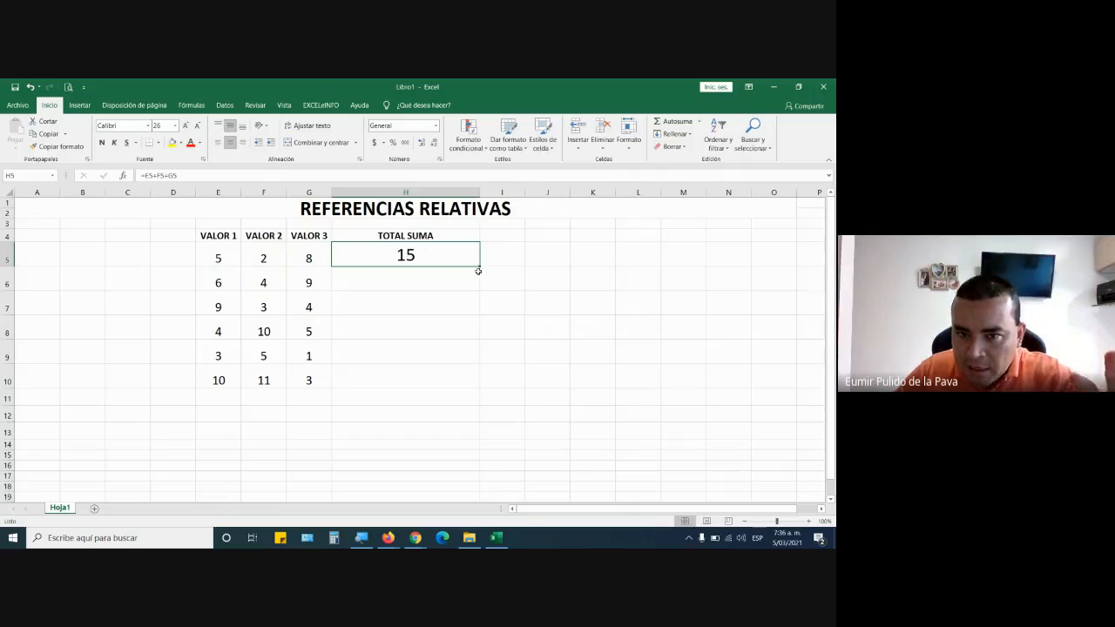
drag(481, 265, 475, 389)
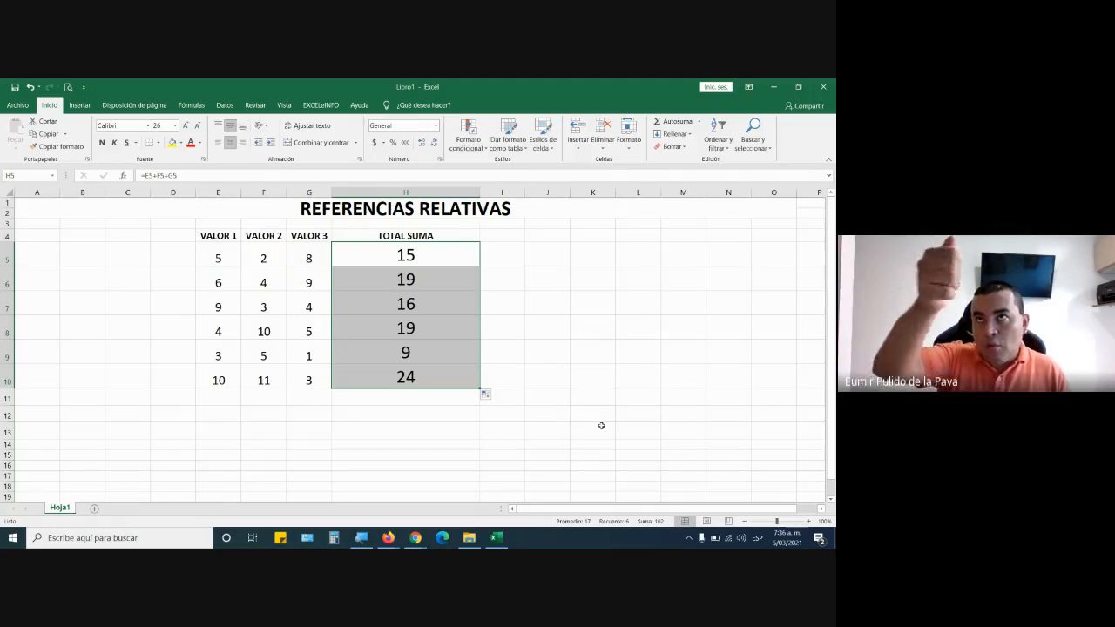
double_click(465, 260)
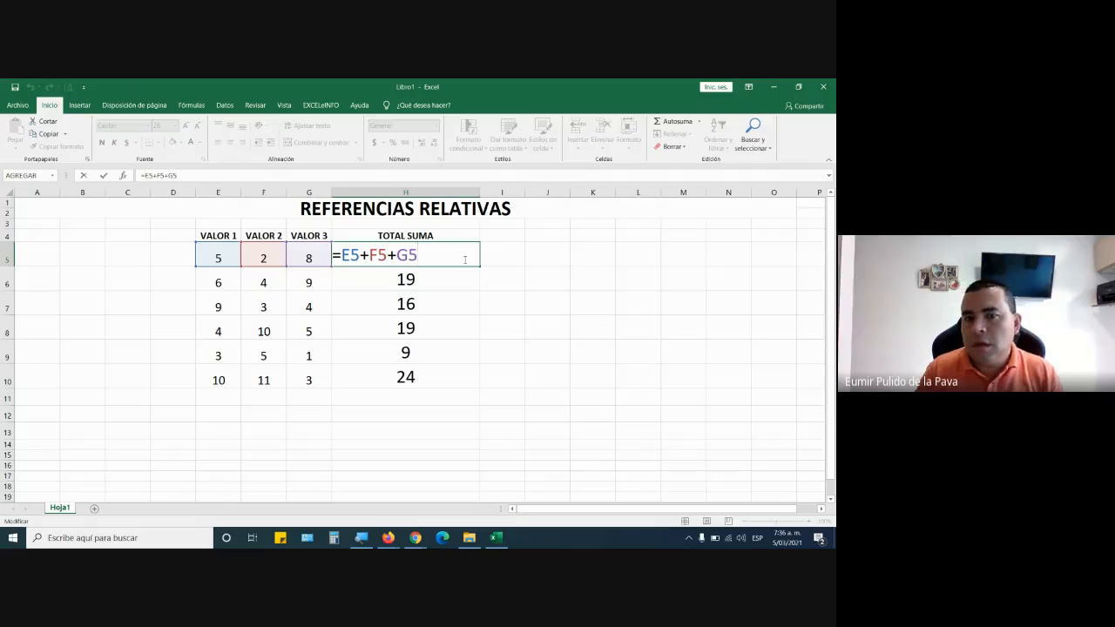
key(Return)
click(463, 257)
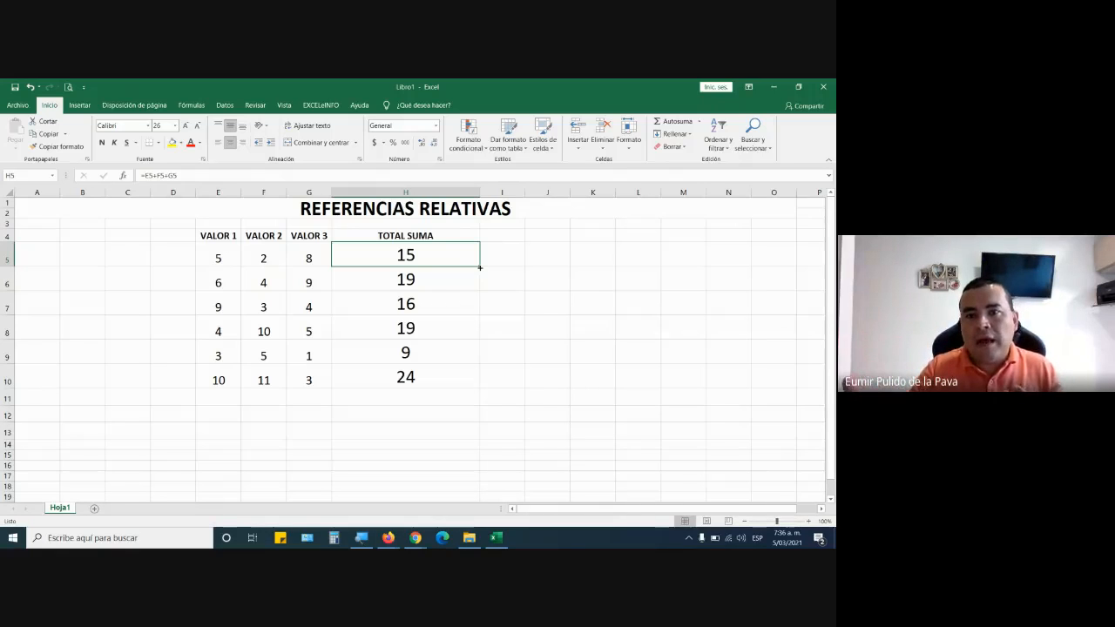
Fill the H5 formula down to H10 again, check the formula in H6, and repeat the fill.
drag(479, 267, 477, 396)
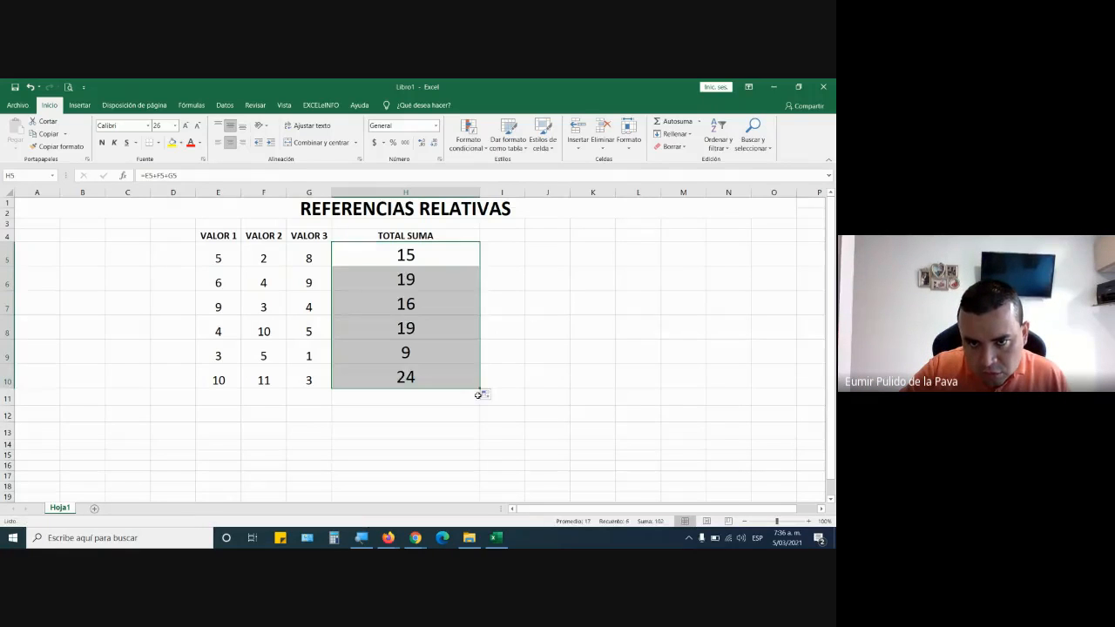
click(445, 278)
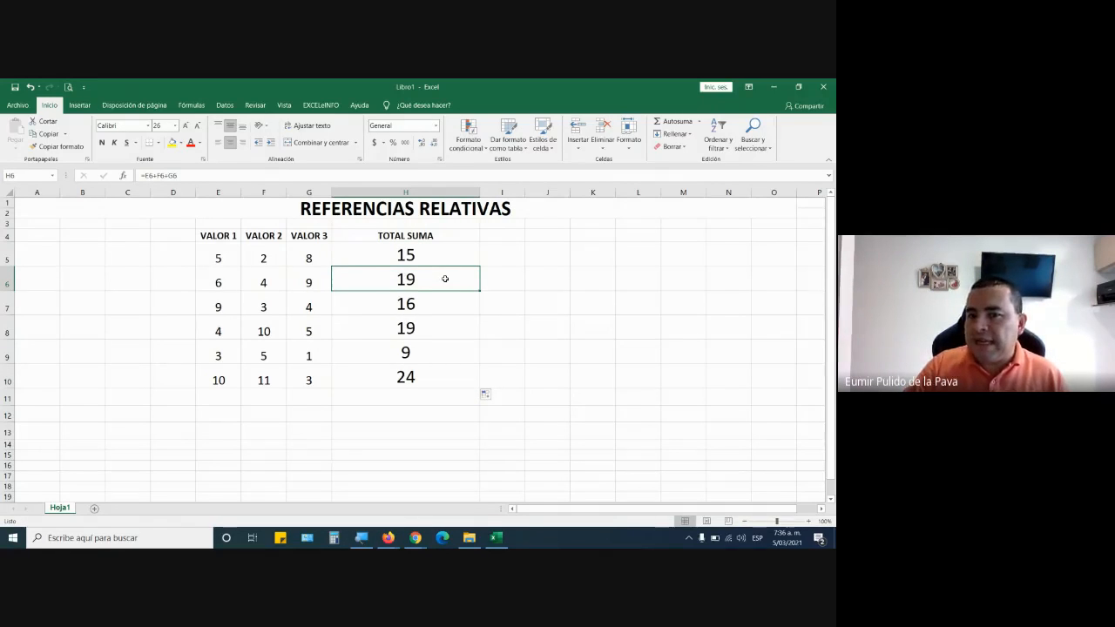
double_click(445, 279)
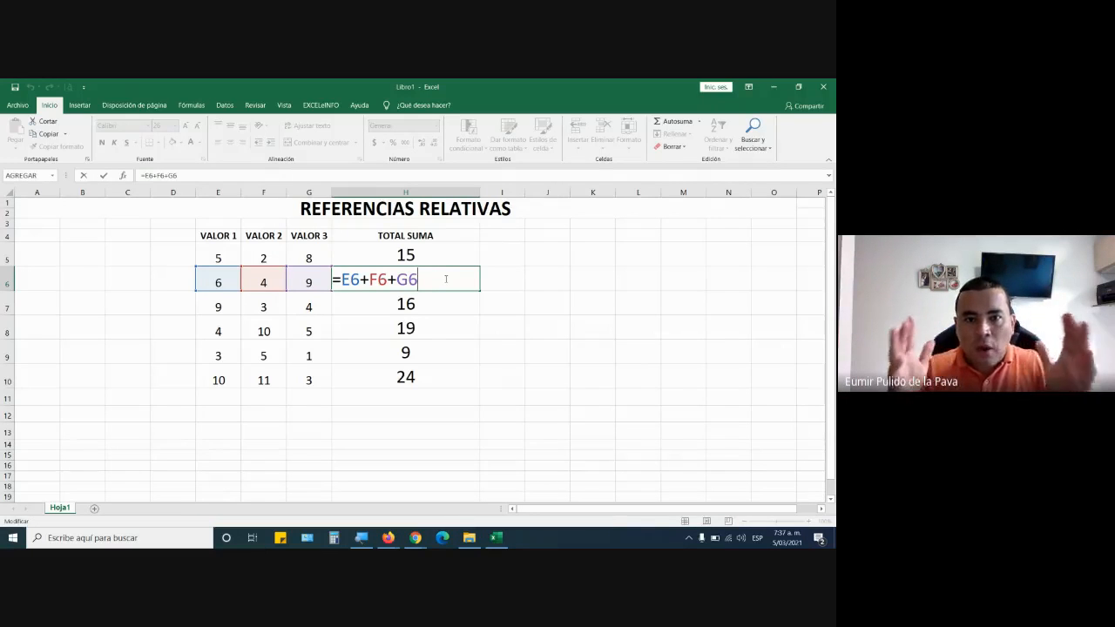
key(Return)
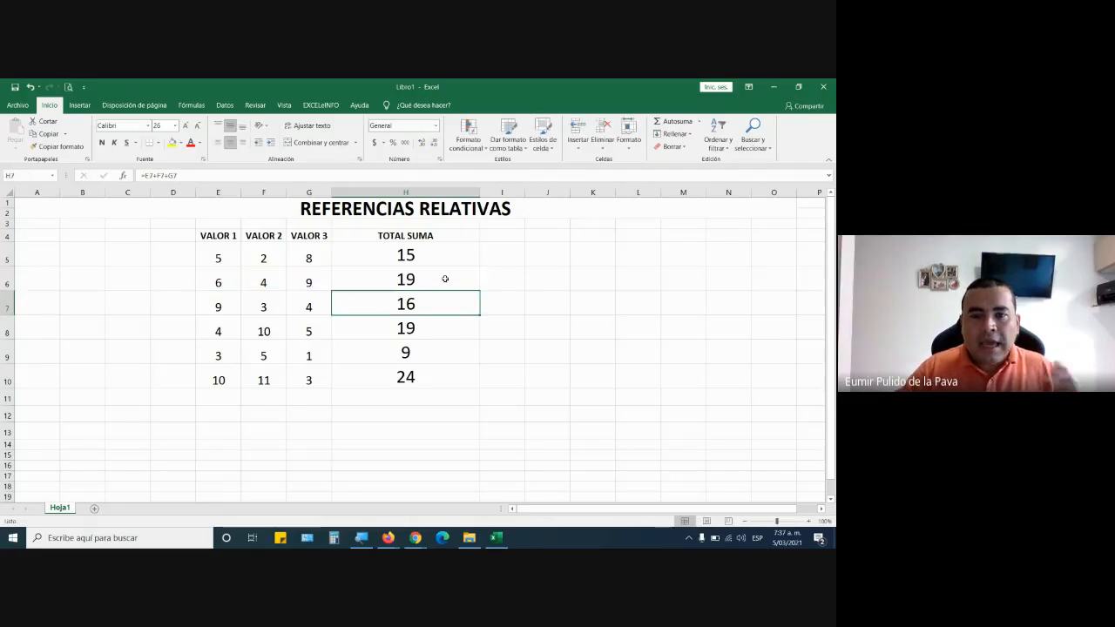
click(445, 256)
drag(481, 267, 481, 389)
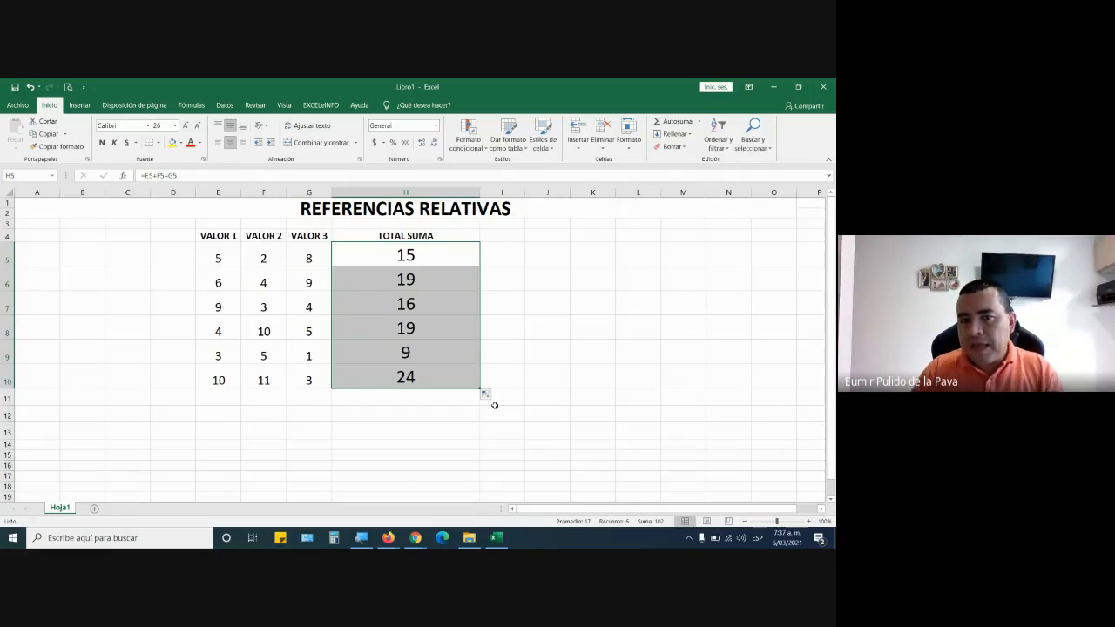
Inspect the cell references in each filled formula from H6 to H10 under TOTAL SUMA.
double_click(473, 276)
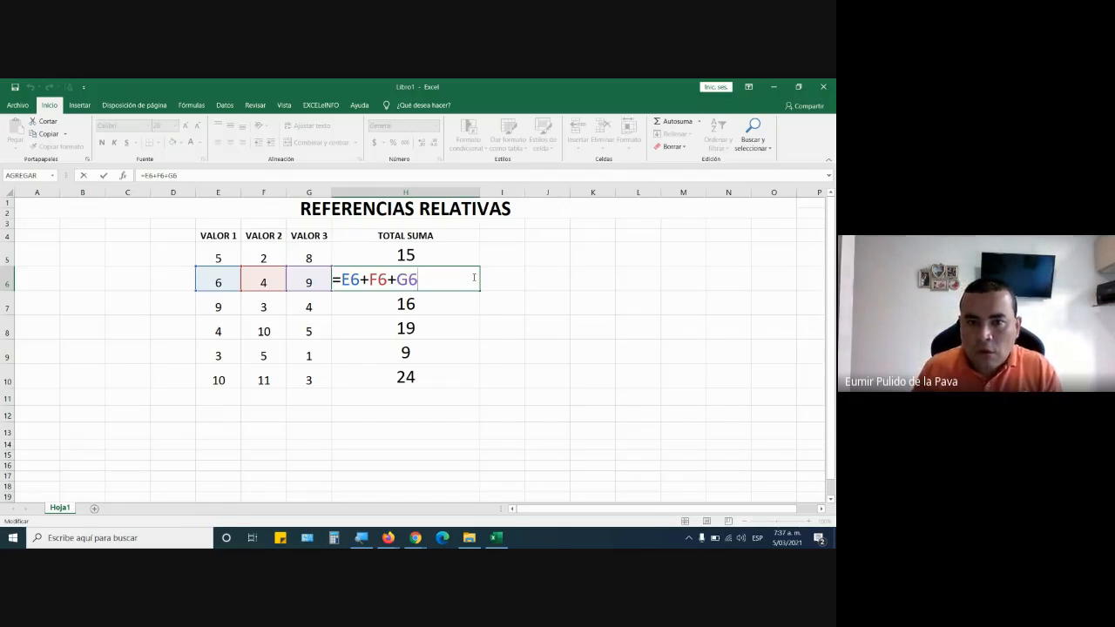
key(Return)
double_click(441, 302)
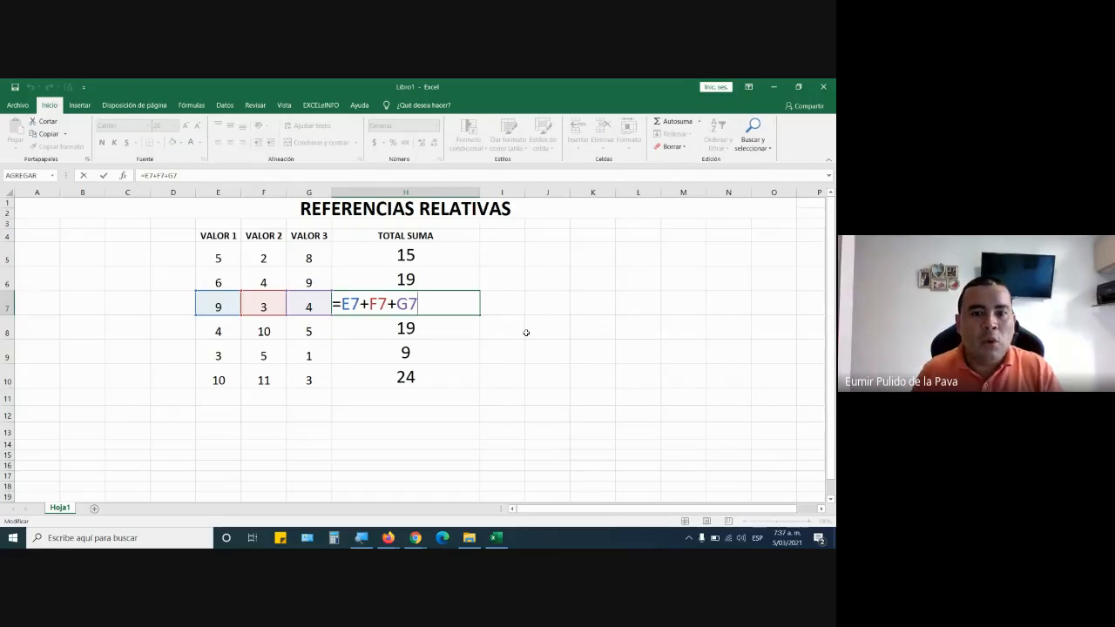
key(Return)
double_click(460, 326)
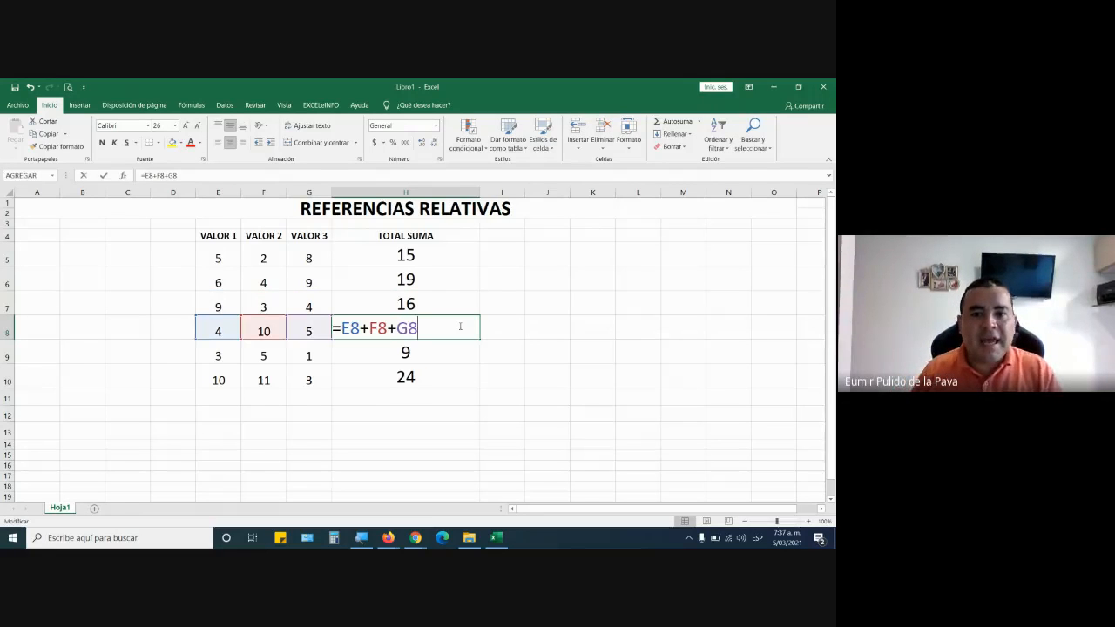
key(Return)
double_click(454, 346)
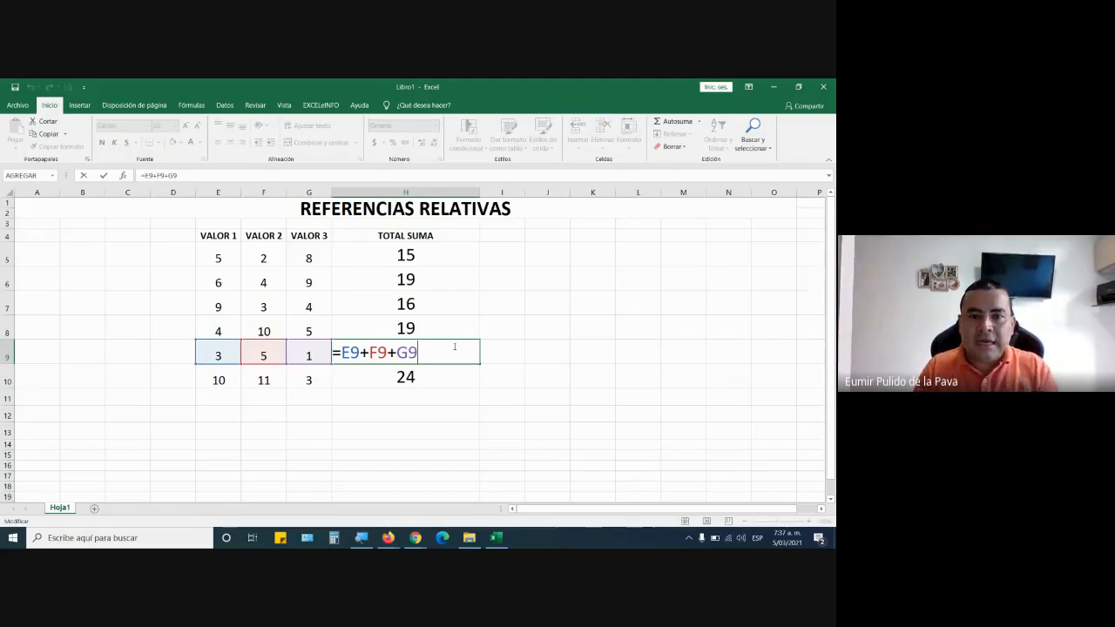
key(Return)
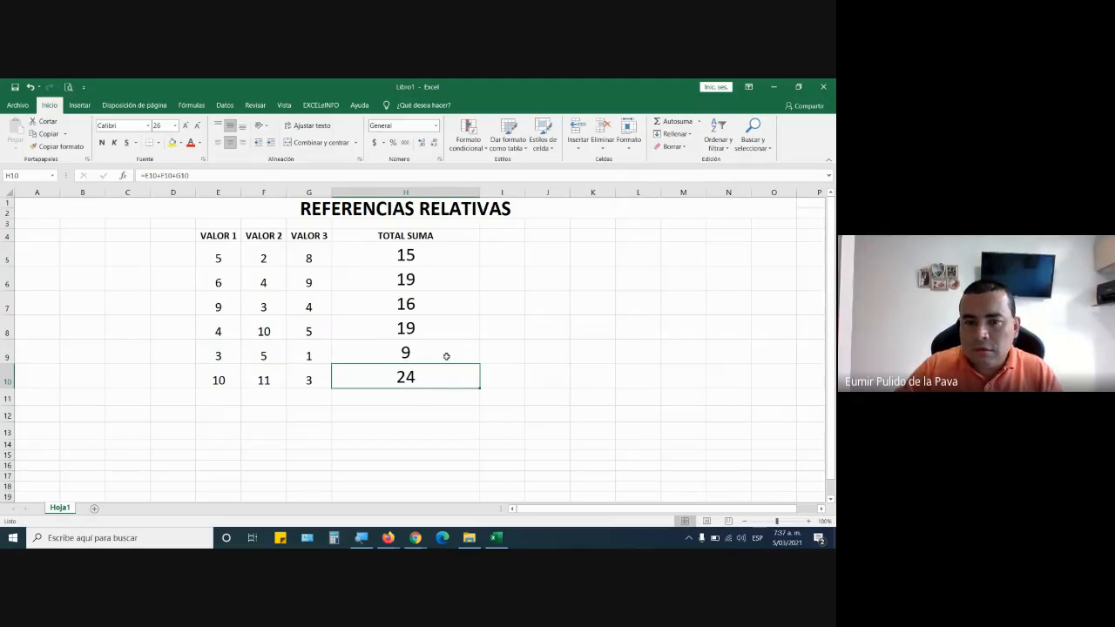
double_click(445, 376)
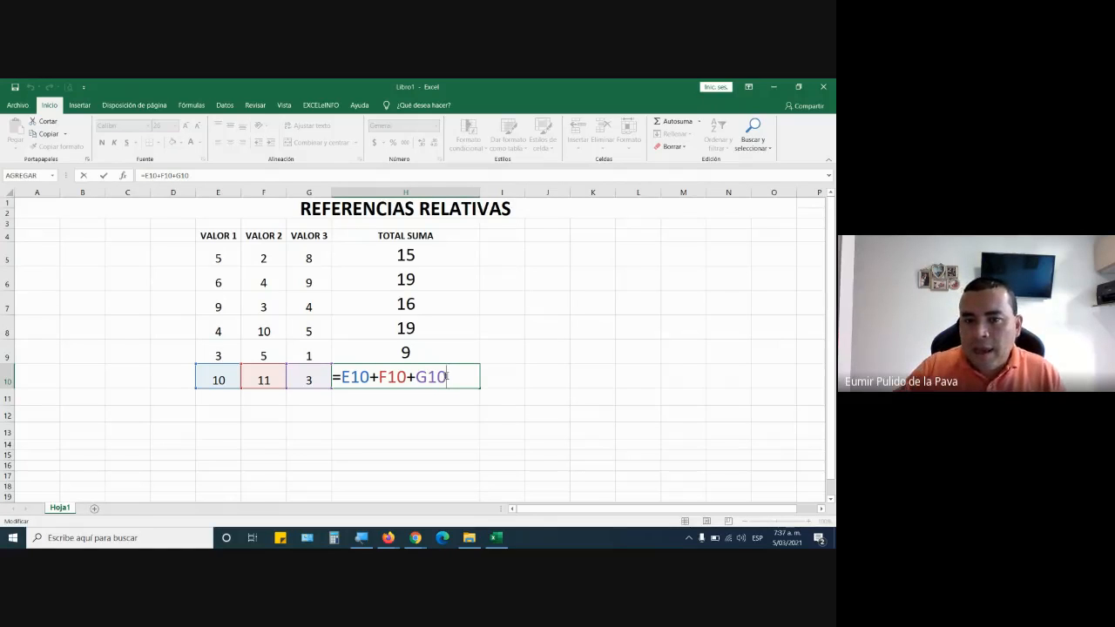
Open the formula in H5 and highlight its references E5, F5 and G5.
click(440, 251)
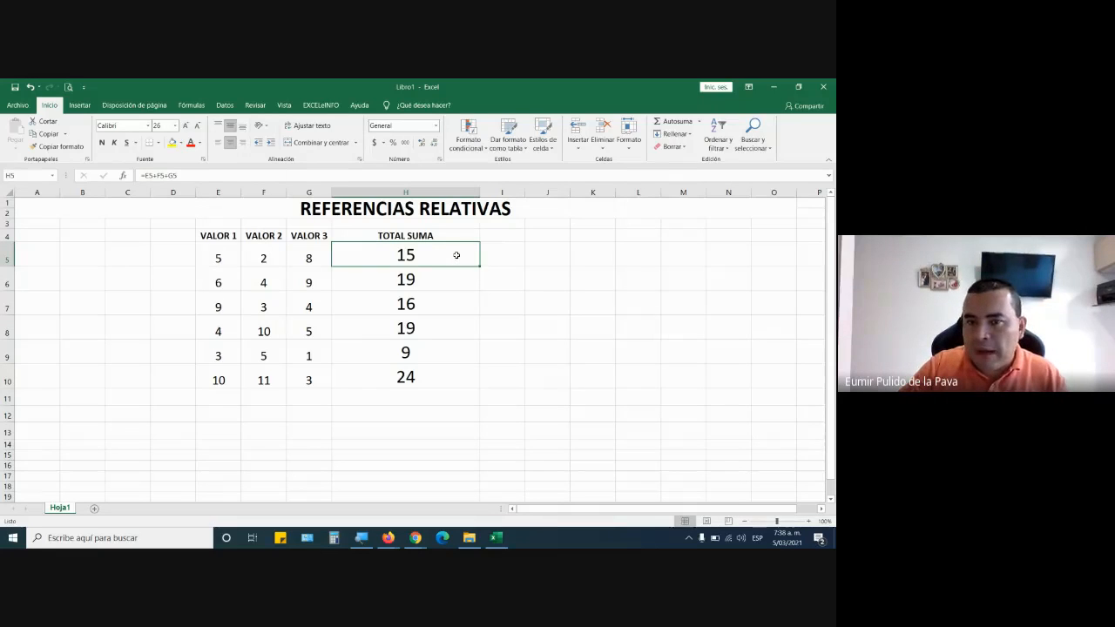
double_click(457, 255)
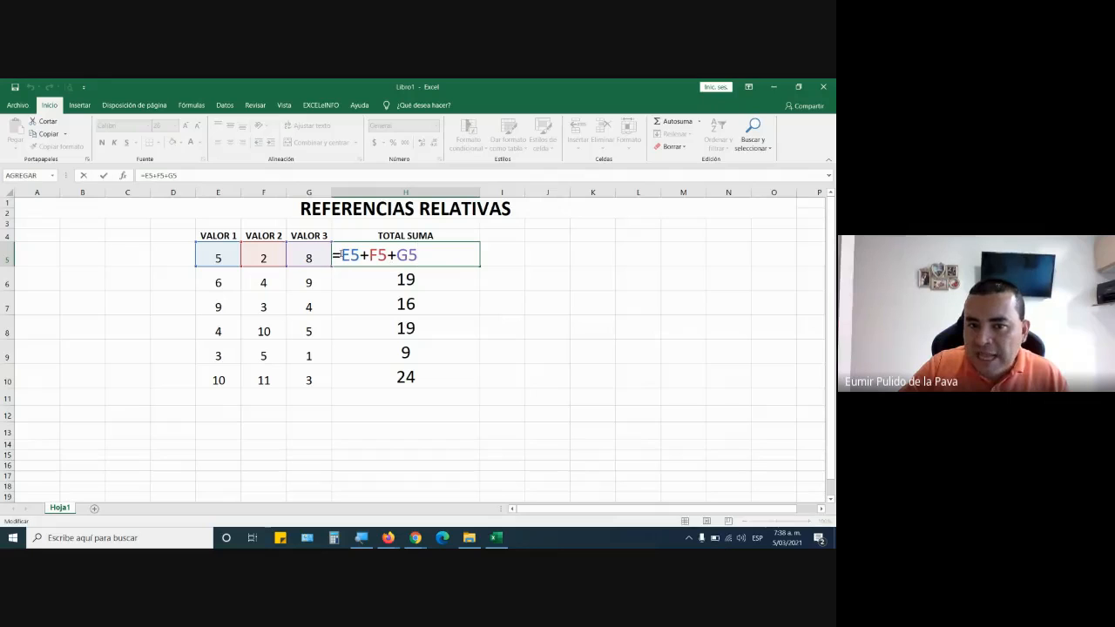
drag(338, 255, 418, 254)
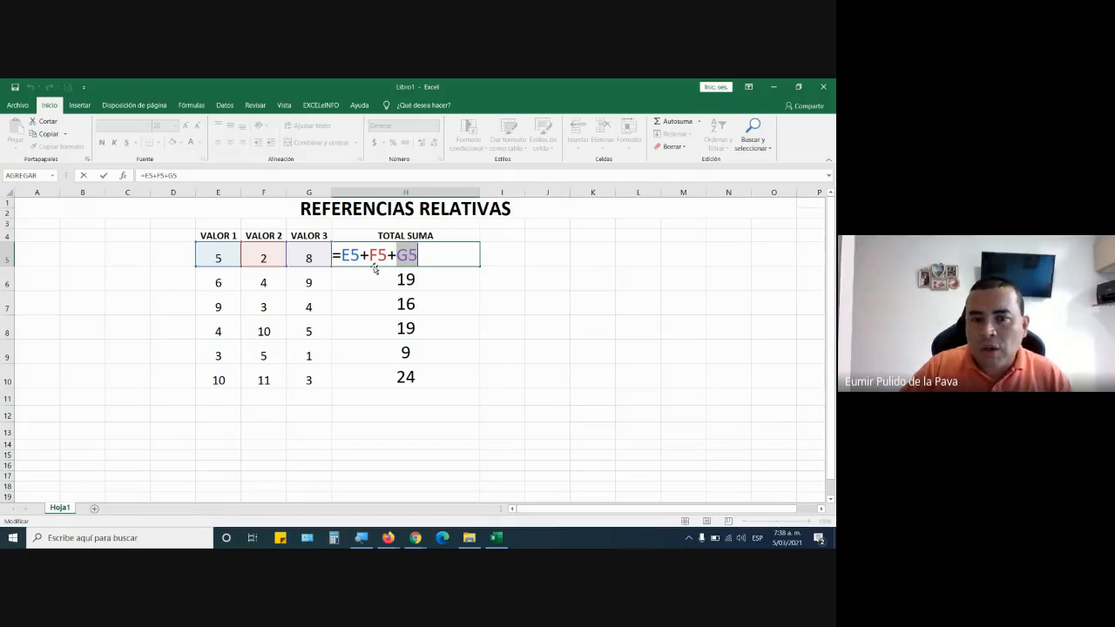
drag(341, 255, 420, 255)
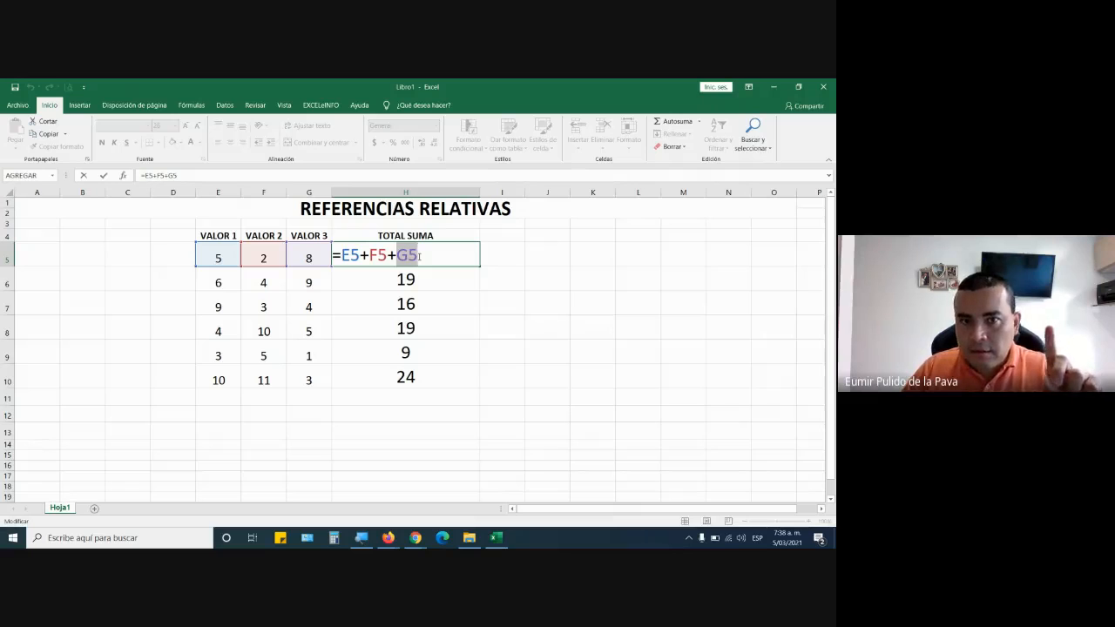
drag(339, 254, 387, 255)
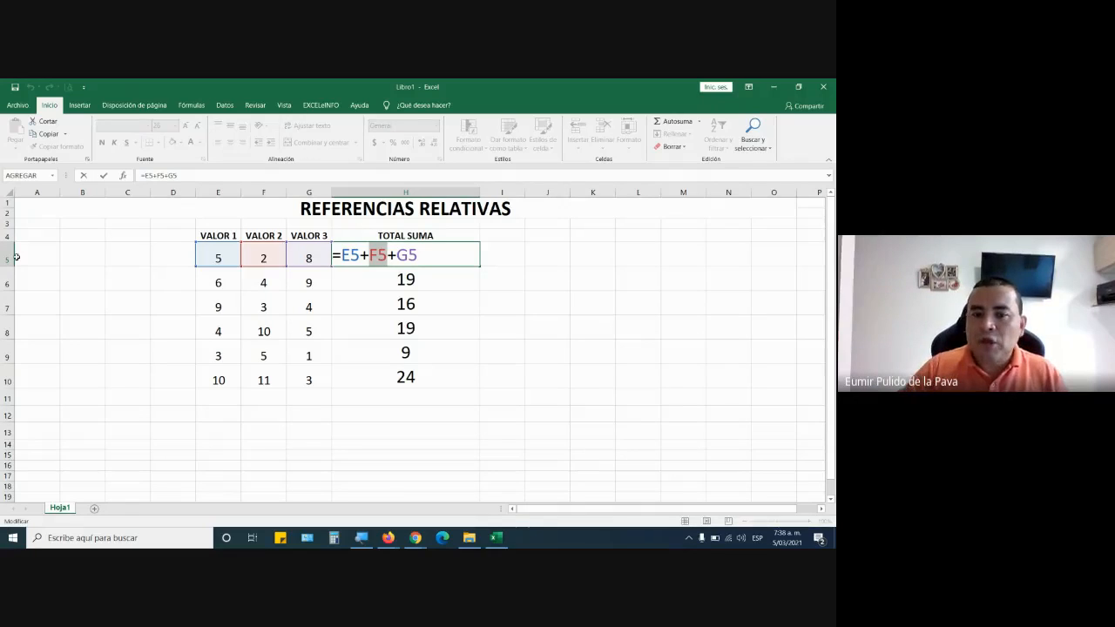
Switch to Google Meet to admit the waiting participant, return to Excel and finish editing H5.
mouse_move(421, 544)
click(356, 486)
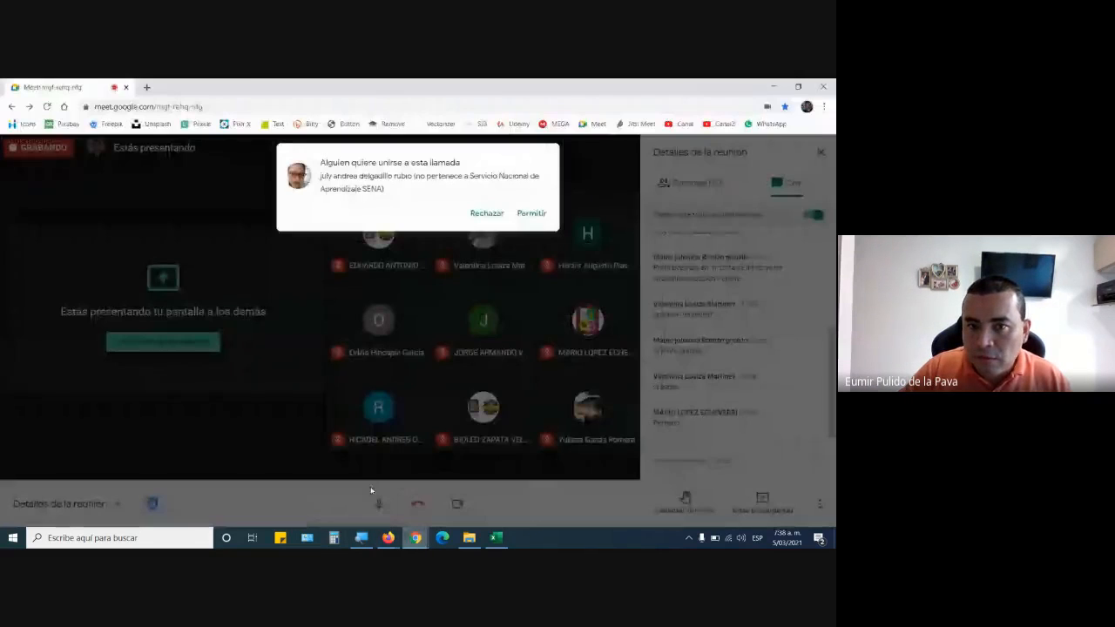
click(531, 213)
click(503, 542)
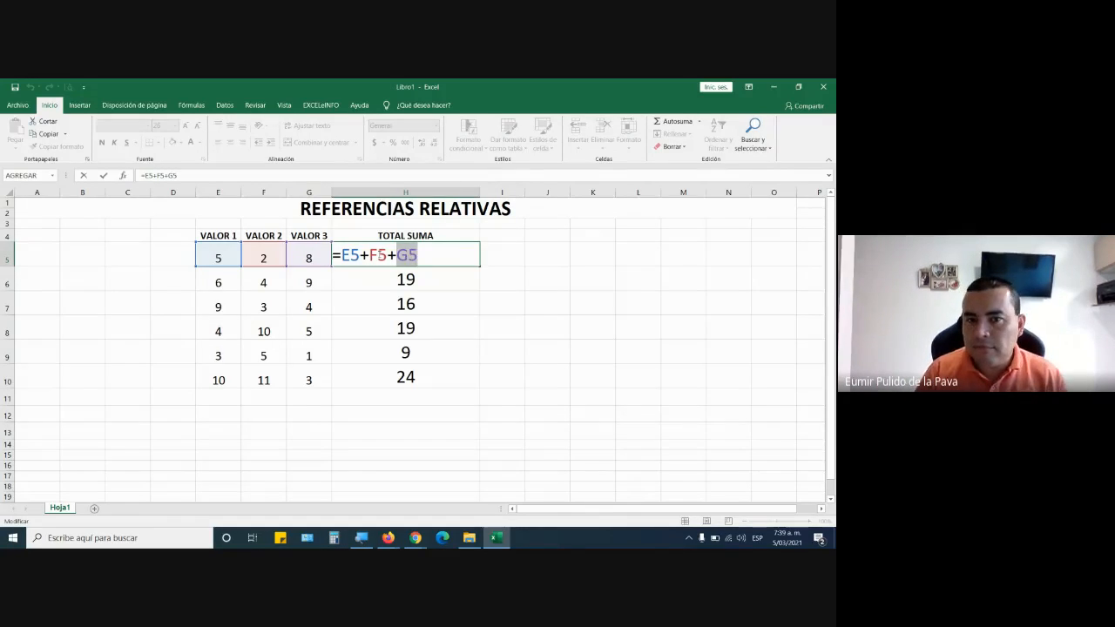
key(Return)
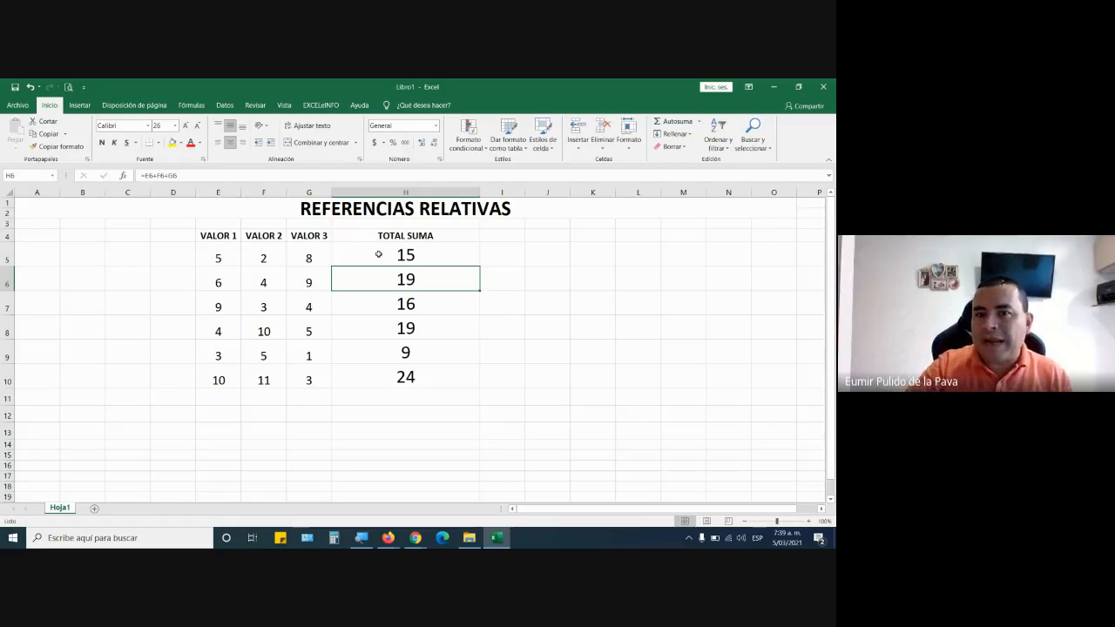
Insert a downward block arrow about 9.4 cm tall and 2.2 cm wide beside the TOTAL SUMA column, starting at row 6.
click(384, 255)
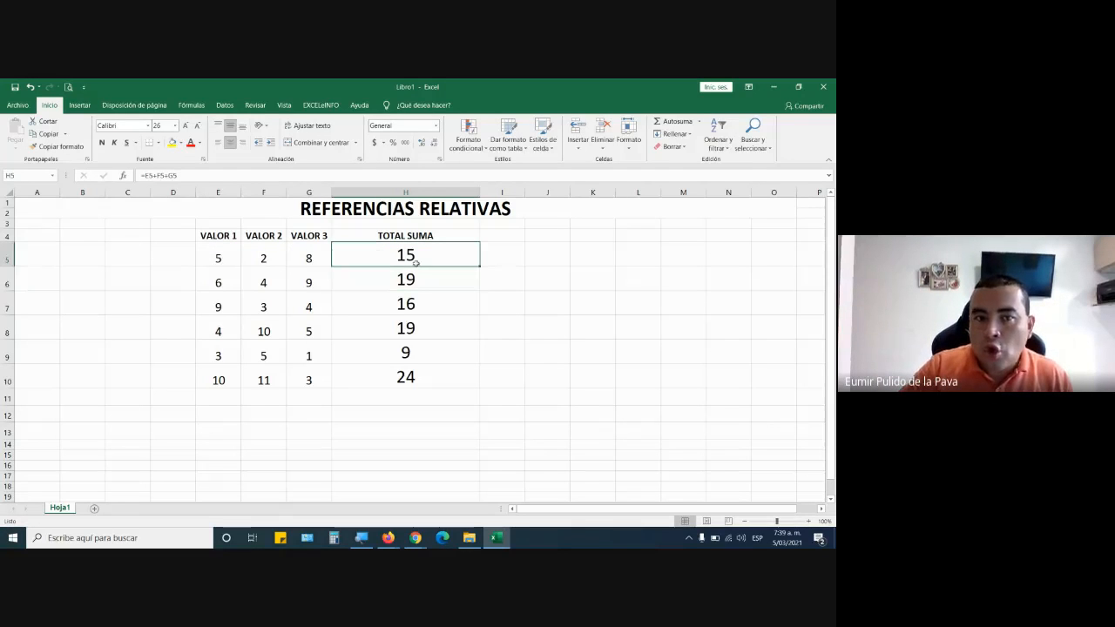
click(78, 105)
click(133, 135)
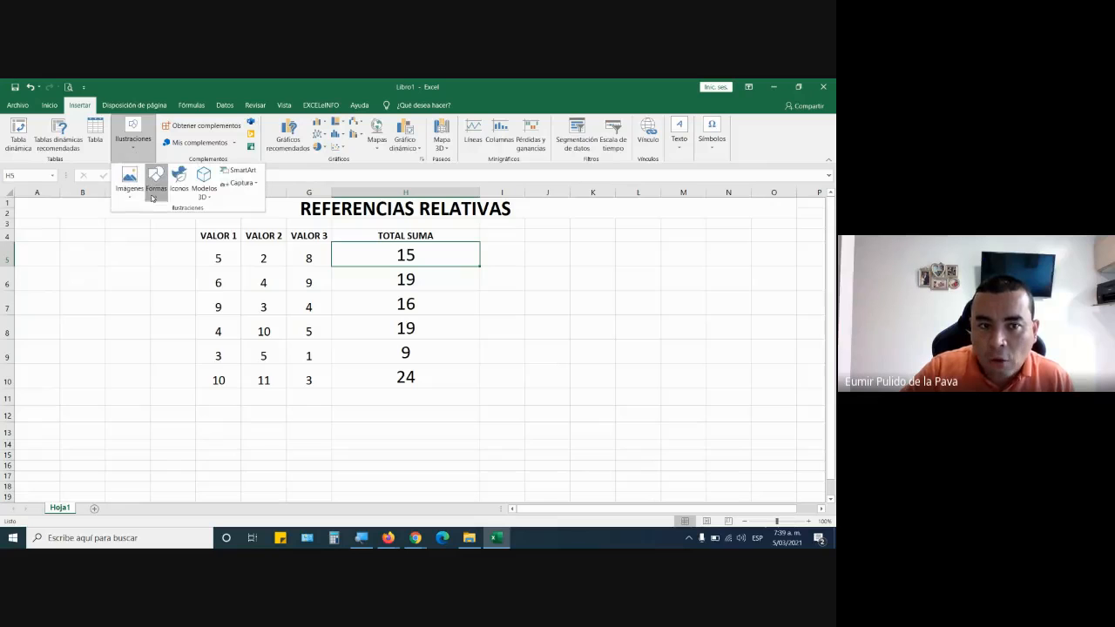
click(155, 183)
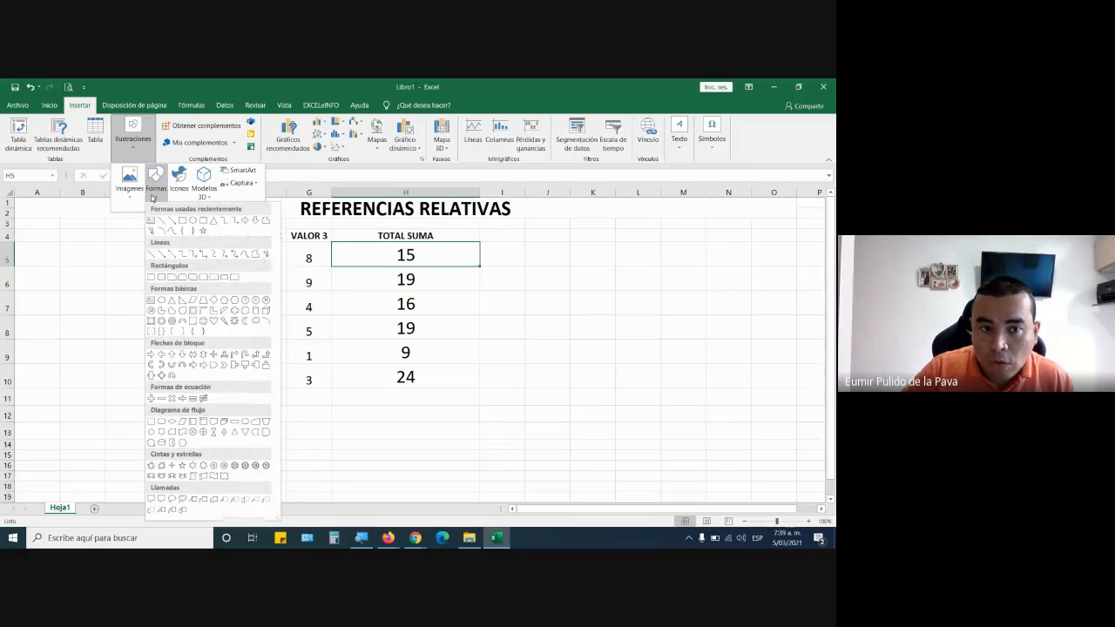
click(173, 355)
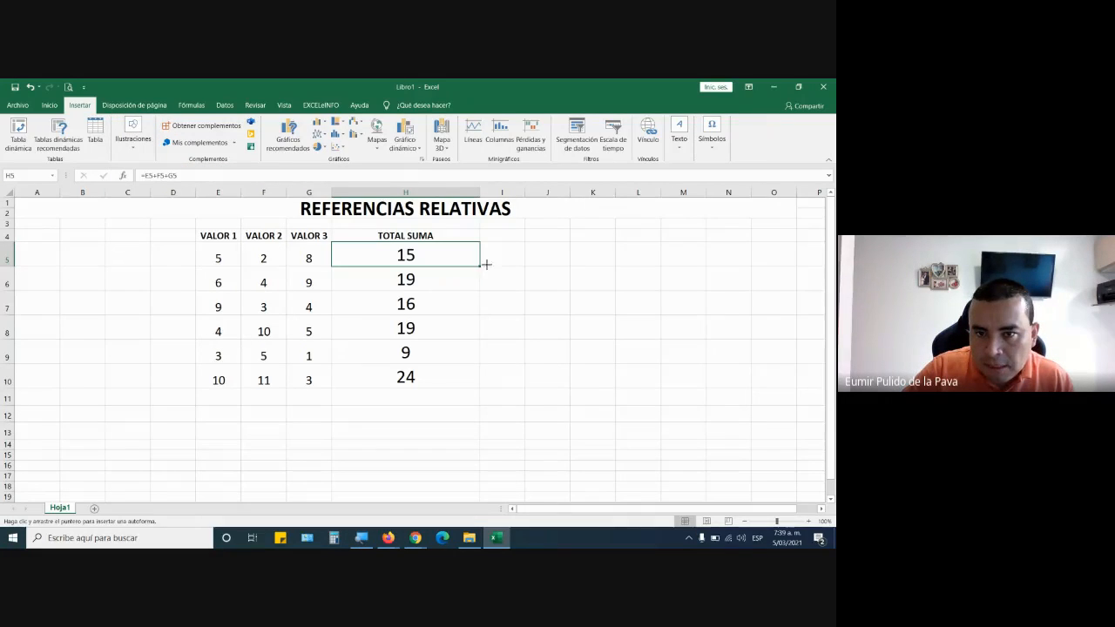
mouse_move(486, 264)
mouse_down()
mouse_move(515, 304)
mouse_move(533, 457)
mouse_up()
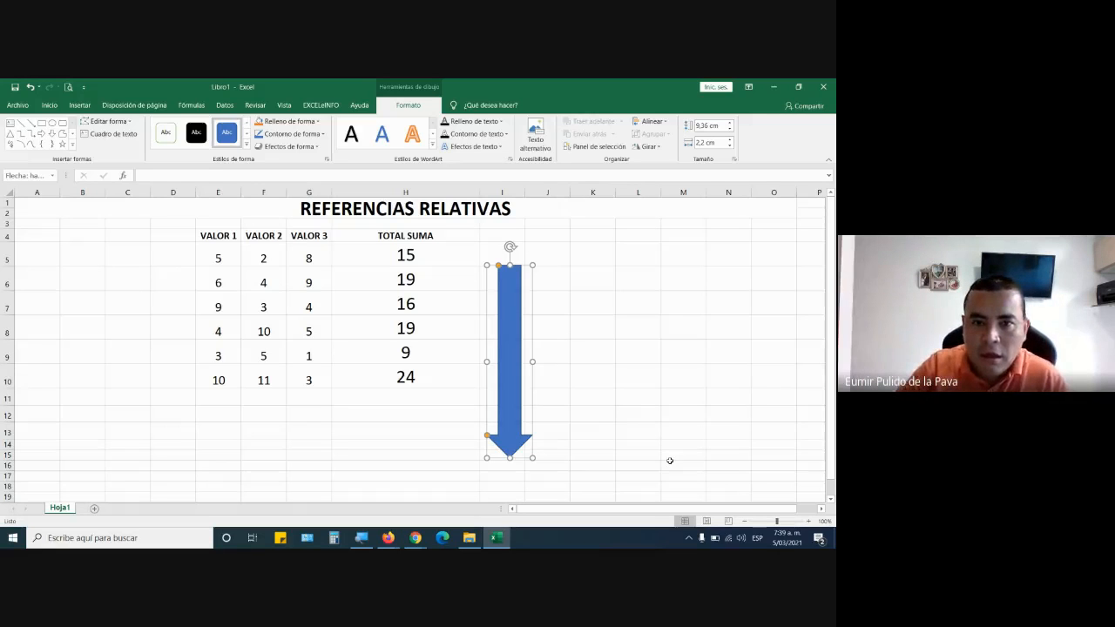
Open the formula in H6, check the Google Meet call and its chat, and return to Excel.
double_click(440, 282)
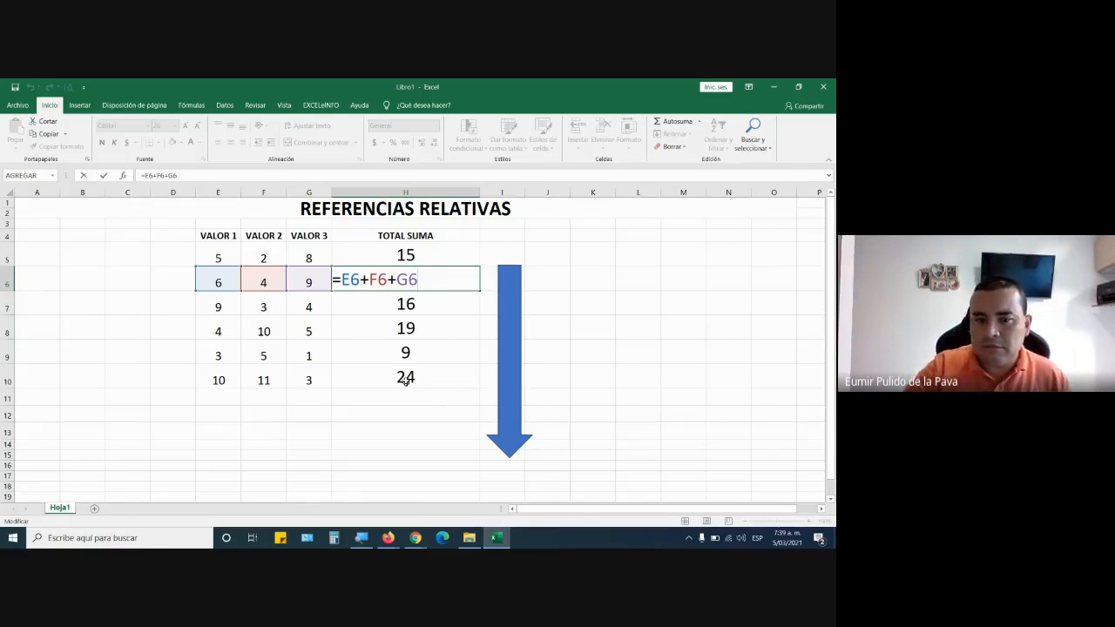
mouse_move(415, 536)
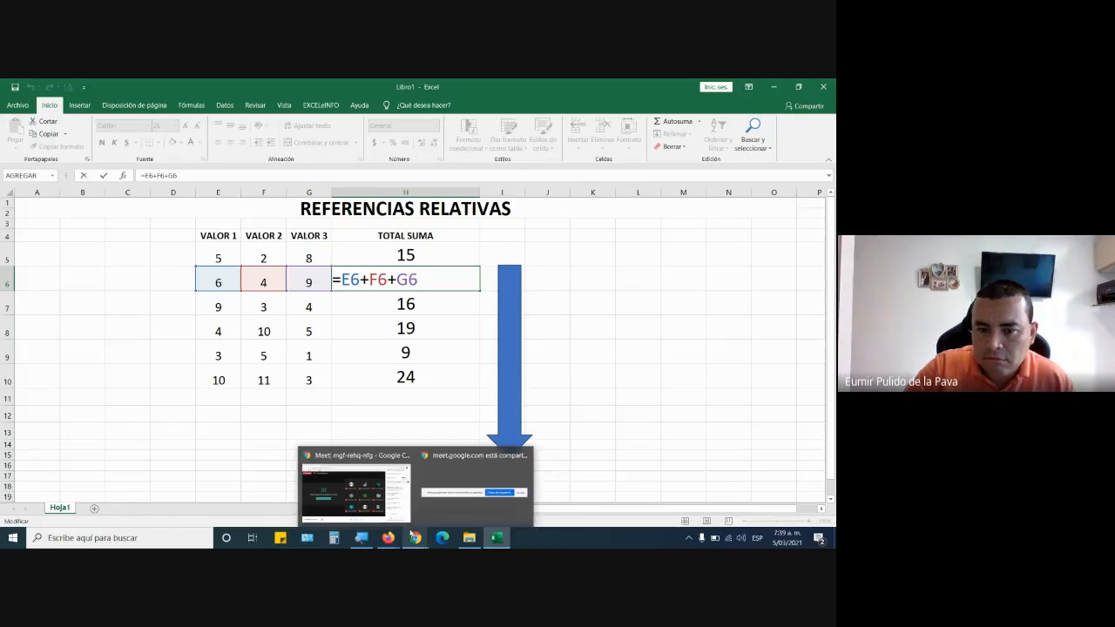
click(380, 503)
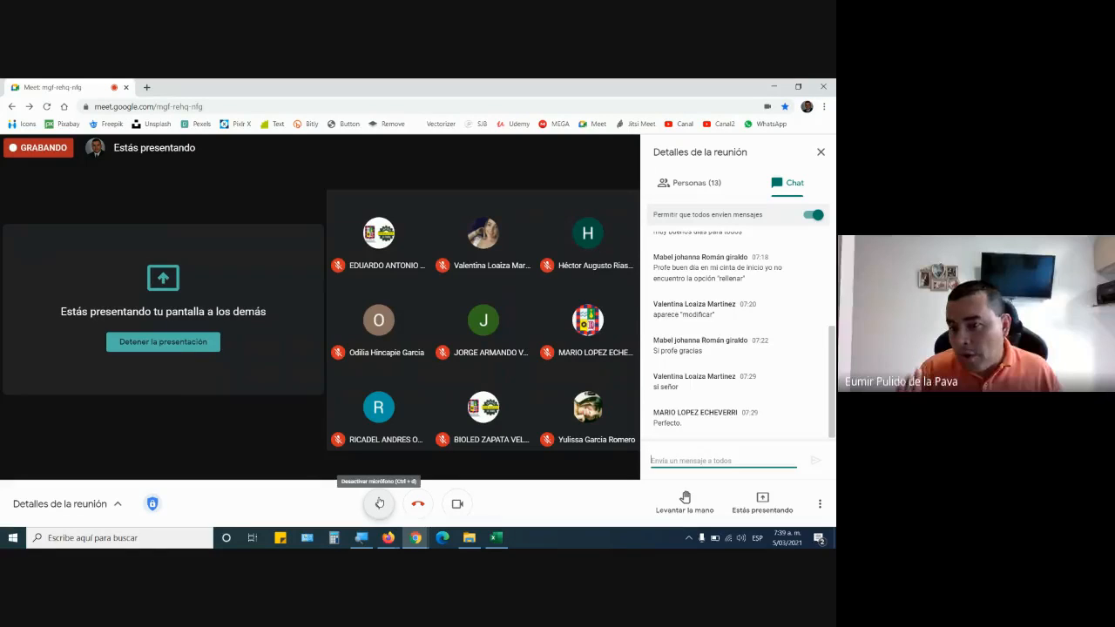
key(alt+Tab)
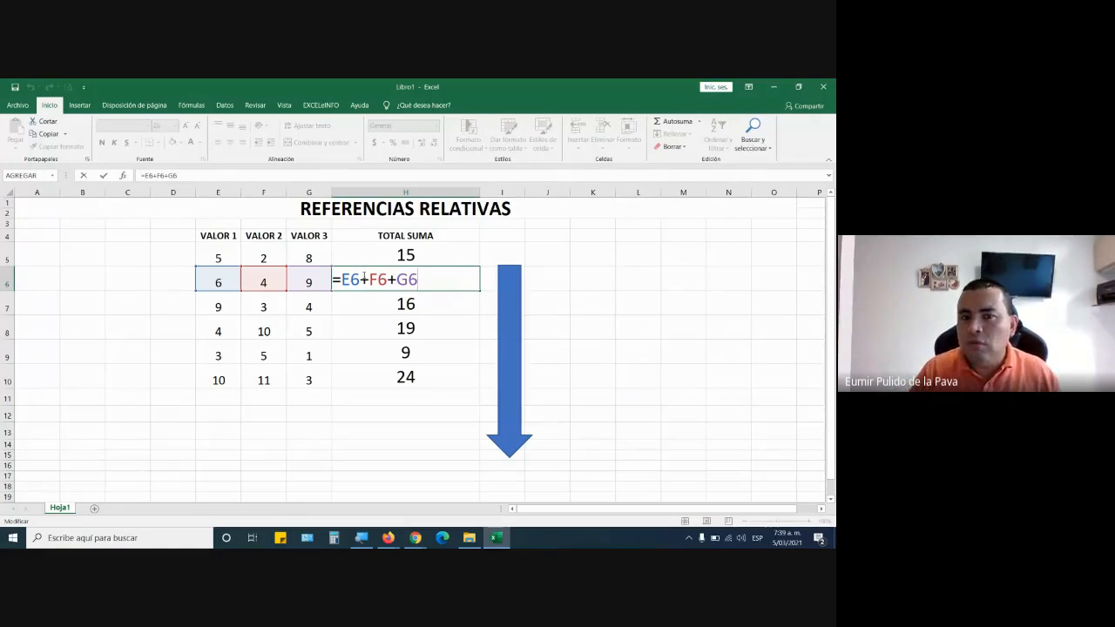
key(alt+Tab)
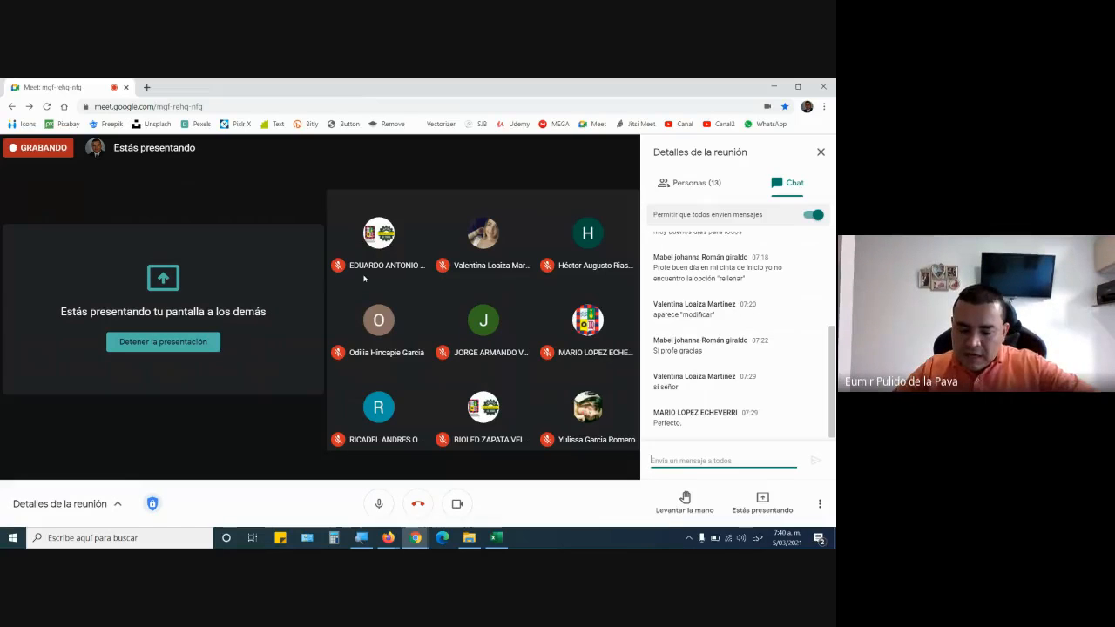
key(alt+Tab)
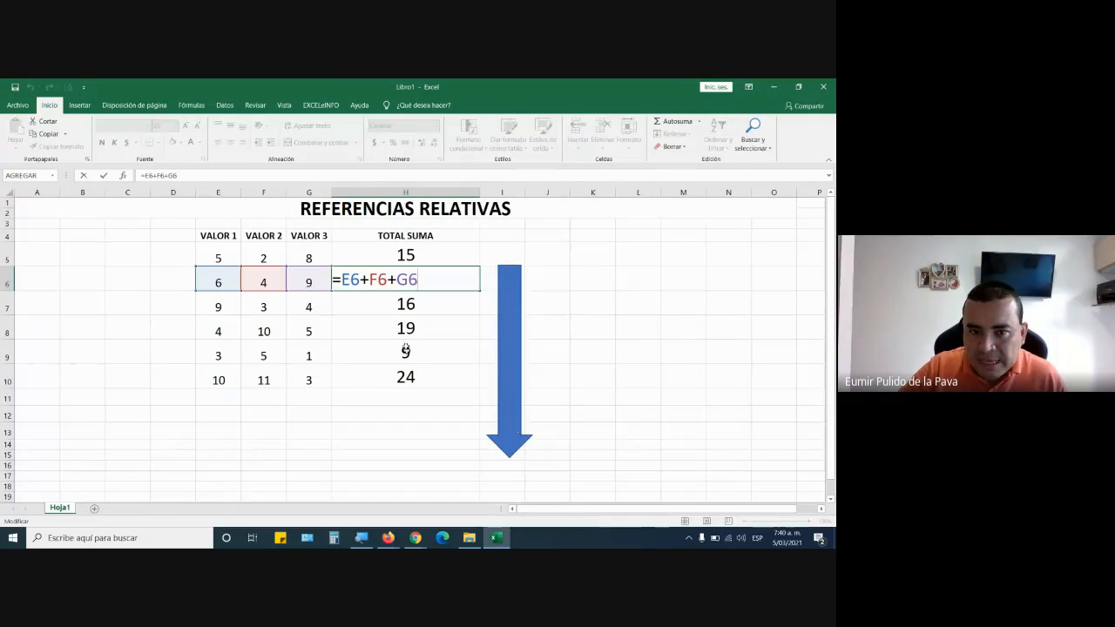
Open the formulas in H6, H7 and H8 in turn and highlight the cell references in each row.
double_click(352, 280)
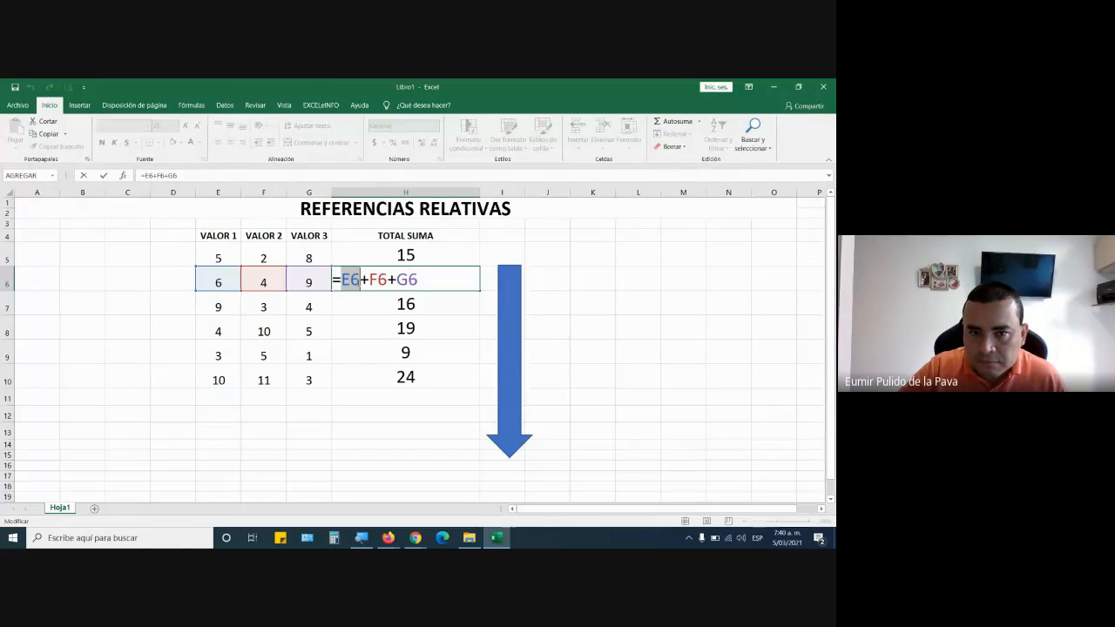
key(Return)
double_click(455, 301)
double_click(352, 307)
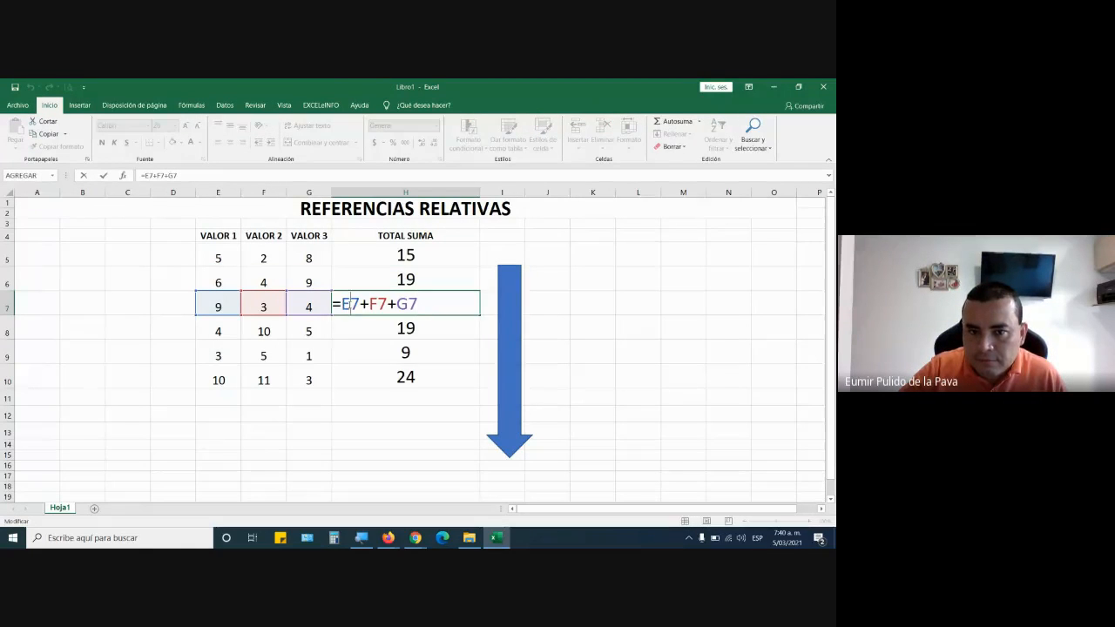
key(Escape)
double_click(450, 332)
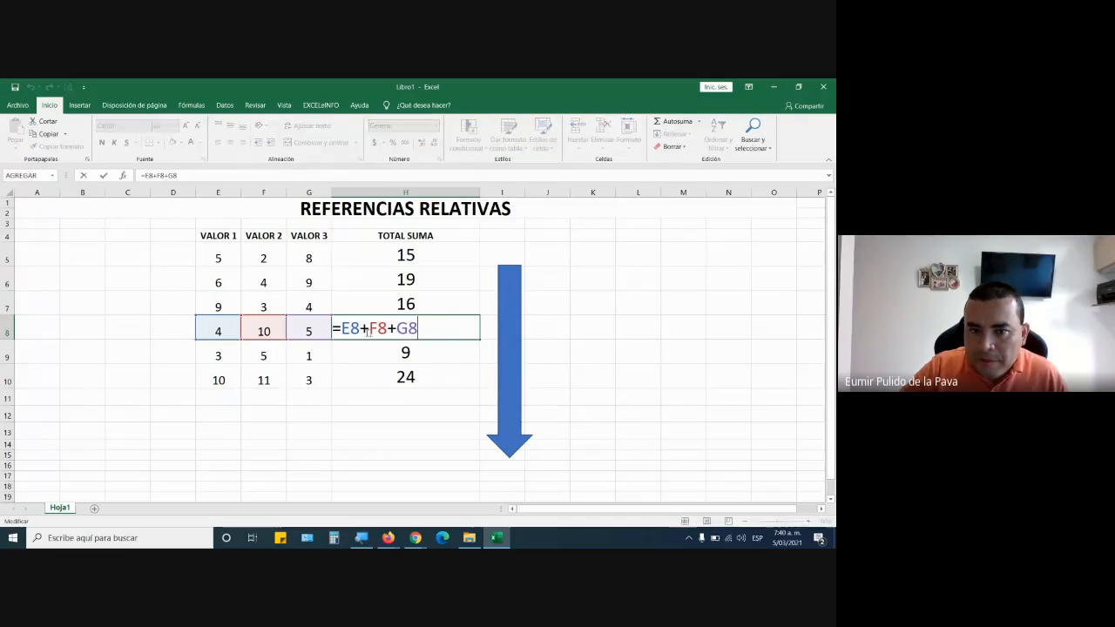
drag(342, 329, 426, 331)
key(Escape)
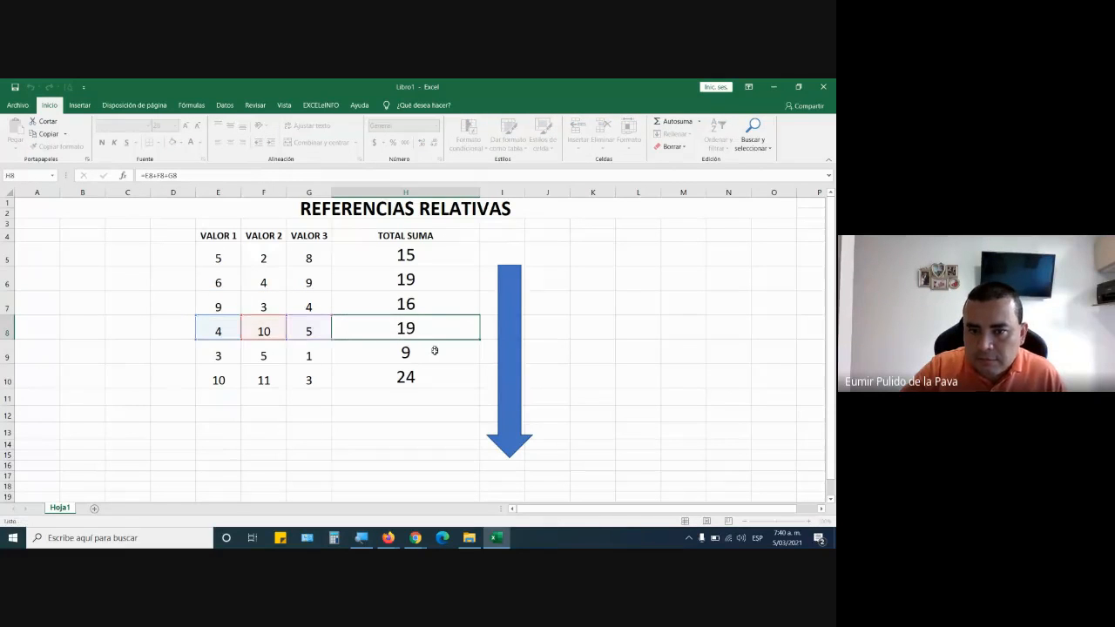
Highlight the references E9, F9 and G9 in the H9 formula, and open the formula in H10.
double_click(435, 351)
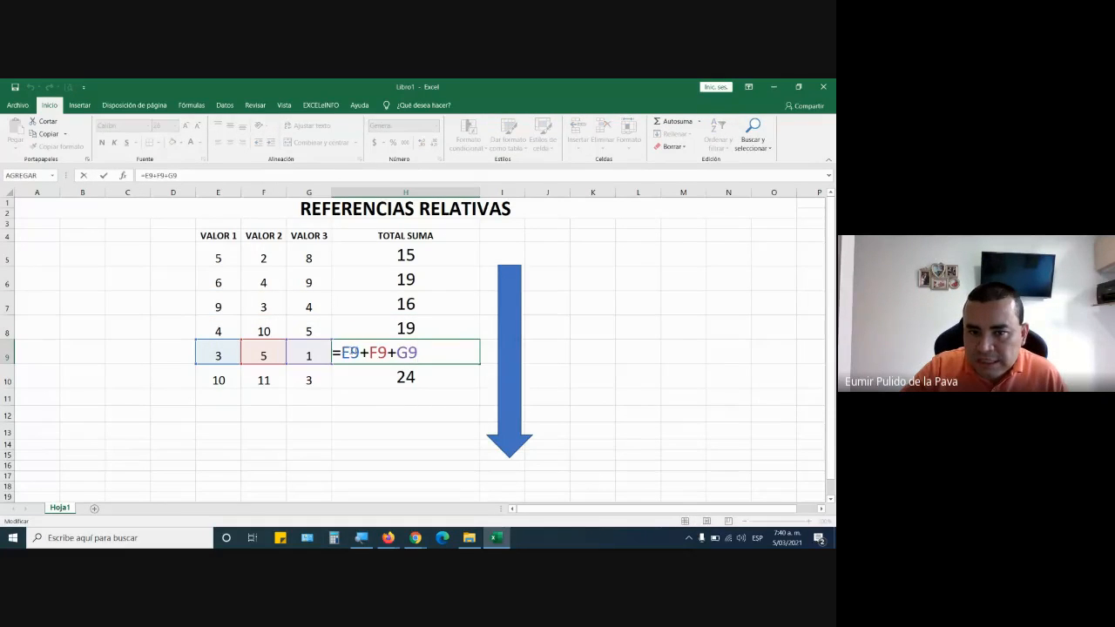
drag(342, 352, 418, 352)
key(Escape)
click(426, 376)
double_click(428, 376)
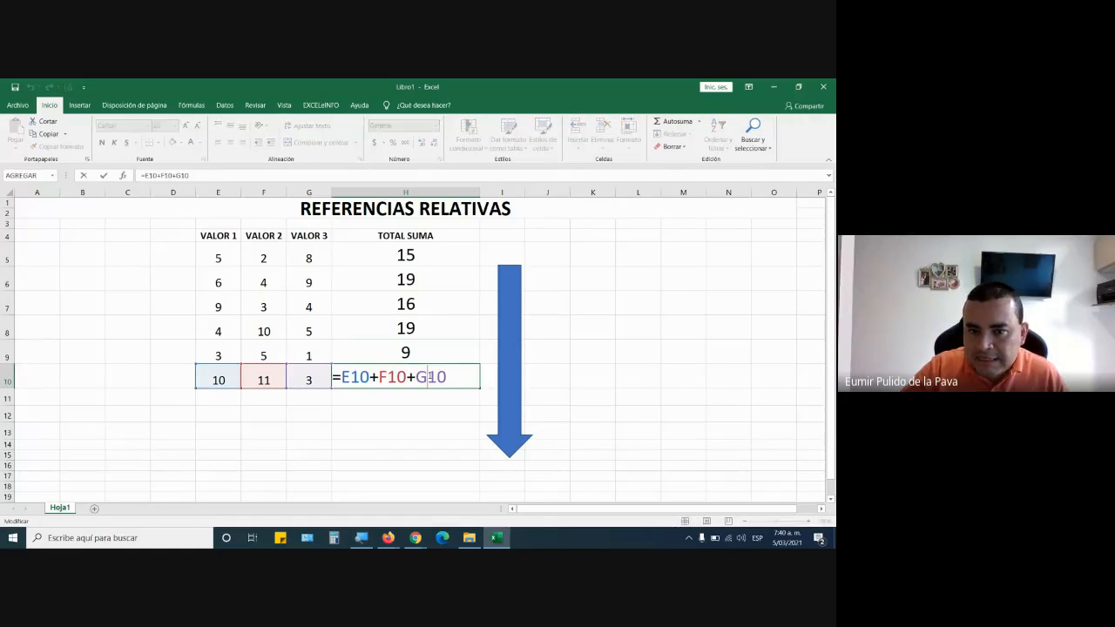
Compare the formulas in H5 and H6, and fill the H5 formula down through H10 again.
click(455, 257)
double_click(457, 251)
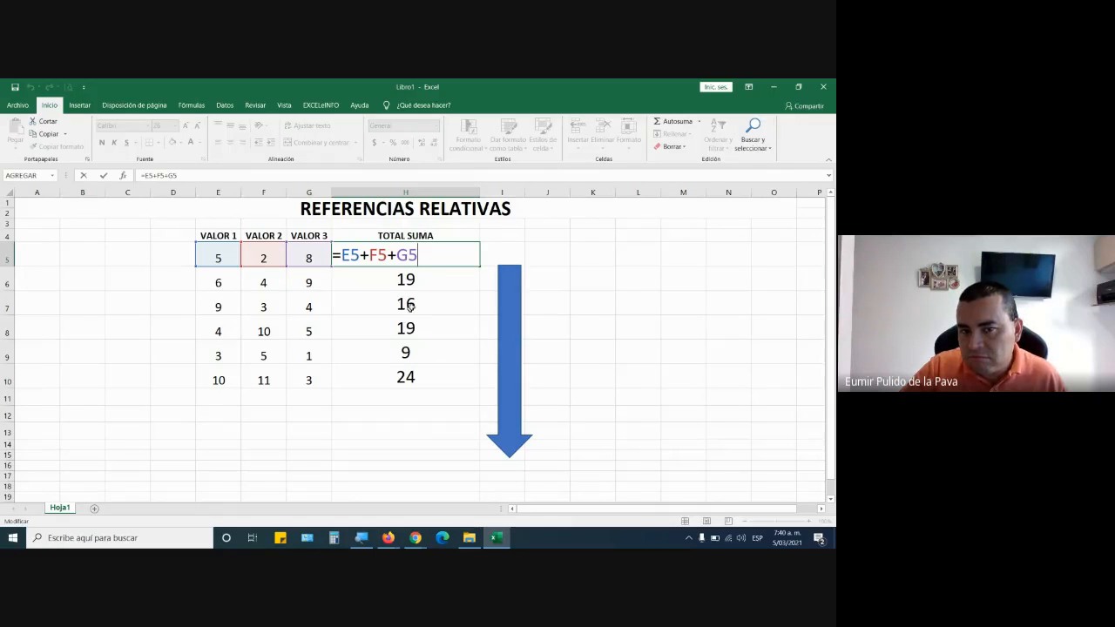
double_click(448, 281)
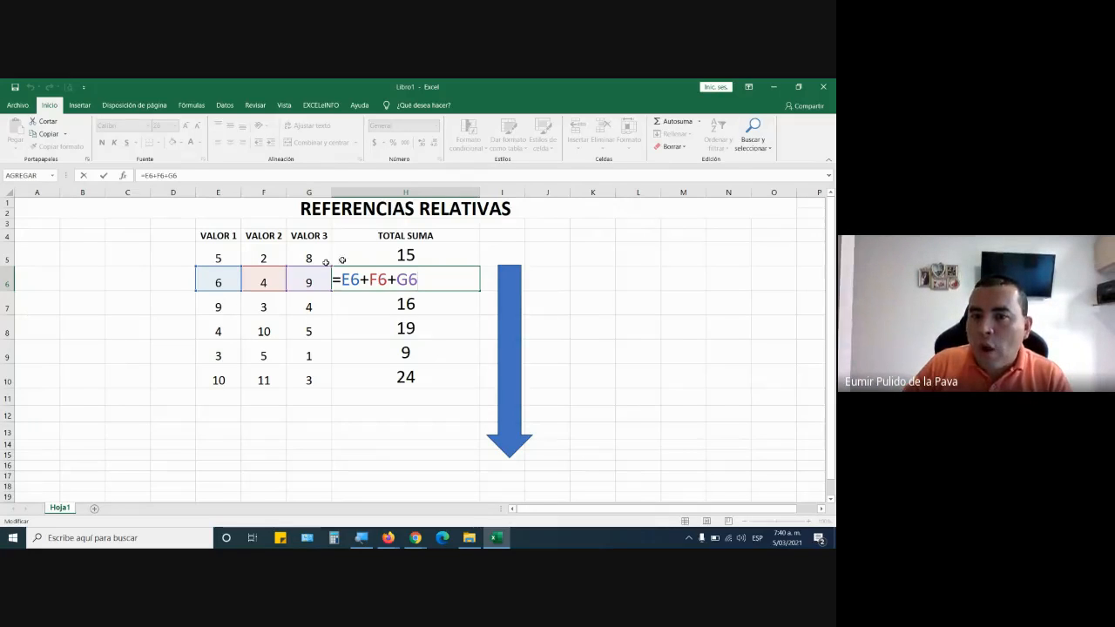
click(435, 254)
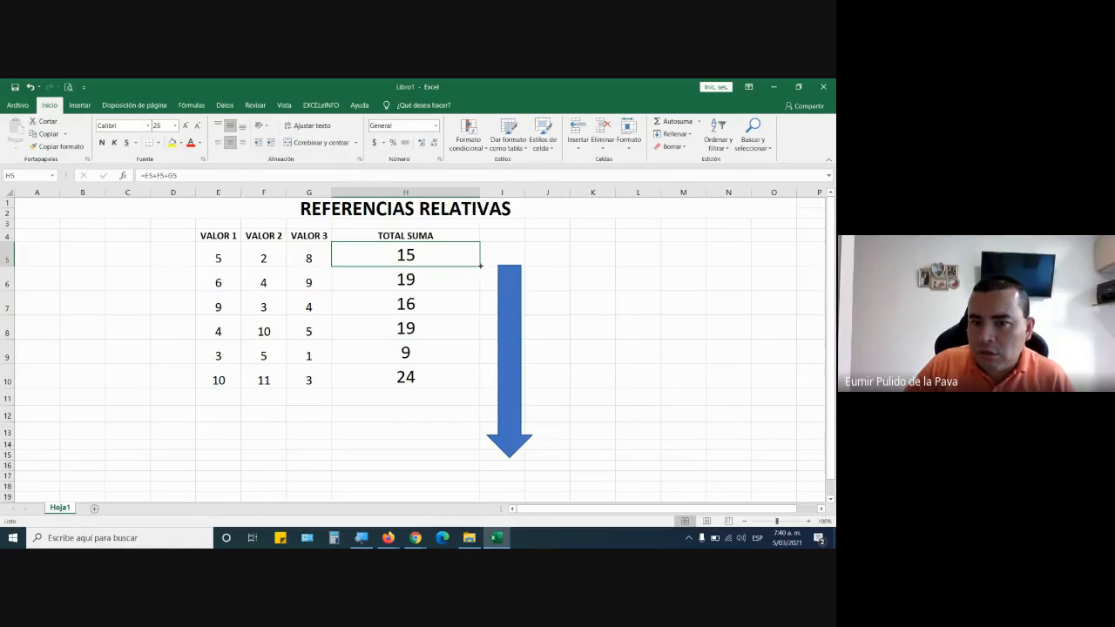
drag(471, 268, 473, 392)
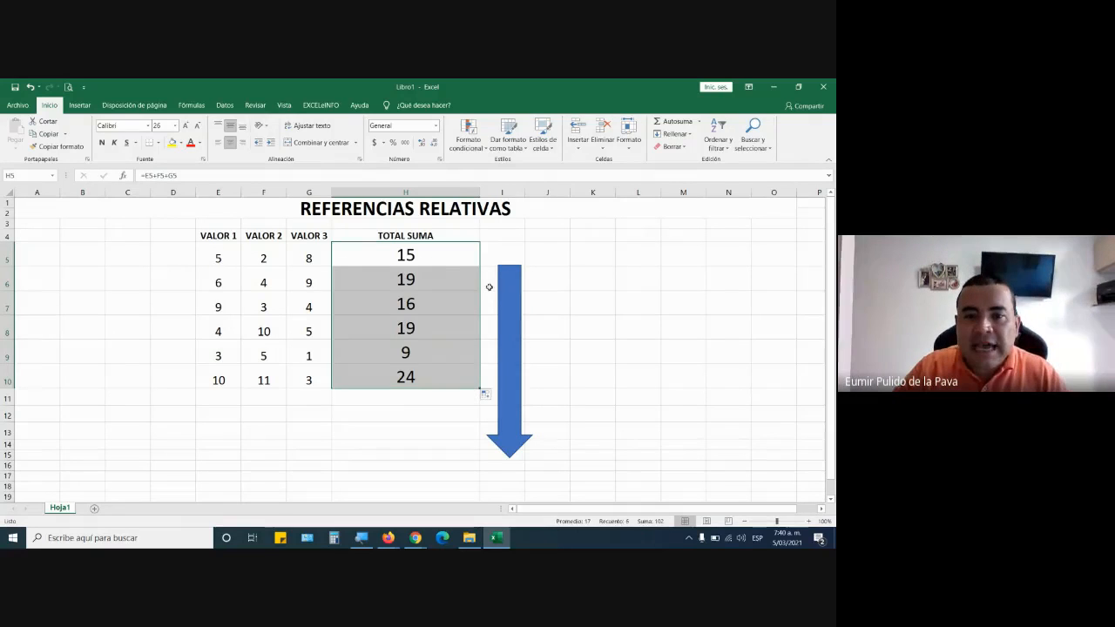
Open the formulas in H6 and H7, highlight the row numbers in their references, and return to H6.
double_click(447, 277)
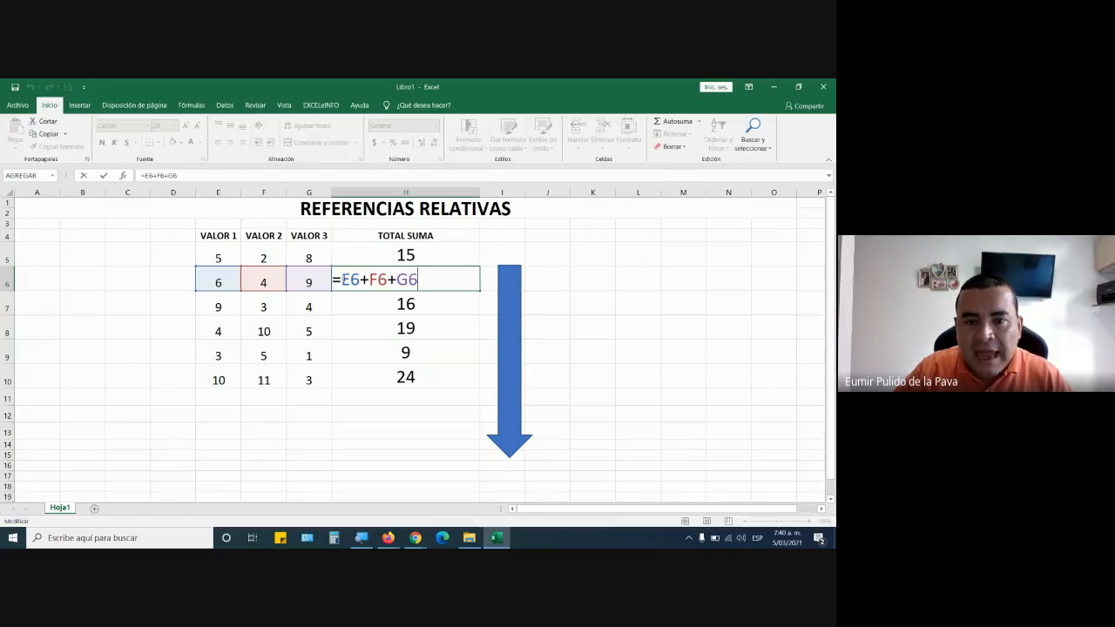
drag(351, 280, 419, 280)
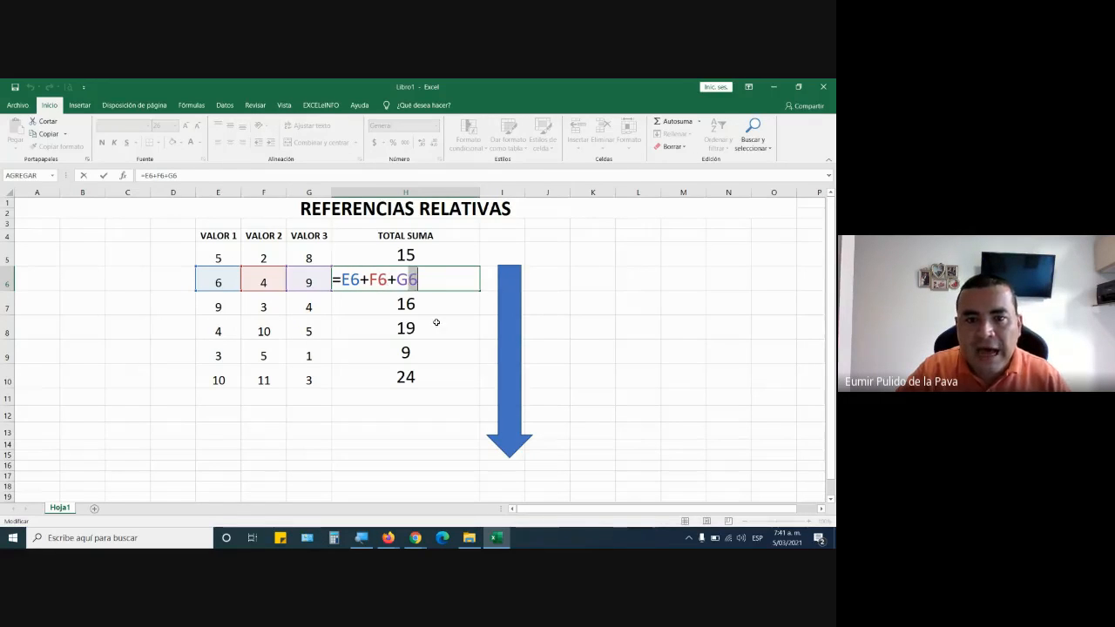
key(Escape)
double_click(430, 309)
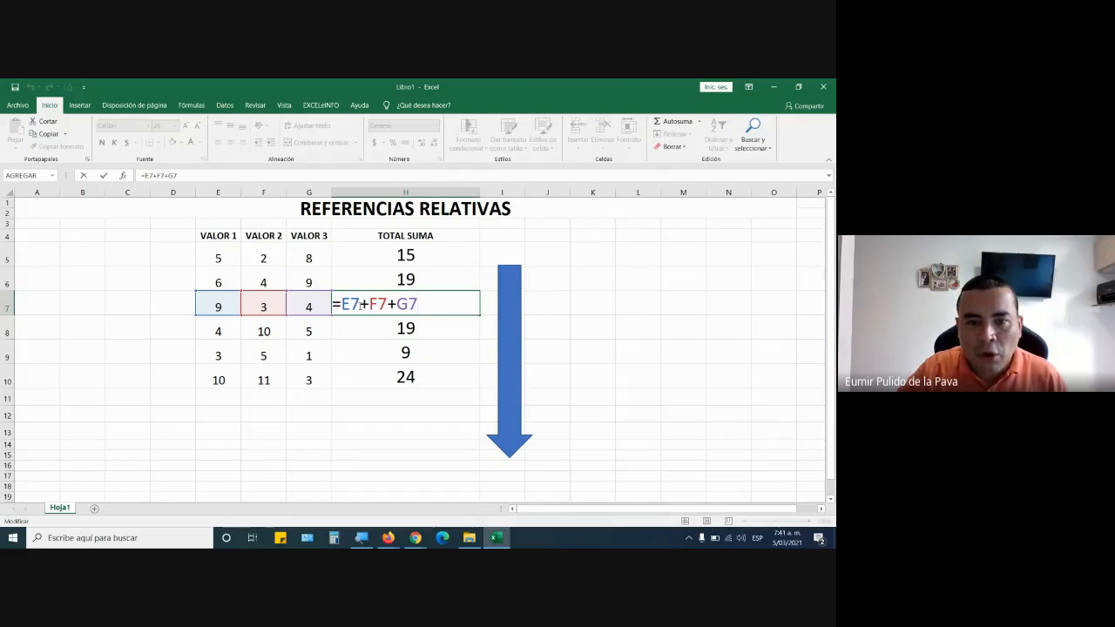
drag(360, 304, 340, 304)
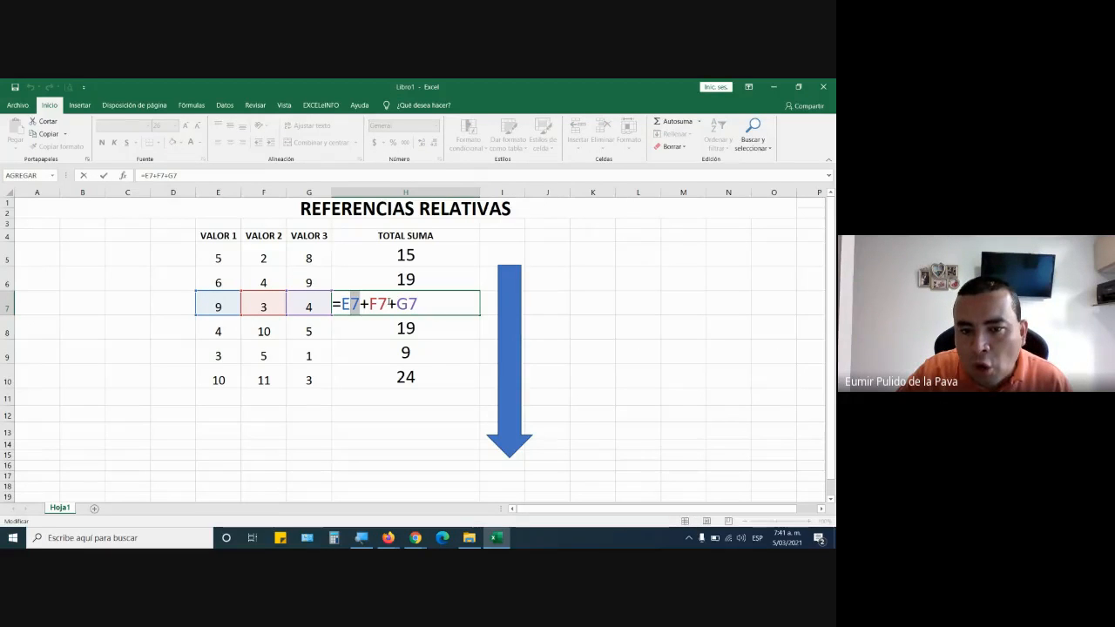
drag(380, 302, 418, 303)
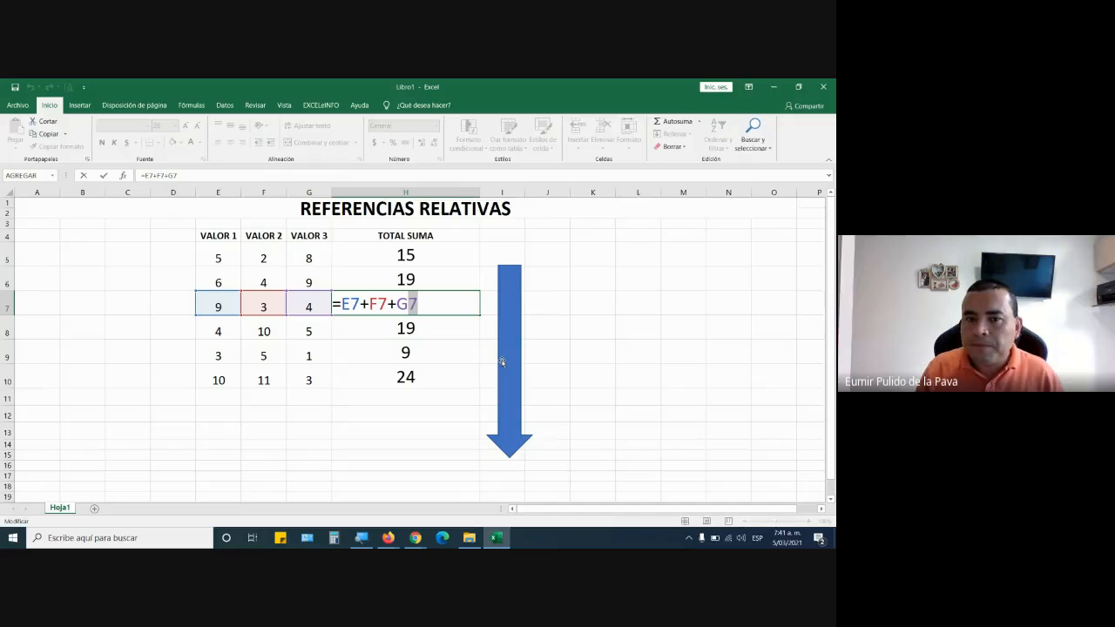
double_click(469, 280)
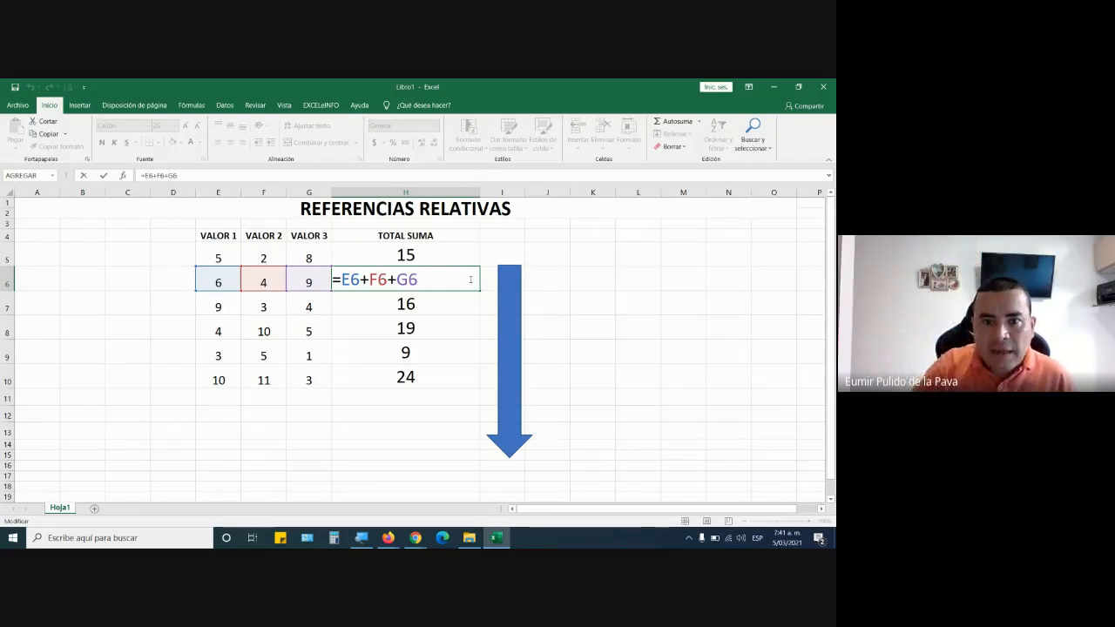
key(ctrl+Return)
Clear the totals in H5:H9 and refill them by copying the formula in H10 upward to H5.
drag(443, 251, 431, 359)
key(Delete)
double_click(426, 377)
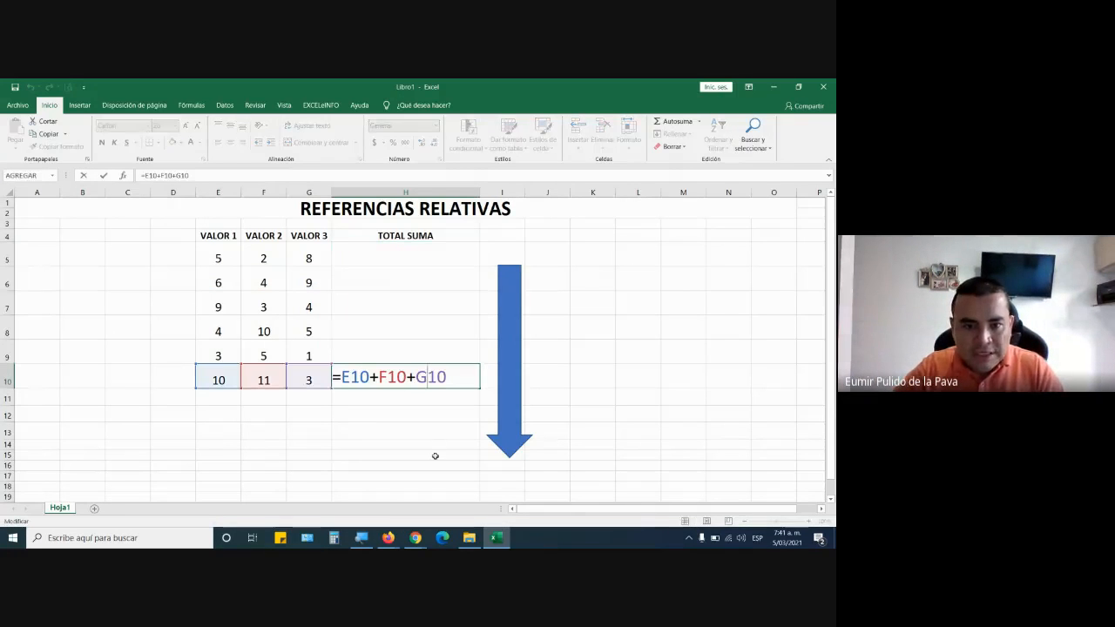
key(Return)
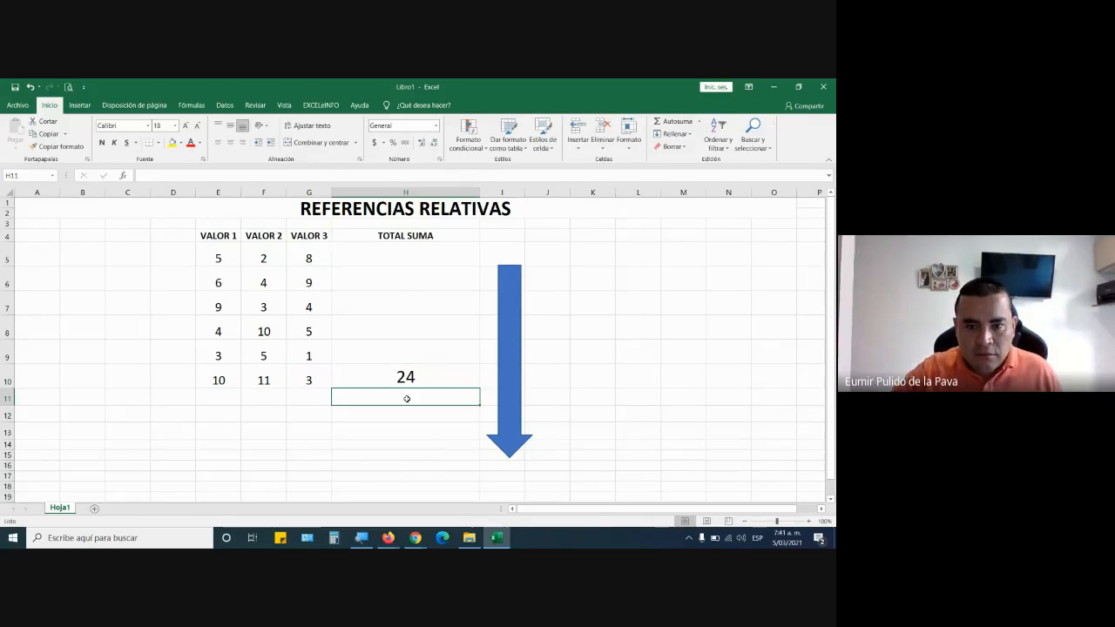
click(435, 378)
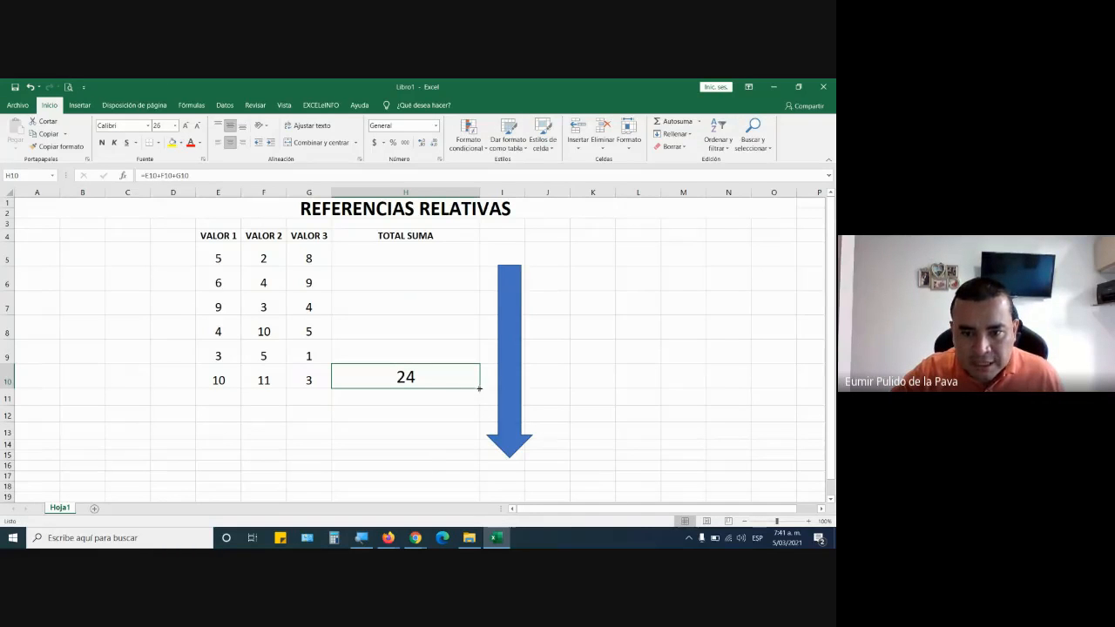
drag(480, 388, 491, 258)
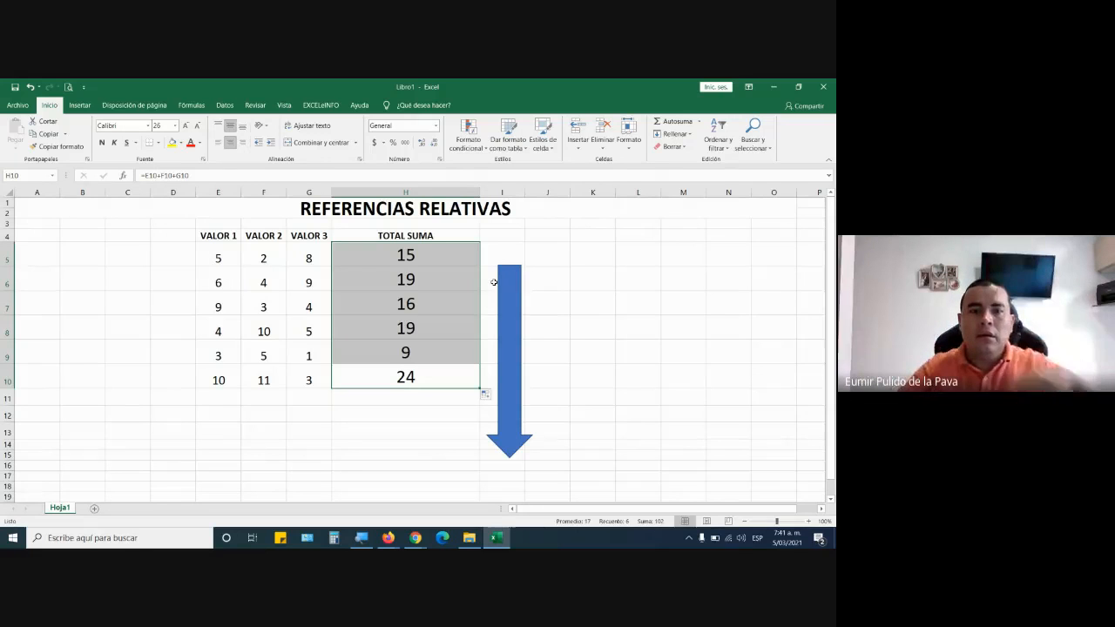
Inspect the upward-filled formulas in H9, H8, H7 and H6, highlighting the row number of E6.
click(429, 362)
double_click(428, 357)
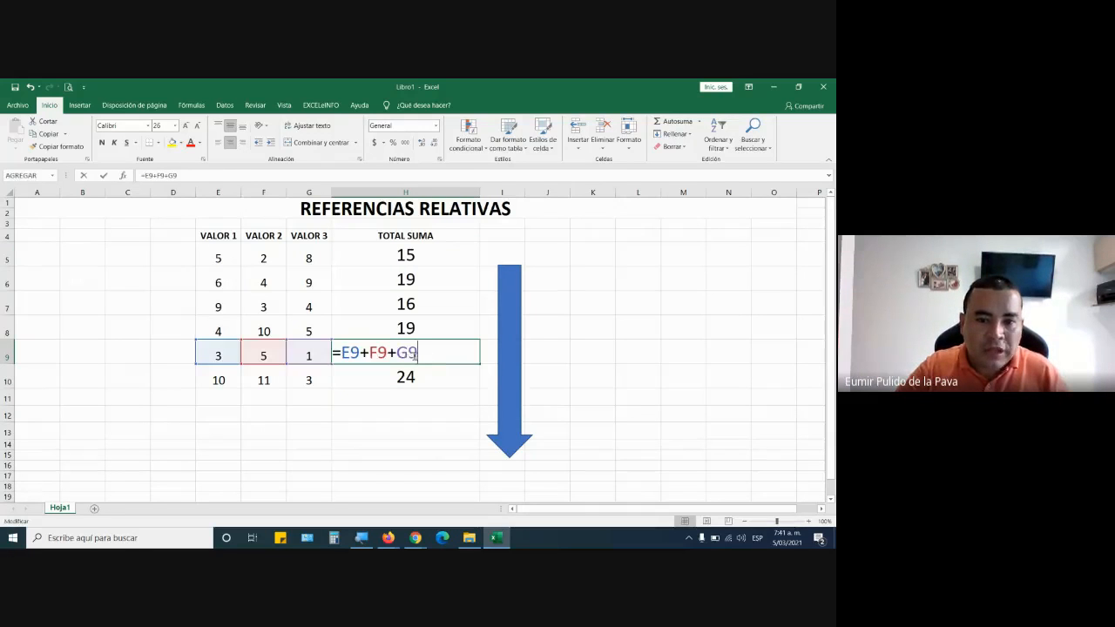
double_click(405, 330)
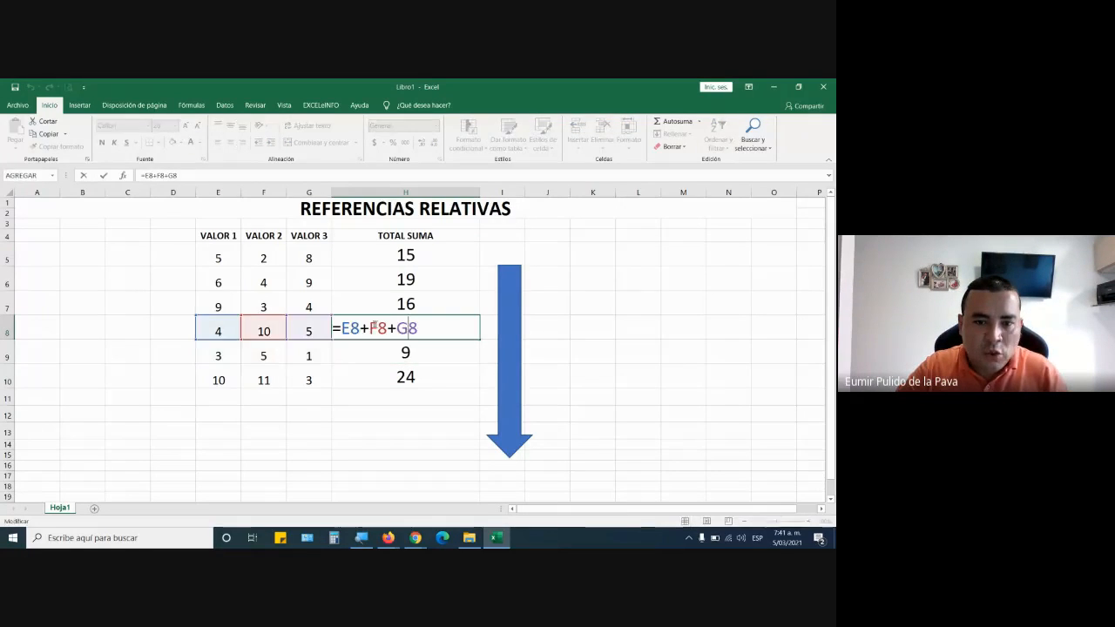
click(409, 305)
double_click(409, 305)
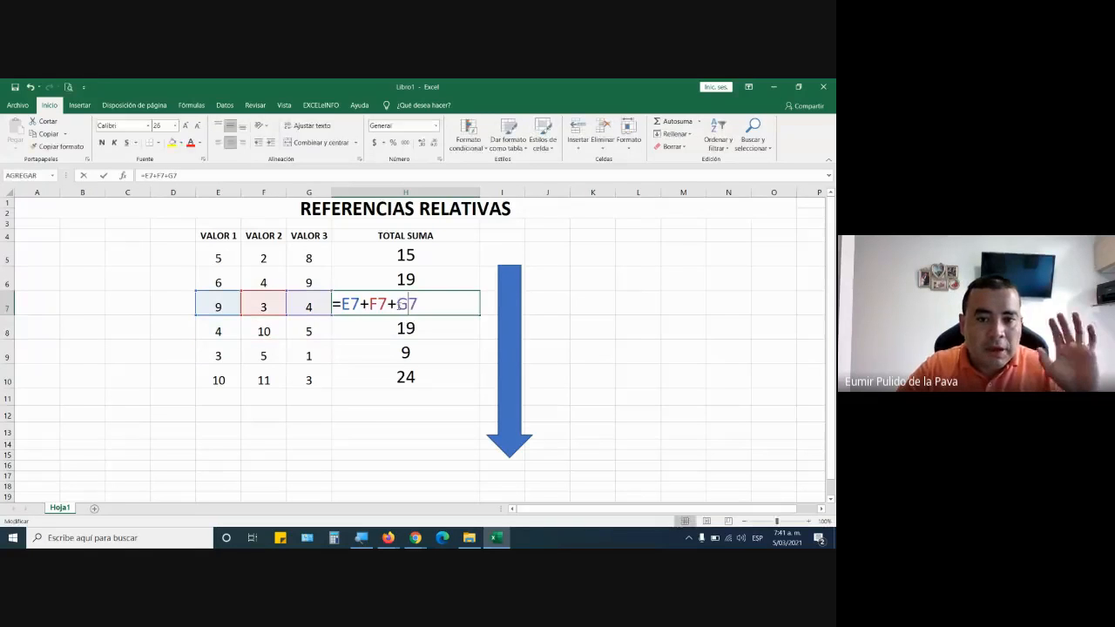
double_click(409, 279)
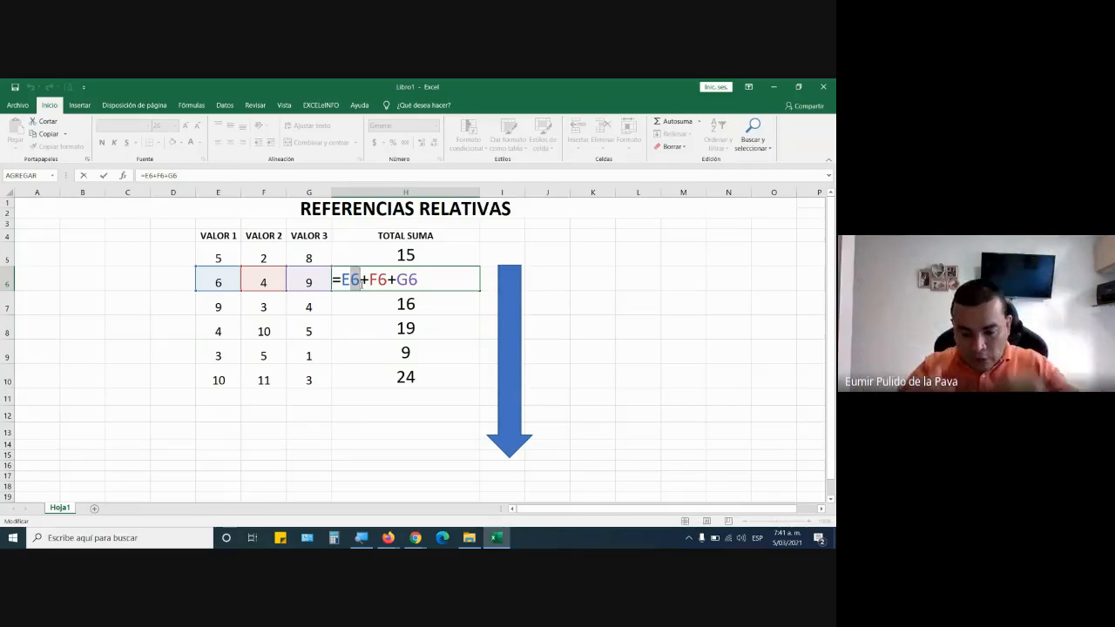
key(ctrl+Return)
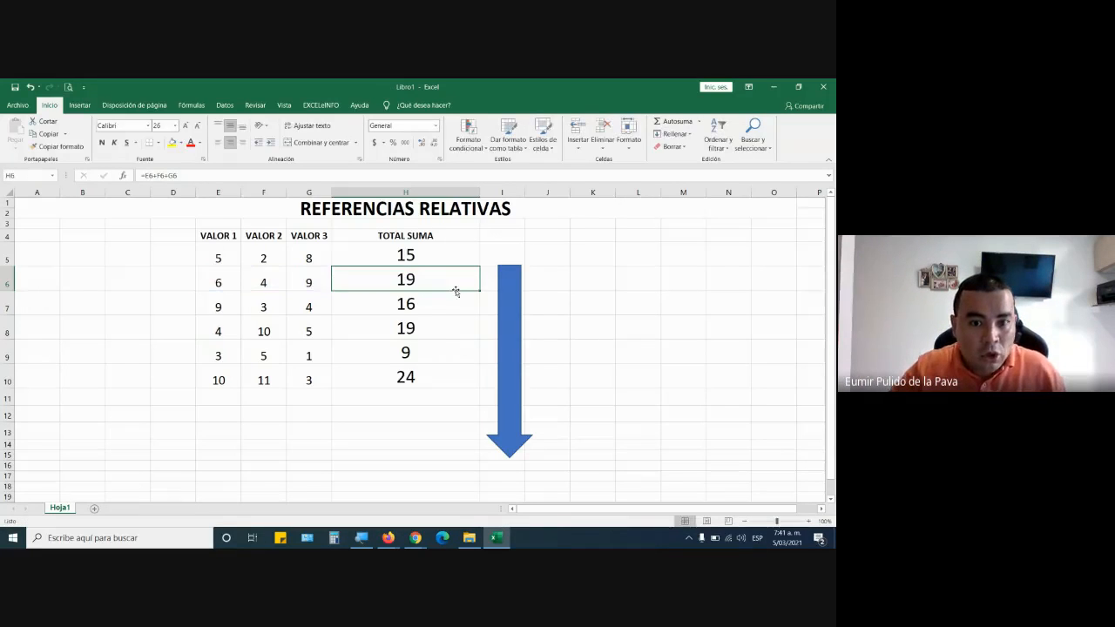
Fill the sum formula through the TOTAL SUMA column again as far as H10, and select H6.
click(405, 374)
mouse_move(478, 386)
mouse_down()
mouse_move(475, 241)
mouse_move(479, 394)
mouse_up()
click(445, 253)
click(418, 272)
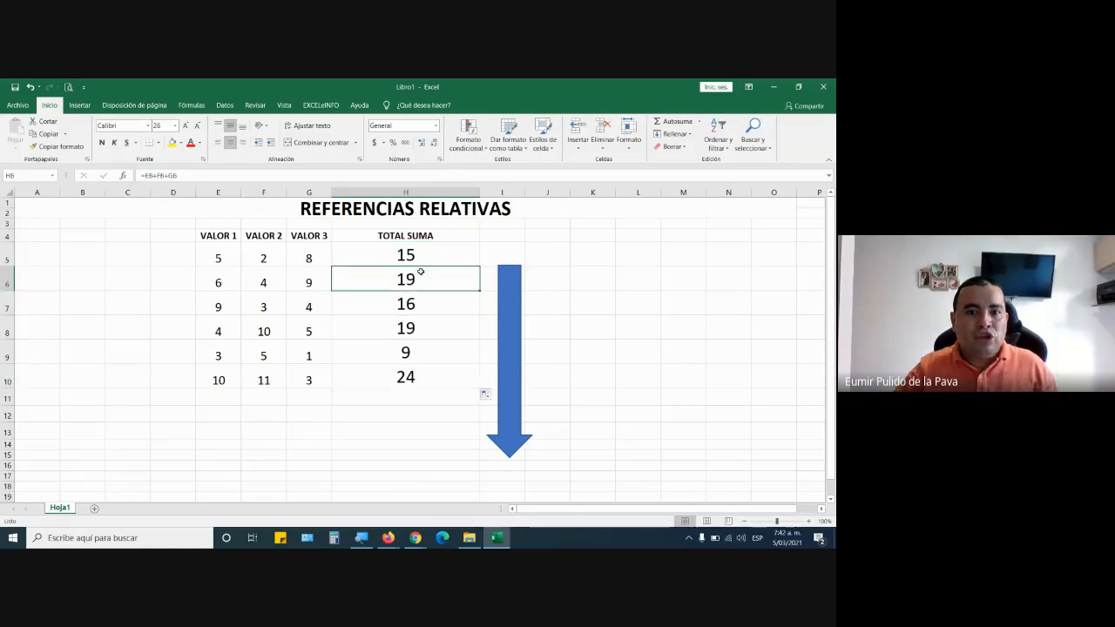
Highlight the row numbers and the column letters E and F in the H6 formula, and leave it without edits.
double_click(419, 277)
drag(341, 279, 421, 281)
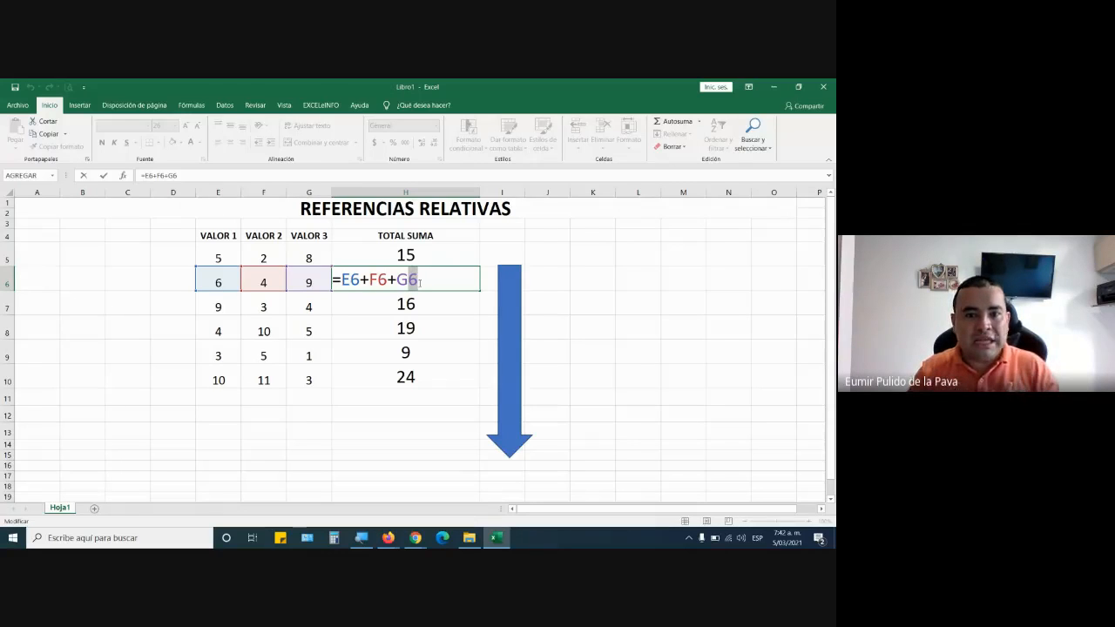
drag(341, 279, 351, 280)
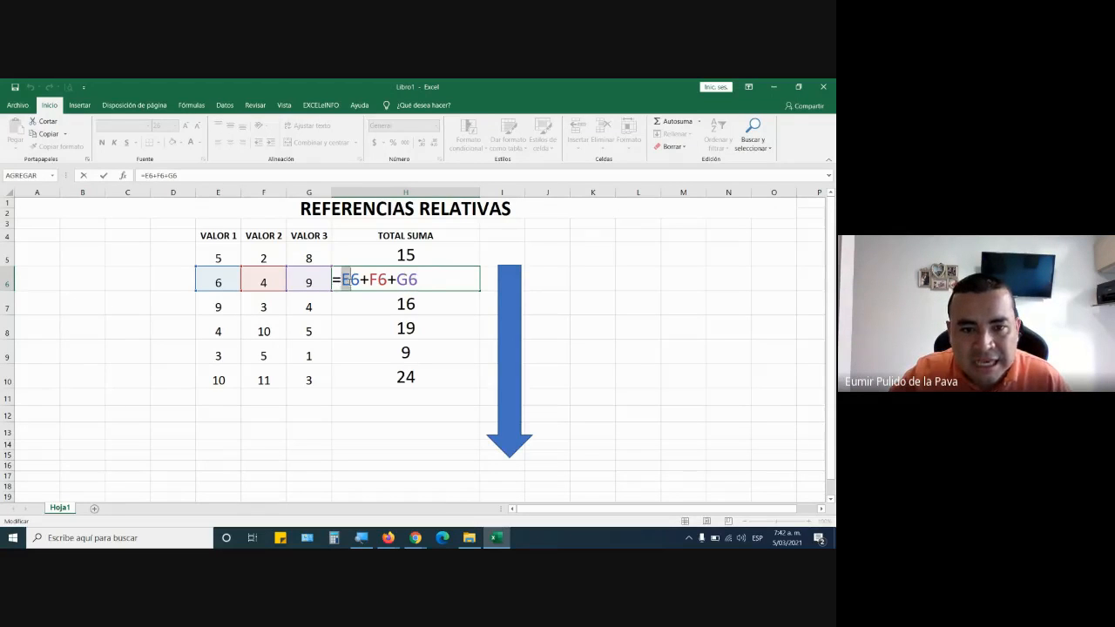
double_click(375, 280)
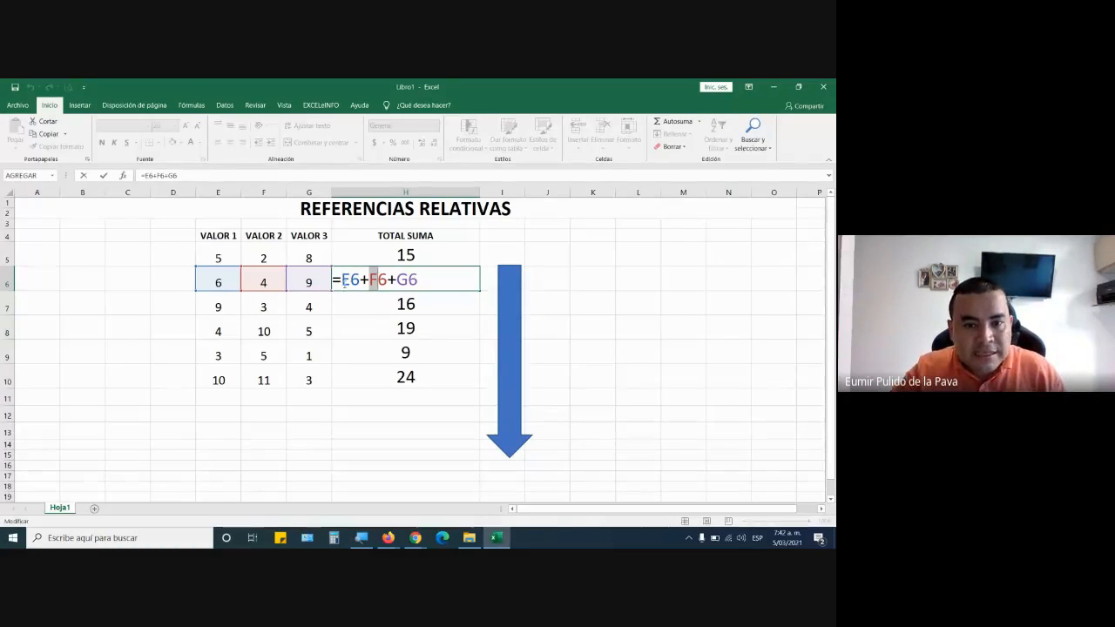
drag(343, 281, 351, 281)
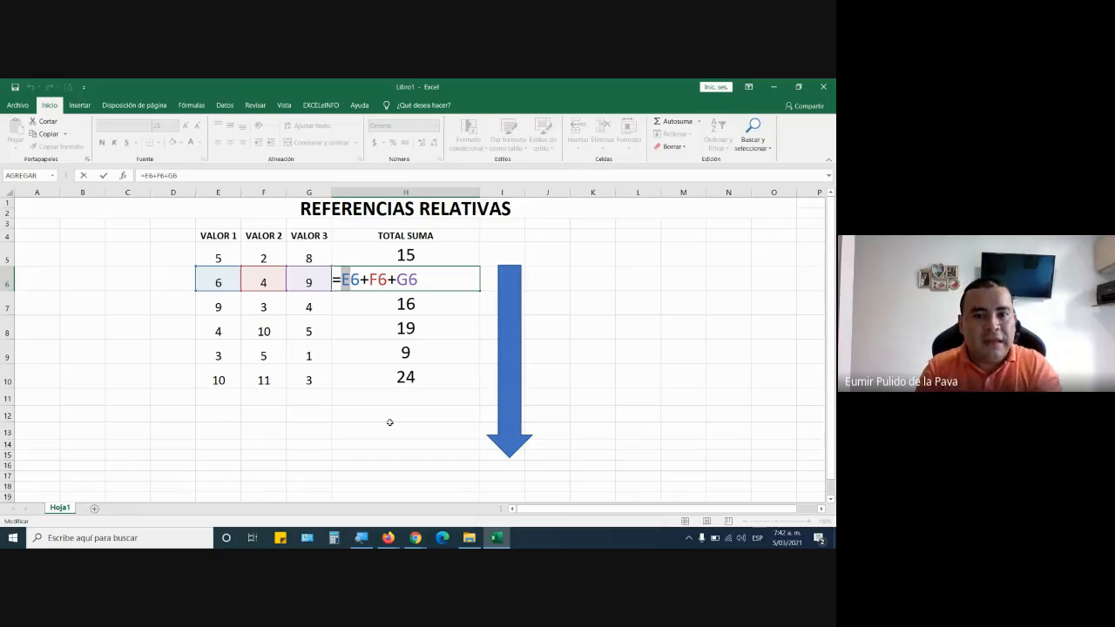
click(436, 359)
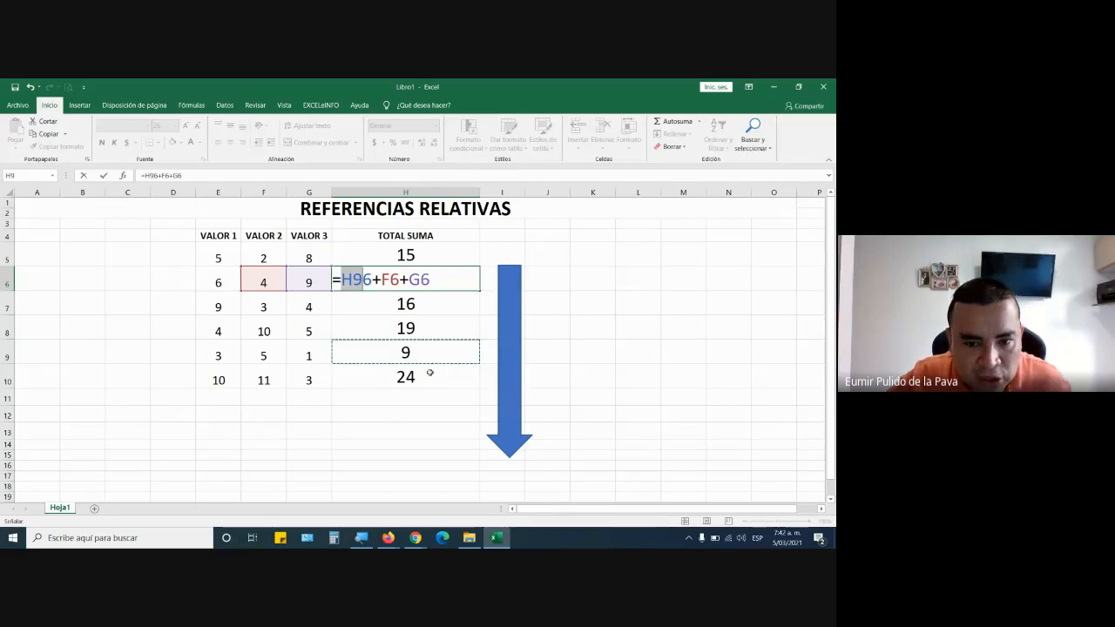
key(Escape)
Open the formula in H10 and compare its references with those of the formula in H5.
click(418, 379)
double_click(353, 377)
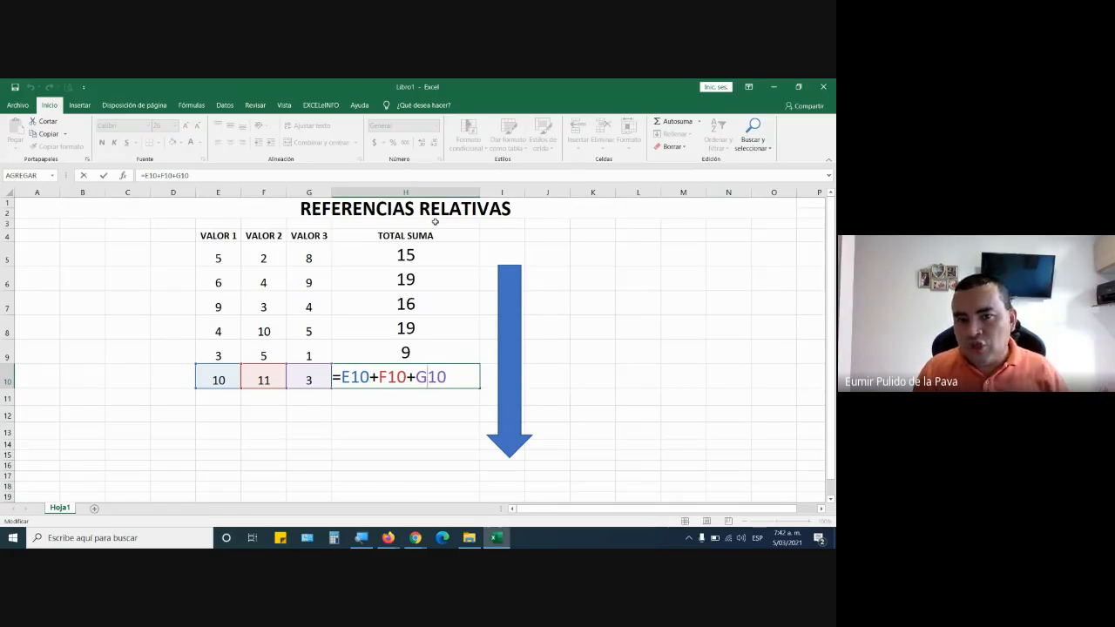
double_click(458, 254)
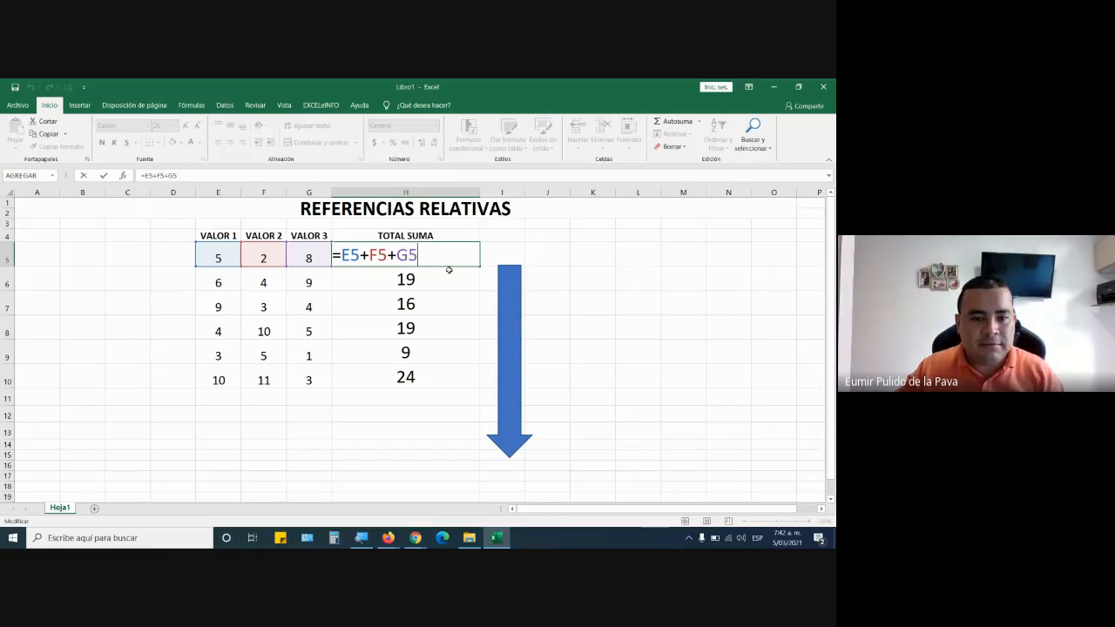
Switch to the Google Meet call and display the list of participants.
click(416, 537)
click(374, 493)
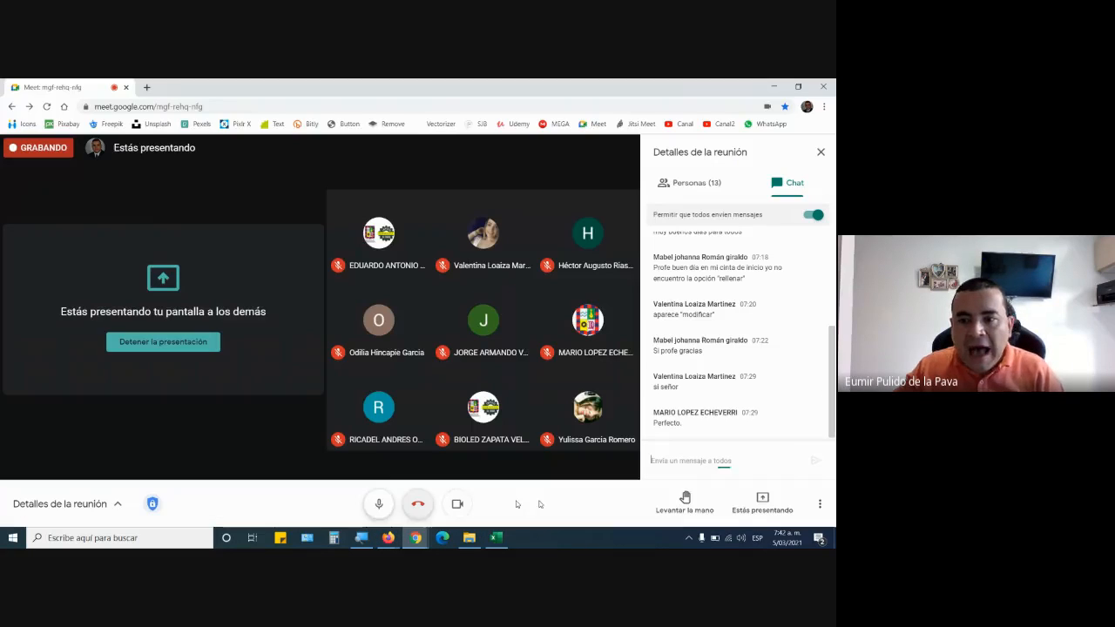
click(697, 182)
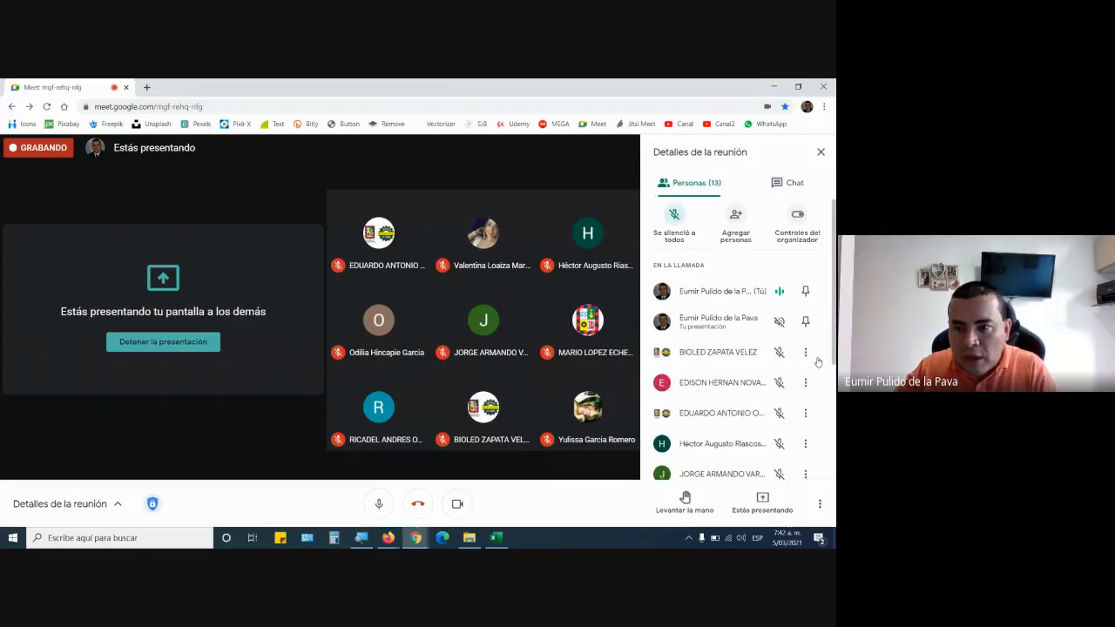
Look through the list of people in the call and open the meeting chat.
scroll(788, 366, down, 5)
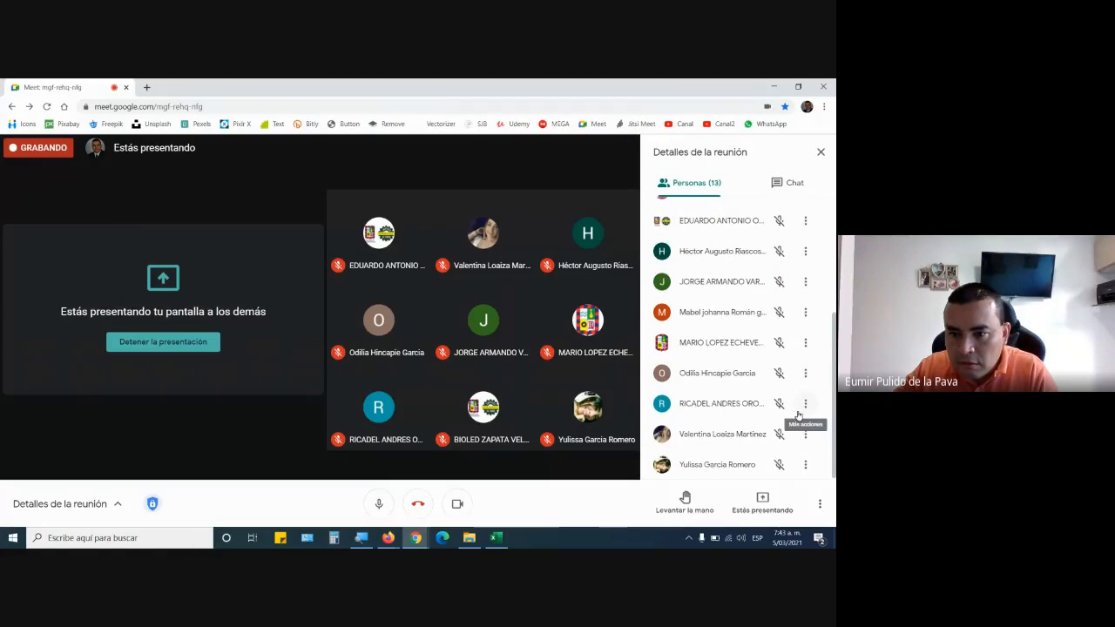
scroll(798, 366, up, 5)
click(792, 185)
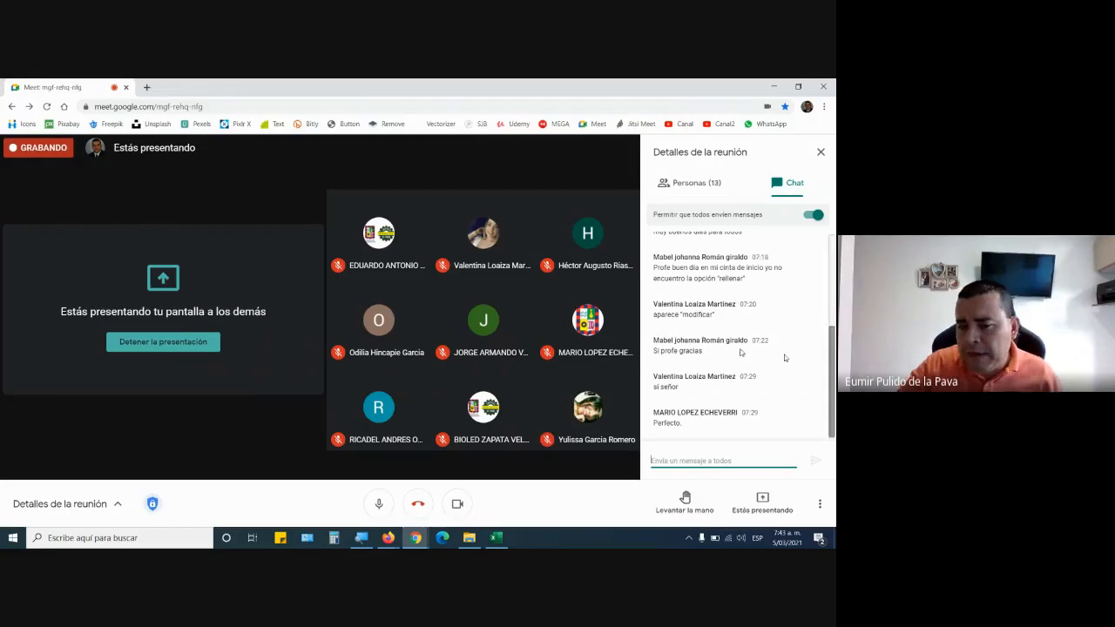
Switch back to the Excel workbook and leave the H5 formula without edits.
click(495, 538)
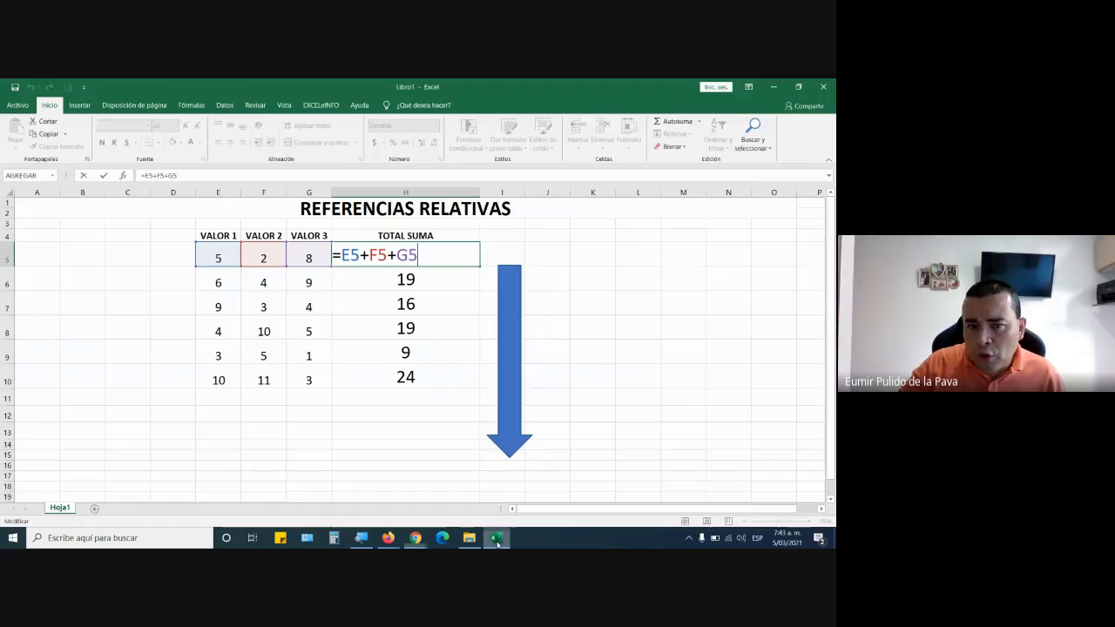
drag(406, 281, 399, 384)
click(480, 236)
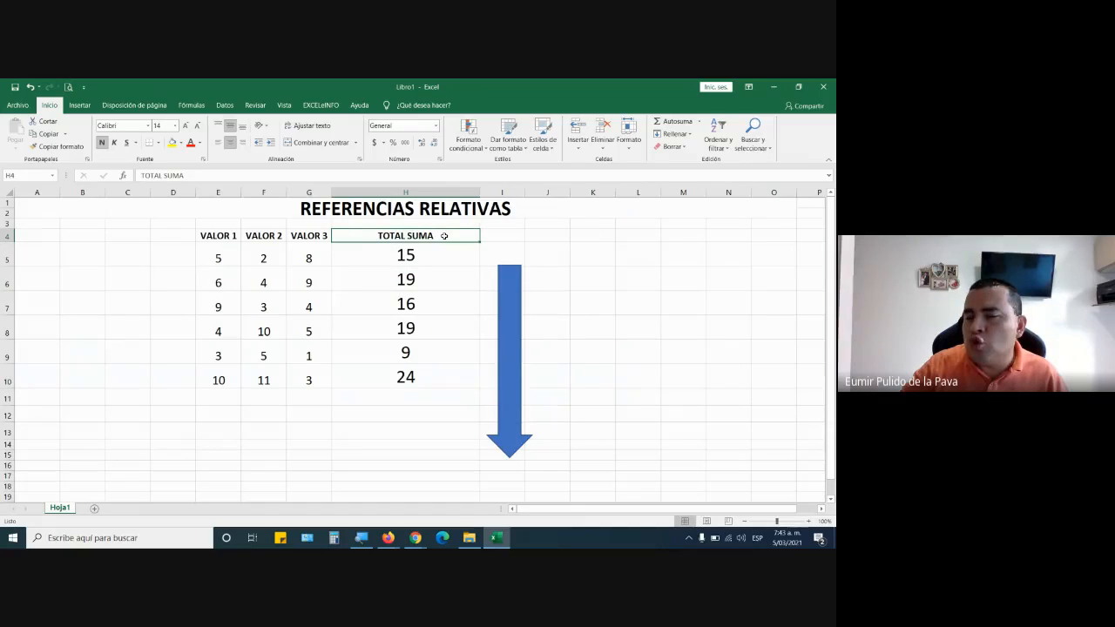
Replace the sum in H6 with the subtraction formula =E6-F6-G6.
click(431, 273)
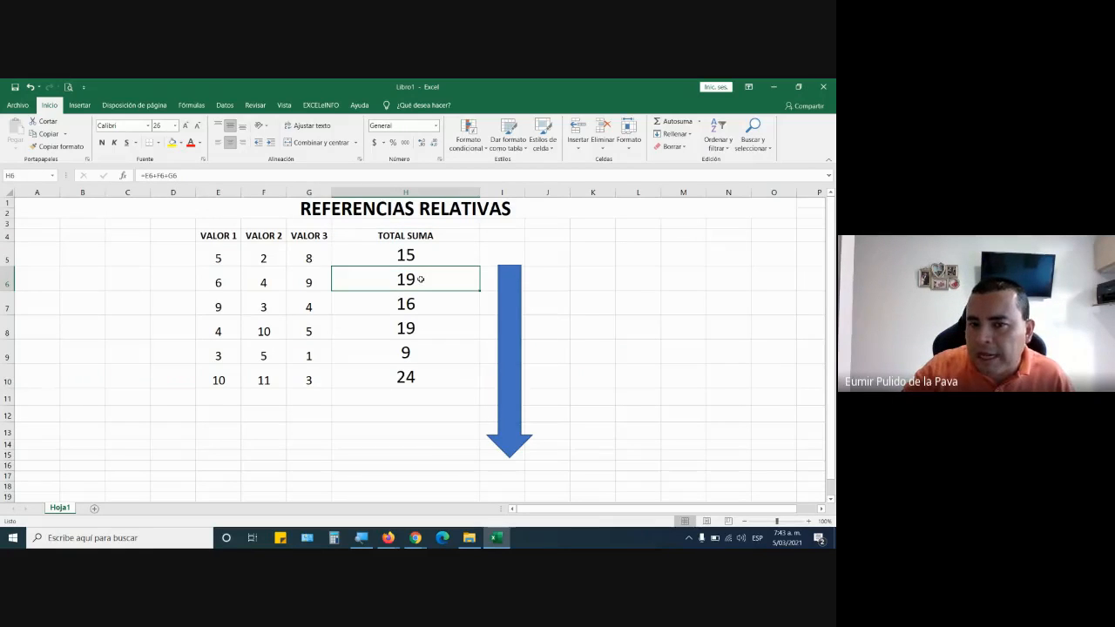
double_click(420, 279)
drag(419, 279, 363, 280)
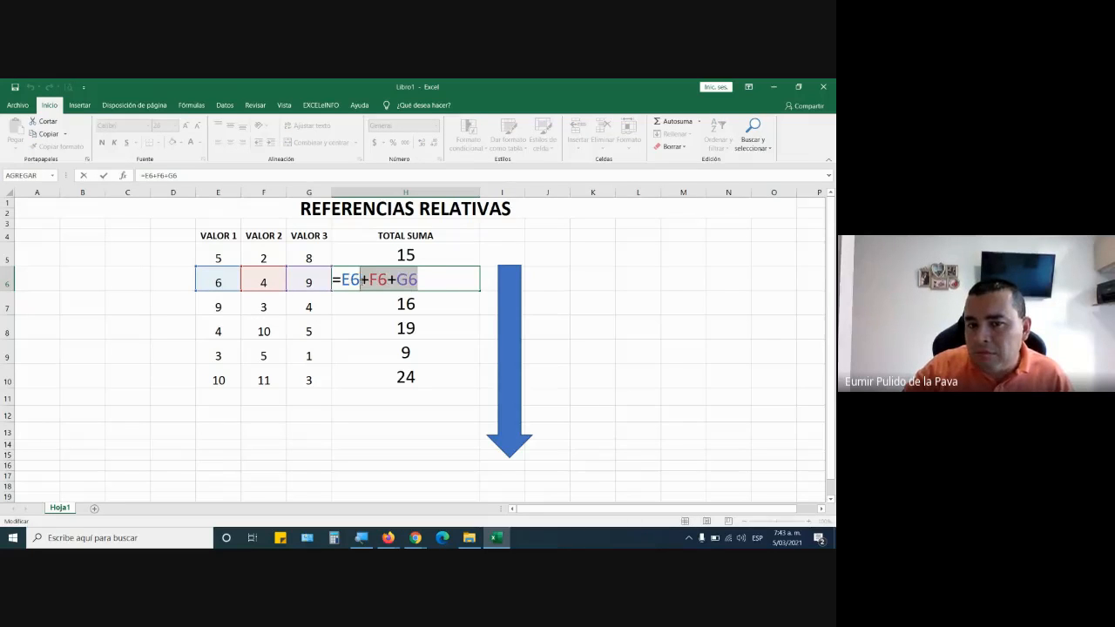
key(BackSpace)
key(BackSpace)
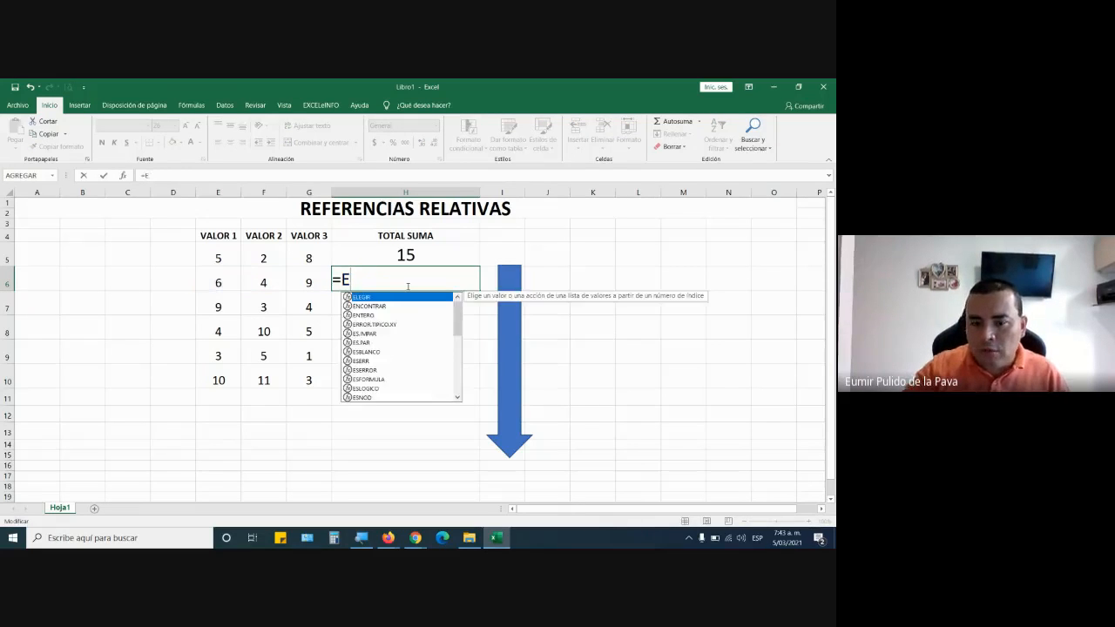
key(BackSpace)
click(219, 279)
text(-)
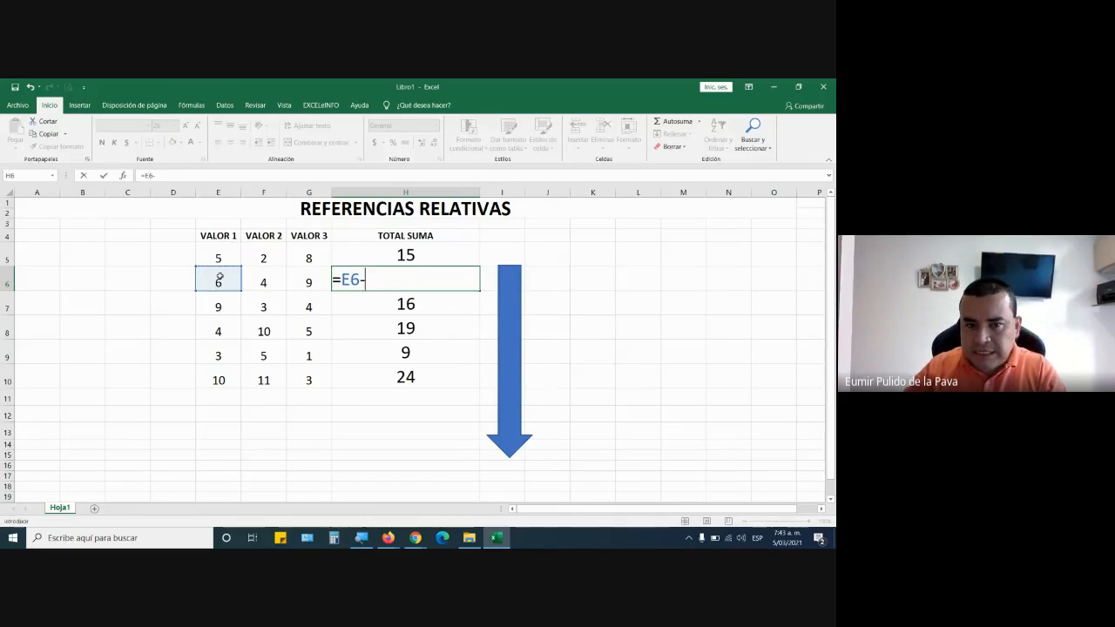
click(253, 283)
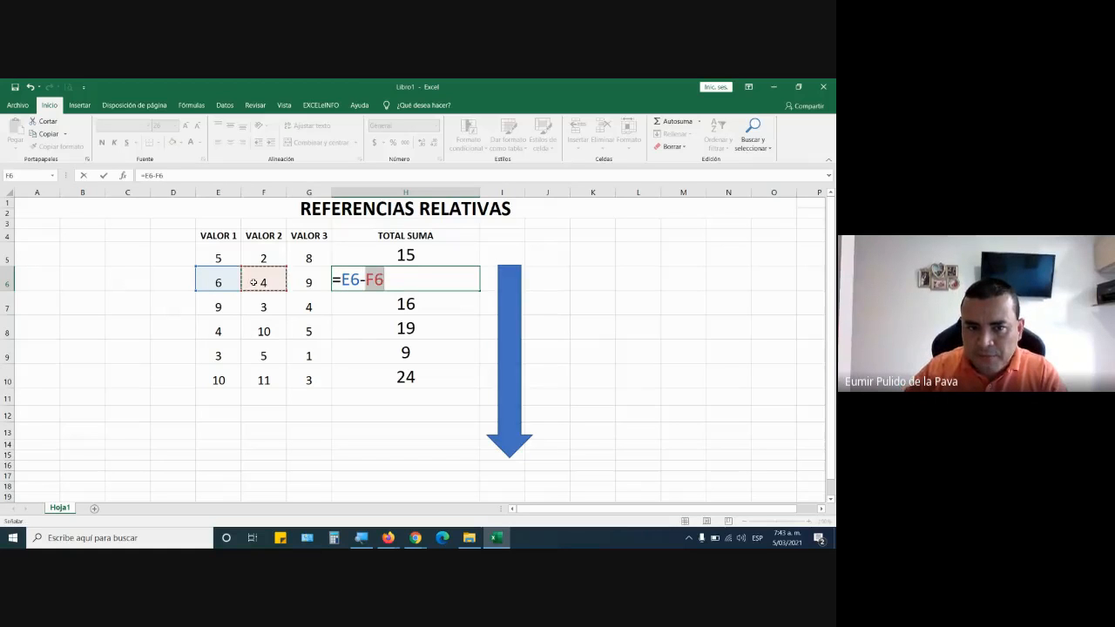
text(-)
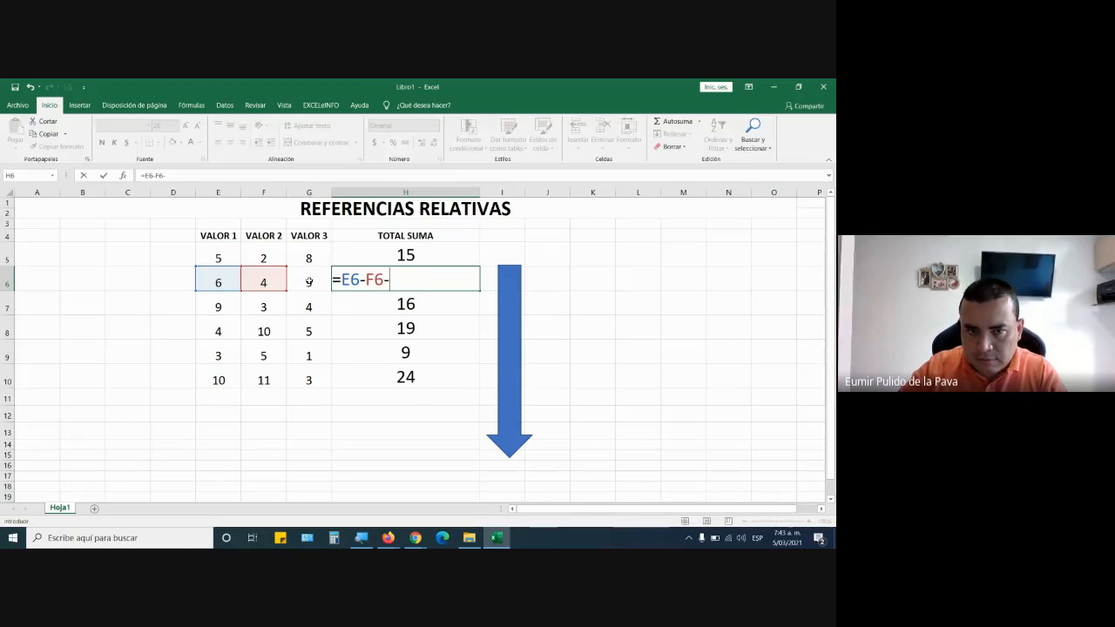
click(307, 281)
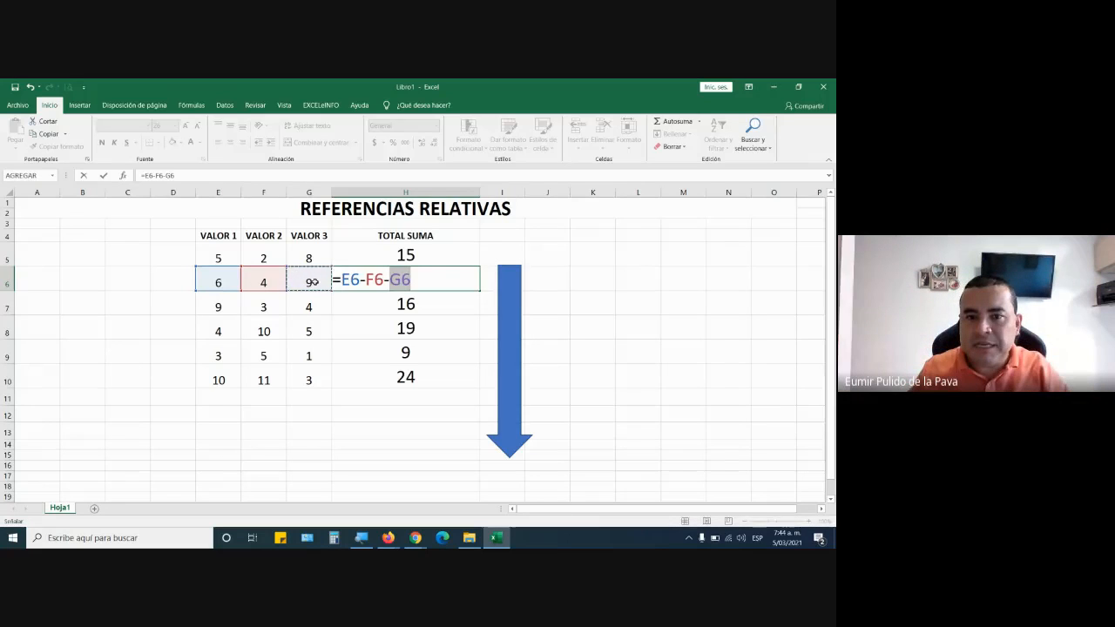
key(Return)
Enter the multiplication formula =E7*F7*G7 in H7 in place of the sum.
text(=)
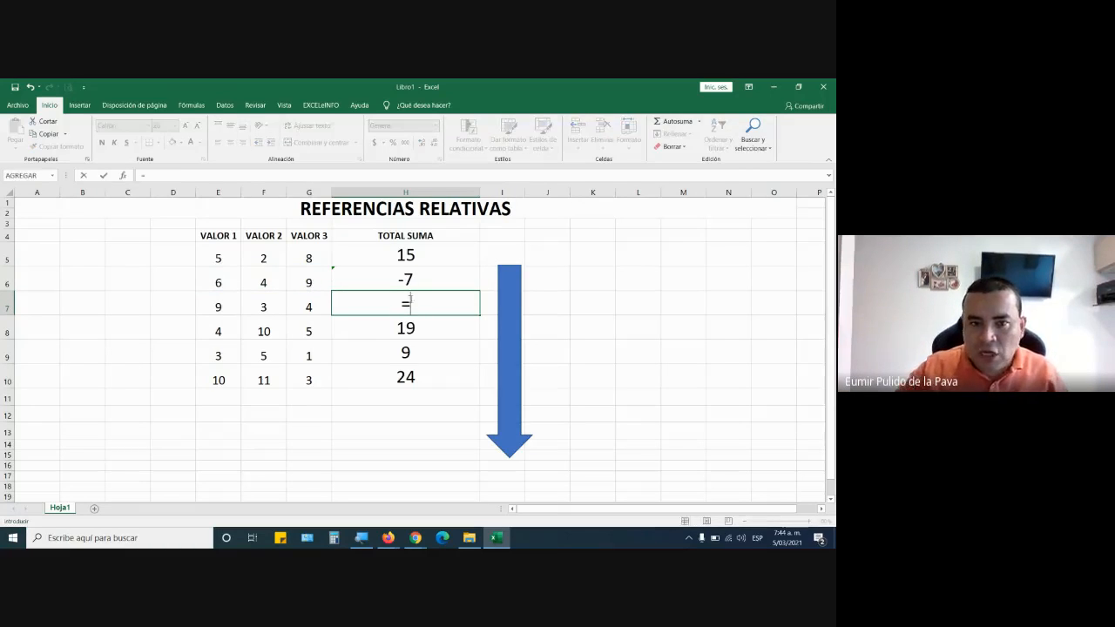
click(214, 308)
text(*)
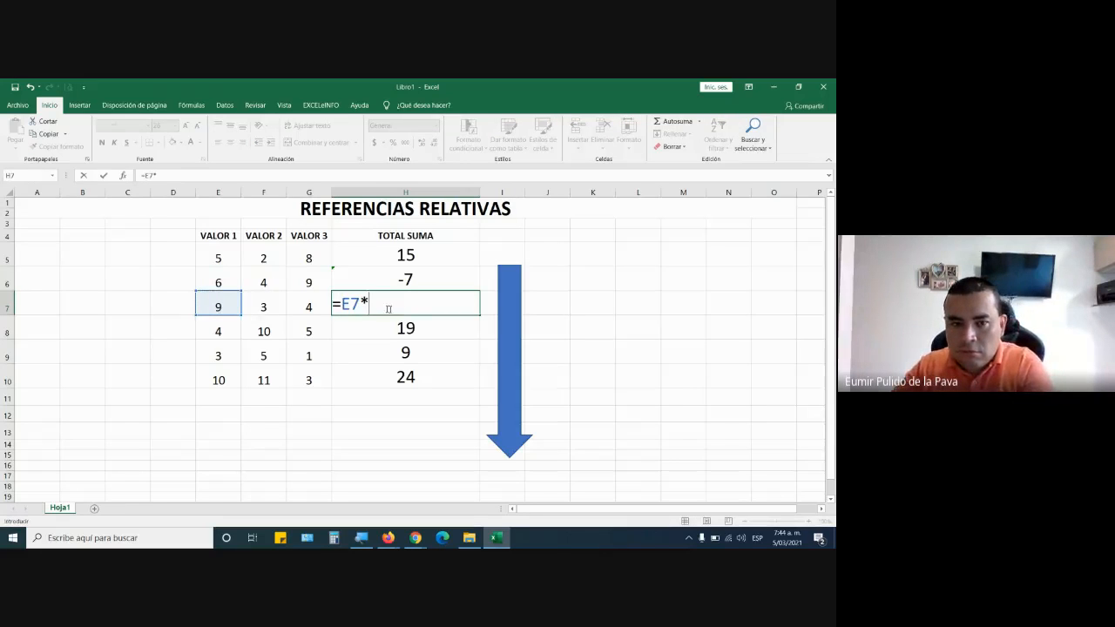
click(251, 307)
text(*)
click(309, 308)
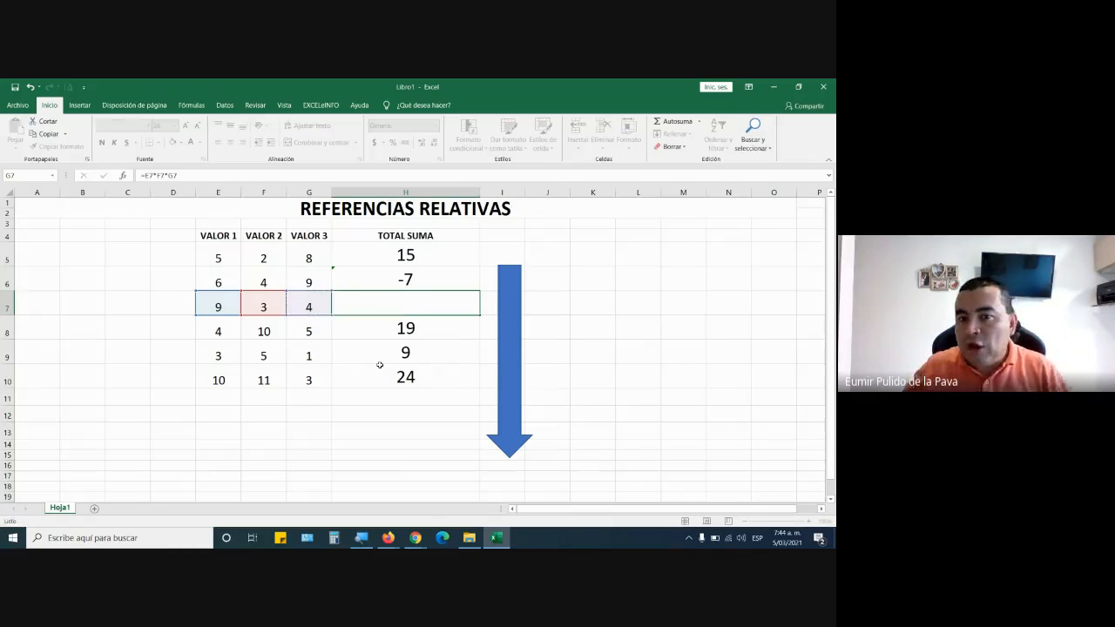
key(Return)
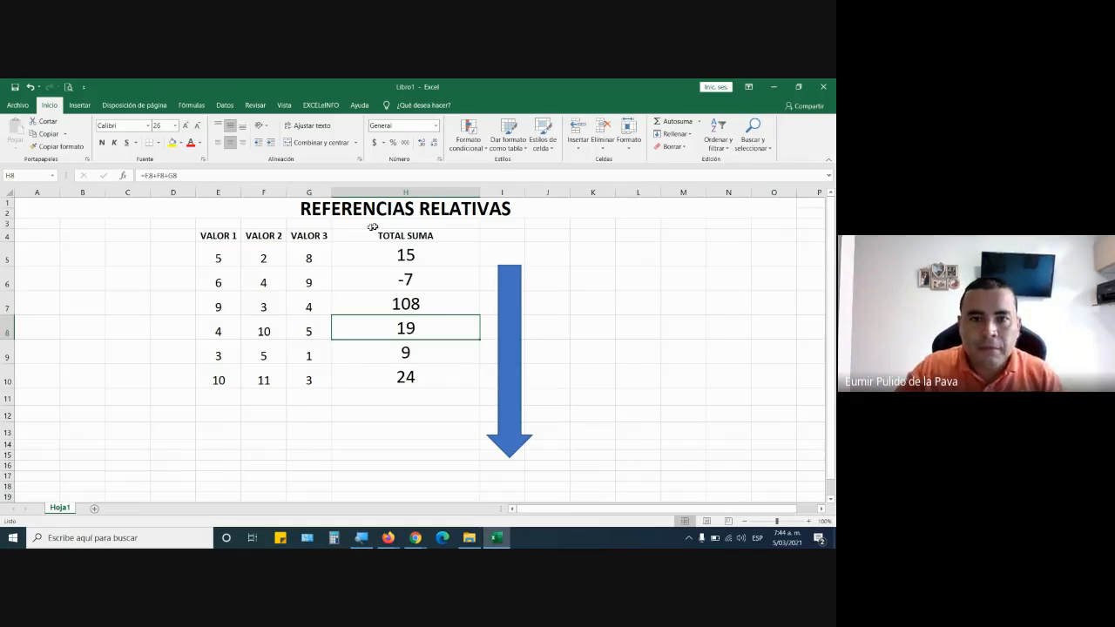
Fill the sum formula from H5 down the TOTAL SUMA column to H10.
click(417, 249)
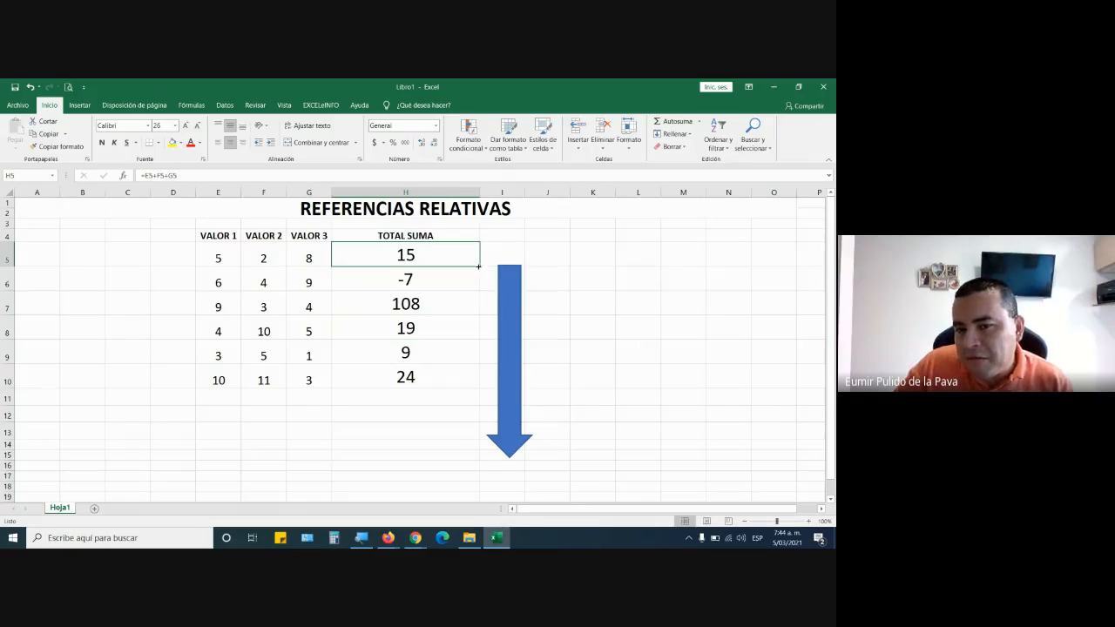
drag(478, 266, 482, 387)
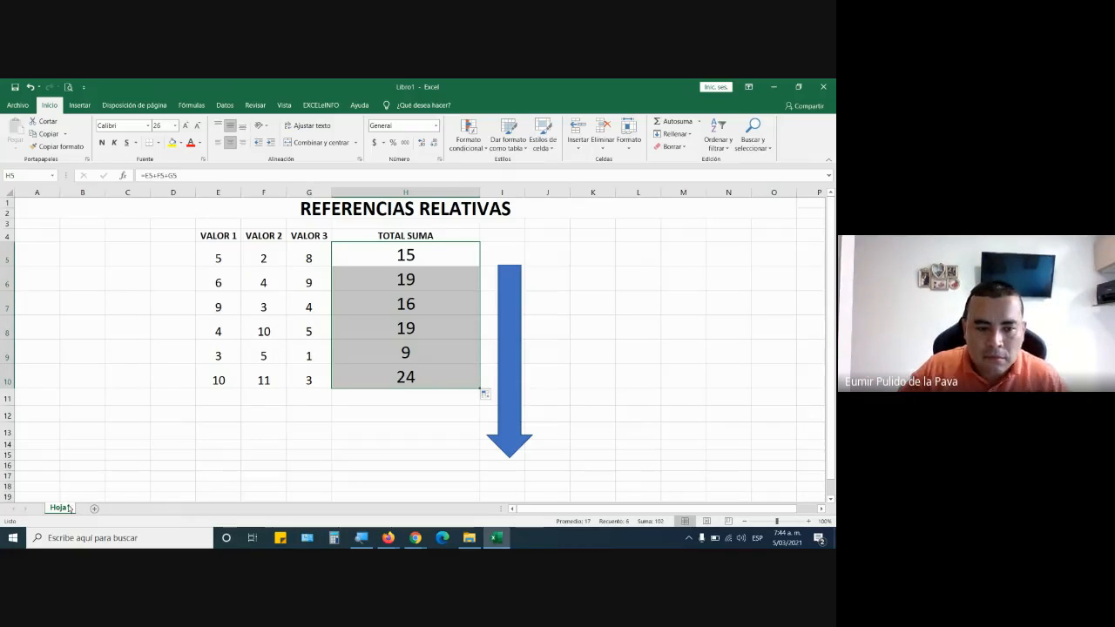
Check the Google Meet chat for student messages and return to the Excel workbook.
mouse_move(421, 545)
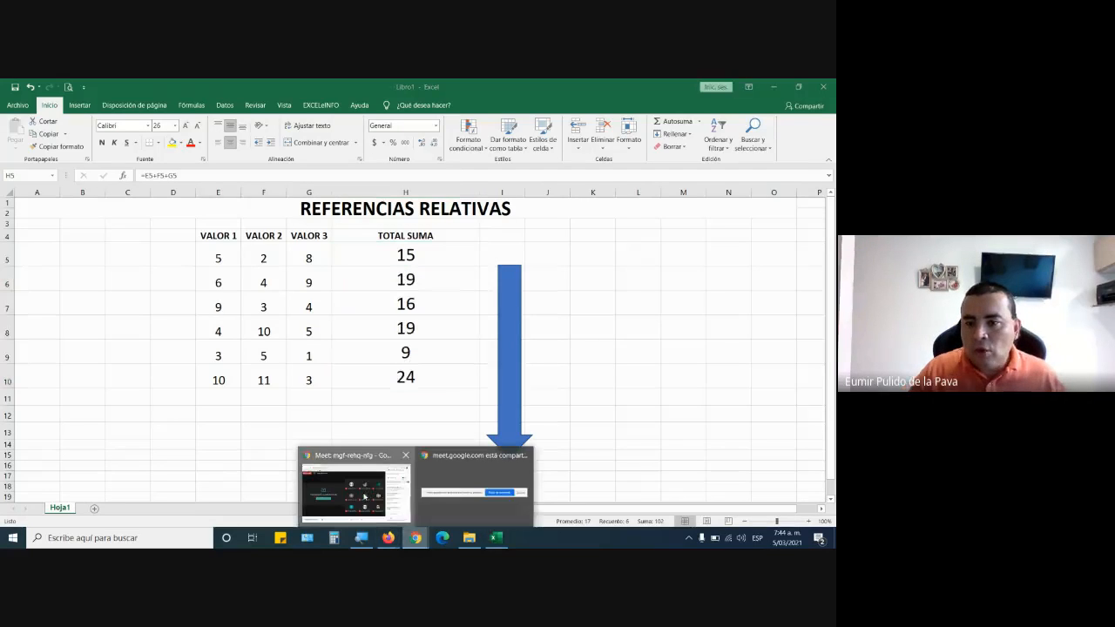
click(364, 493)
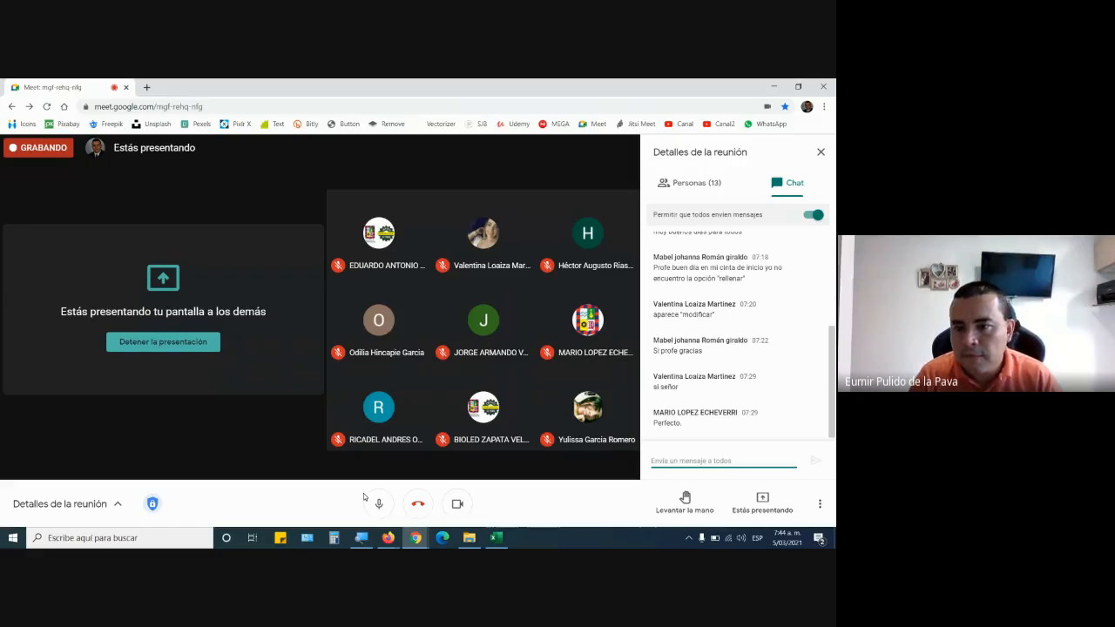
key(alt+Tab)
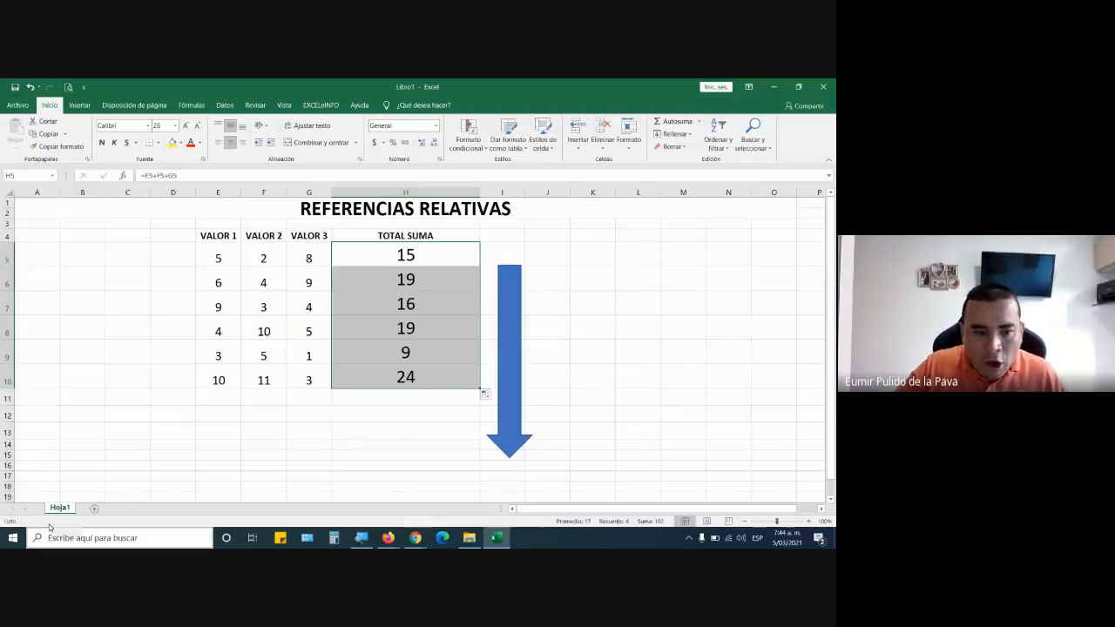
Duplicate sheet Hoja1 after the original and change the copy's title to REFERENCIAS ABSOLUTAS.
drag(60, 508, 109, 513)
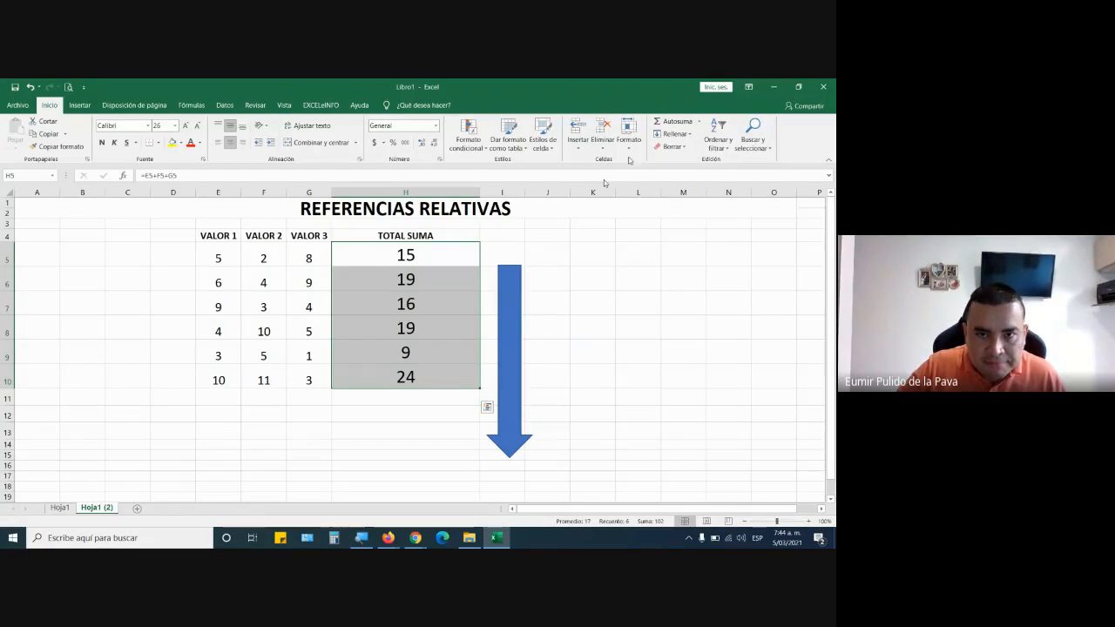
double_click(419, 210)
drag(419, 213, 566, 214)
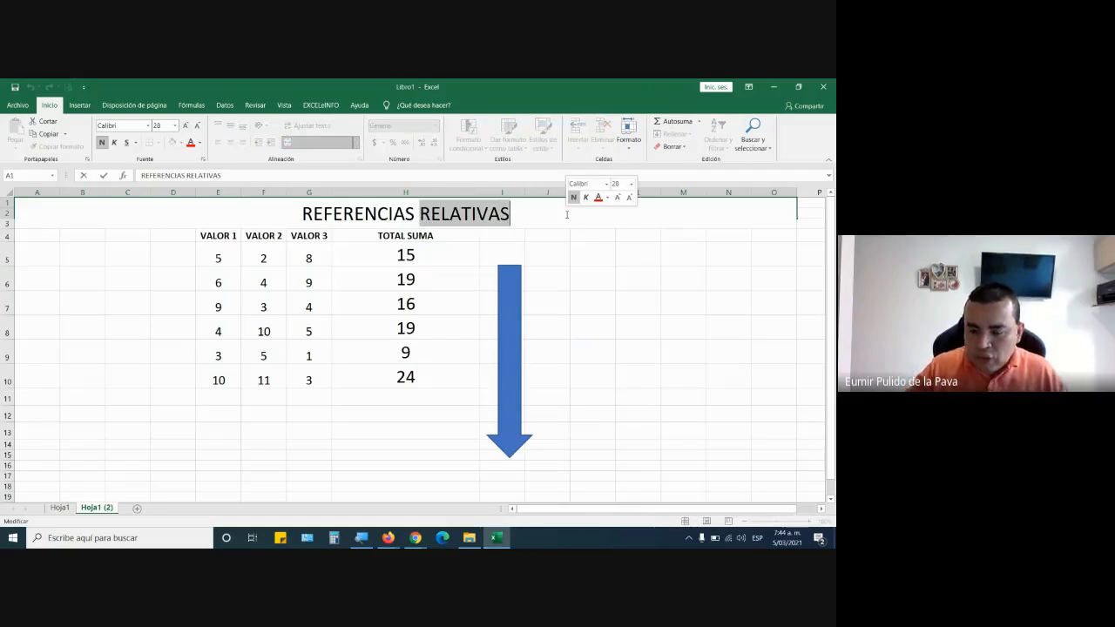
text(ABSIOLU)
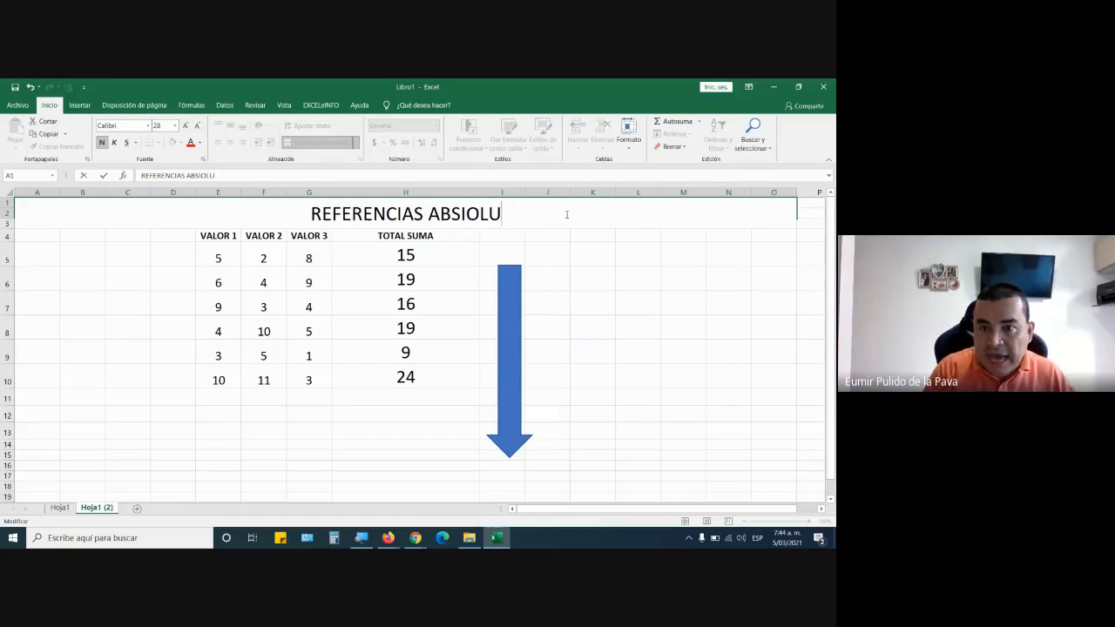
key(BackSpace)
key(BackSpace)
key(BackSpace)
key(BackSpace)
key(ctrl+n)
text(OLUTAS)
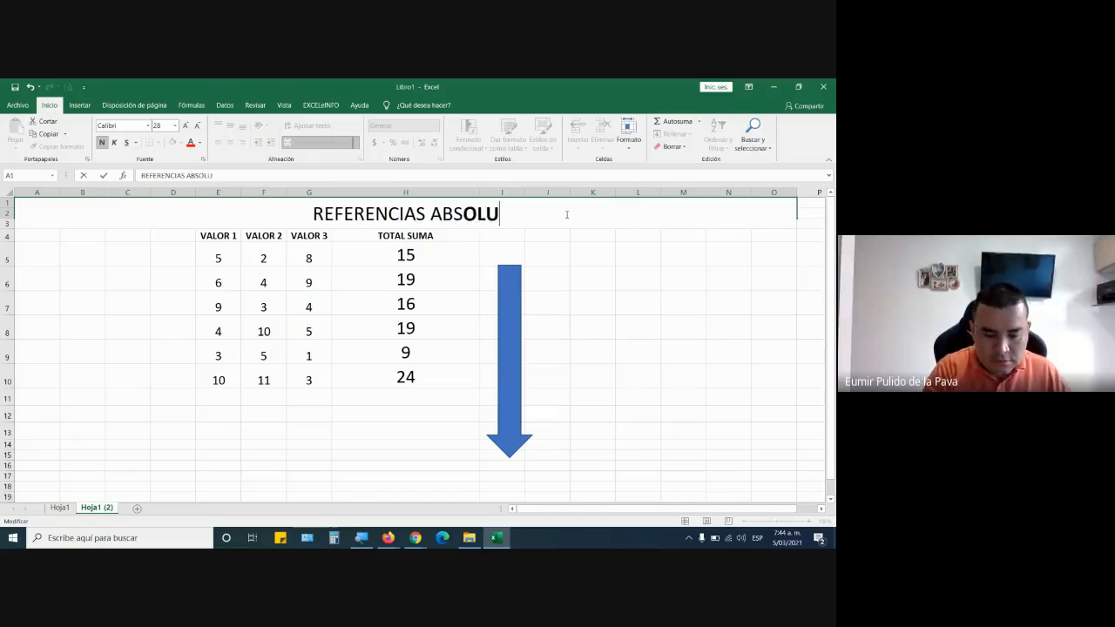
key(Return)
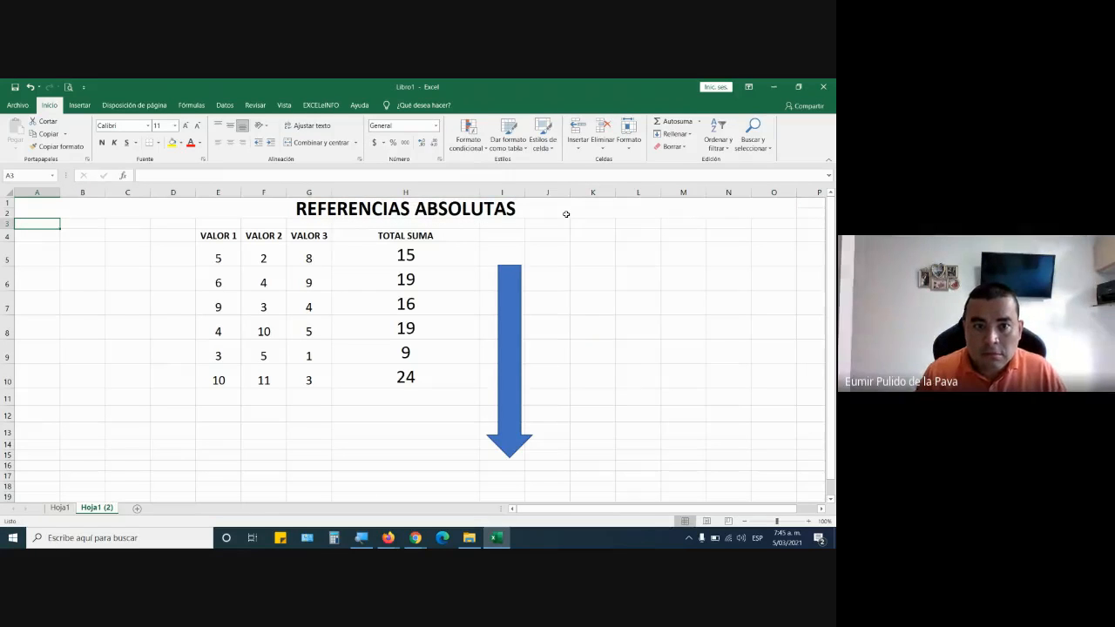
Insert two blank rows at row 3, between the title and the table.
click(7, 223)
key(ctrl+plus)
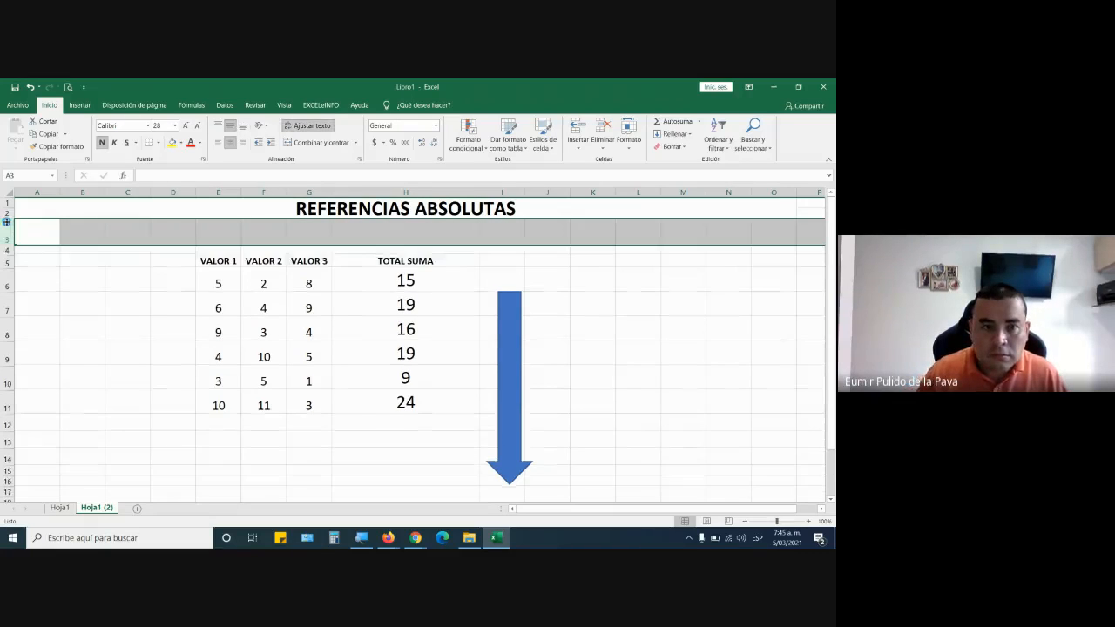
key(ctrl+plus)
Enter the label IVA in E4 and the rate 19% in F4.
click(281, 250)
click(207, 256)
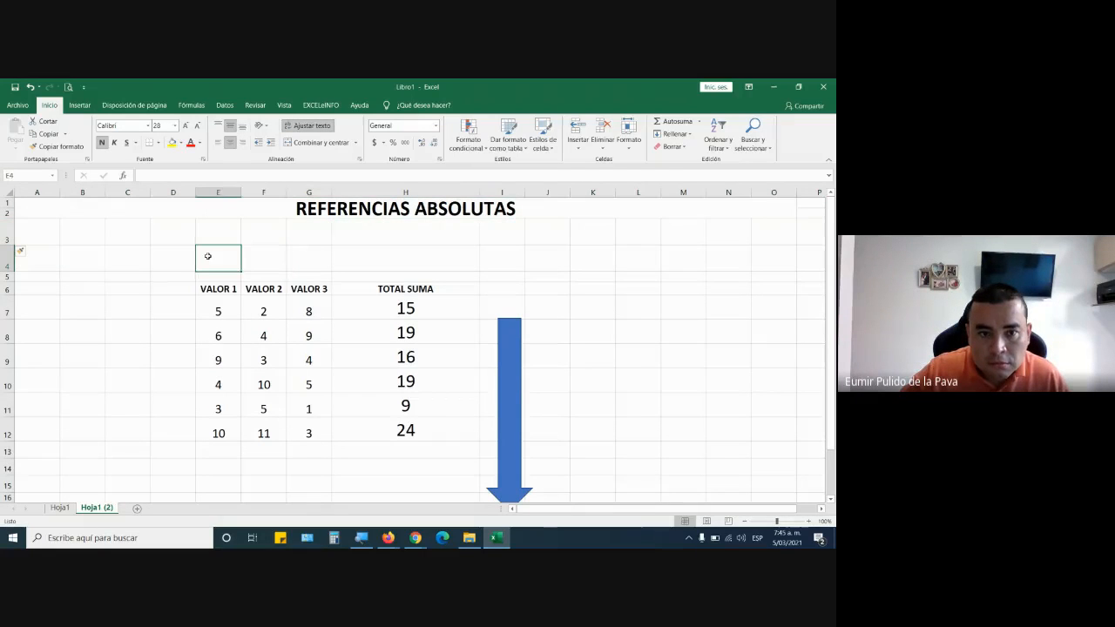
text(IVA)
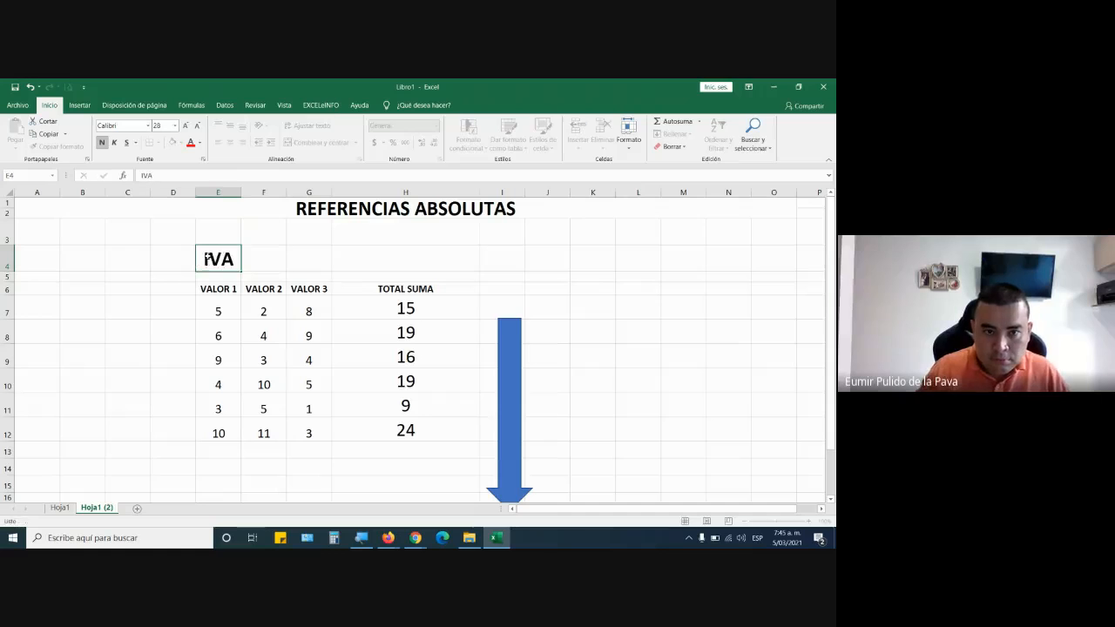
key(Tab)
text(19)
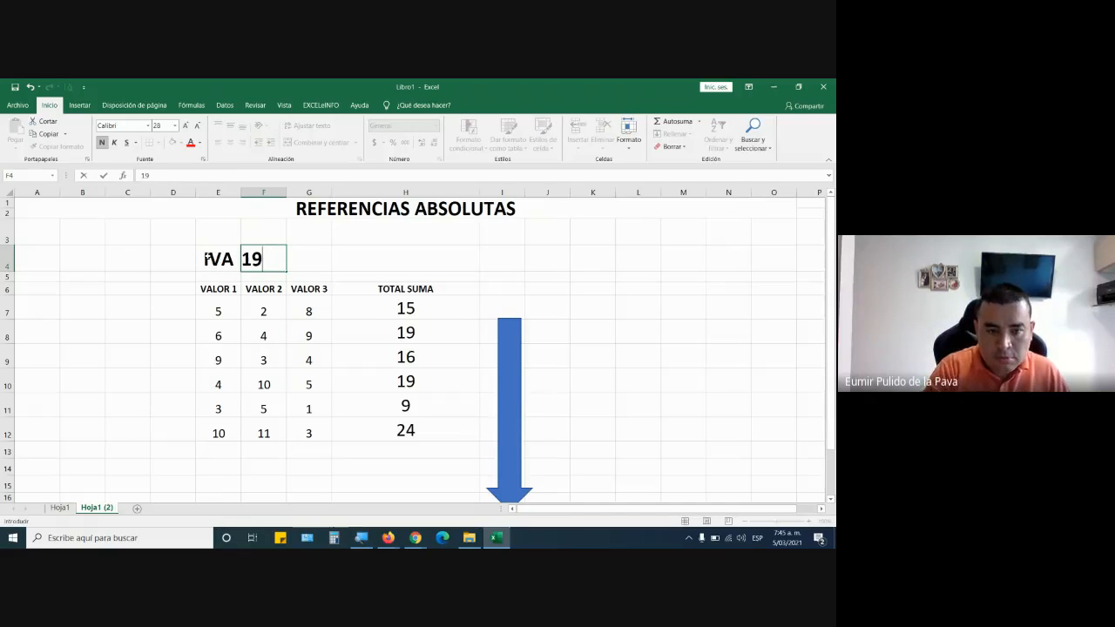
text(%)
key(Return)
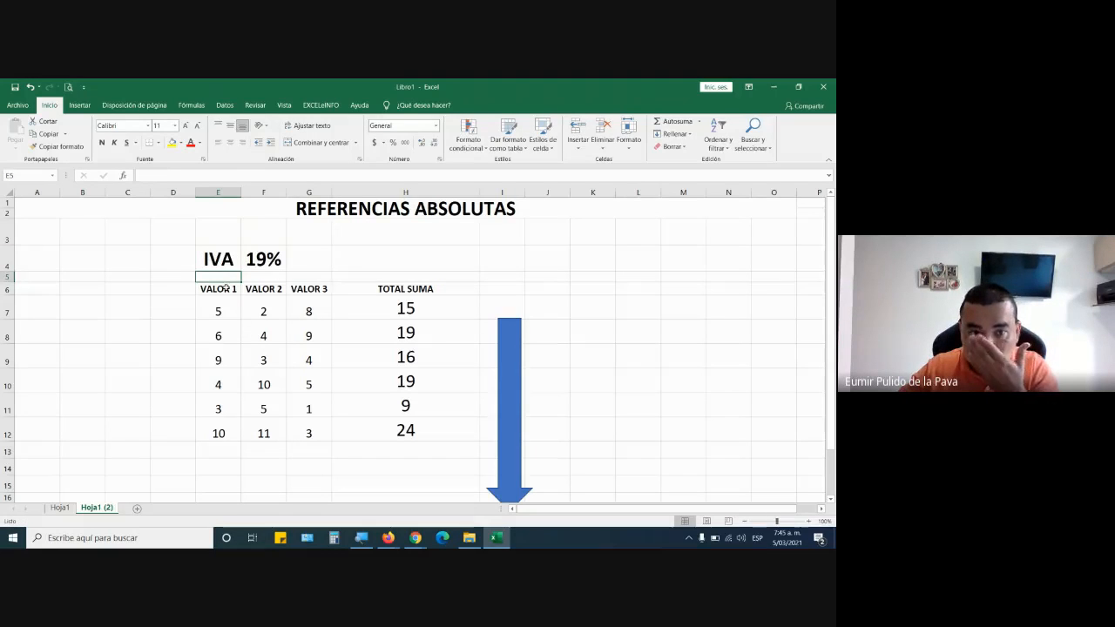
Replace the table headers in E6:G6 with ITEM, PRODUCTO and CANTIDAD.
click(225, 288)
text(ITEM)
key(Tab)
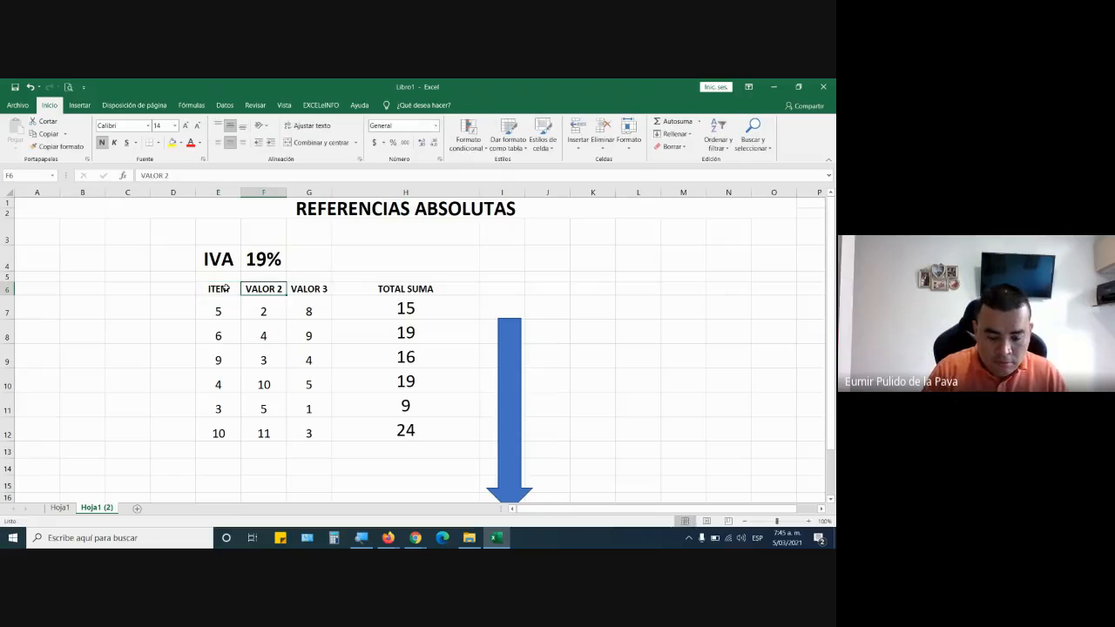
text(PRODUC)
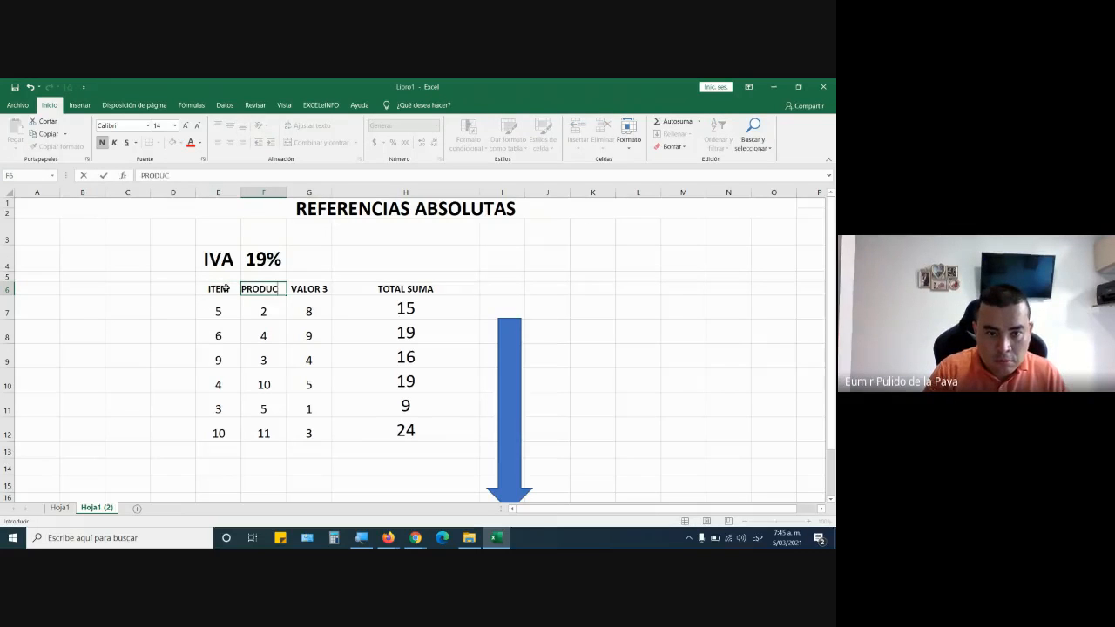
text(TO)
key(Tab)
text(CANTIDAD)
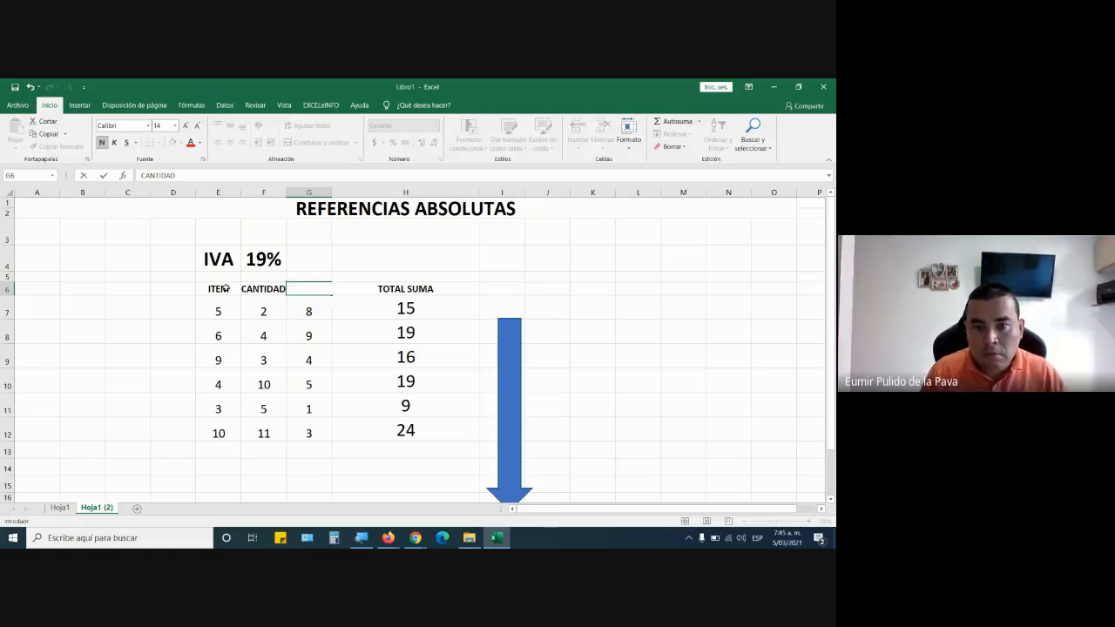
key(Tab)
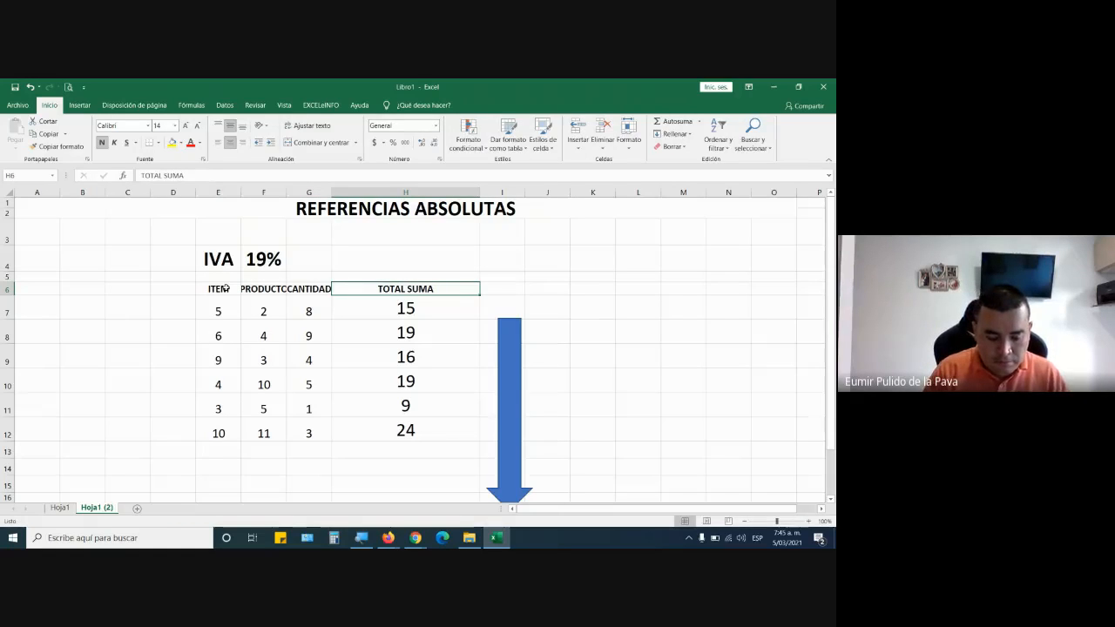
Enter the headers VR. UNITARIO, VR IVA and VR TOTAL in H6:J6.
text(VR. UNITARI)
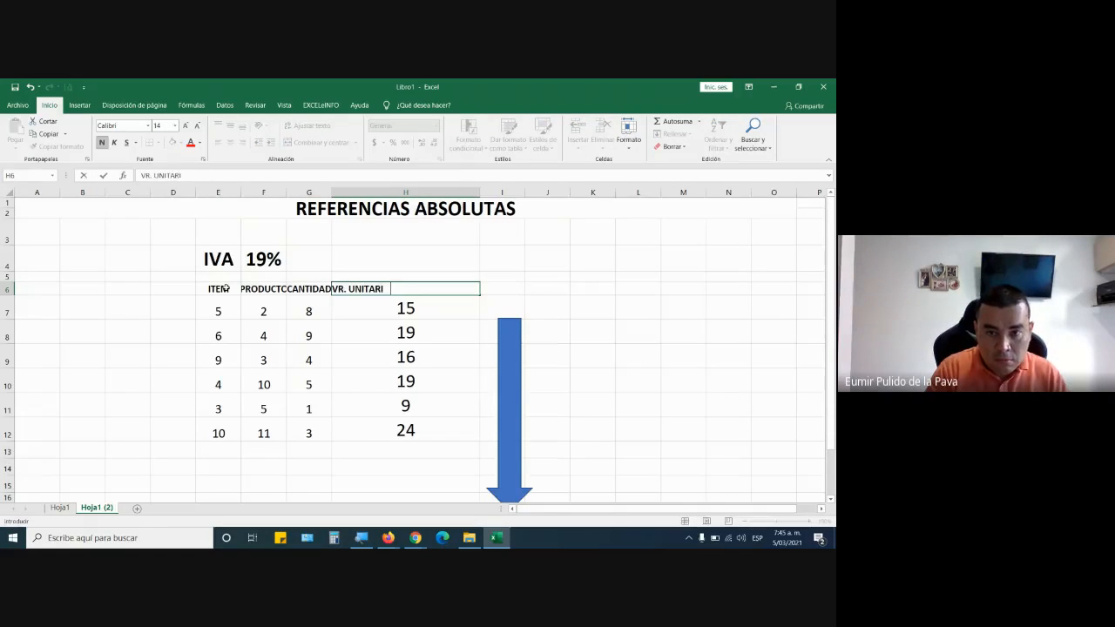
text(O)
key(Tab)
text(VR)
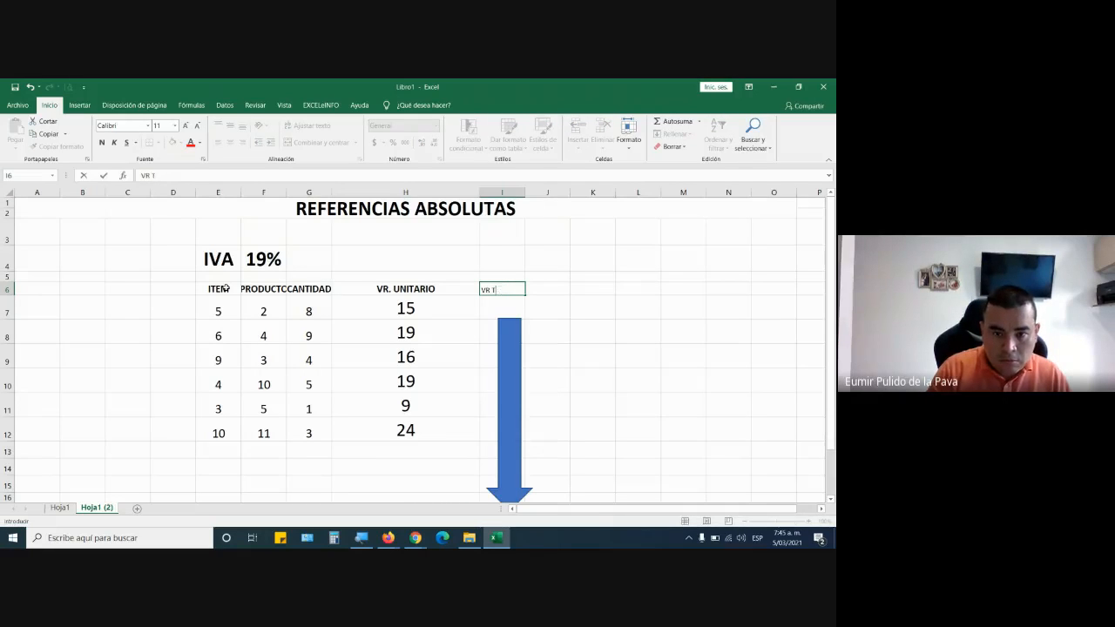
key(Tab)
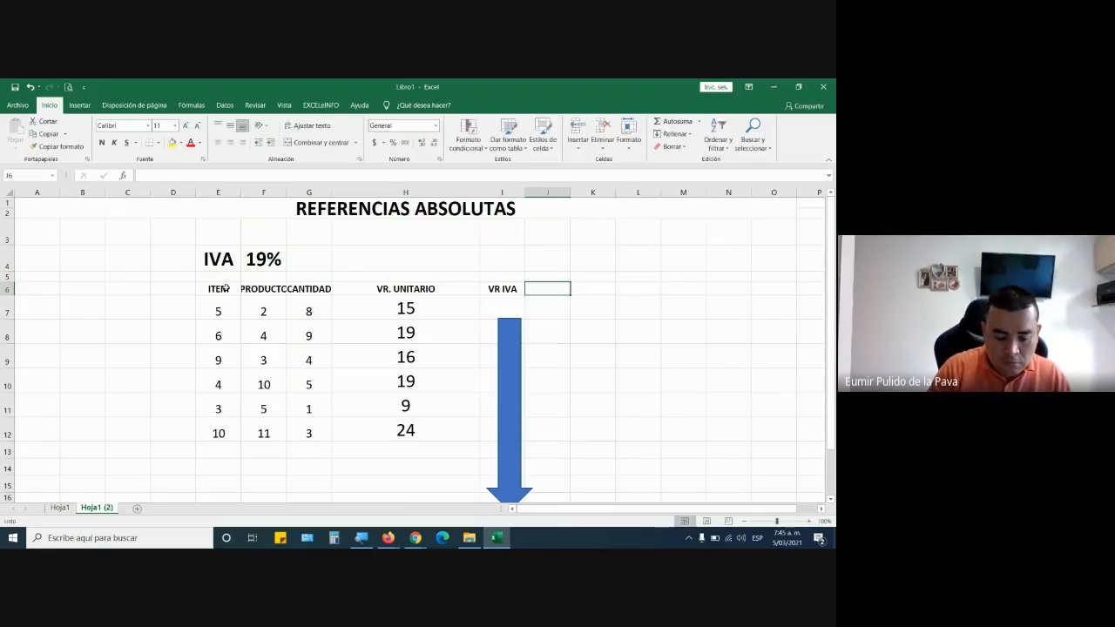
text(VR TOTA)
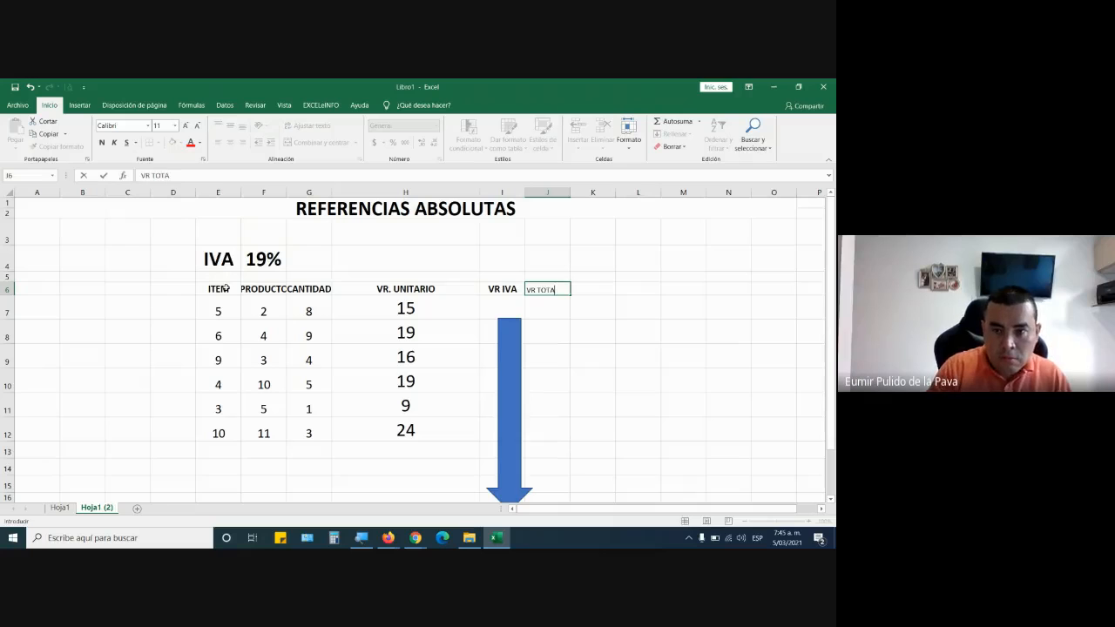
text(L)
Delete the blue arrow shape beside the table.
click(219, 311)
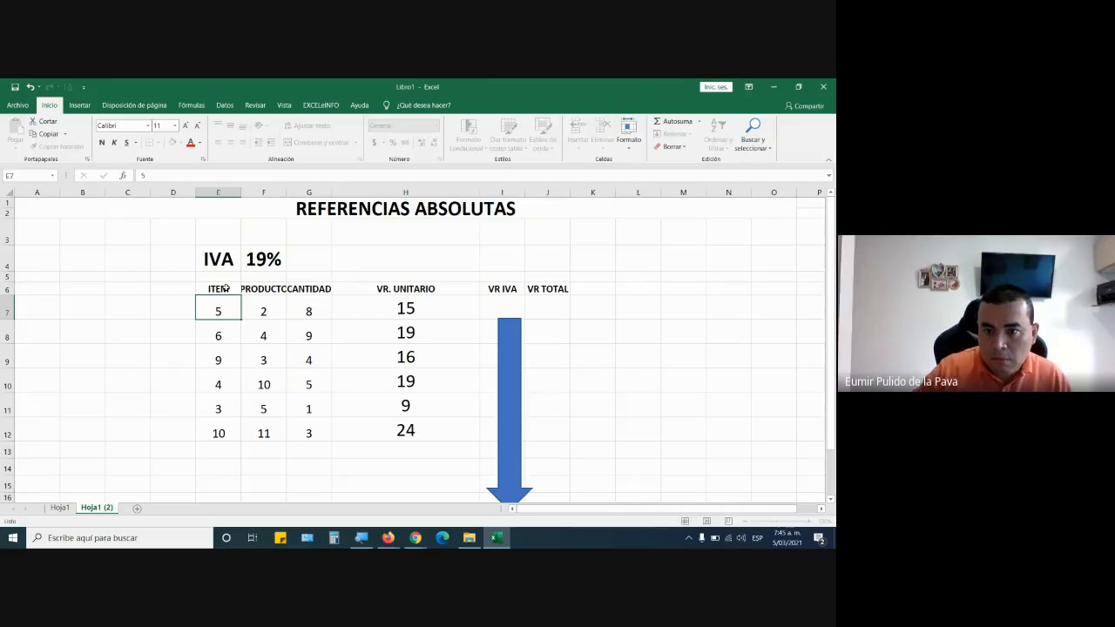
click(518, 383)
key(Delete)
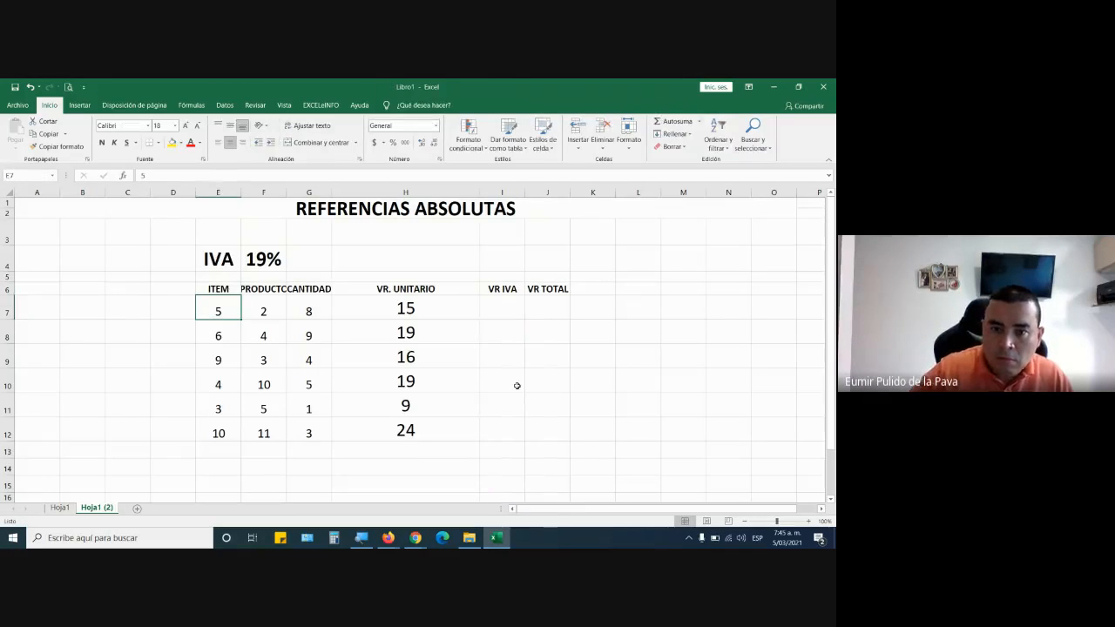
Autofit the column widths of the whole table, from ITEM to VR TOTAL.
click(202, 285)
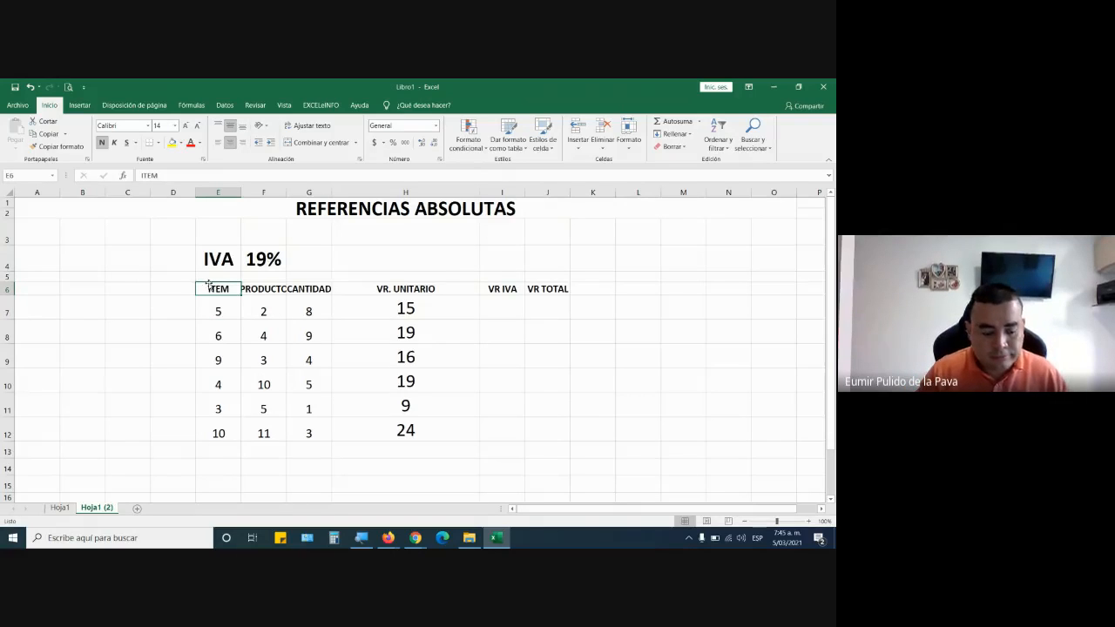
key(ctrl+a)
key(alt)
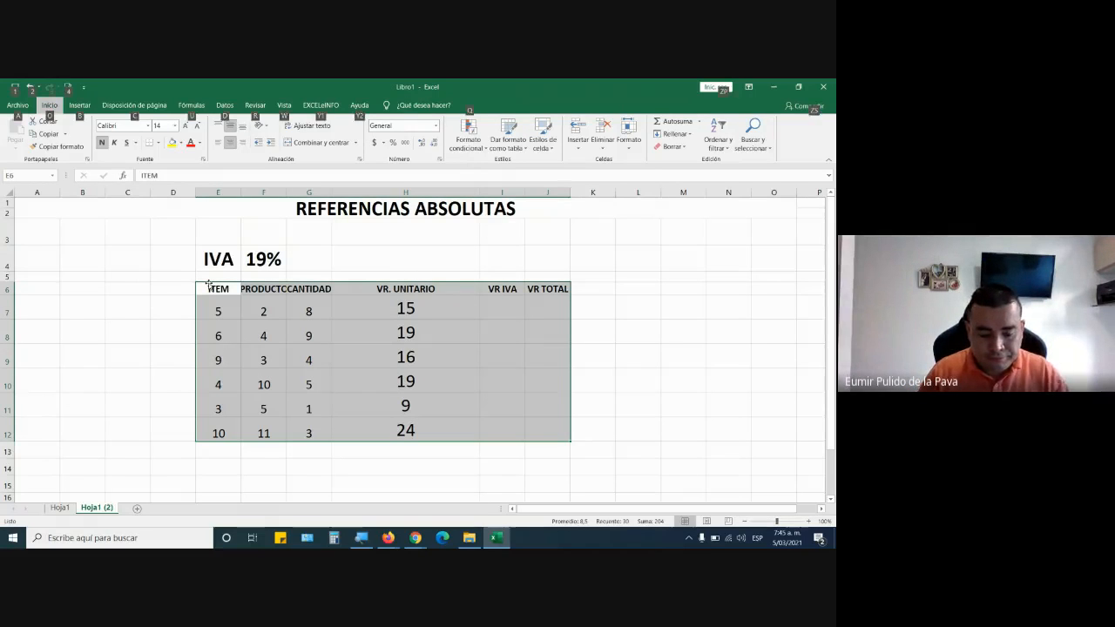
key(o)
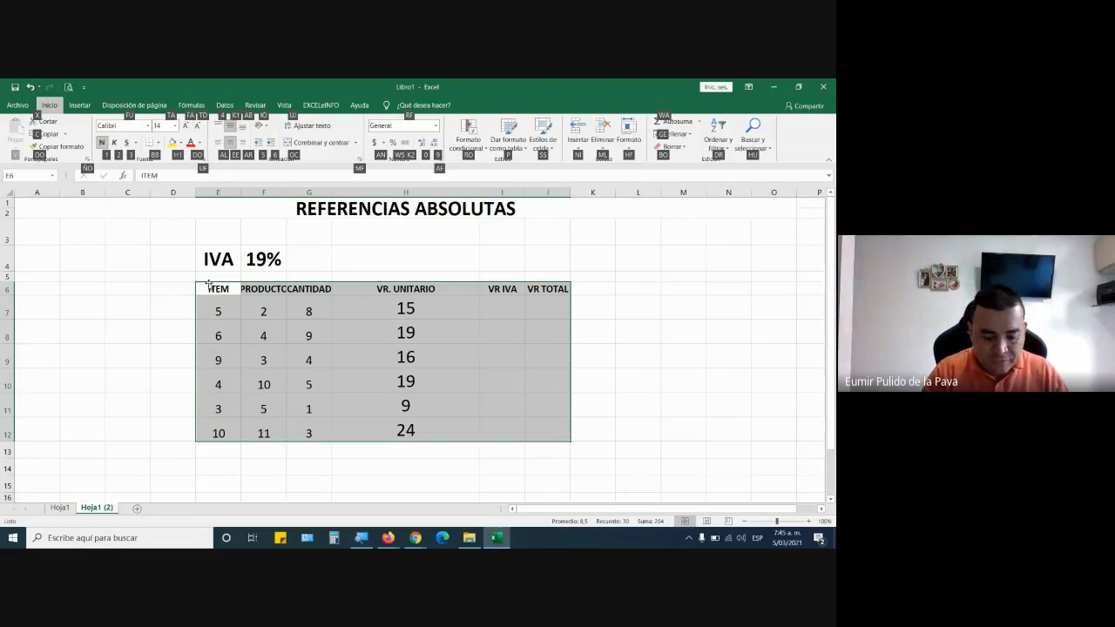
key(h)
key(f)
key(Down)
key(Down)
key(Down)
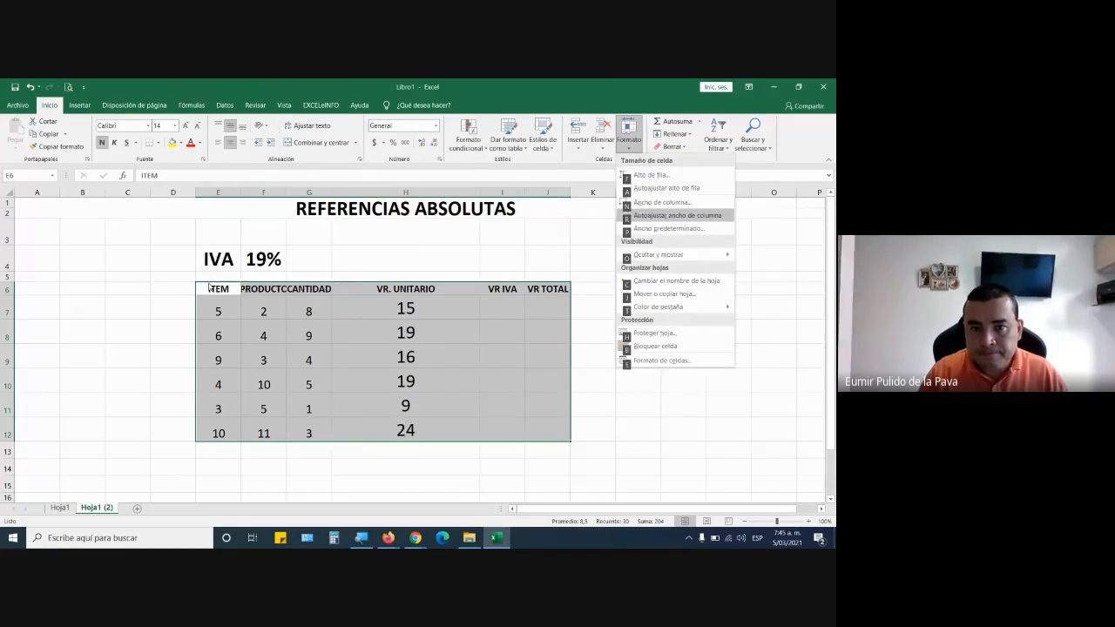
key(Return)
click(388, 379)
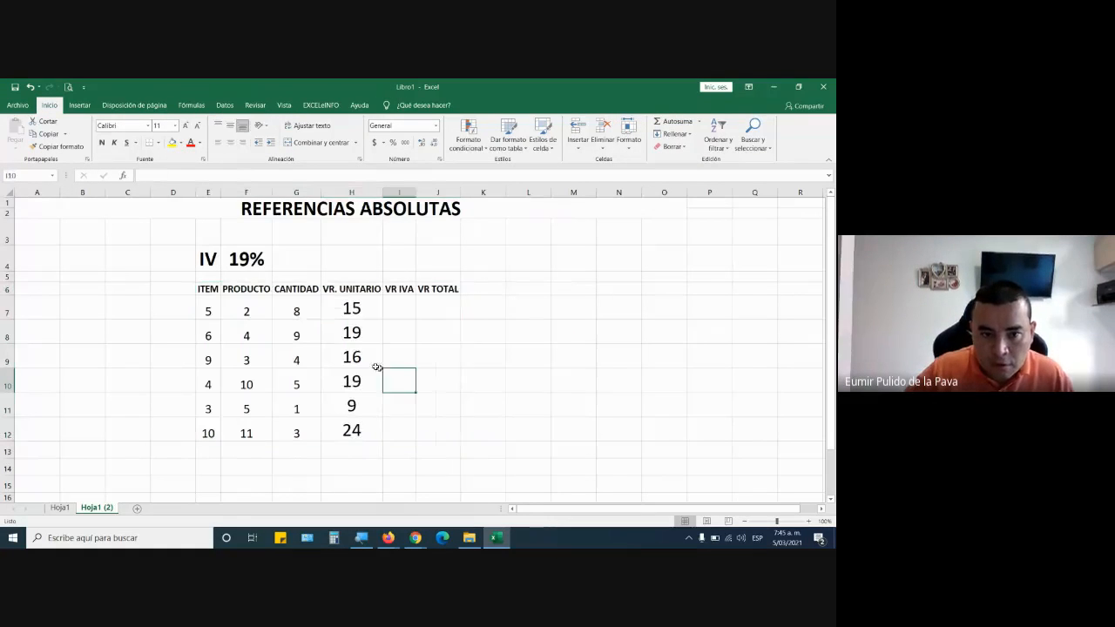
Number the ITEM column from 1 to 6 in E7:E12 by filling a series.
click(215, 314)
text(1)
key(Return)
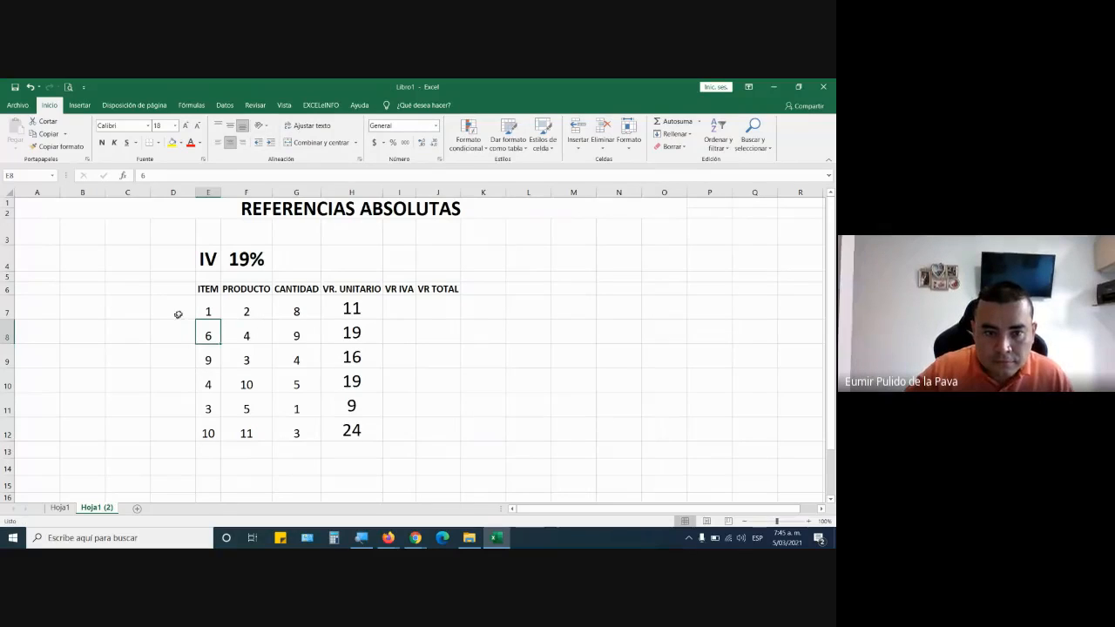
click(214, 314)
drag(214, 313, 215, 436)
Enter the products MOUSE, TECLADO and PAD MOUSE in F7:F9.
click(245, 306)
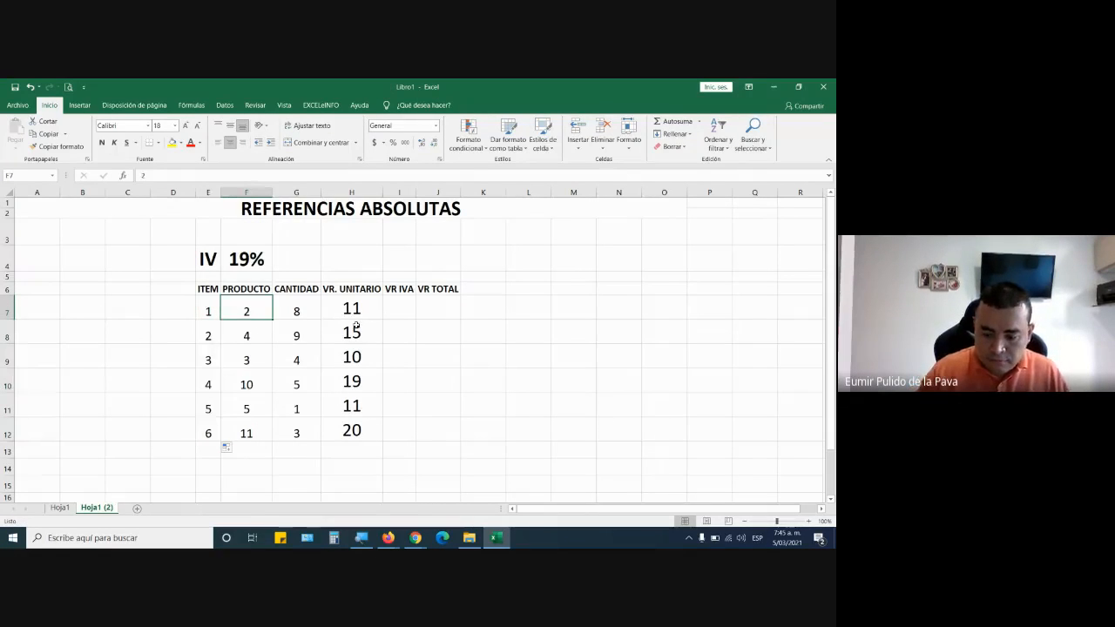
text(MOUSE)
key(Return)
text(TEC)
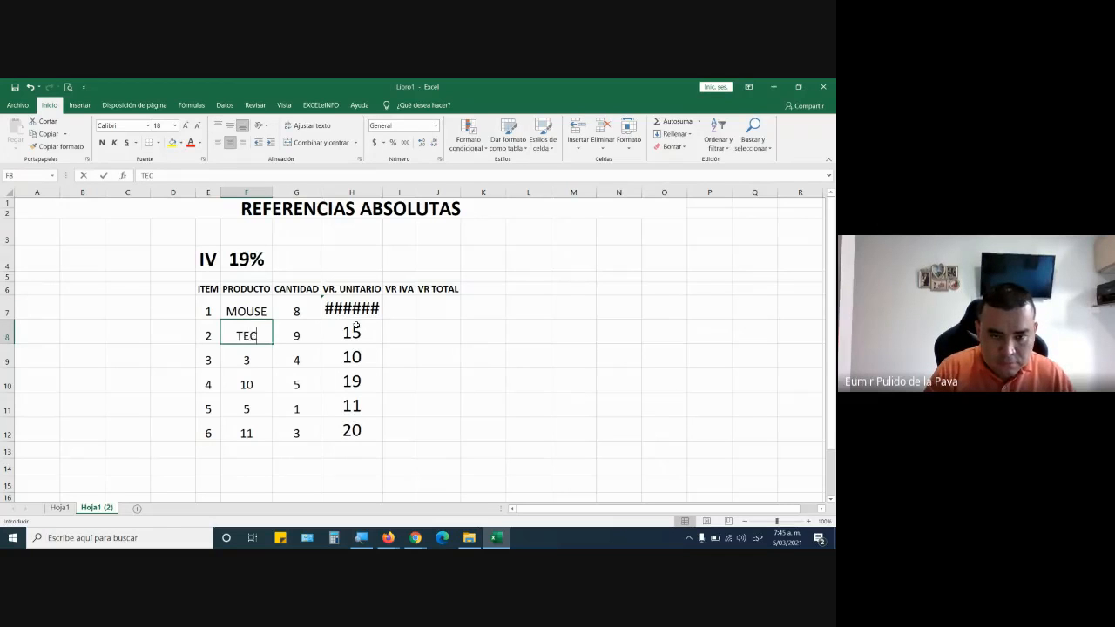
text(LADO)
key(Return)
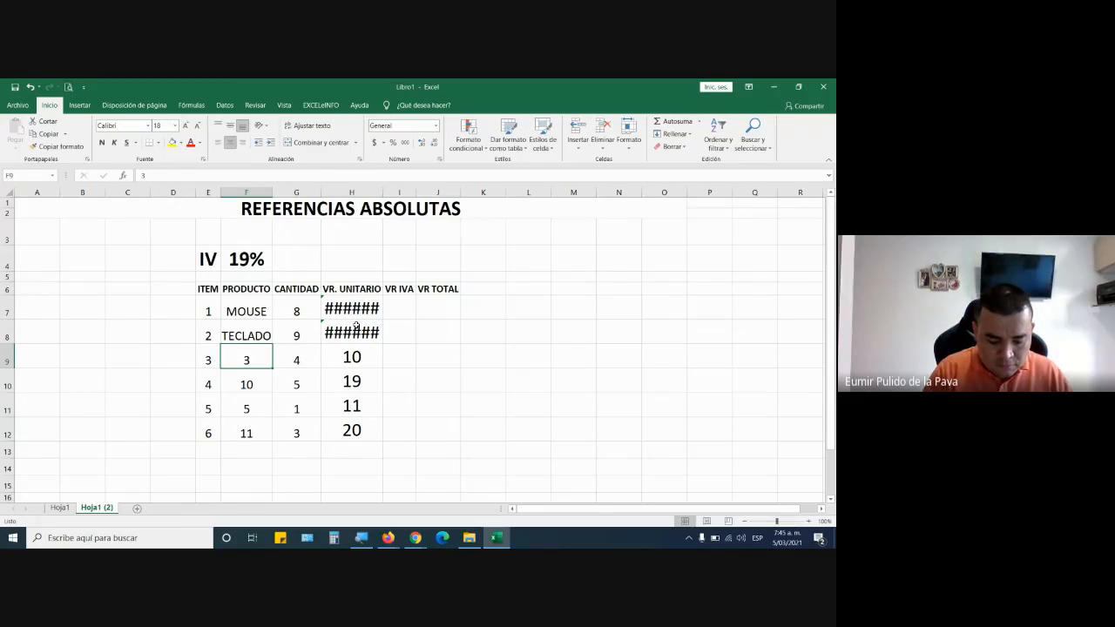
text(PAD MOUSE)
key(Return)
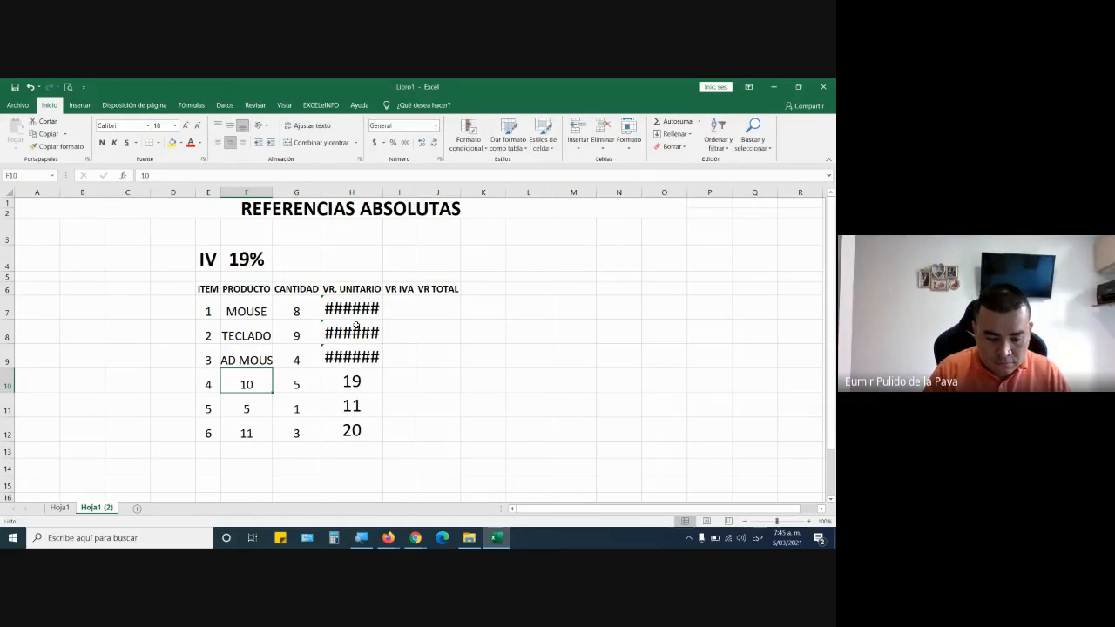
Enter the products CAMARA, UPS and ESTABILIZADOR in F10:F12 and autofit the PRODUCTO column.
text(CAMARA)
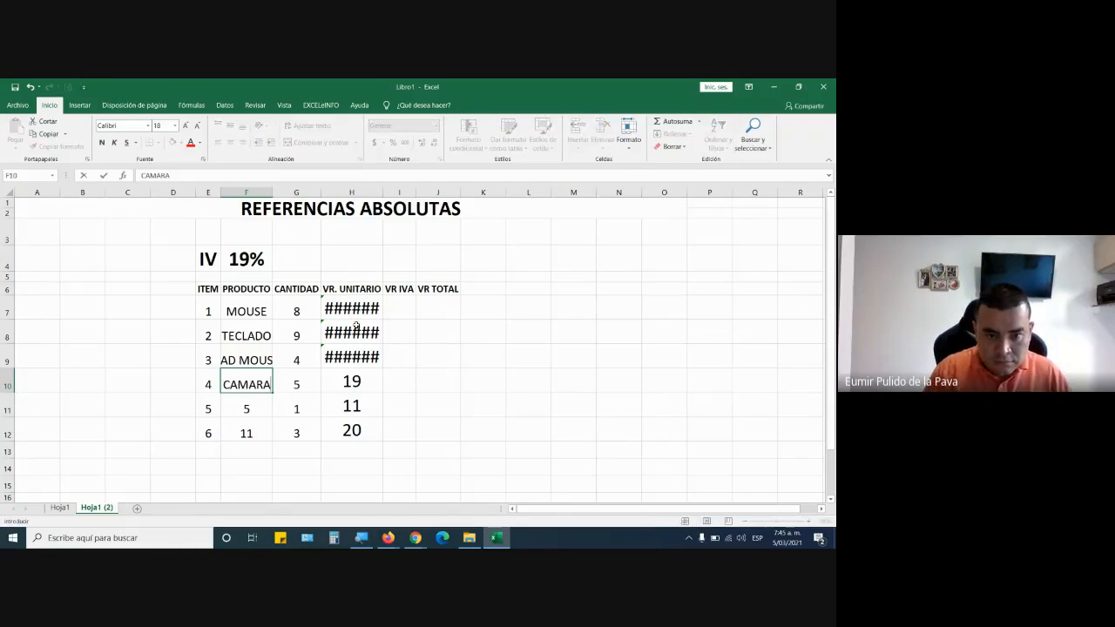
key(Return)
text(UPS)
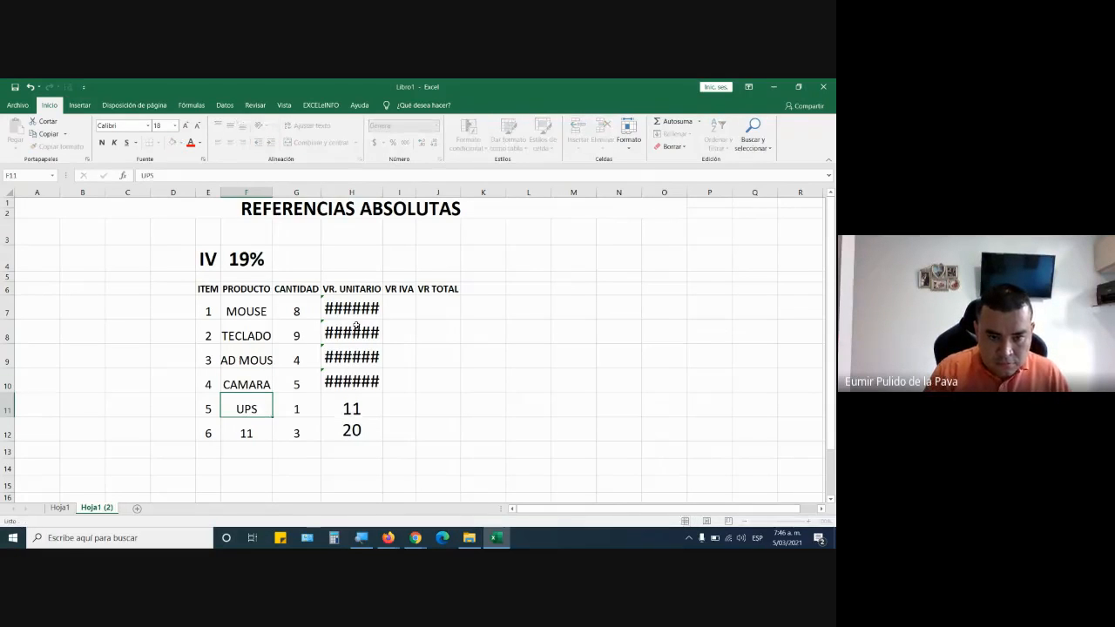
key(Return)
text(ESTABILIZADOR)
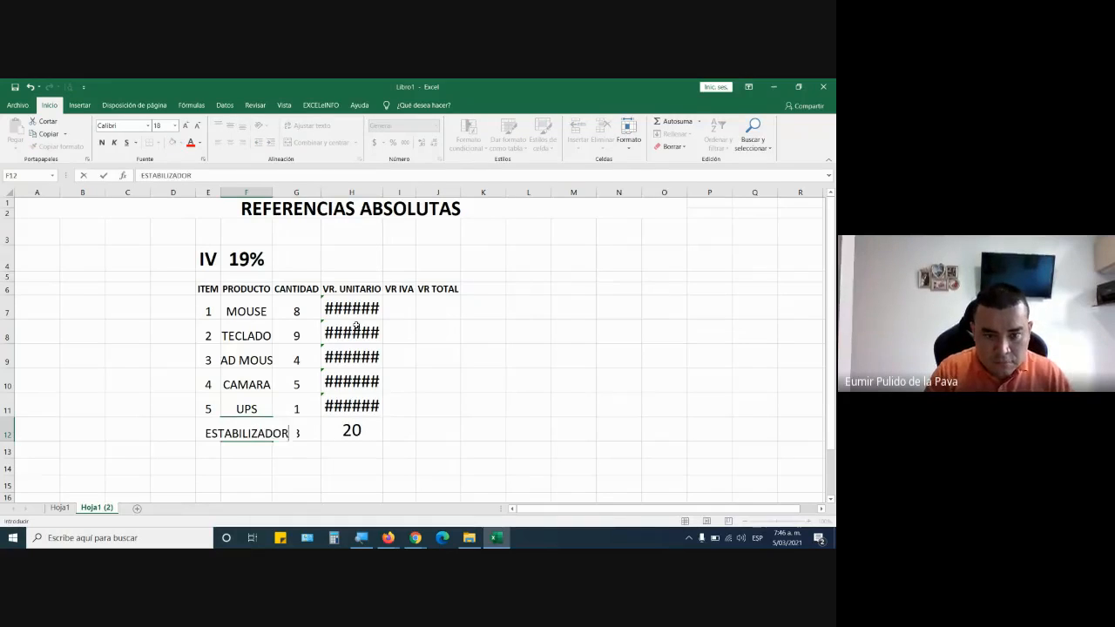
key(Right)
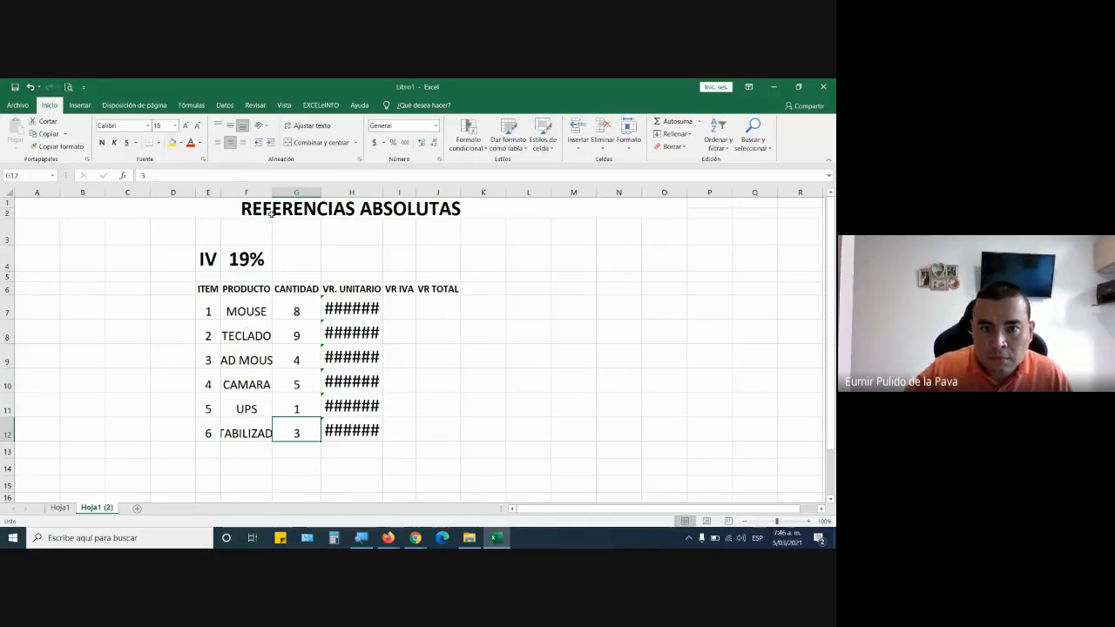
double_click(273, 192)
click(328, 310)
text(1)
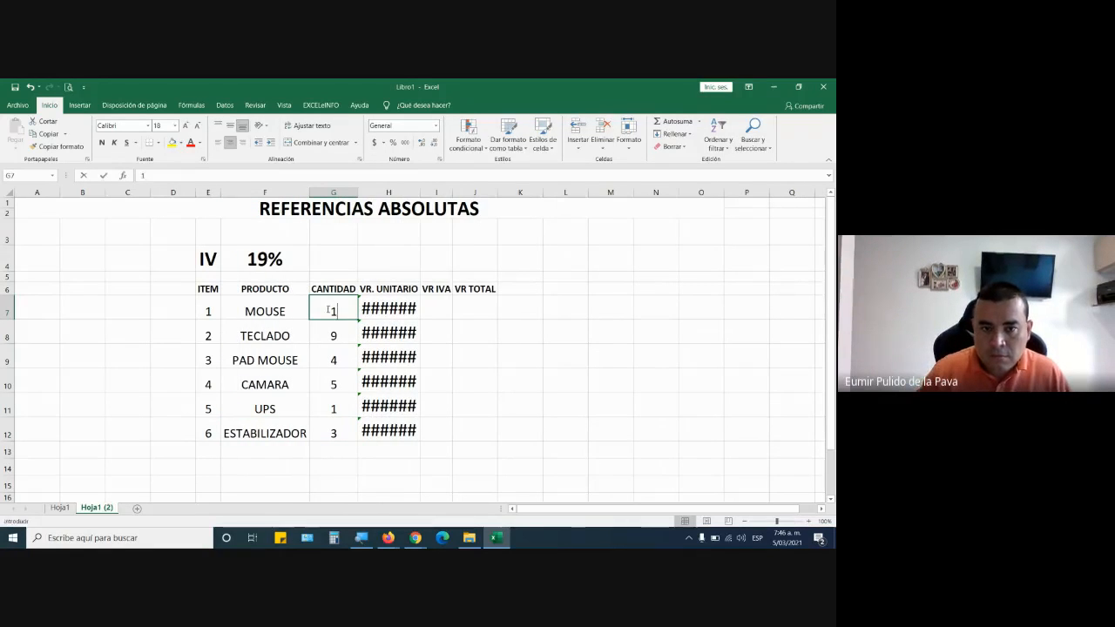
key(Return)
text(2)
key(Return)
Enter the CANTIDAD values 5, 3, 10, 3, 1 and 2 in G7:G12.
click(328, 310)
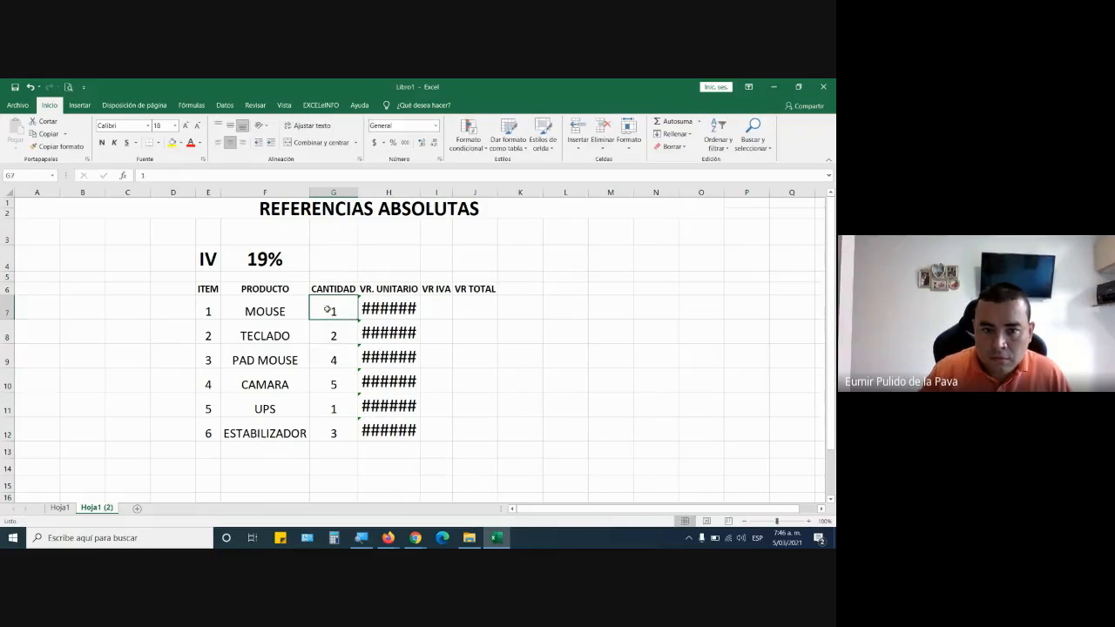
text(5)
key(Return)
text(3)
key(Return)
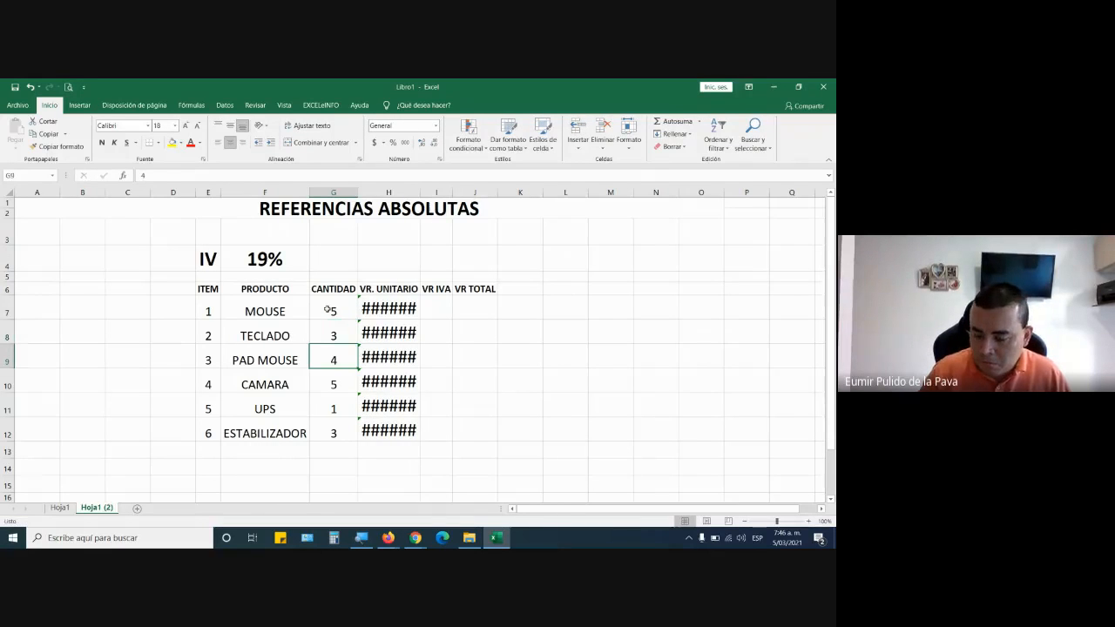
text(10)
key(Return)
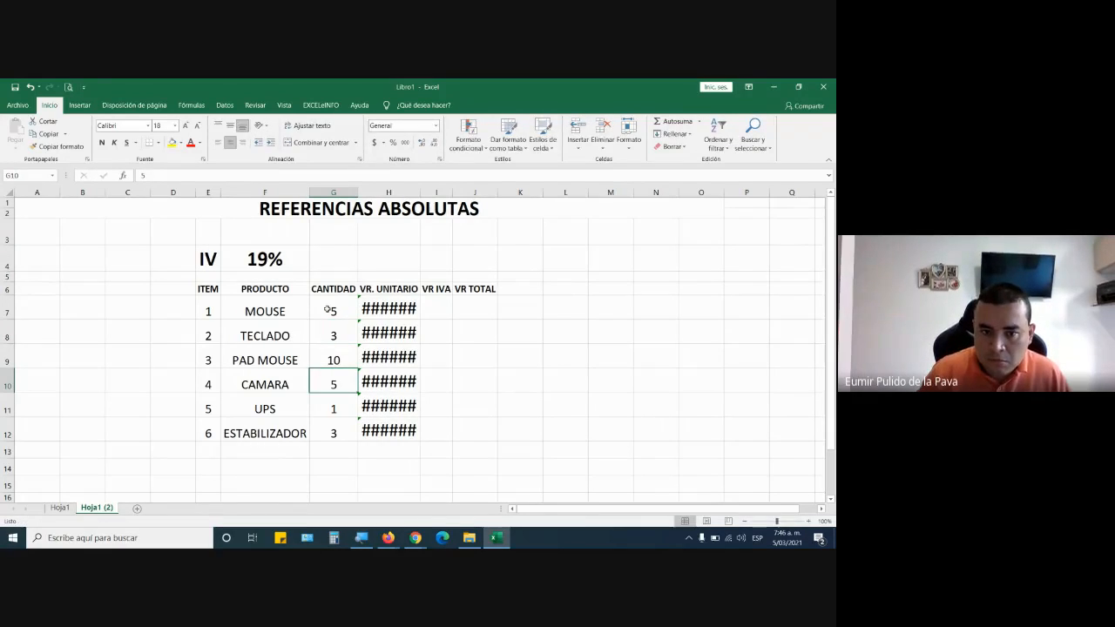
text(3)
key(Return)
text(1)
key(Return)
text(2)
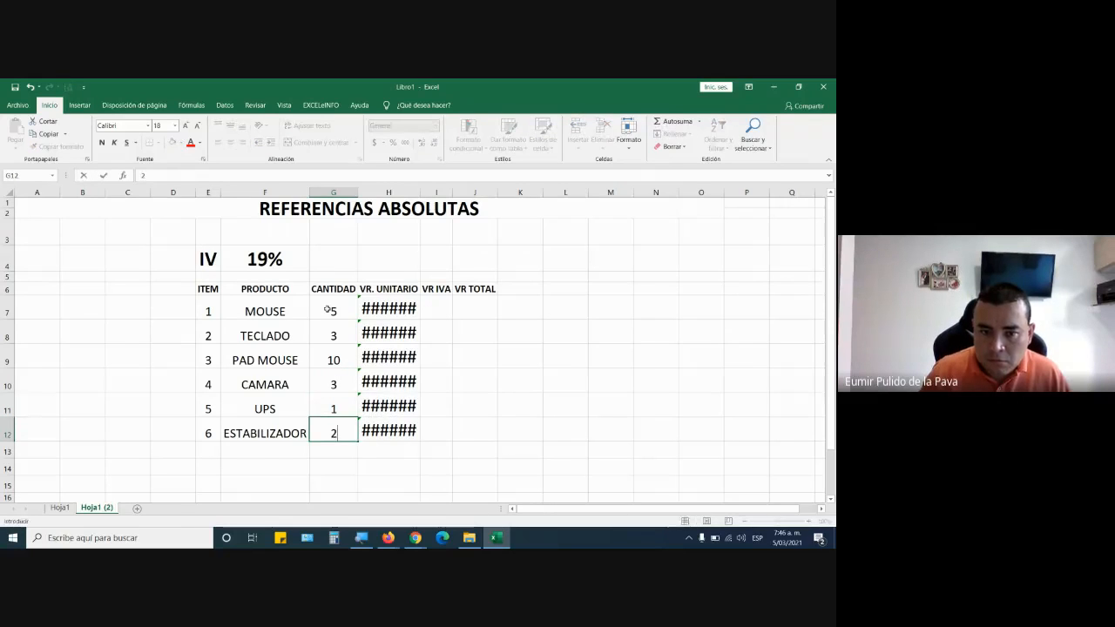
key(Return)
Widen the VR. UNITARIO column and enter the unit prices 15000, 25000 and 10000 in H7:H9.
click(388, 192)
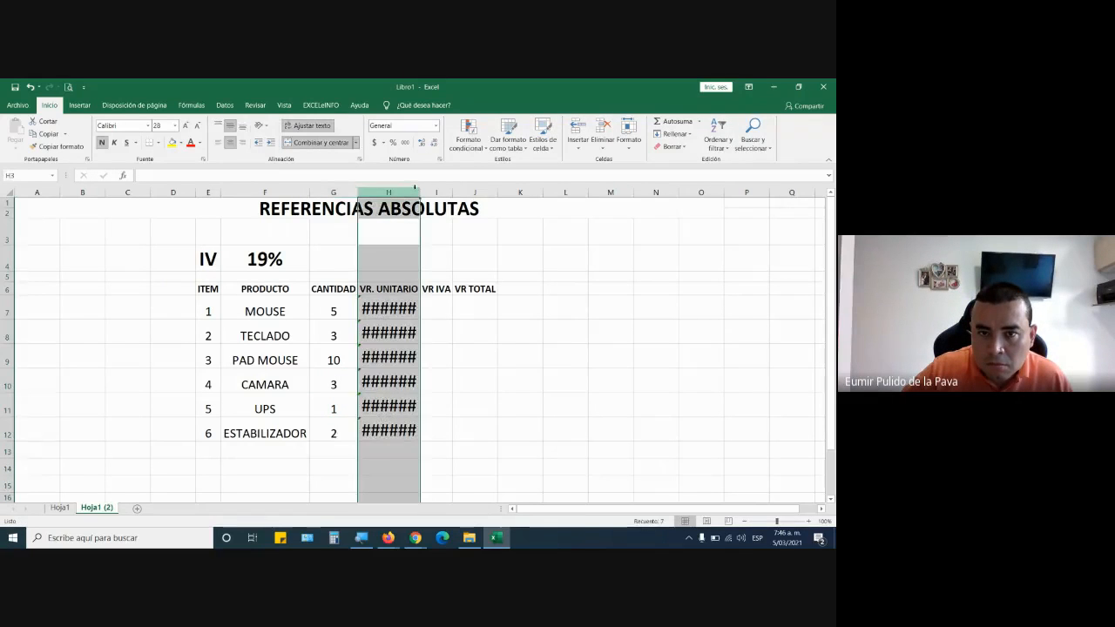
drag(420, 192, 496, 191)
click(433, 314)
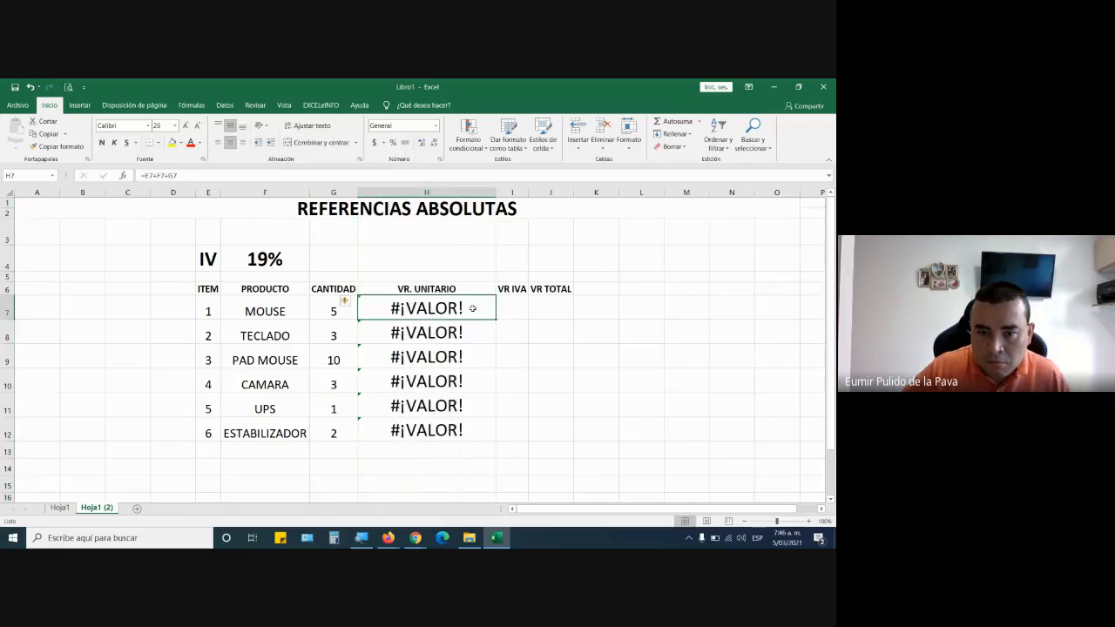
text(1500)
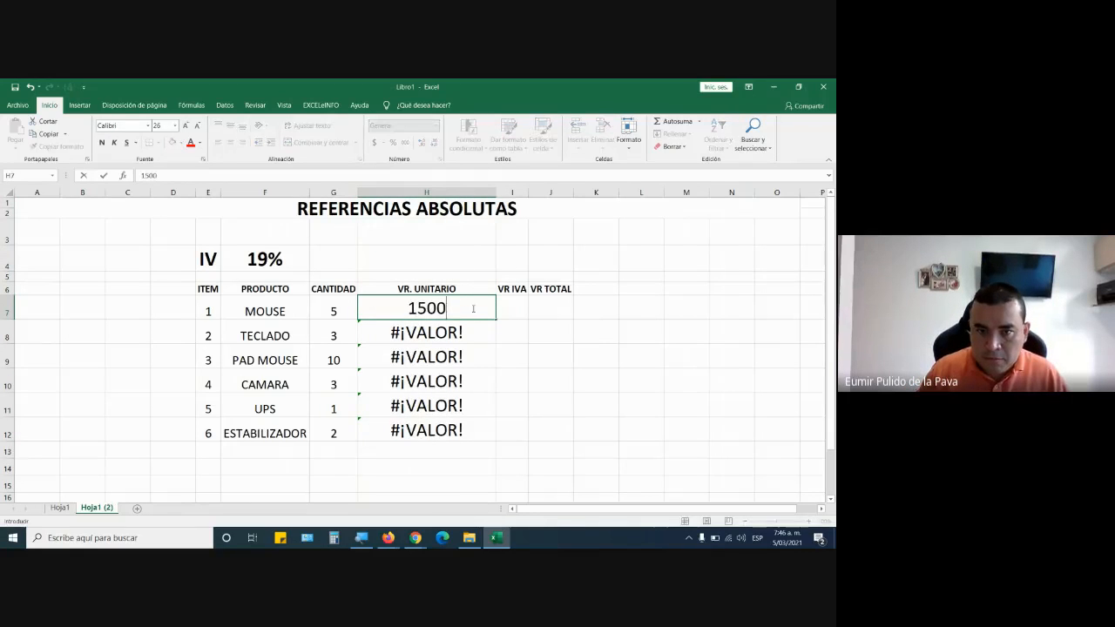
text(0)
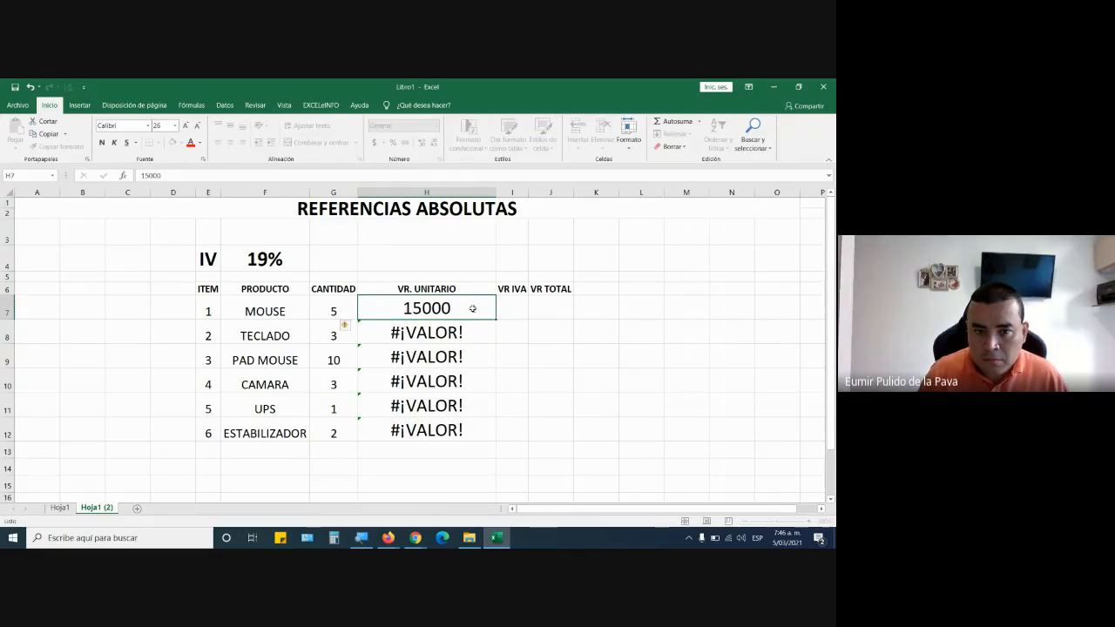
key(Return)
text(25000)
key(Return)
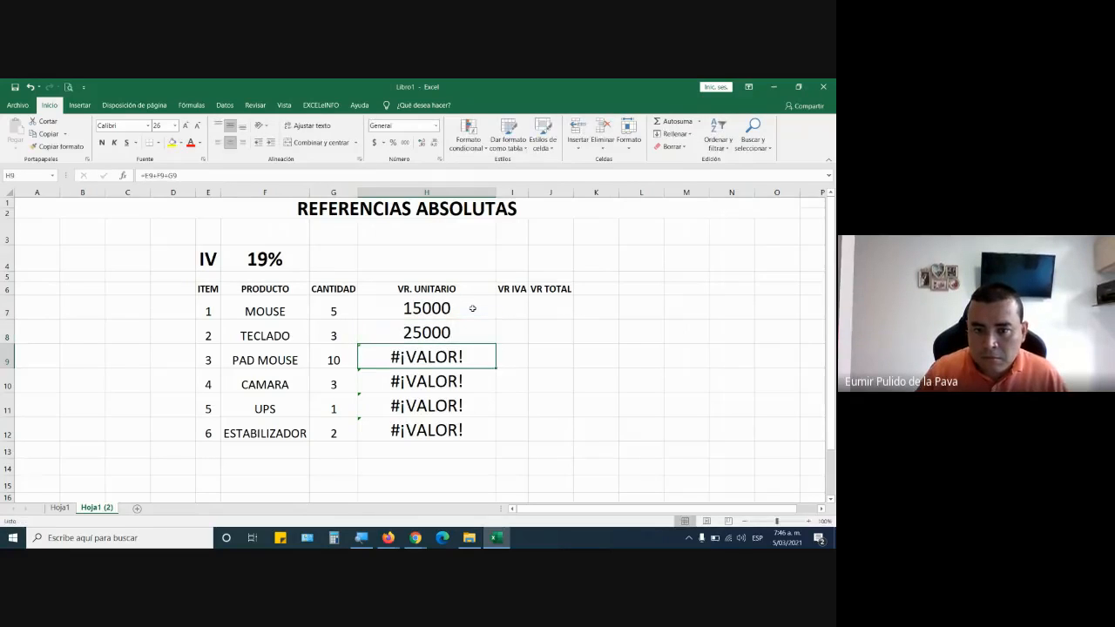
text(10000)
key(Return)
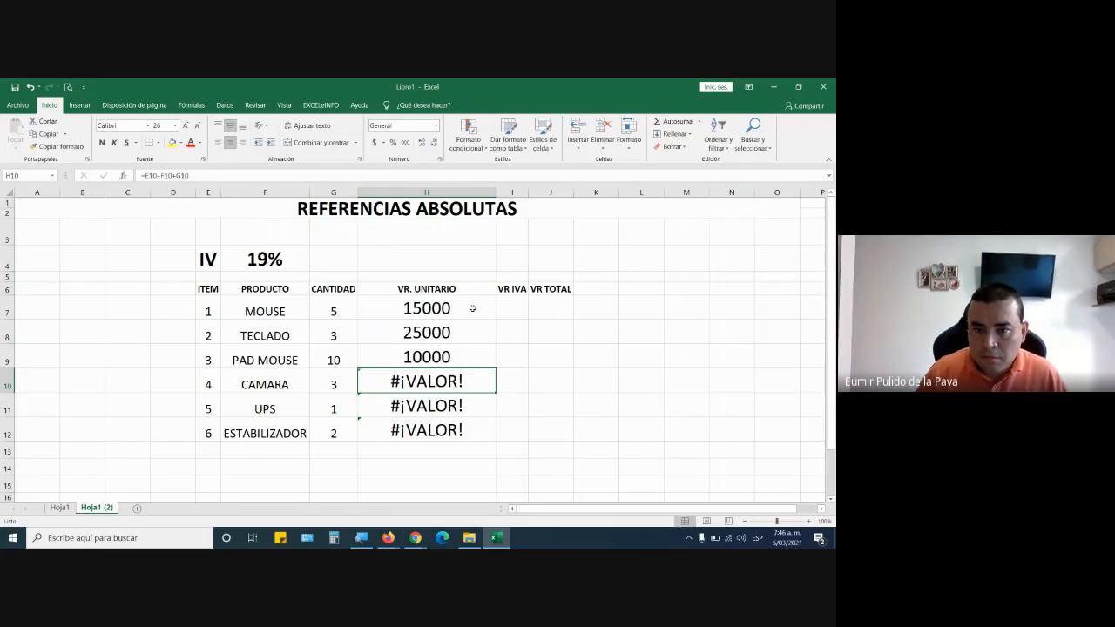
Enter the unit prices 75000, 150000 and 50000 in H10:H12.
text(75000)
key(Return)
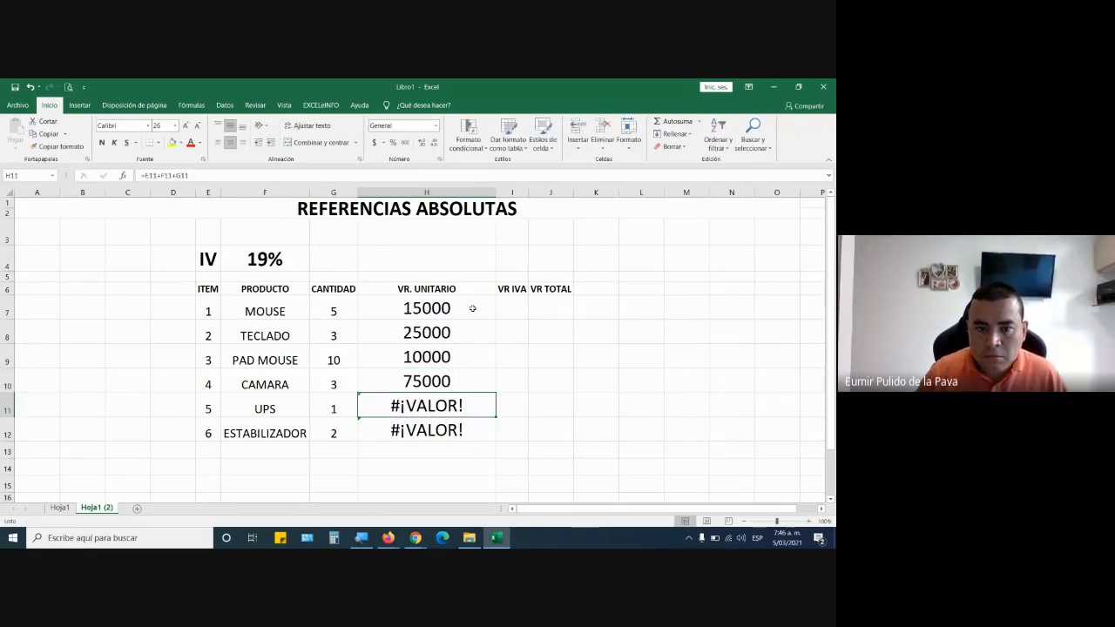
text(150000)
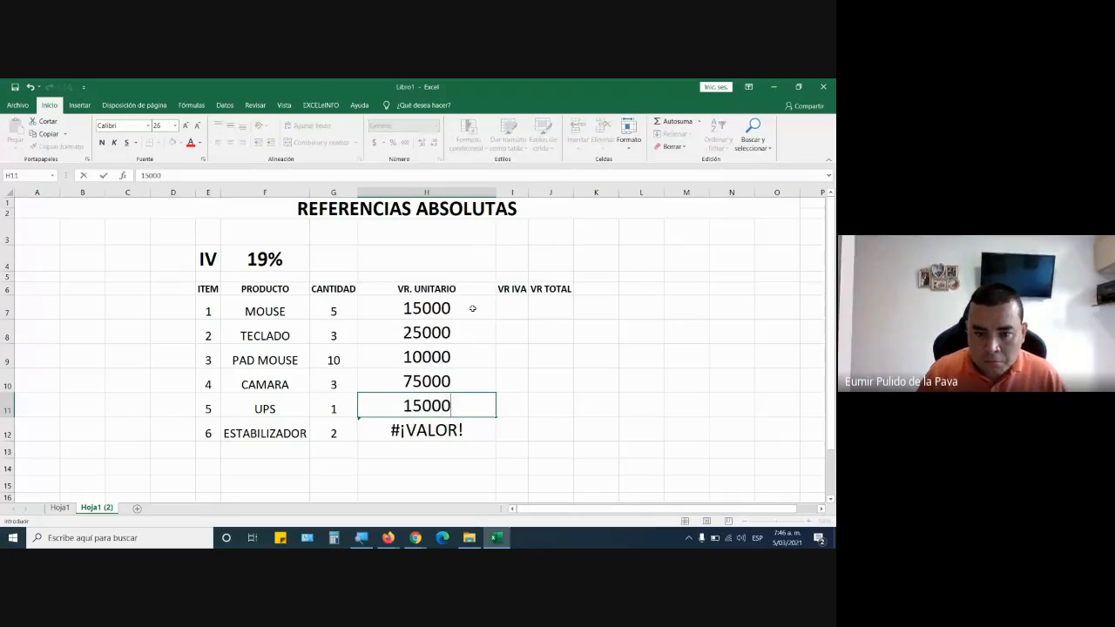
key(Return)
text(50)
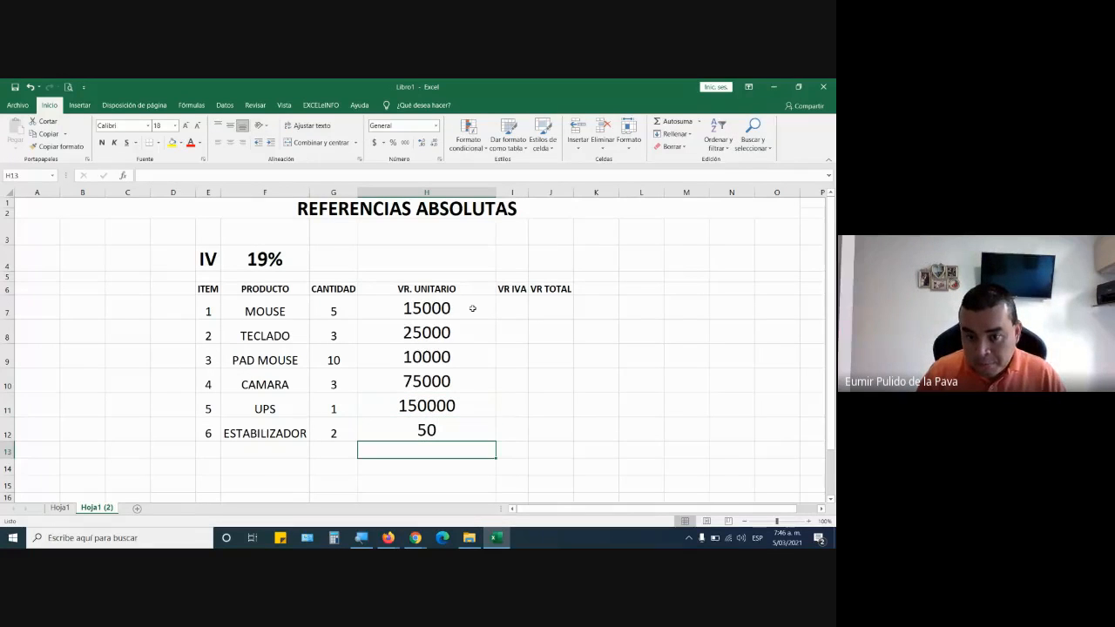
key(Return)
key(Up)
text(50000)
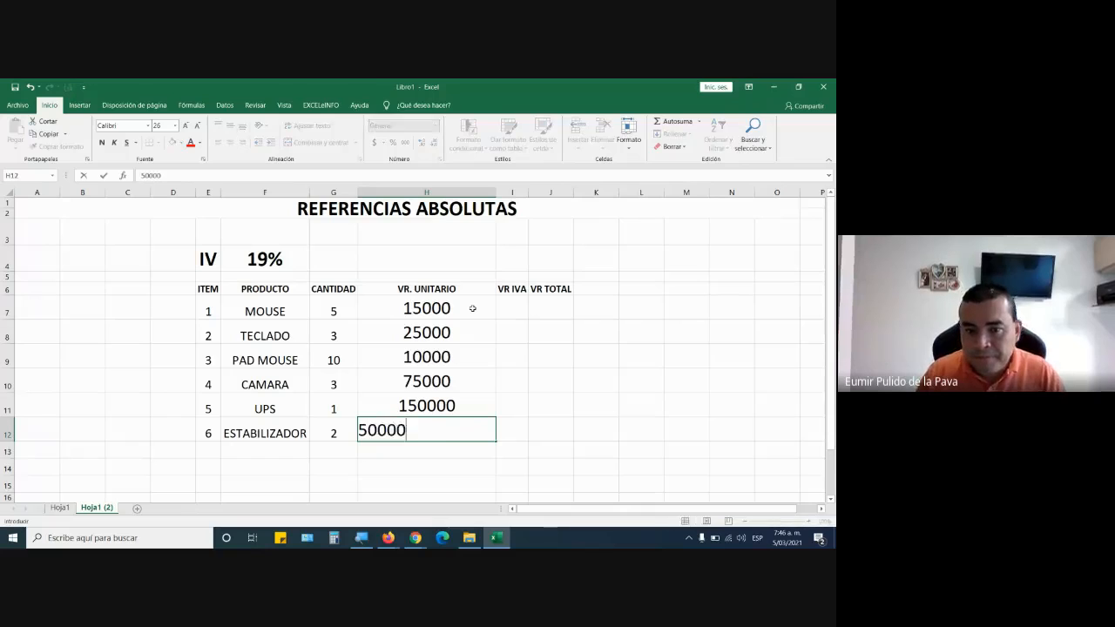
key(Return)
Format H7:J12 as accounting currency without decimals, narrow the VR. UNITARIO column and widen the VR IVA column.
drag(445, 305, 558, 434)
click(372, 143)
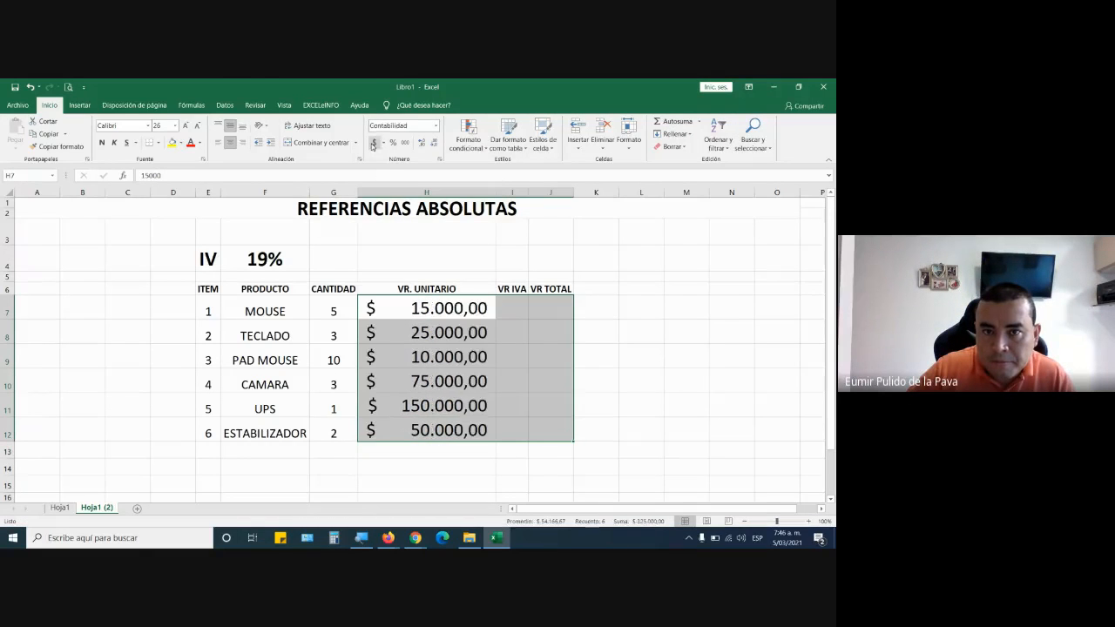
click(433, 143)
click(433, 143)
drag(529, 193, 475, 192)
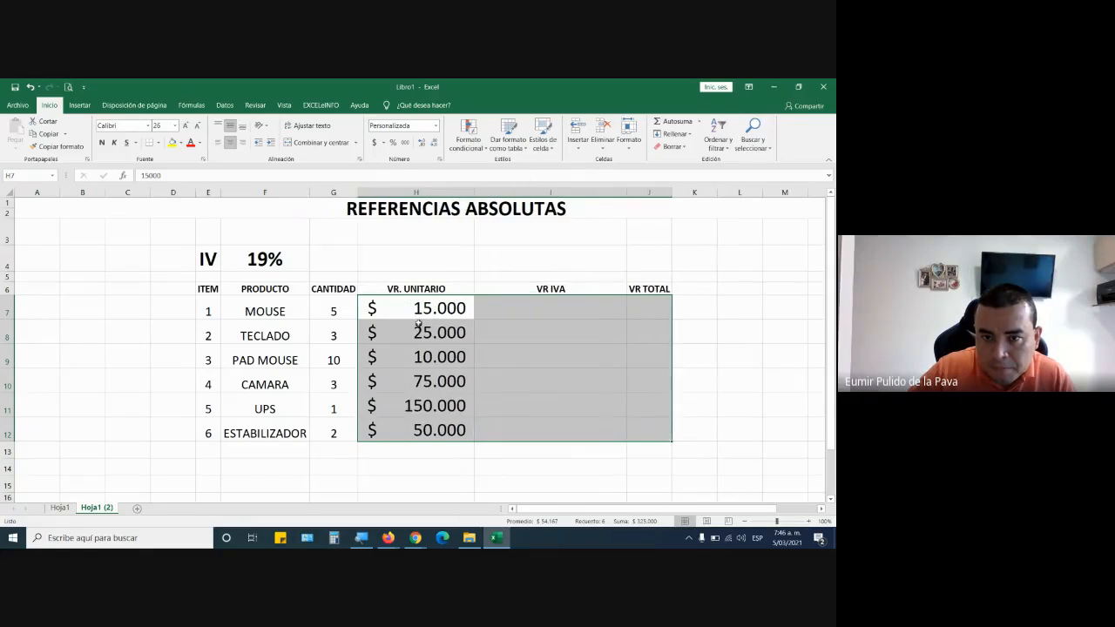
Reduce the font size of the VR. UNITARIO values in H7:H12.
drag(427, 310, 419, 423)
click(418, 422)
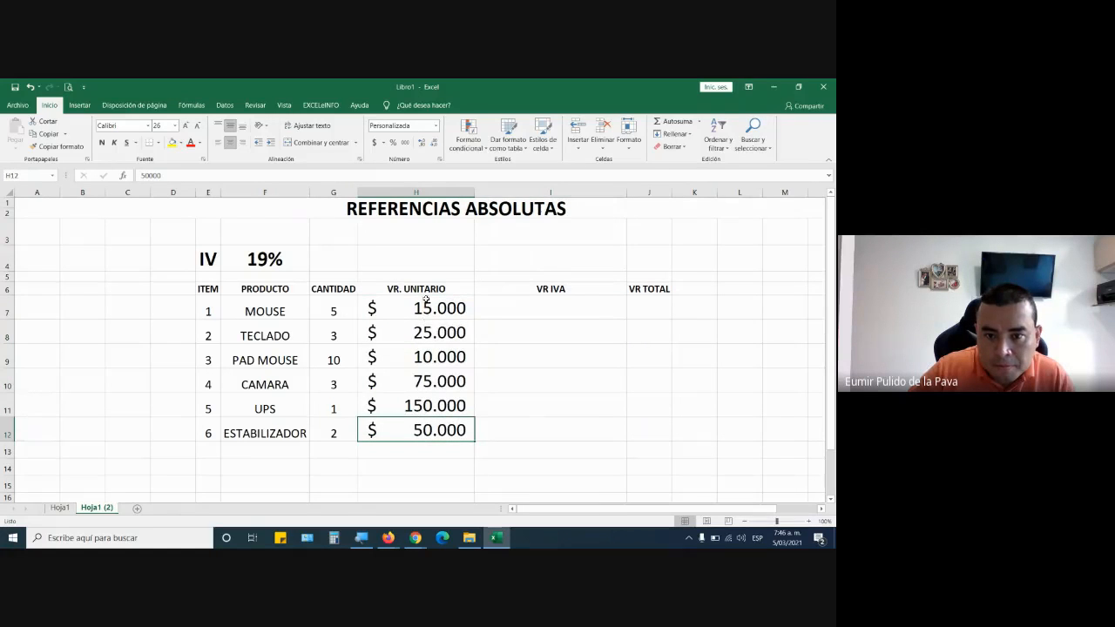
drag(426, 300, 423, 428)
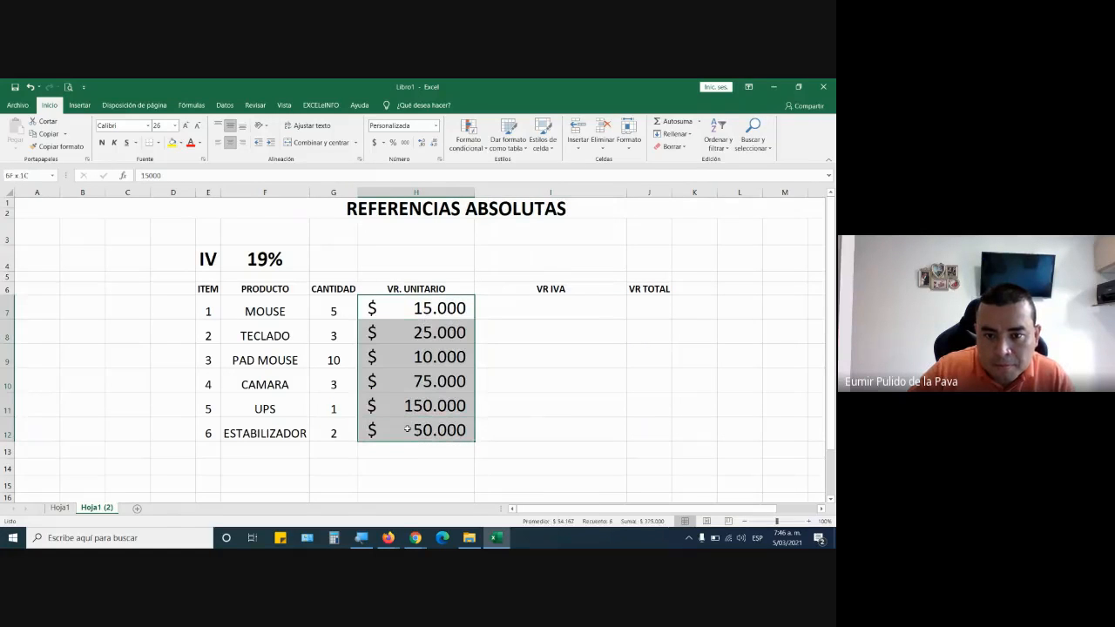
click(199, 127)
click(199, 127)
click(200, 127)
Increase the font size of cell I7 to 22 and widen the VR IVA column.
click(509, 307)
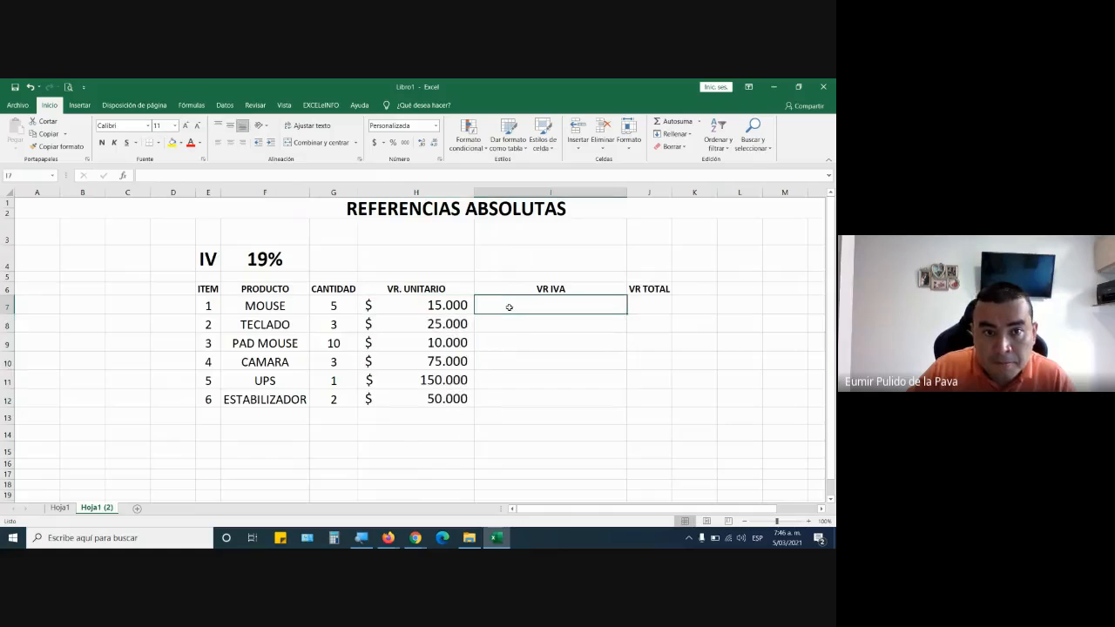
click(185, 126)
click(186, 127)
click(185, 126)
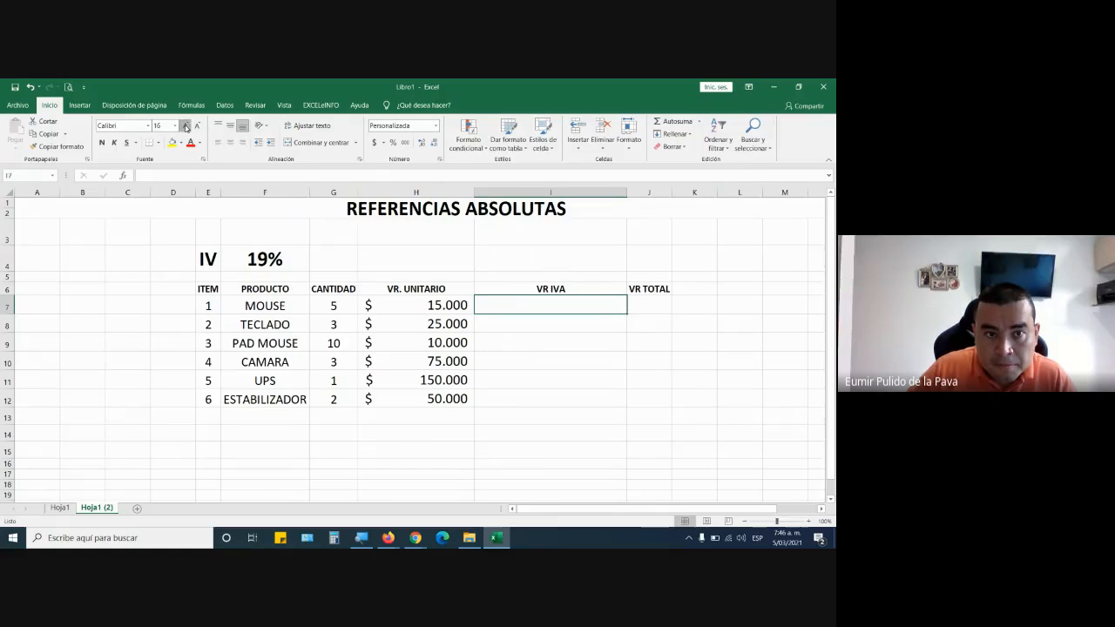
click(185, 127)
click(185, 127)
click(185, 127)
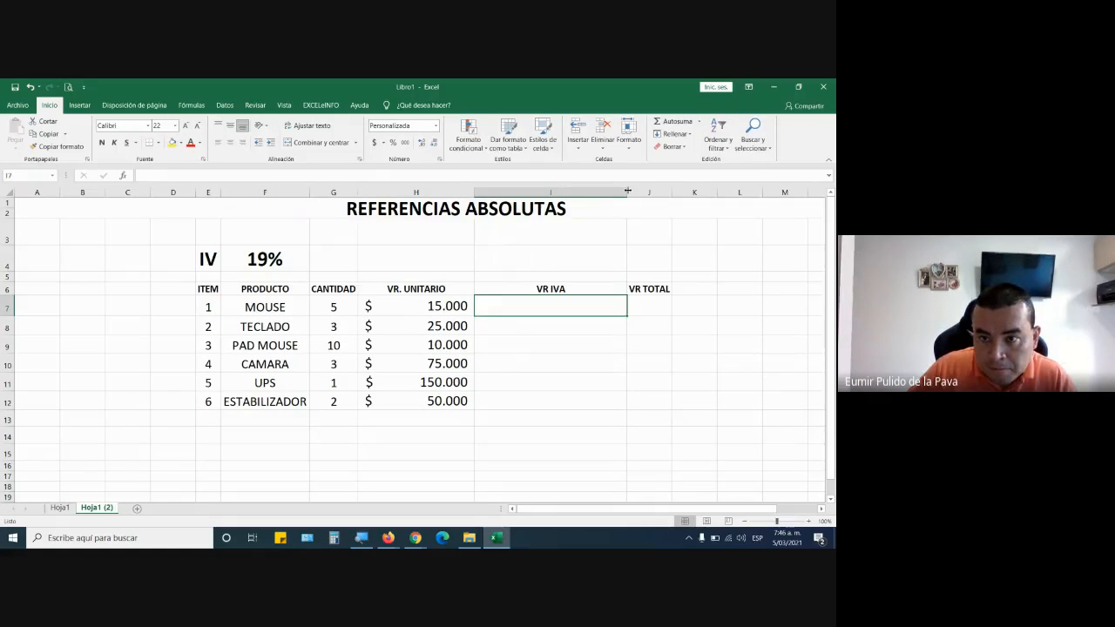
drag(628, 190, 678, 191)
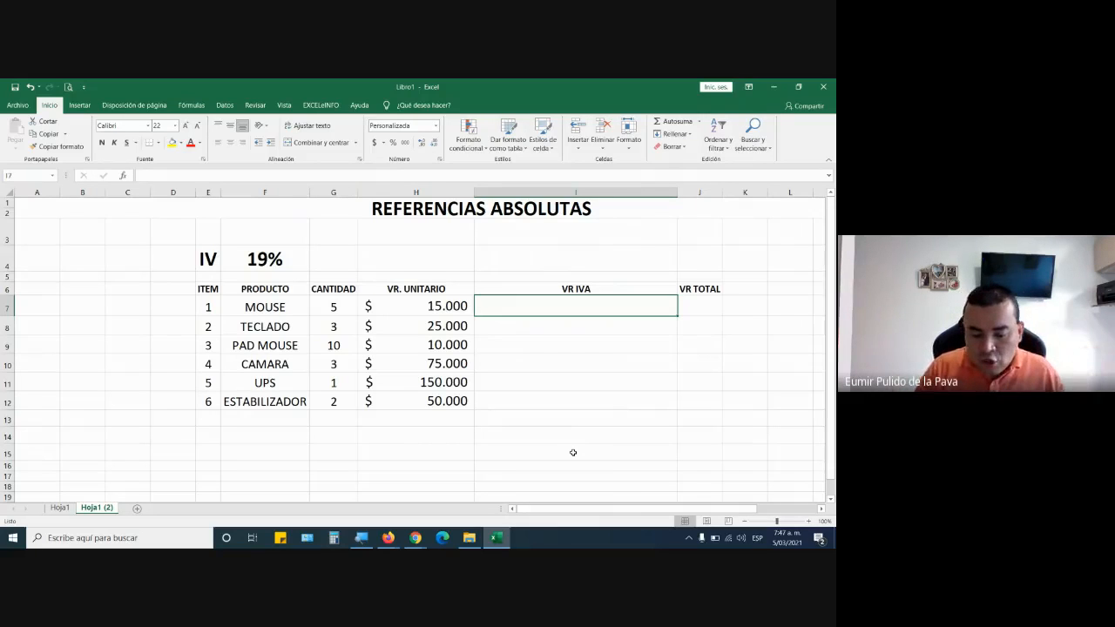
Start a formula in I7, switch to Google Meet to toggle the microphone, and return to the Excel sheet.
text(=)
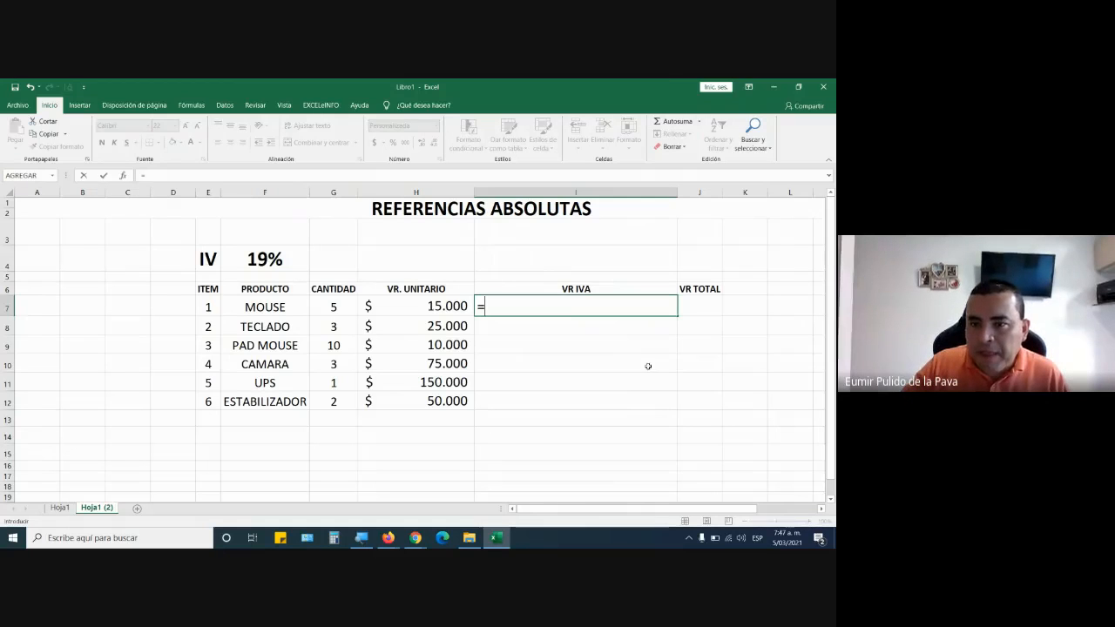
click(416, 537)
click(372, 509)
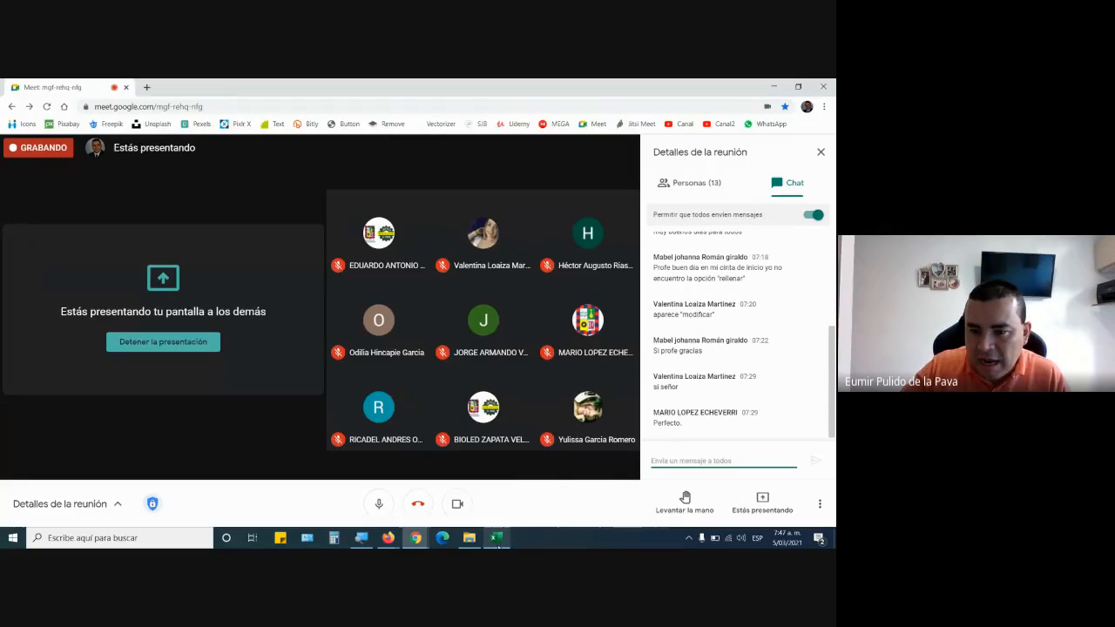
click(495, 538)
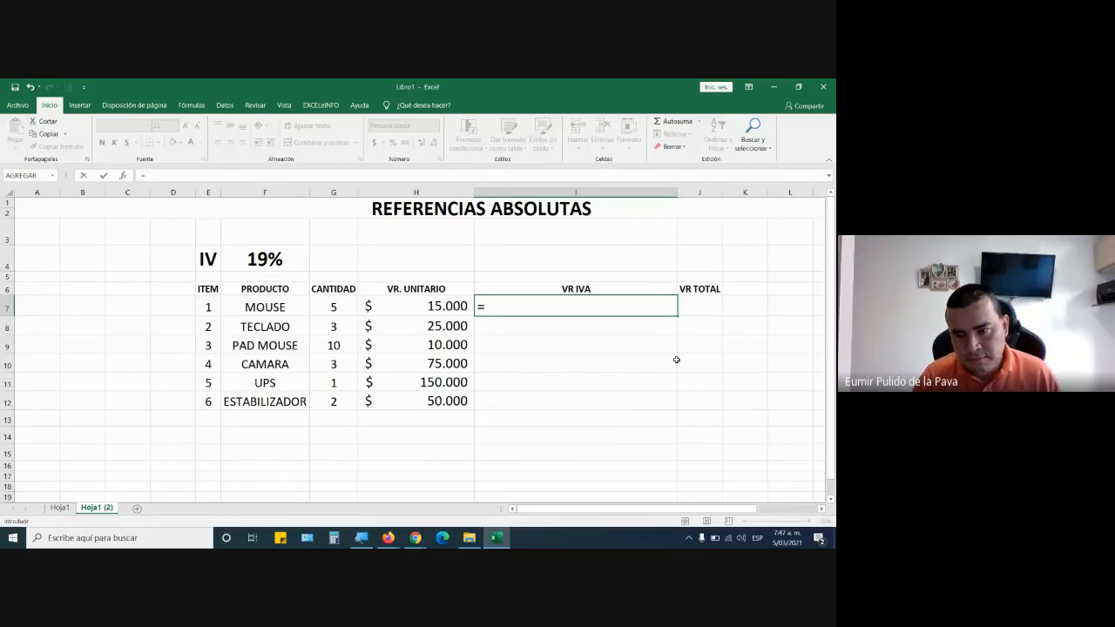
key(alt+Tab)
key(alt+Tab)
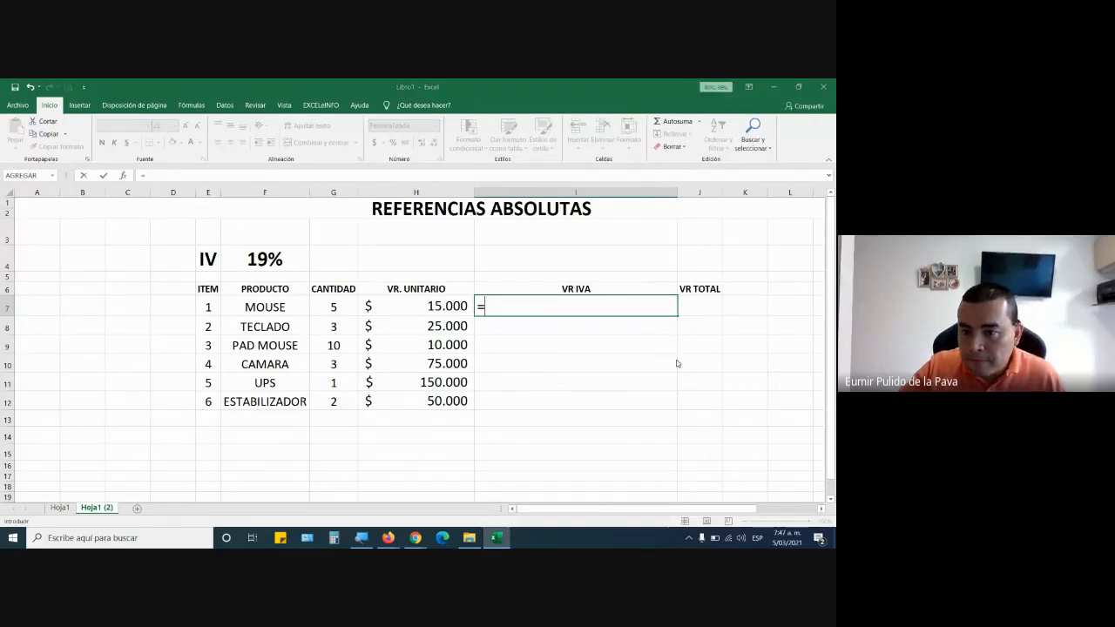
key(alt+Tab)
key(alt+Tab)
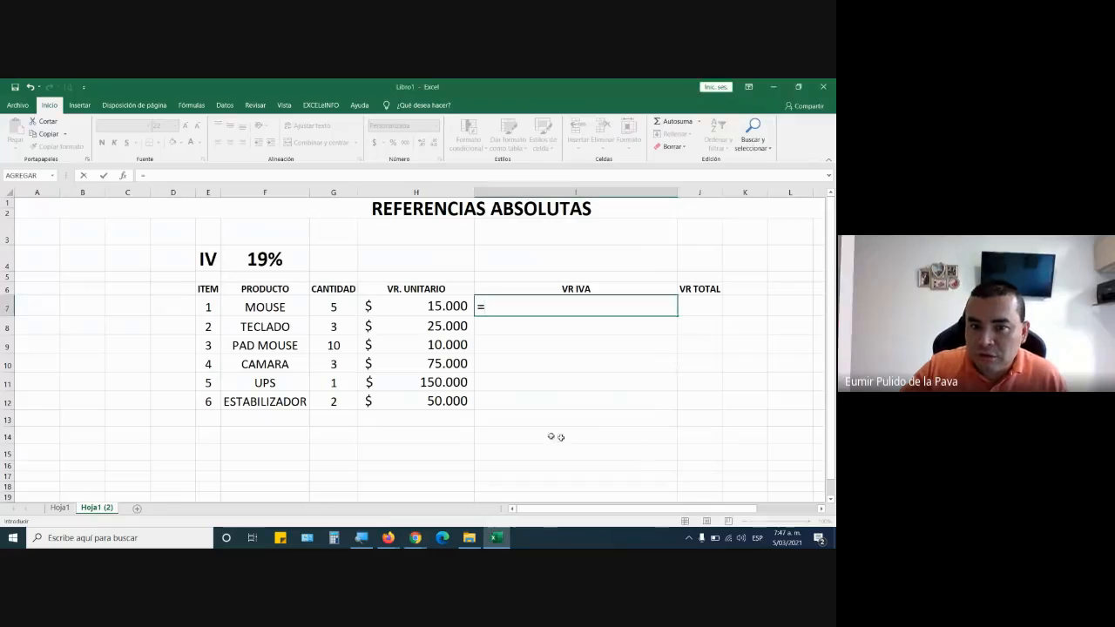
Complete the VR IVA formula in I7 as =G7*H7*19%.
click(332, 307)
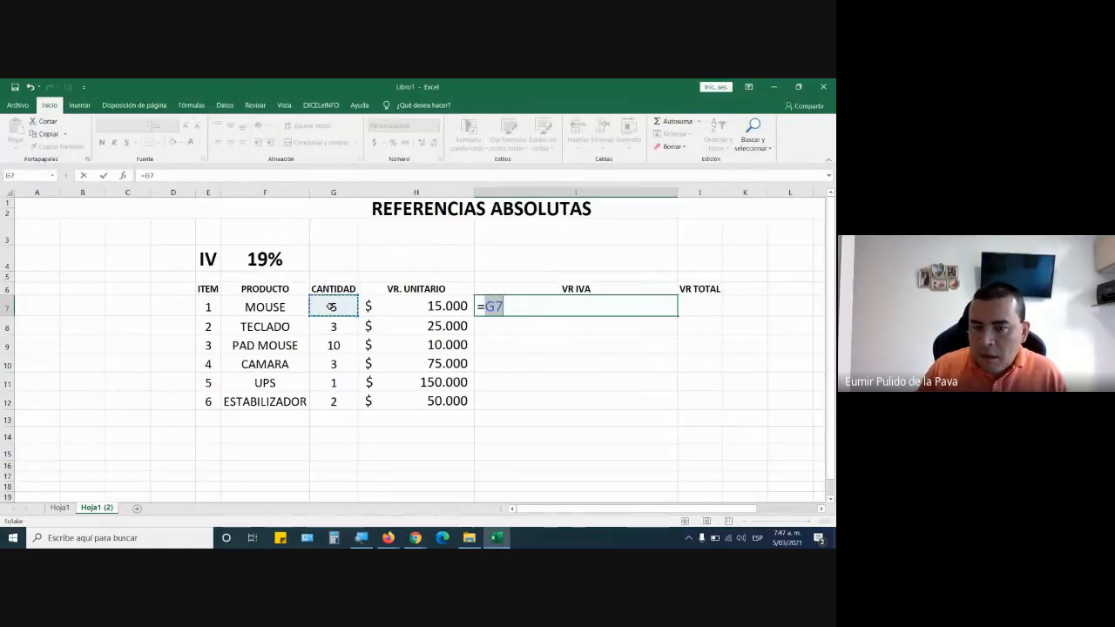
text(*)
click(418, 305)
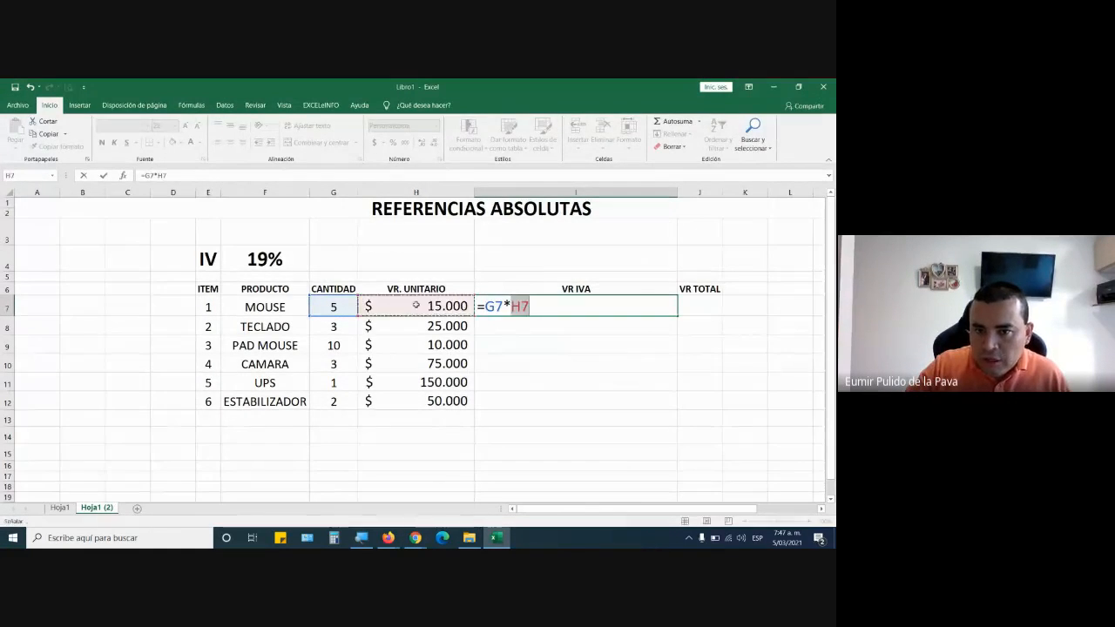
text(*)
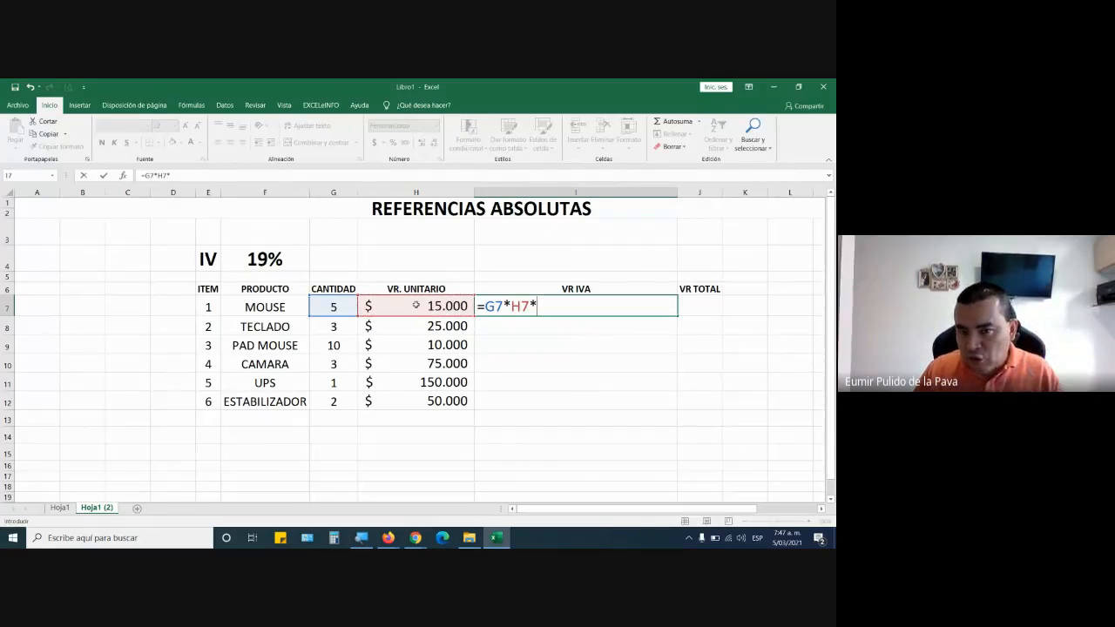
text(19%)
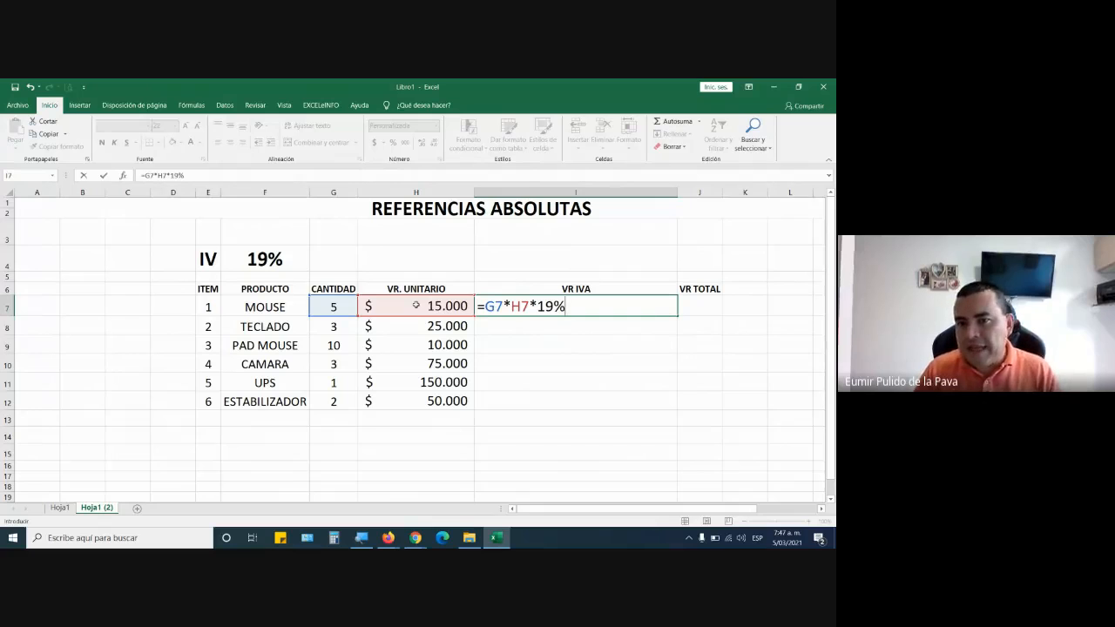
key(Return)
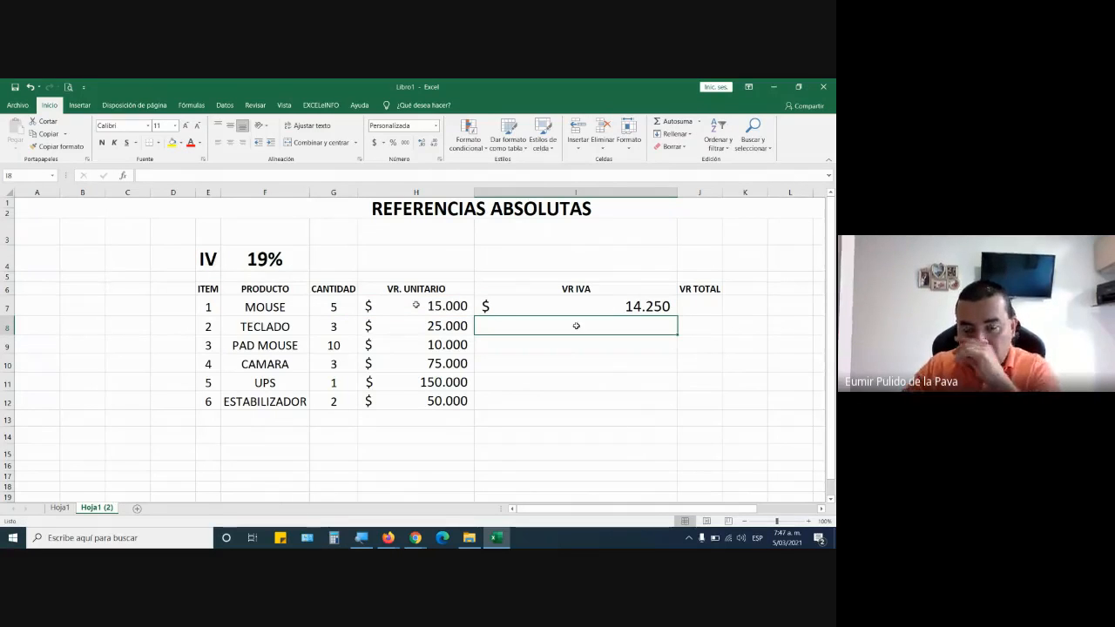
click(649, 304)
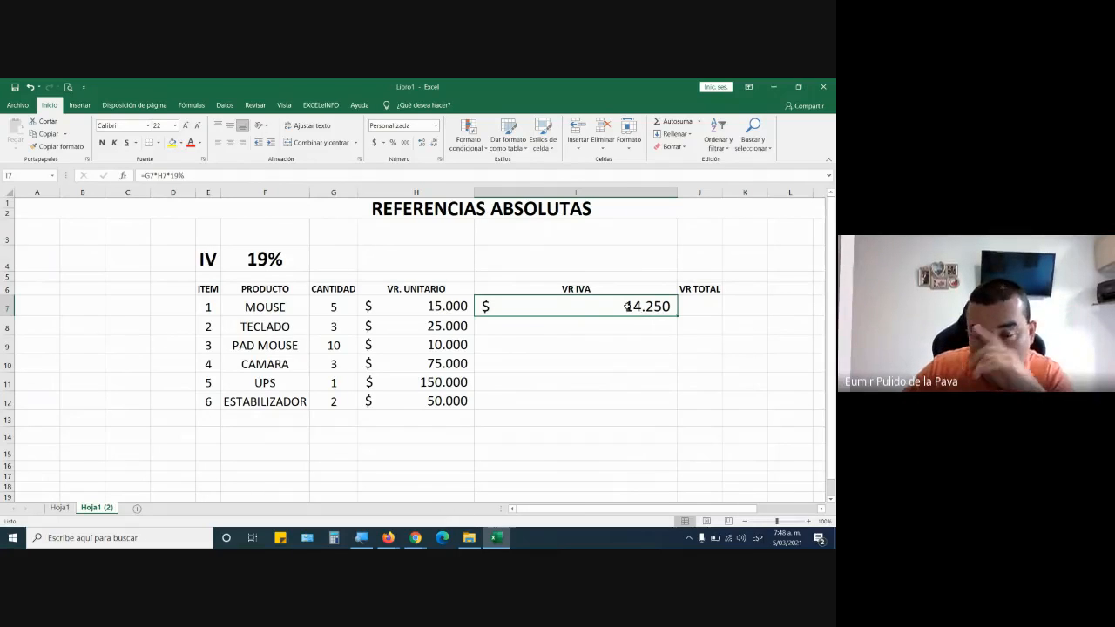
click(589, 332)
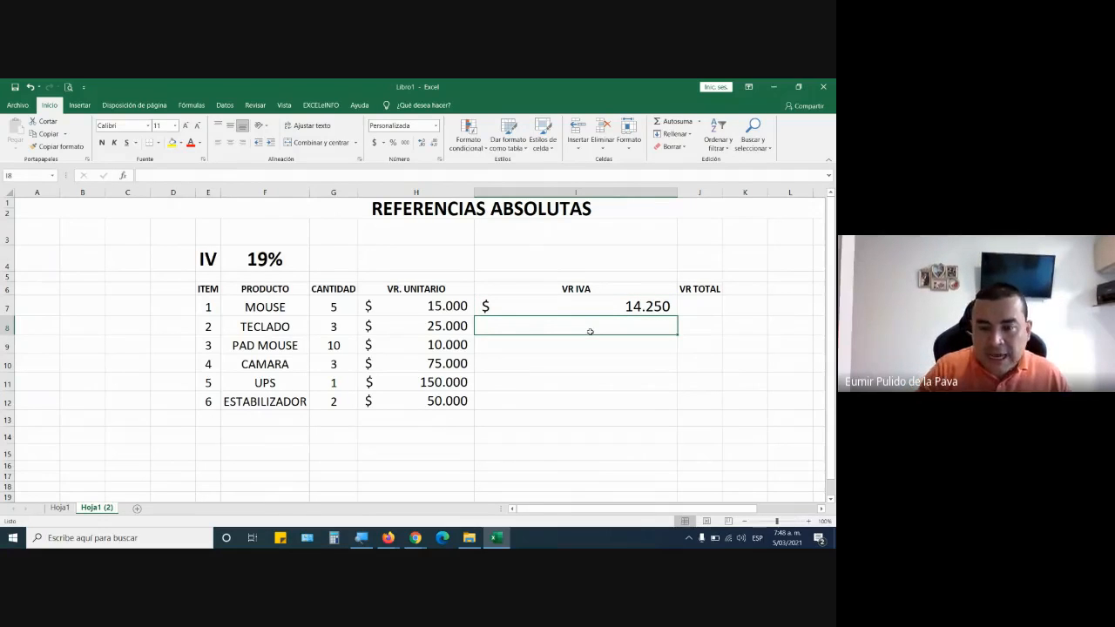
text(=)
key(Escape)
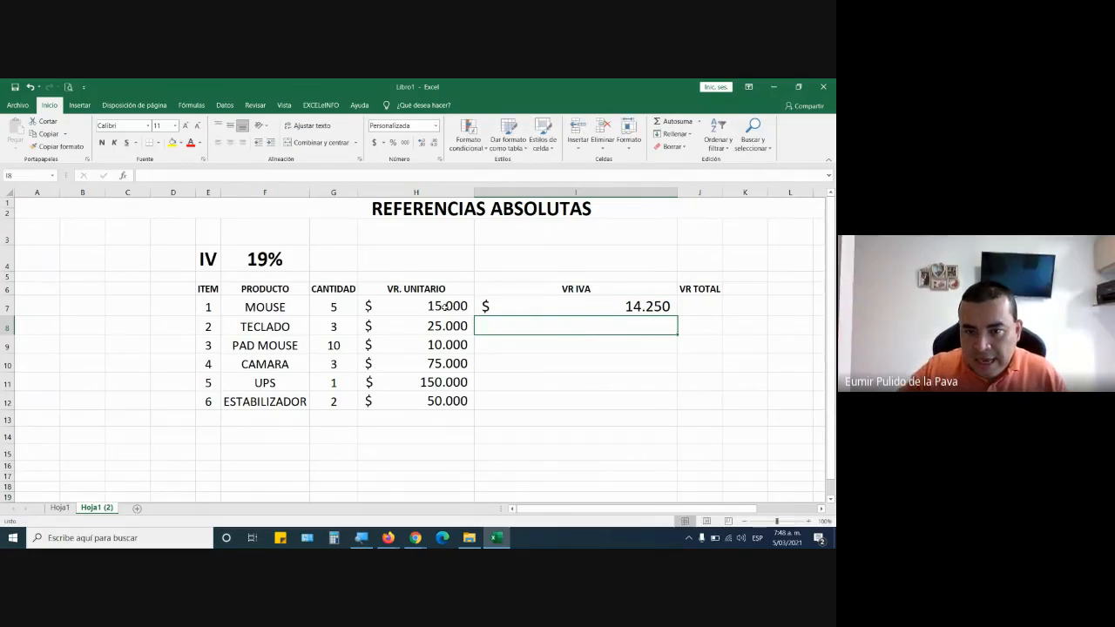
Copy the formatting of I7 onto the remaining VR IVA cells I8:I12.
click(552, 310)
click(50, 148)
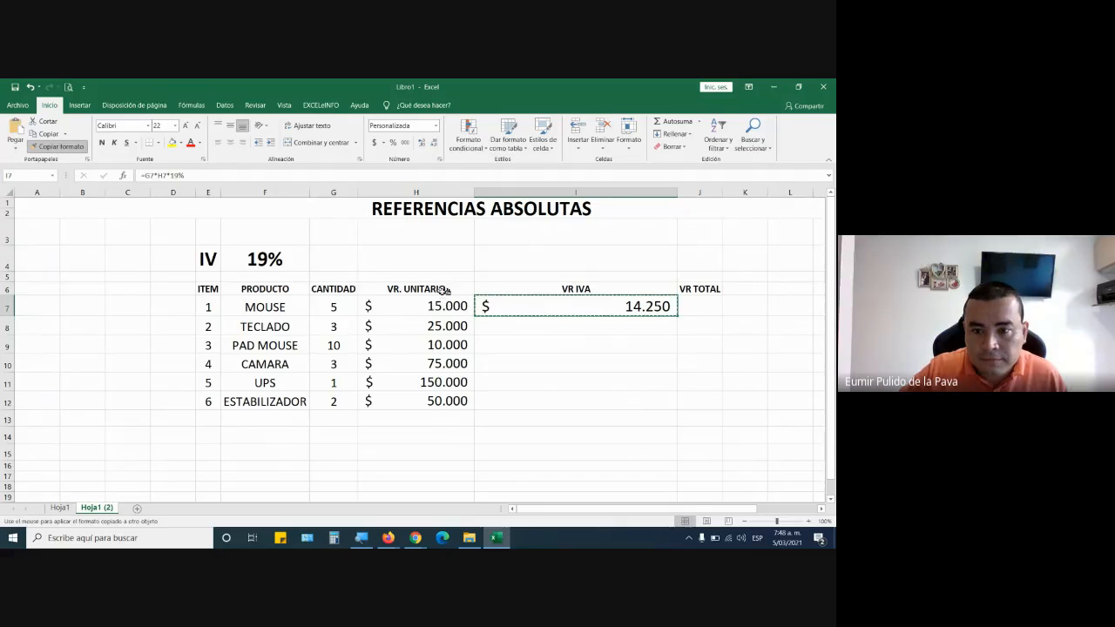
drag(508, 325, 515, 405)
Enter the VR IVA formula for TECLADO in I8 as =G8*H8*0,19.
click(517, 326)
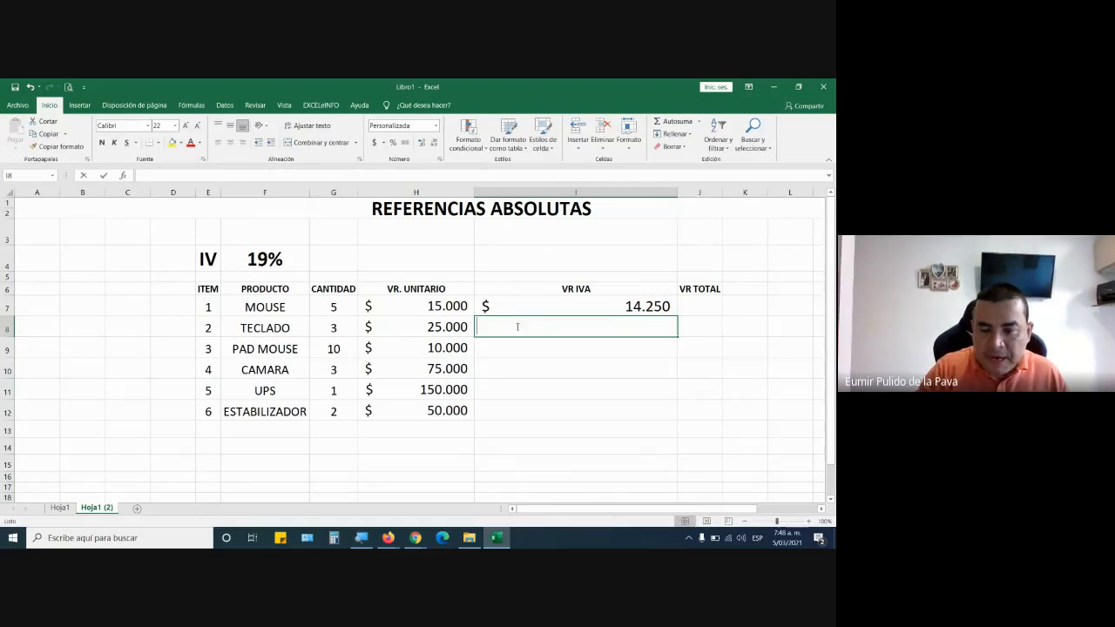
text(=)
click(336, 329)
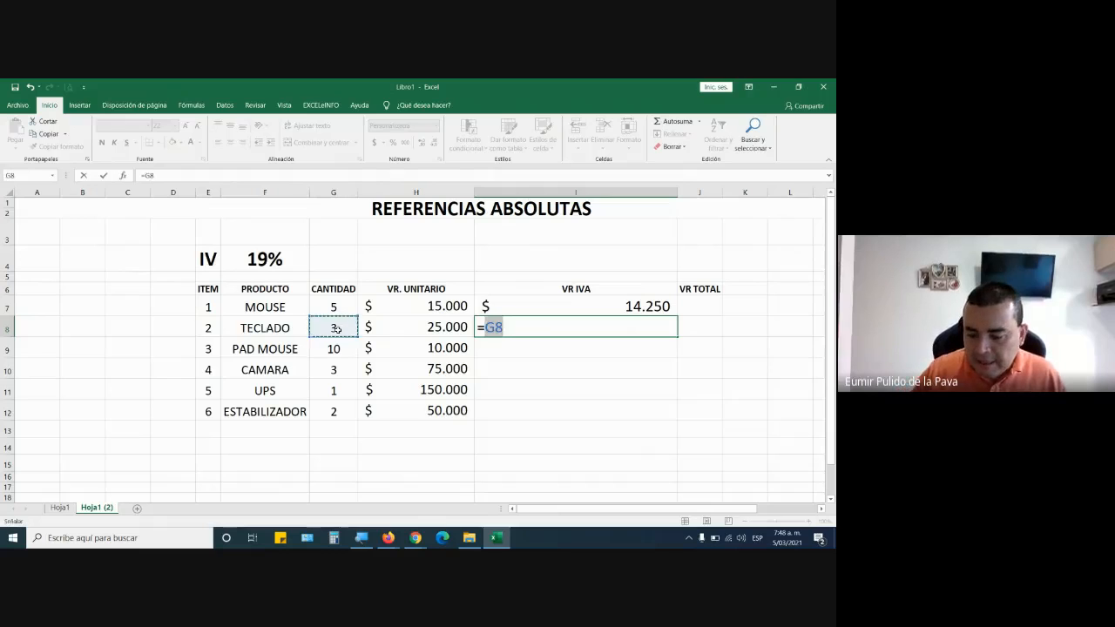
text(*)
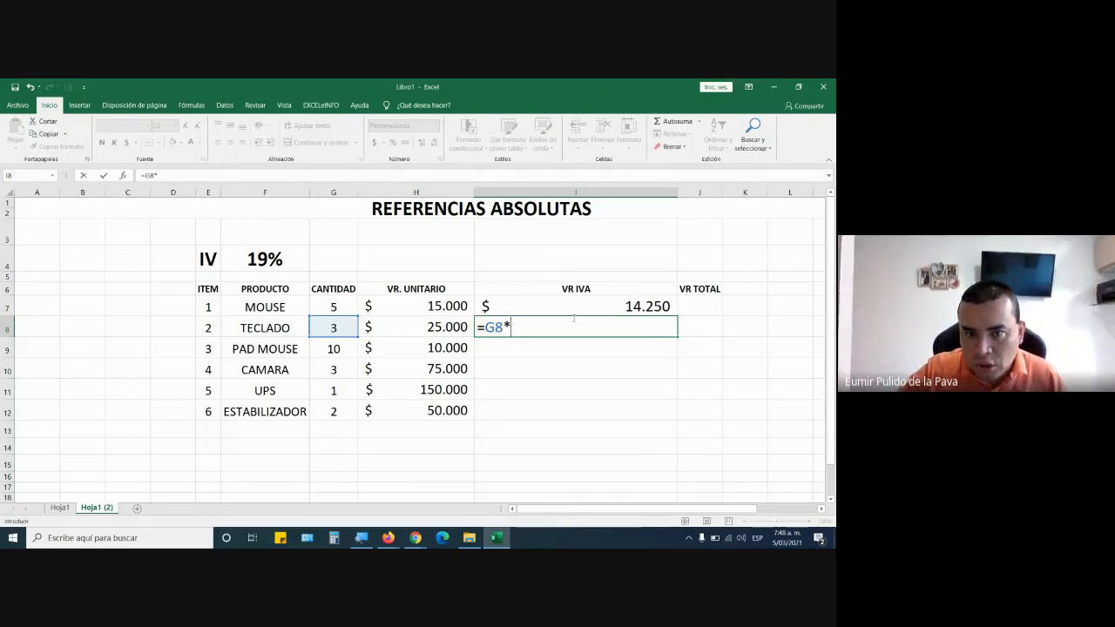
click(436, 323)
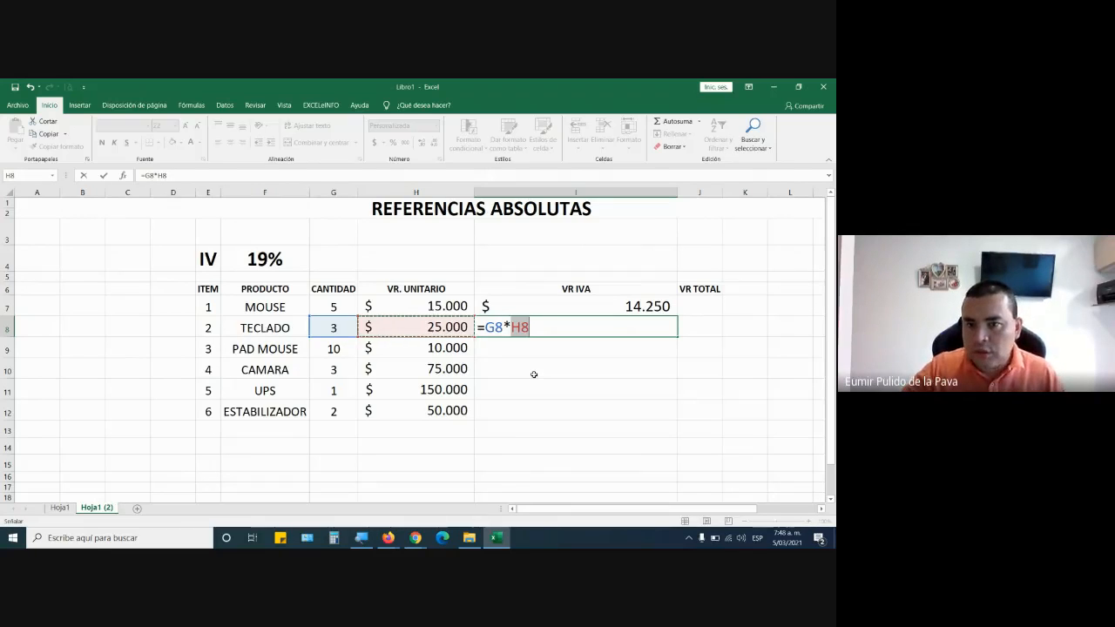
text(*0,19)
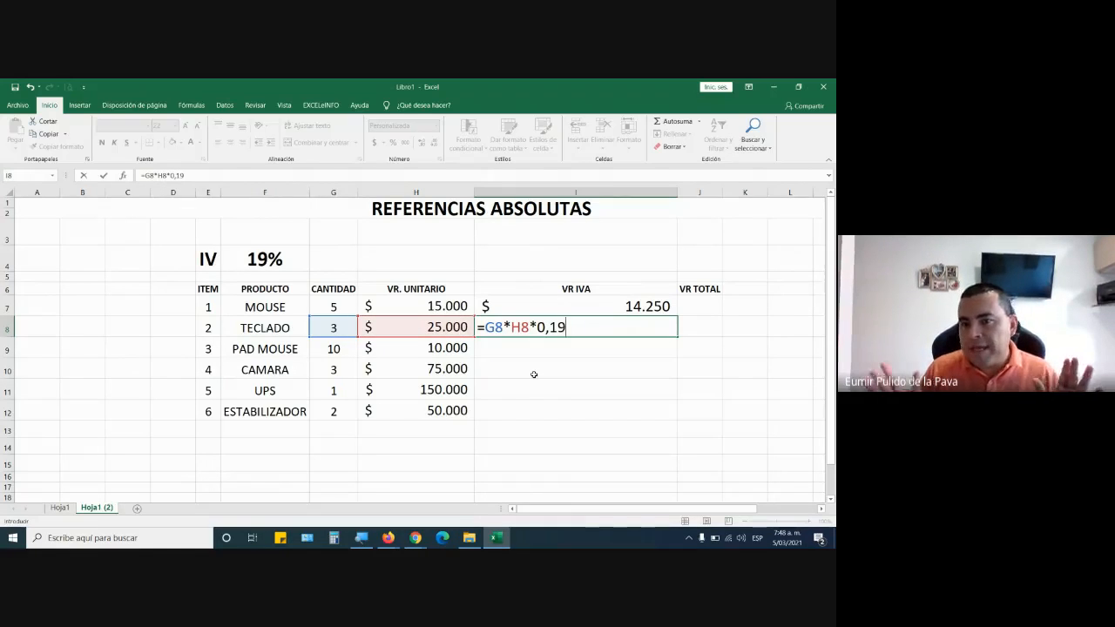
text(%)
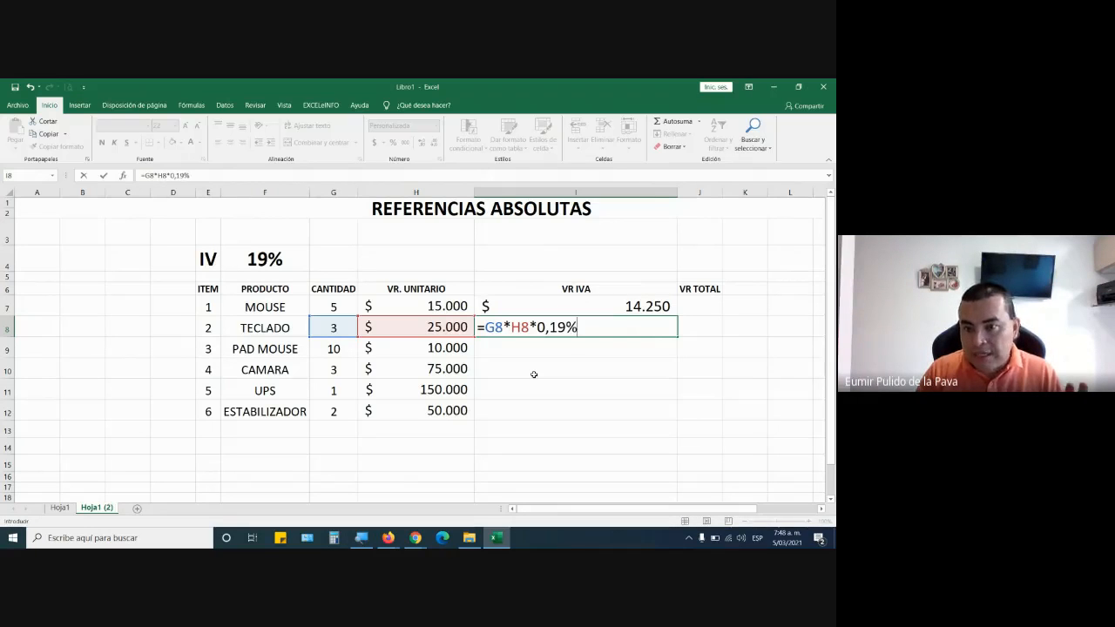
key(BackSpace)
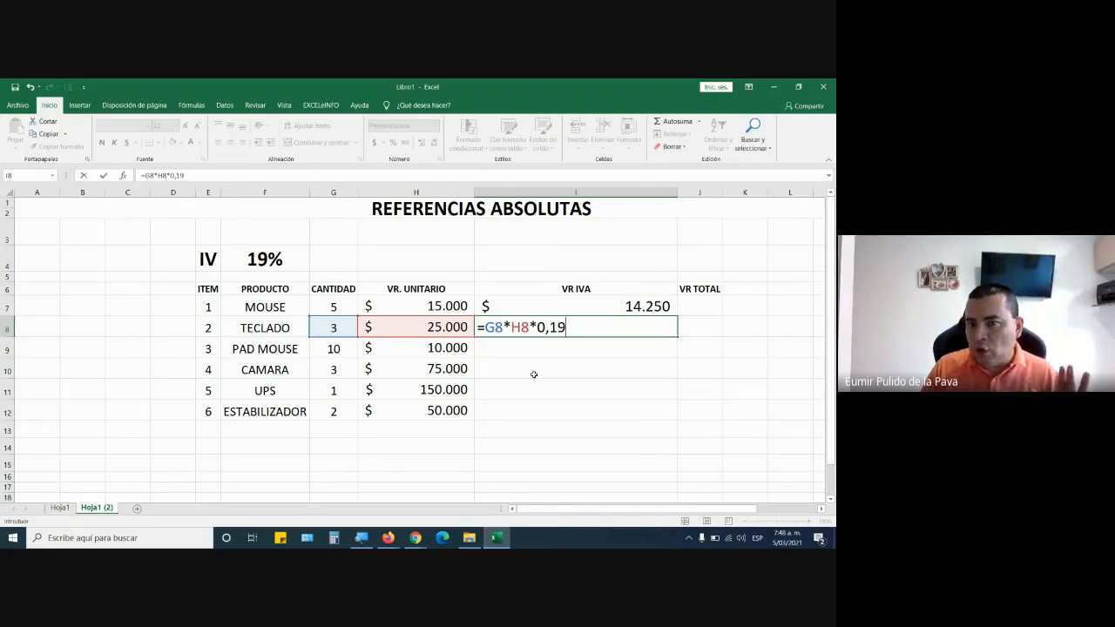
key(Return)
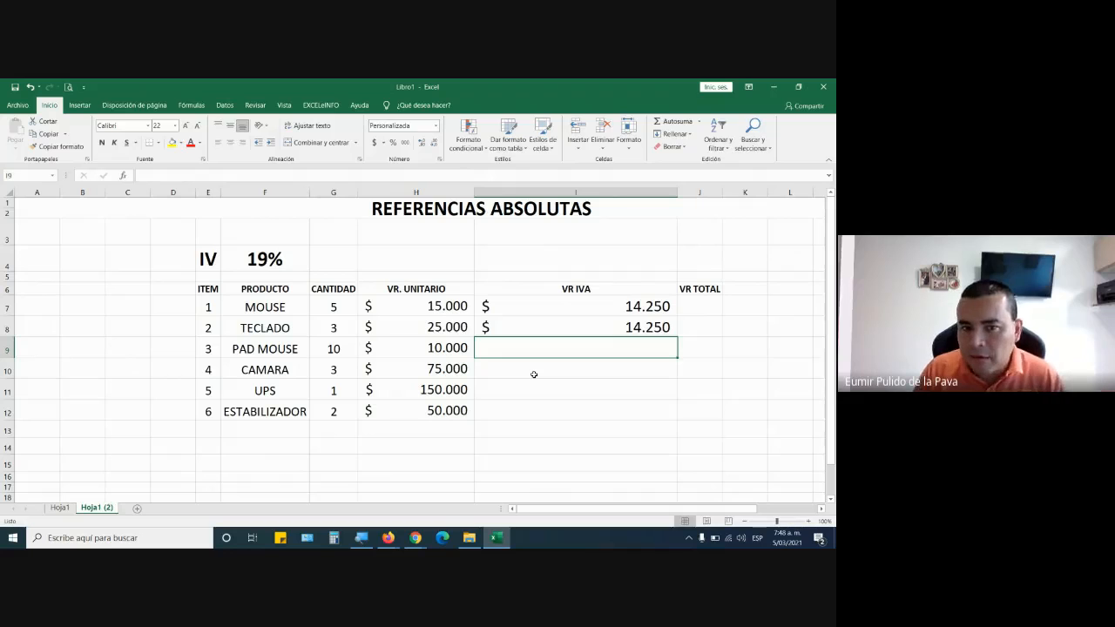
Compare the quantities, unit prices and VR IVA formulas of the MOUSE and TECLADO rows.
key(Up)
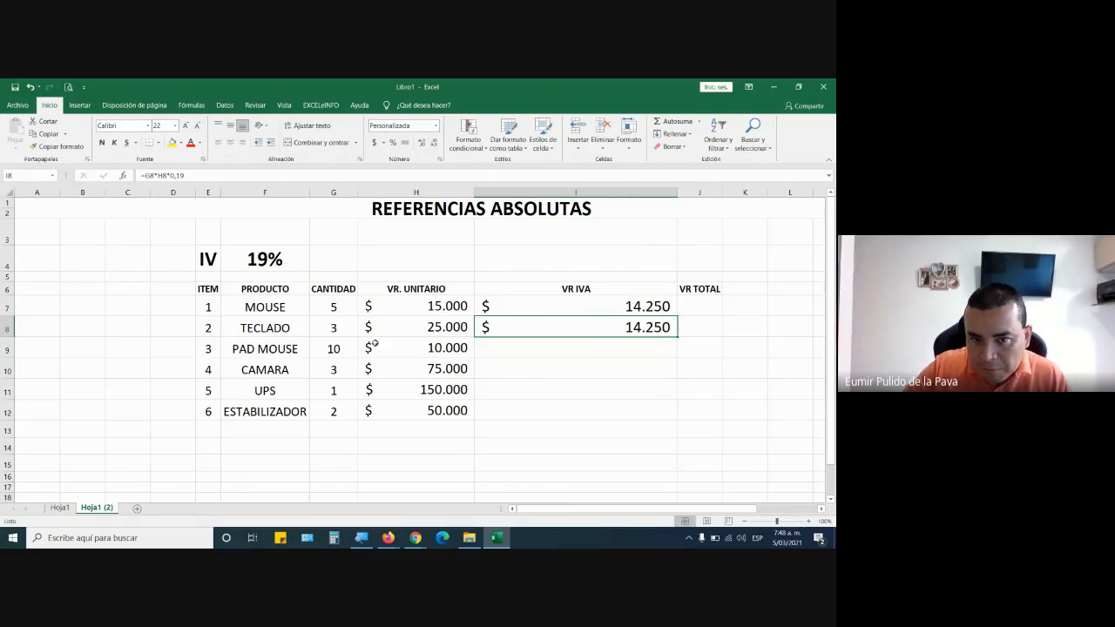
drag(333, 305, 457, 305)
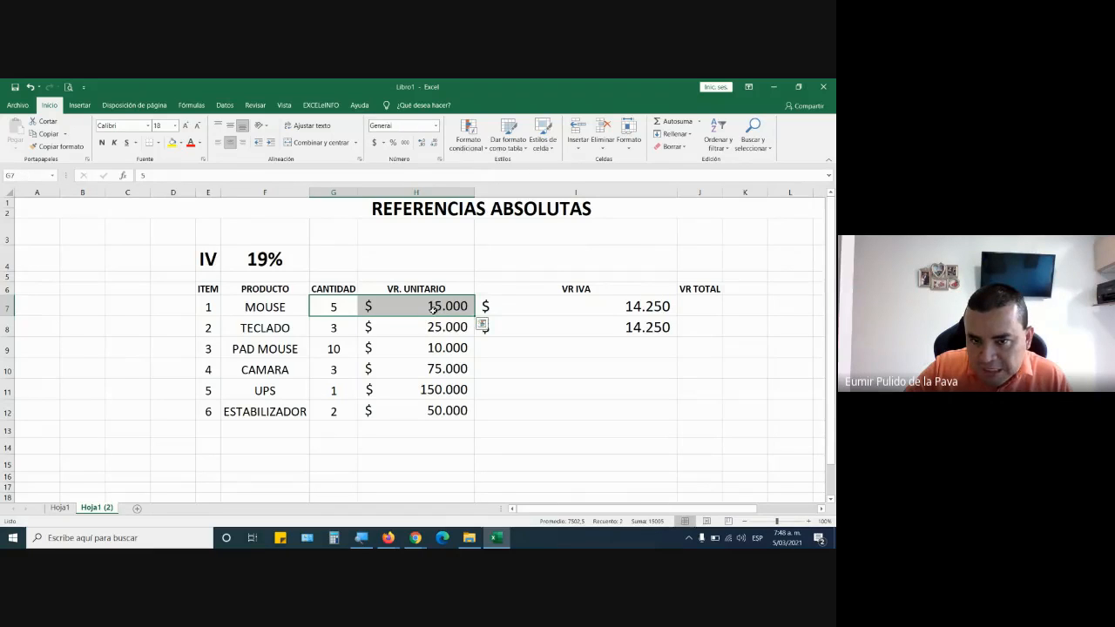
drag(344, 328, 427, 327)
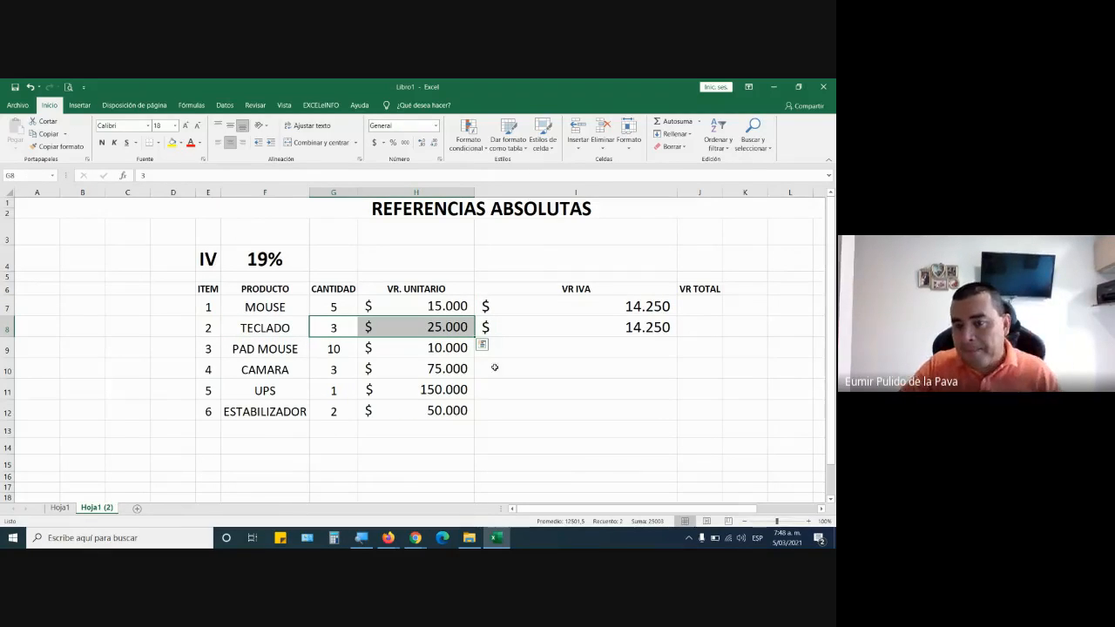
drag(625, 314, 583, 329)
click(571, 306)
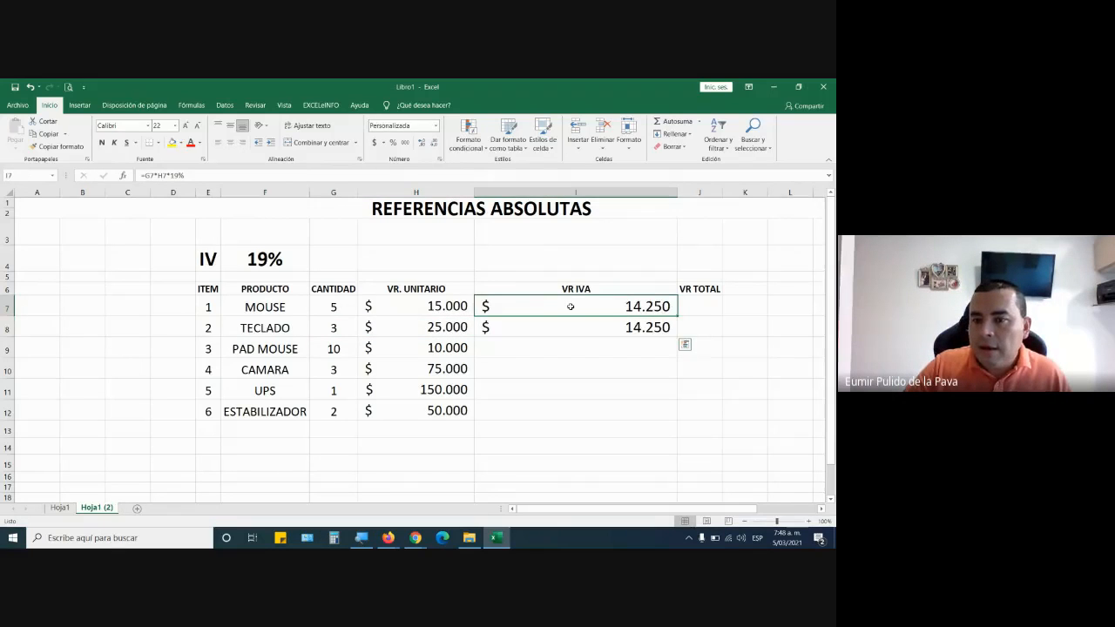
double_click(570, 306)
key(Return)
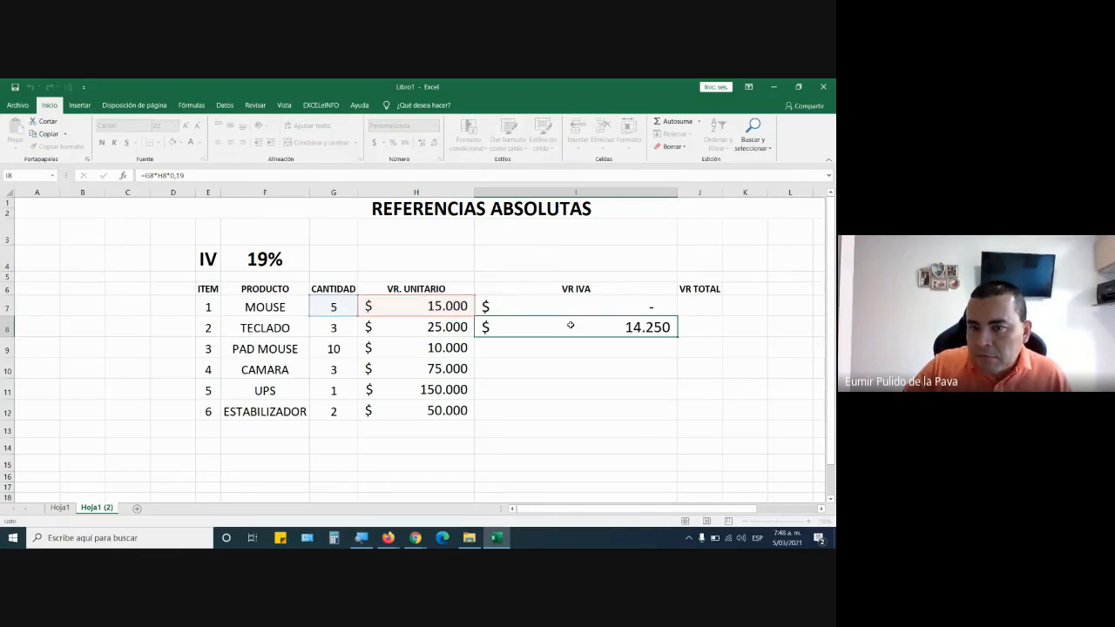
double_click(570, 327)
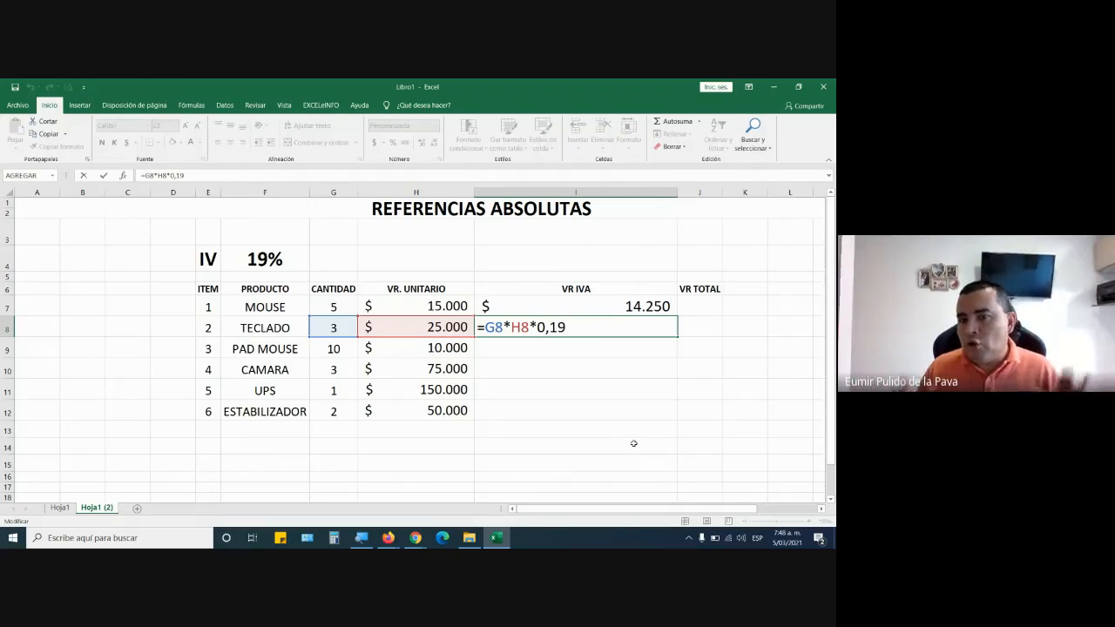
key(Return)
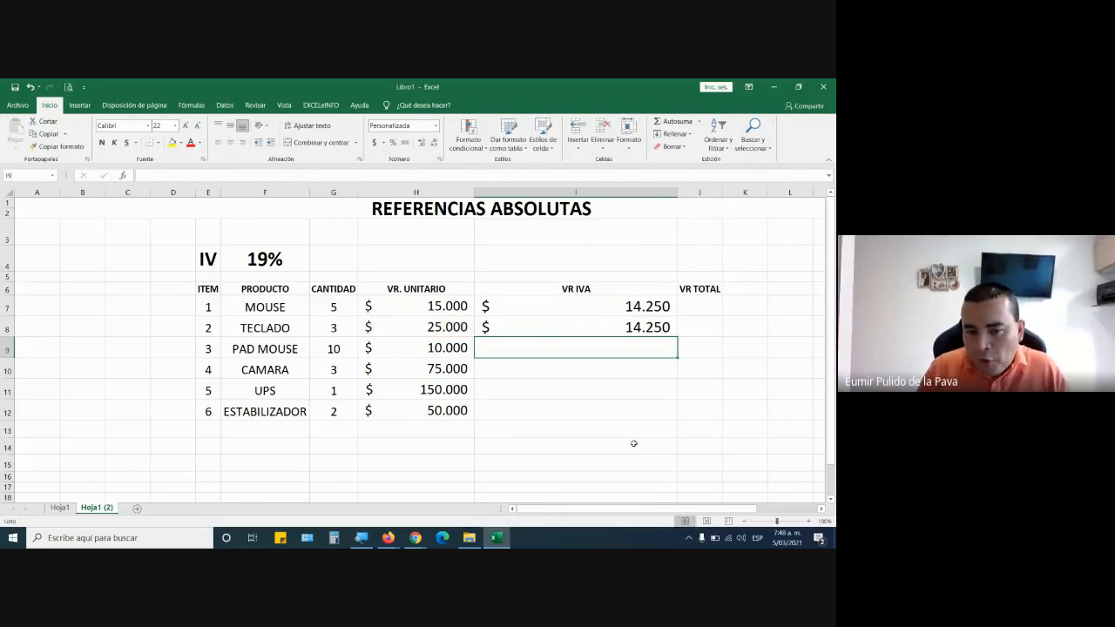
Draft the alternative VR IVA formula =G9*H9*19/100 in I9 and discard it without entering it.
text(=)
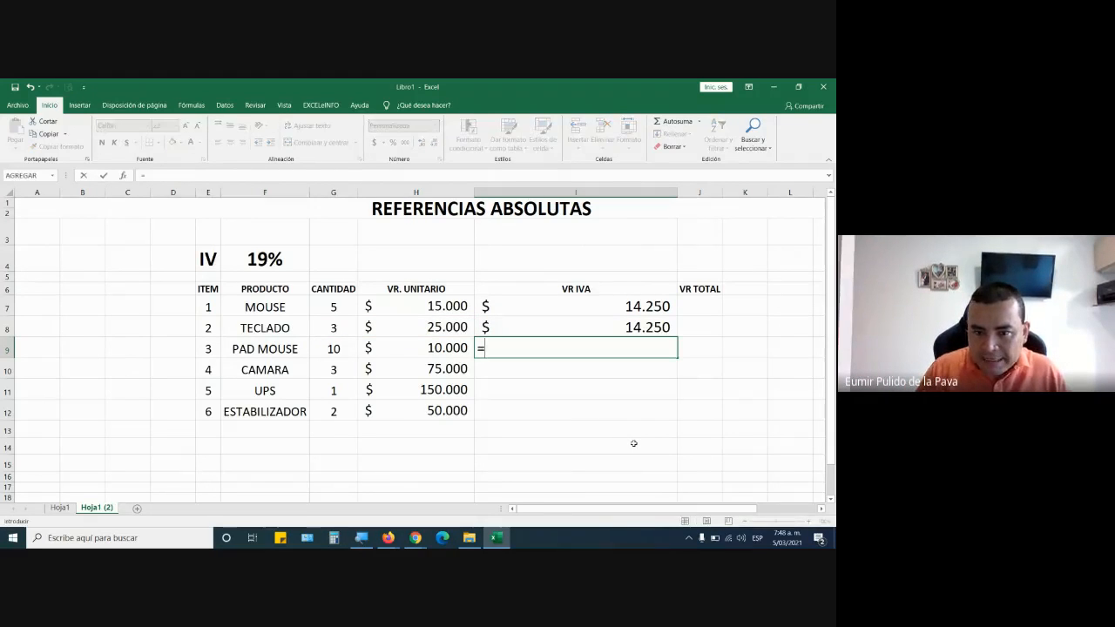
click(334, 348)
text(*)
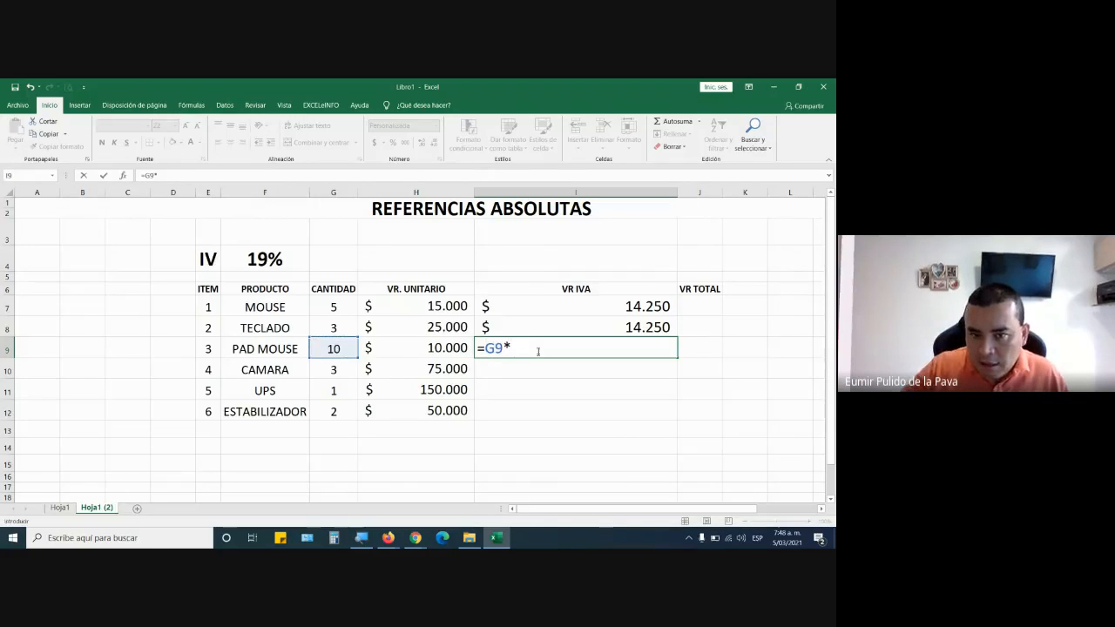
click(405, 348)
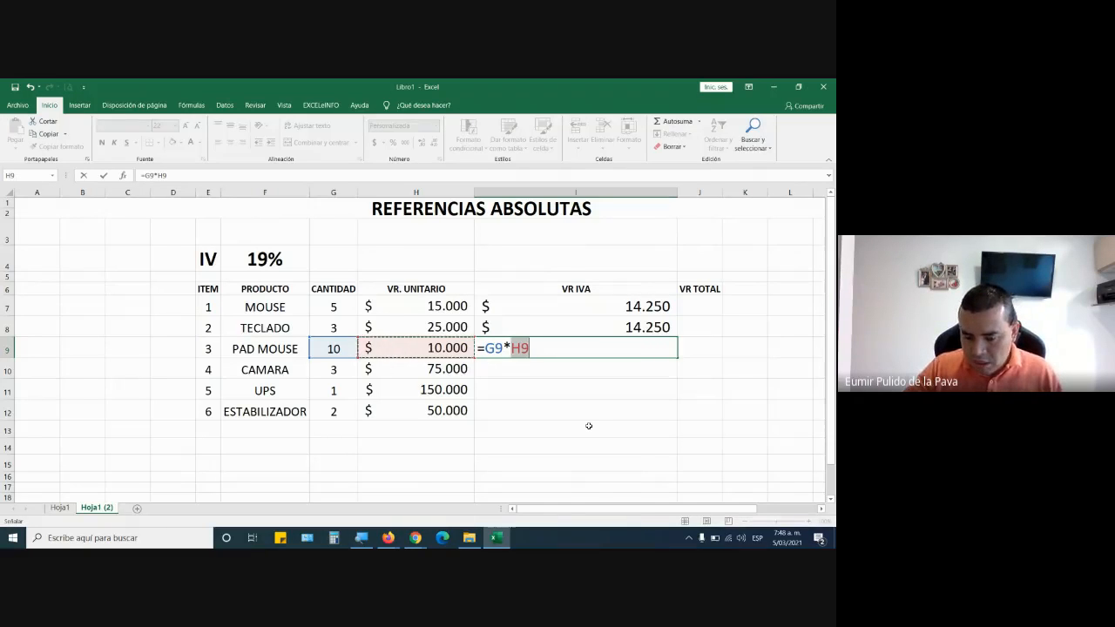
click(558, 349)
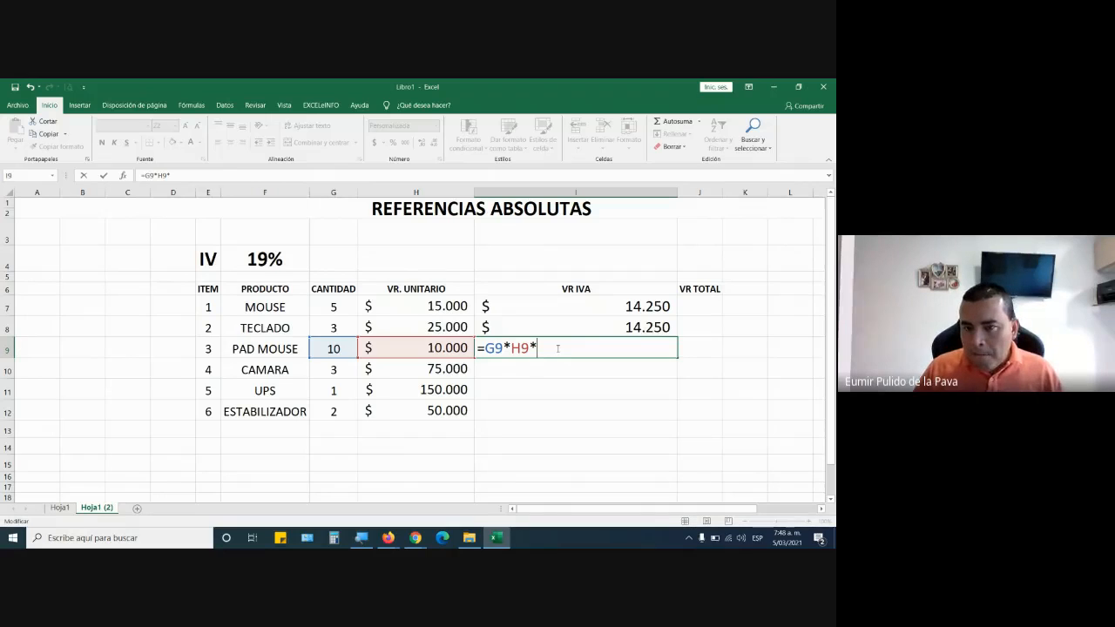
text(*19)
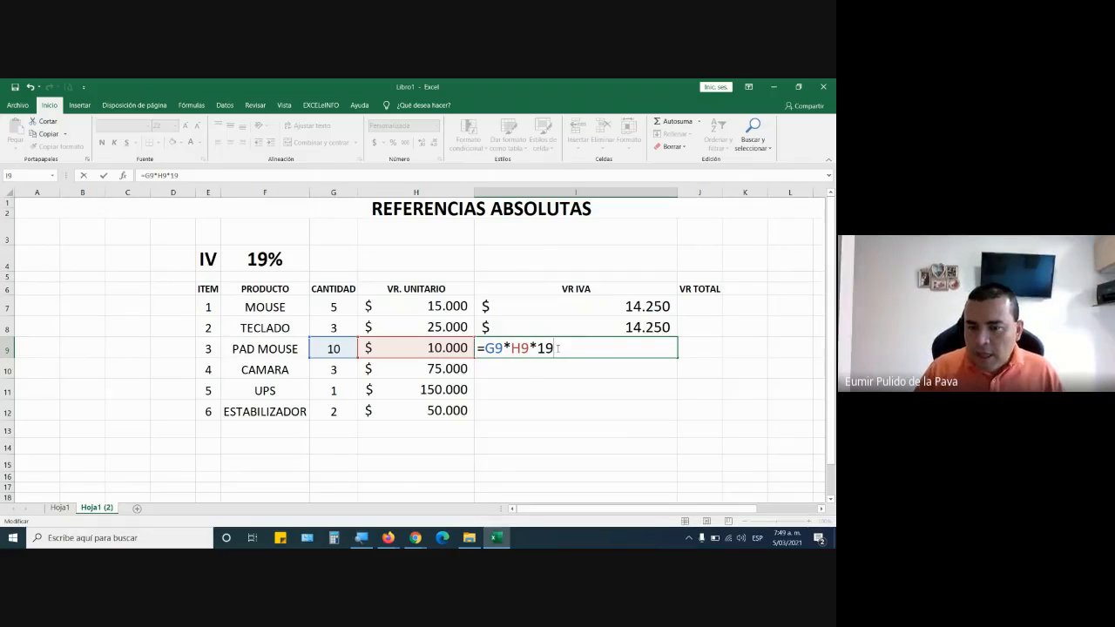
text(/100)
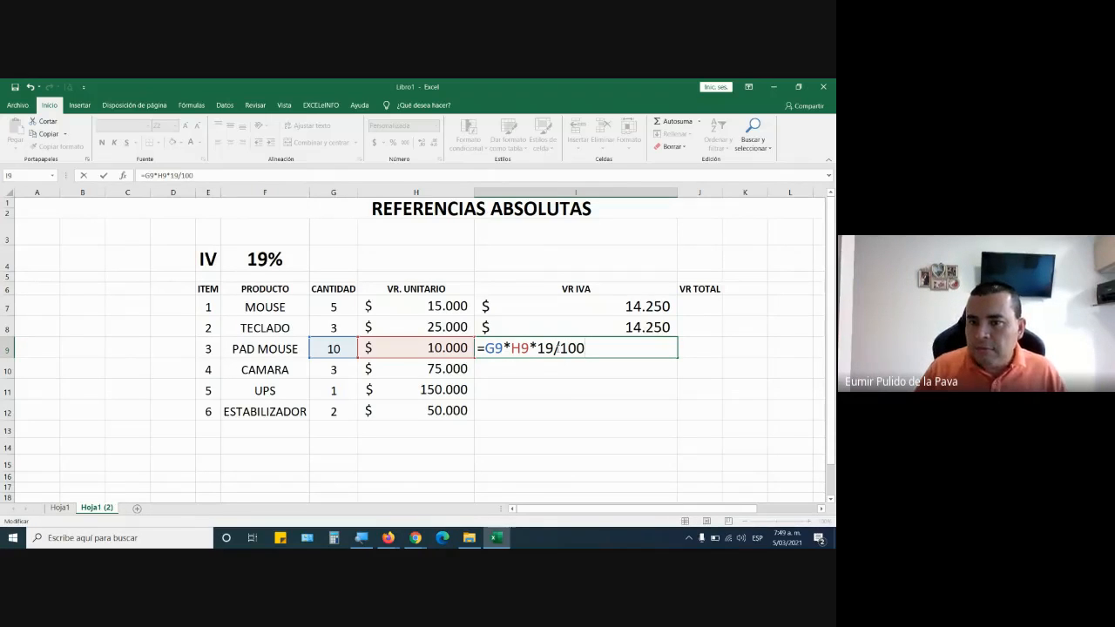
key(Escape)
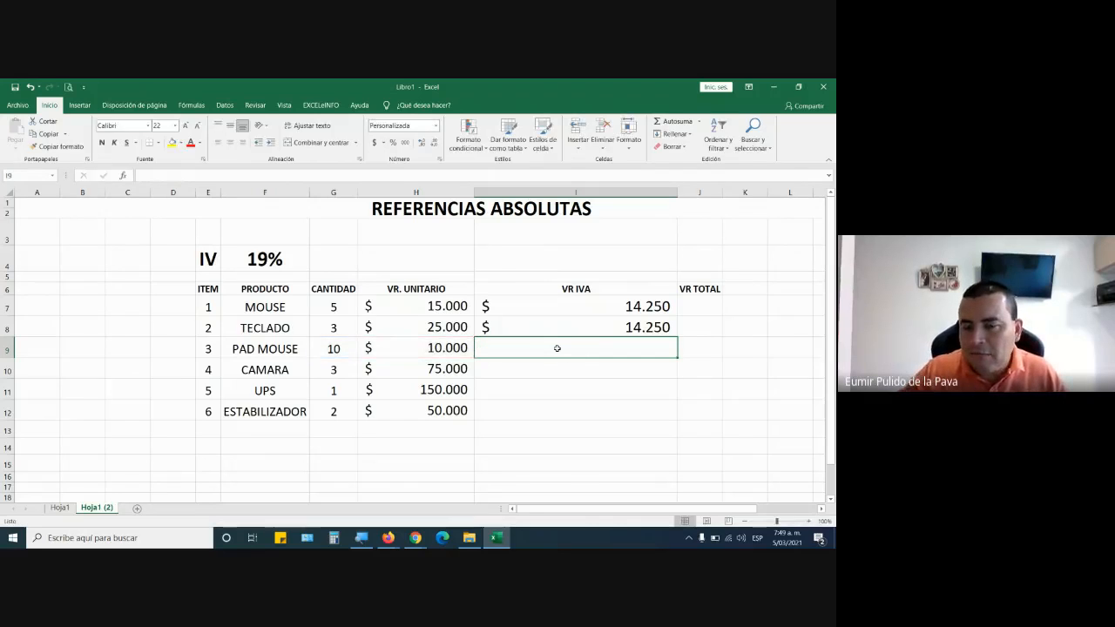
Review the VR IVA formulas in I7 and I8, and clear the contents of I8.
double_click(603, 312)
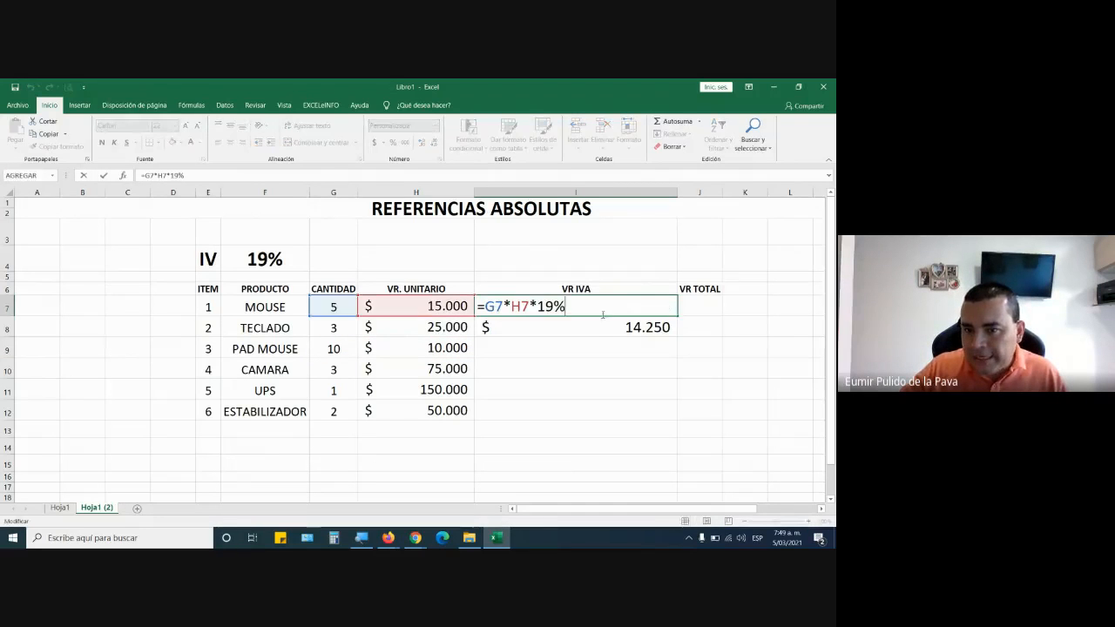
double_click(588, 324)
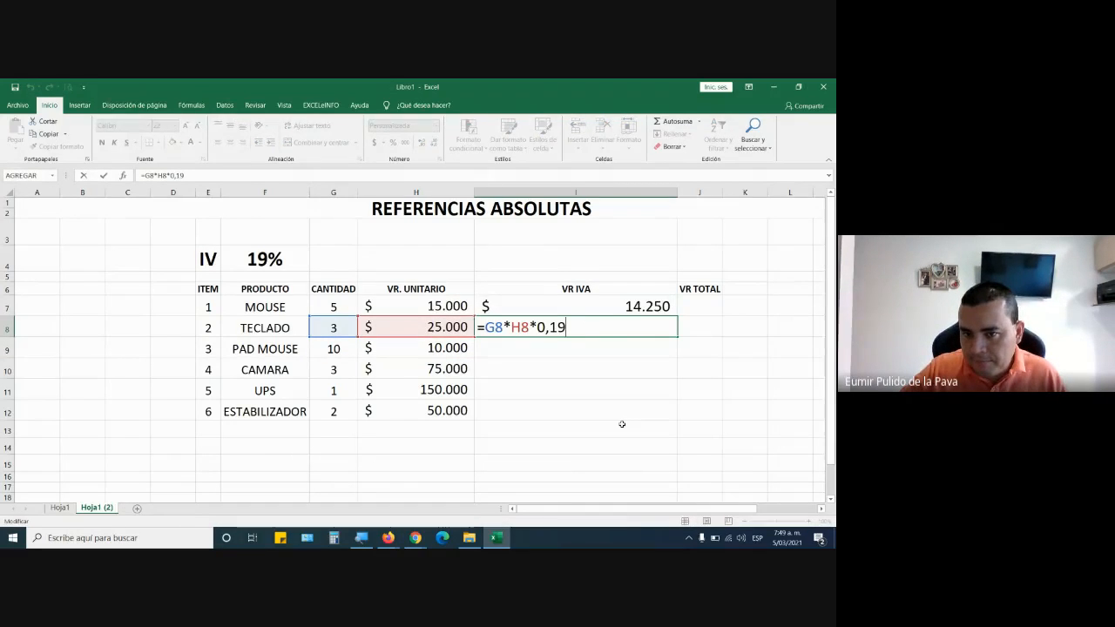
click(622, 443)
click(607, 326)
key(Delete)
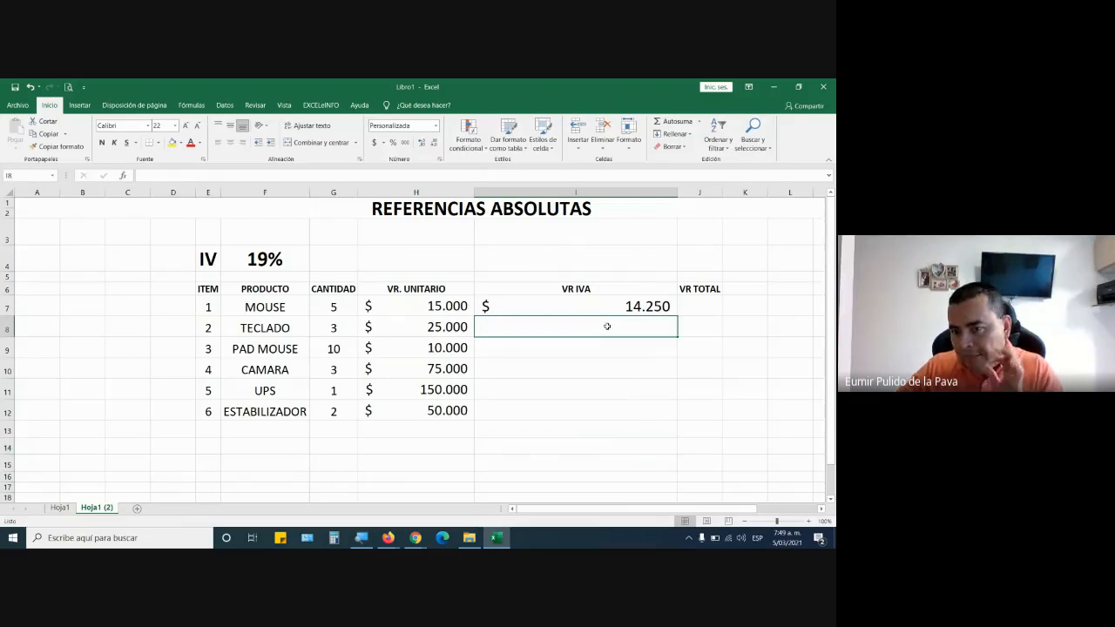
Check the formula =G7*H7*19% in I7 and fill it down through I12.
click(609, 309)
double_click(576, 304)
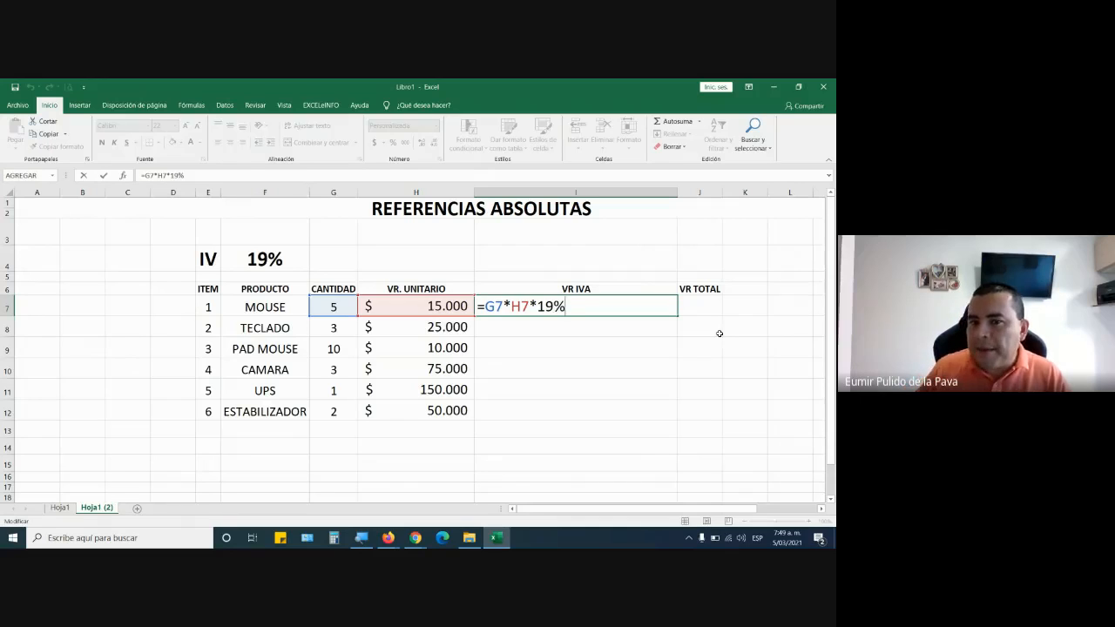
key(Return)
click(629, 306)
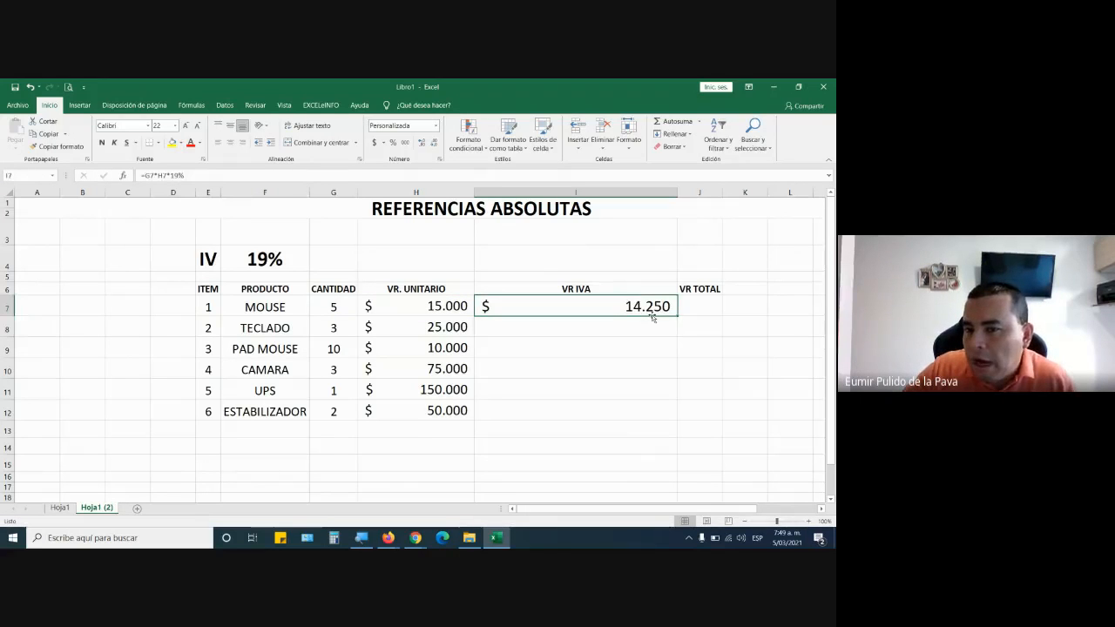
drag(679, 315, 680, 426)
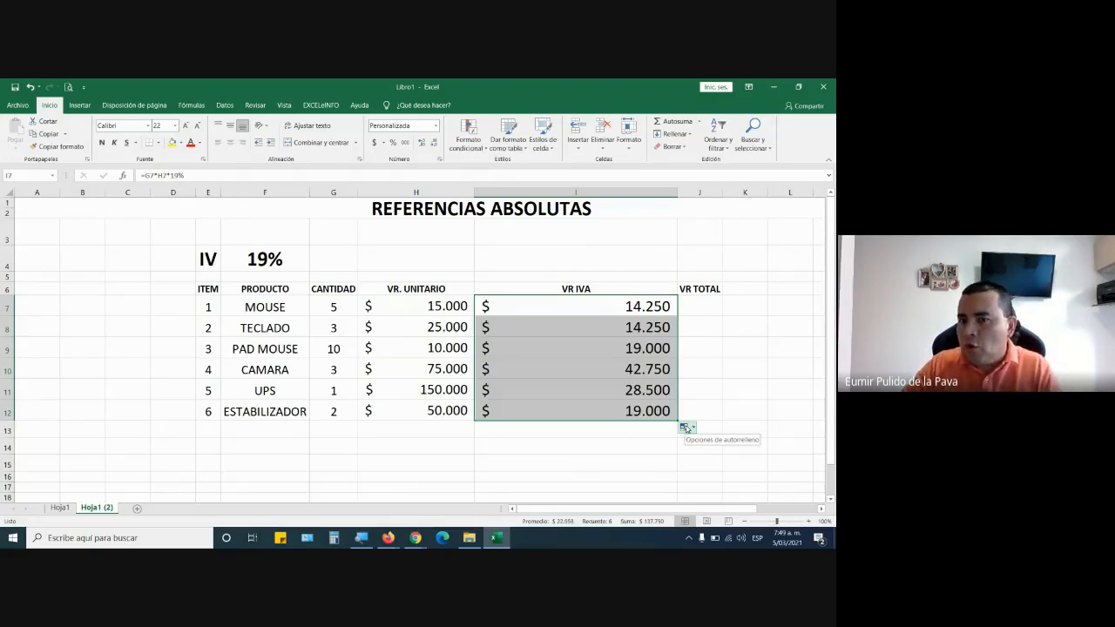
Examine the cell references and the 19% factor in the VR IVA formulas of the TECLADO and PAD MOUSE rows.
double_click(569, 329)
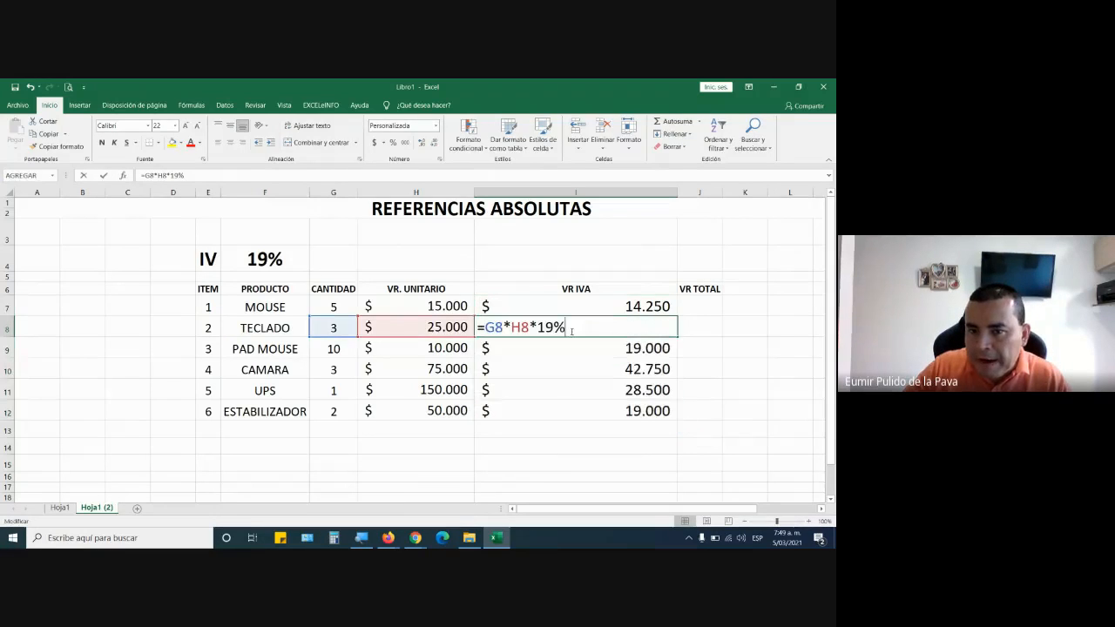
drag(484, 326, 529, 328)
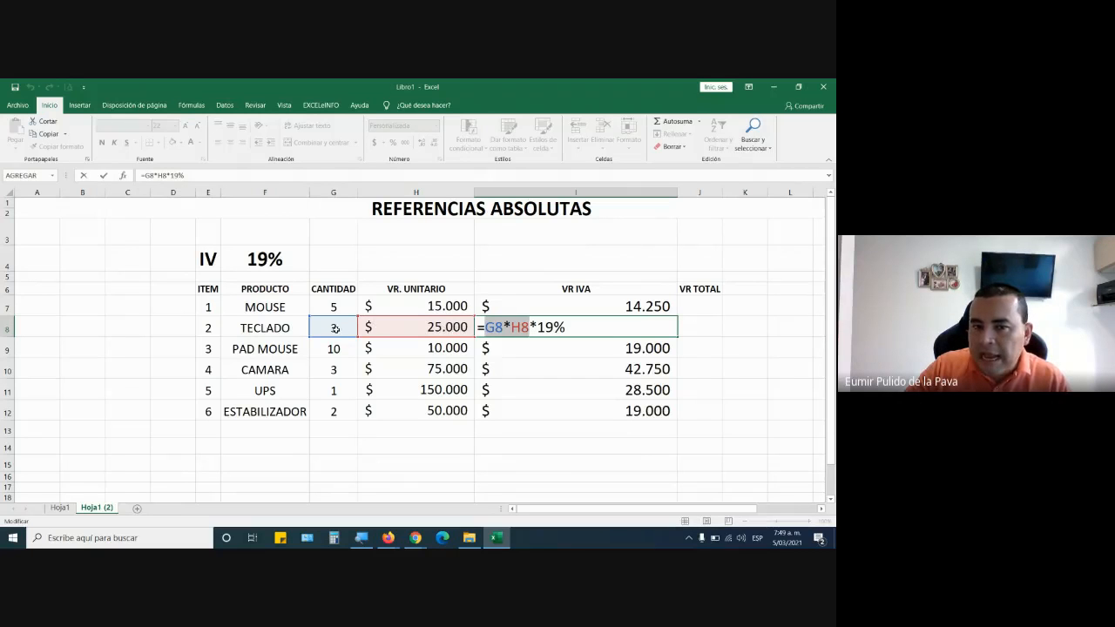
drag(537, 327, 566, 328)
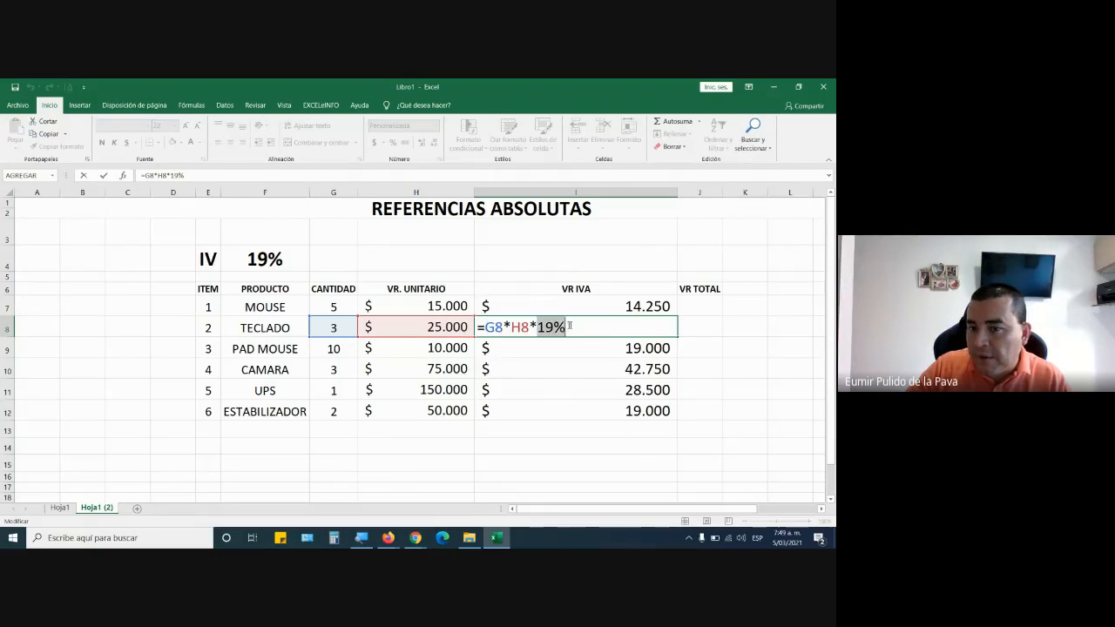
key(Return)
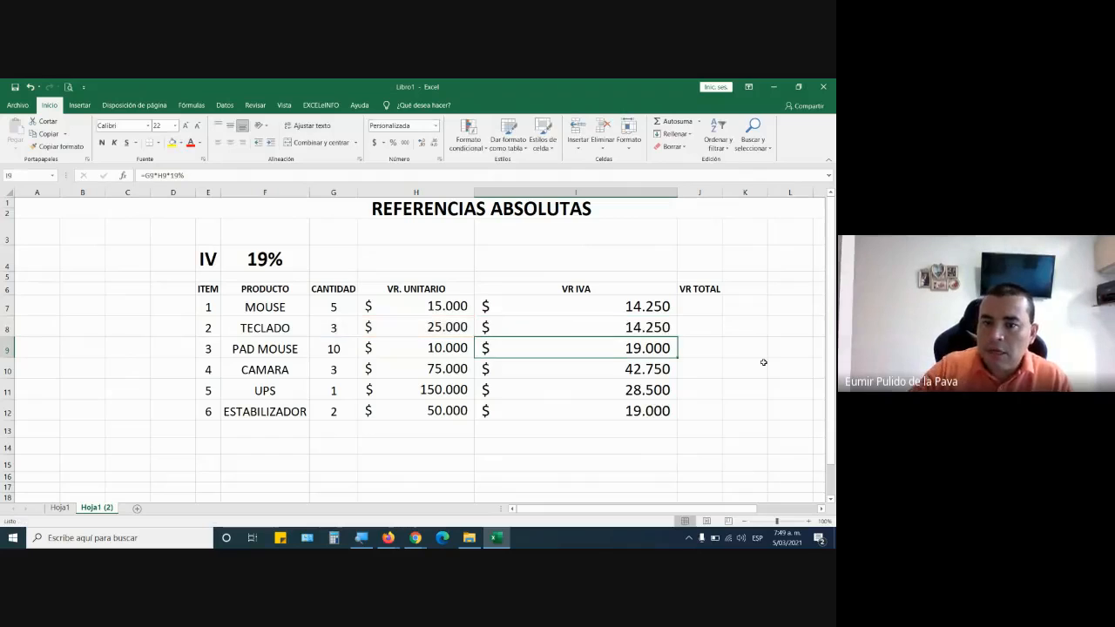
double_click(576, 346)
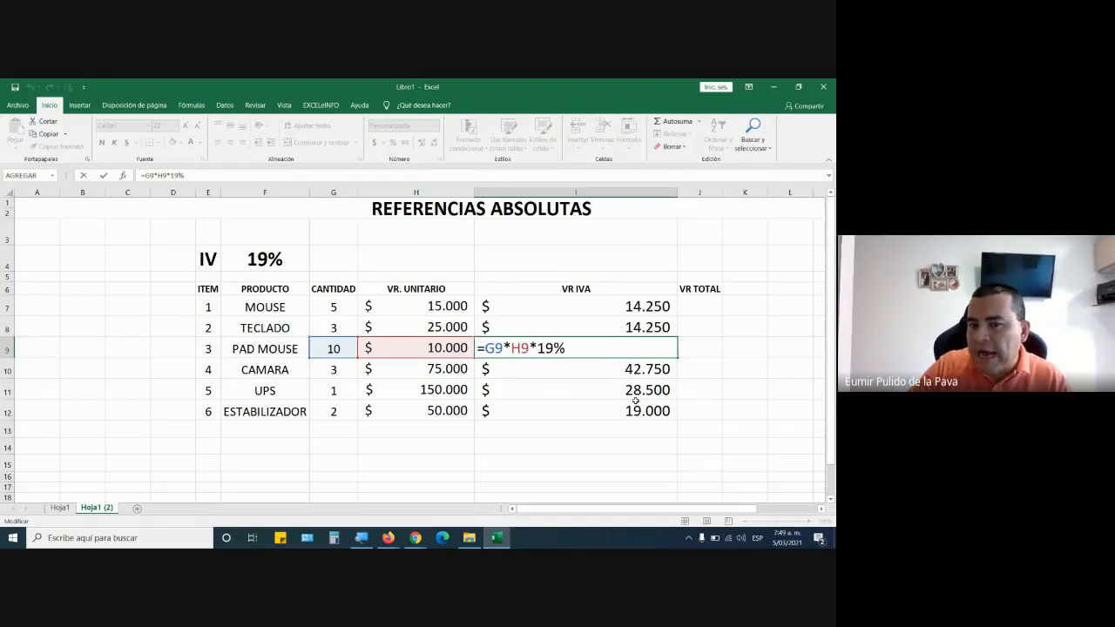
drag(485, 349, 529, 348)
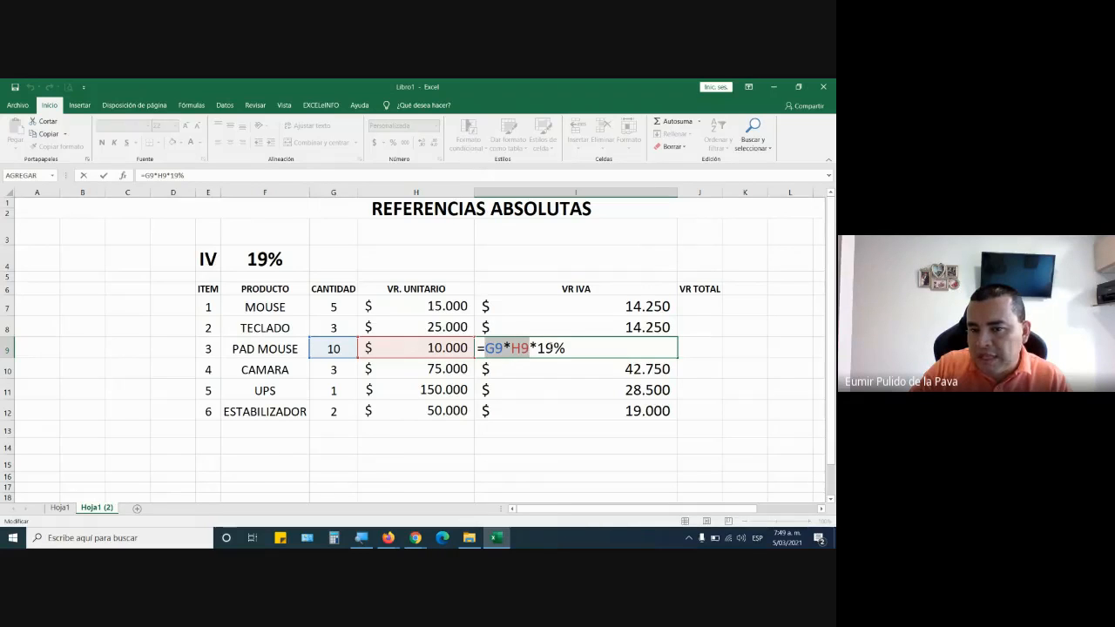
drag(537, 348, 626, 349)
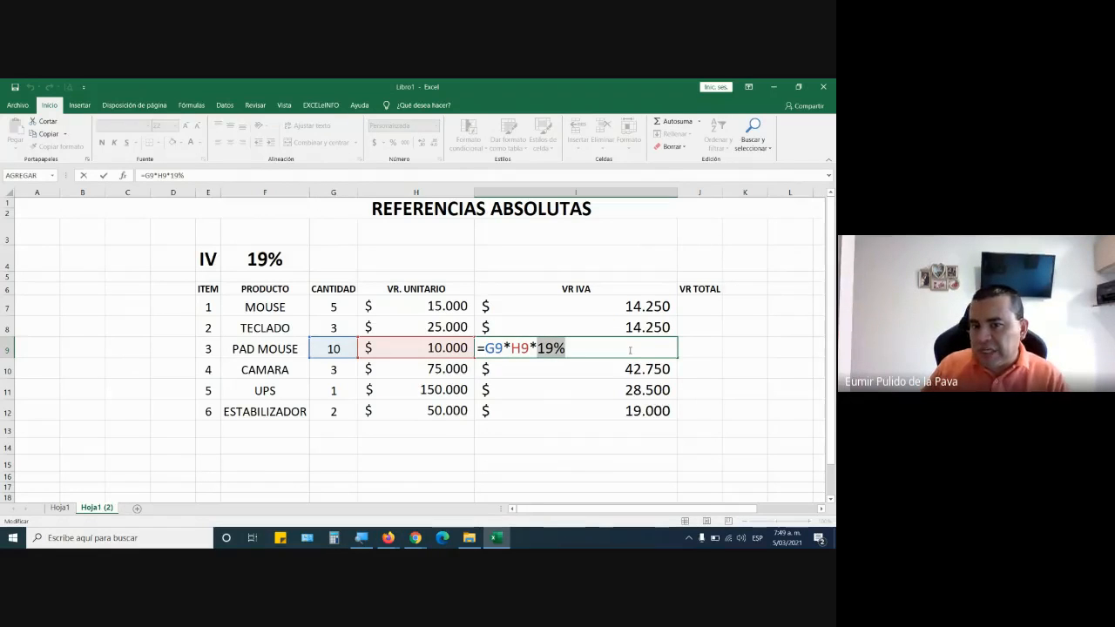
key(Return)
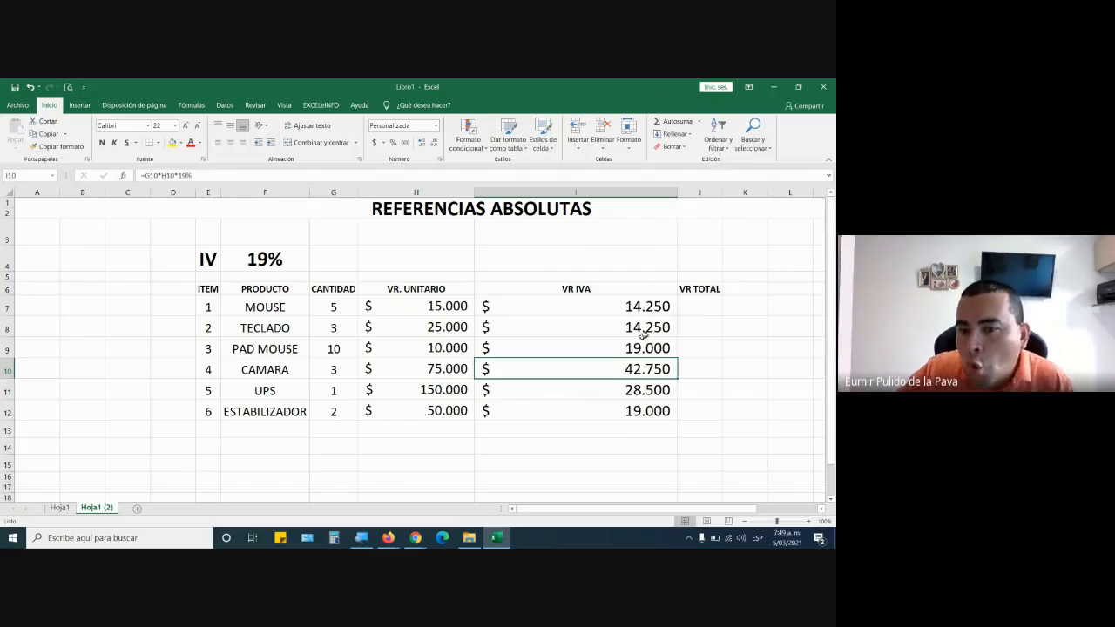
Open the VR IVA formula in I7 for editing, check the Google Meet call window and return to Excel.
double_click(610, 304)
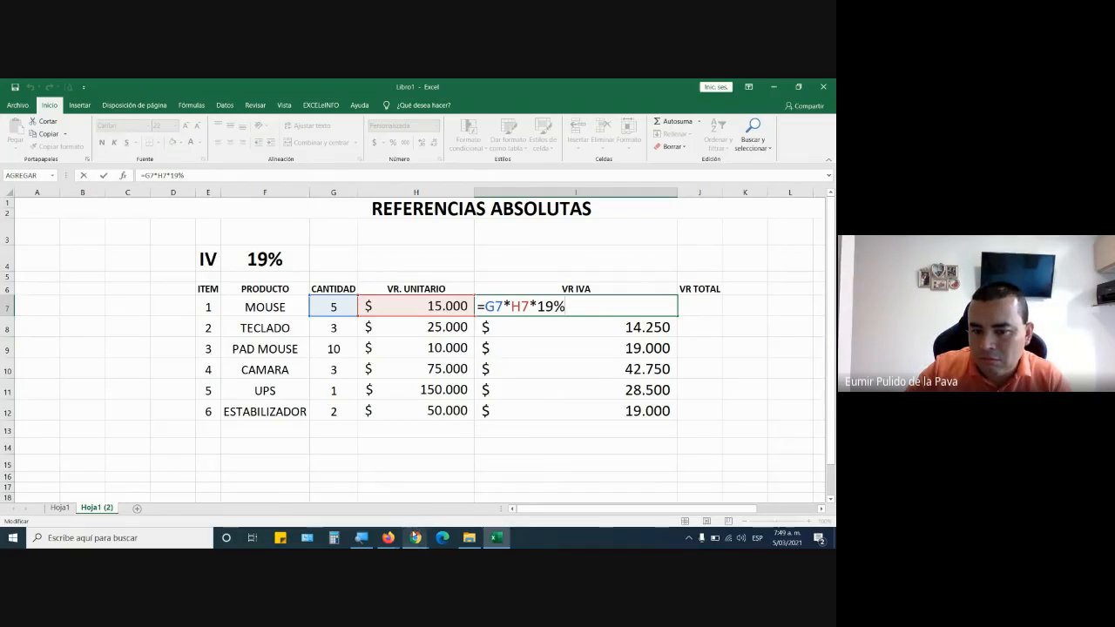
mouse_move(415, 538)
click(376, 502)
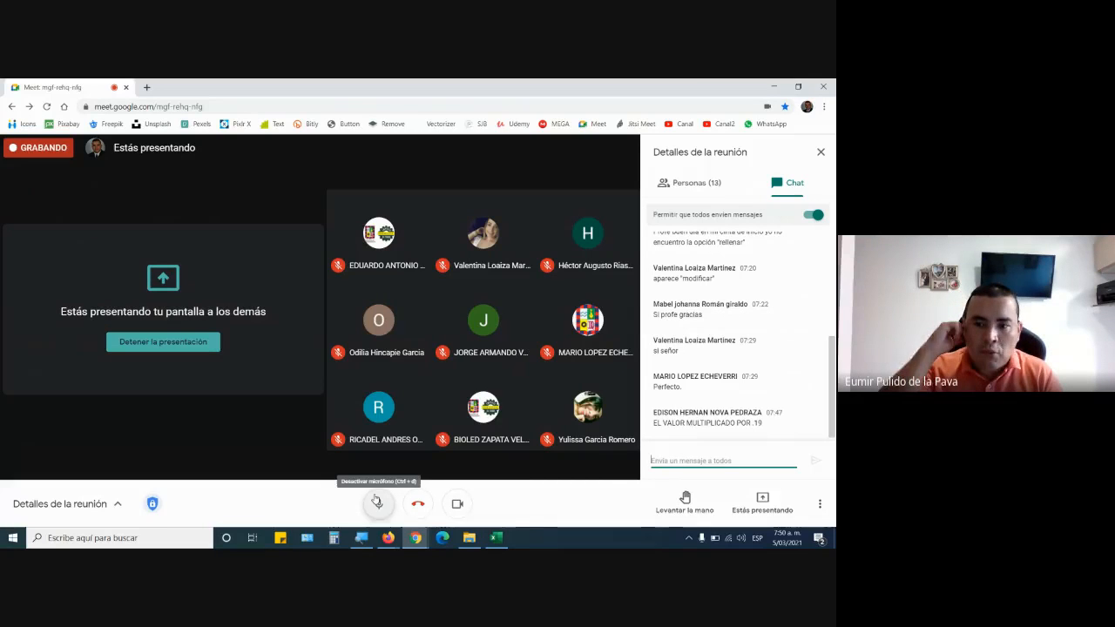
key(alt+Tab)
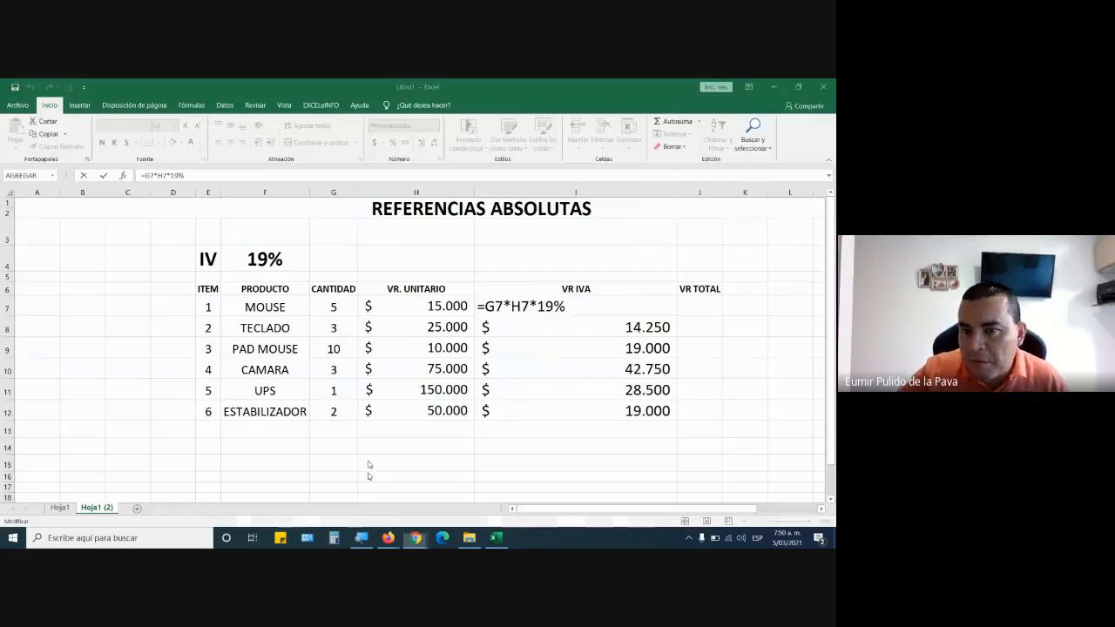
Change the VR IVA formula in I7 to =G7*H7*0,19 and fill it down through I12.
drag(537, 307, 566, 306)
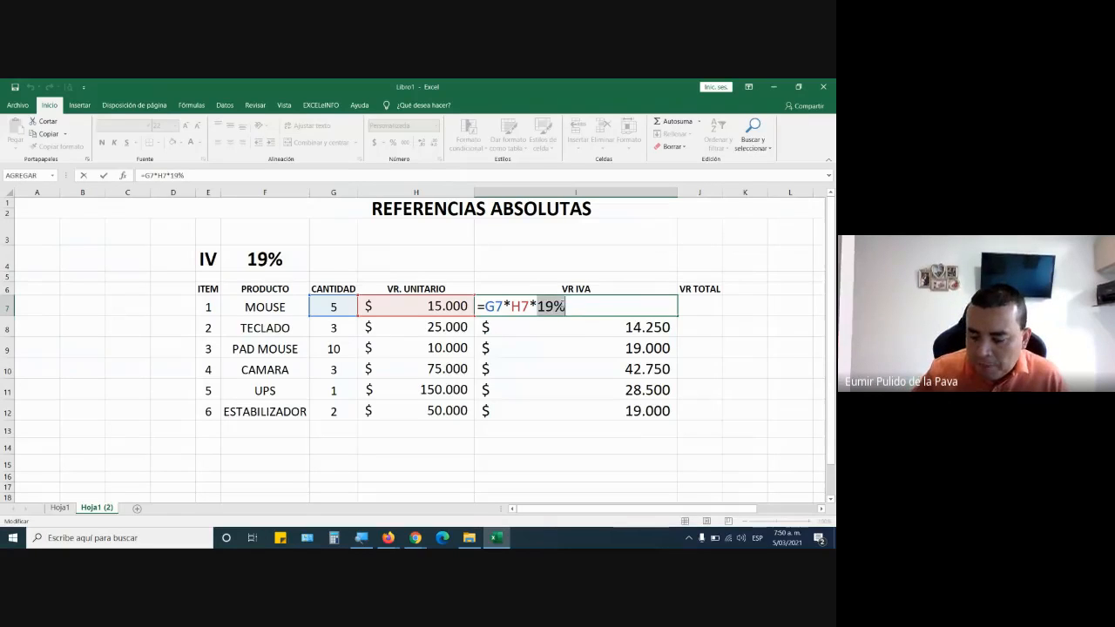
text(0,19)
key(Return)
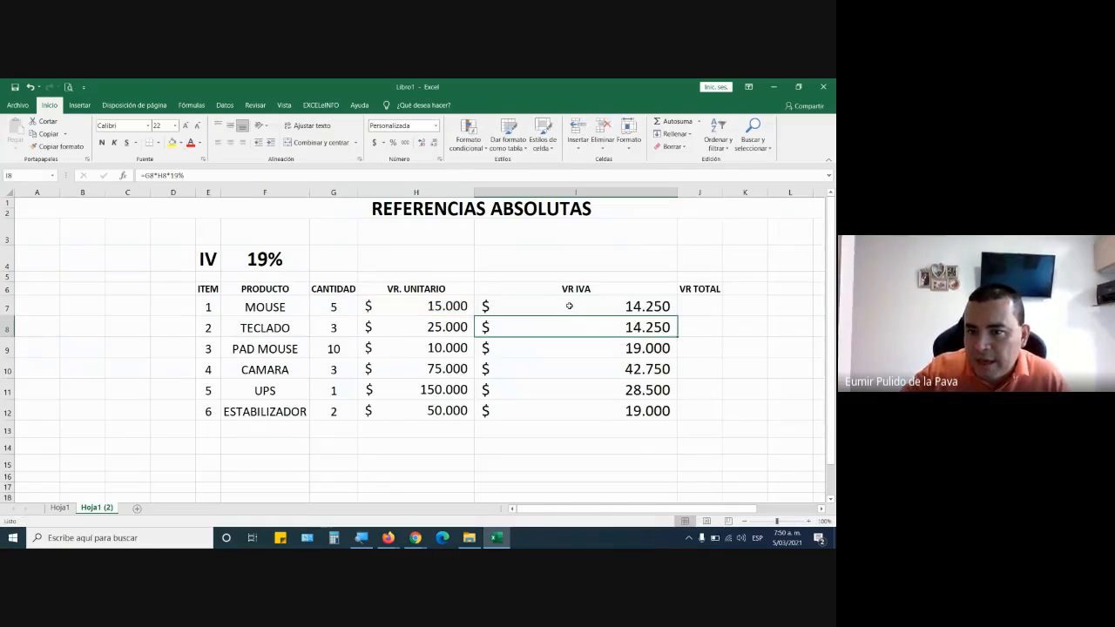
click(572, 303)
drag(683, 314, 679, 419)
Examine the 0,19 factor in the MOUSE row's VR IVA formula.
double_click(575, 307)
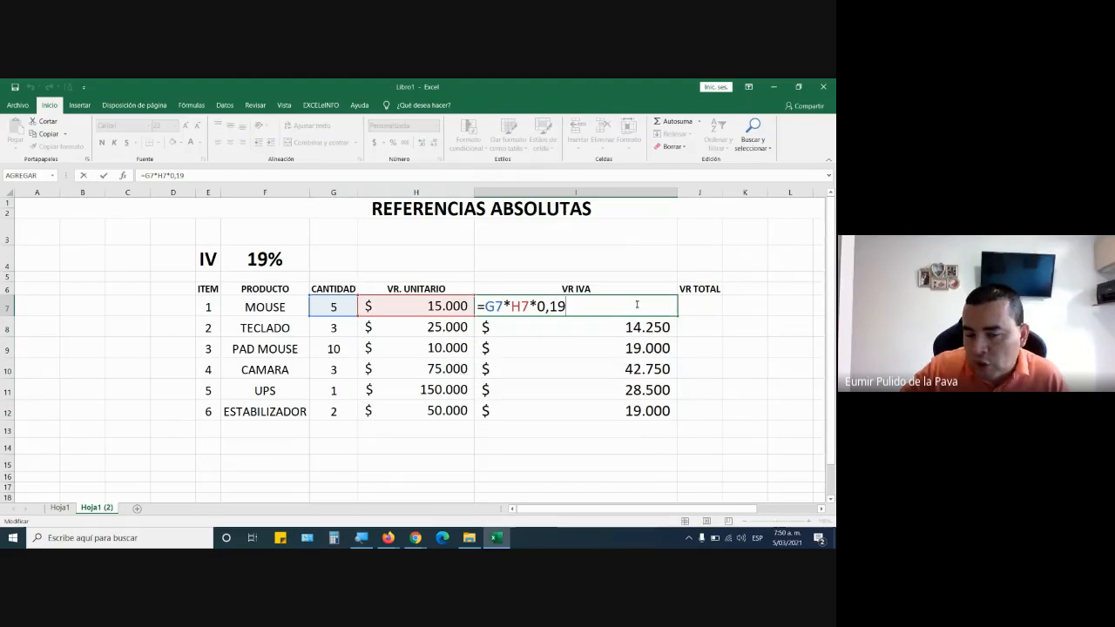
drag(535, 307, 576, 306)
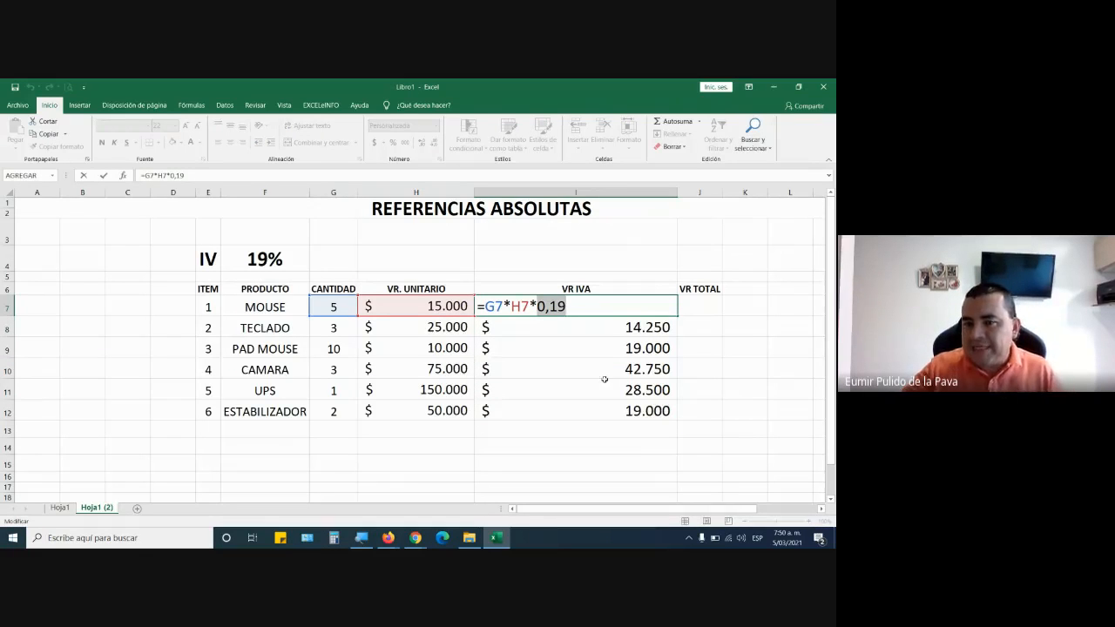
key(Escape)
double_click(587, 306)
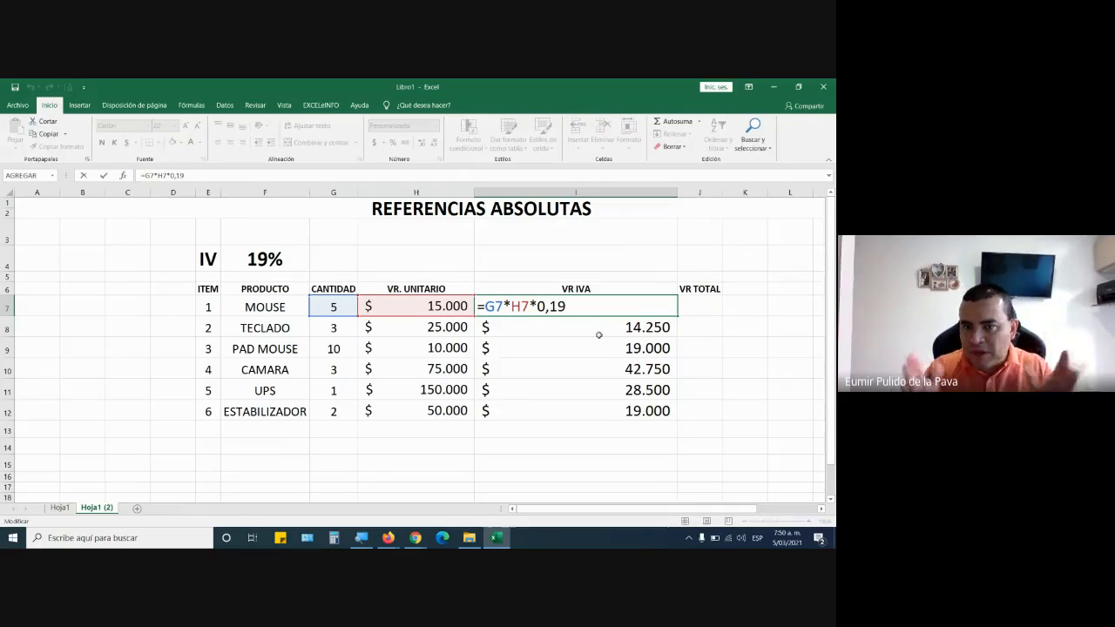
Check the Google Meet call window, return to Excel and close the I7 formula without changing it.
mouse_move(416, 537)
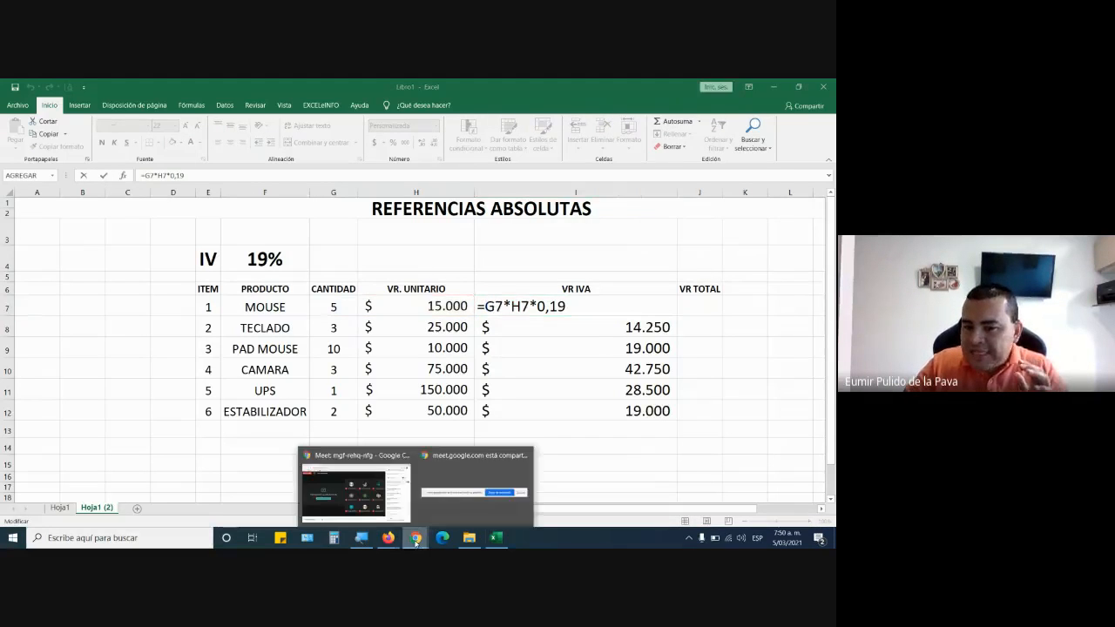
click(377, 496)
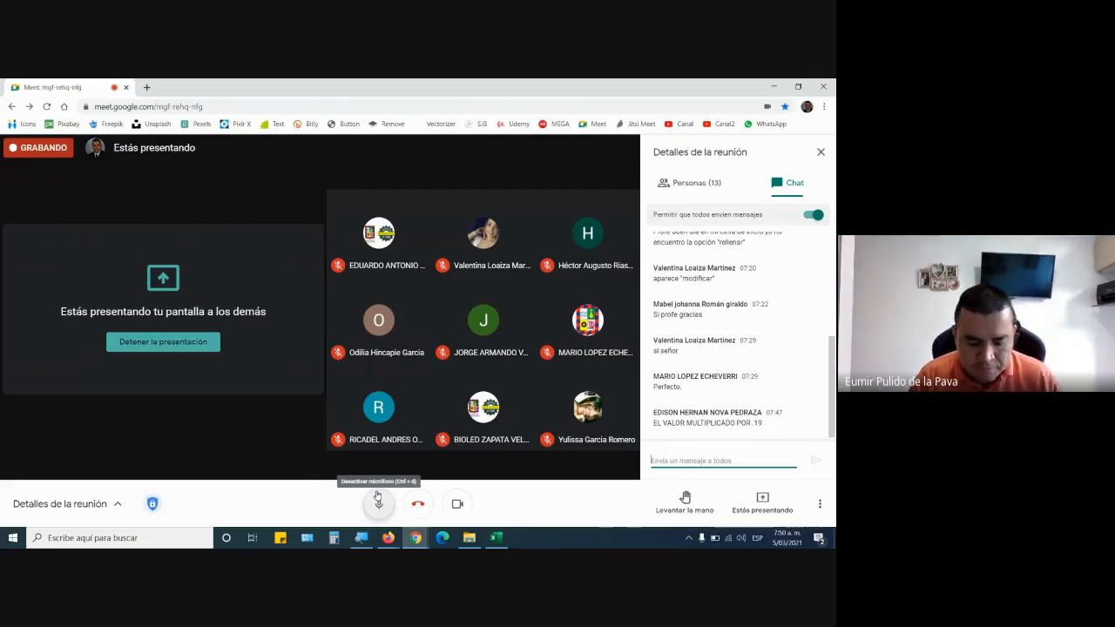
key(alt+Tab)
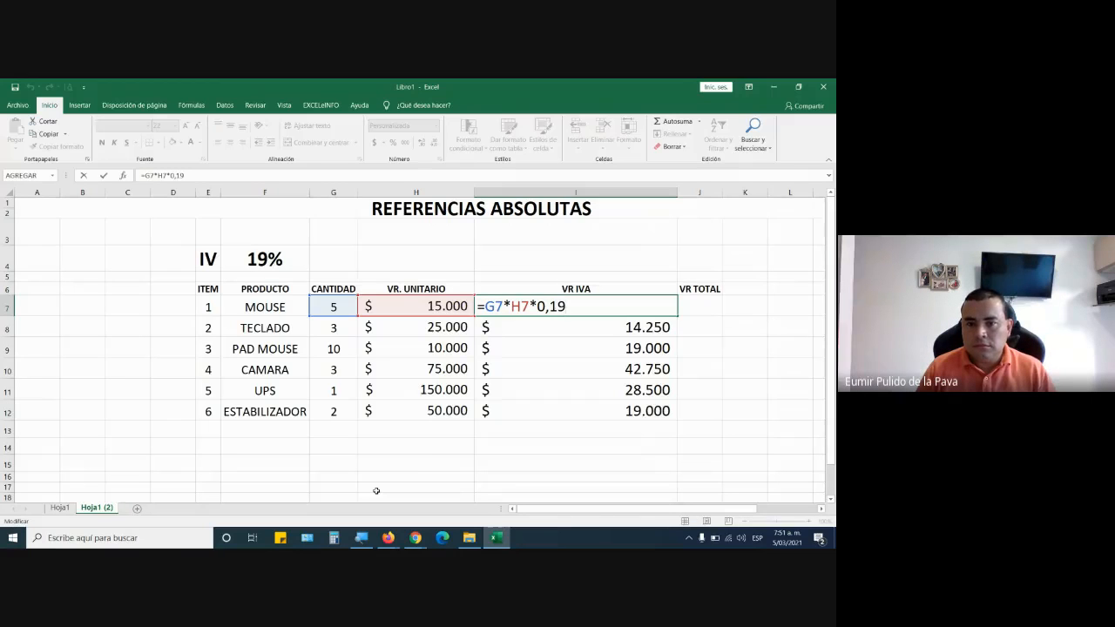
key(alt+Tab)
key(alt+Tab)
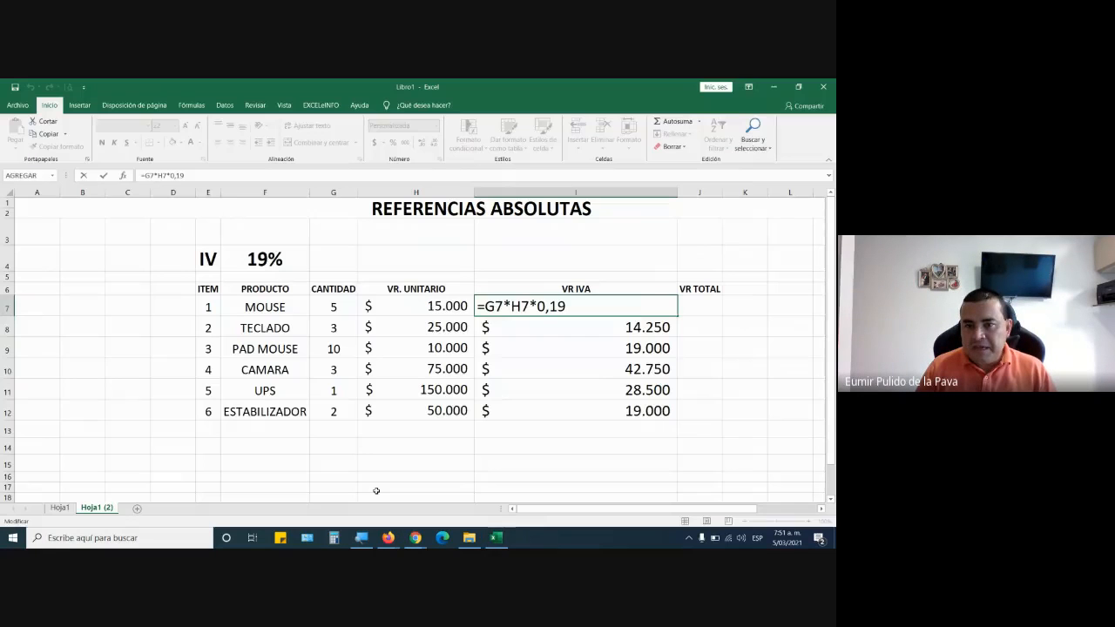
key(Return)
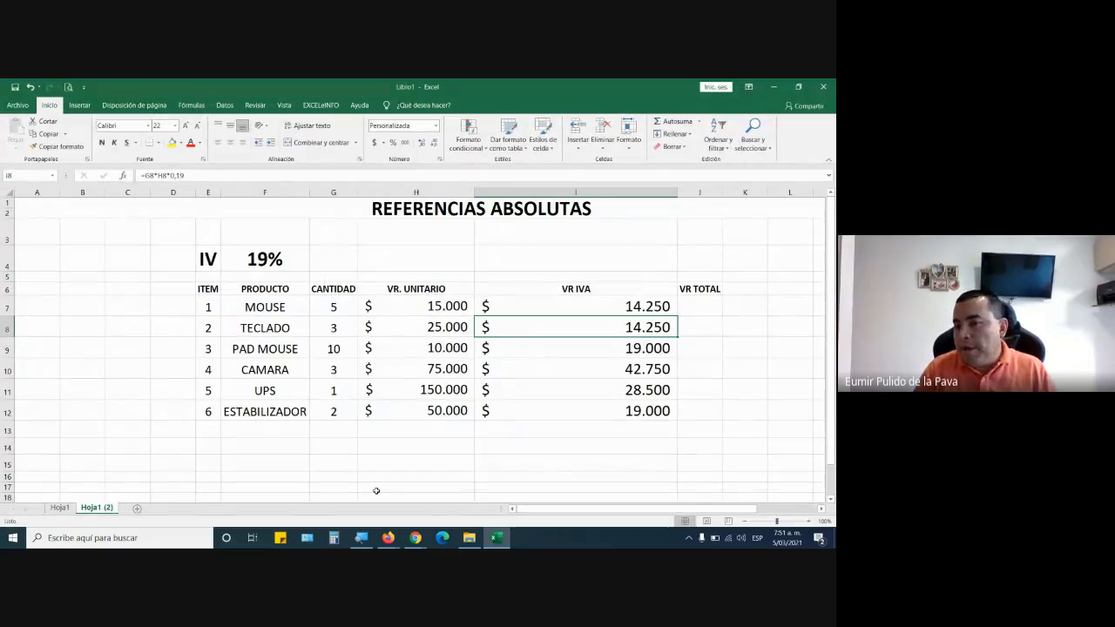
key(Up)
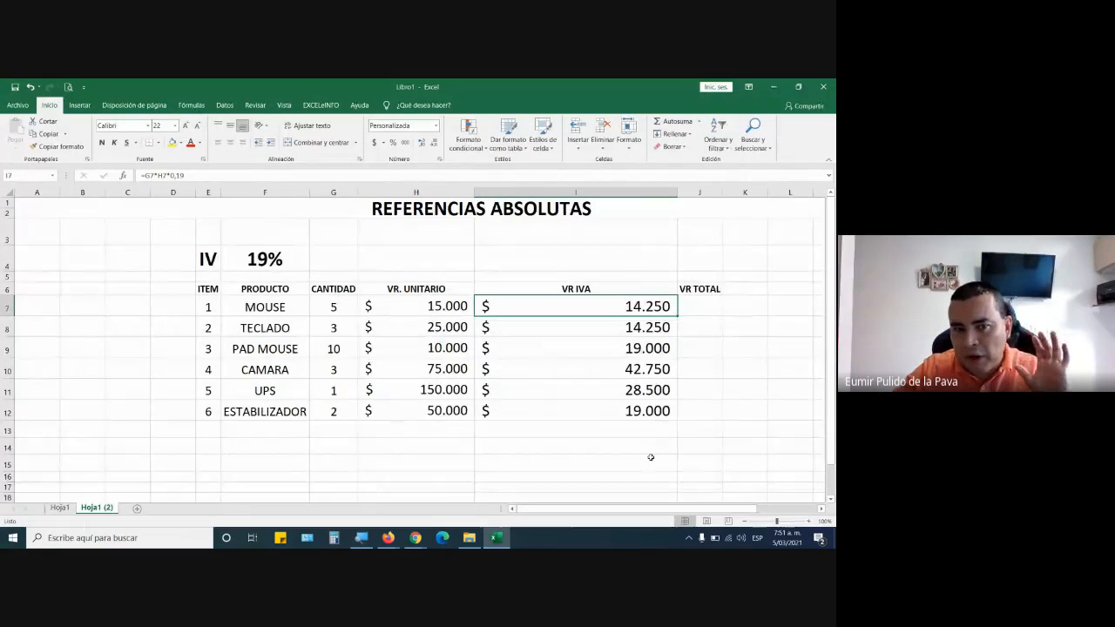
AutoFit the width of column E and set the IVA rate in F4 to 16%.
double_click(221, 192)
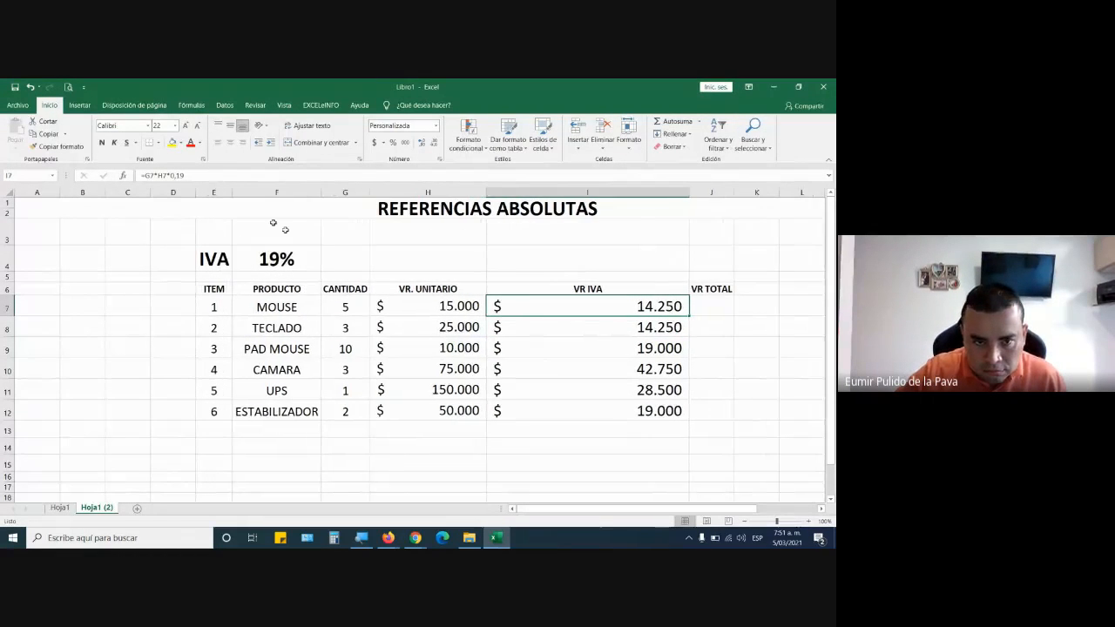
click(277, 258)
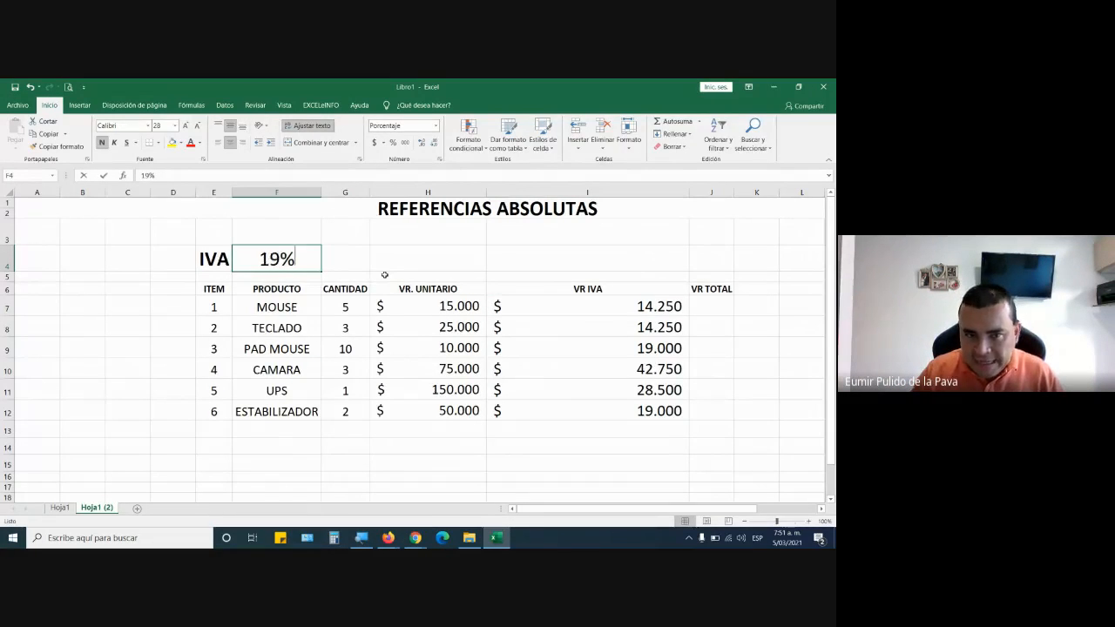
text(16)
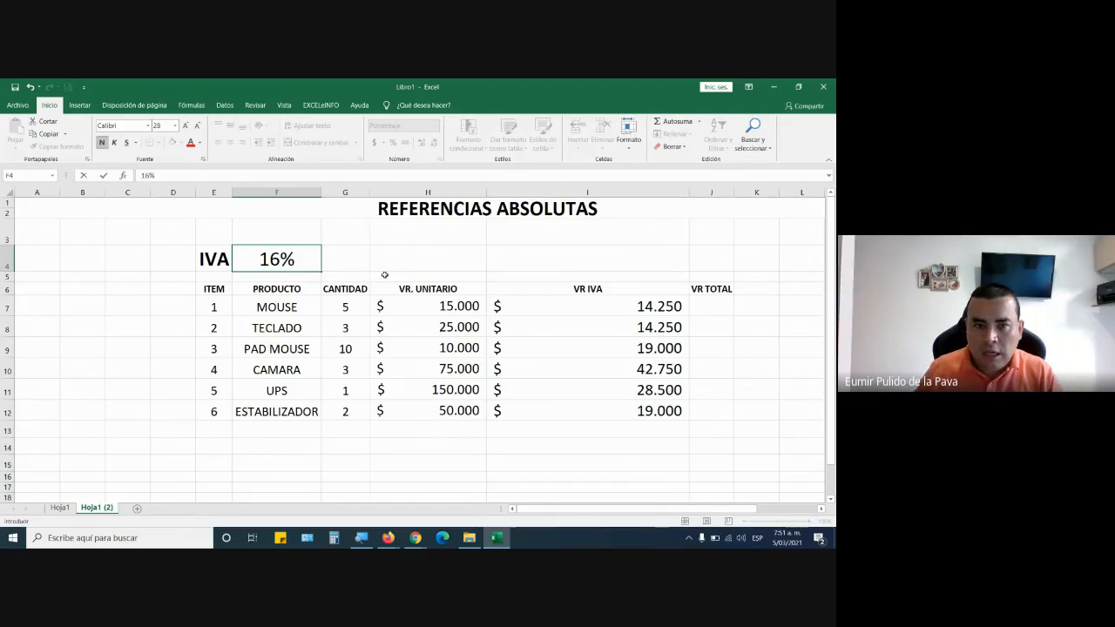
key(Return)
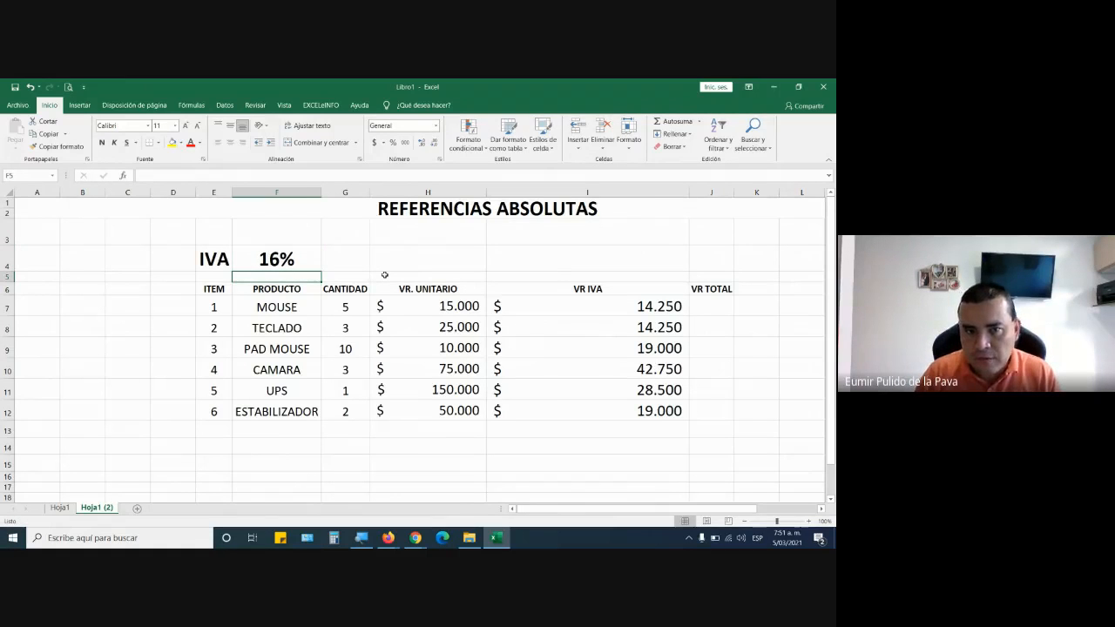
Highlight the VR IVA cells I7:I12 with a yellow fill.
click(284, 258)
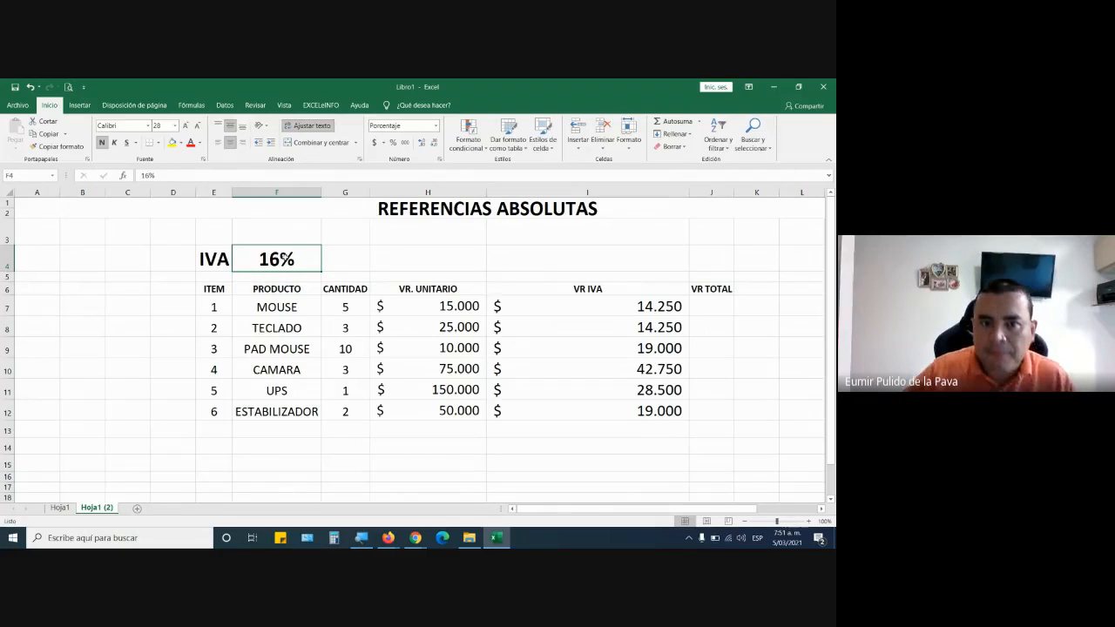
drag(571, 306, 575, 411)
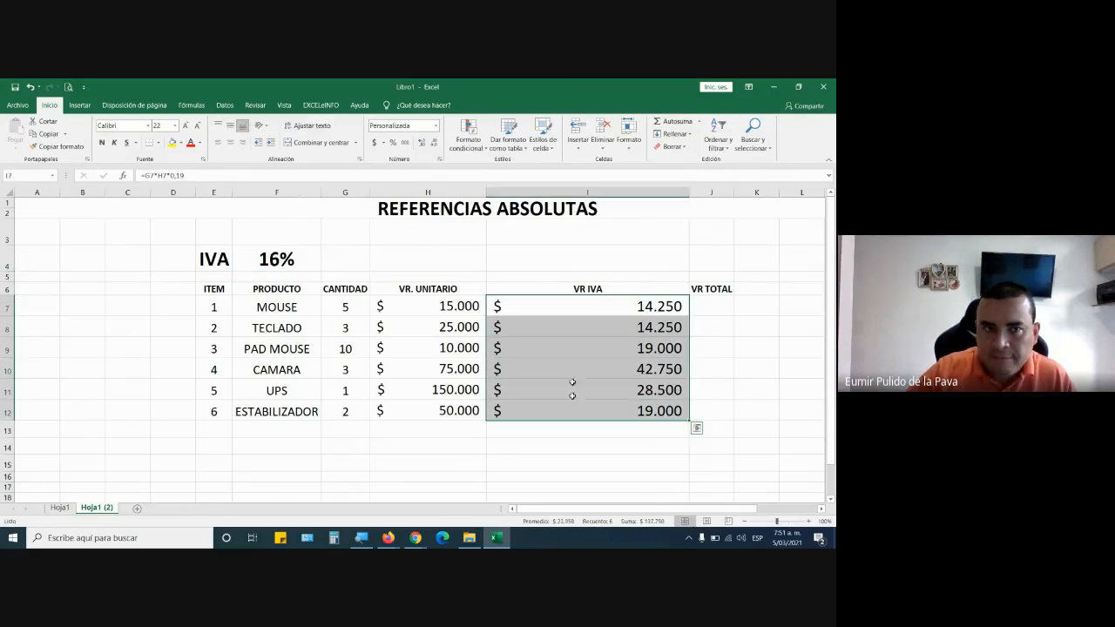
click(171, 142)
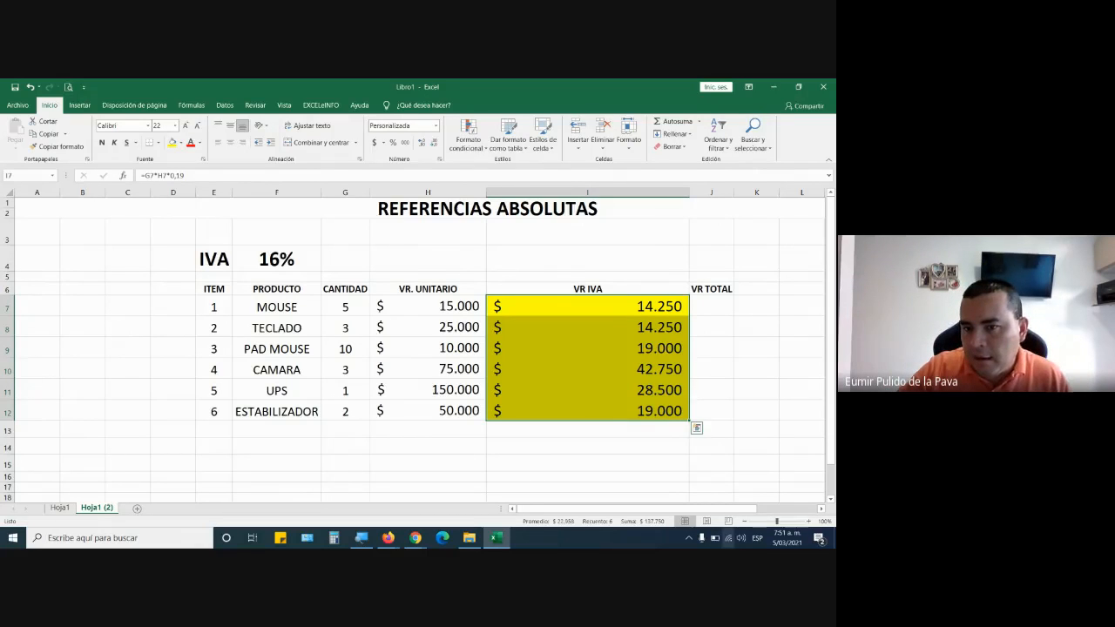
Change the MOUSE row's VR IVA formula in I7 to =G7*H7*16%.
double_click(607, 309)
drag(548, 307, 582, 307)
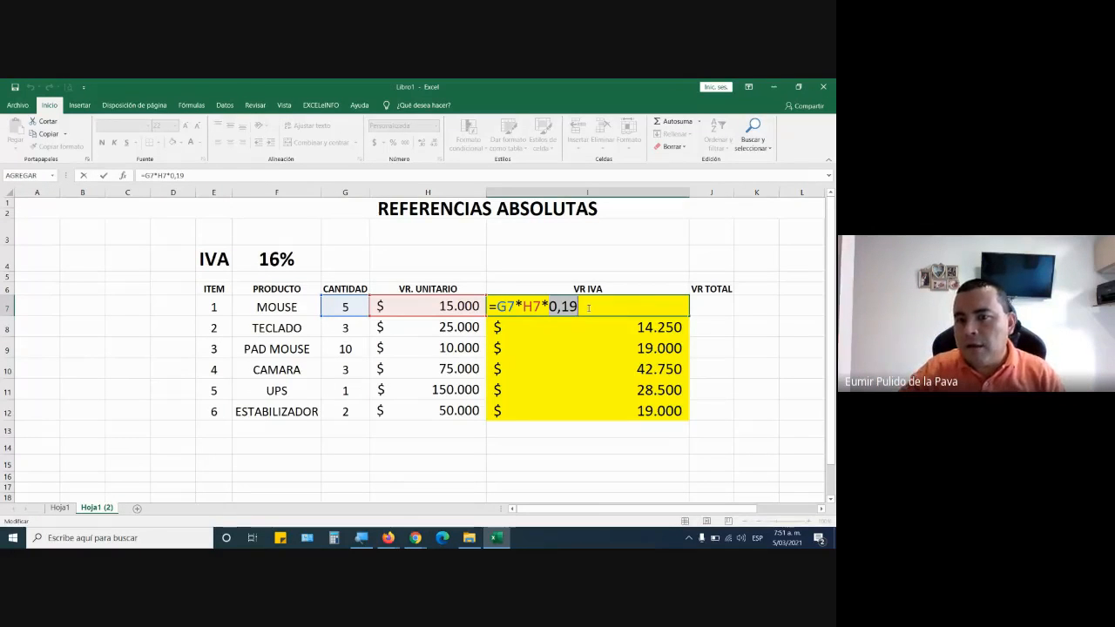
text(0,16)
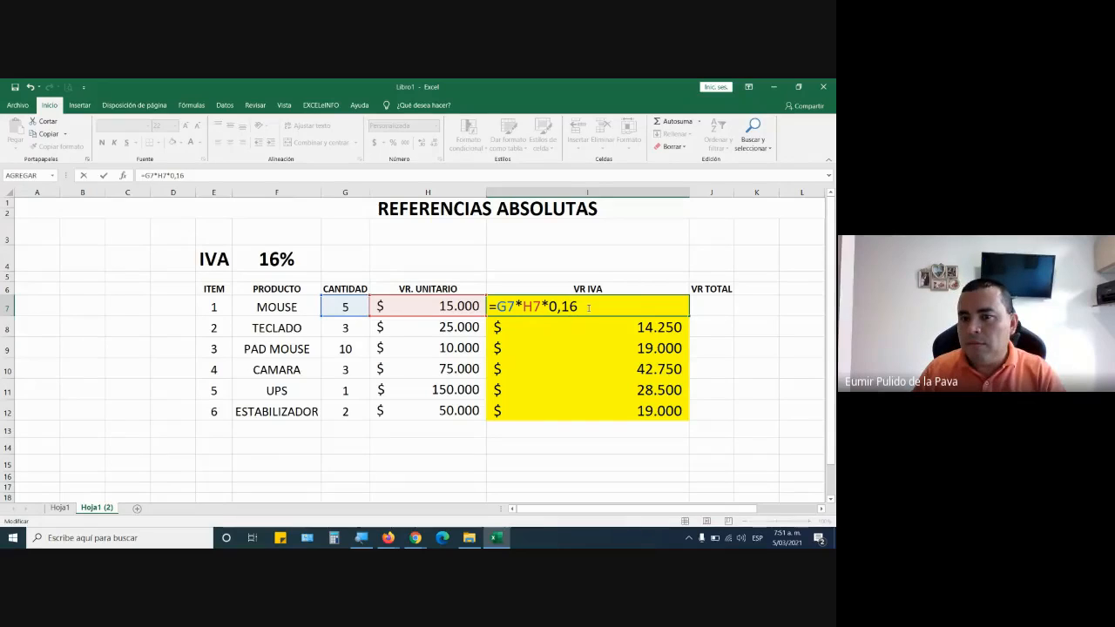
key(shift+Left)
key(shift+Left)
key(shift+Left)
key(shift+Left)
text(16)
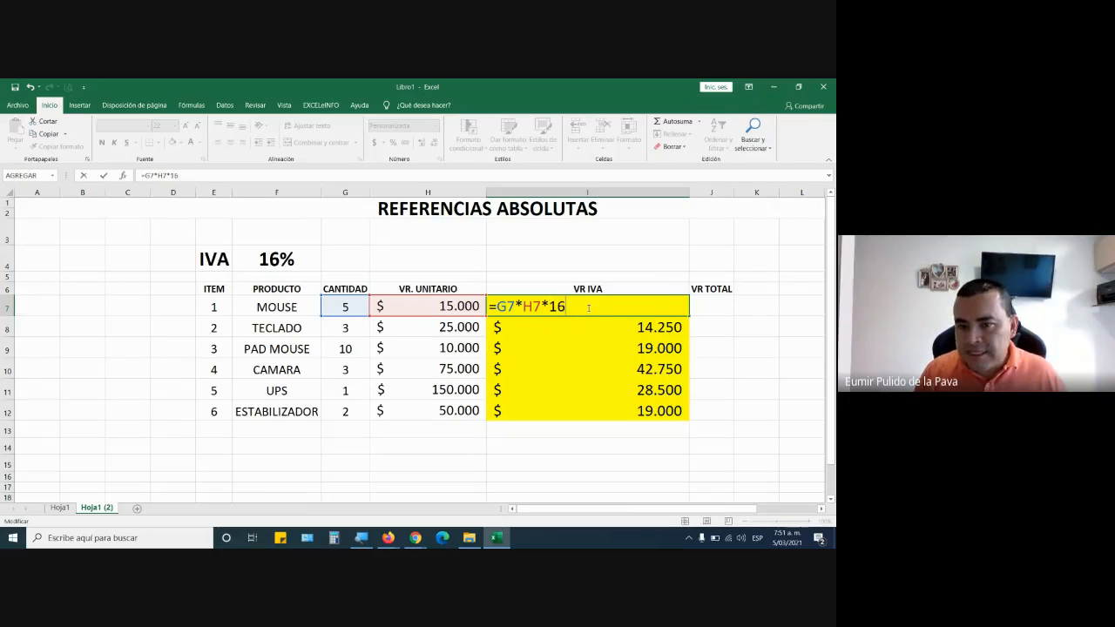
text(%)
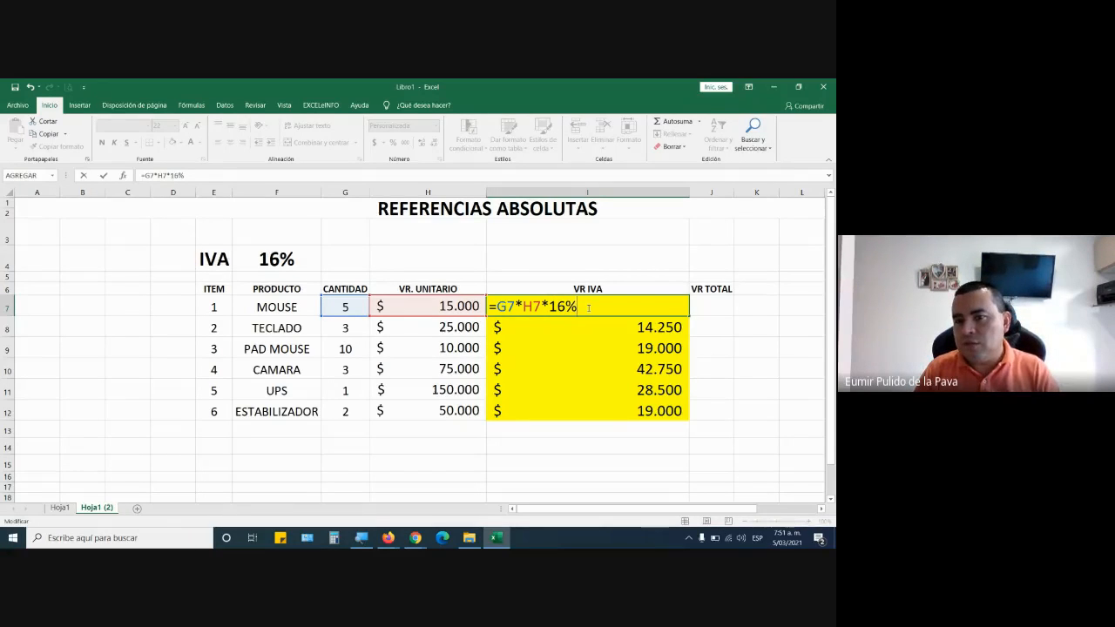
key(Return)
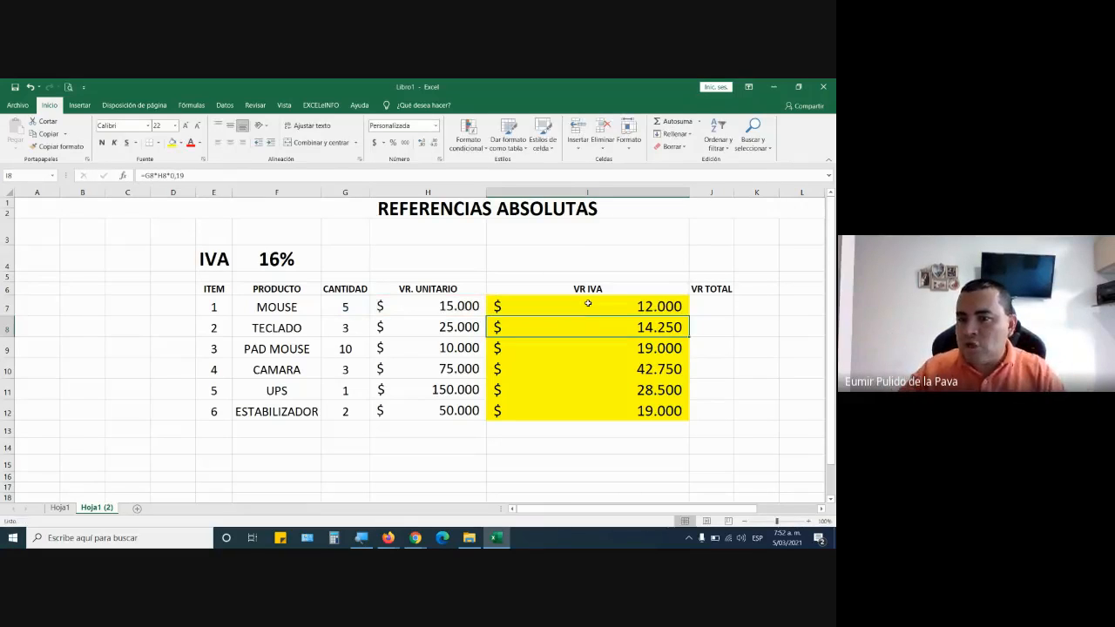
key(Up)
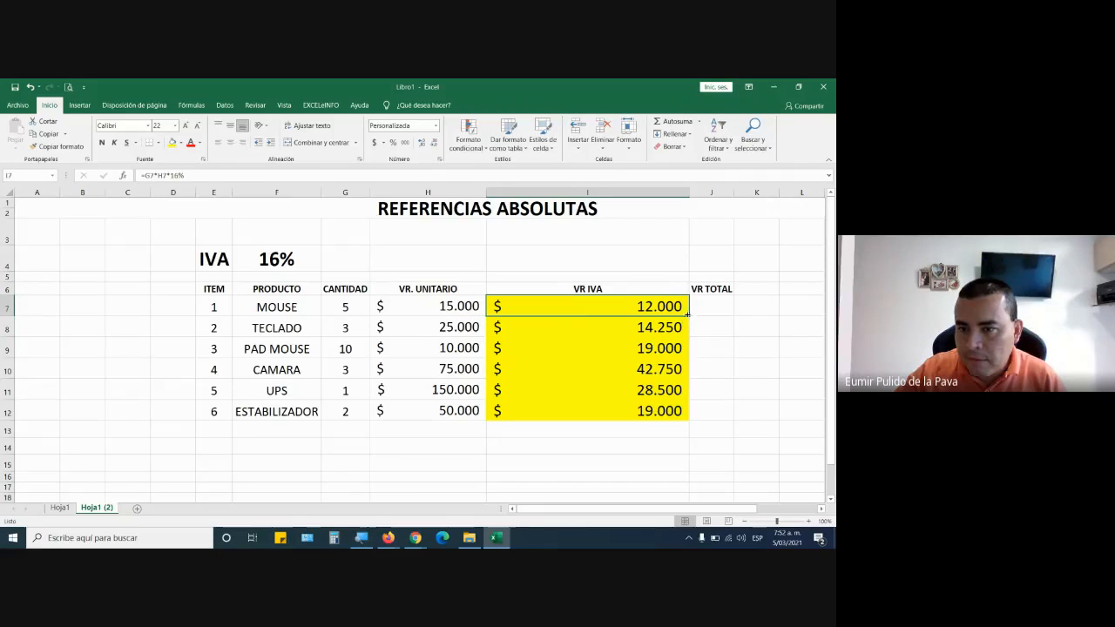
Fill the I7 formula down to I12, undo that fill, and examine the VR IVA formulas in I7:I12.
drag(689, 318, 680, 418)
key(ctrl+z)
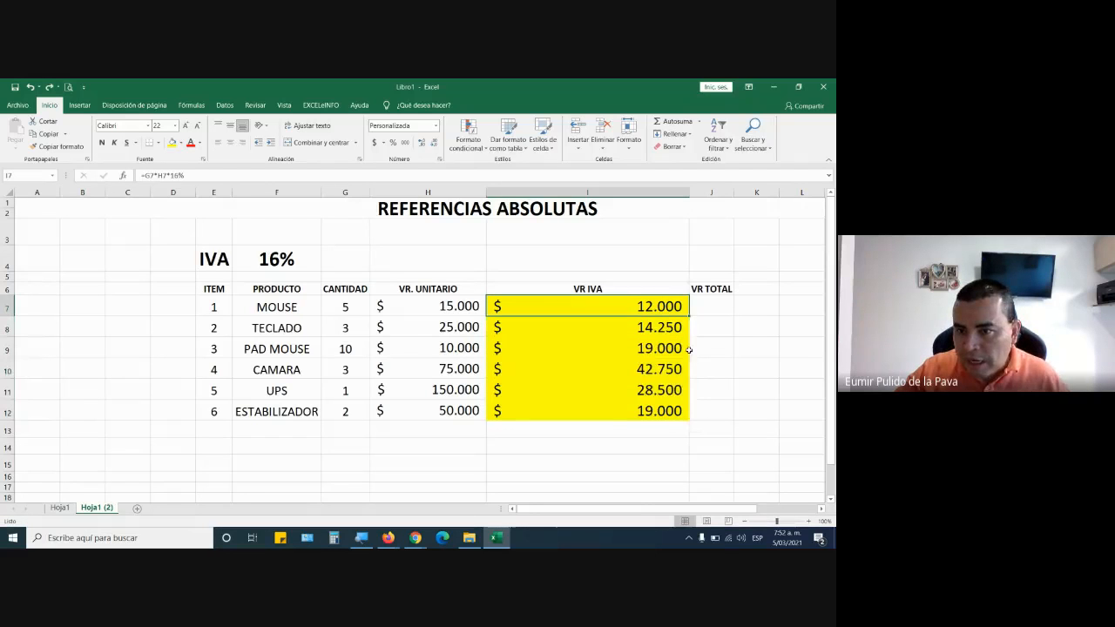
double_click(662, 332)
click(645, 346)
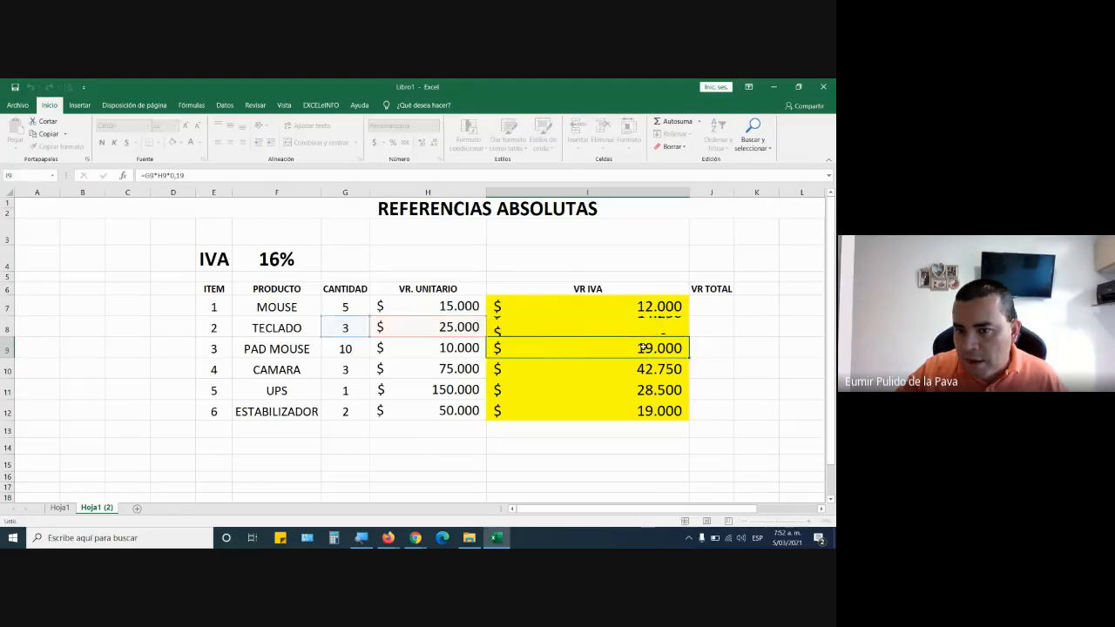
double_click(645, 346)
double_click(640, 369)
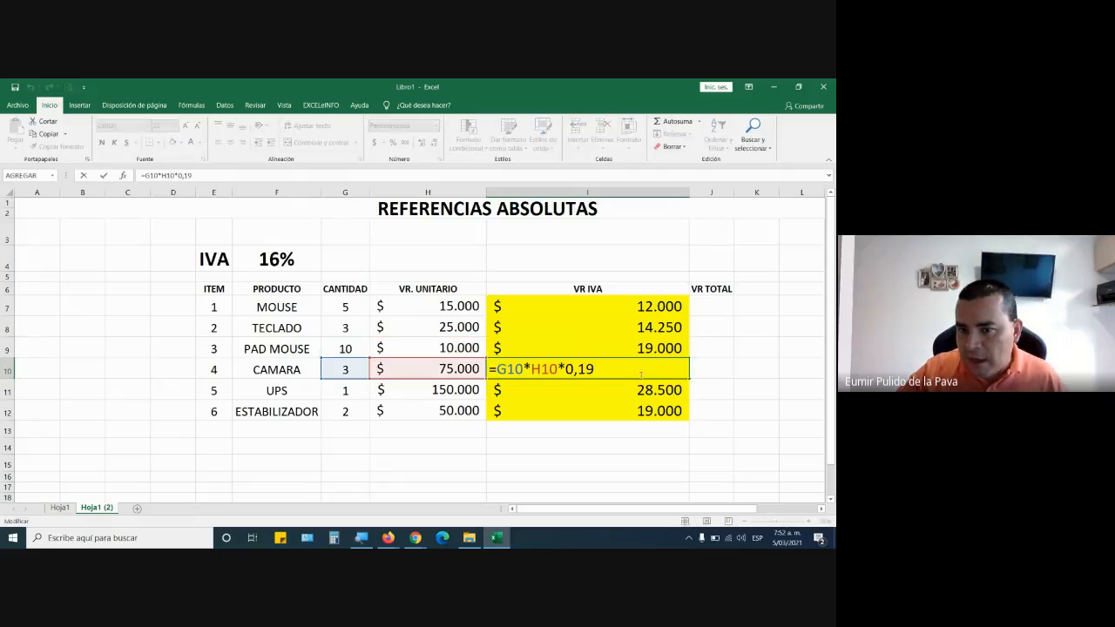
double_click(634, 386)
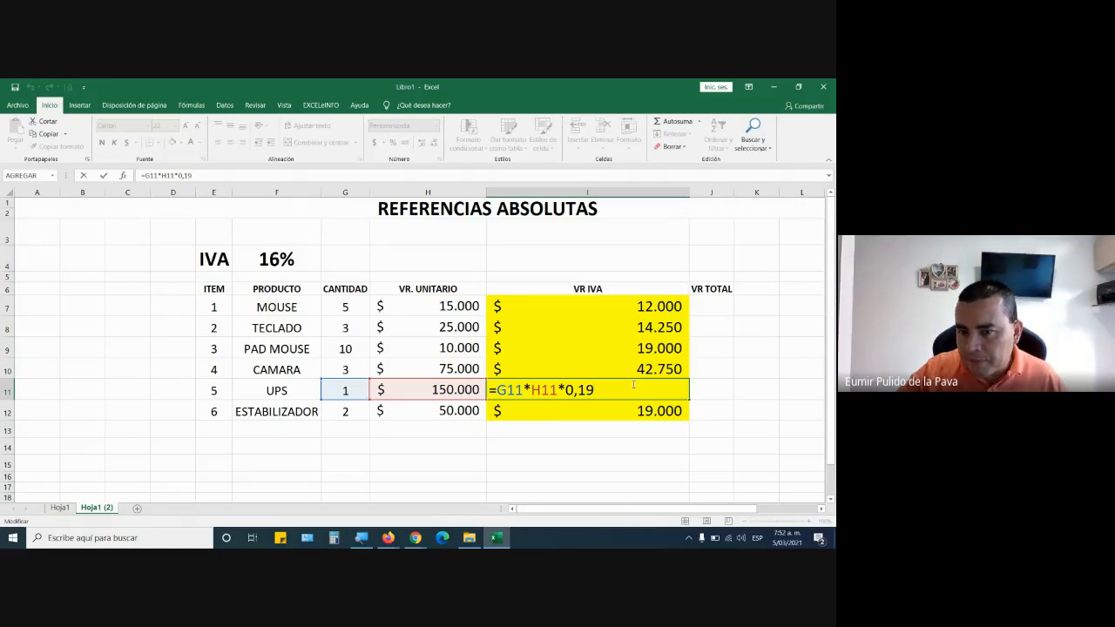
double_click(634, 414)
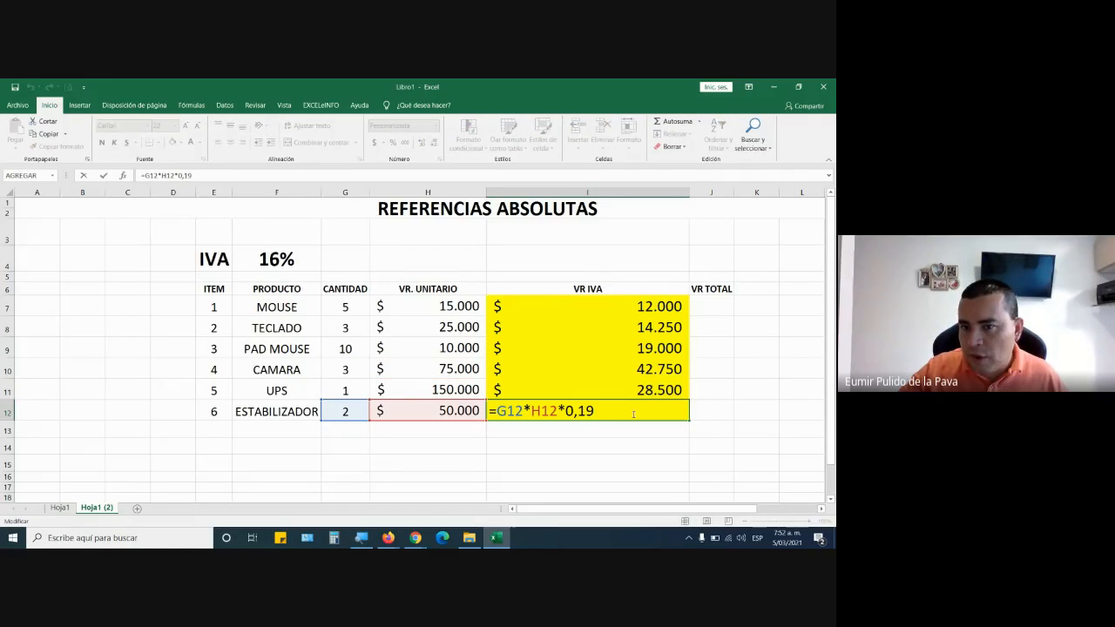
double_click(615, 302)
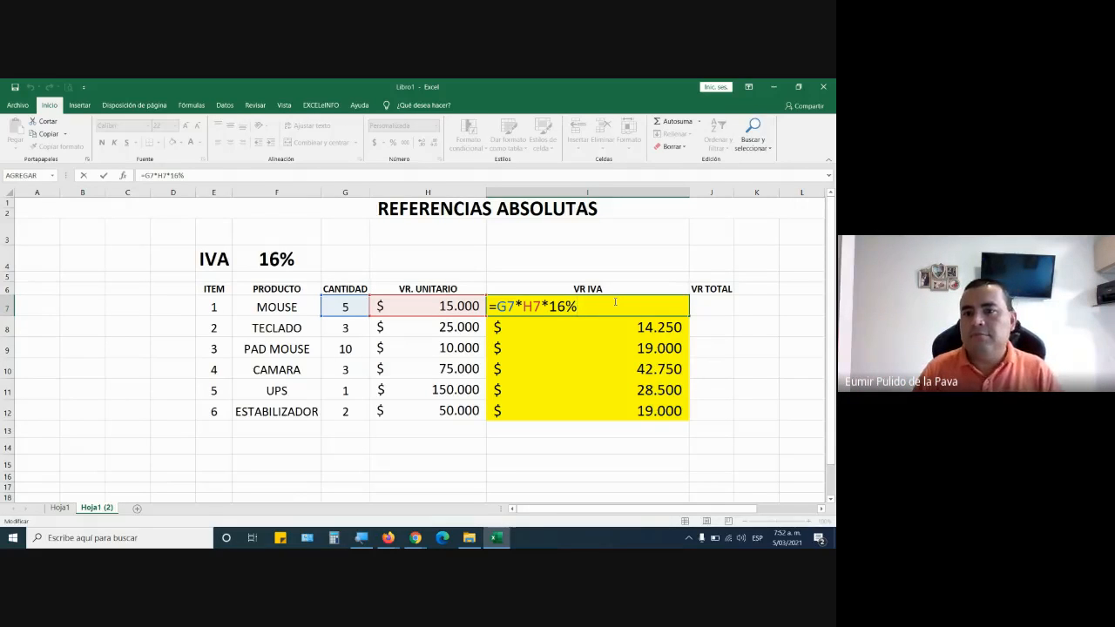
key(Return)
Fill the MOUSE row's VR IVA formula from I7 down to I12 and check the copied formula in I12.
click(663, 309)
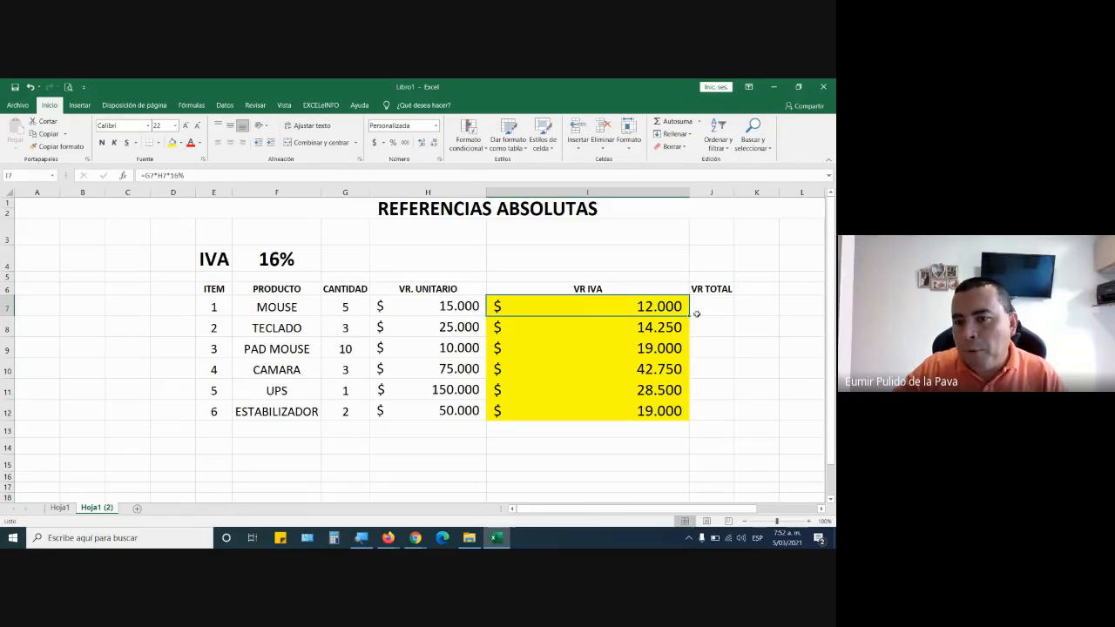
drag(687, 323, 693, 419)
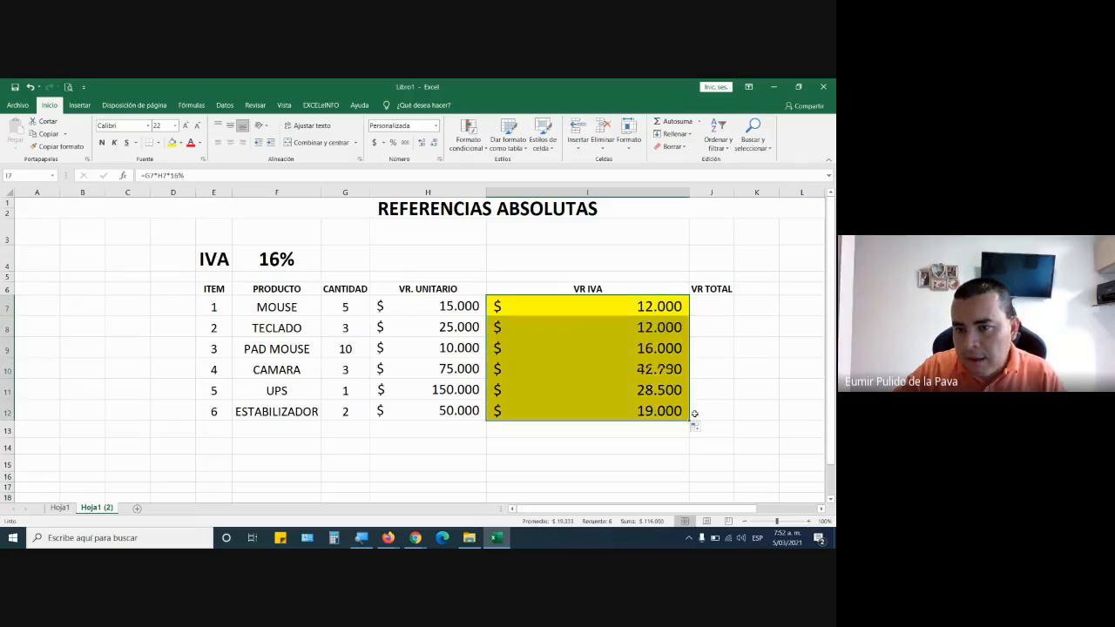
double_click(647, 414)
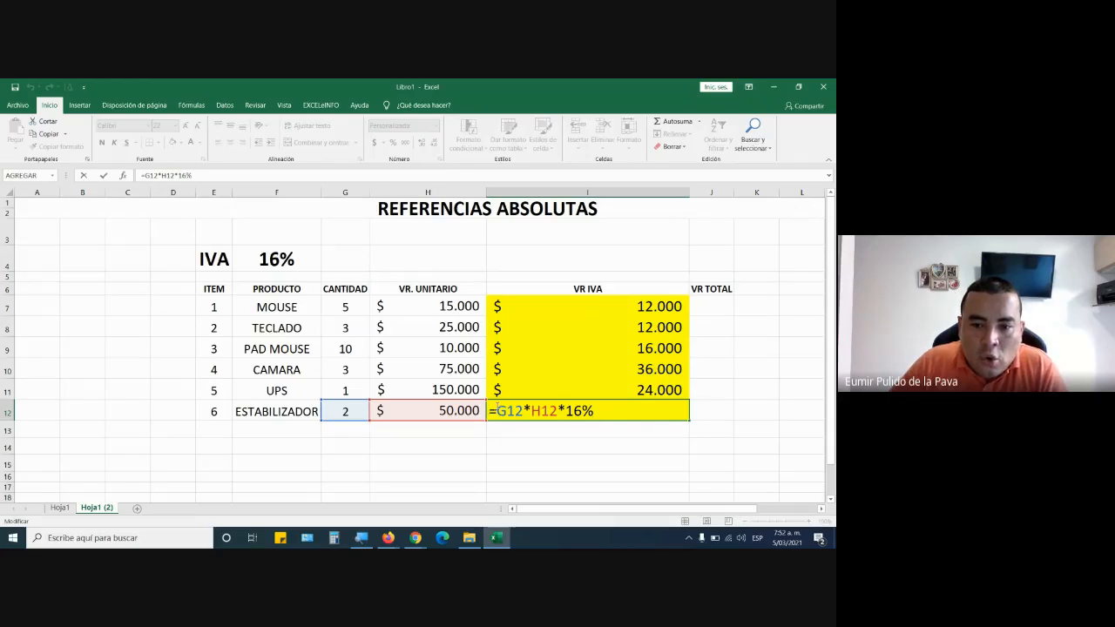
drag(498, 410, 558, 410)
key(Return)
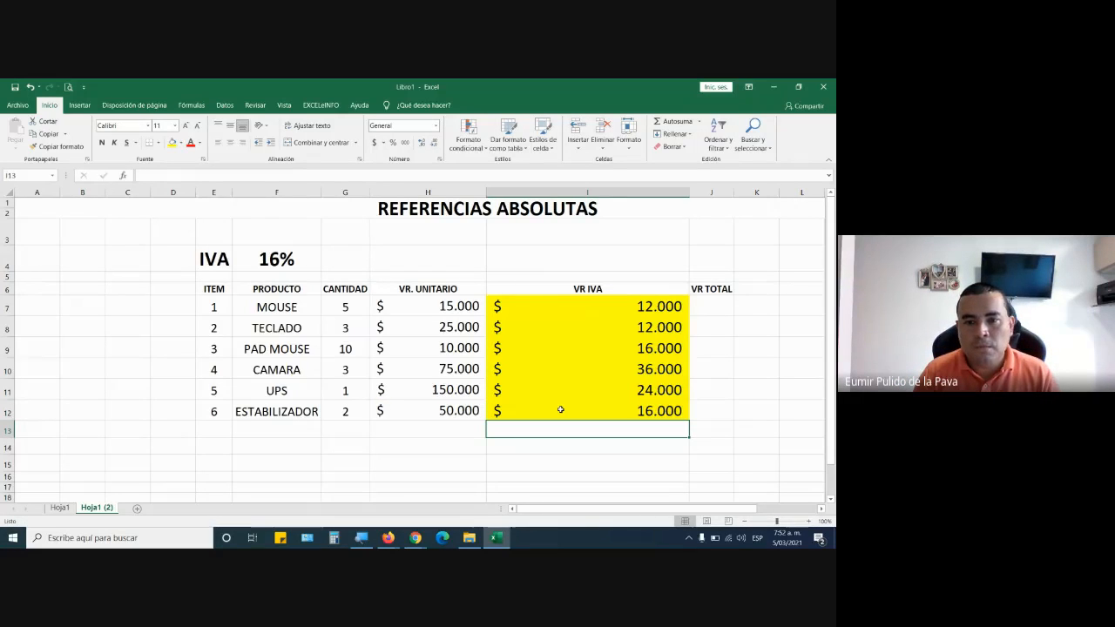
Set the IVA rate in F4 to 18%.
click(299, 263)
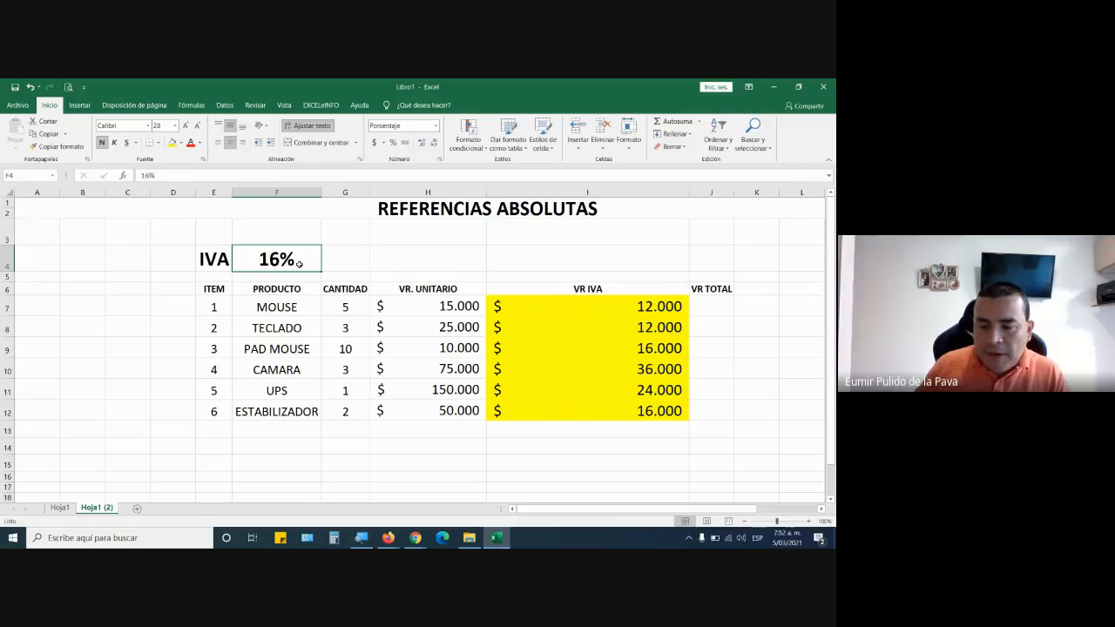
text(18)
key(Return)
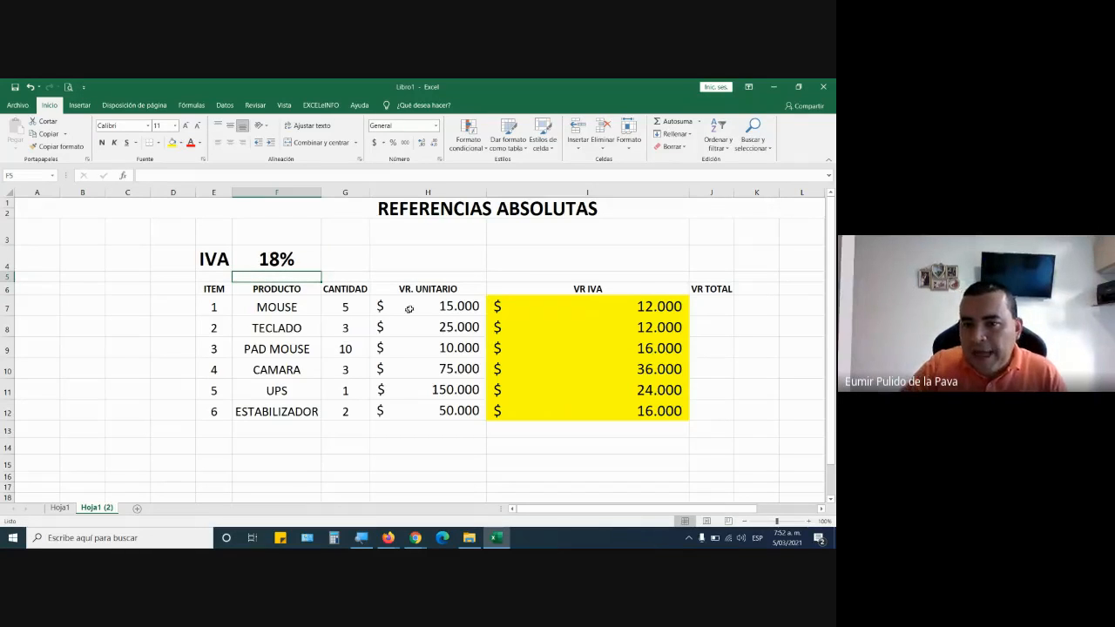
Change the MOUSE row's VR IVA formula in I7 to =G7*H7*18%.
drag(557, 308, 559, 408)
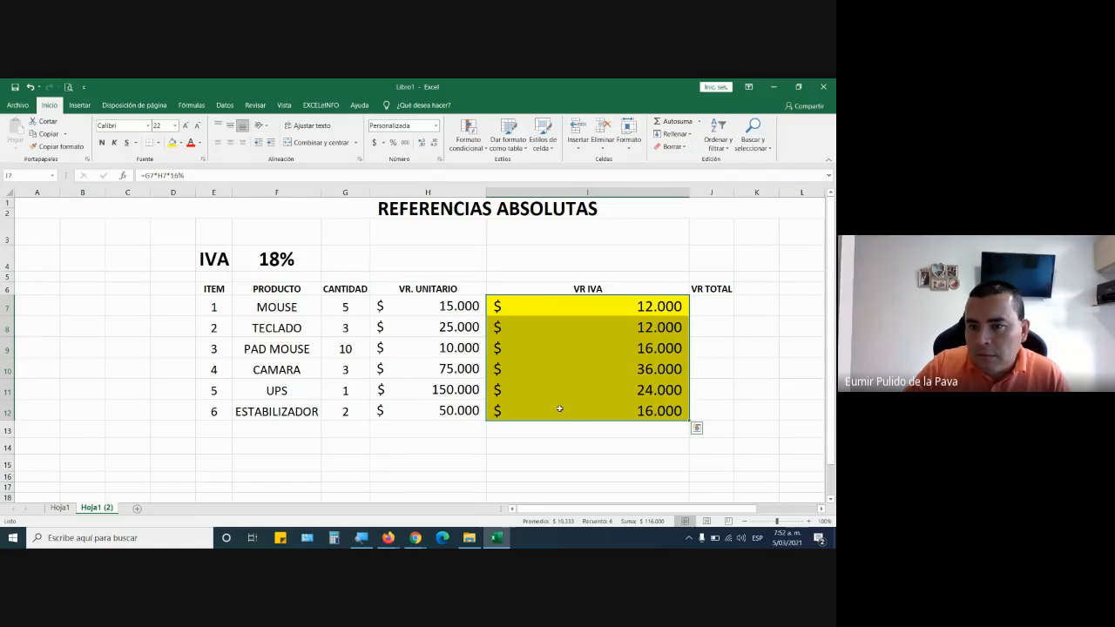
double_click(596, 303)
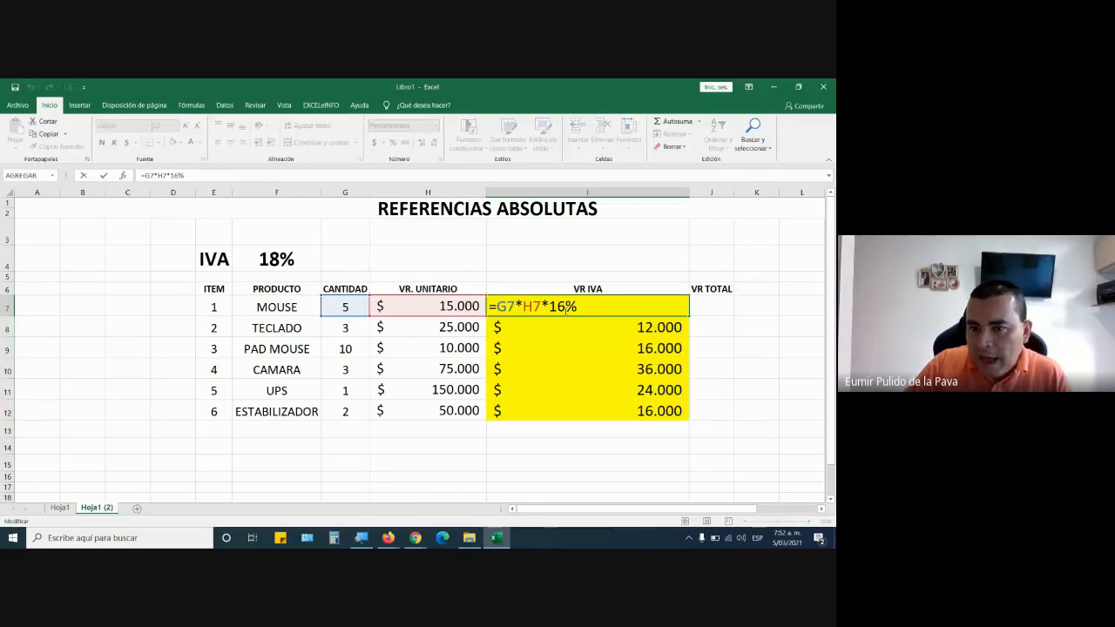
key(BackSpace)
key(BackSpace)
text(8%)
key(Return)
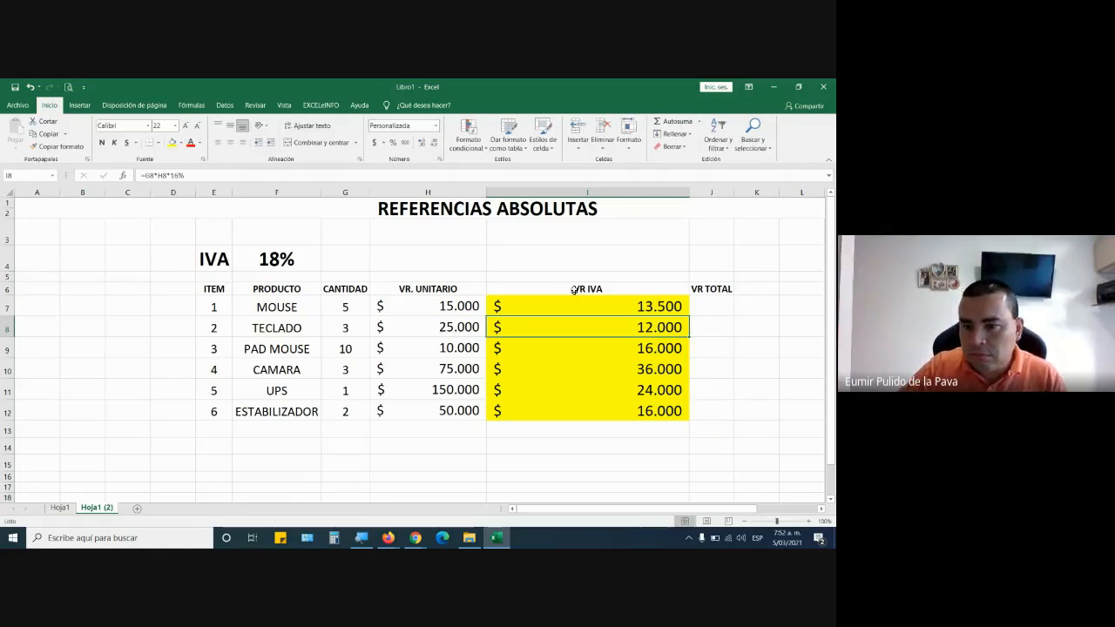
Compare the rates written in the VR IVA formulas of I7, I8 and I9 without changing them.
click(563, 308)
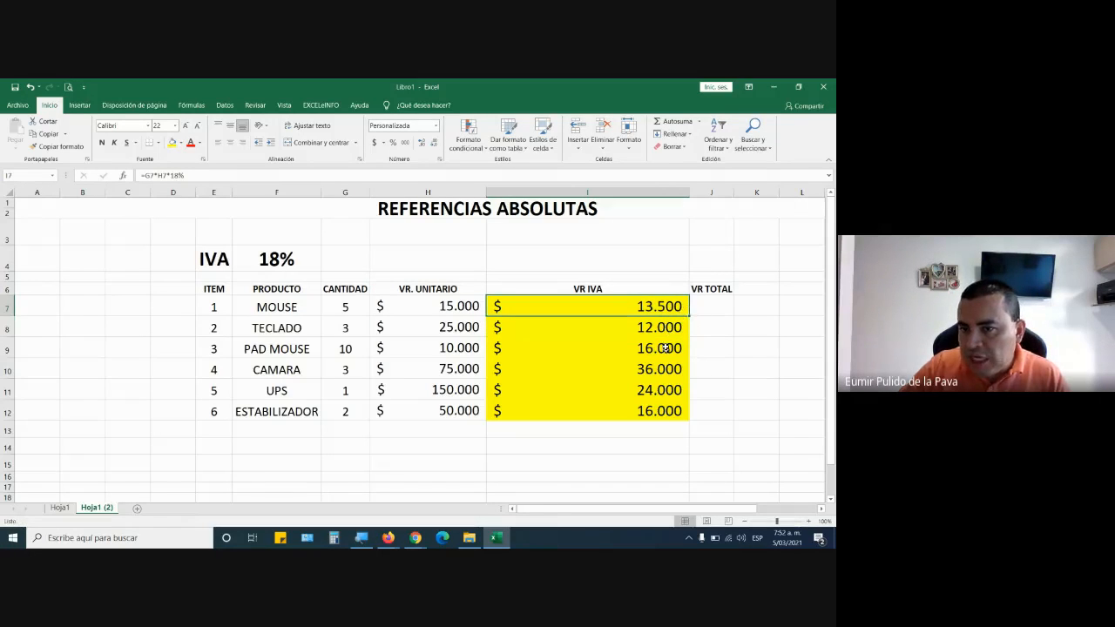
double_click(662, 328)
double_click(598, 351)
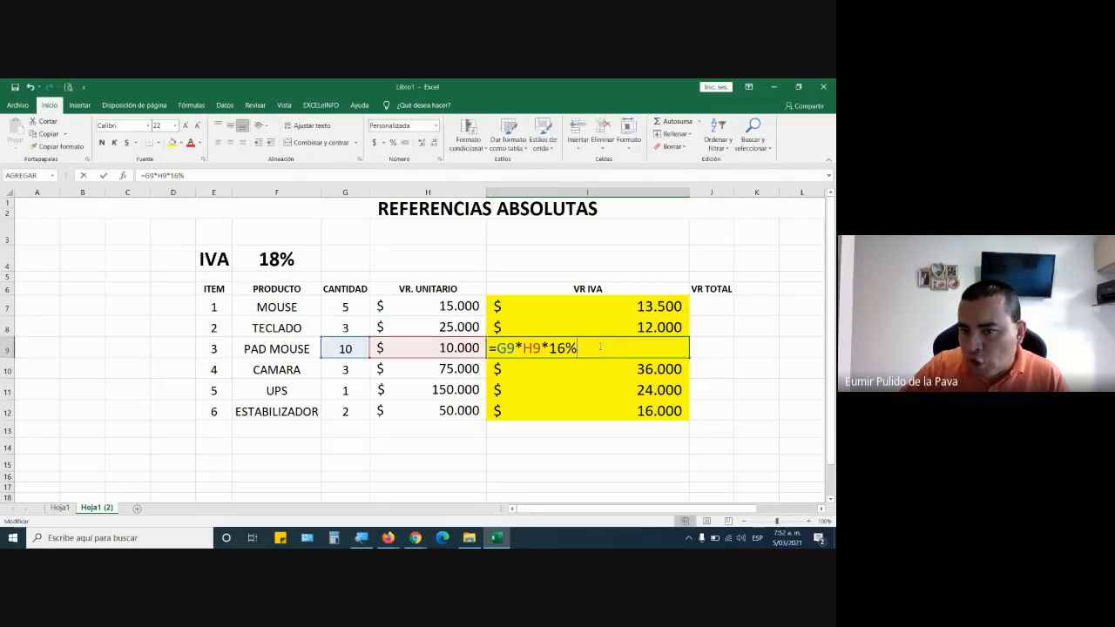
double_click(600, 311)
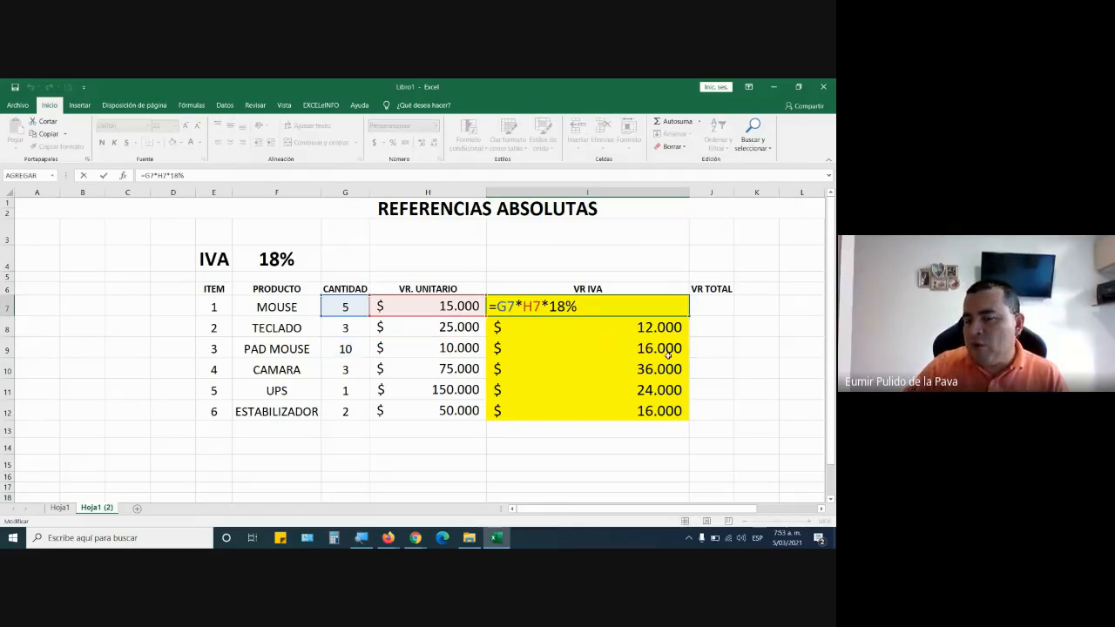
key(Return)
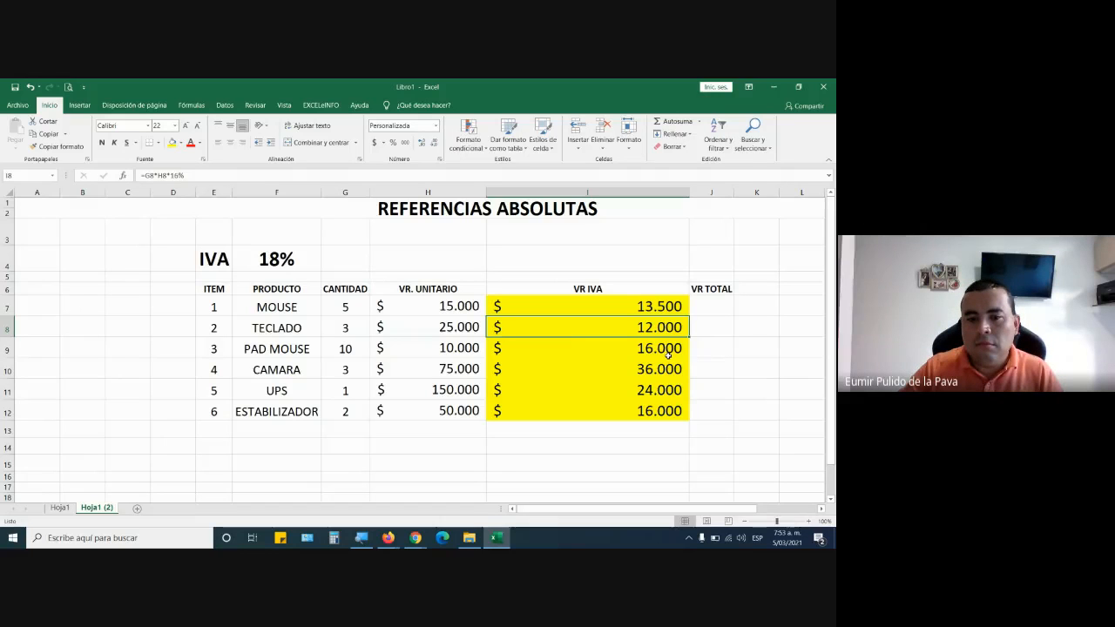
Check the Google Meet call window, return to Excel, and view the I7 formula without changing it.
click(415, 537)
click(384, 488)
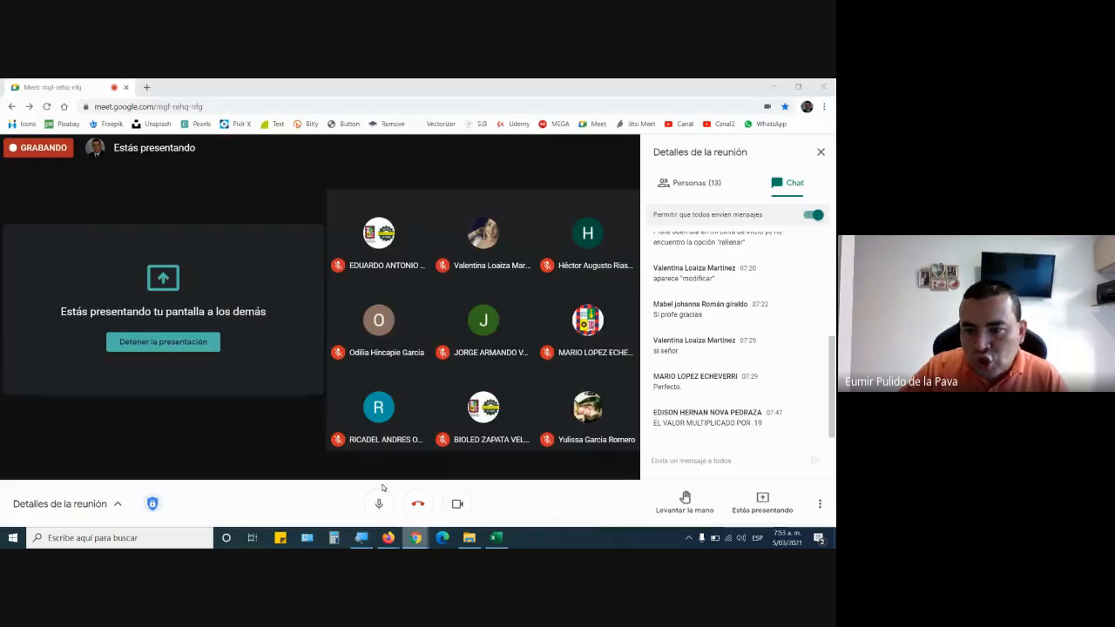
click(497, 538)
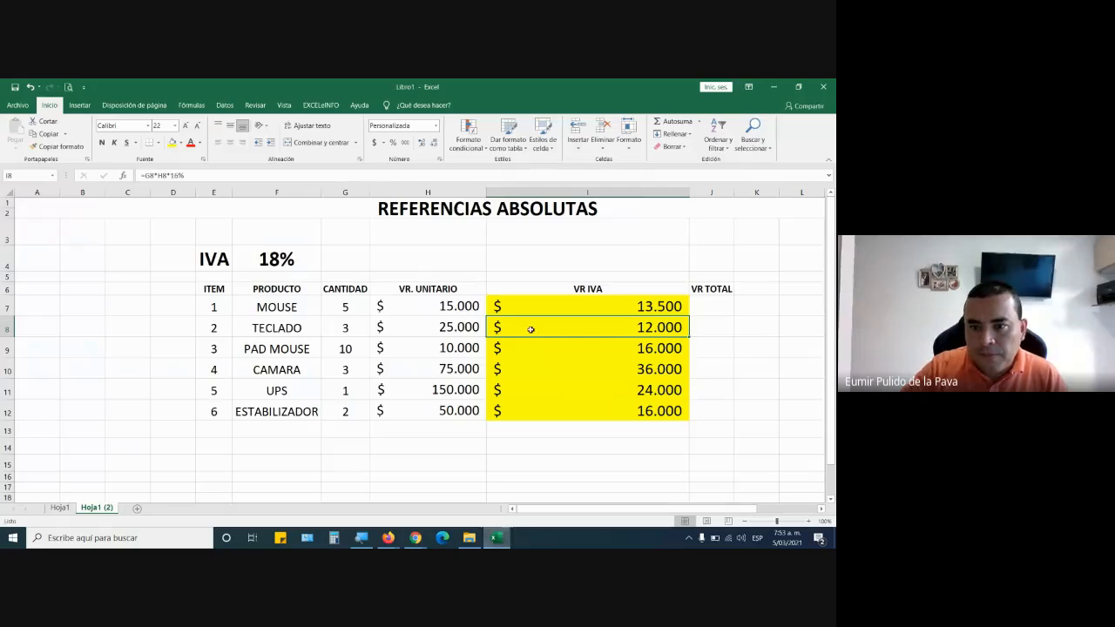
double_click(549, 305)
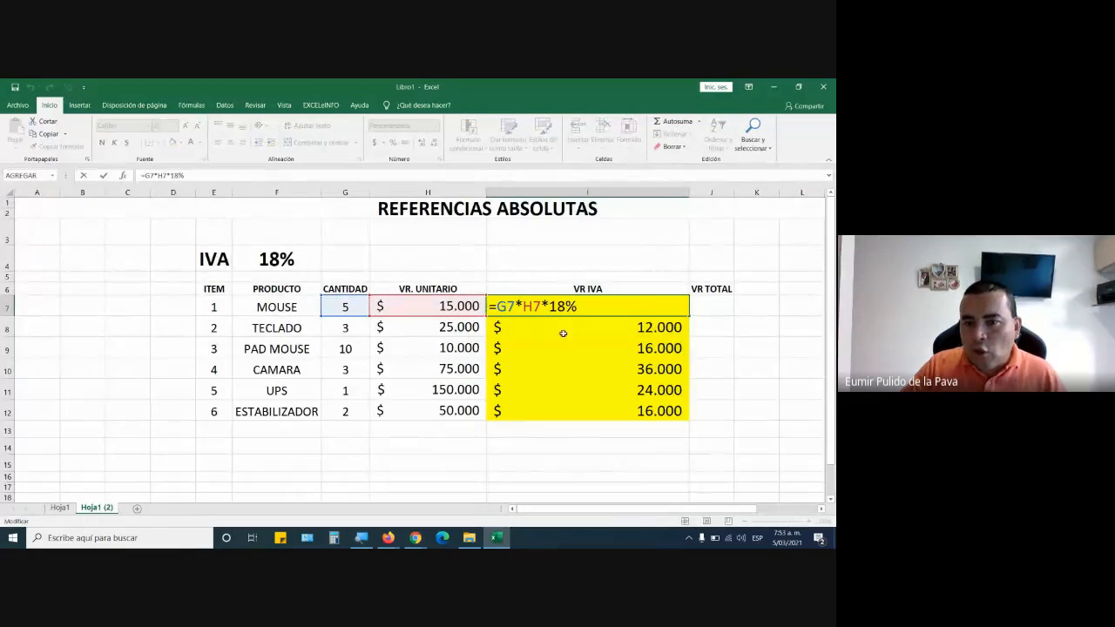
key(Escape)
Remove the yellow fill from the VR IVA cells I7:I12.
drag(591, 315, 586, 413)
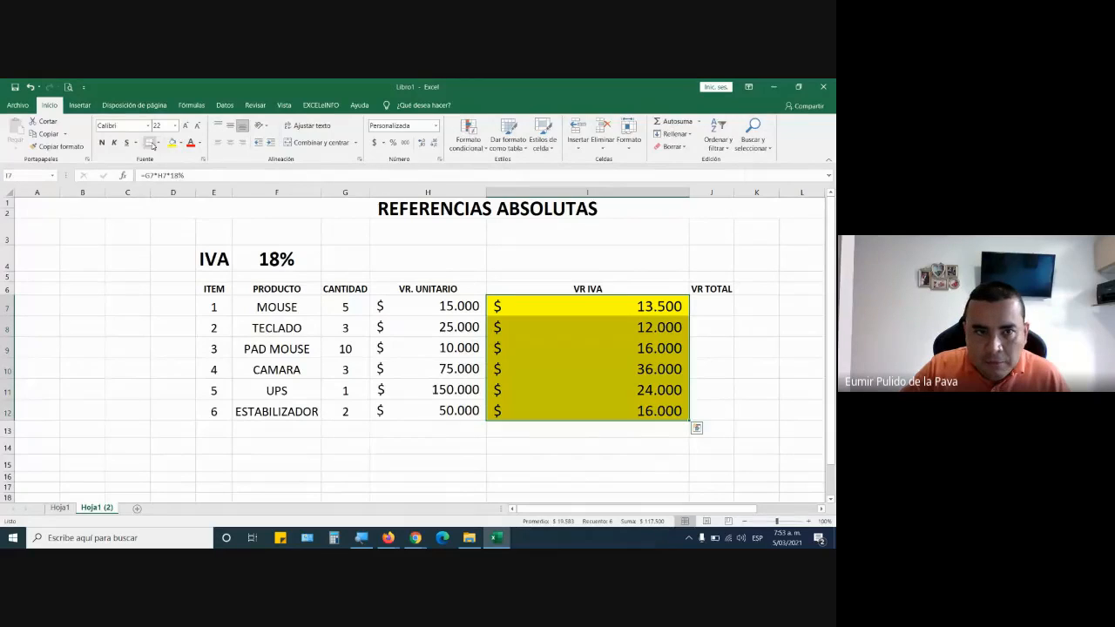
click(182, 143)
click(199, 239)
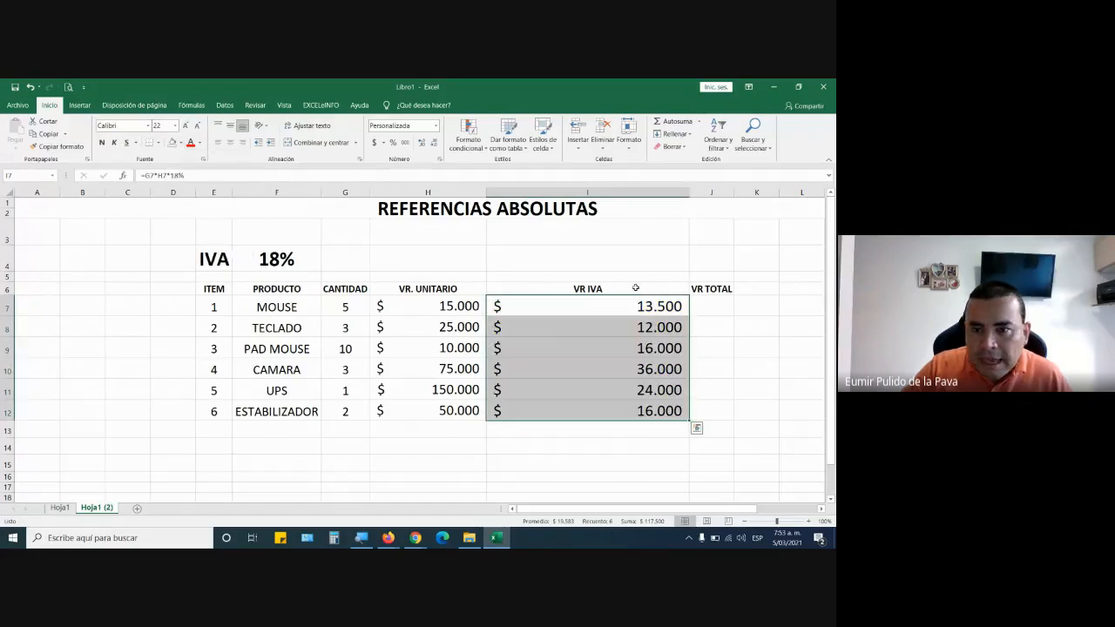
Open the VR IVA formula in I7 for editing and select its hard-coded 18% rate.
double_click(556, 305)
drag(557, 306, 587, 308)
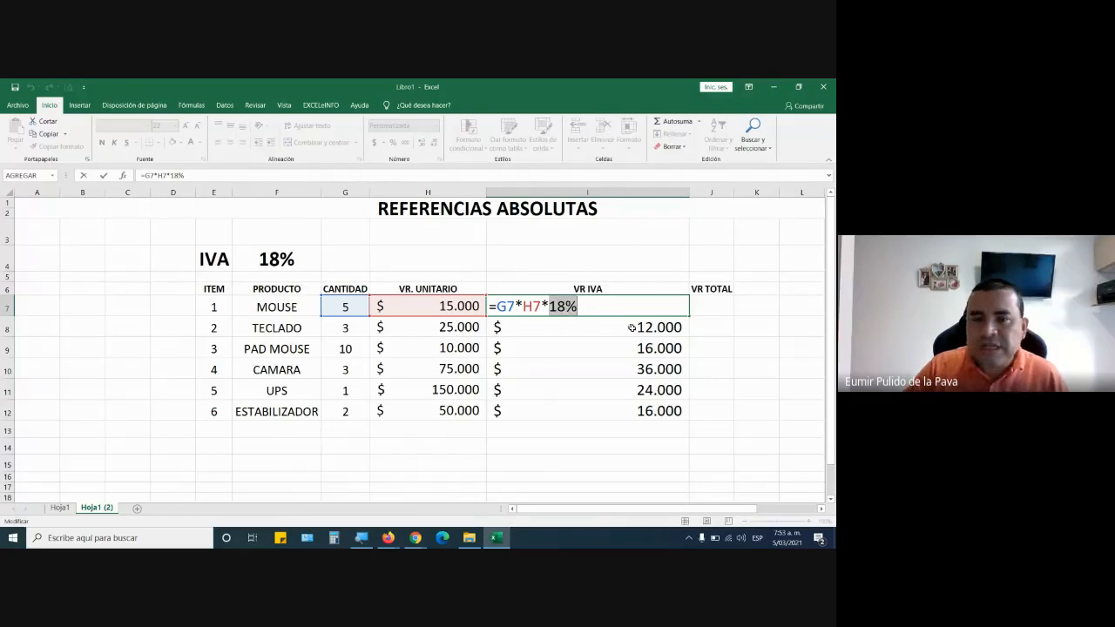
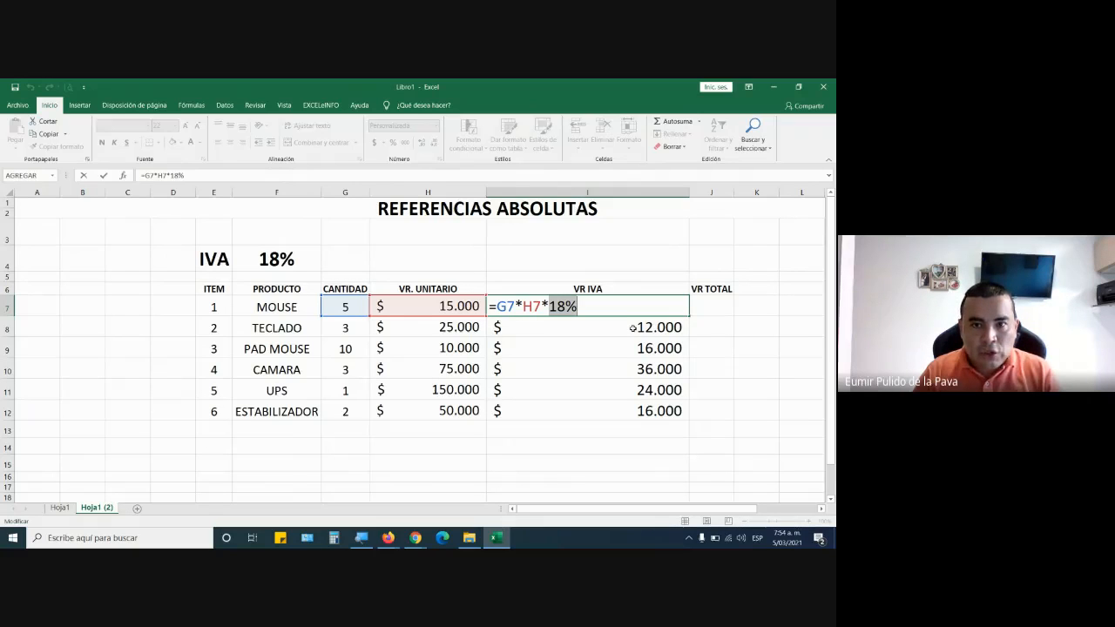
Close the I7 formula without changing it and switch to the Google Meet call window to view the chat.
key(Return)
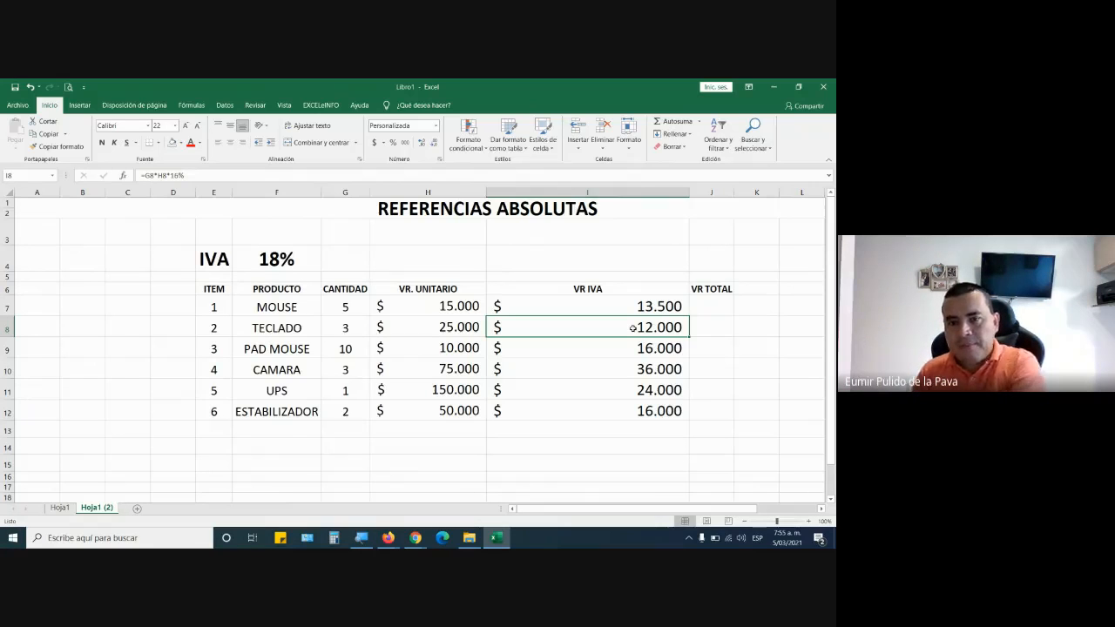
mouse_move(416, 538)
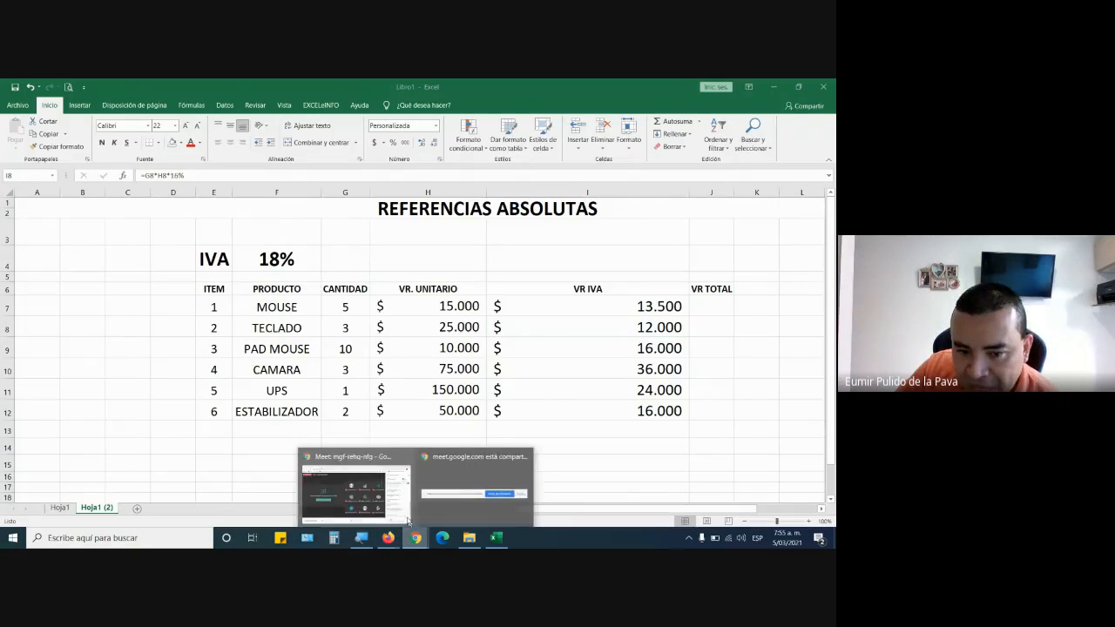
click(353, 497)
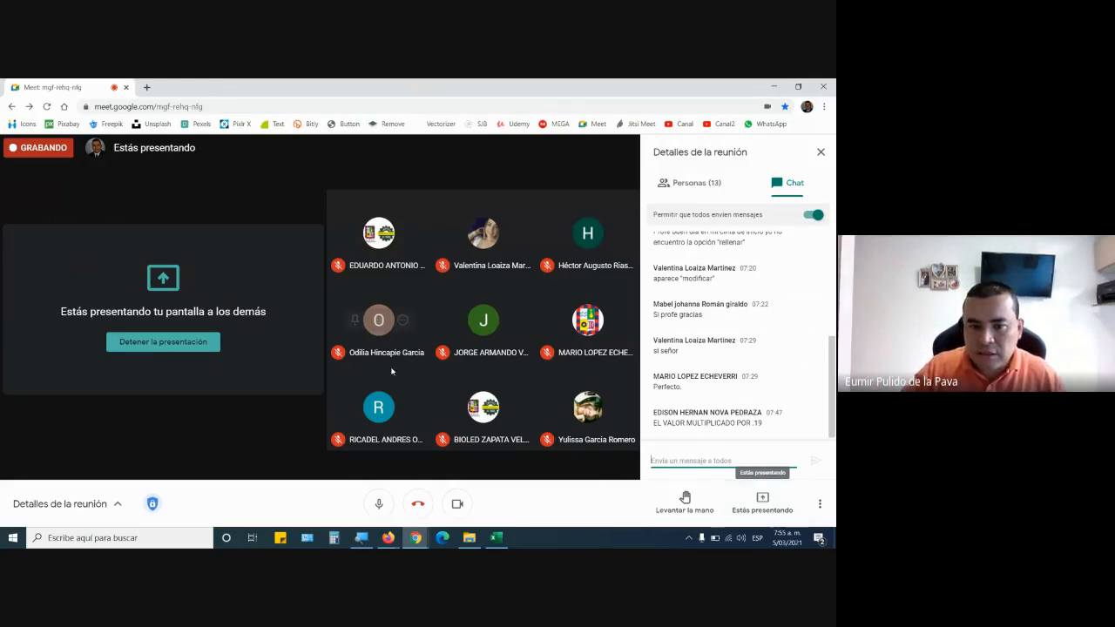
Switch to the Firefox window with the course page and open Google Drive's sign-in page in a new tab.
click(388, 538)
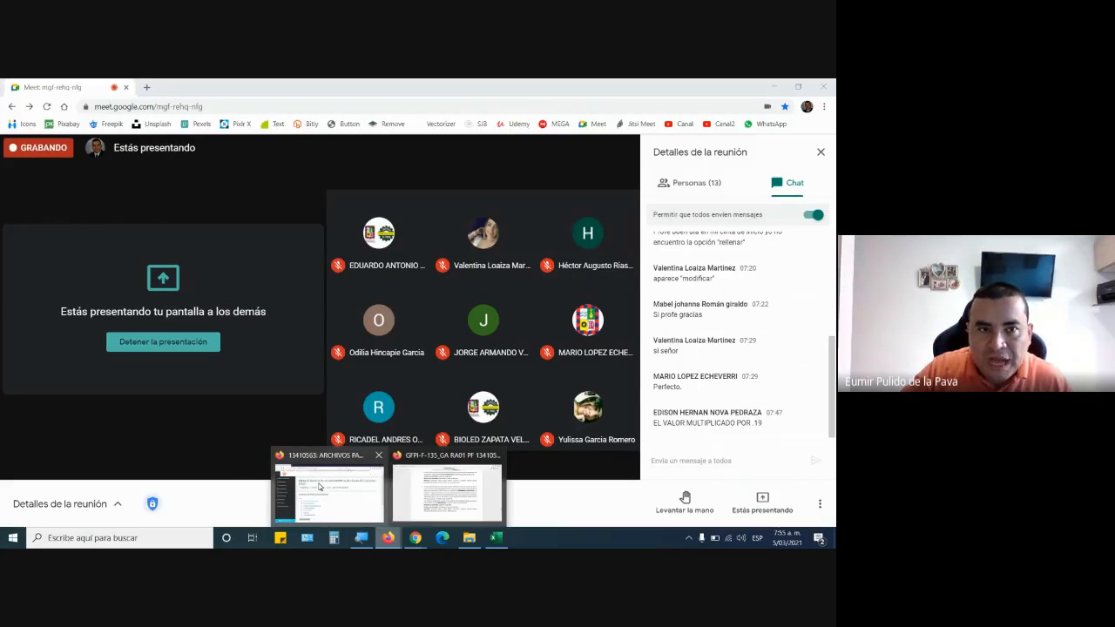
click(278, 475)
click(254, 88)
click(247, 125)
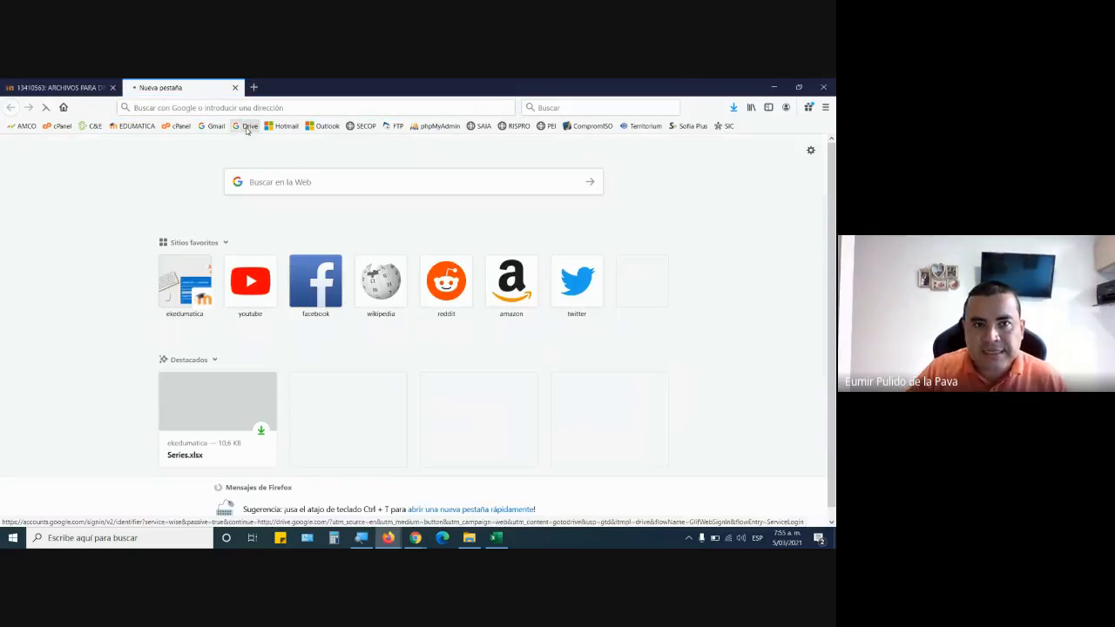
Sign in to Google Drive with the saved institutional e-mail account and its account password.
click(412, 312)
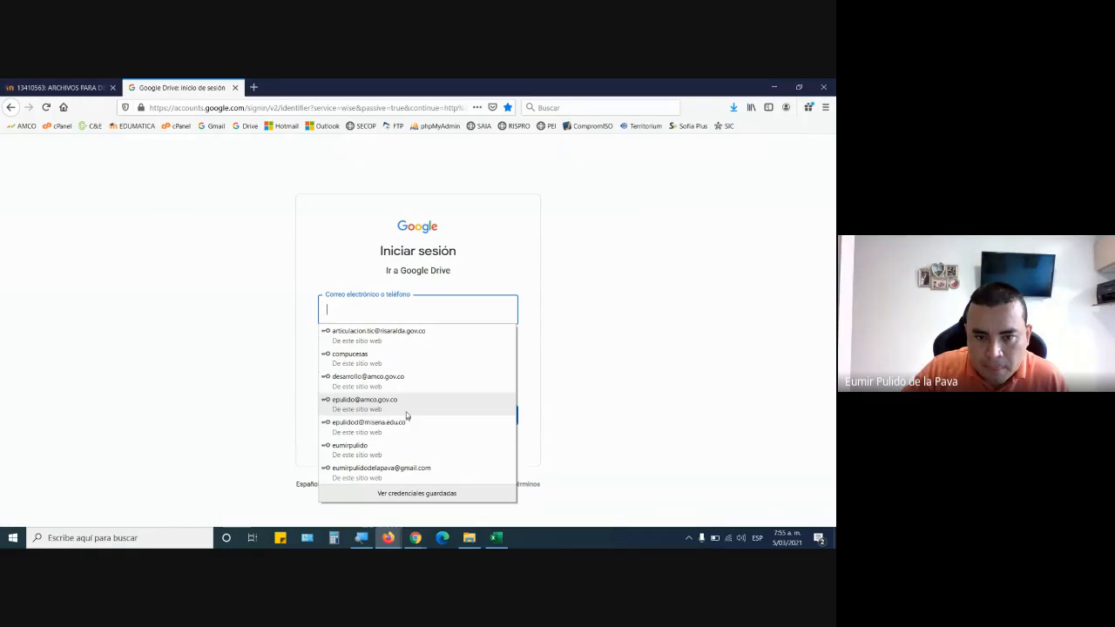
click(365, 427)
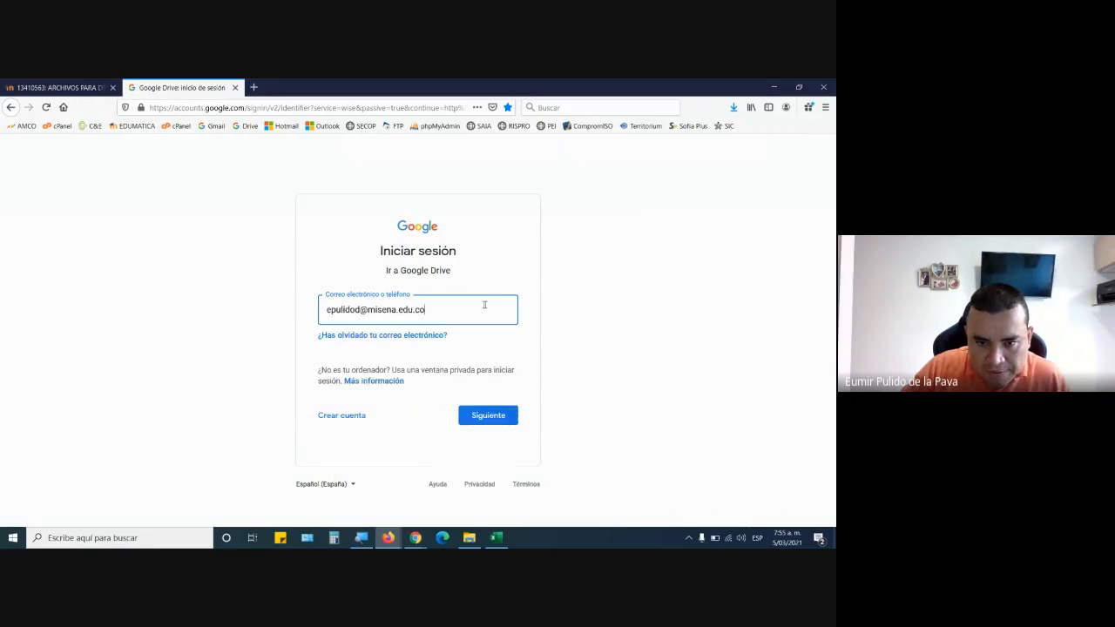
click(486, 415)
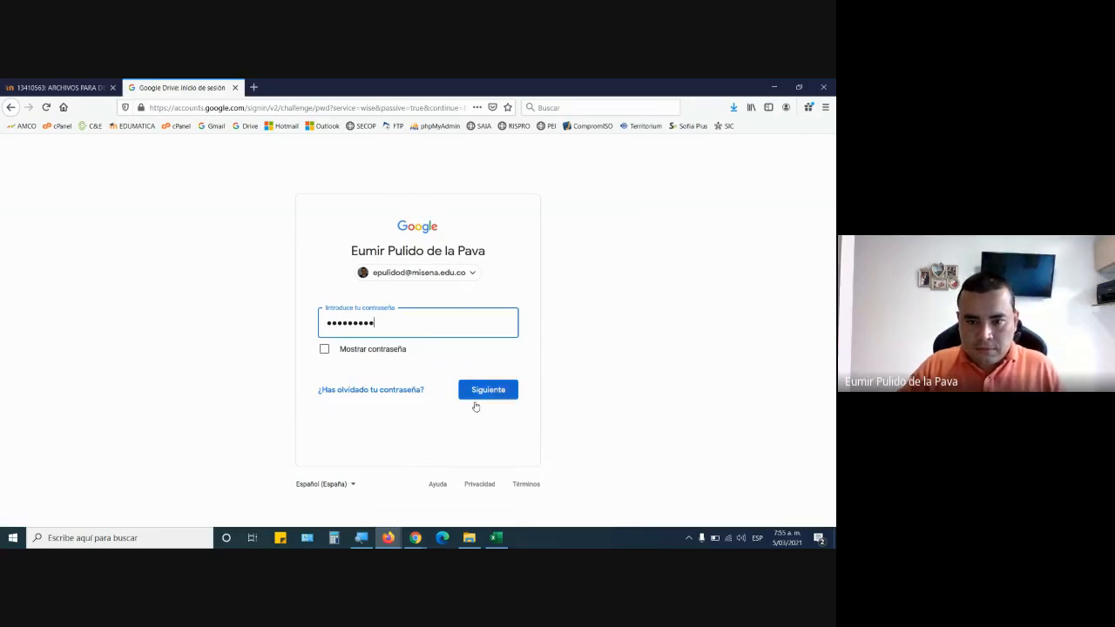
click(475, 398)
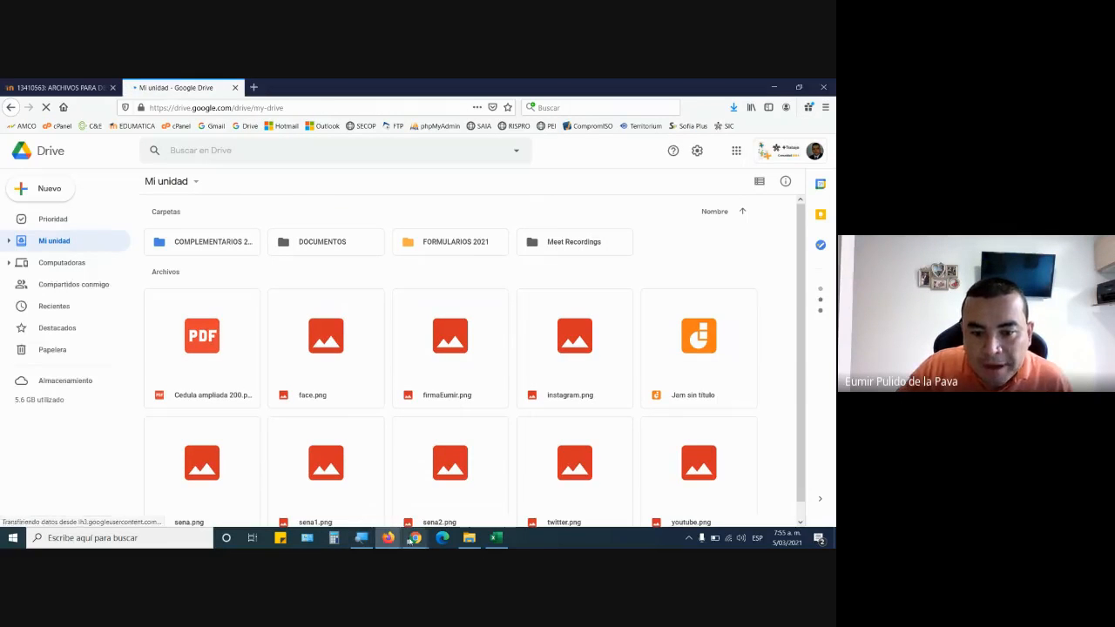
Check the Google Meet call window and return to Google Drive in Firefox.
mouse_move(416, 538)
click(490, 470)
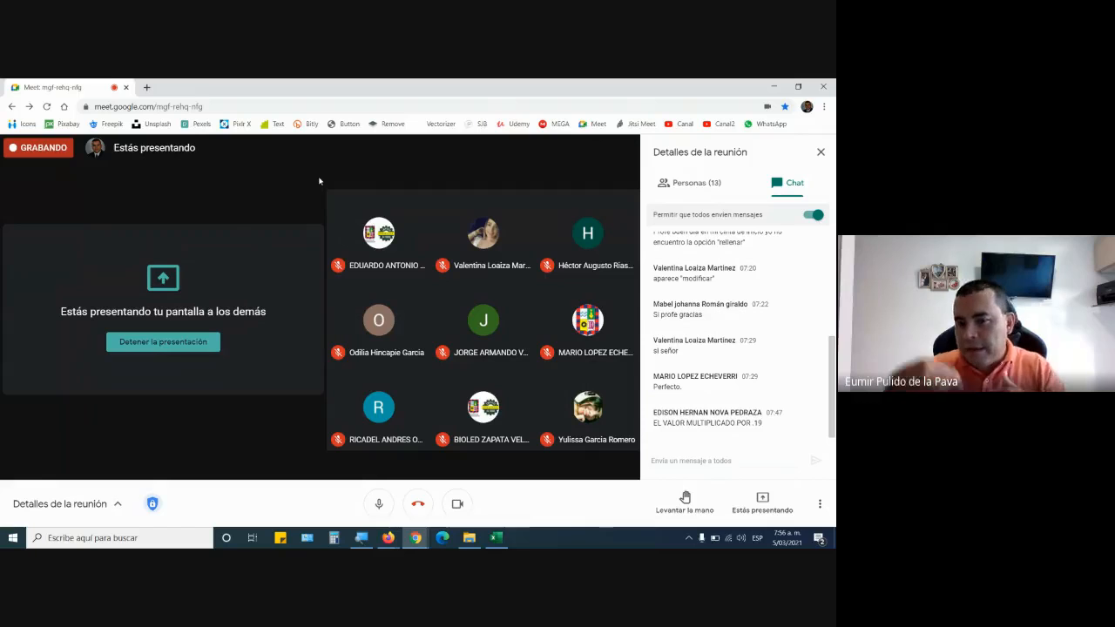
key(alt+Tab)
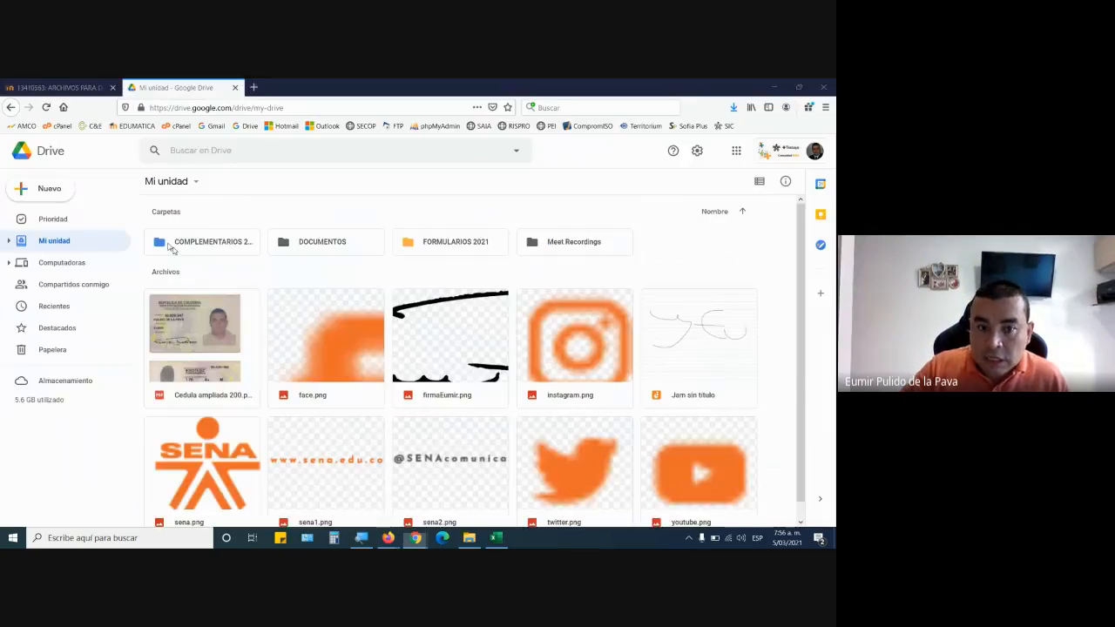
Open the FICHA 2260307 MANEJO BASICO EXCEL attendance sheet from the COMPLEMENTARIOS 2021 folder and copy its sharing link.
double_click(211, 243)
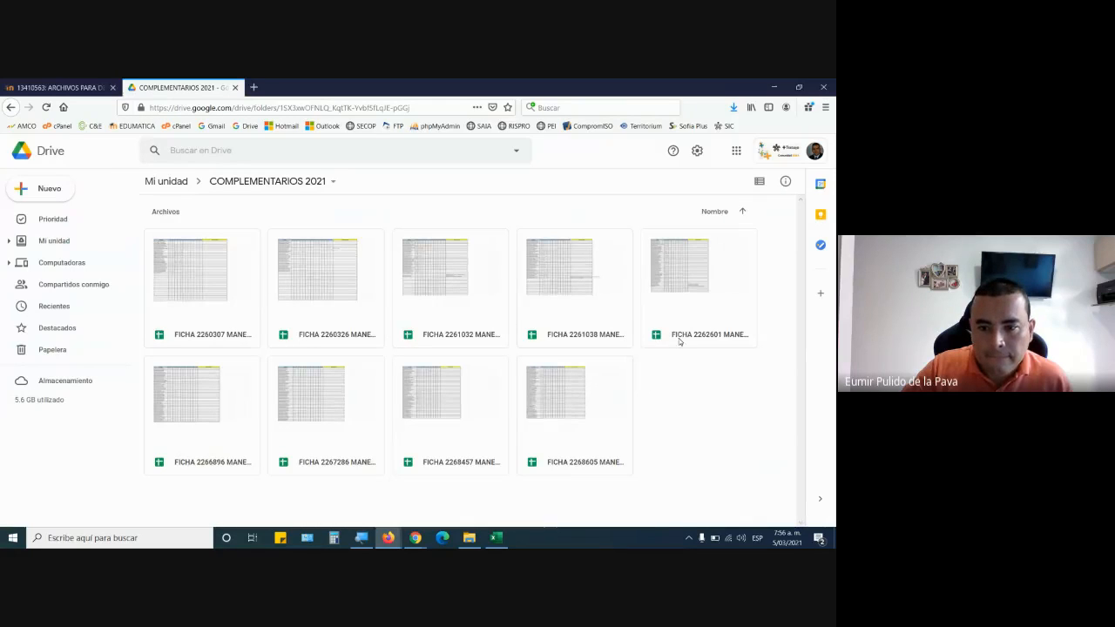
double_click(223, 328)
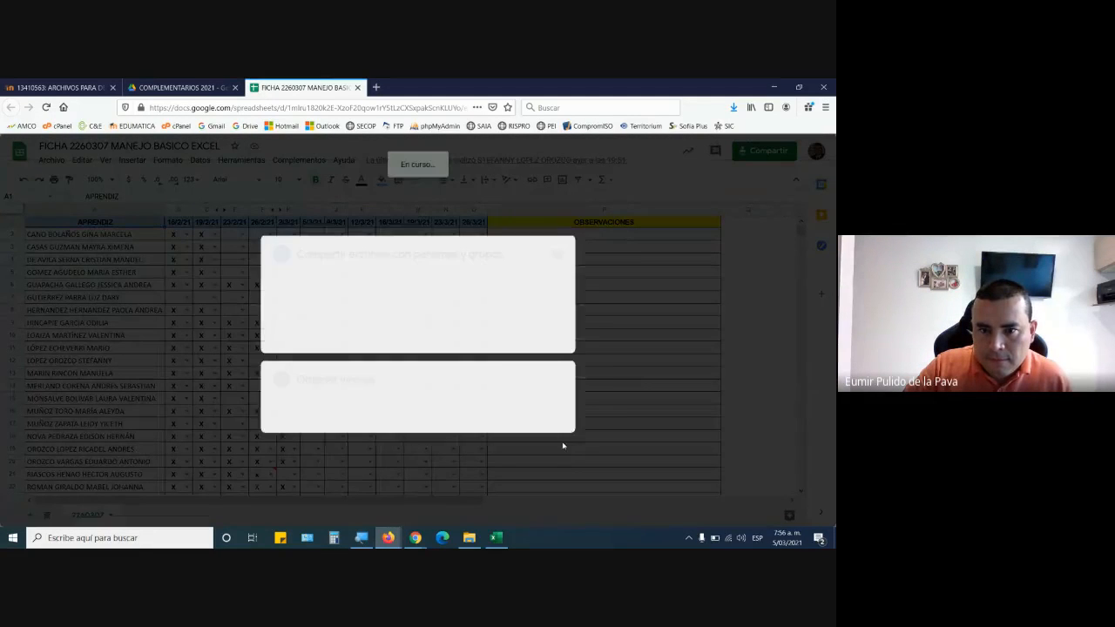
click(549, 413)
Switch to the Google Meet call and send the FICHA 2260307 sheet's sharing link in the chat.
mouse_move(415, 541)
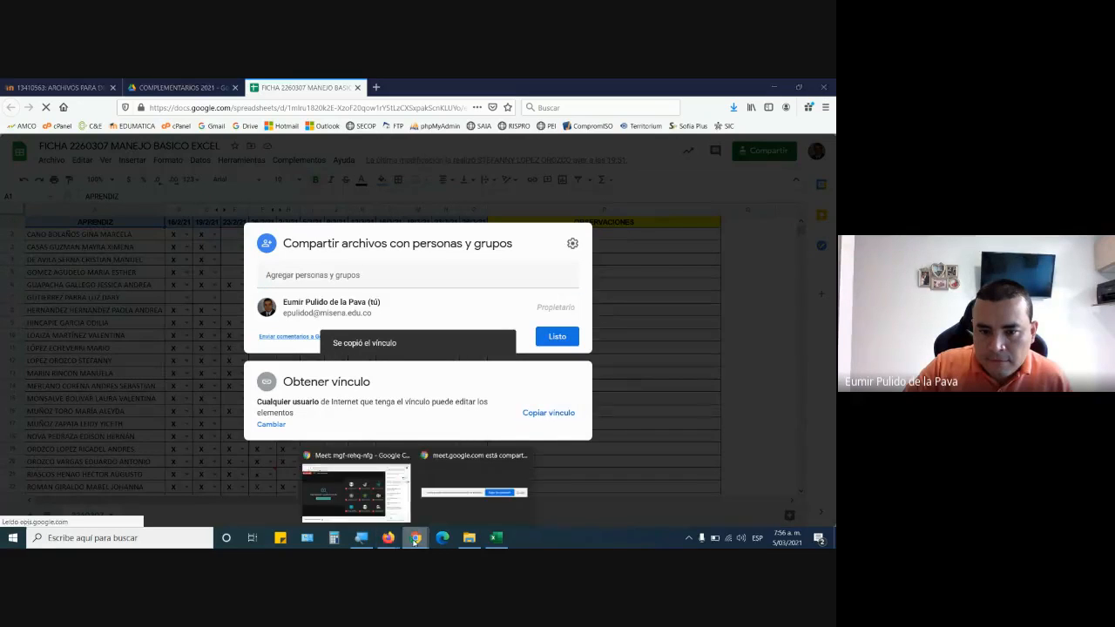
click(353, 488)
click(681, 459)
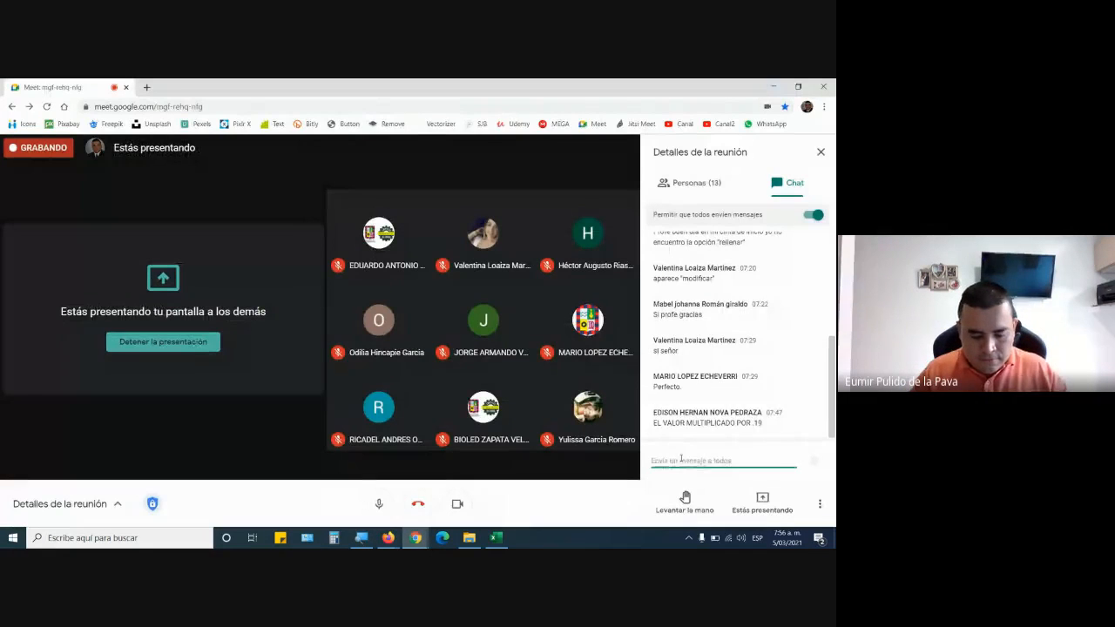
key(Return)
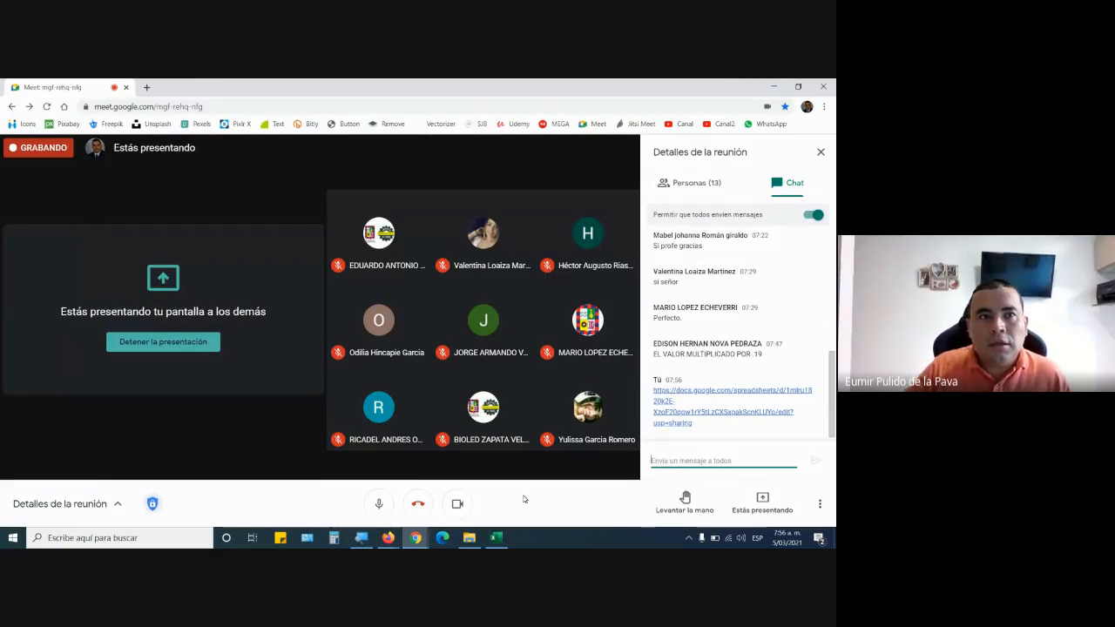
Return to the COMPLEMENTARIOS 2021 folder in Drive, open FICHA 2262601 MANEJO BASICO EXCEL, and copy its sharing link.
key(alt+Tab)
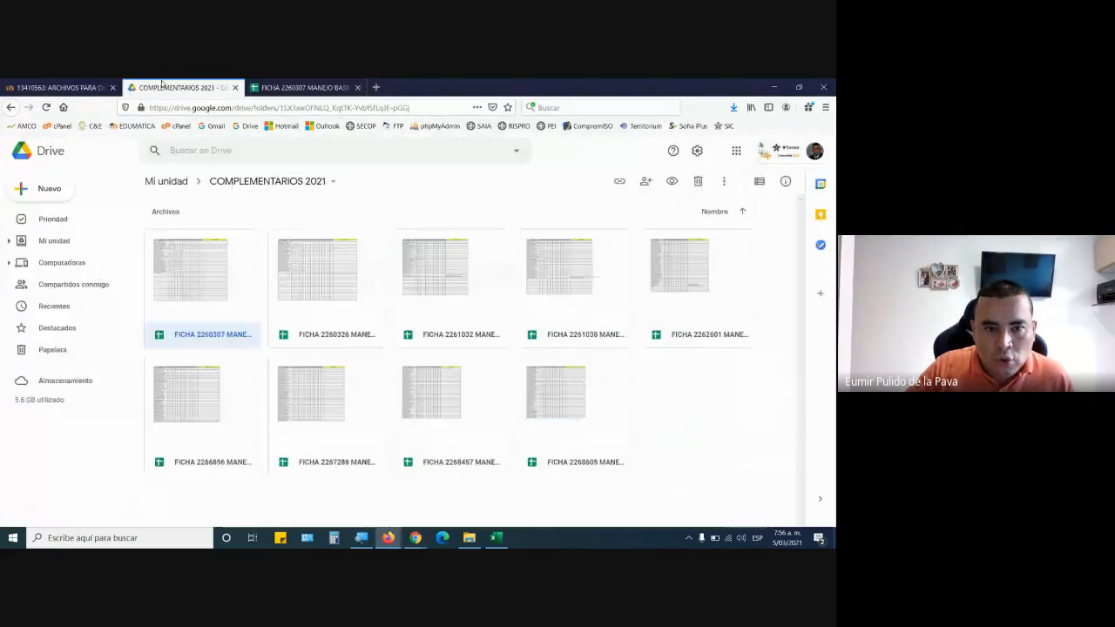
double_click(720, 337)
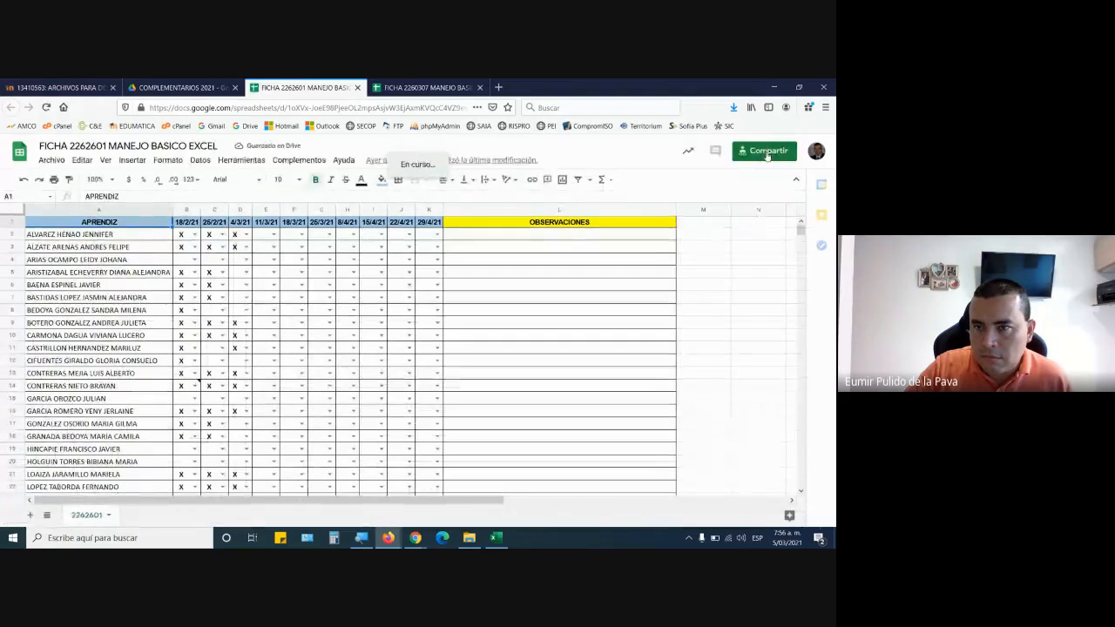
click(767, 152)
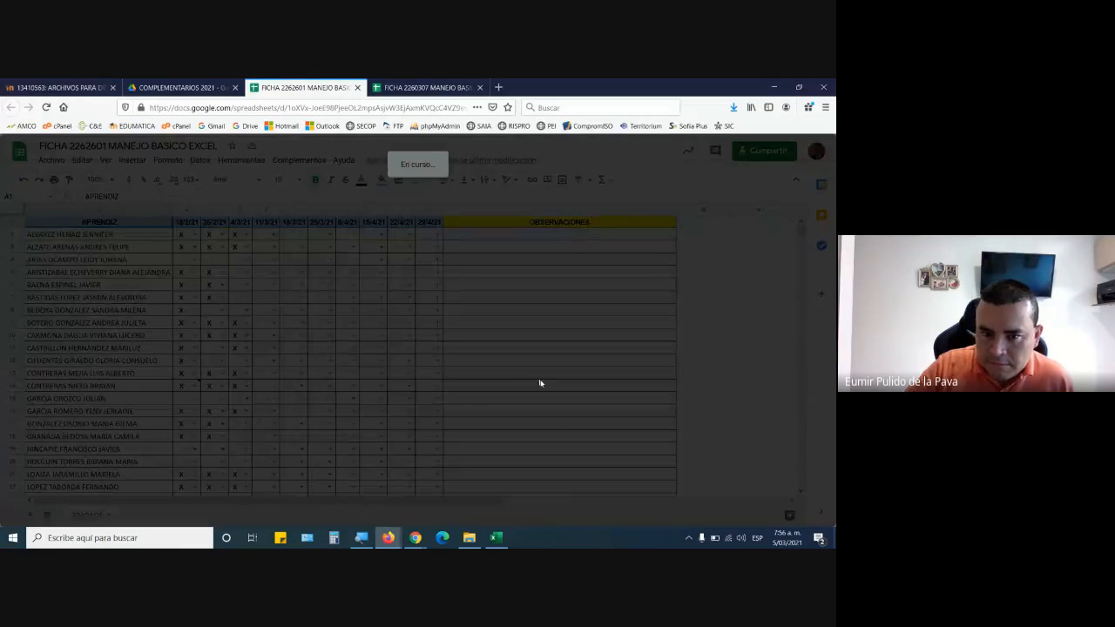
click(549, 412)
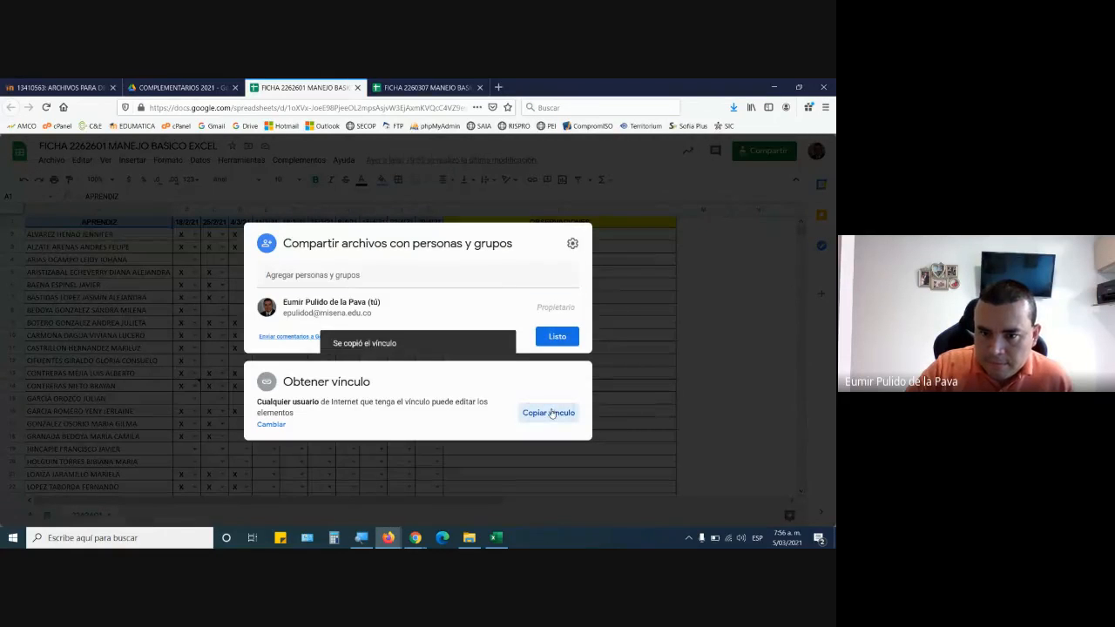
Switch to the Google Meet call and send the FICHA 2262601 sheet's sharing link in the chat.
click(415, 537)
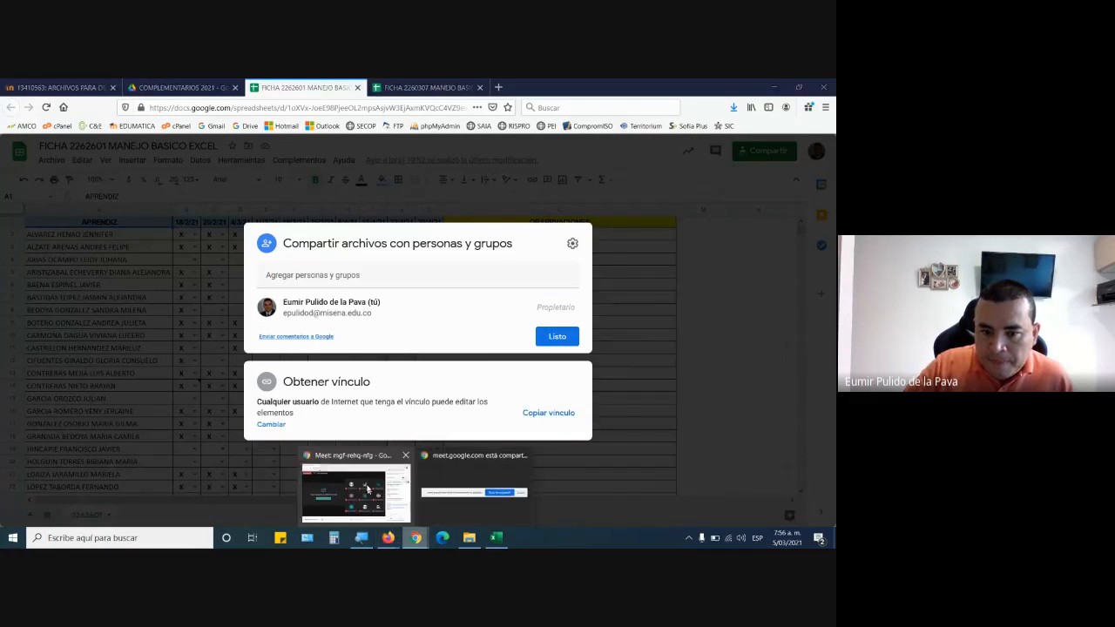
click(367, 491)
click(694, 462)
key(Return)
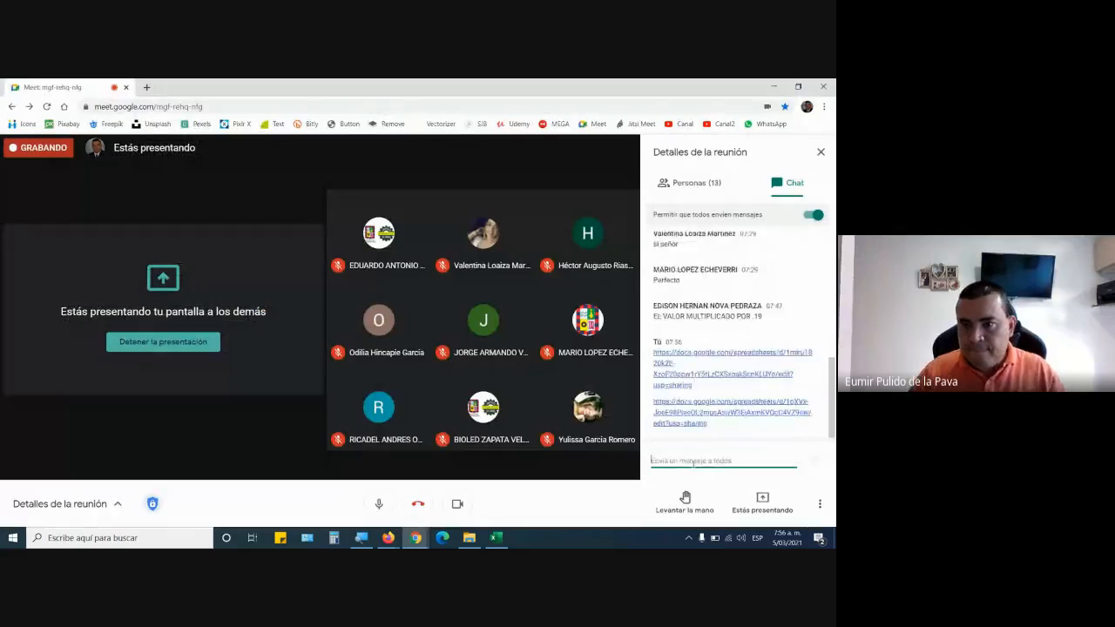
Open the Google Meet call's additional options to reach the stop-recording command.
click(814, 506)
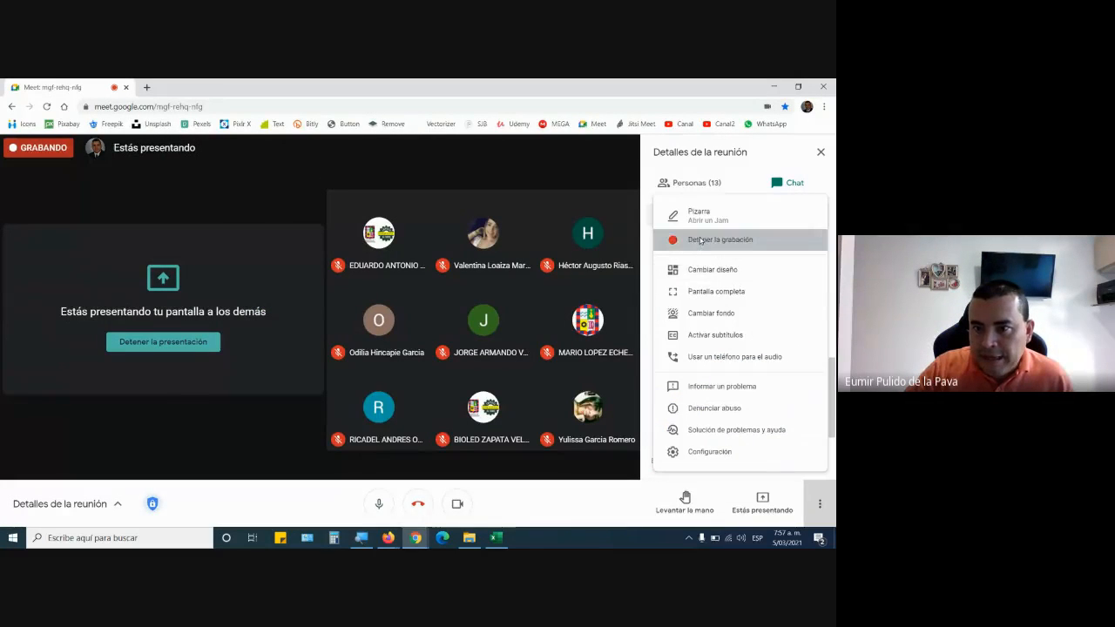